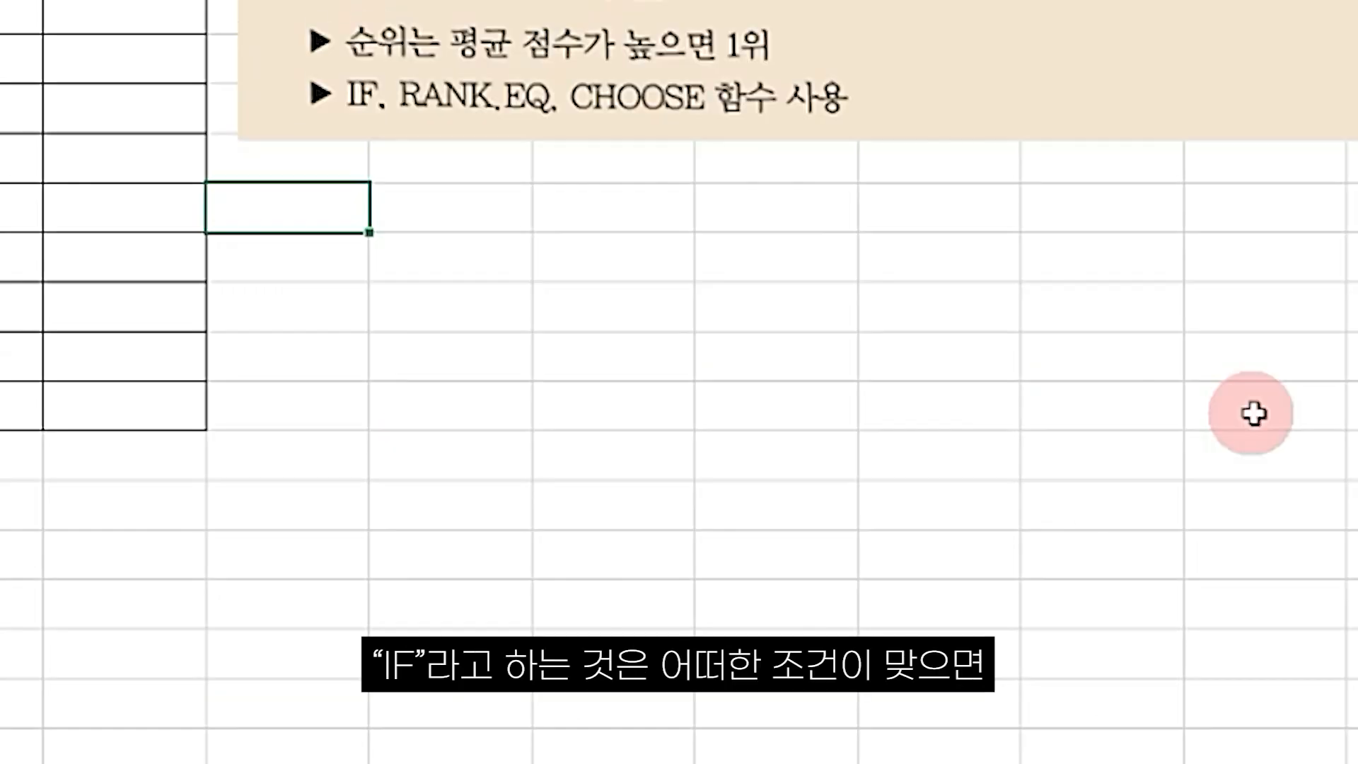
- Enter the IF syntax note if(조건,트루,펄스) in cell K8 below the task text
type("if(조건,")
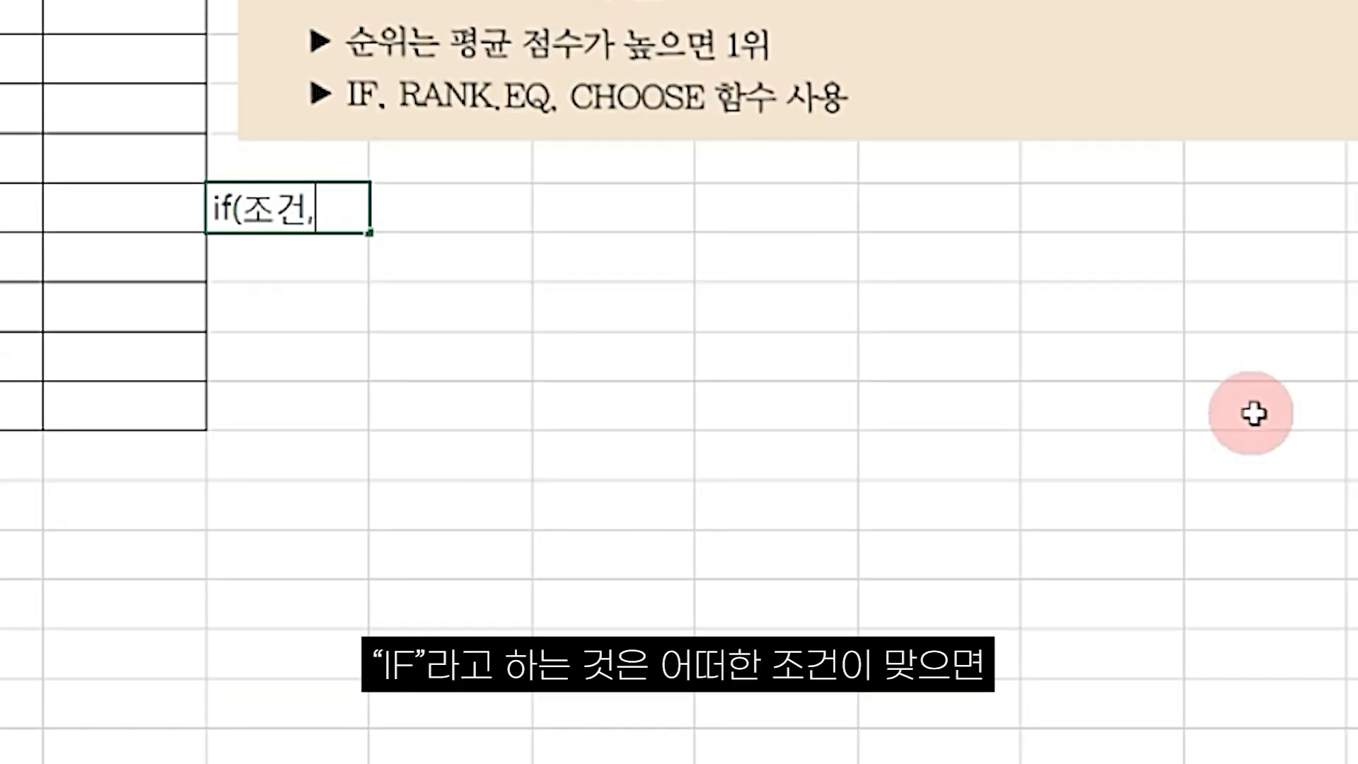
type("트루,")
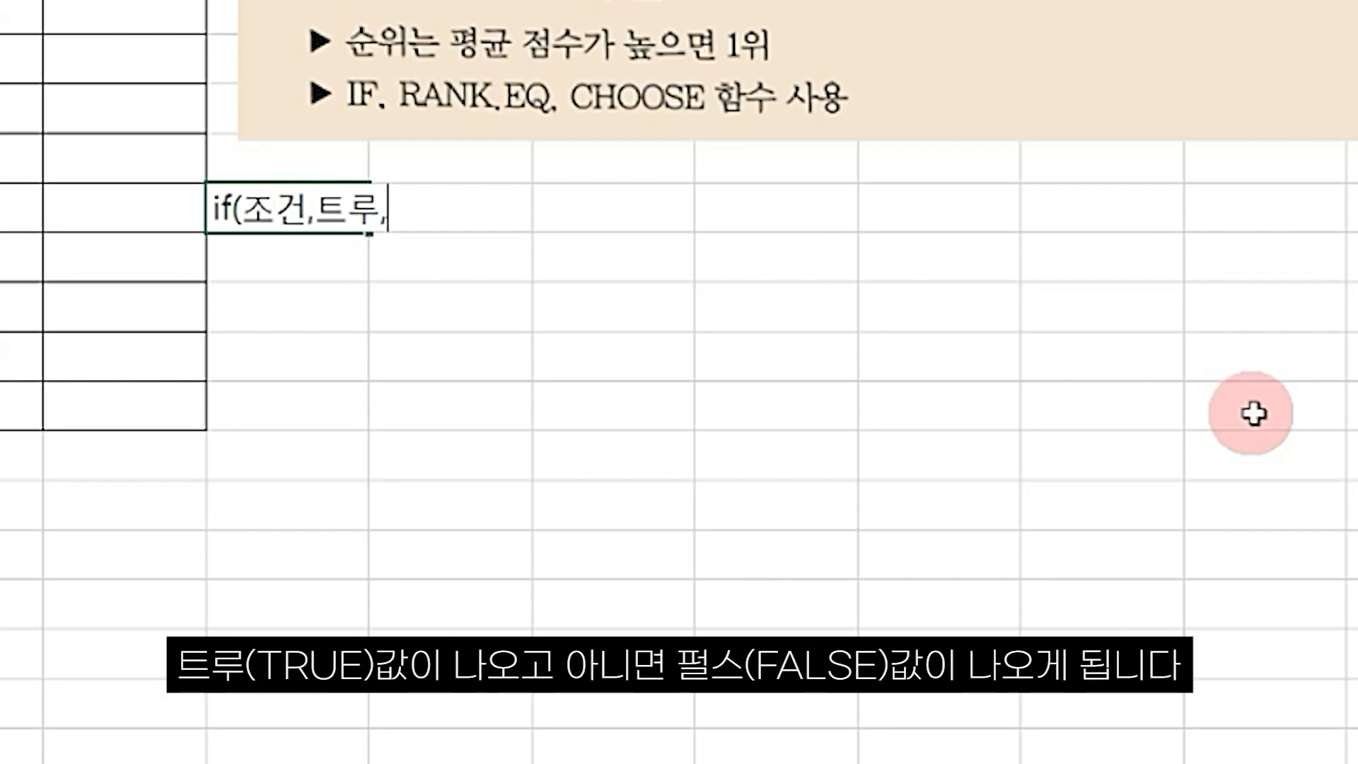
type("펄스)")
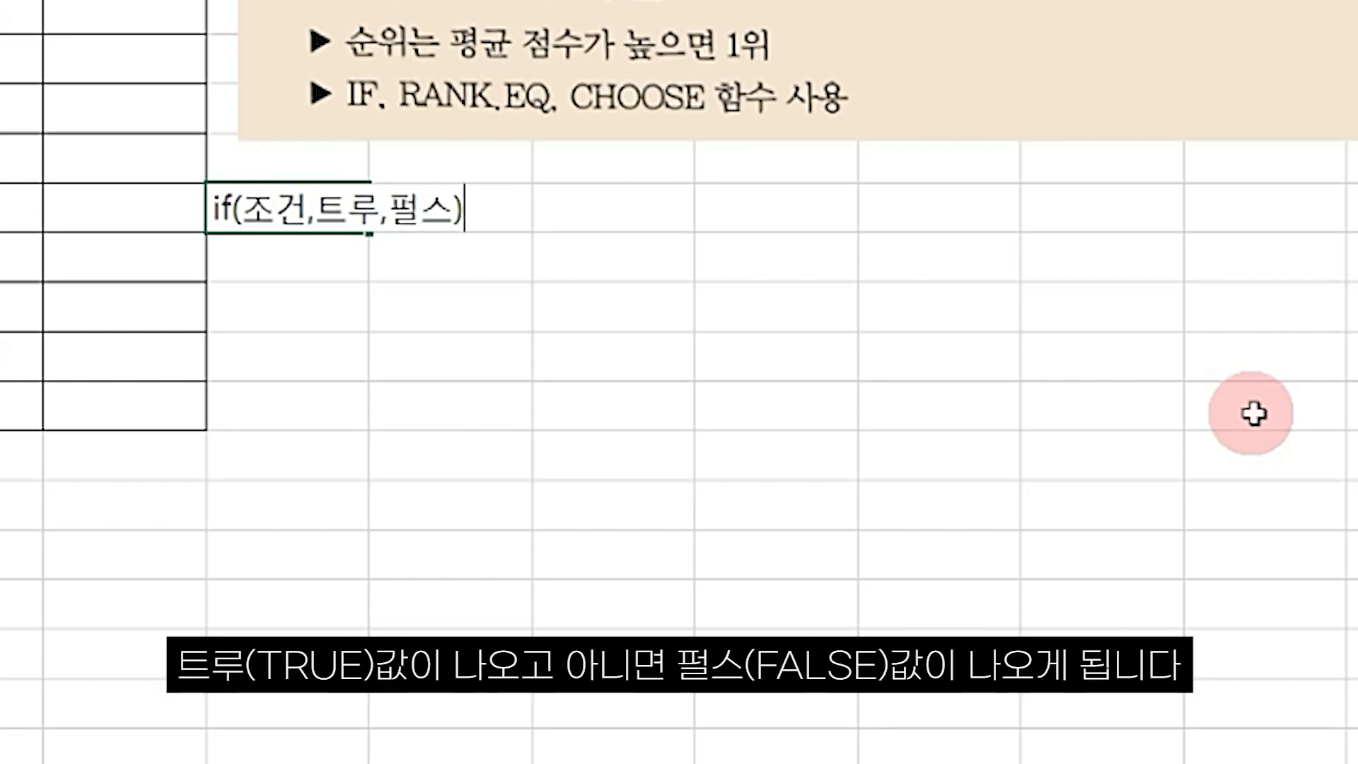
key("Return")
- Annotate the syntax note on screen by circling 조건 and handwriting the cue endings ~는, ~은 and ~면 beside it
key("ctrl+2")
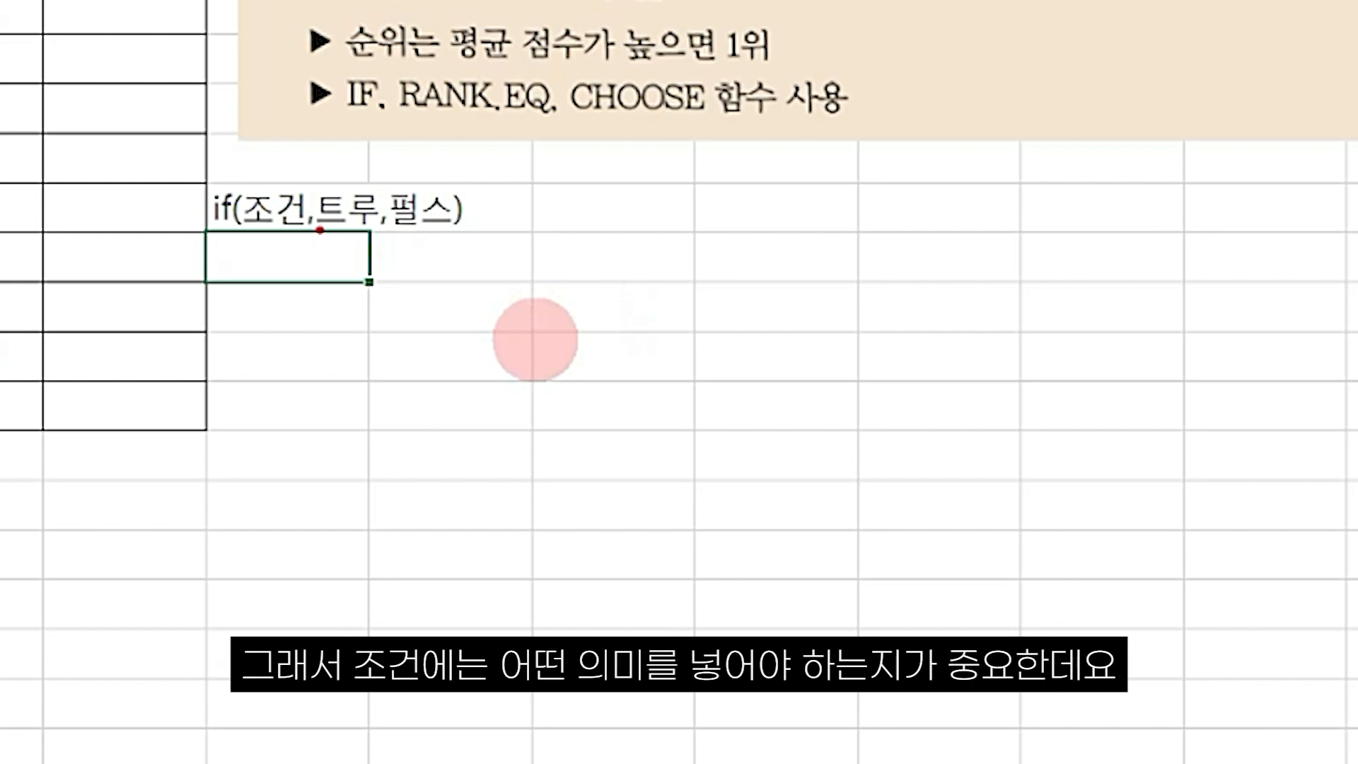
mouse_move(320, 228)
left_mouse_down()
mouse_move(231, 245)
mouse_move(290, 175)
mouse_move(307, 225)
left_mouse_up()
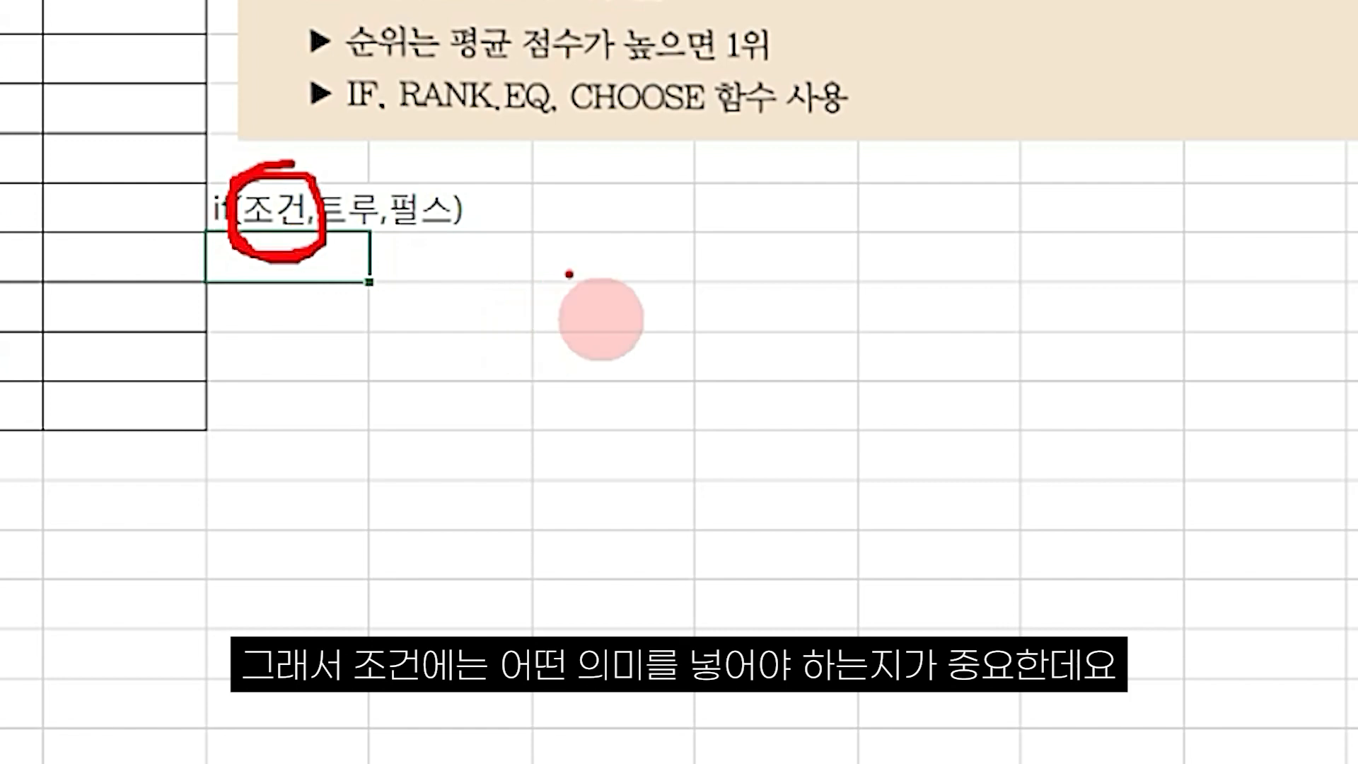
left_click_drag(549, 219, 634, 203)
mouse_move(675, 168)
left_mouse_down()
mouse_move(674, 190)
mouse_move(725, 191)
left_mouse_up()
left_click_drag(658, 220, 745, 221)
left_click_drag(708, 220, 754, 253)
left_click_drag(534, 311, 644, 308)
mouse_move(707, 290)
left_mouse_down()
mouse_move(709, 303)
mouse_move(728, 290)
left_mouse_up()
left_click_drag(678, 322, 750, 325)
left_click_drag(713, 326, 713, 373)
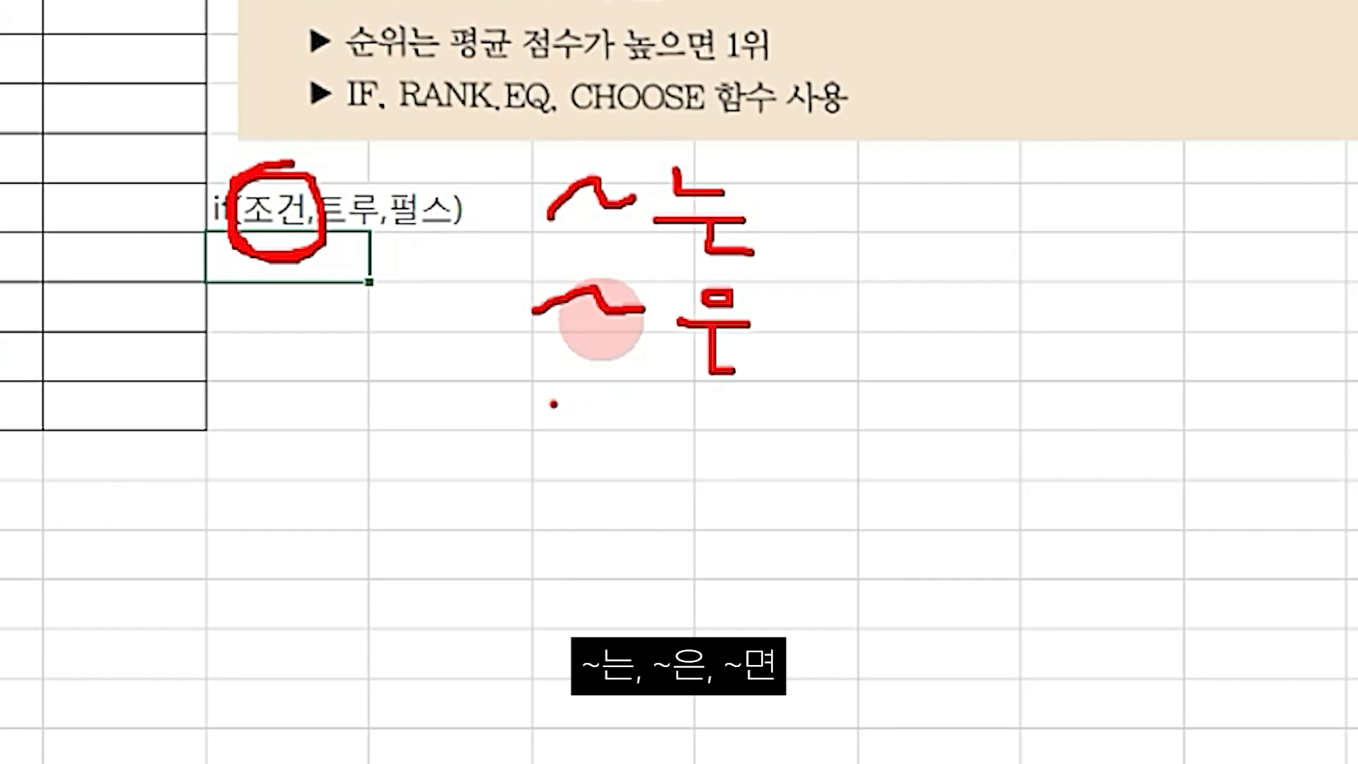
left_click_drag(551, 405, 640, 416)
left_click_drag(673, 396, 677, 444)
left_click_drag(685, 400, 715, 444)
left_click_drag(677, 446, 716, 445)
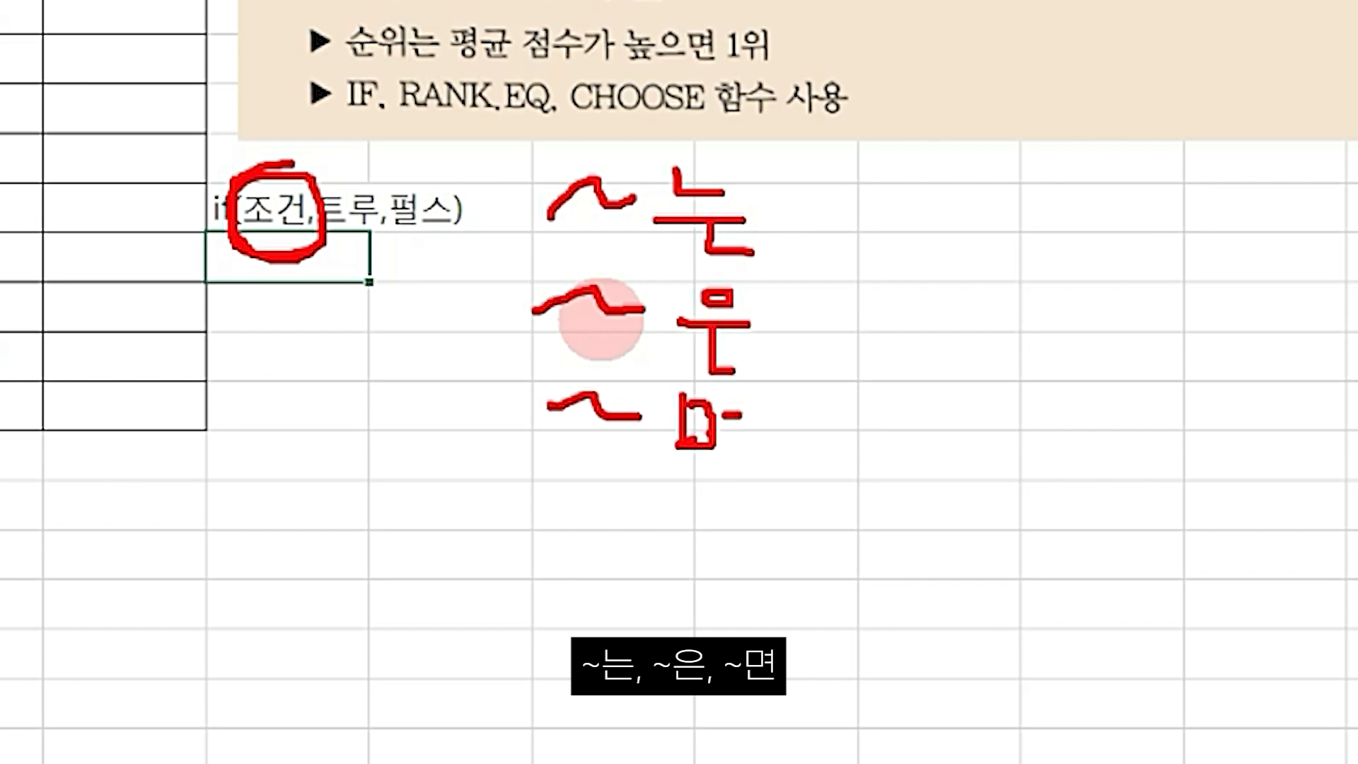
left_click_drag(748, 396, 748, 452)
mouse_move(715, 447)
left_mouse_down()
mouse_move(718, 475)
mouse_move(781, 485)
left_mouse_up()
left_click(798, 479)
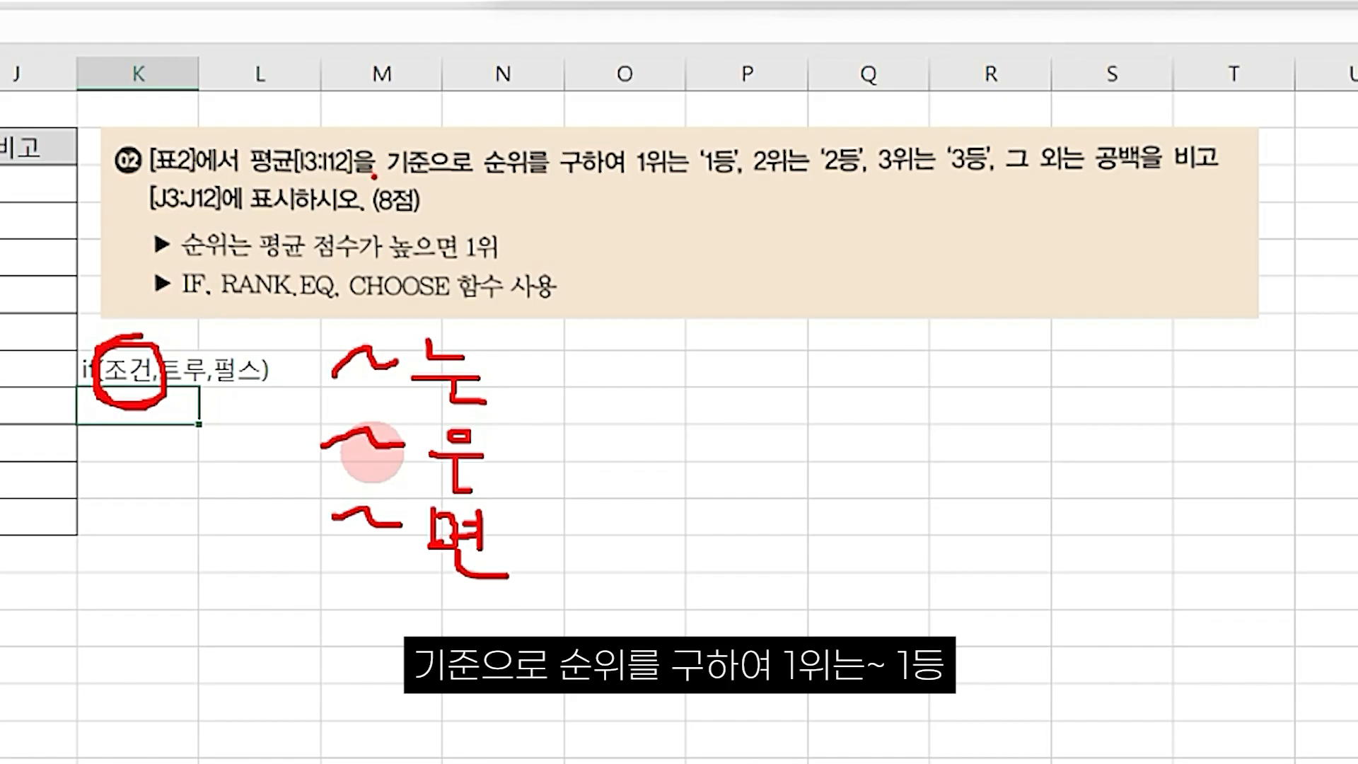
- Underline and slash off the conditions 1위는, 2위는, 3위는 and 그 외는 in the task text, and clear the on-screen annotations
left_click_drag(369, 171, 647, 188)
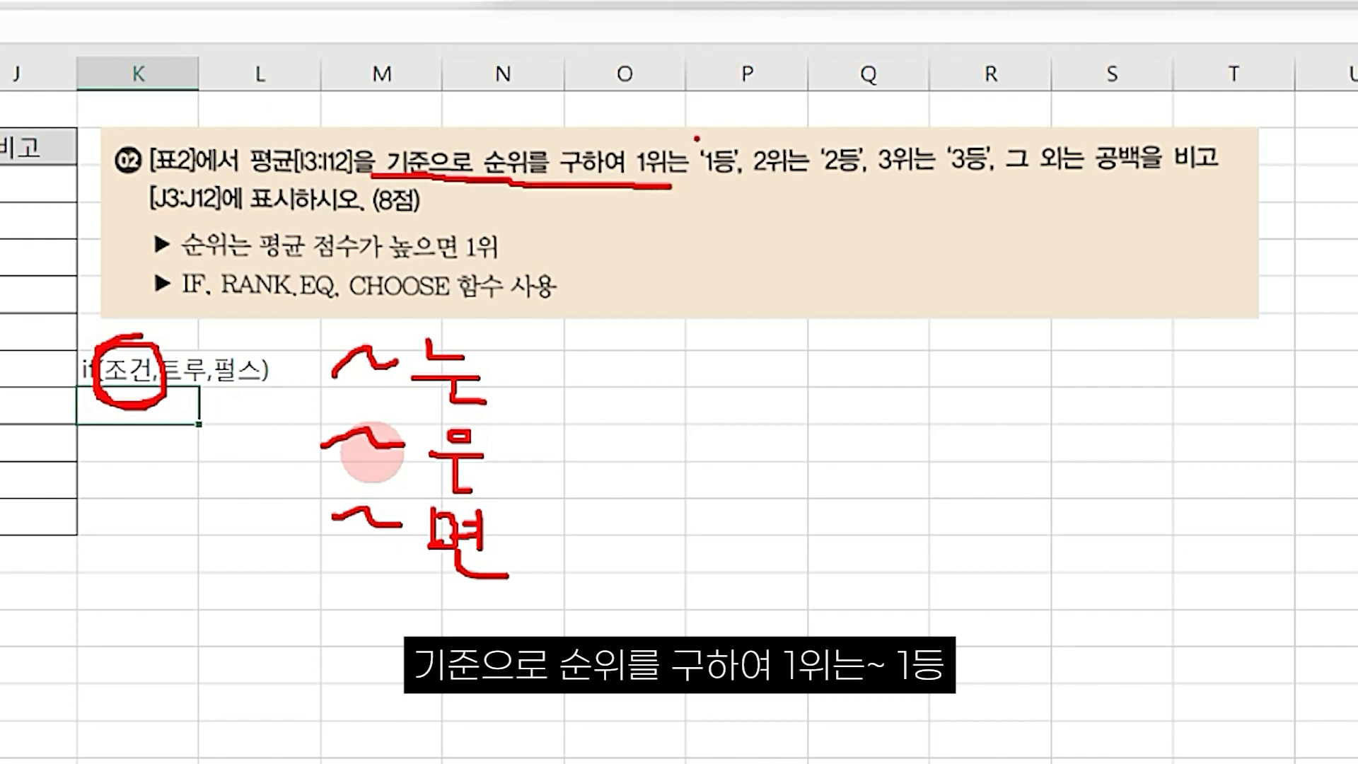
left_click_drag(709, 121, 660, 223)
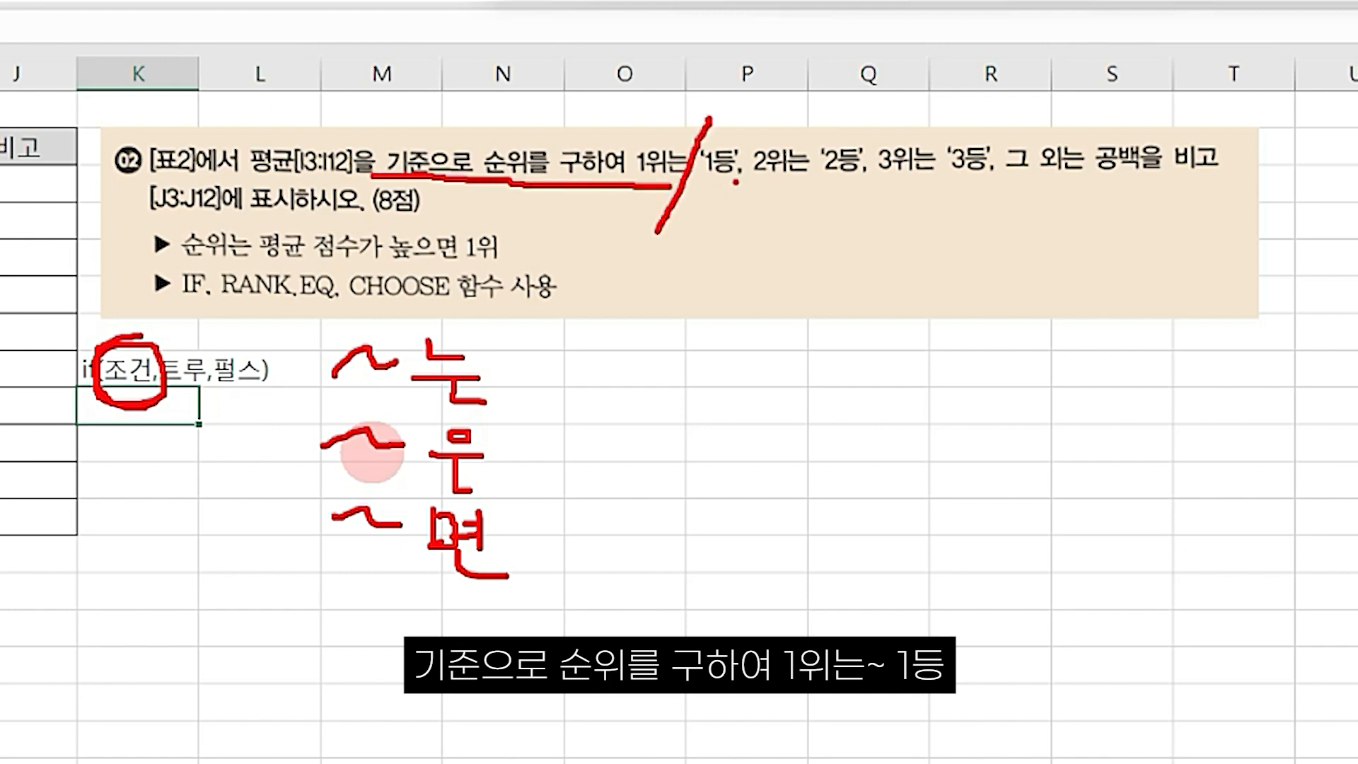
left_click_drag(736, 182, 806, 180)
left_click_drag(836, 134, 783, 223)
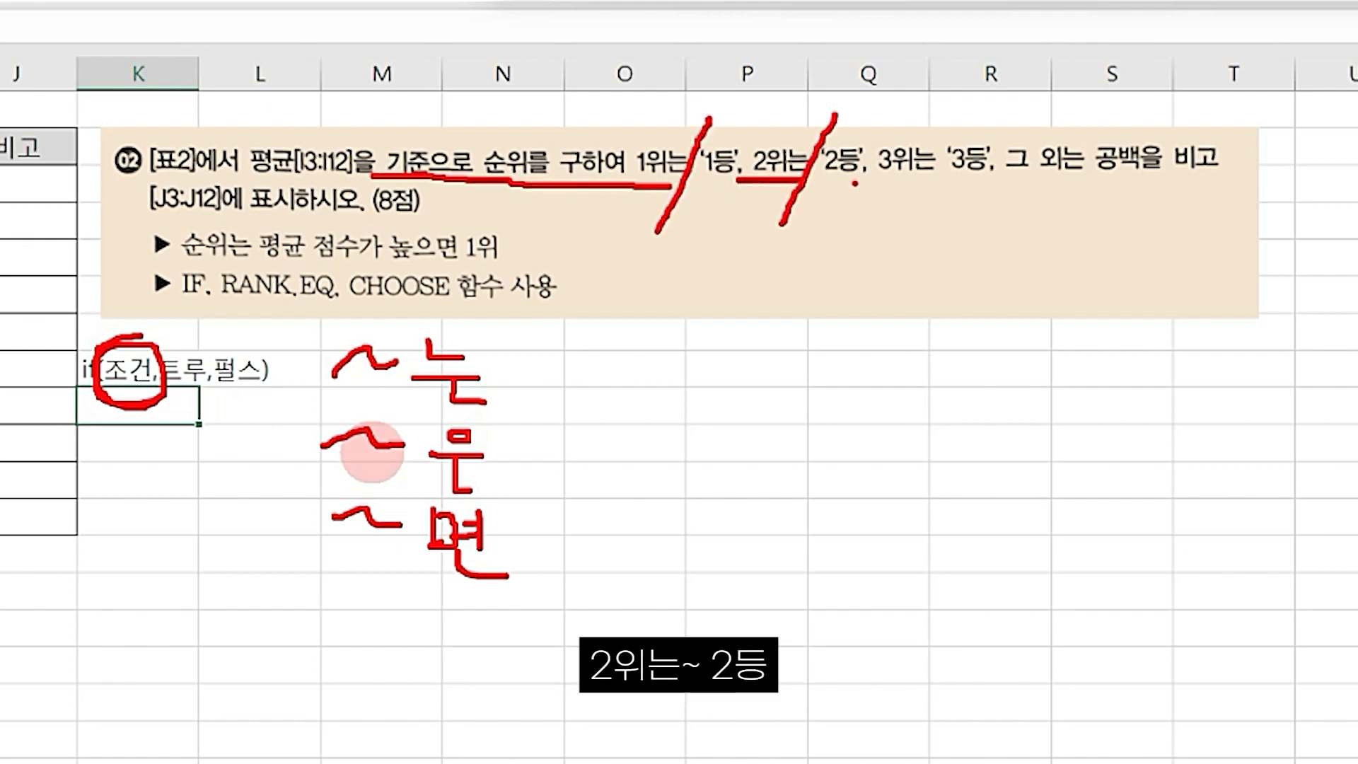
left_click_drag(884, 185, 918, 186)
left_click_drag(954, 110, 922, 187)
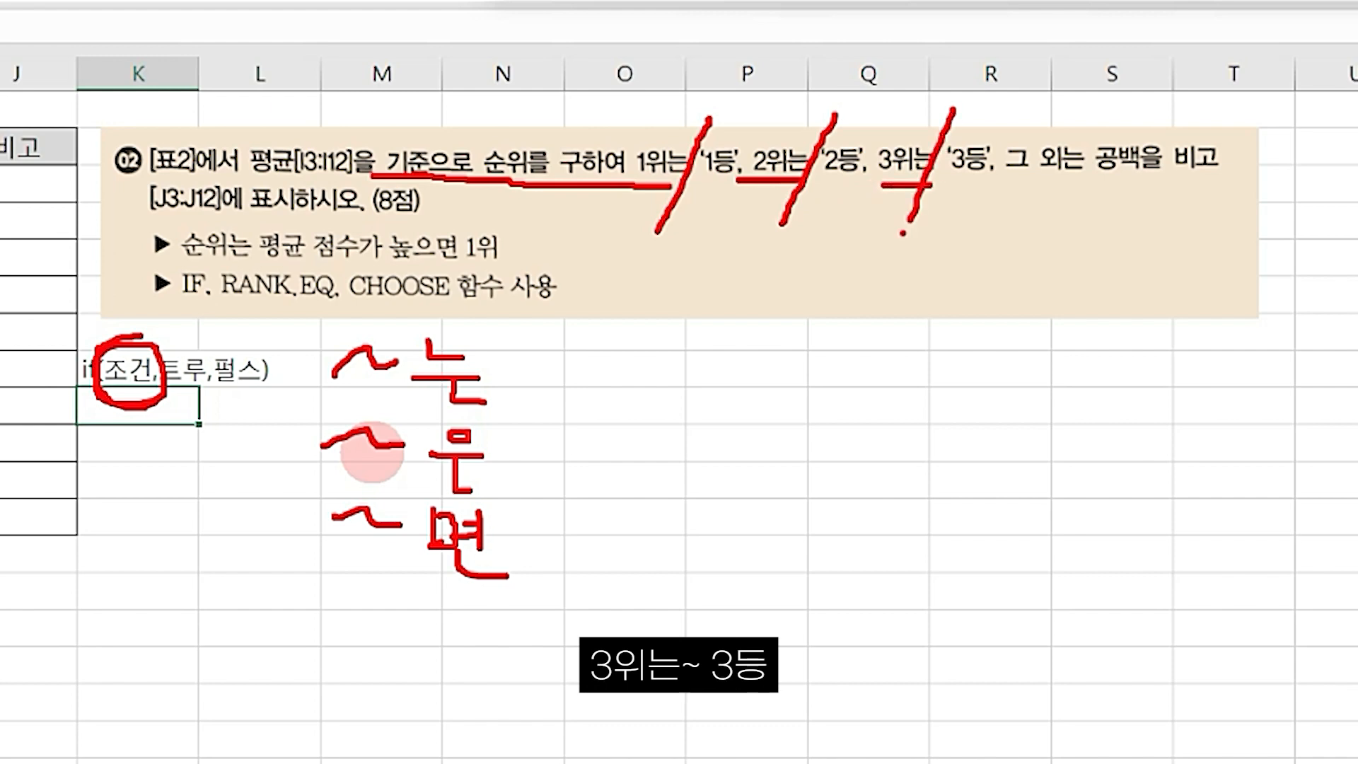
left_click_drag(1010, 176, 1100, 173)
left_click_drag(1114, 94, 1074, 211)
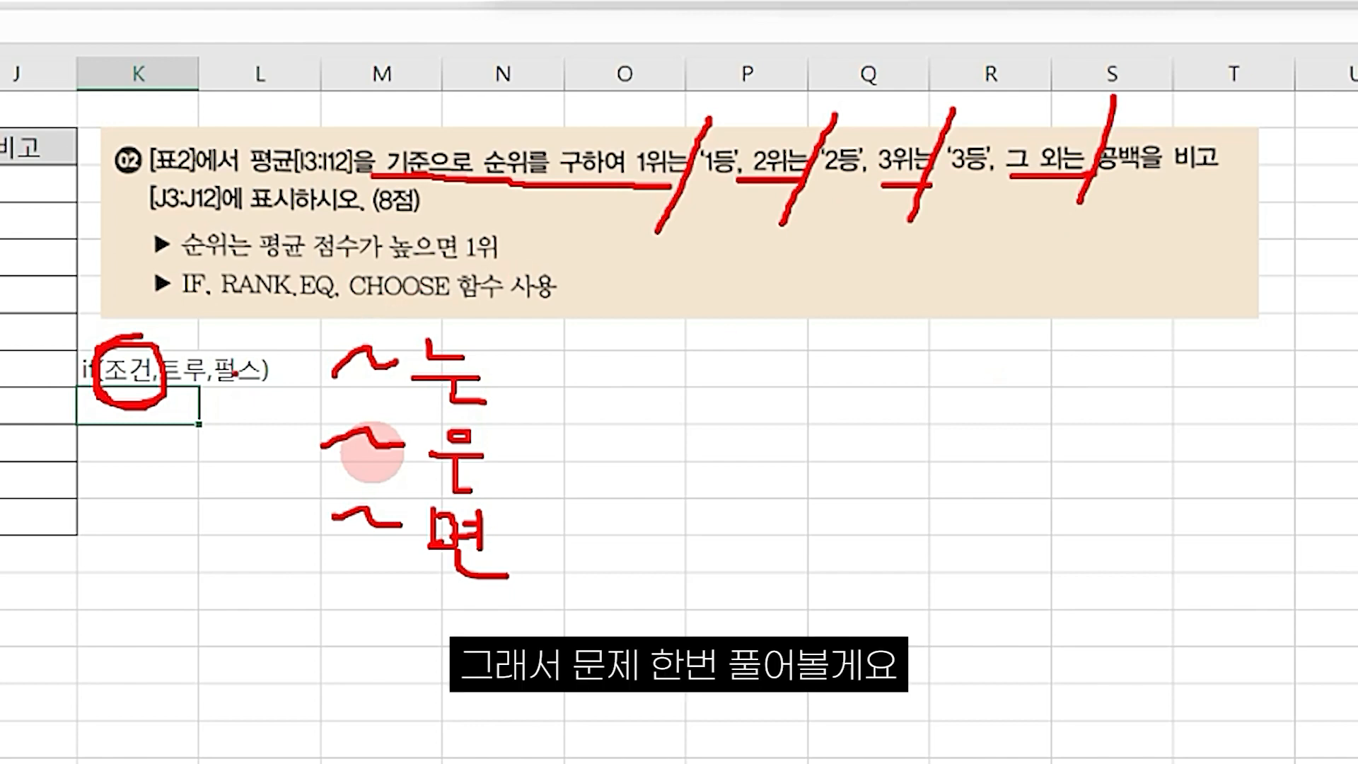
key("Escape")
- Start an IF formula in cell J3 and open its function arguments dialog, placed below the task text
left_click(18, 179)
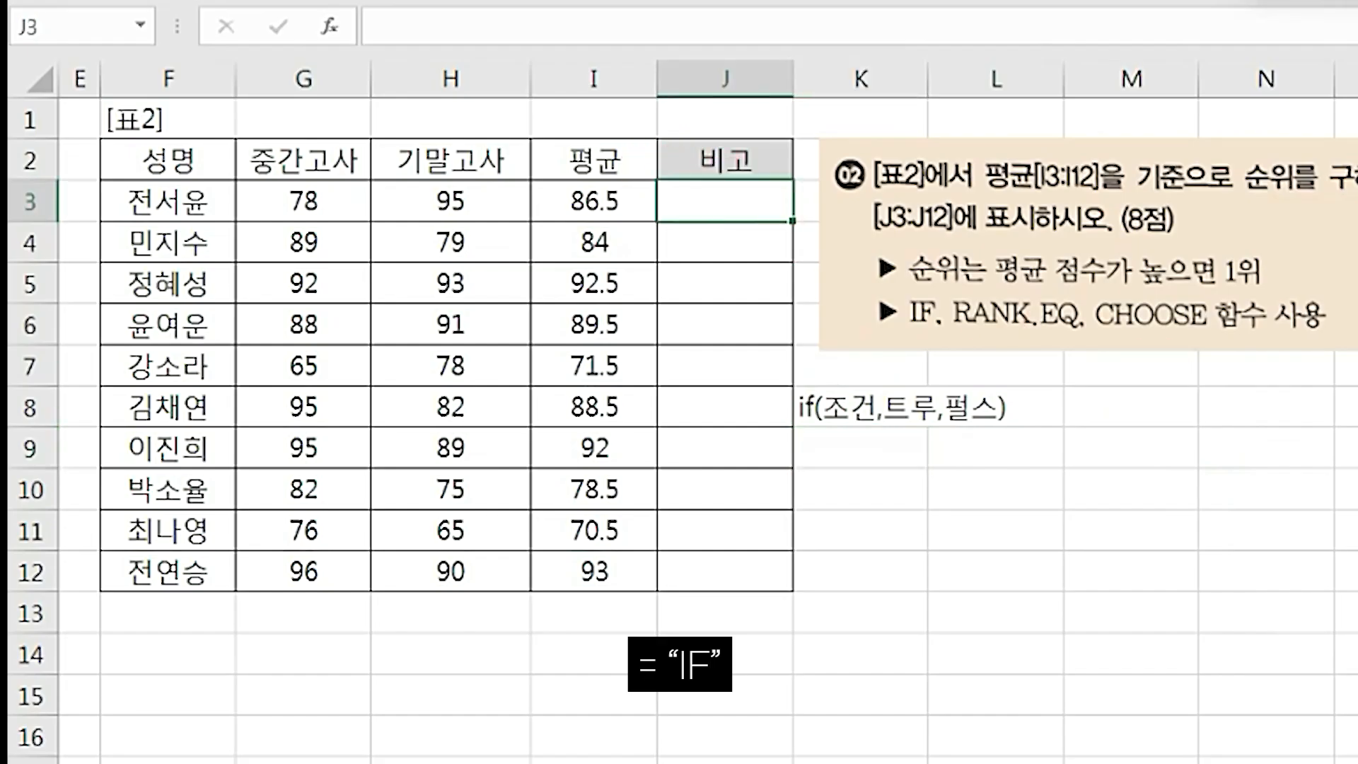
type("=")
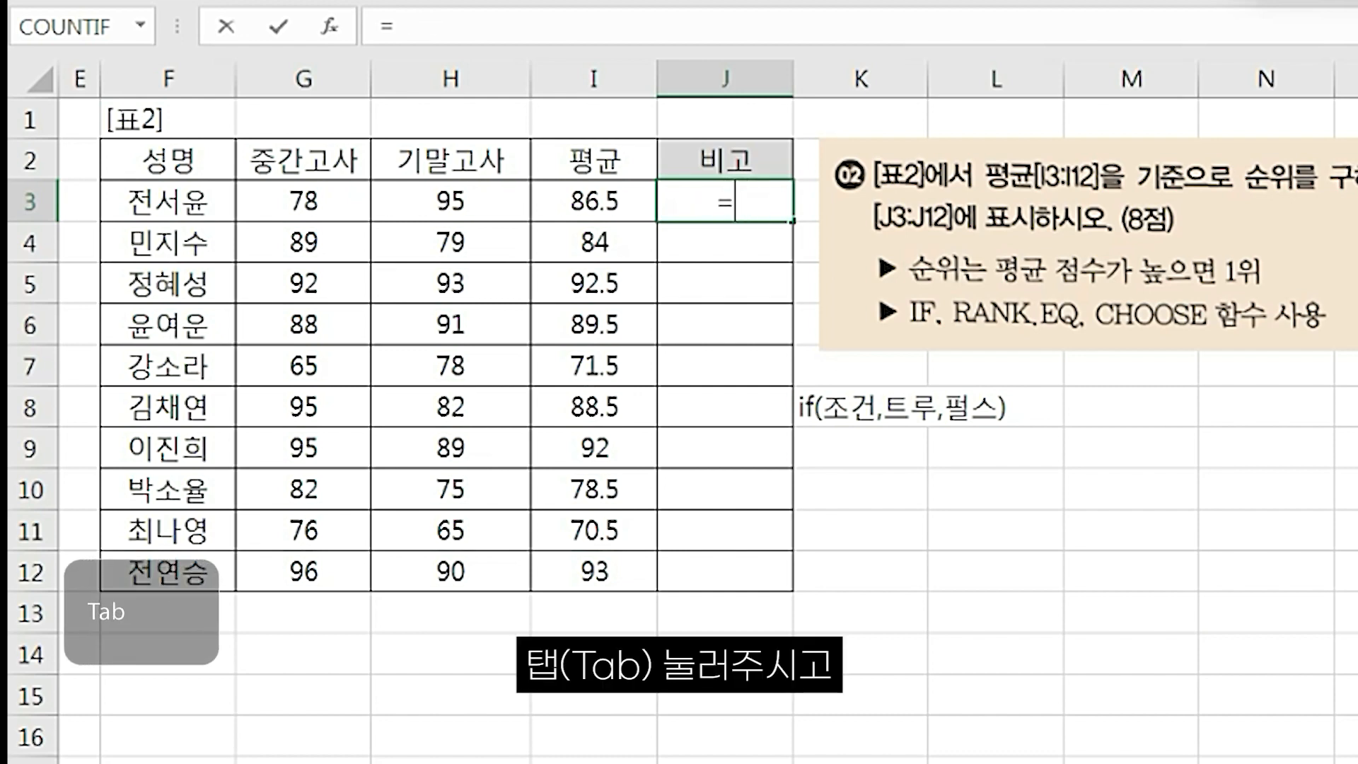
type("if")
key("Tab")
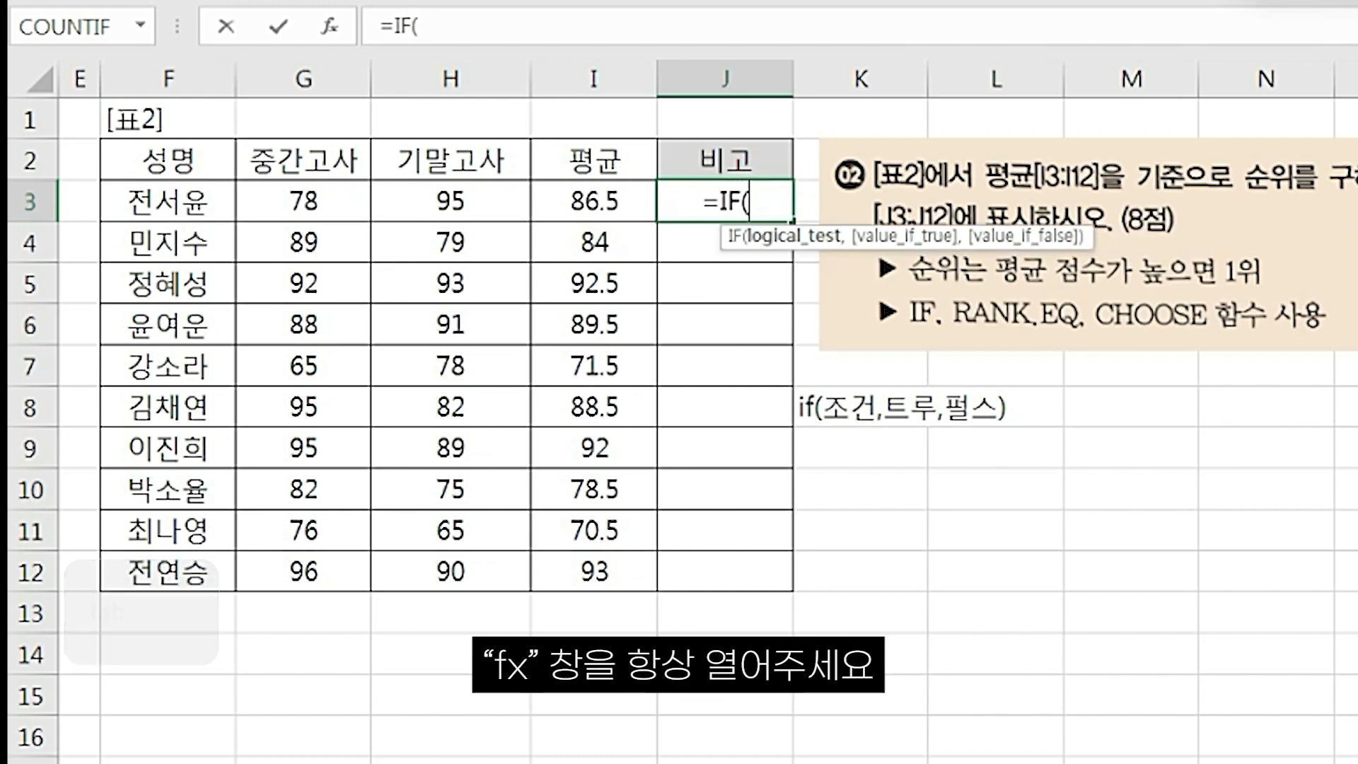
left_click(330, 21)
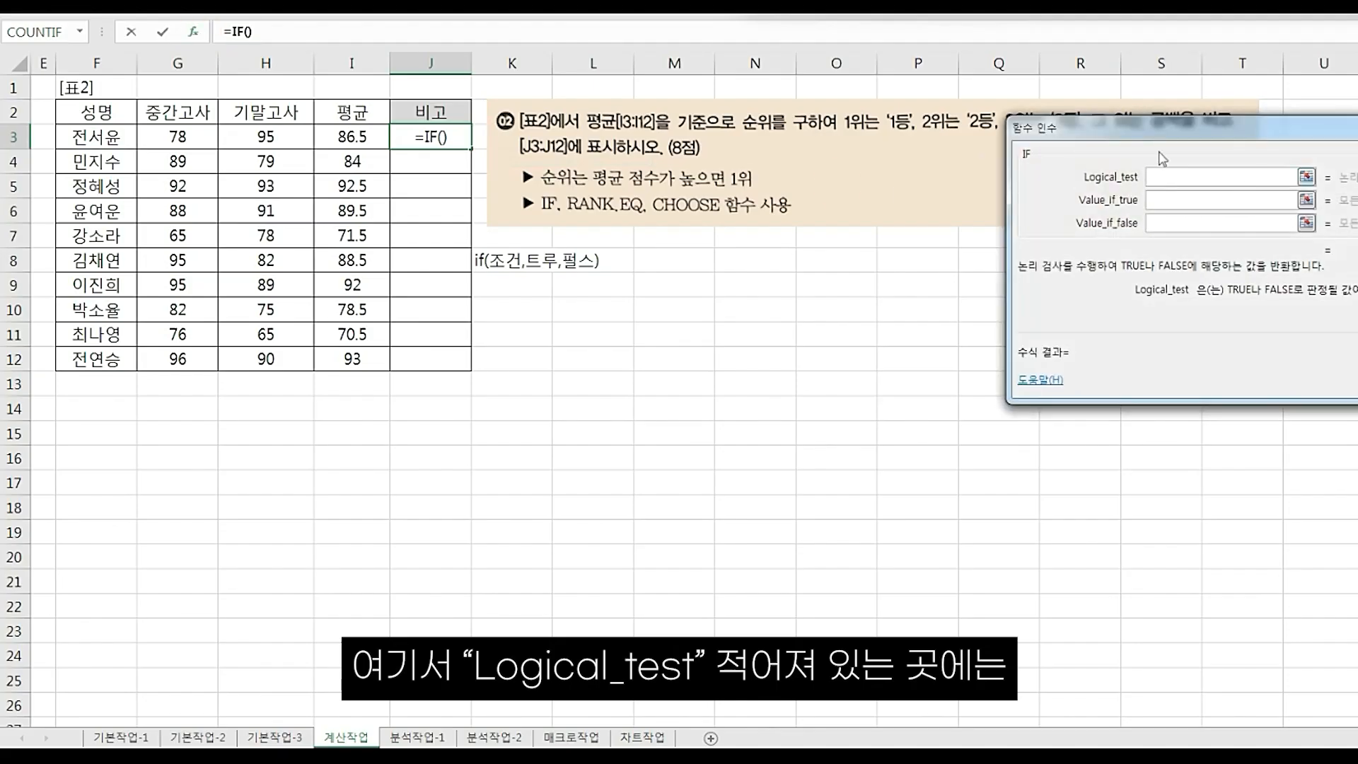
left_click_drag(1156, 128, 770, 242)
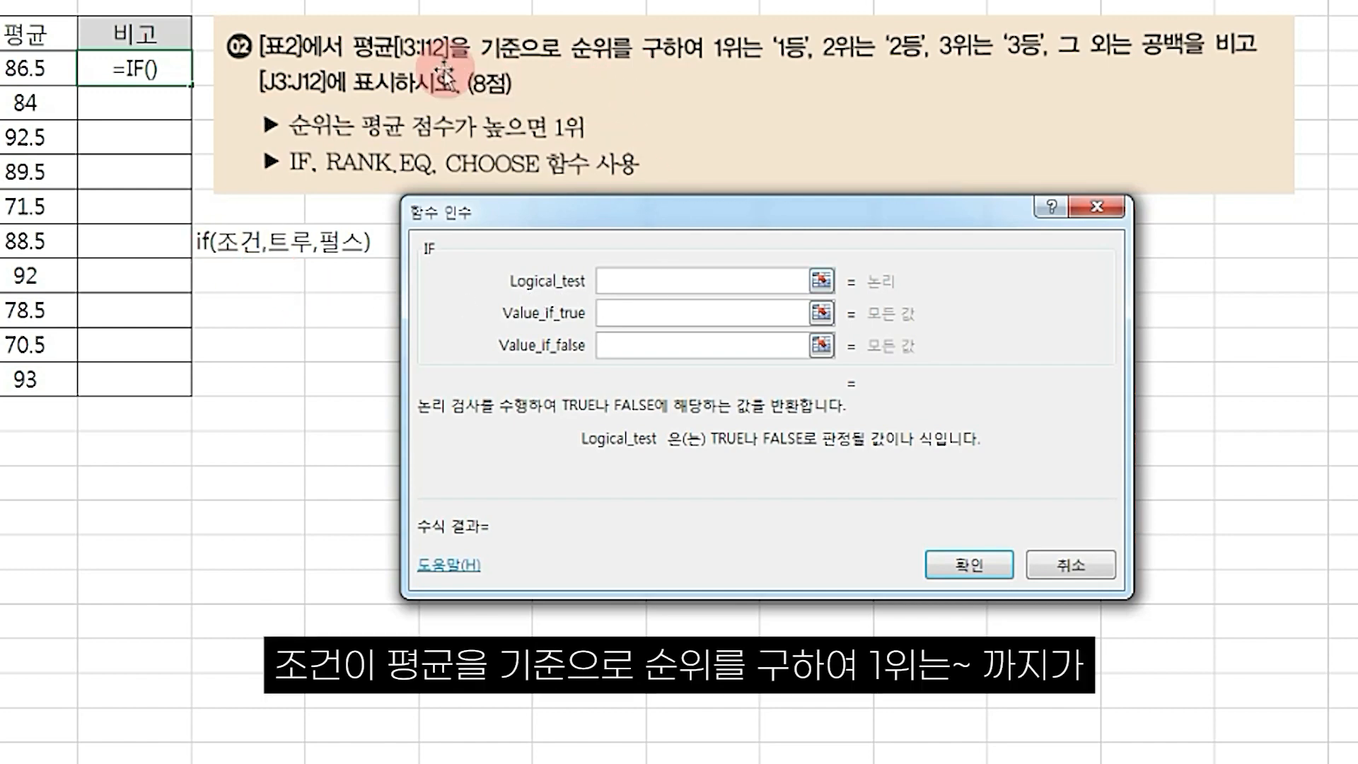
- Mark the first condition up to 1위는 in the task text, circle 순위를 구하여, and clear the annotations
left_click_drag(332, 58, 718, 69)
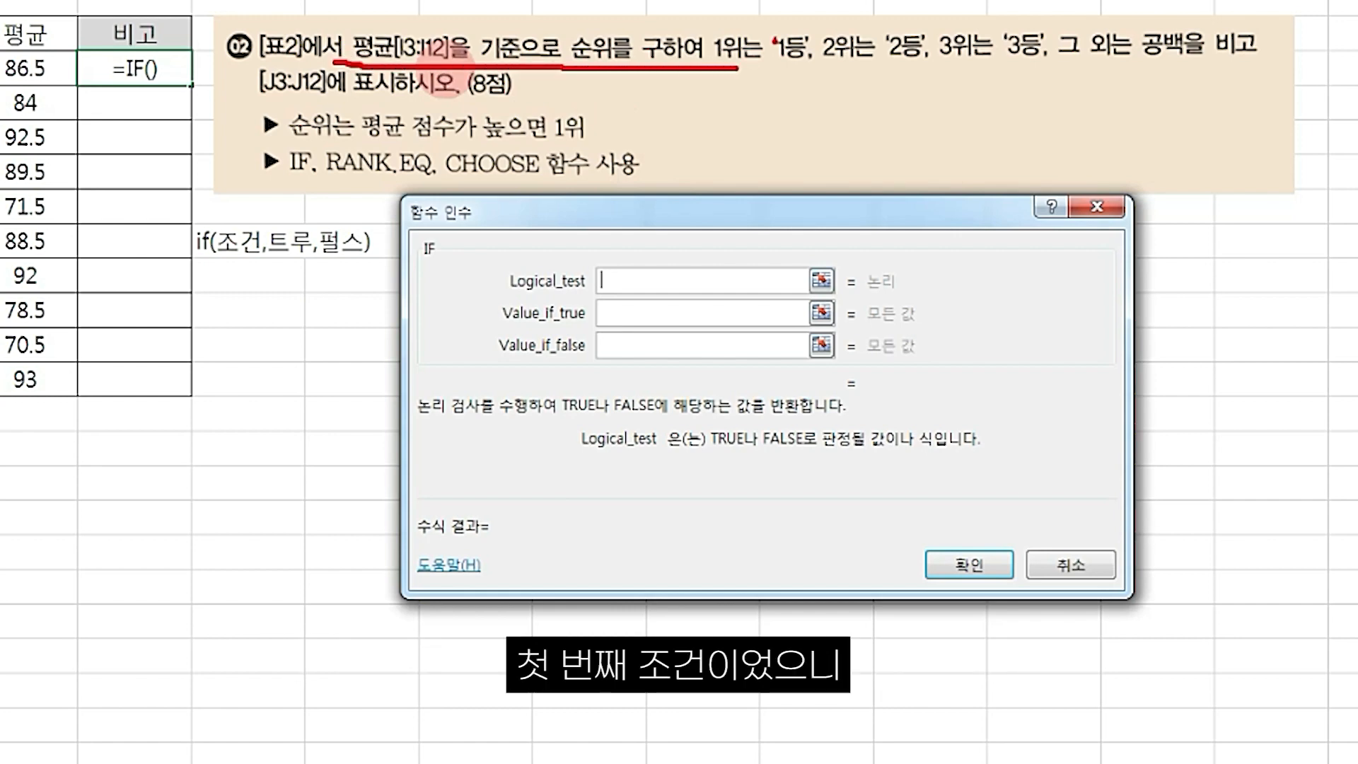
left_click_drag(791, 7, 735, 90)
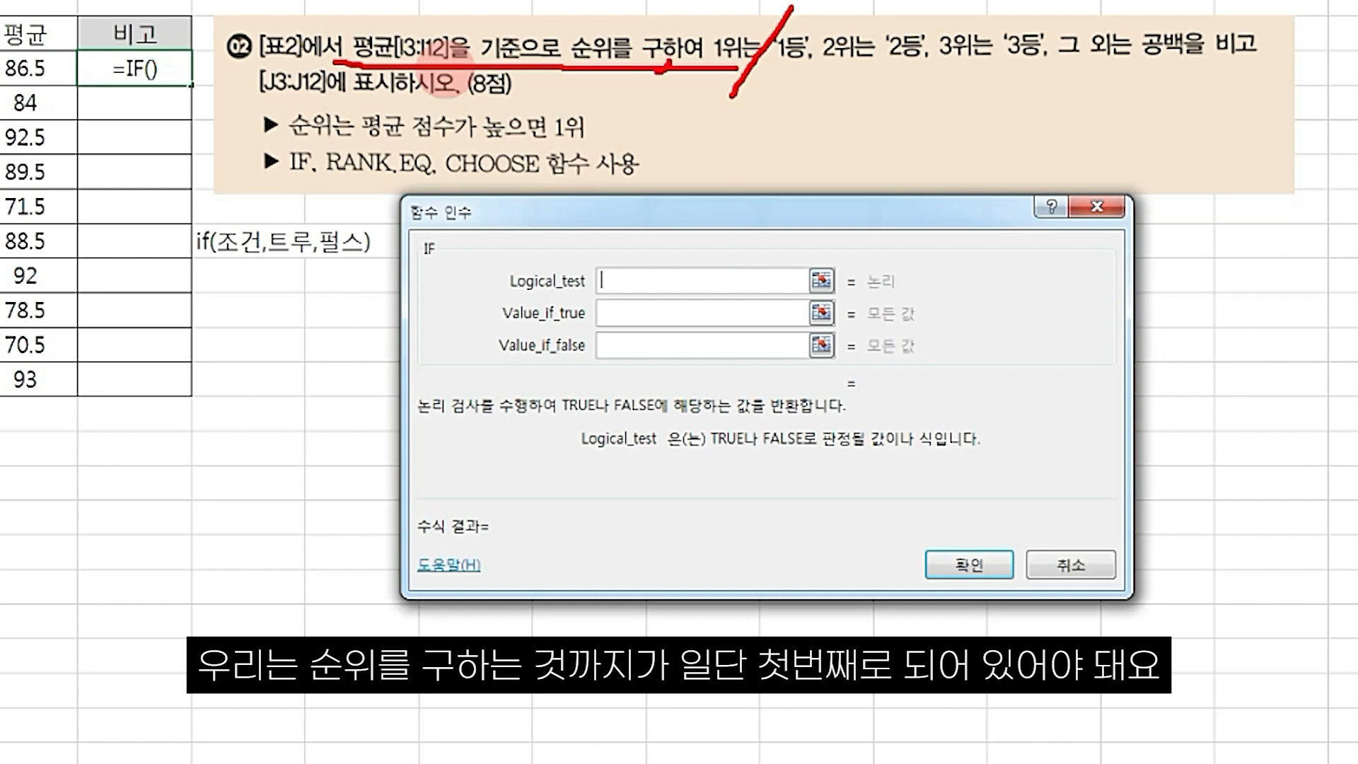
mouse_move(661, 69)
left_mouse_down()
mouse_move(564, 25)
mouse_move(670, 62)
left_mouse_up()
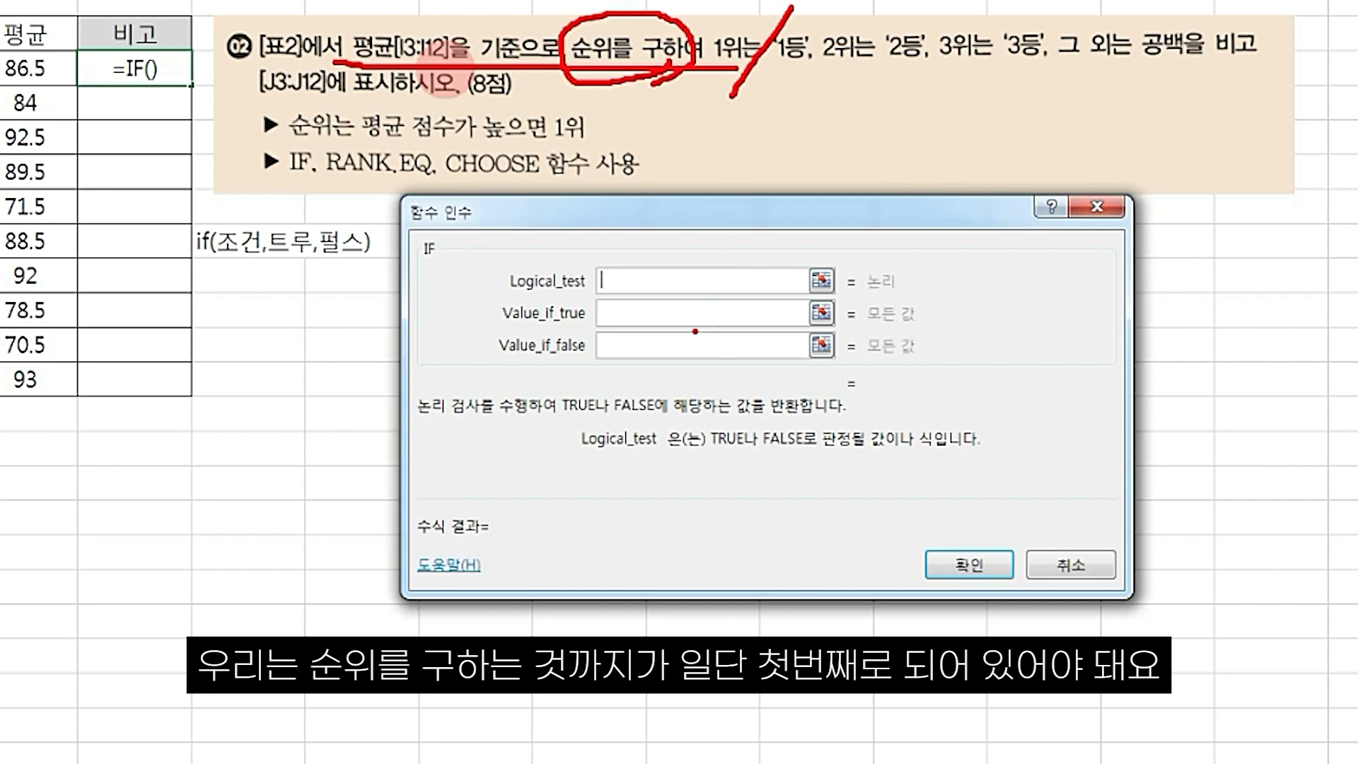
key("Escape")
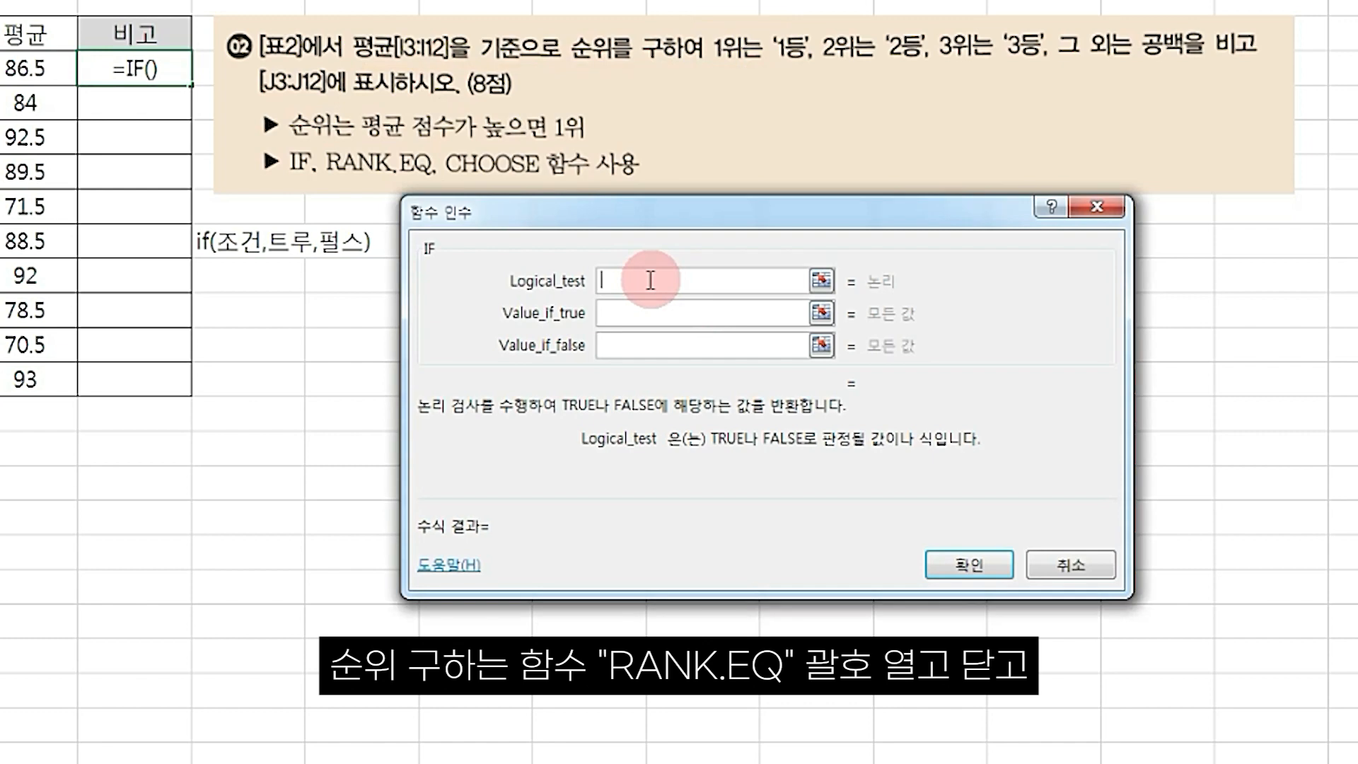
- Enter rank.eq() as the IF logical test and switch to the arguments of the nested RANK.EQ function
type("rank.eq")
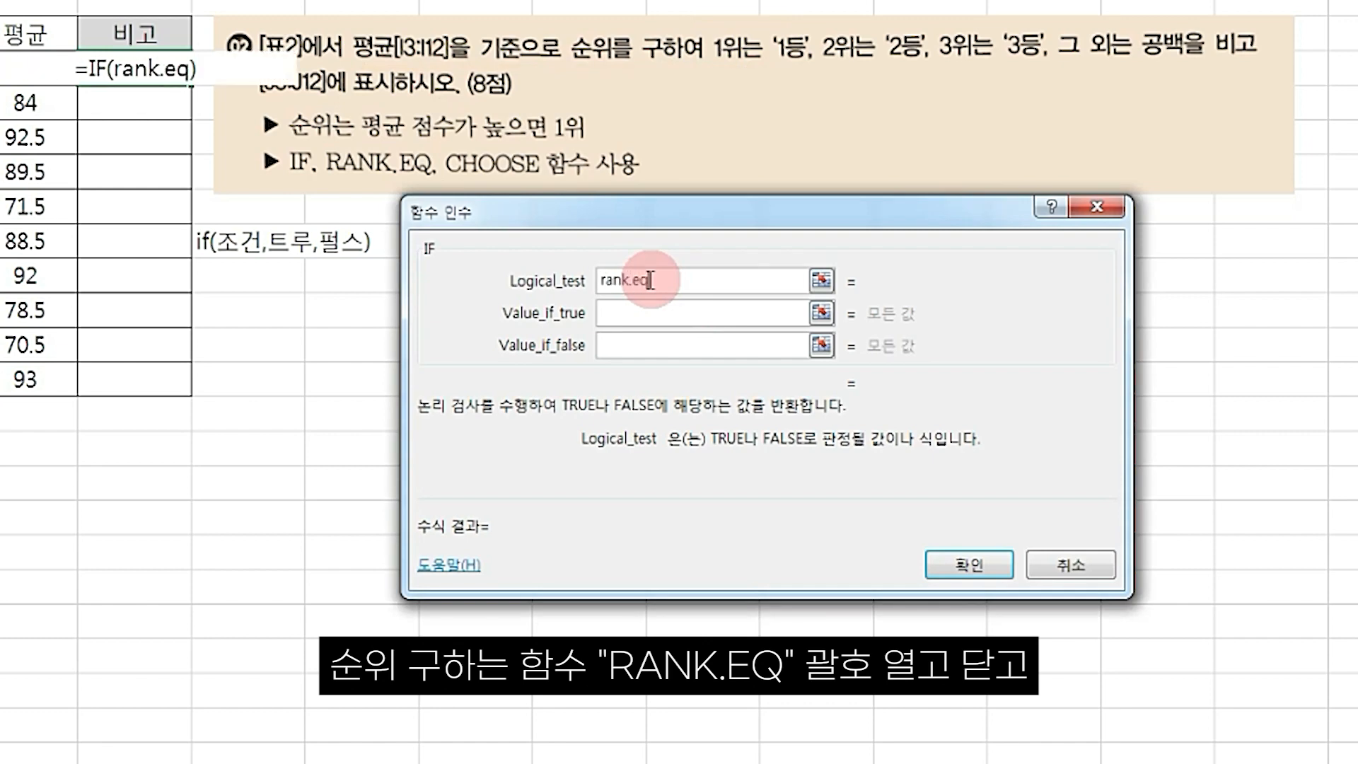
type("()")
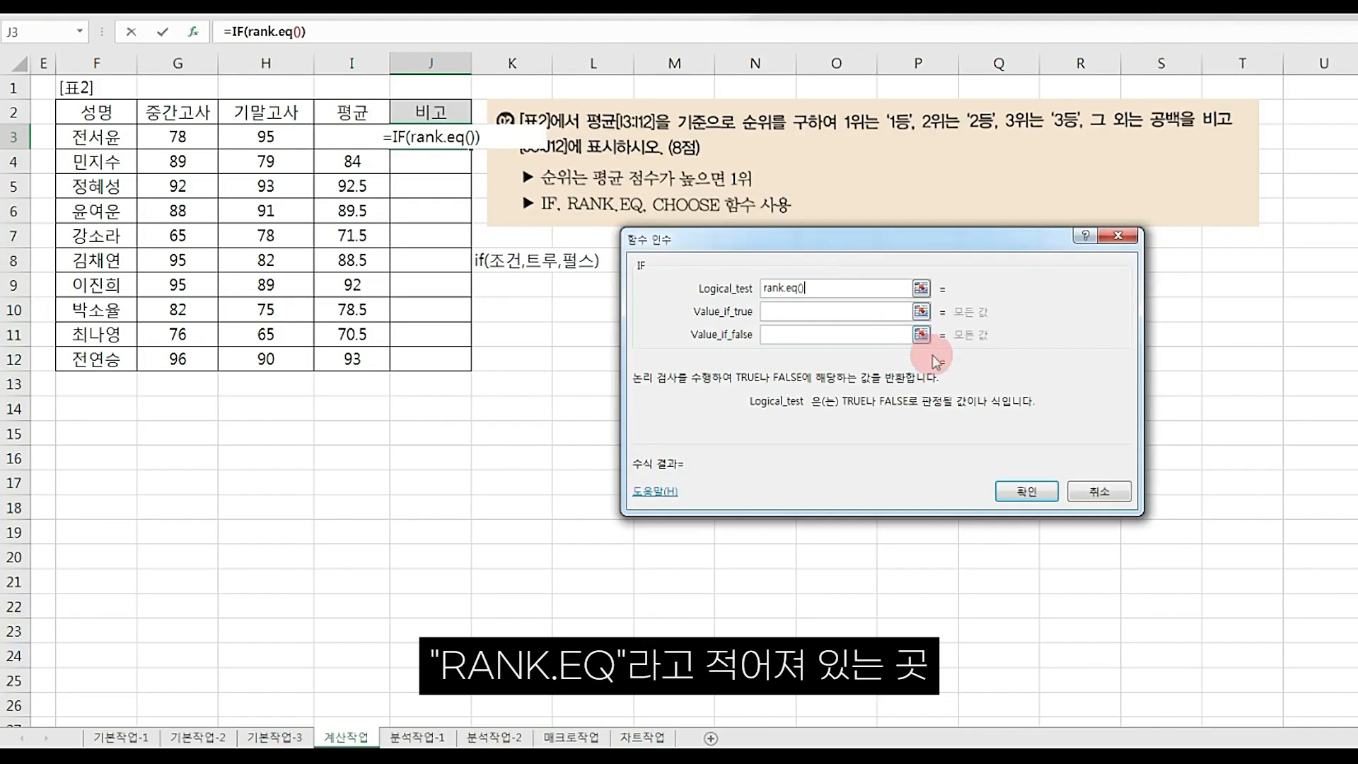
left_click(298, 31)
left_click(285, 31)
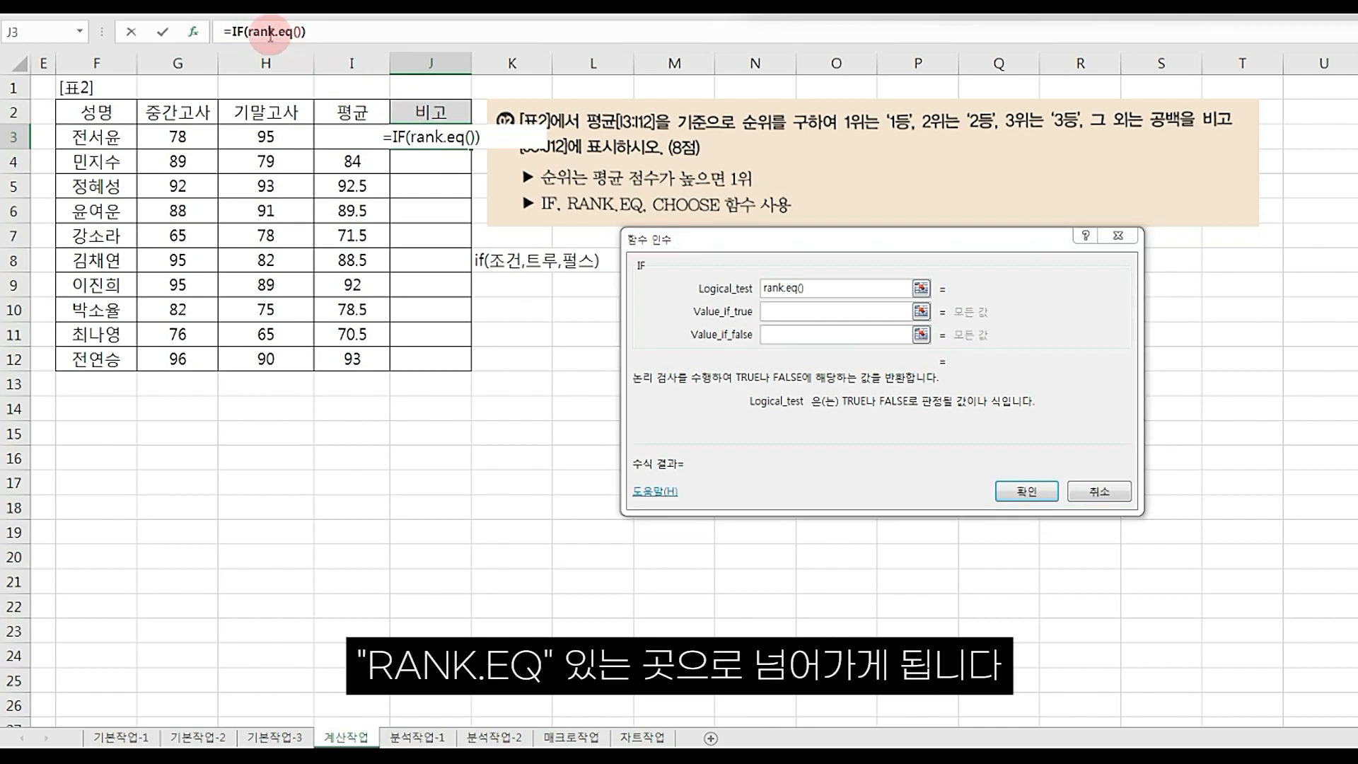
left_click(261, 33)
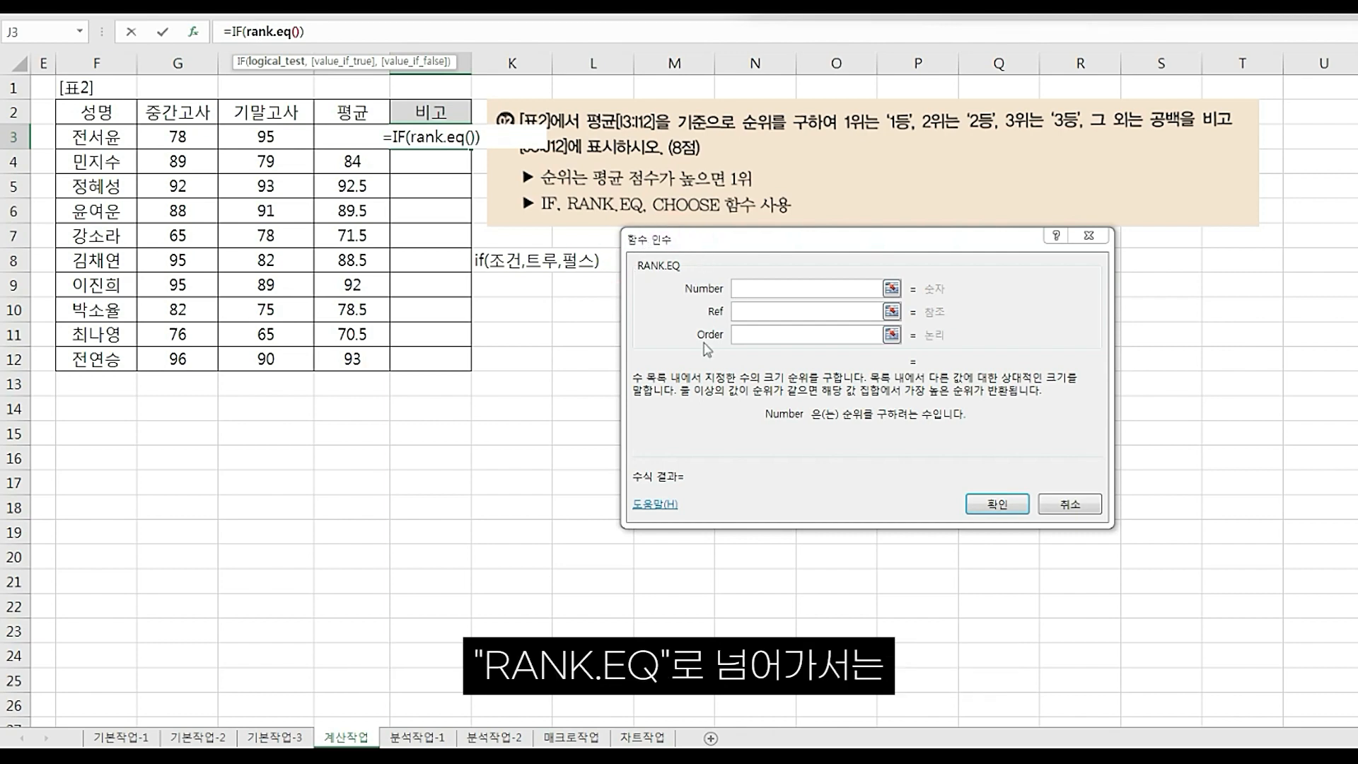
- Set the RANK.EQ number to I3 and its reference to the absolute range $I$3:$I$12
left_click(769, 293)
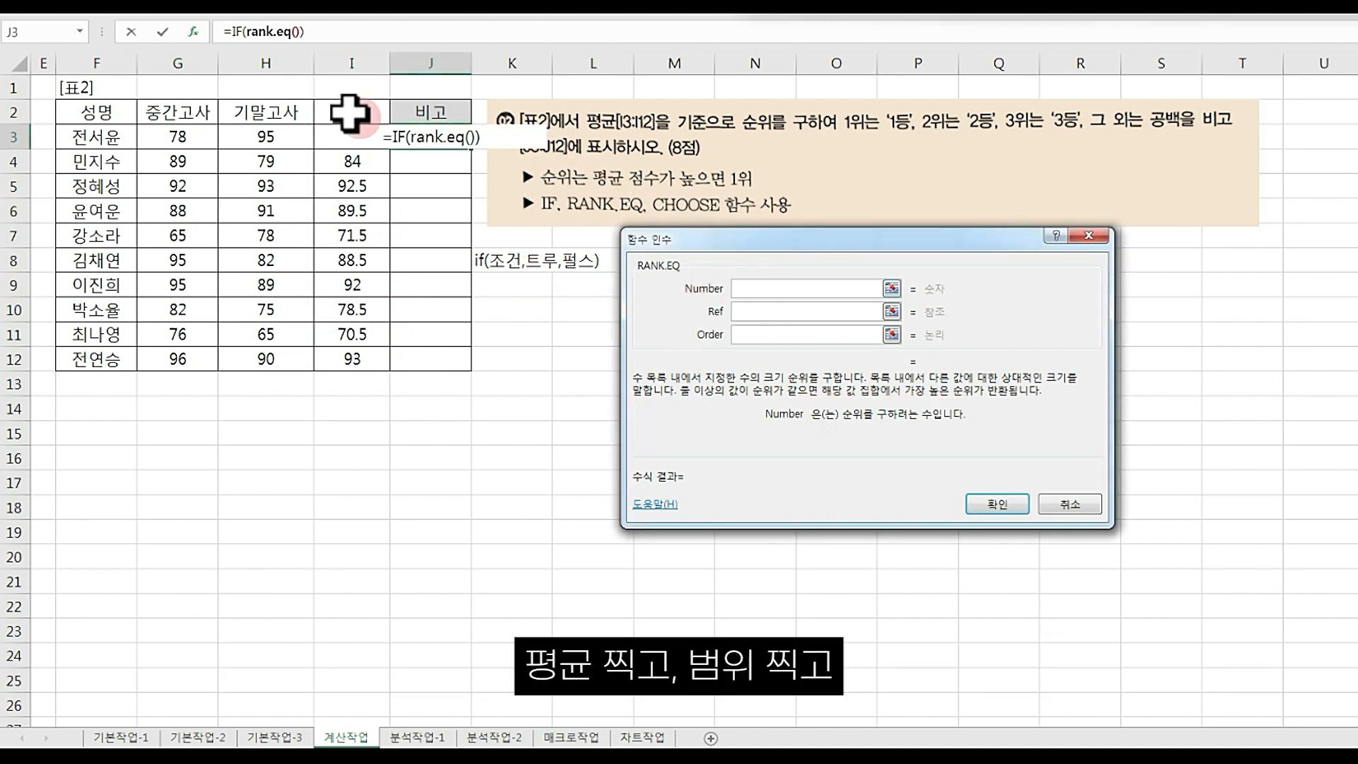
left_click(352, 136)
left_click(736, 310)
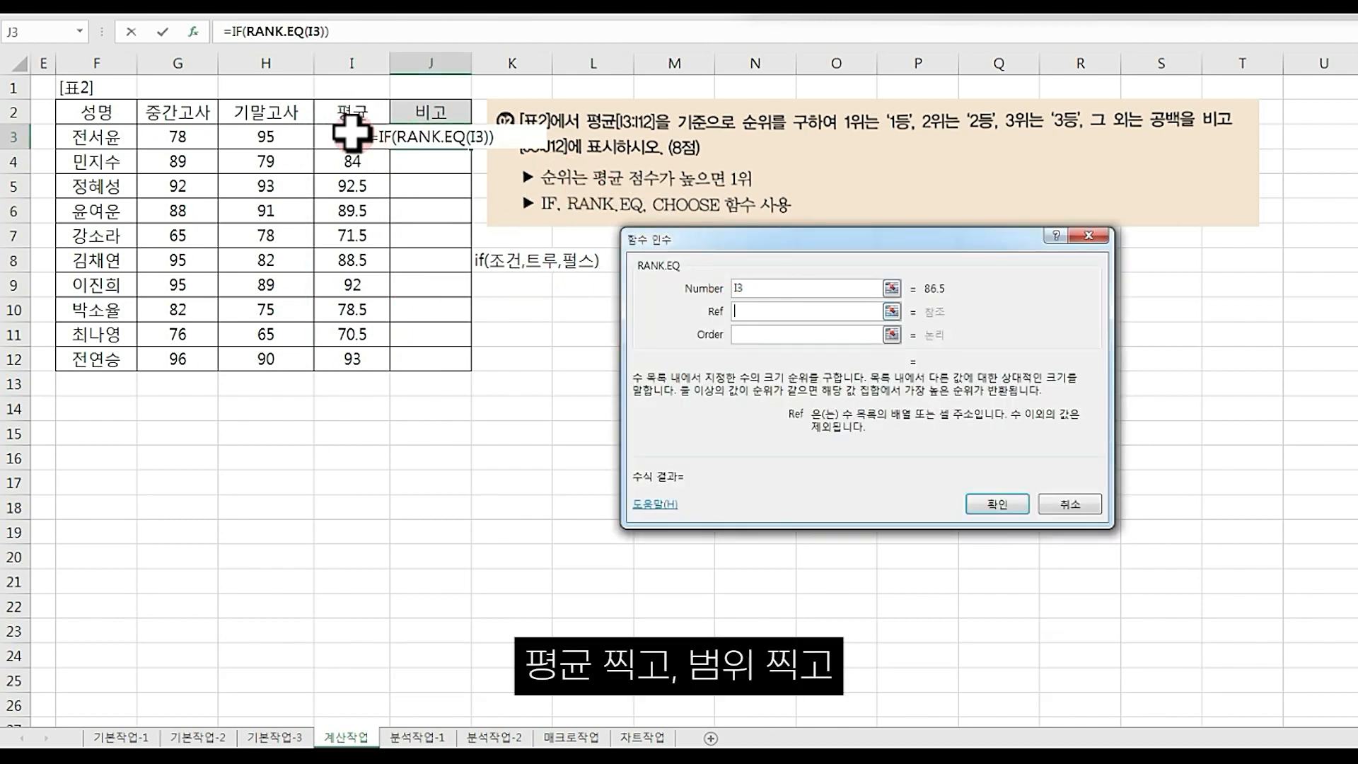
left_click_drag(352, 136, 352, 360)
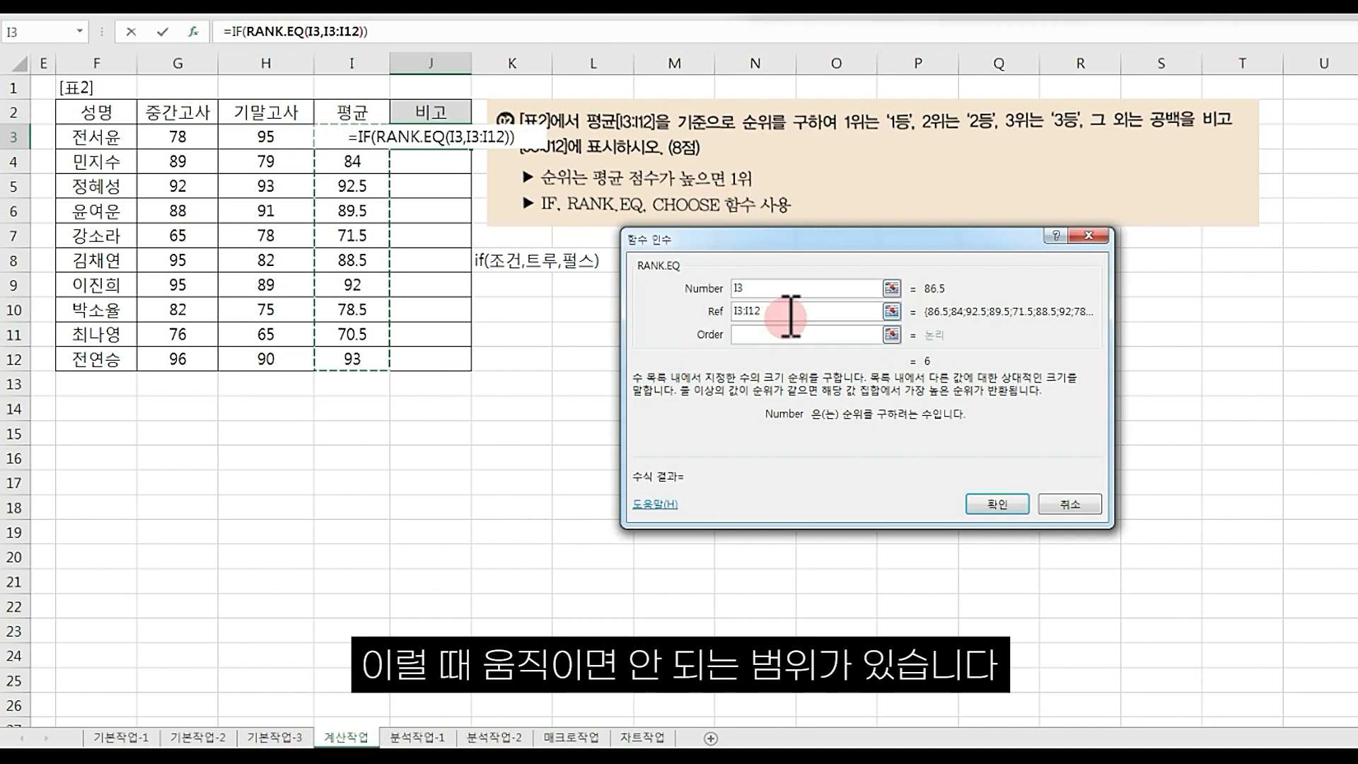
left_click_drag(782, 311, 703, 311)
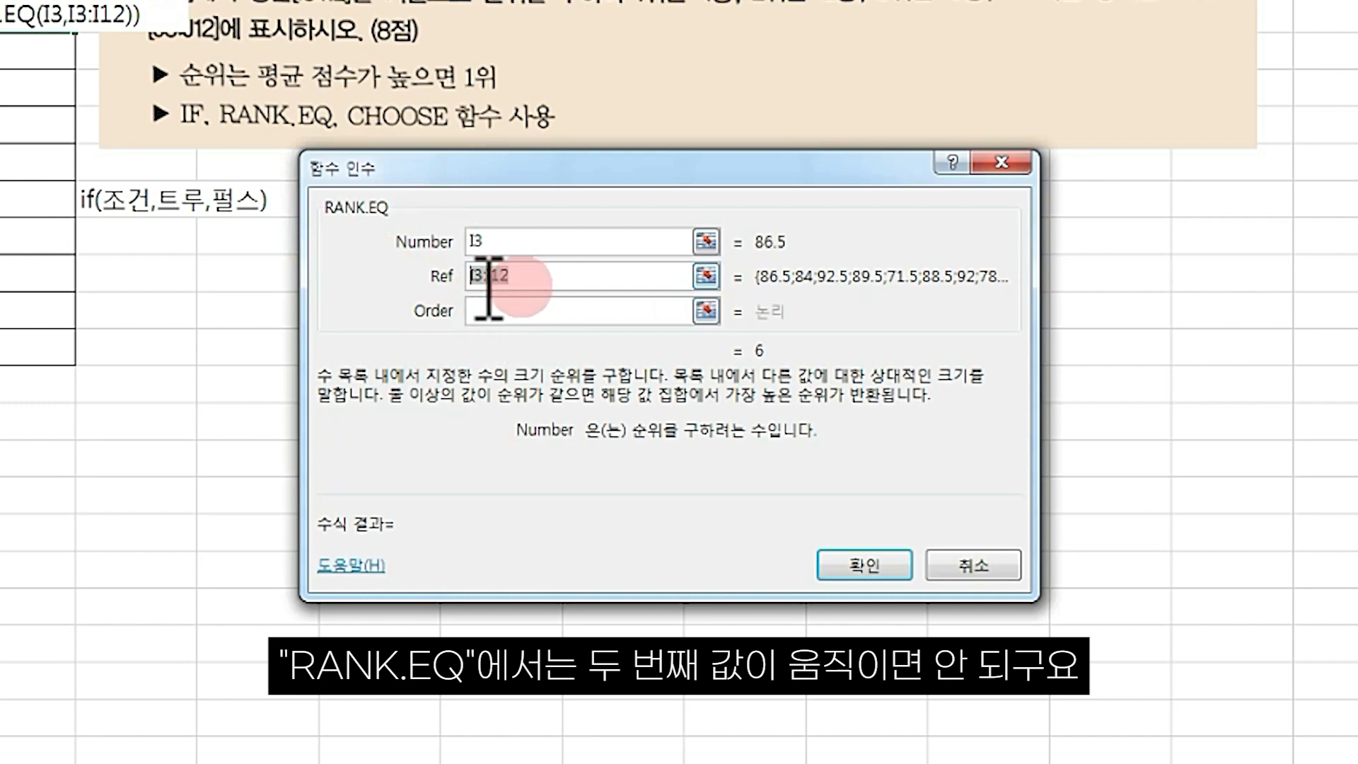
key("F4")
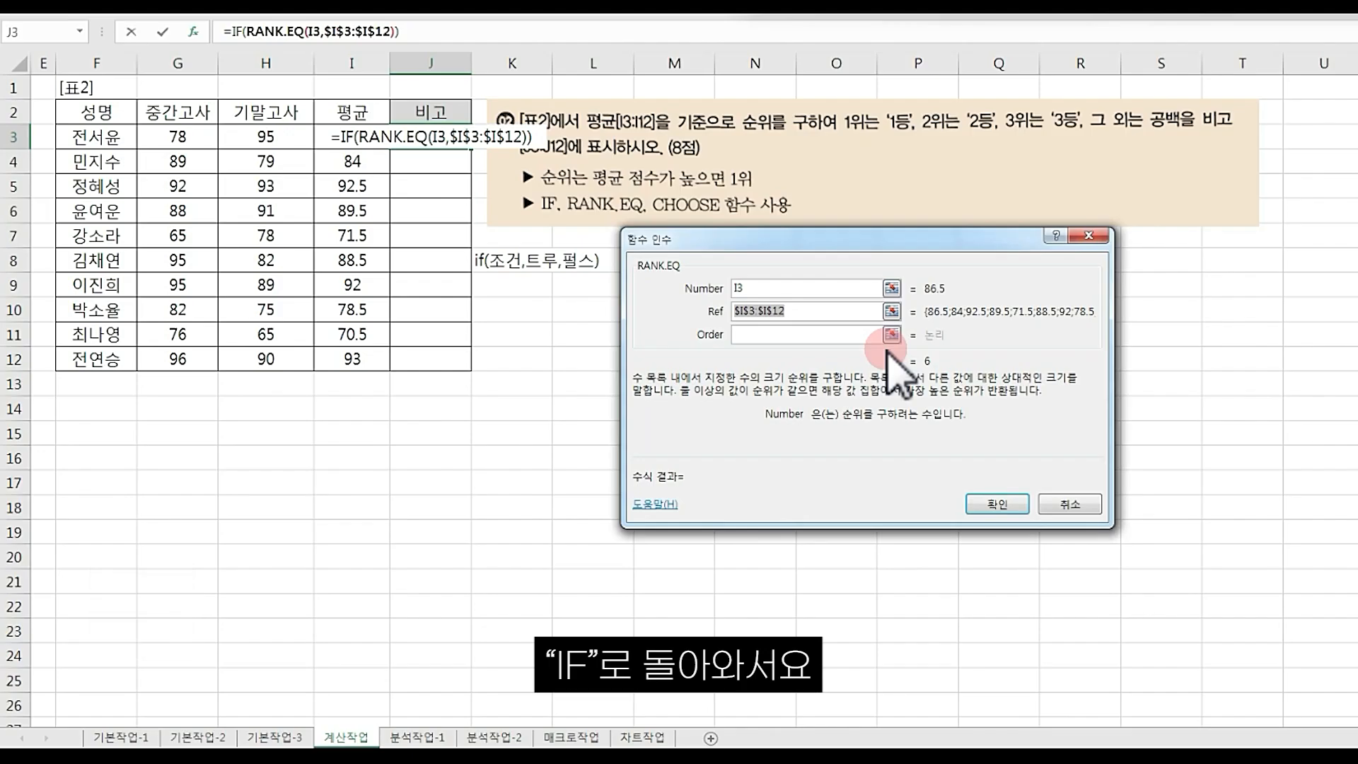
- Return to the IF arguments, append =1 to the RANK.EQ logical test, and set the value if true to 1등
left_click(238, 31)
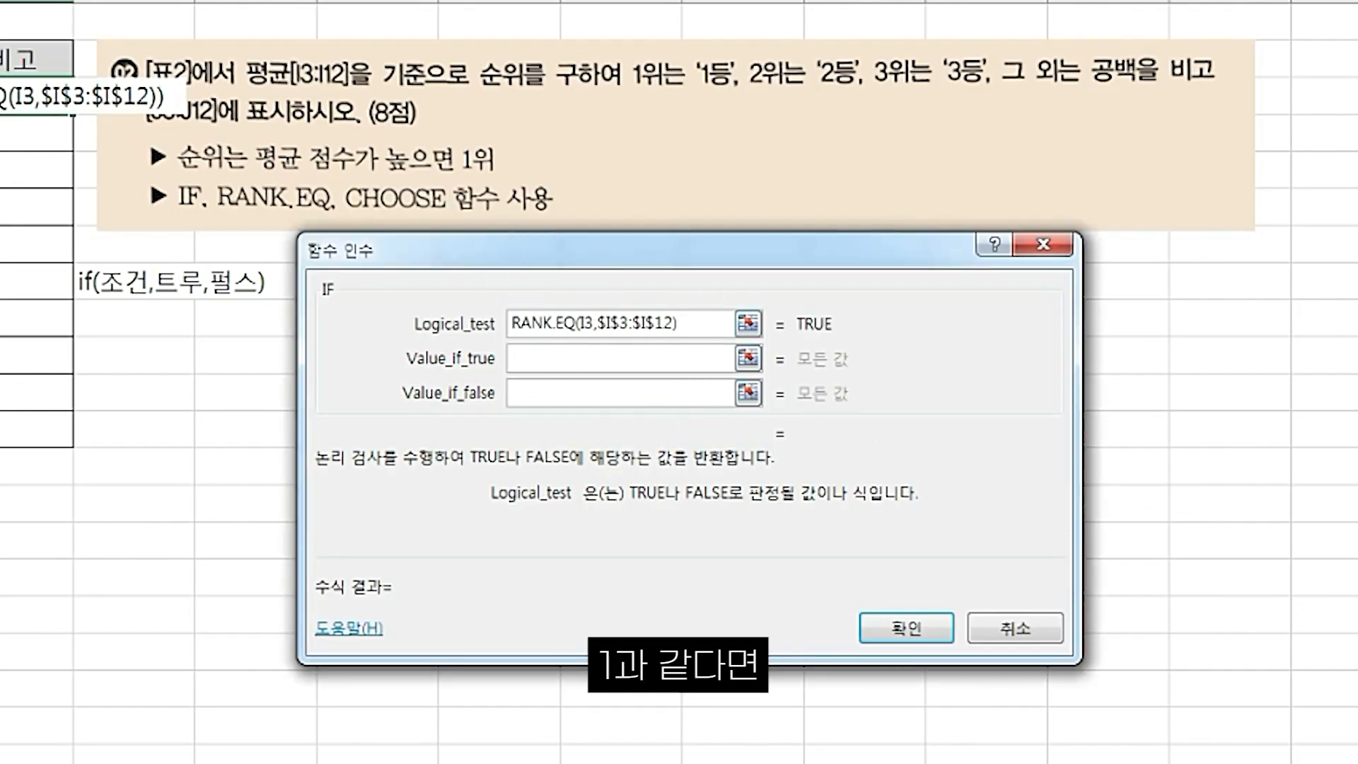
type("=1")
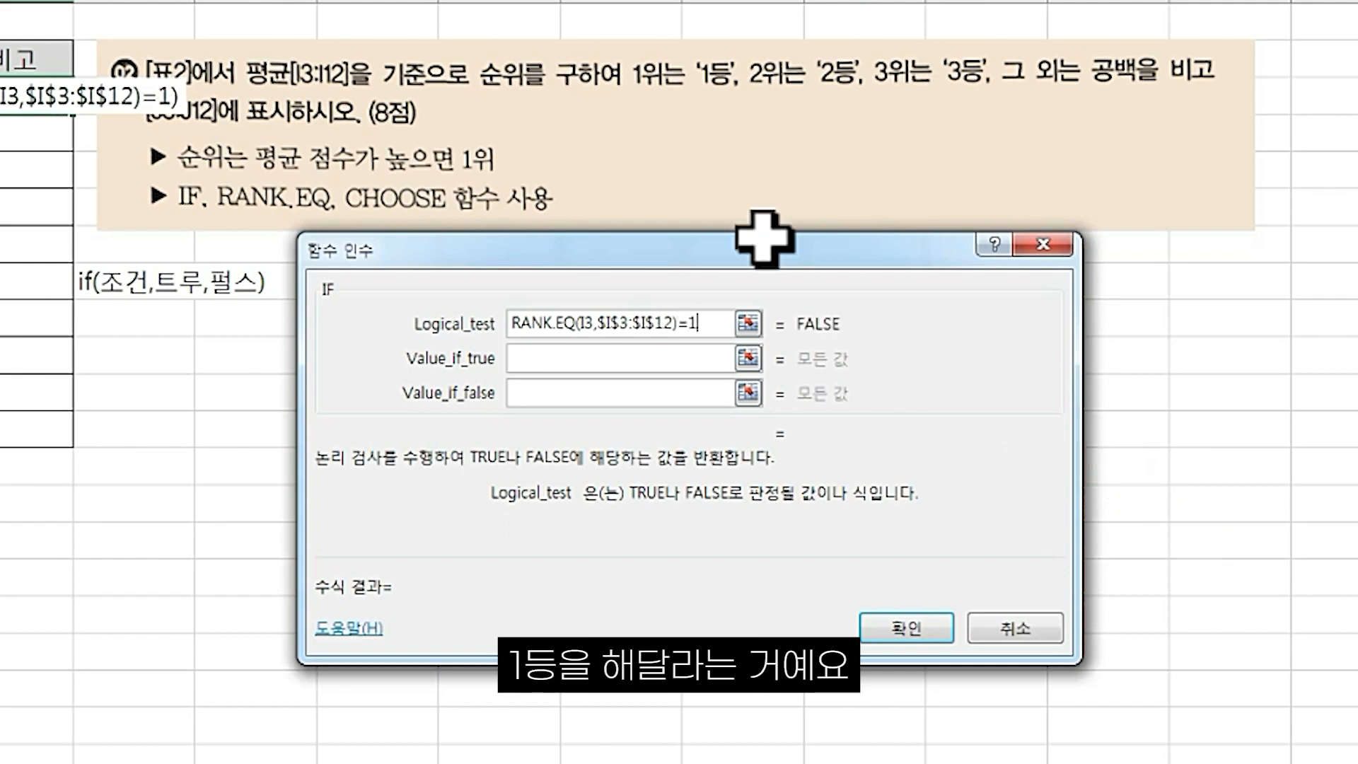
left_click(691, 359)
type("1ㄷ")
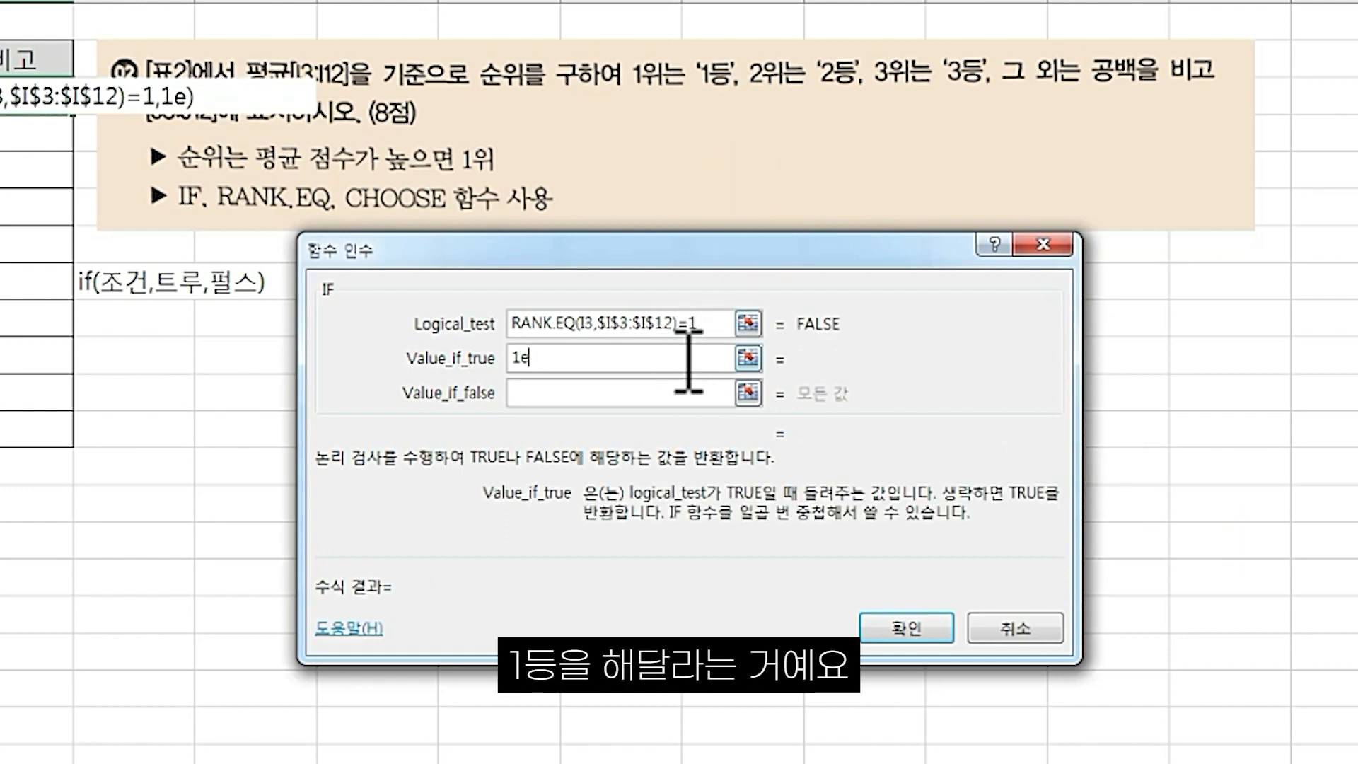
type("ㅡㅇ")
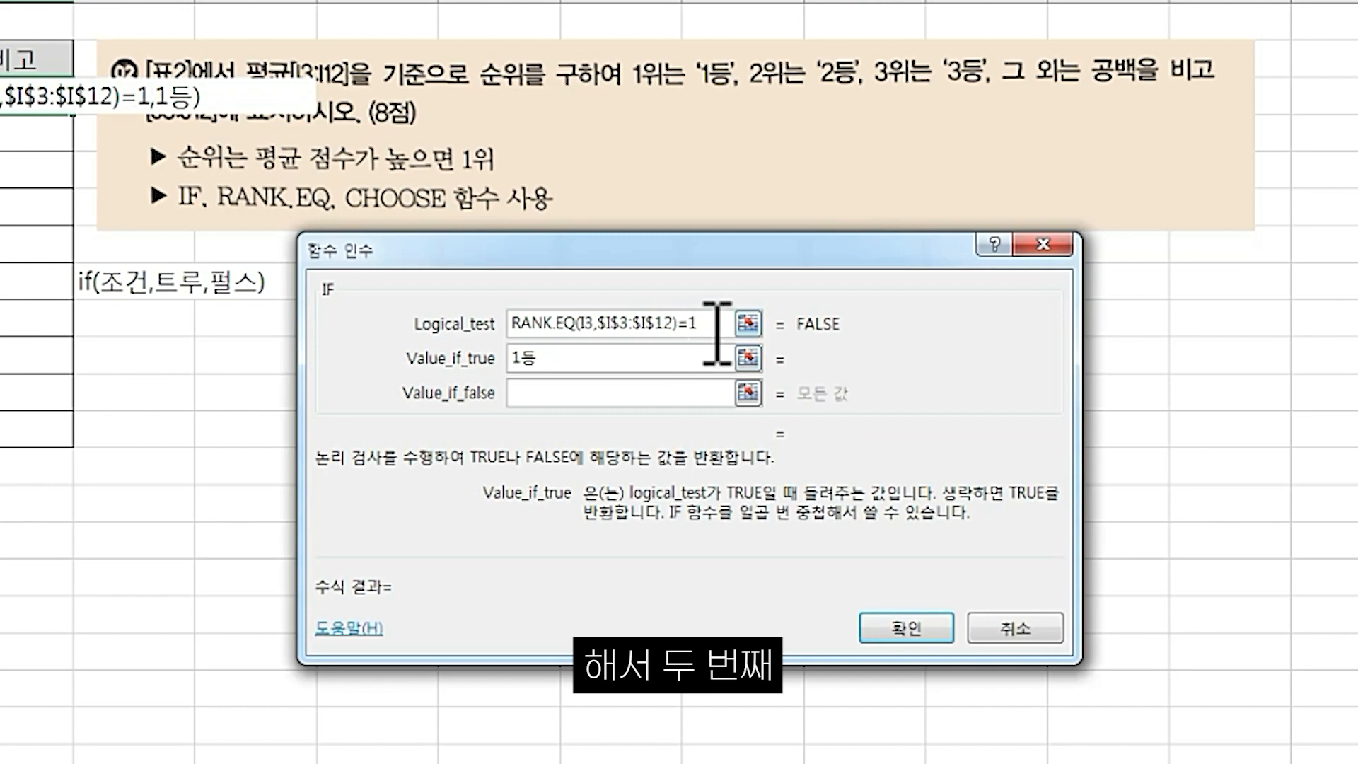
- Underline and circle the second condition 2위는 in the task text and clear the annotations
left_click(703, 394)
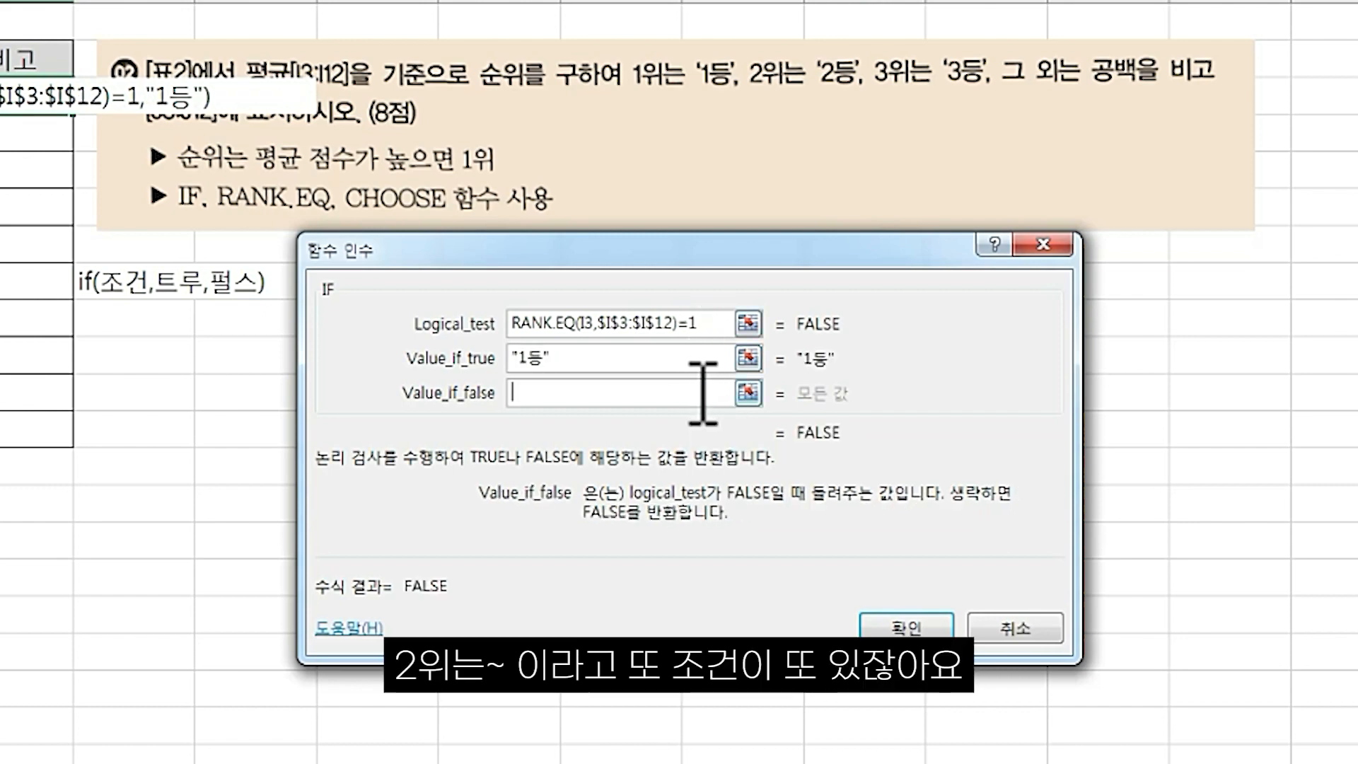
left_click_drag(747, 99, 830, 99)
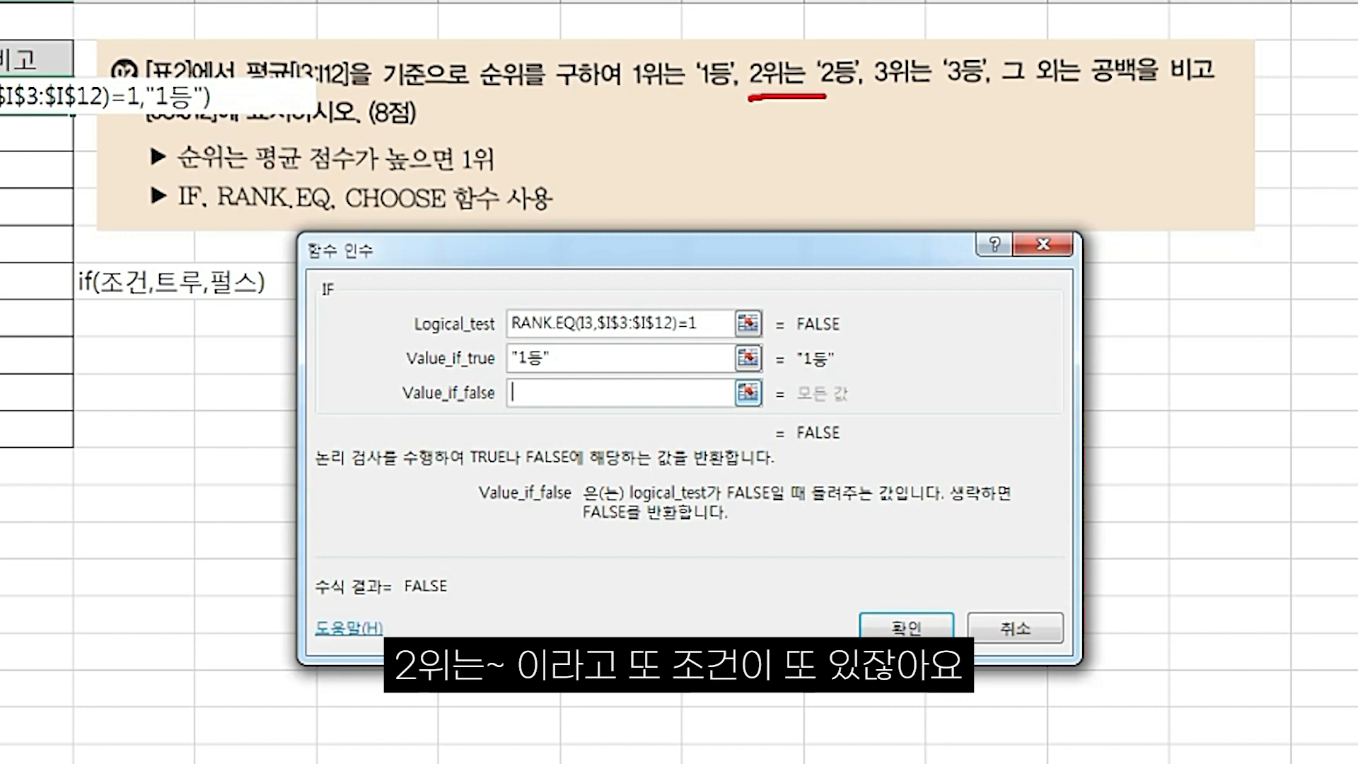
mouse_move(826, 31)
left_mouse_down()
mouse_move(798, 114)
mouse_move(784, 33)
mouse_move(813, 96)
left_mouse_up()
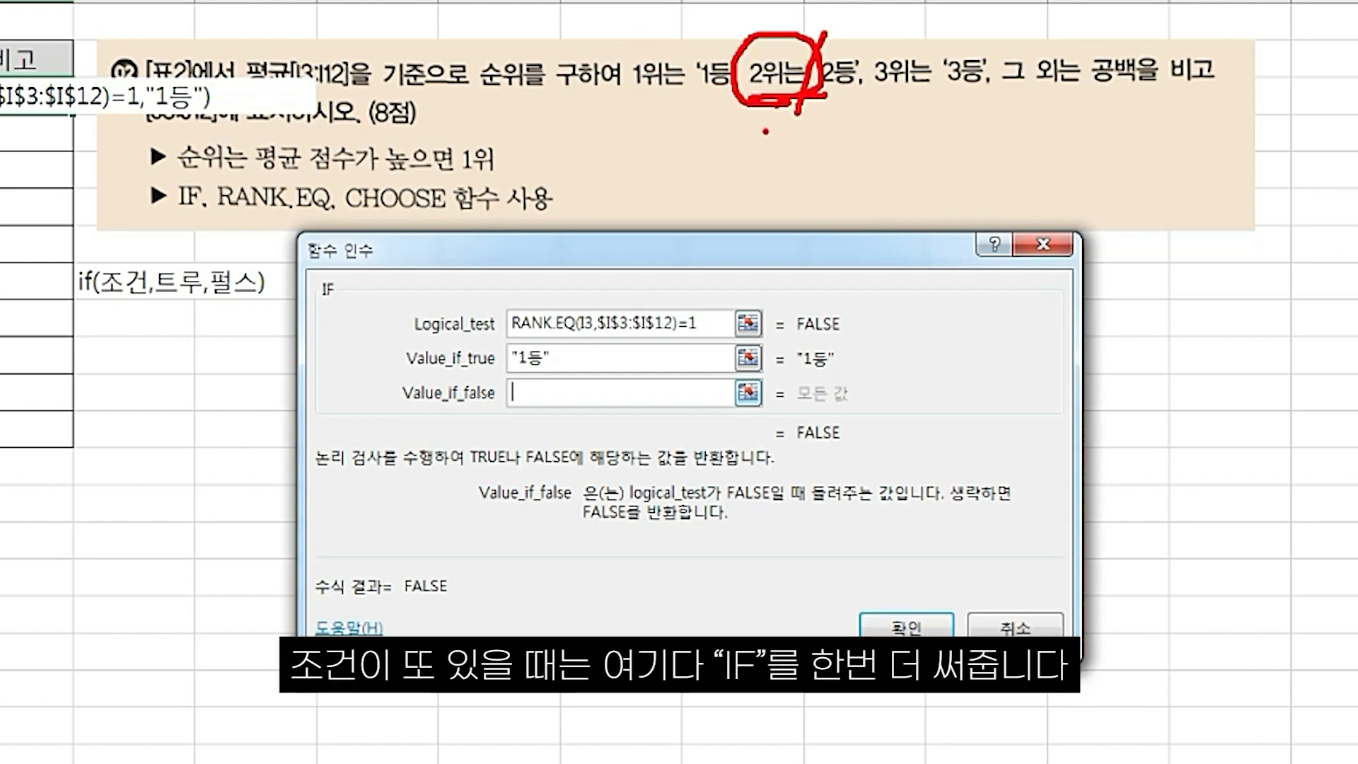
key("Escape")
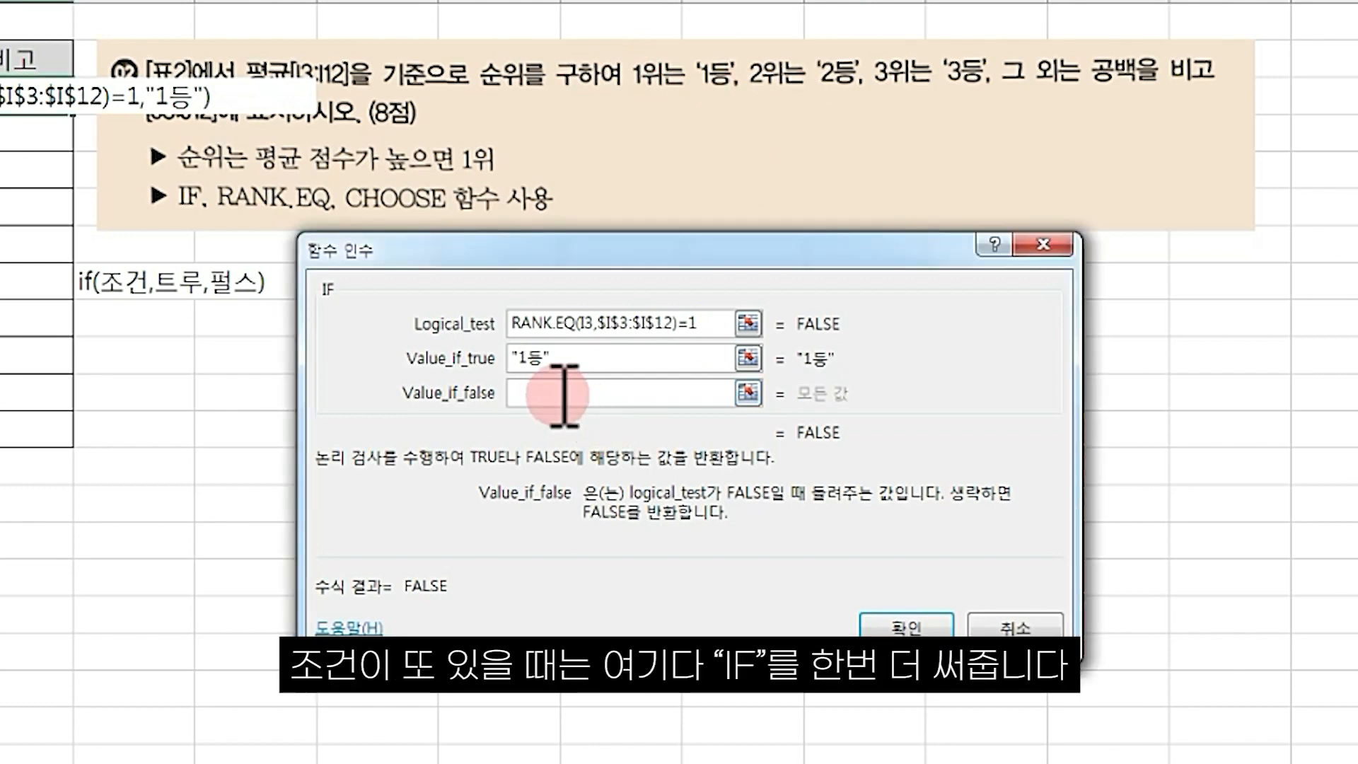
- Enter if() as the value if false of the first IF and switch to the nested IF's arguments
left_click(563, 396)
type("ㅑㄹ()")
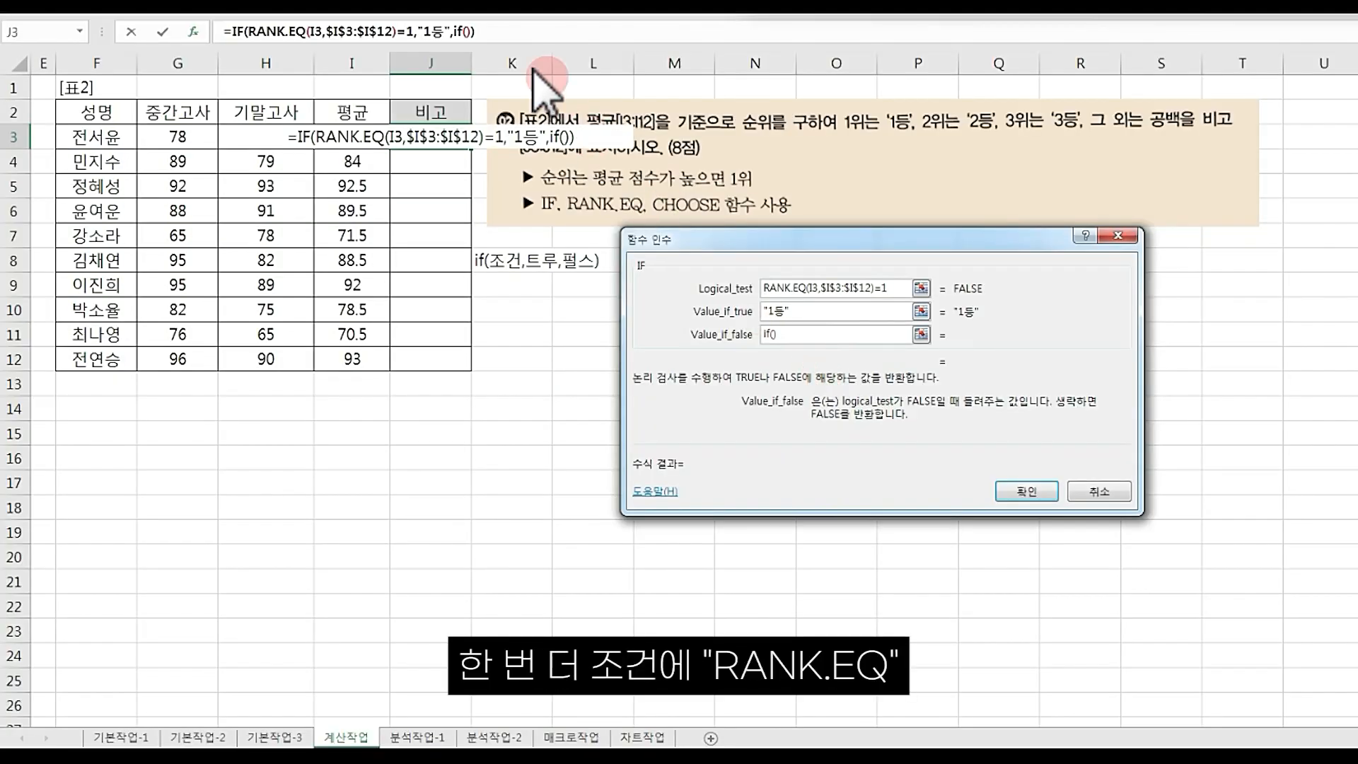
left_click(446, 32)
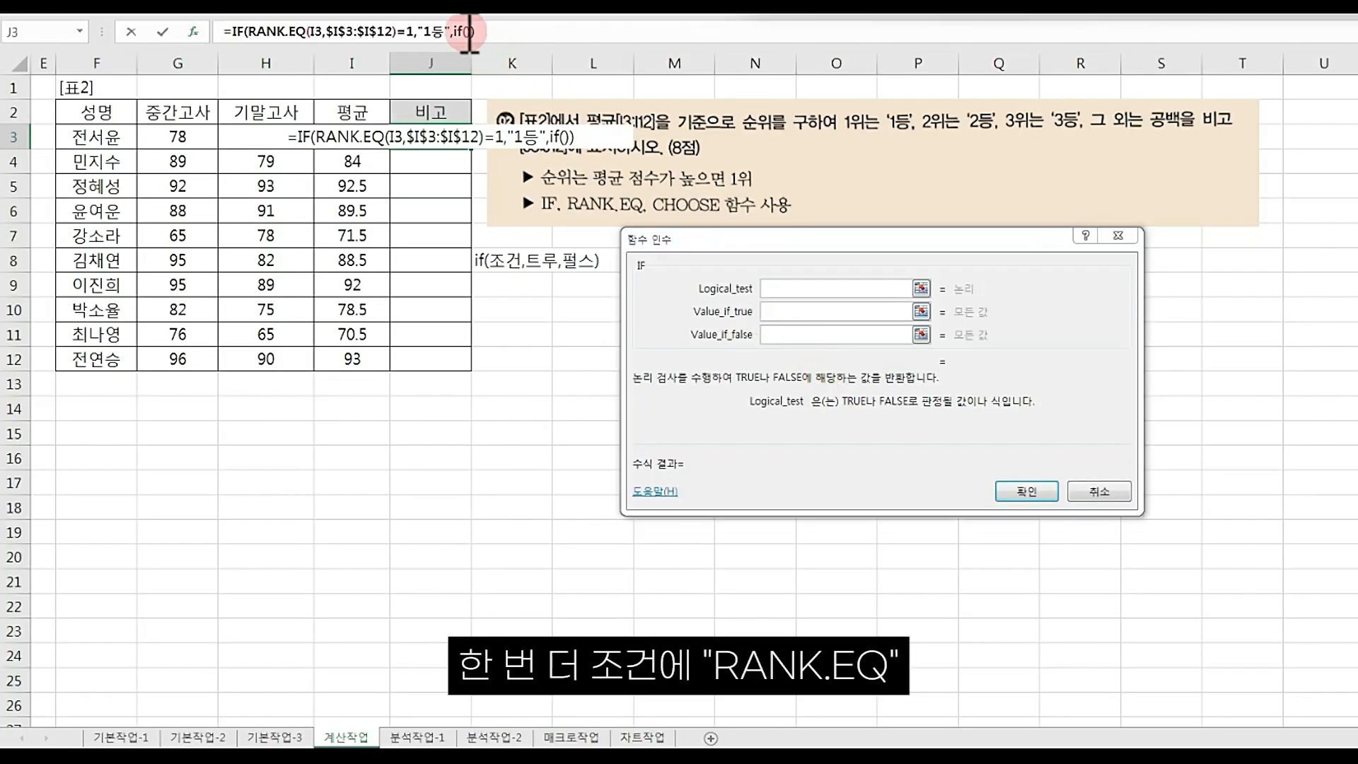
- Enter rank.eq() as the second IF's logical test, with number I3 and the absolute reference $I$3:$I$12
left_click(779, 288)
type("rank.eq()")
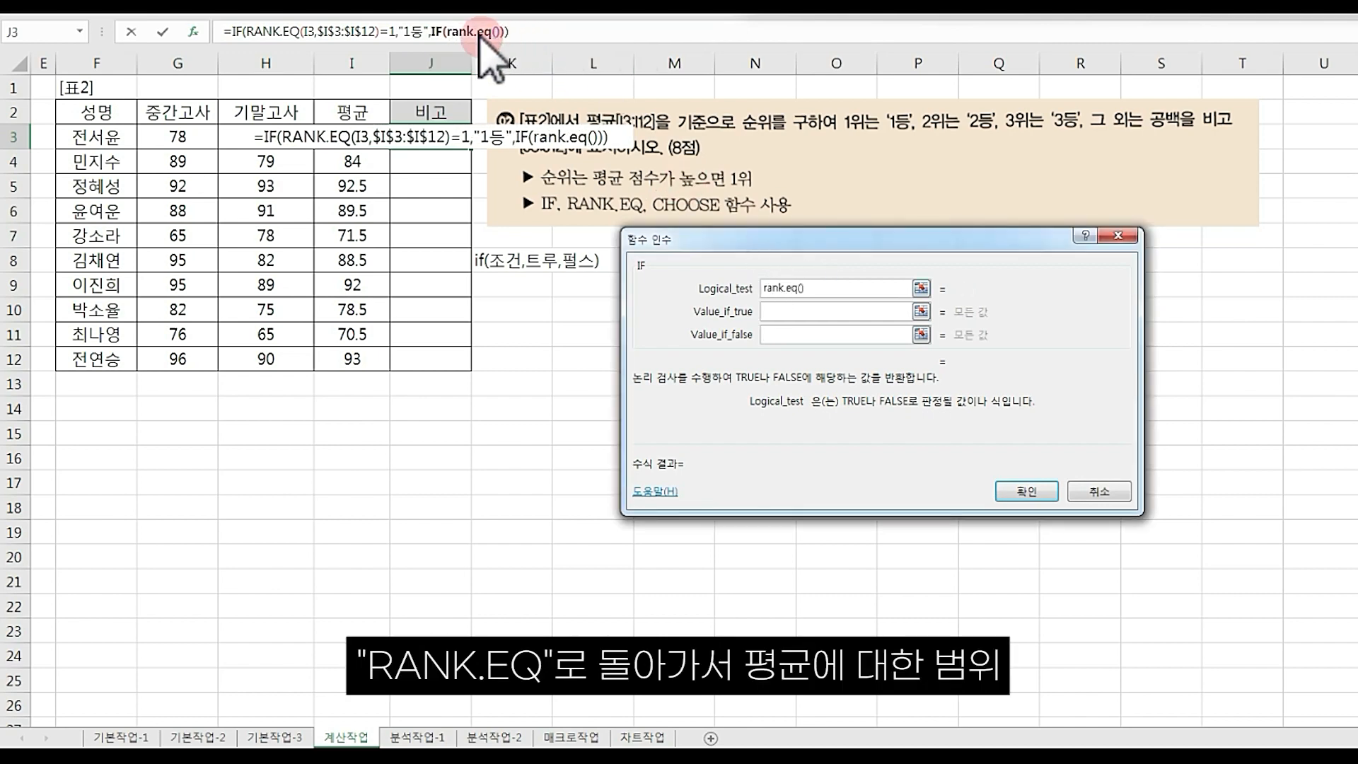
left_click(465, 32)
left_click(770, 290)
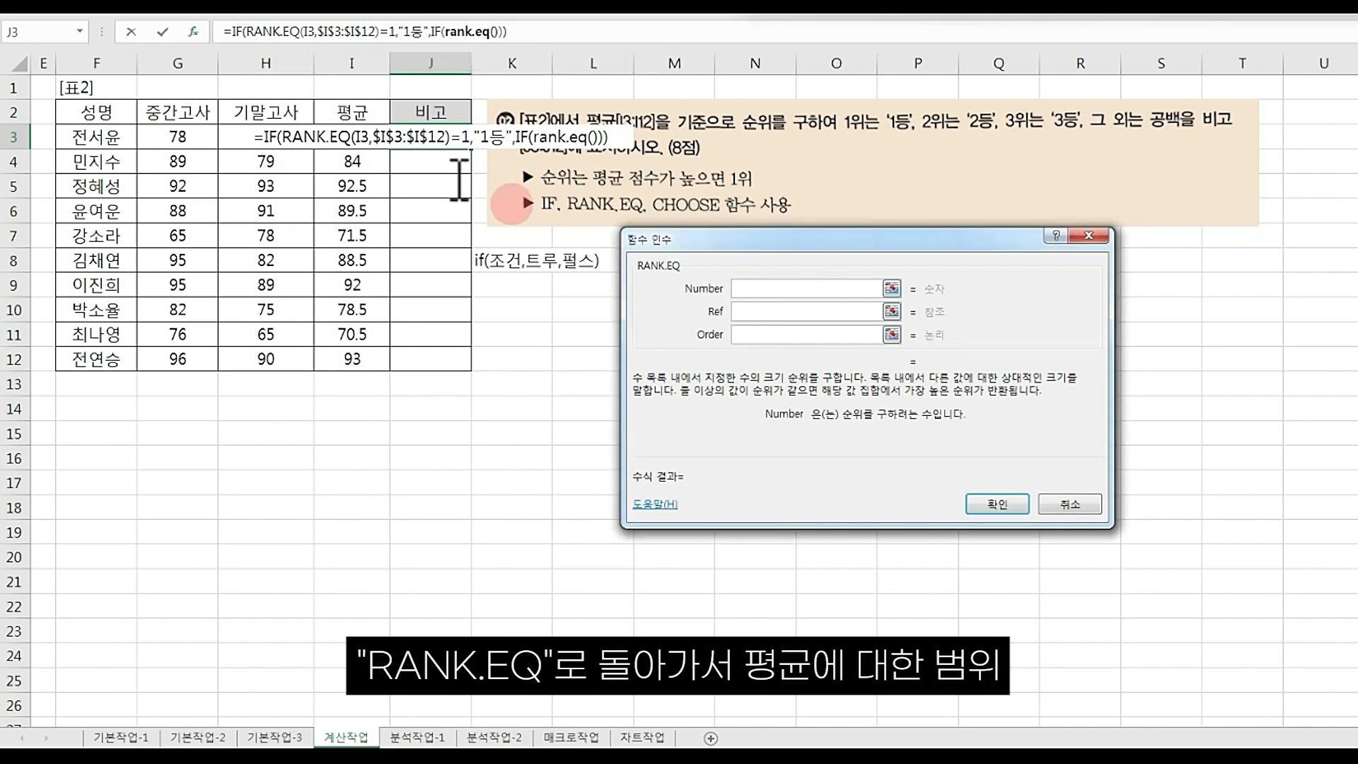
left_click(378, 138)
left_click_drag(379, 138, 388, 365)
key("F4")
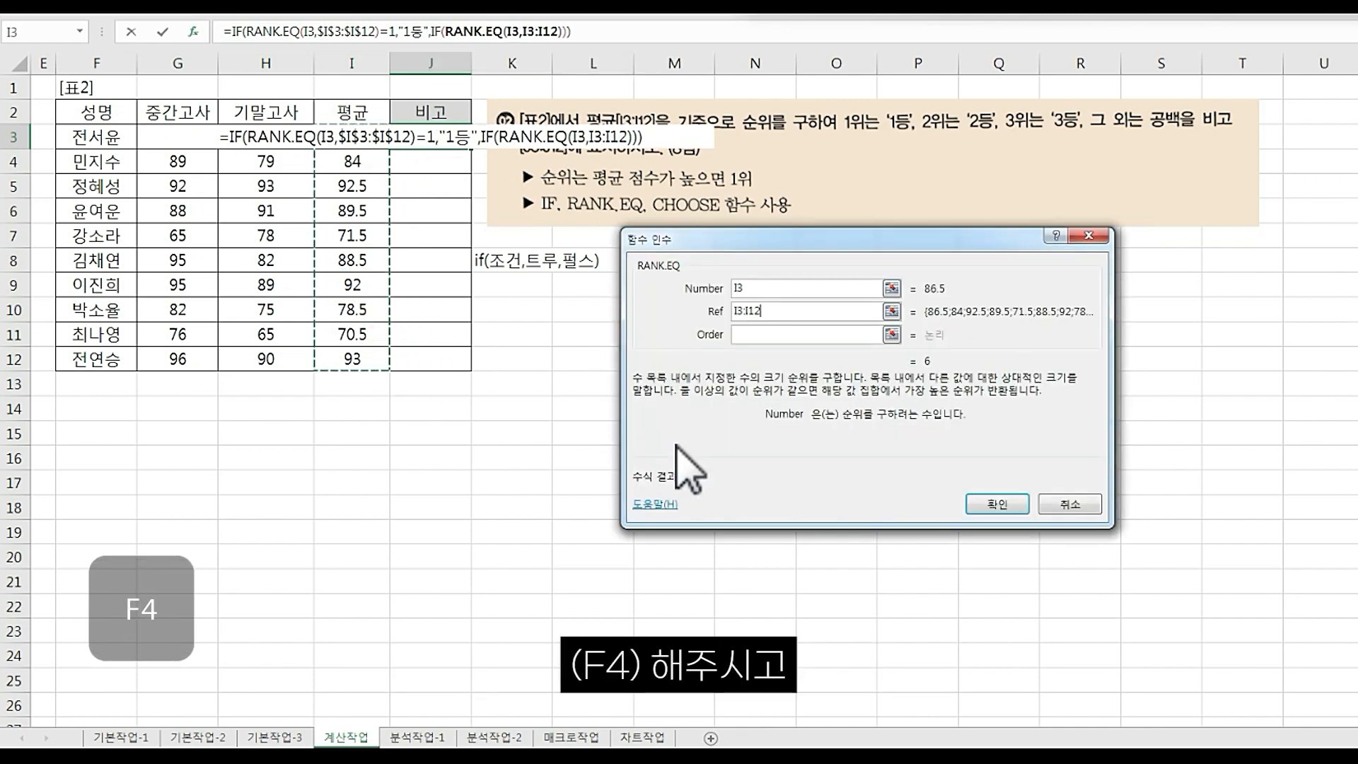
key("F4")
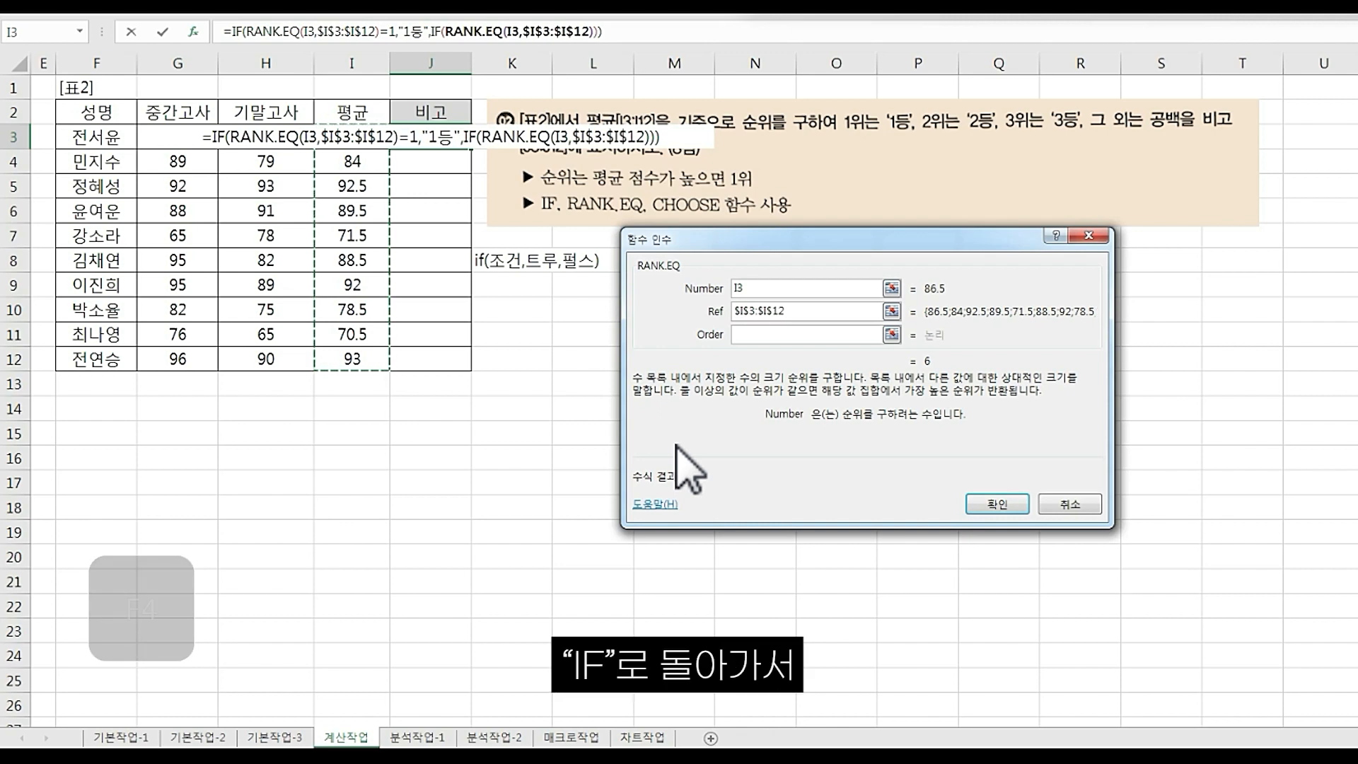
- Return to the second IF's arguments and append =2 to its RANK.EQ logical test
left_click(434, 31)
left_click(902, 289)
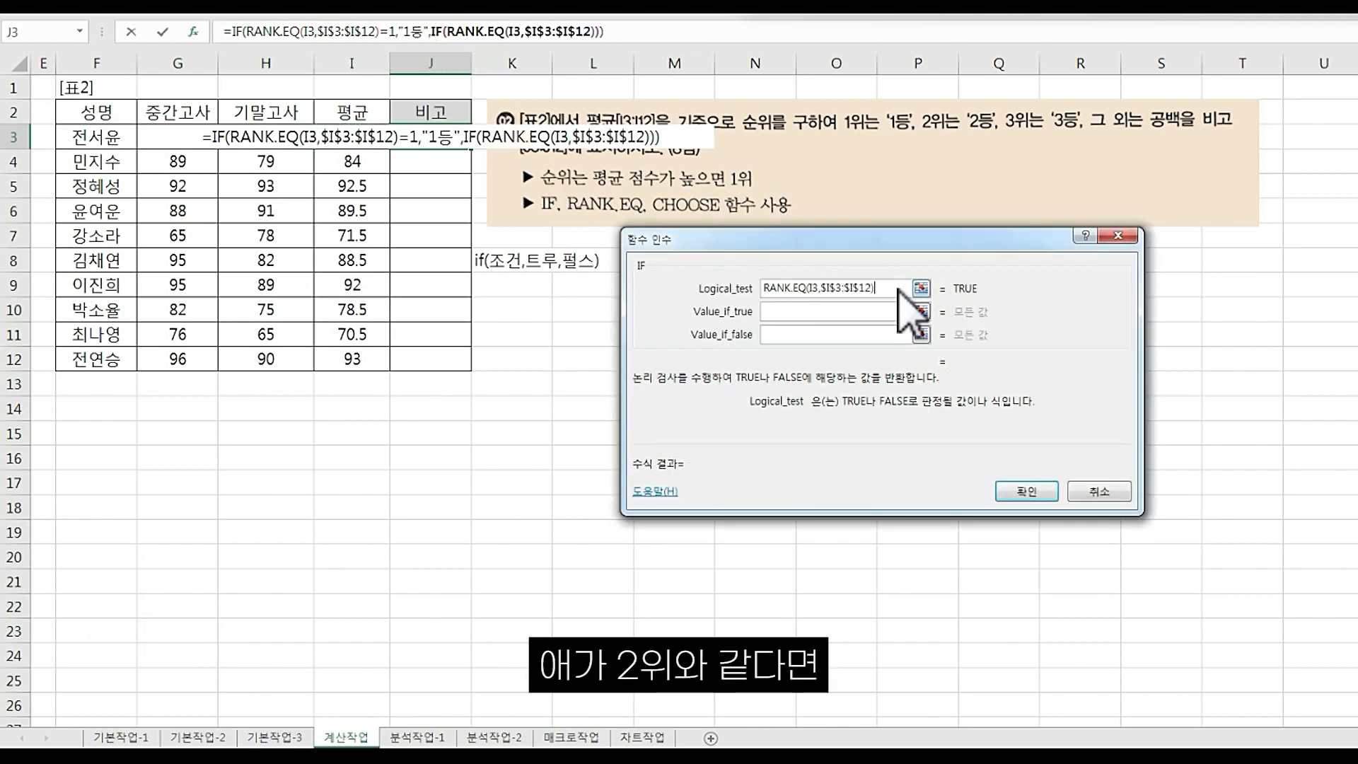
type("=2")
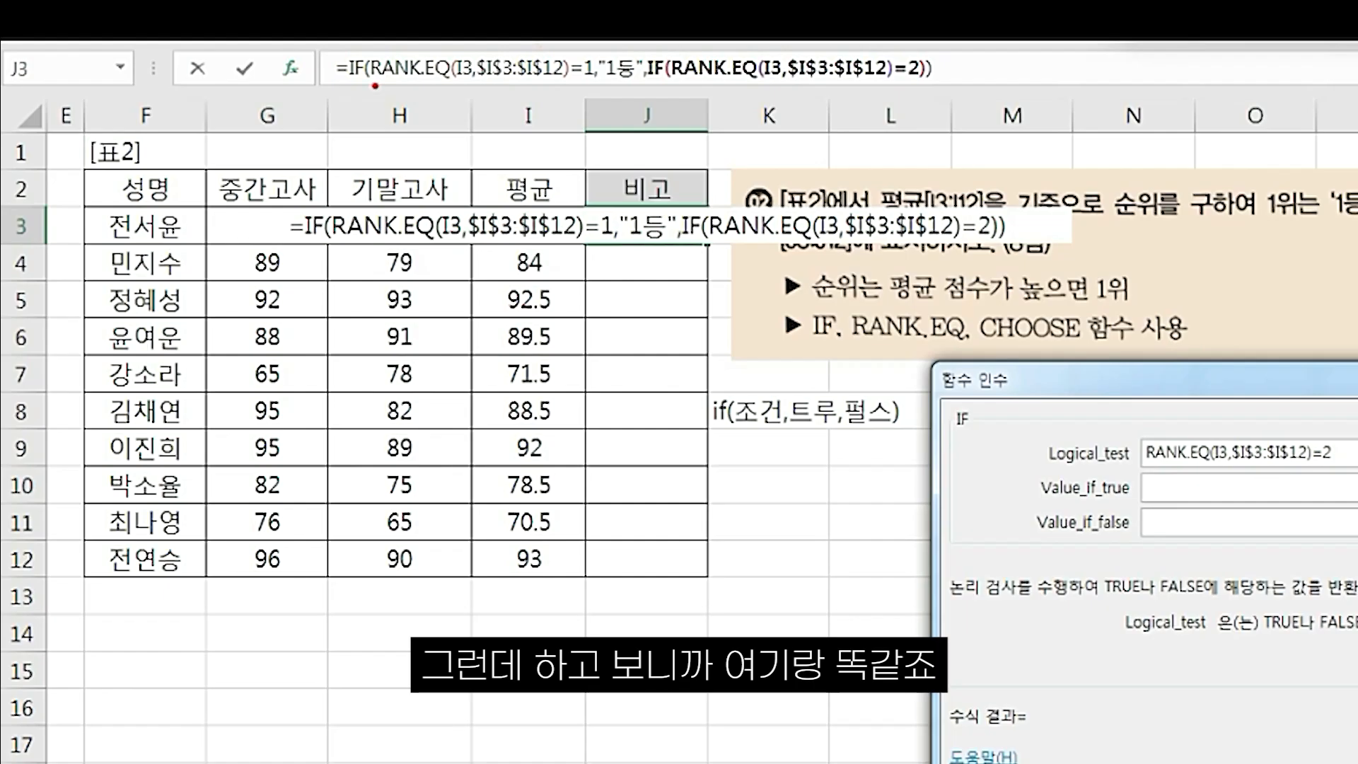
- Box both RANK.EQ conditions in the formula, circle their =1 and =2 parts, and clear the annotations
left_click_drag(245, 43, 375, 49)
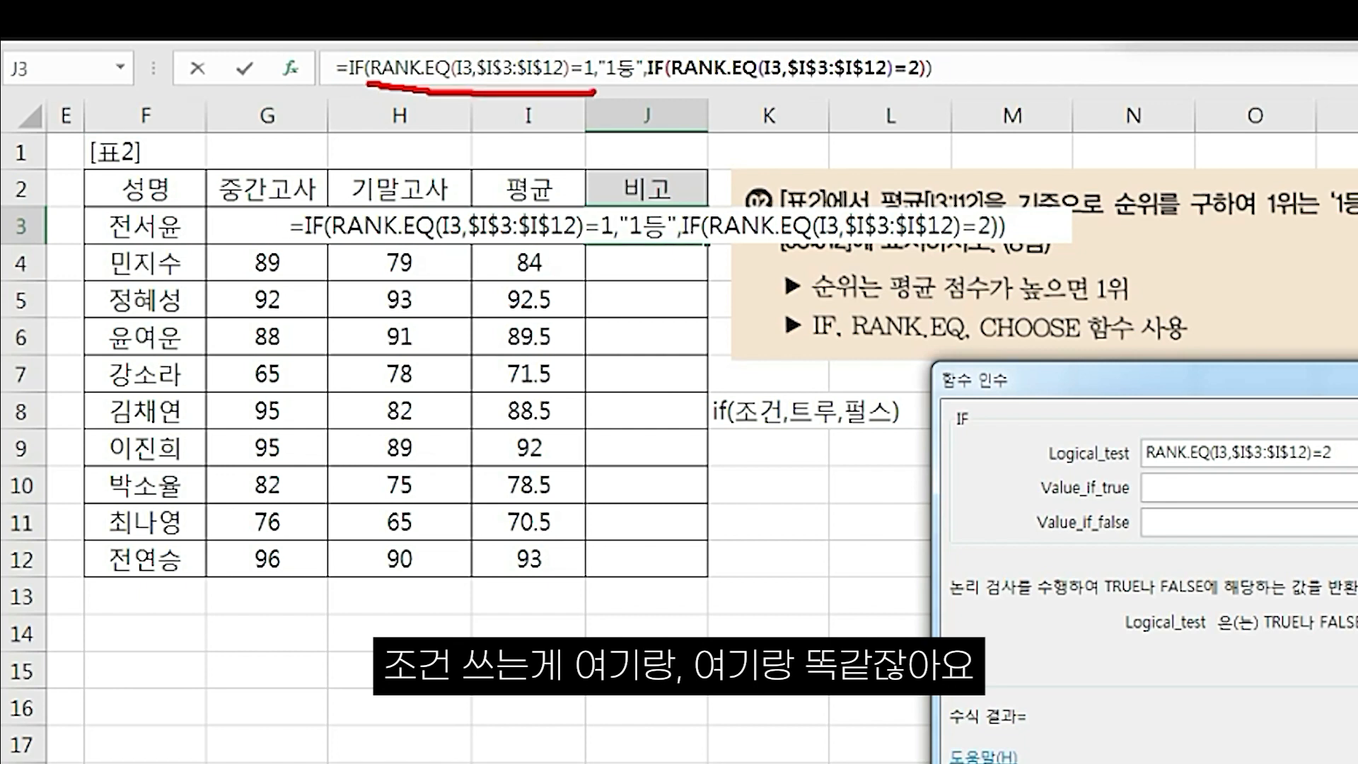
left_click_drag(595, 46, 410, 42)
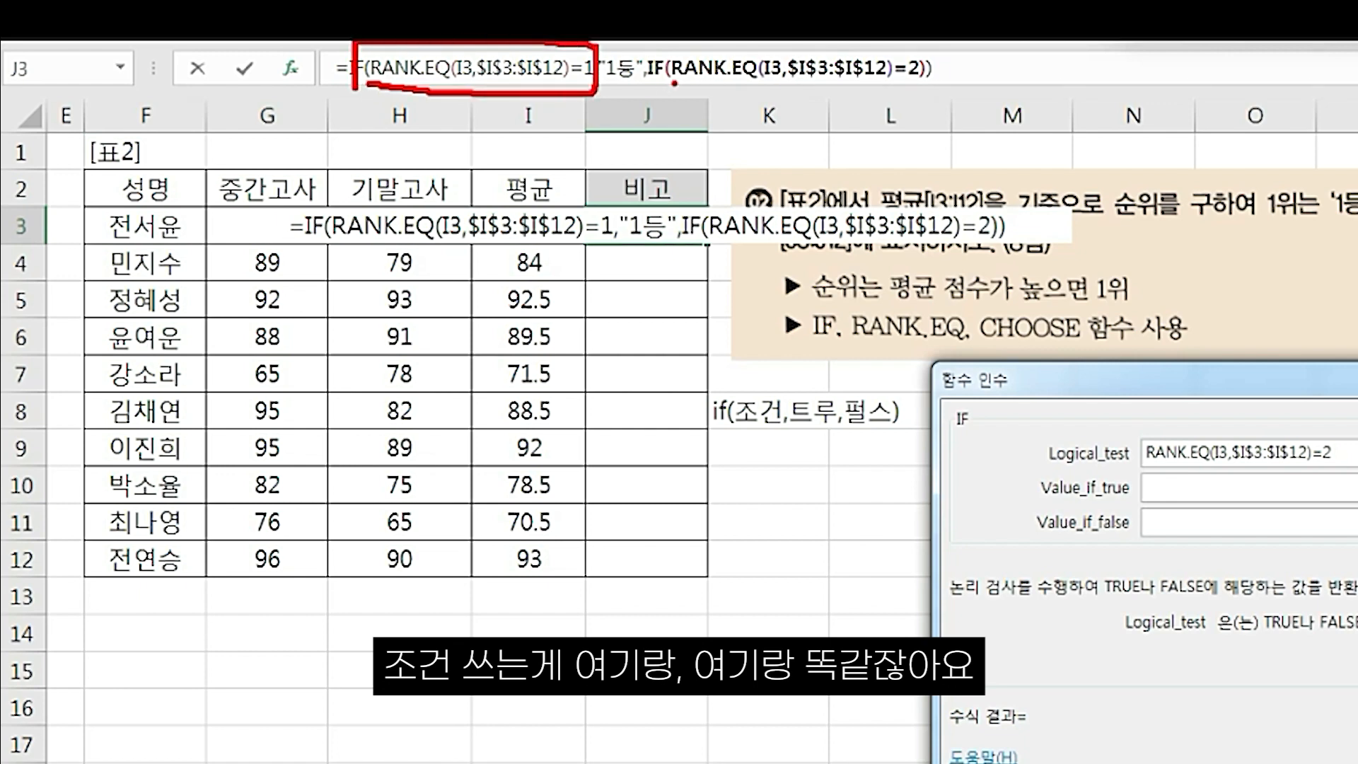
mouse_move(675, 82)
left_mouse_down()
mouse_move(917, 81)
mouse_move(693, 41)
mouse_move(672, 79)
left_mouse_up()
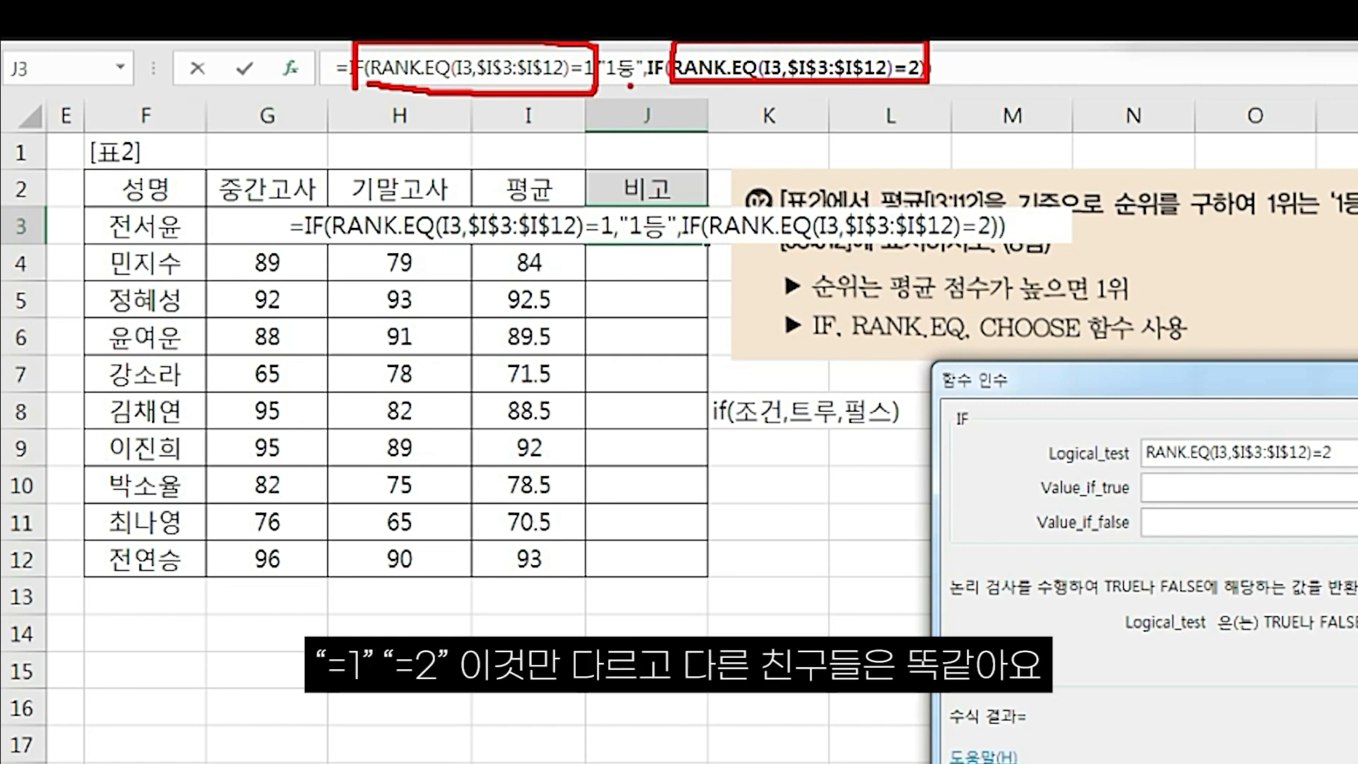
left_click_drag(575, 55, 615, 71)
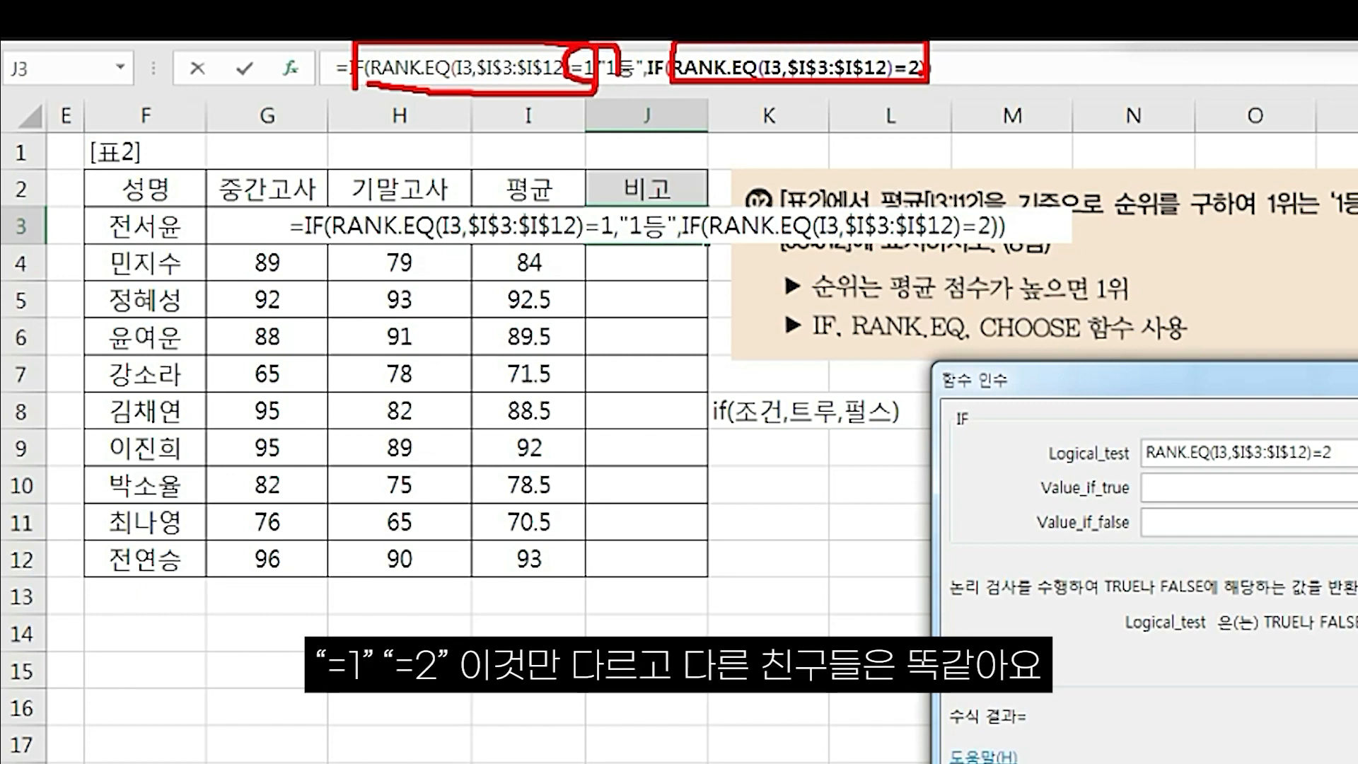
left_click_drag(889, 69, 940, 71)
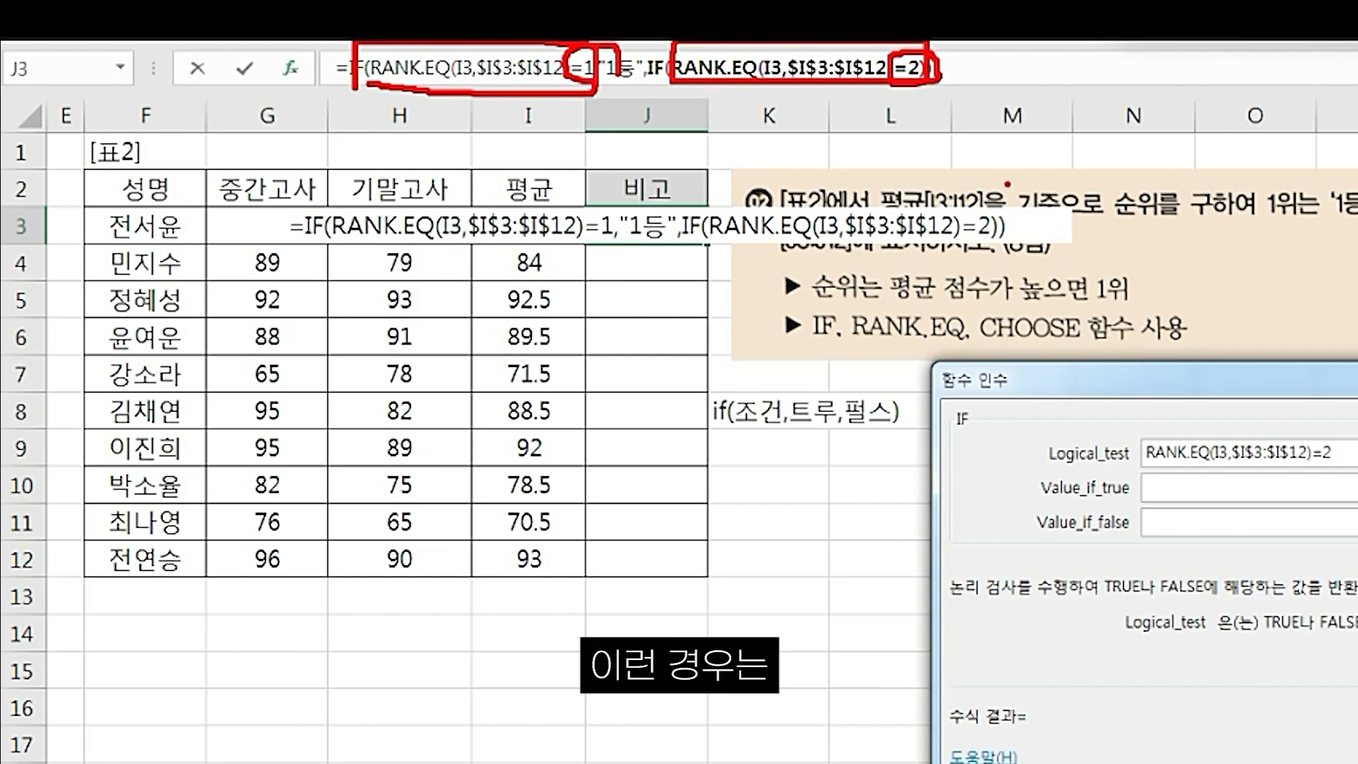
key("Escape")
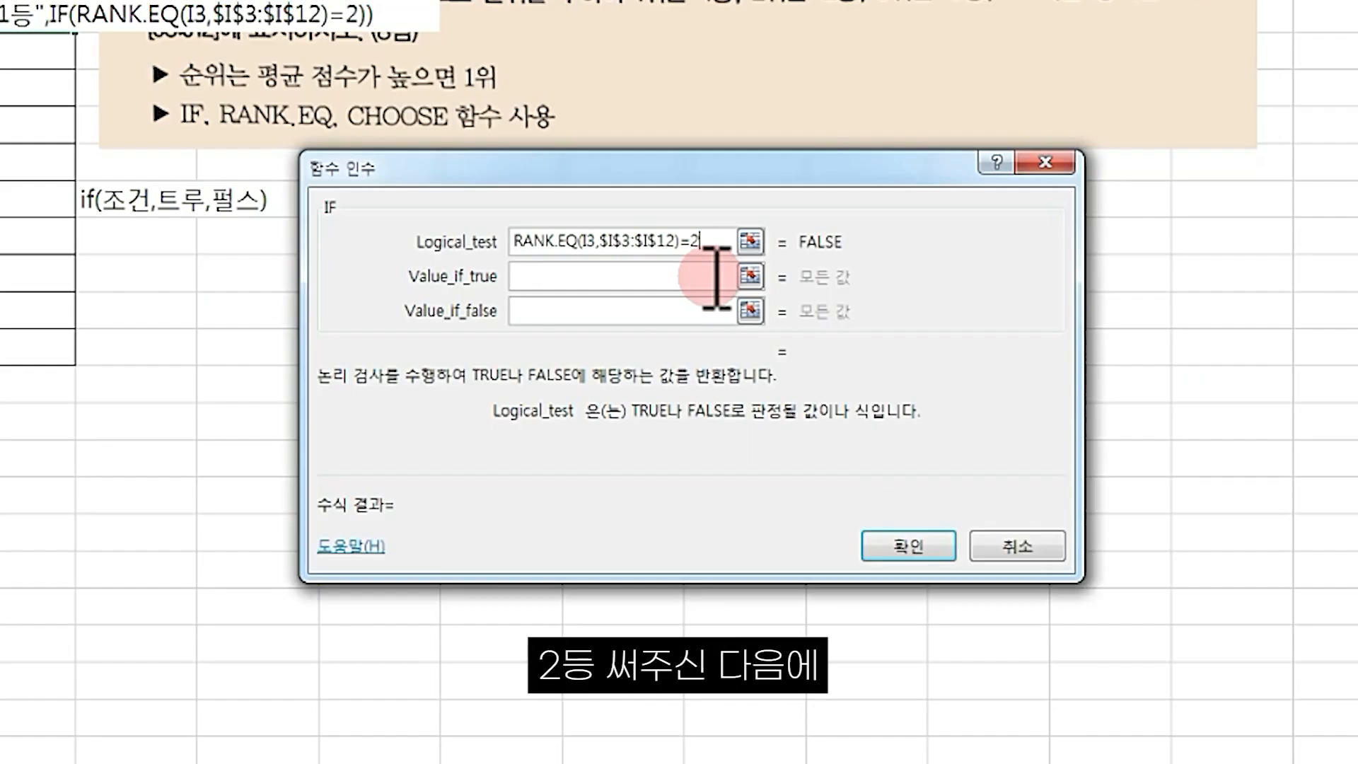
- Set the second IF's value if true to 2등
left_click(717, 277)
type("2emd")
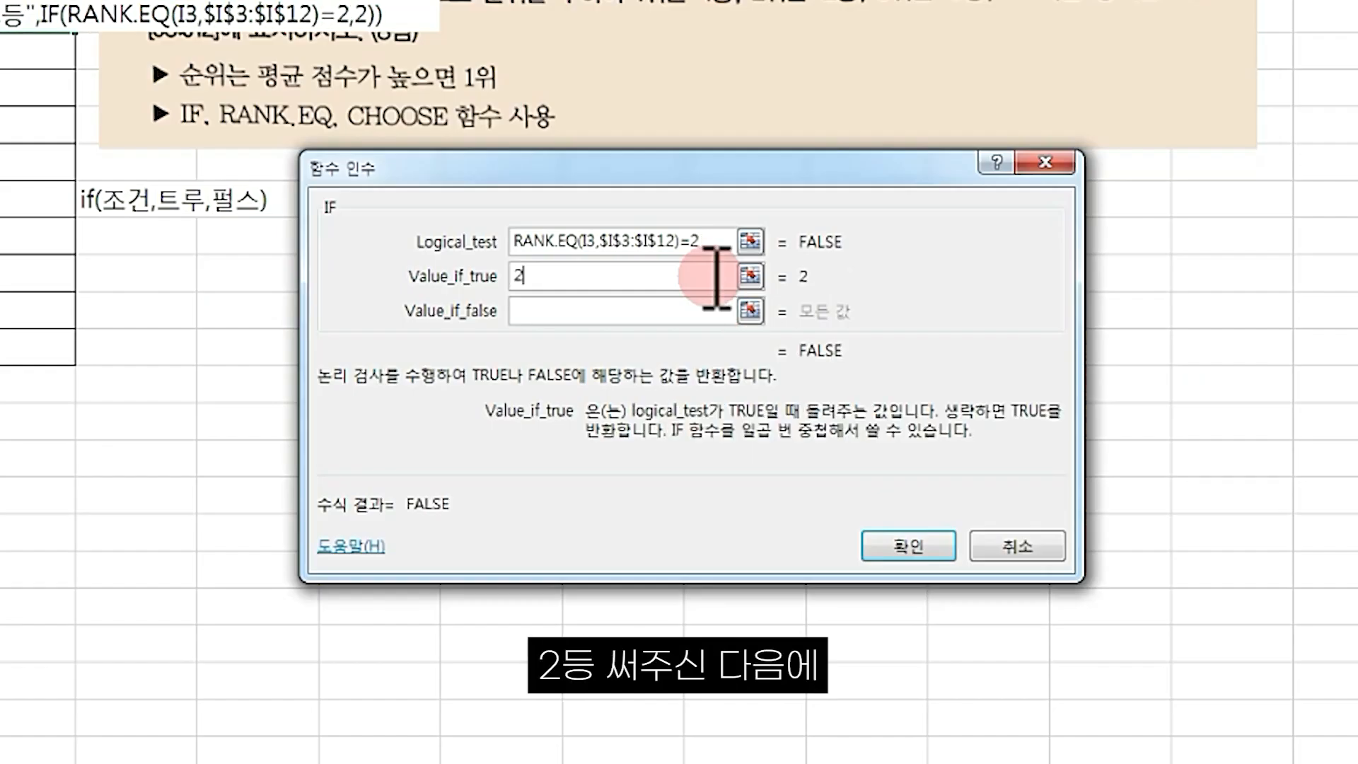
key("BackSpace")
key("BackSpace")
key("BackSpace")
type("등")
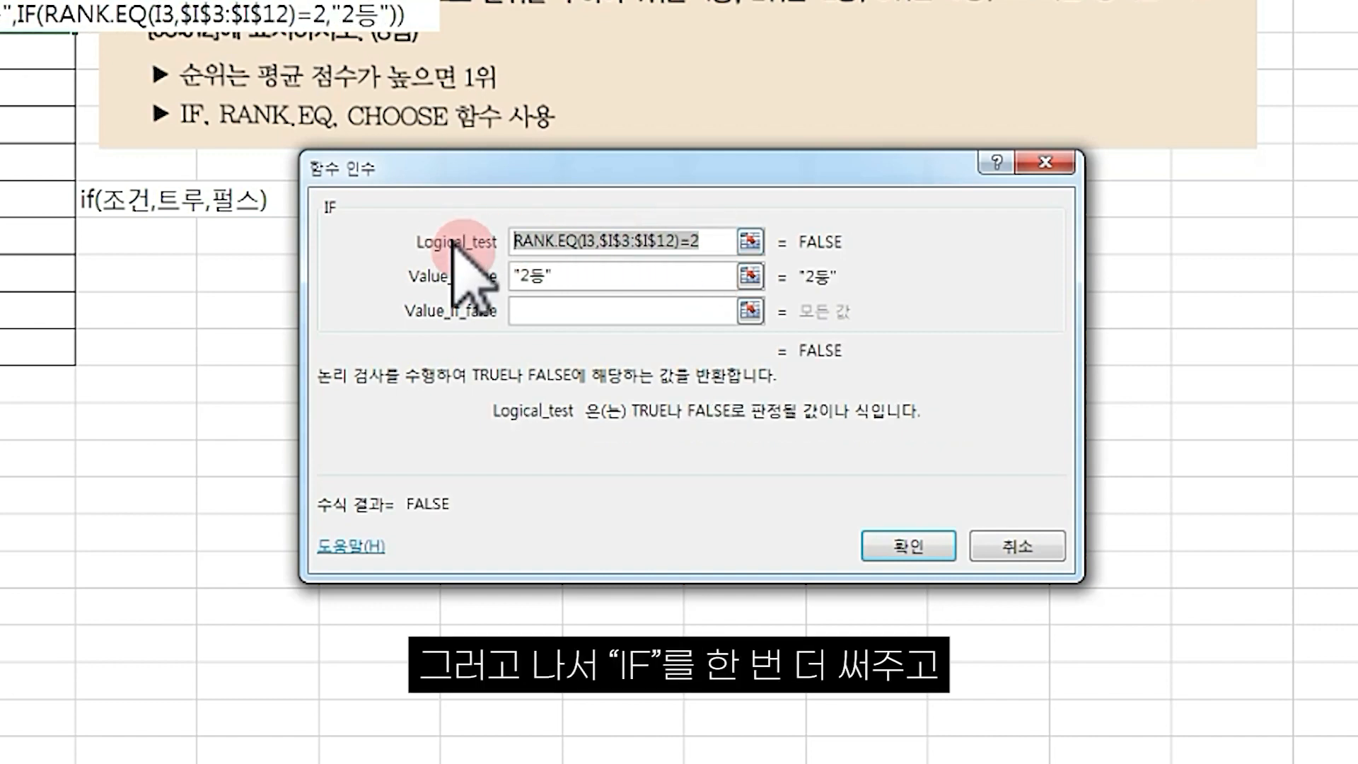
- Enter if() as the second IF's value if false and switch to the third IF's arguments
left_click(565, 318)
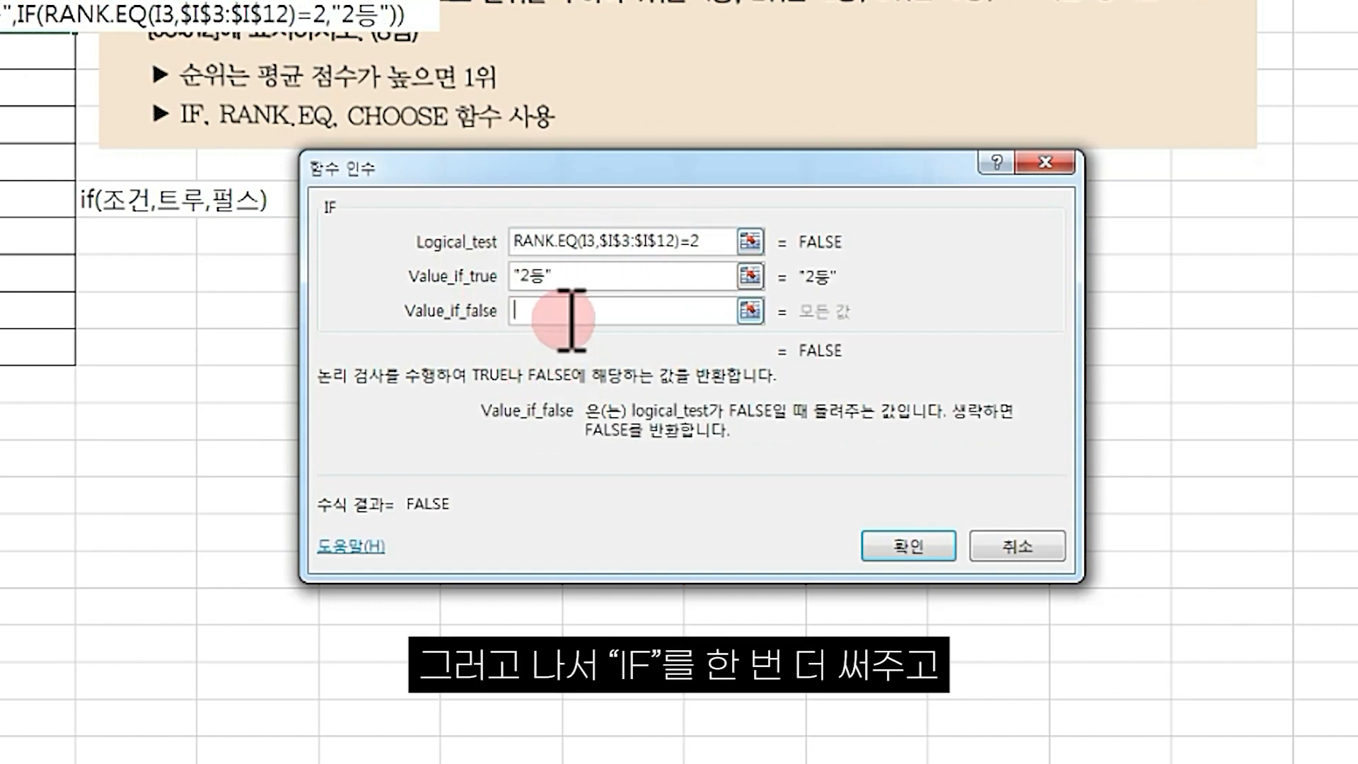
type("if()")
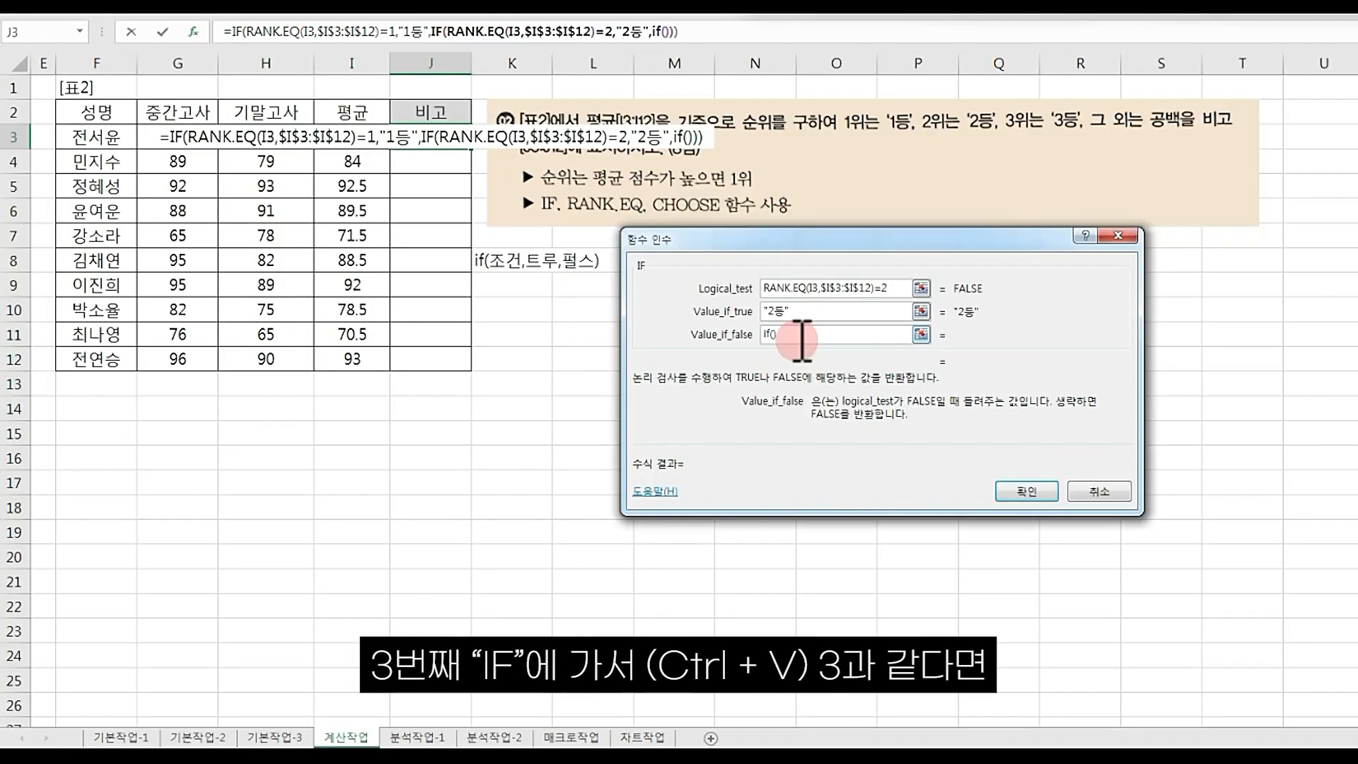
left_click(640, 31)
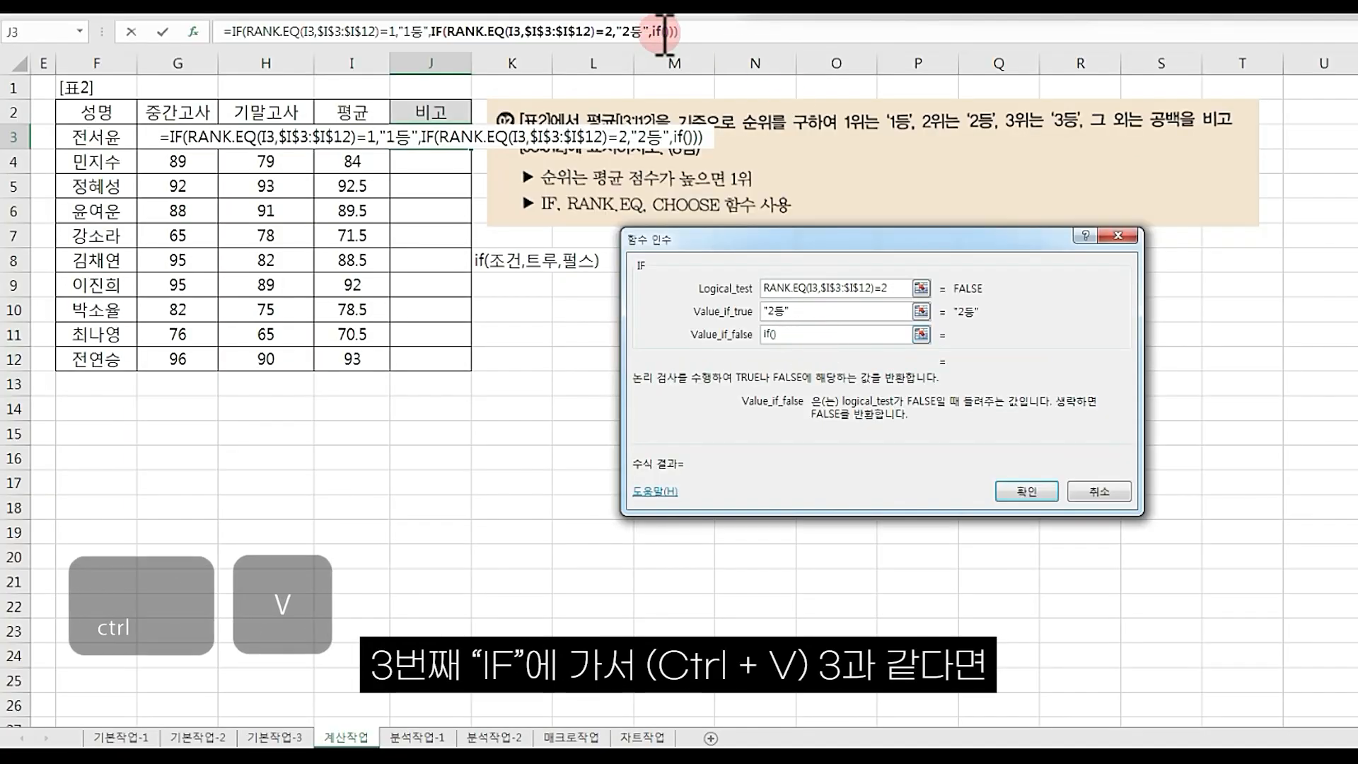
- Set the third IF's logical test to RANK.EQ(I3,$I$3:$I$12)=3 and its value if true to 3등
left_click(814, 288)
type("RANK.EQ(I3,$I$3:$I$12)=2")
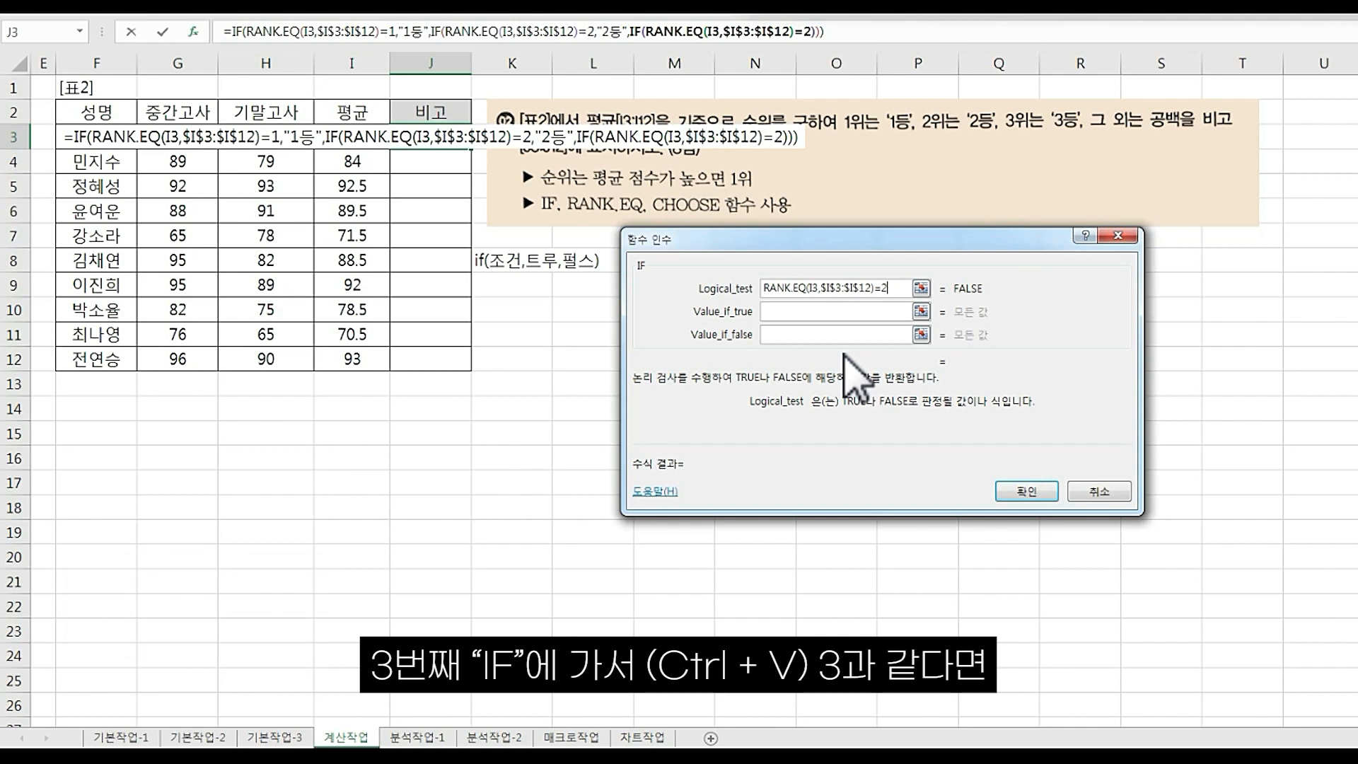
key("BackSpace")
type("3")
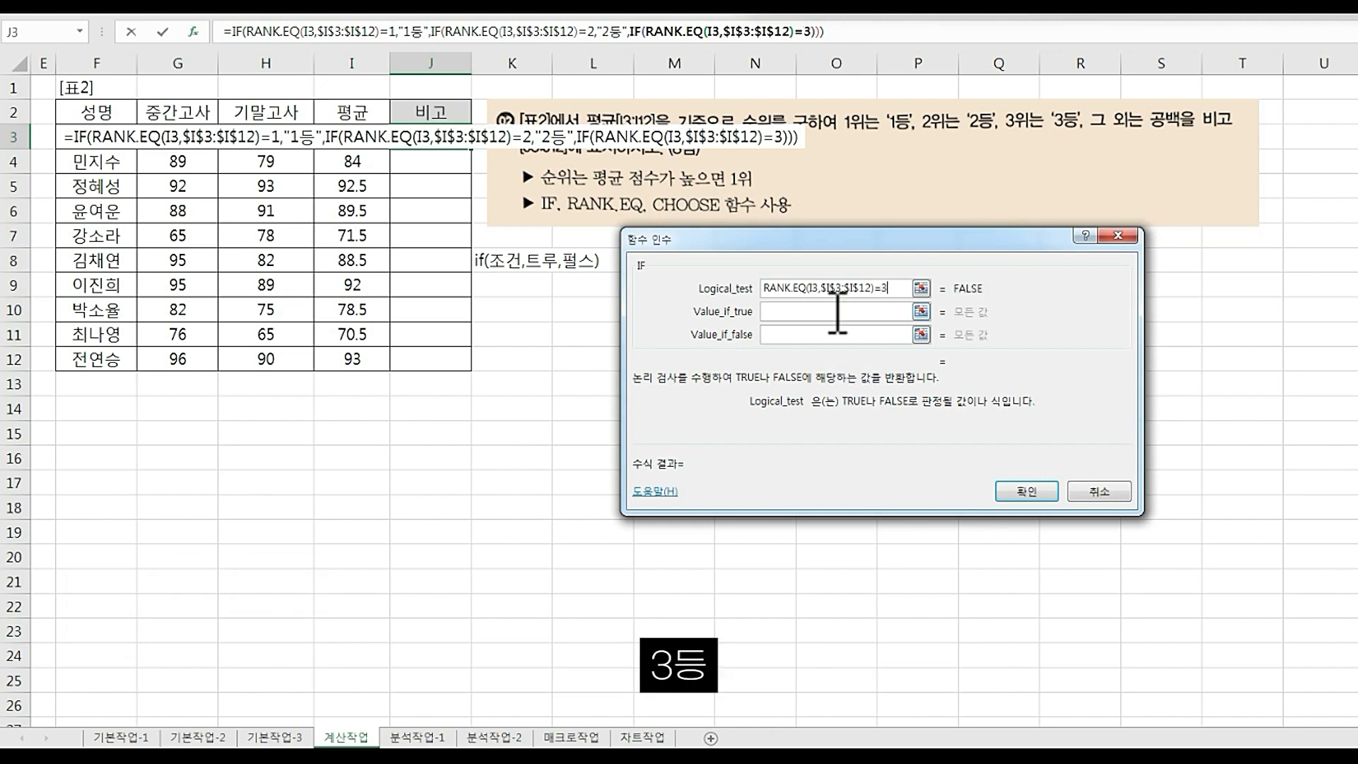
left_click(838, 311)
type("3등")
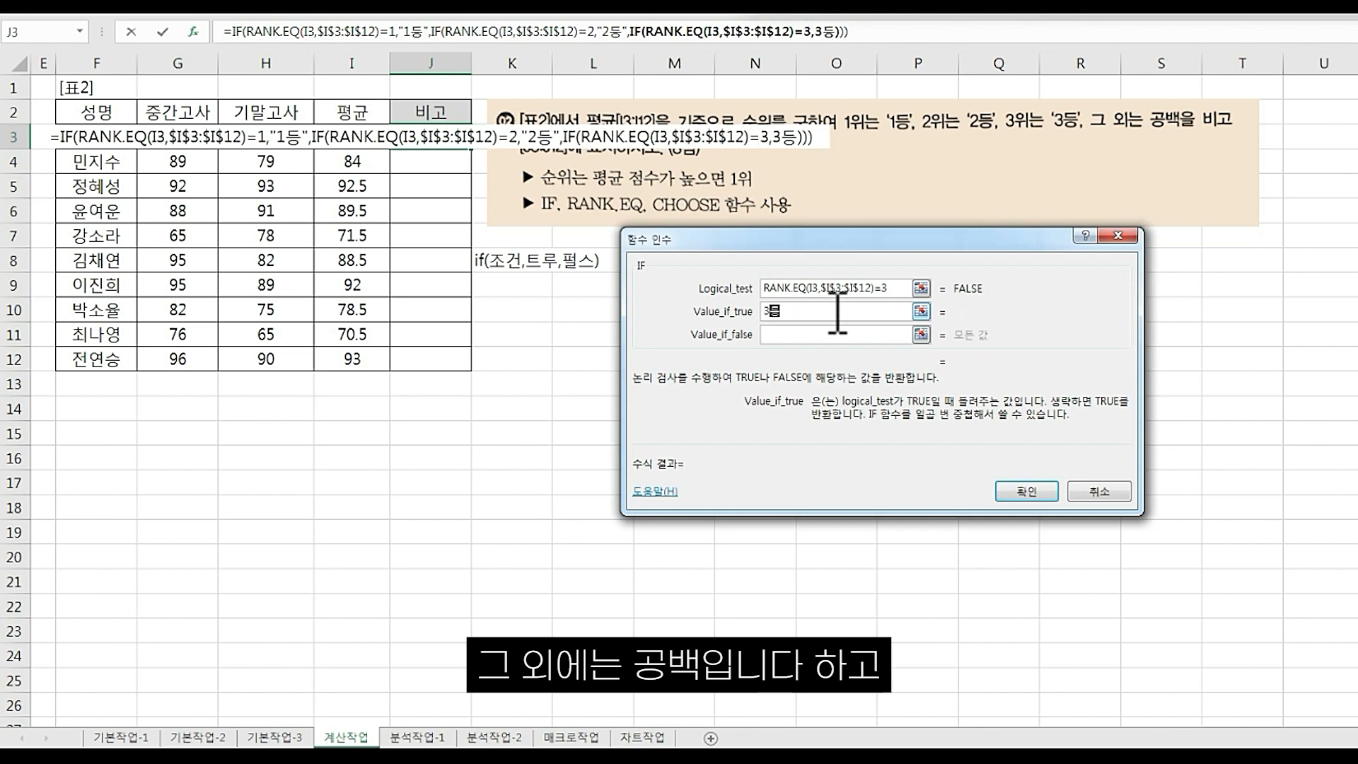
key("Tab")
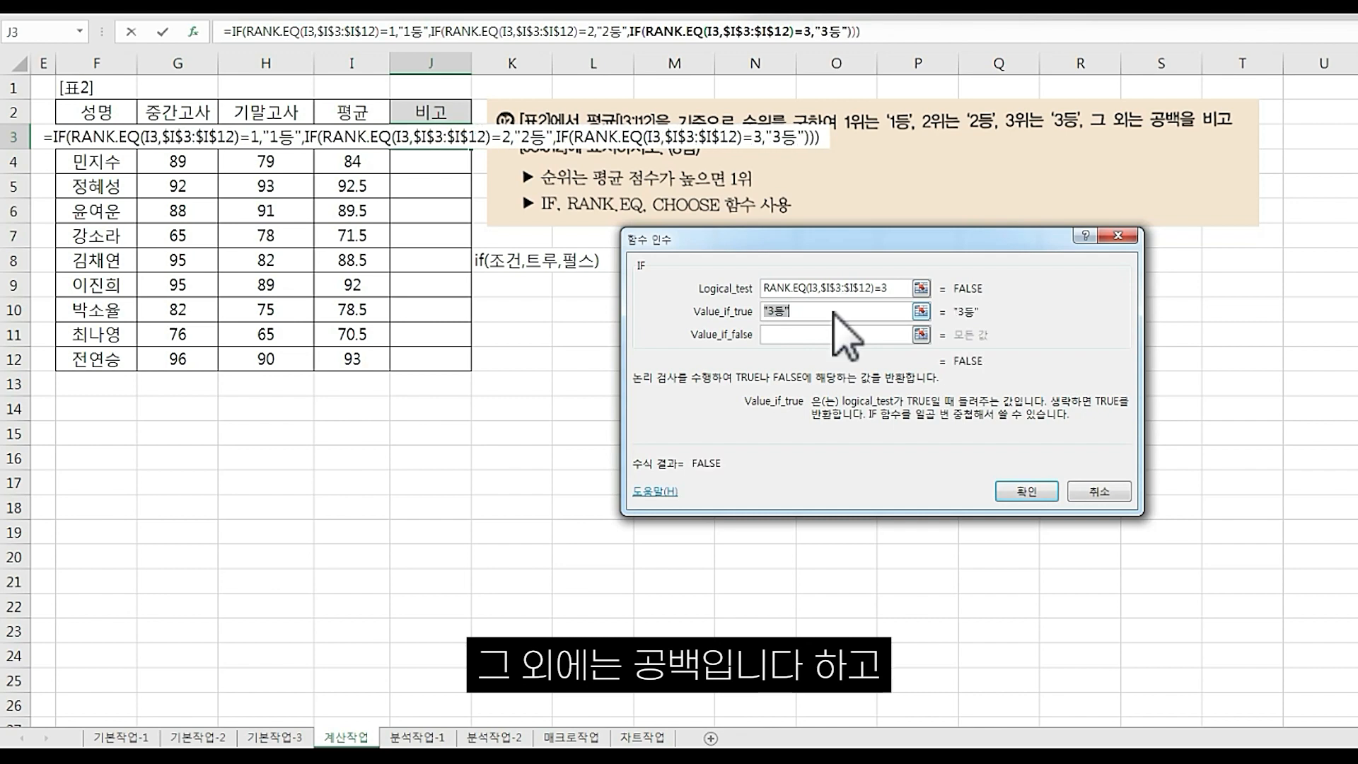
type("\"\"")
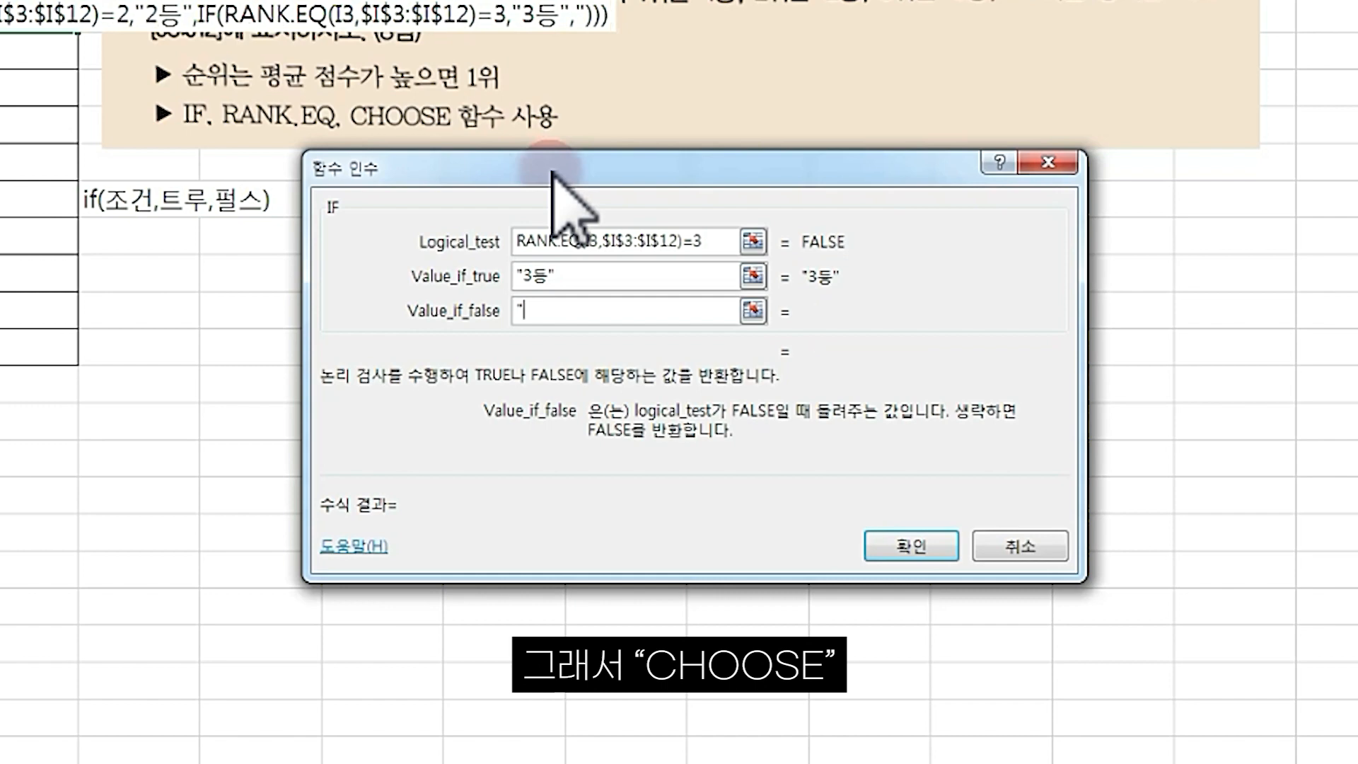
key("BackSpace")
key("BackSpace")
- Enter choose() as the third IF's value if false and set the CHOOSE Index_num to RANK.EQ(I3,$I$3:$I$12)
type("쵀ㅐㄴㄷ()")
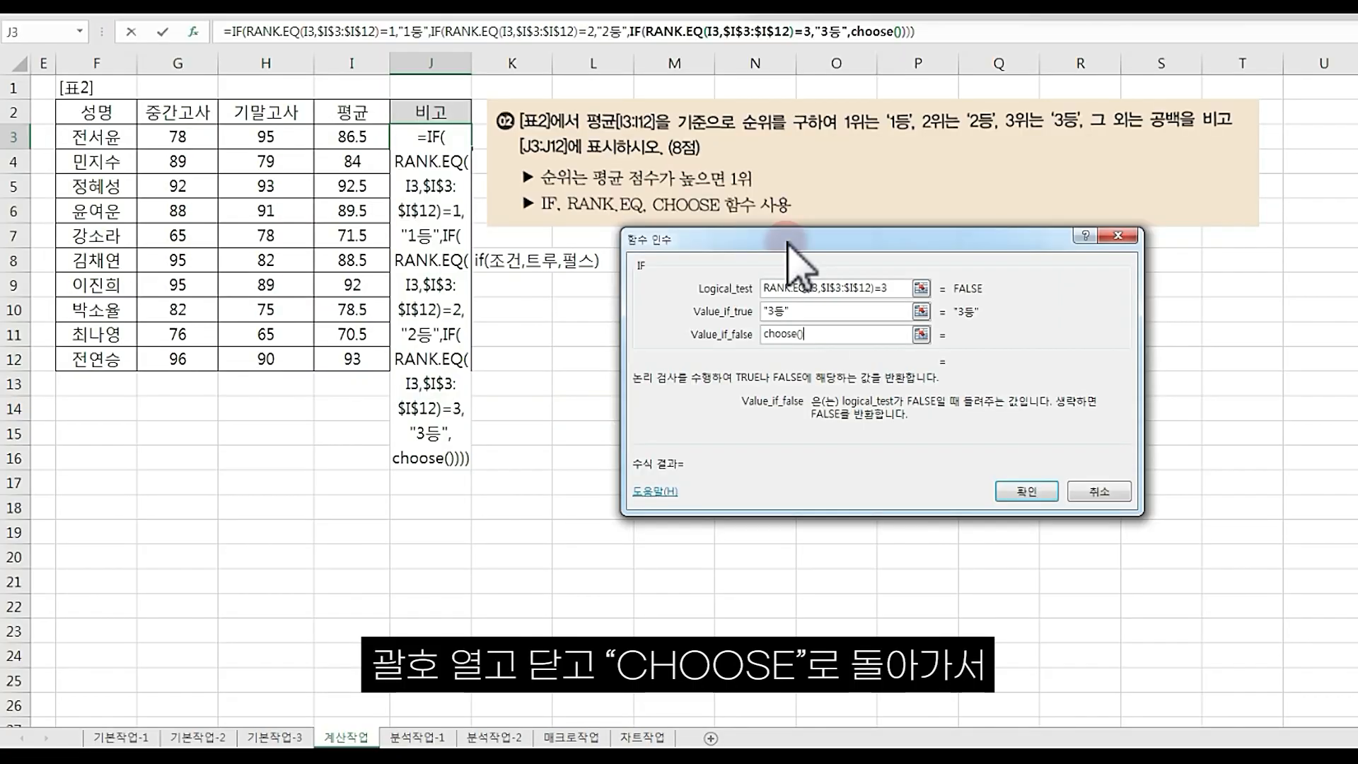
left_click(889, 31)
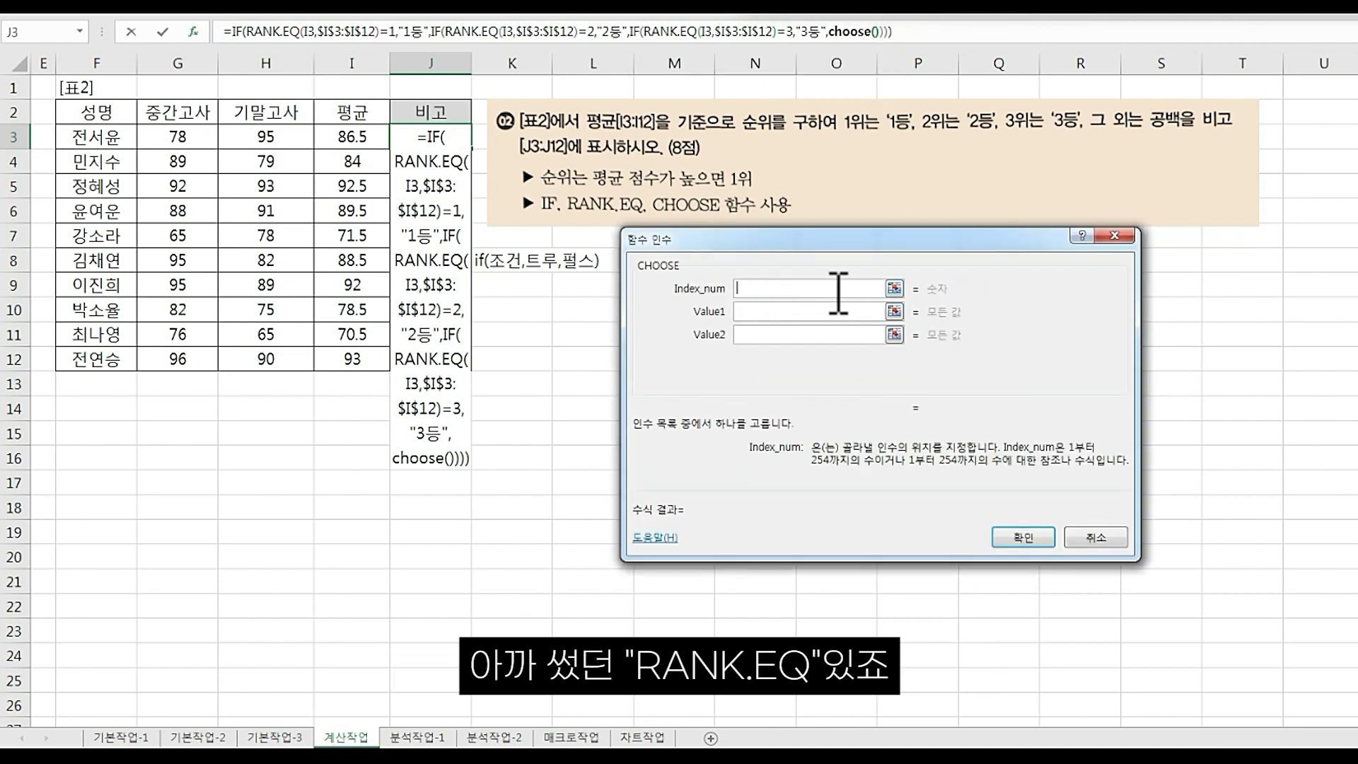
type("RANK.EQ(I3,$I$3:$I$12)=2")
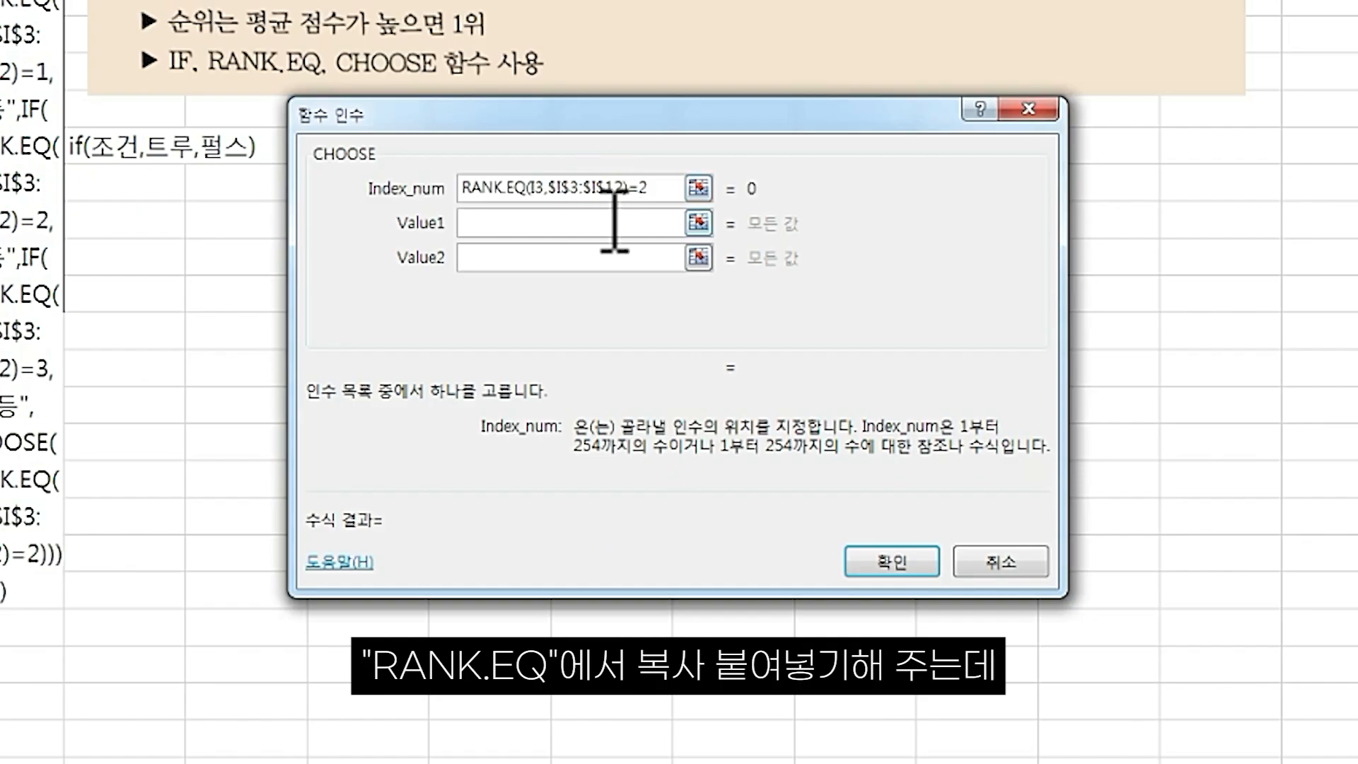
key("BackSpace")
key("BackSpace")
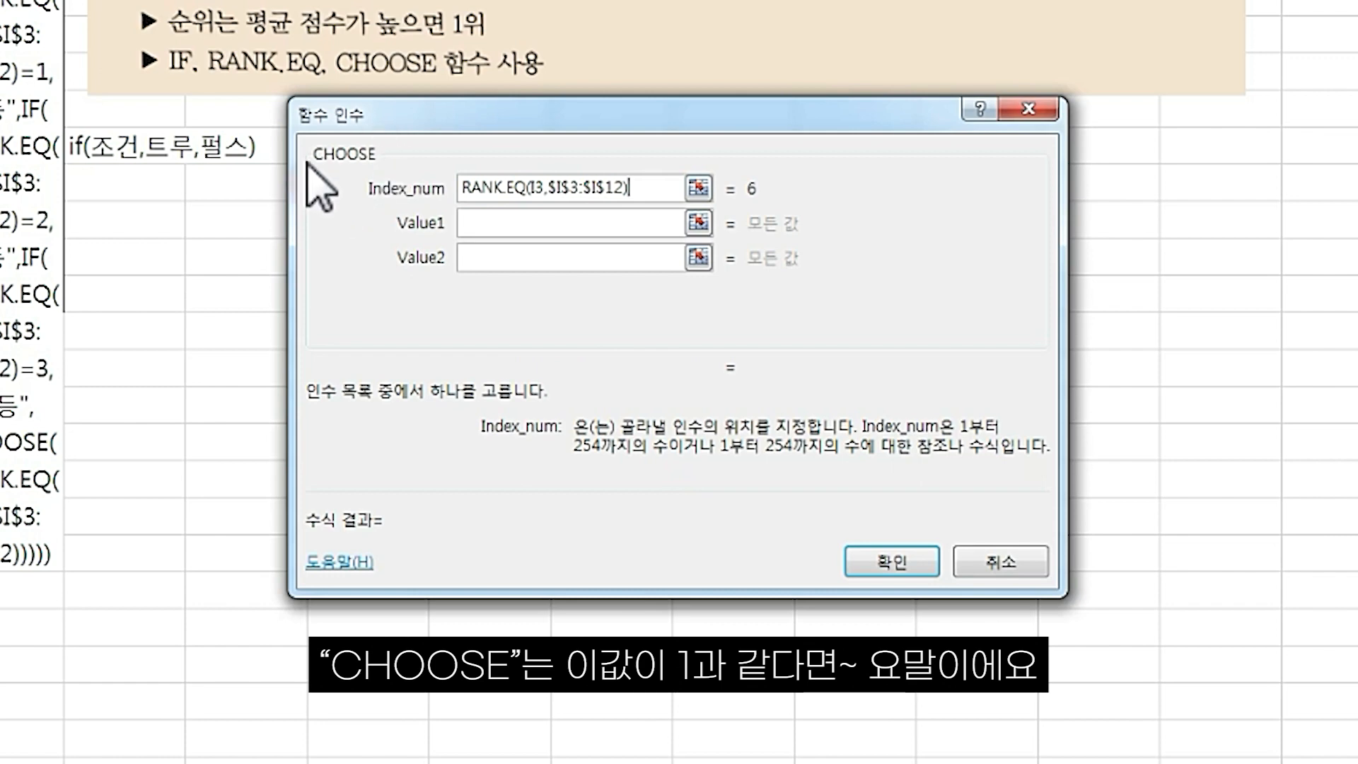
- Examine how CHOOSE's Index_num relates to its Value1 and Value2 arguments
left_click_drag(675, 188, 459, 186)
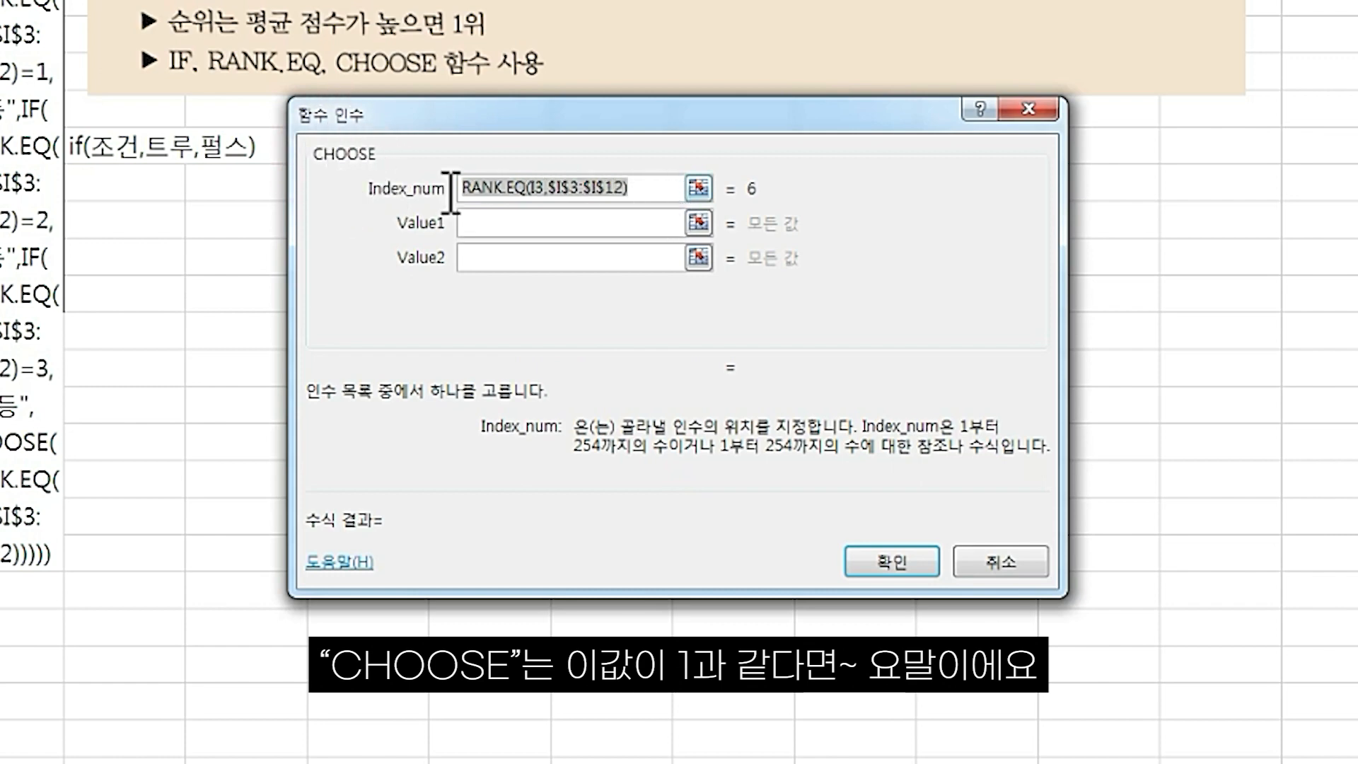
left_click(516, 225)
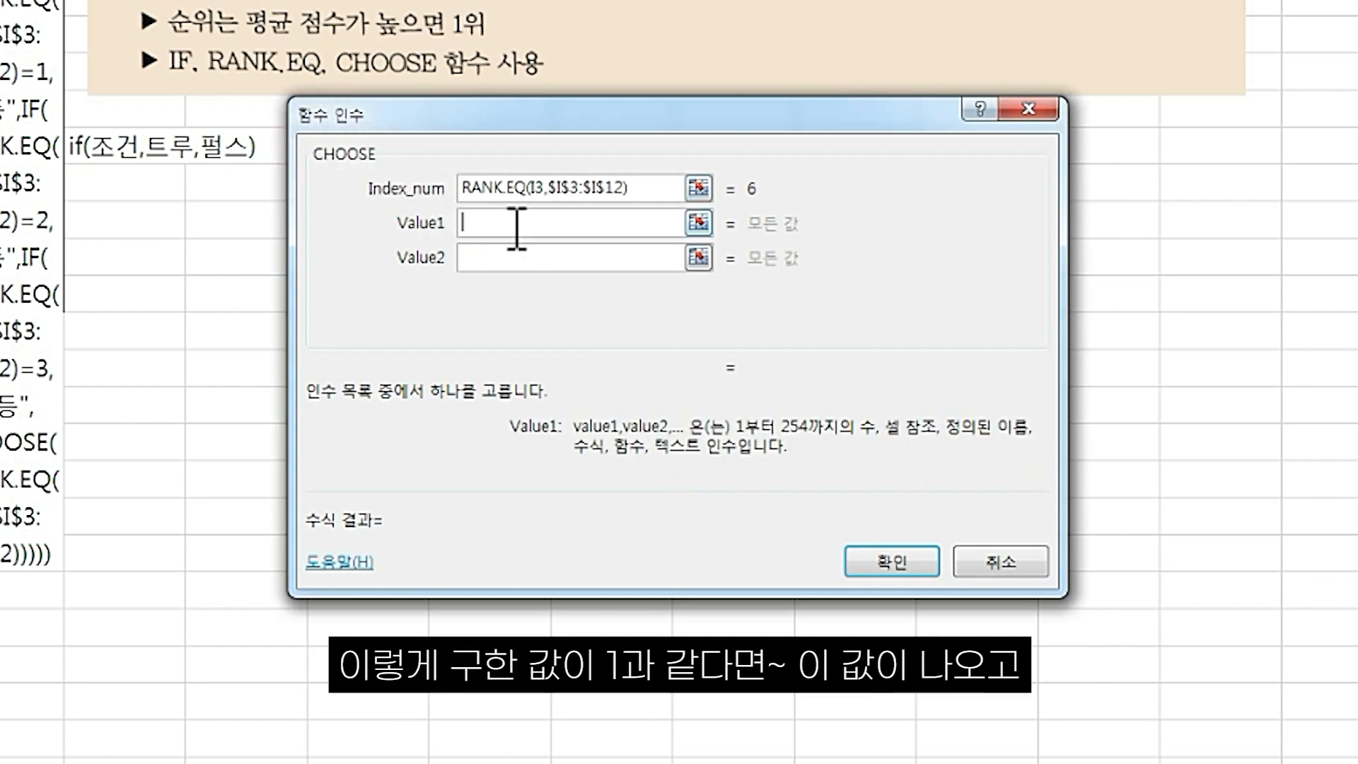
key("ctrl+2")
left_click_drag(443, 202, 646, 202)
mouse_move(462, 221)
left_mouse_down()
mouse_move(441, 243)
mouse_move(437, 197)
mouse_move(458, 228)
mouse_move(562, 245)
left_mouse_up()
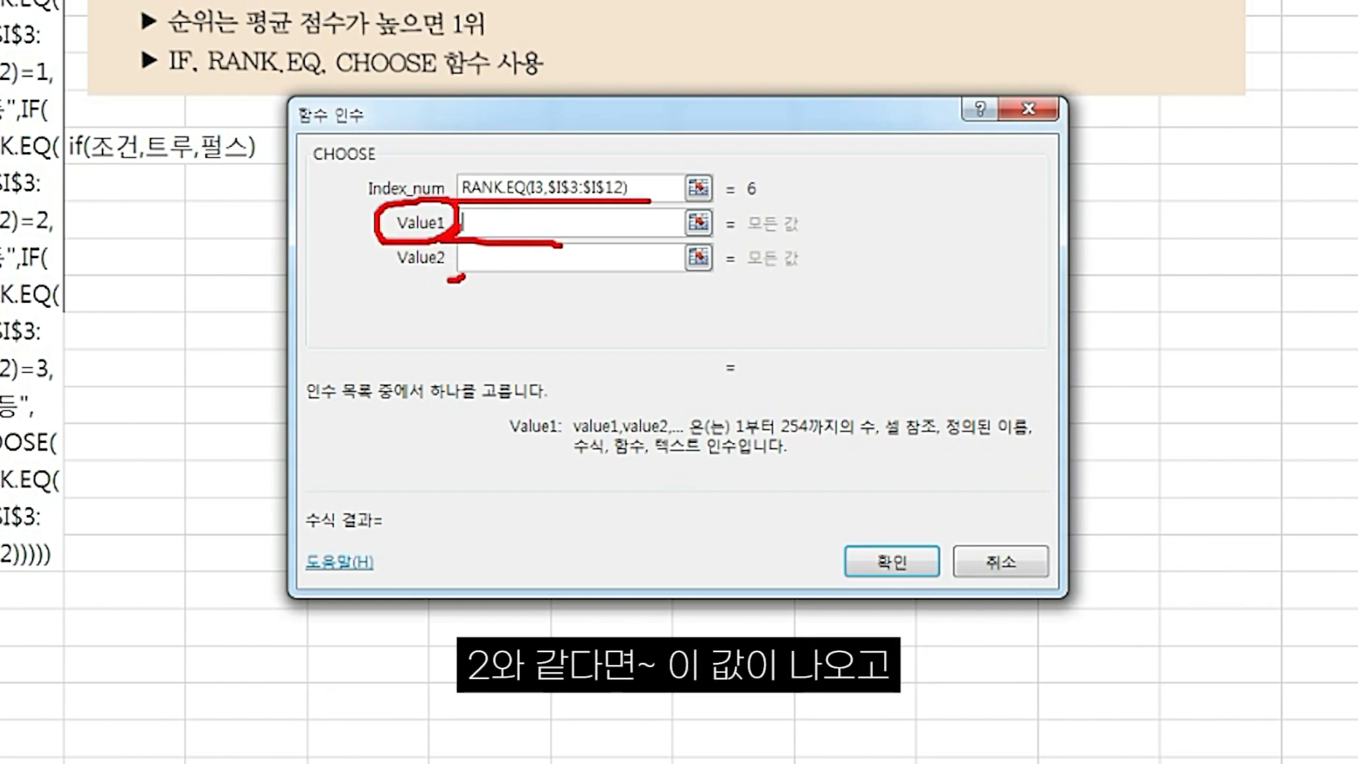
mouse_move(450, 280)
left_mouse_down()
mouse_move(391, 244)
mouse_move(461, 278)
mouse_move(561, 278)
left_mouse_up()
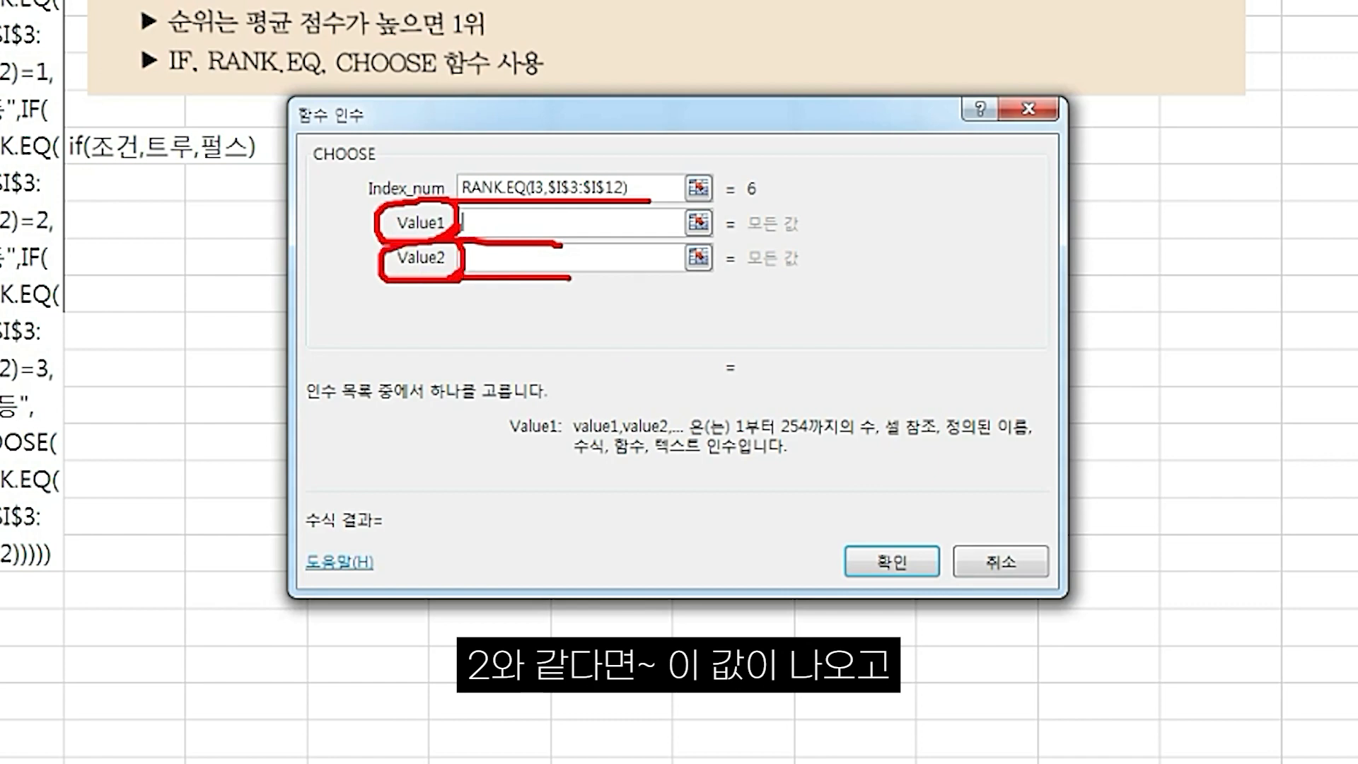
key("Escape")
- Extend CHOOSE's list of value arguments up to Value9 and review Value5 through Value9
key("Tab")
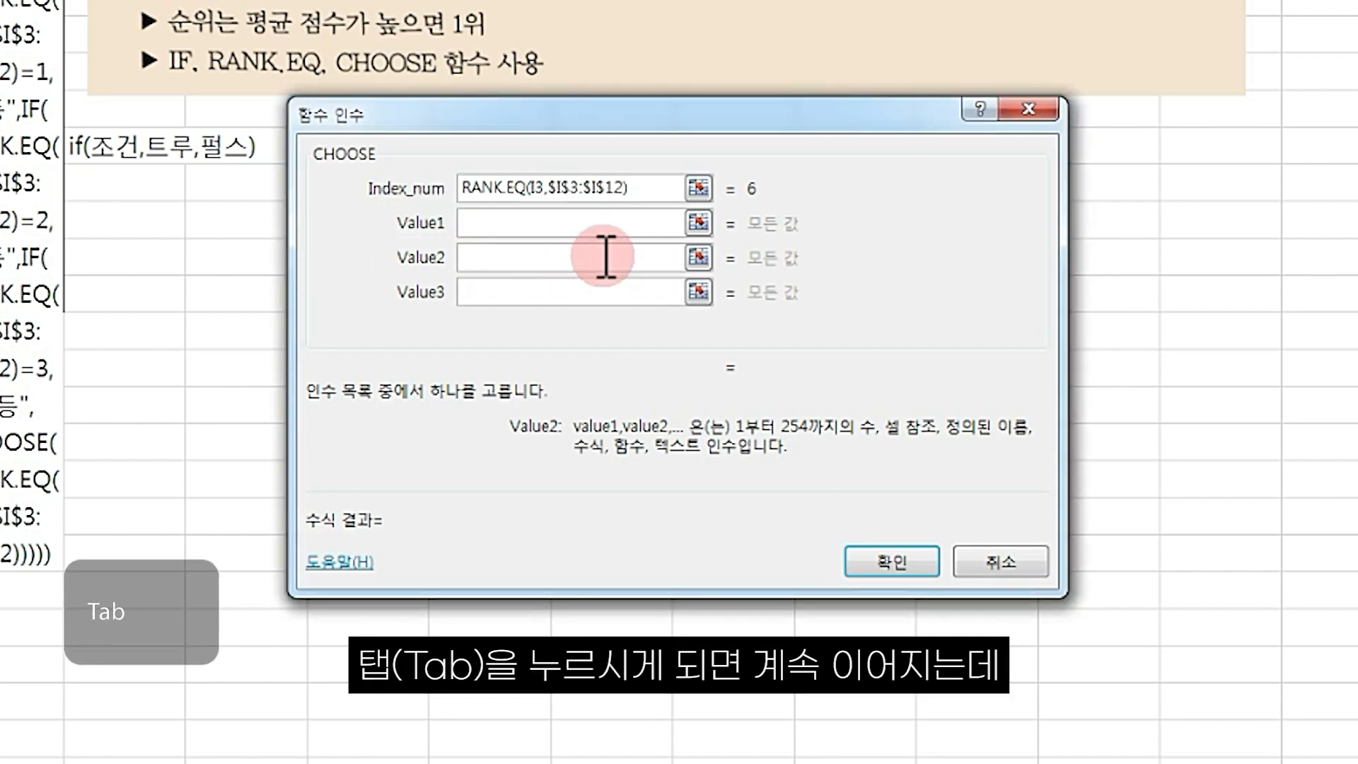
key("Tab")
key("Tab")
key("Tab")
key("Tab")
key("Tab")
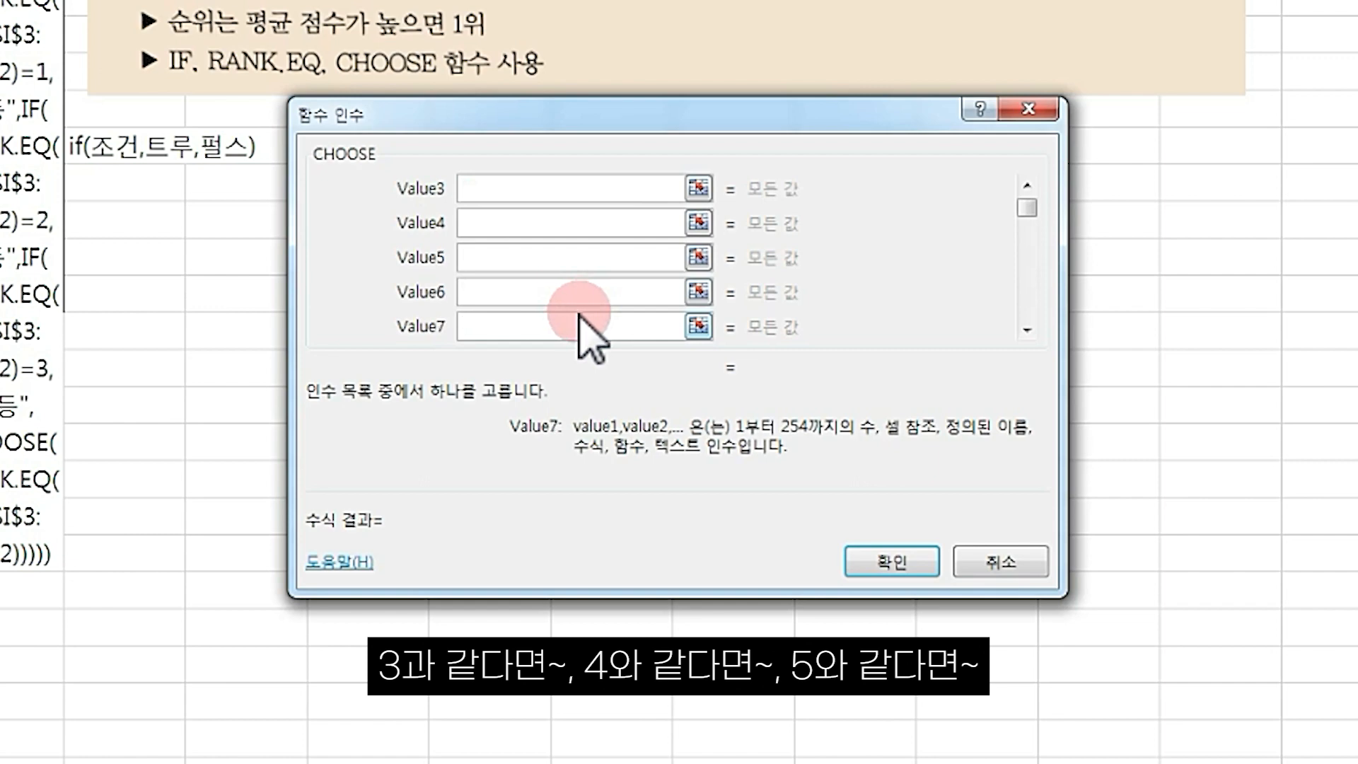
key("Tab")
key("Tab")
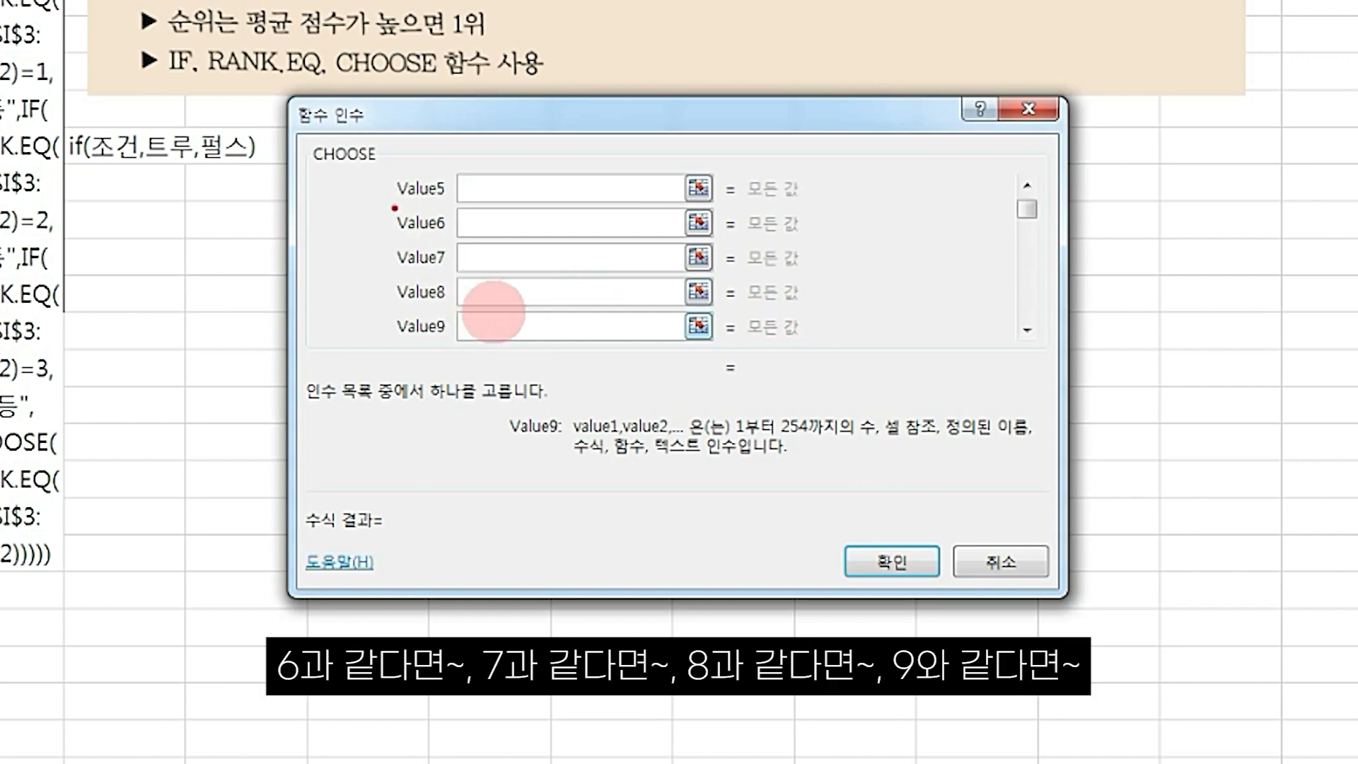
left_click_drag(394, 207, 457, 206)
left_click_drag(397, 237, 470, 238)
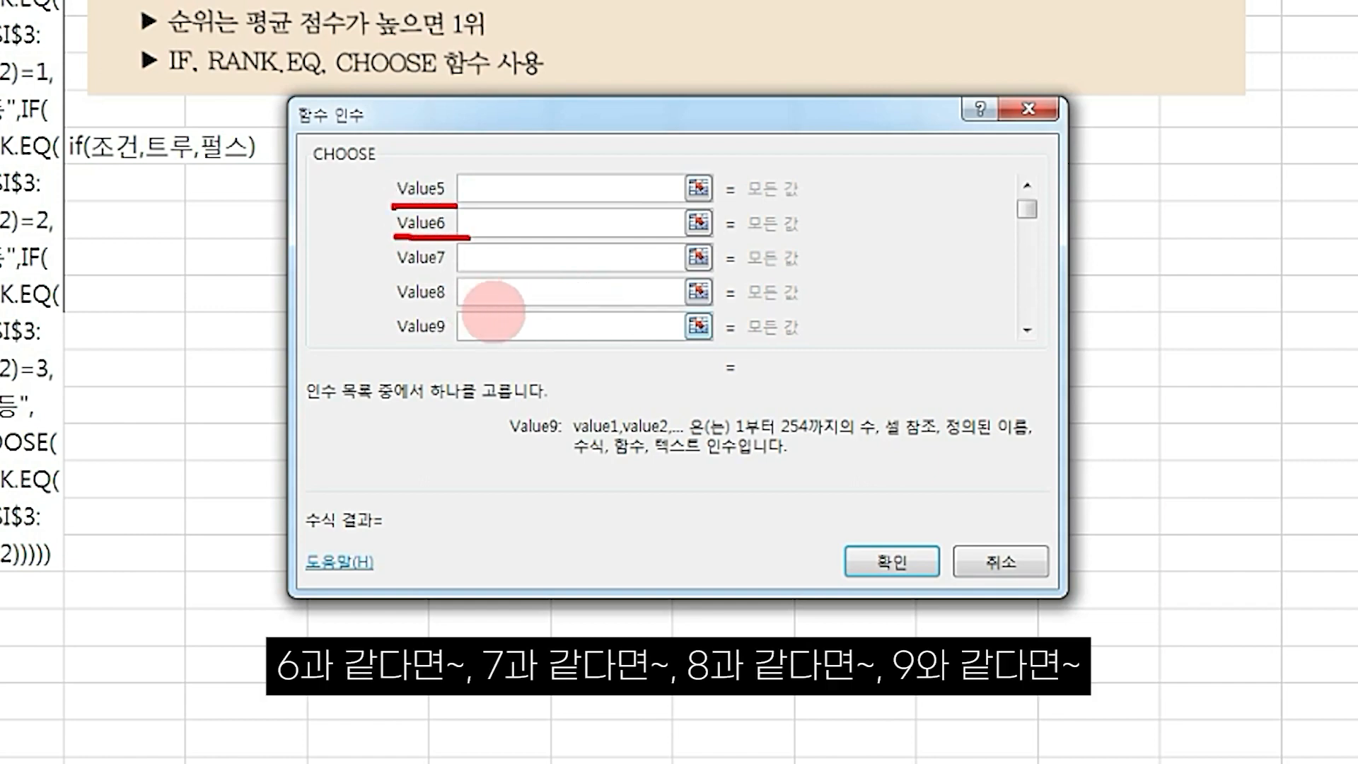
left_click_drag(402, 269, 469, 270)
mouse_move(387, 320)
left_mouse_down()
mouse_move(470, 320)
mouse_move(474, 345)
left_mouse_up()
mouse_move(560, 347)
left_mouse_down()
mouse_move(513, 309)
mouse_move(623, 347)
left_mouse_up()
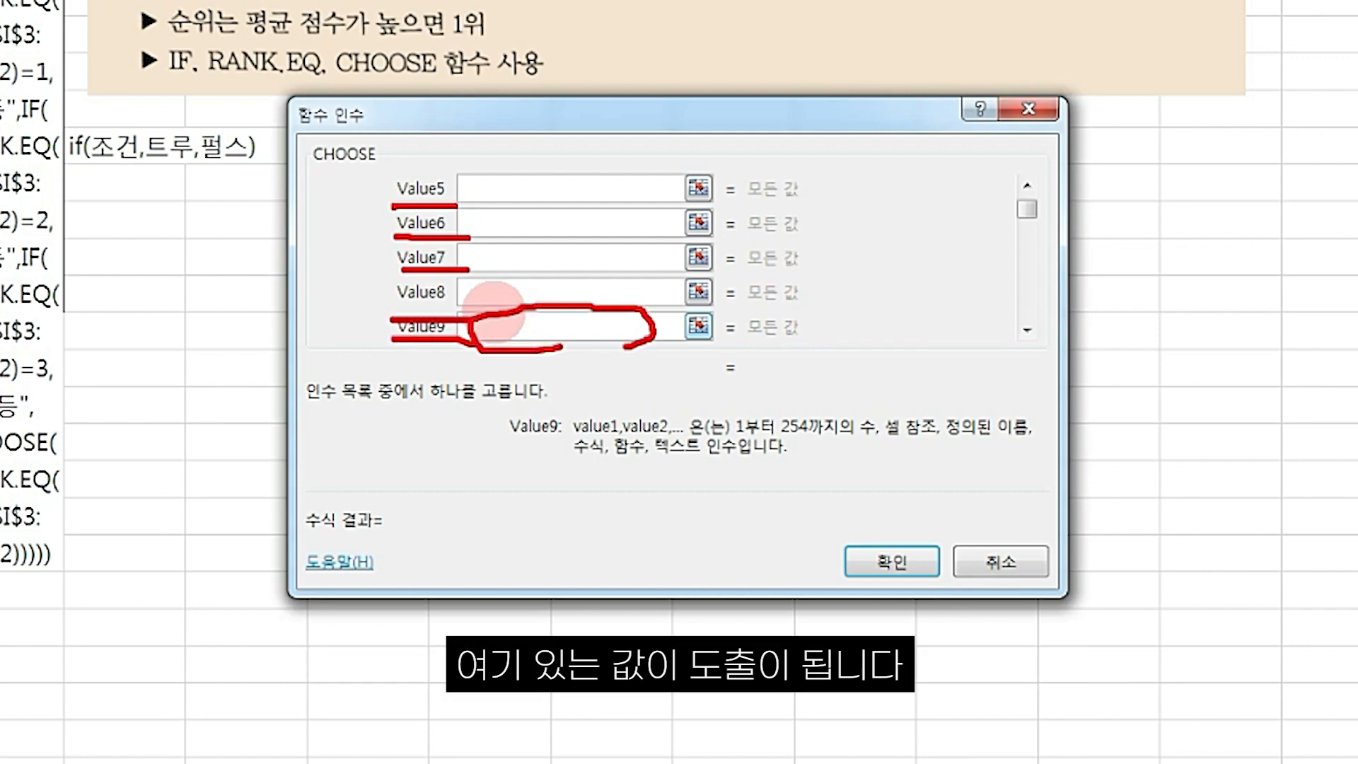
key("Escape")
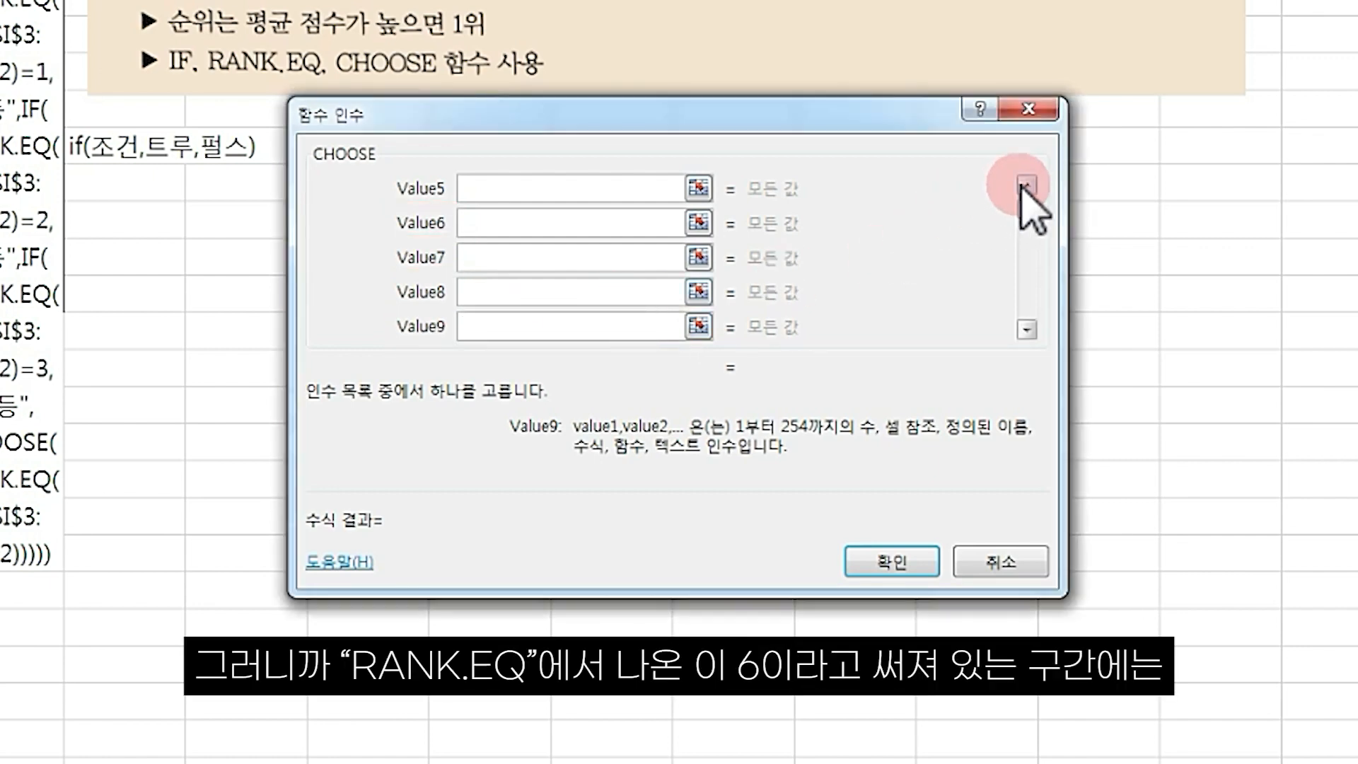
- Check which value argument corresponds to the Index_num result, looking at Value6 and returning to Value3
left_click(1030, 183)
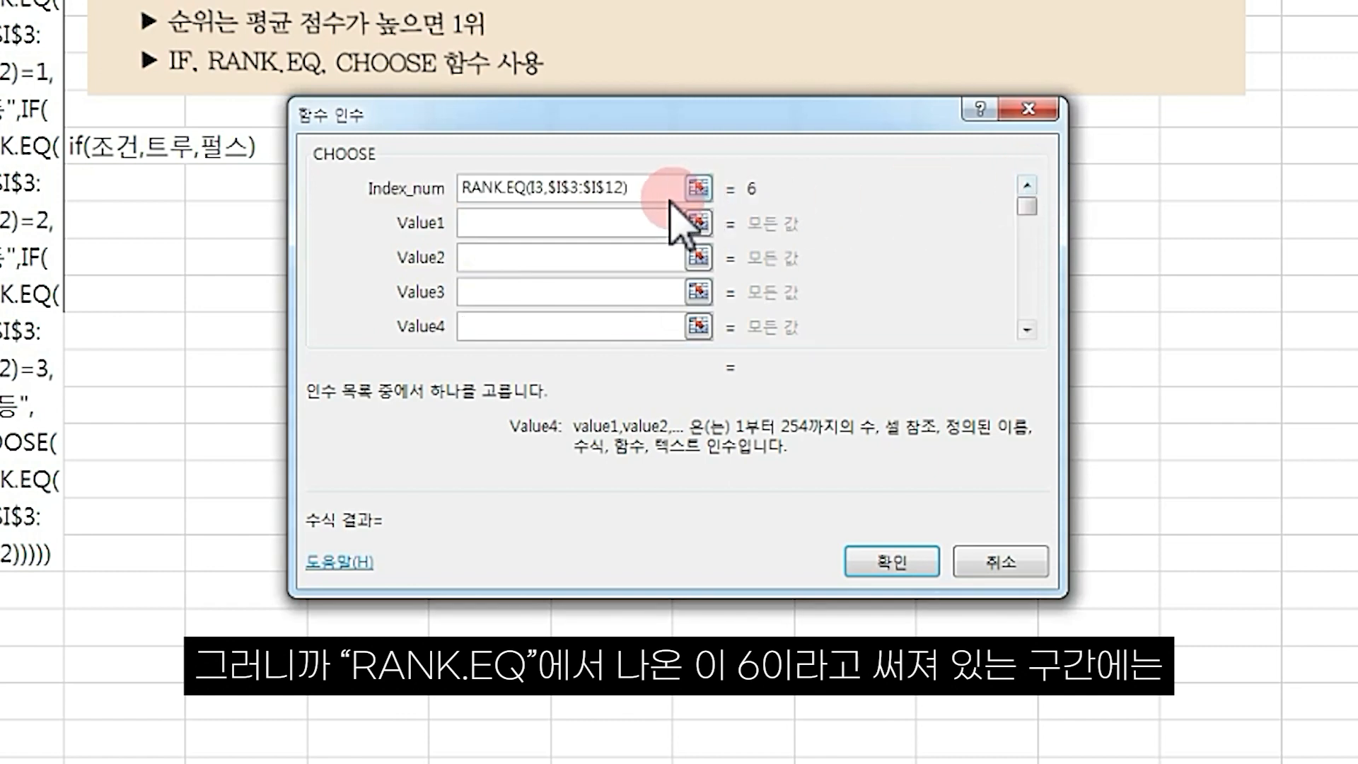
left_click(754, 189)
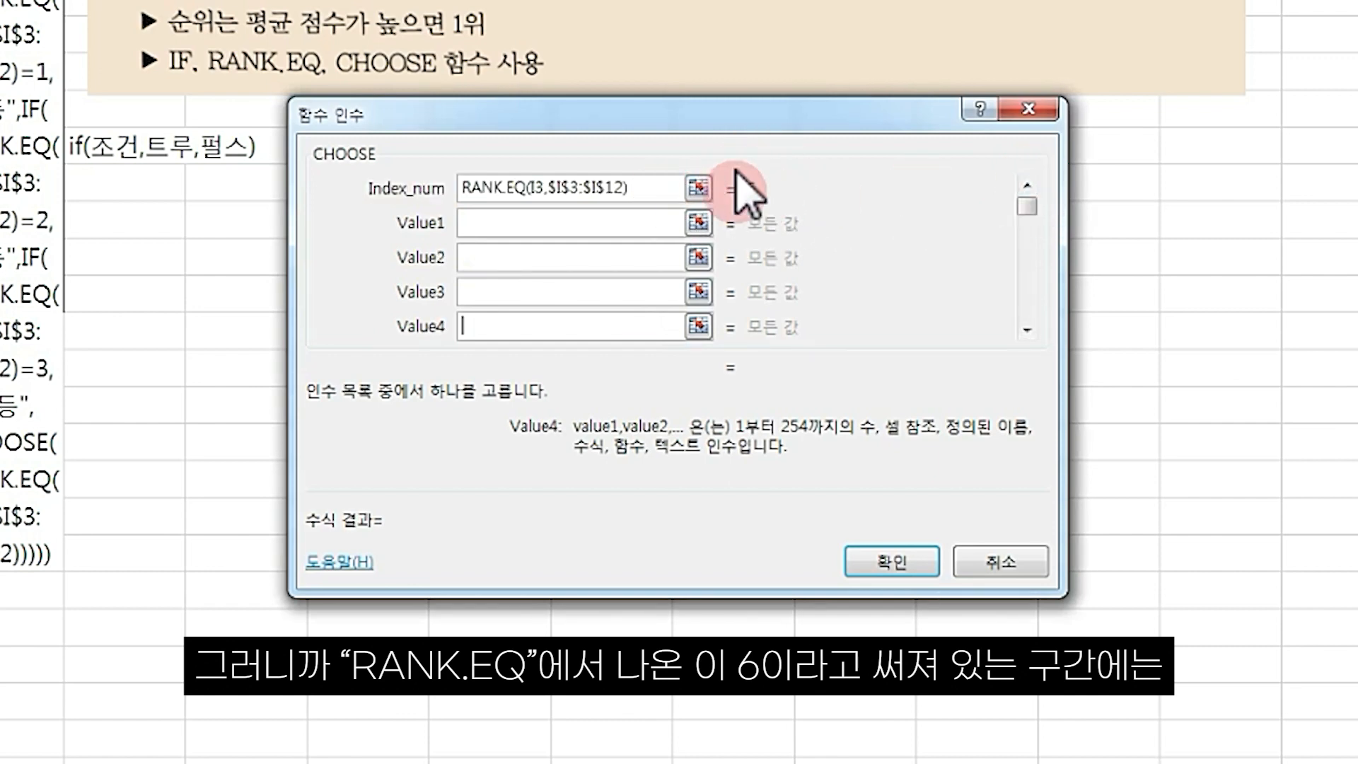
left_click(1038, 339)
left_click(1030, 331)
left_click(1030, 331)
left_click(1030, 332)
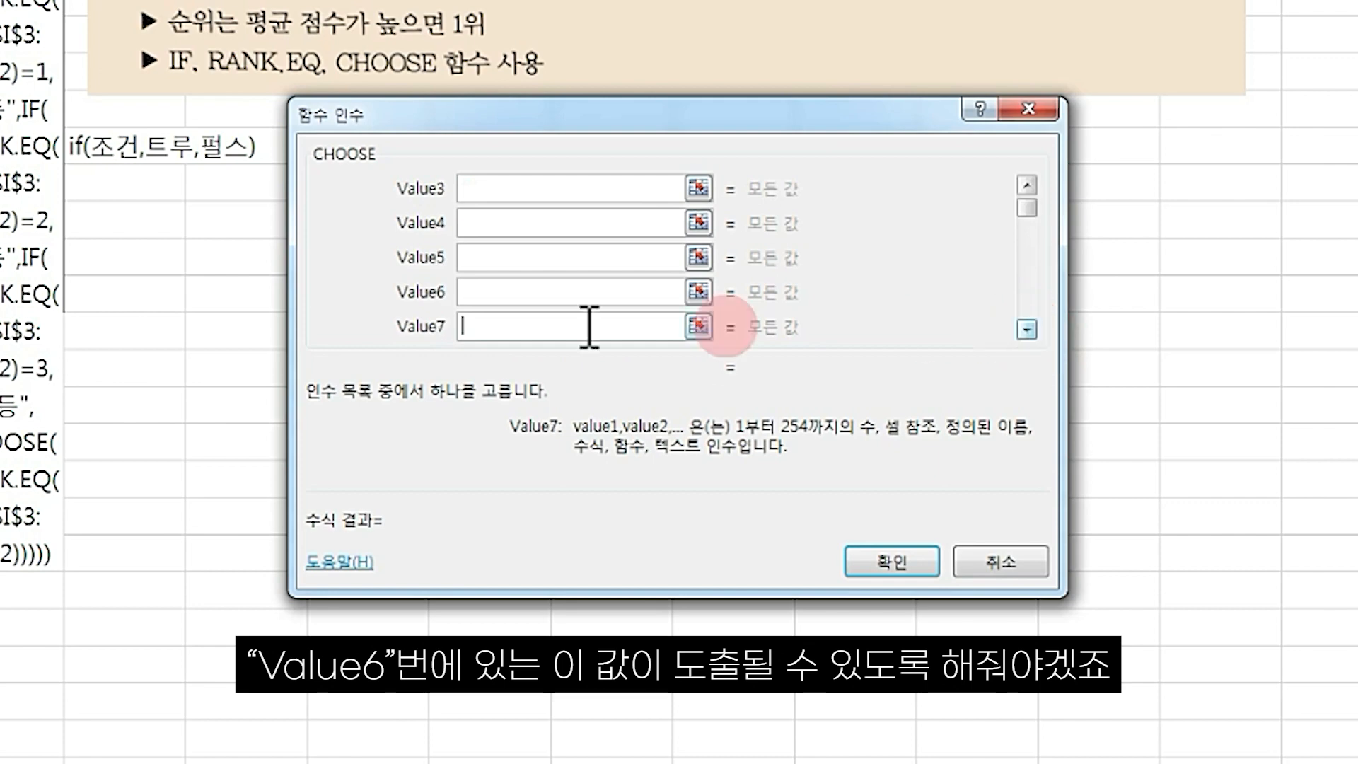
left_click(502, 293)
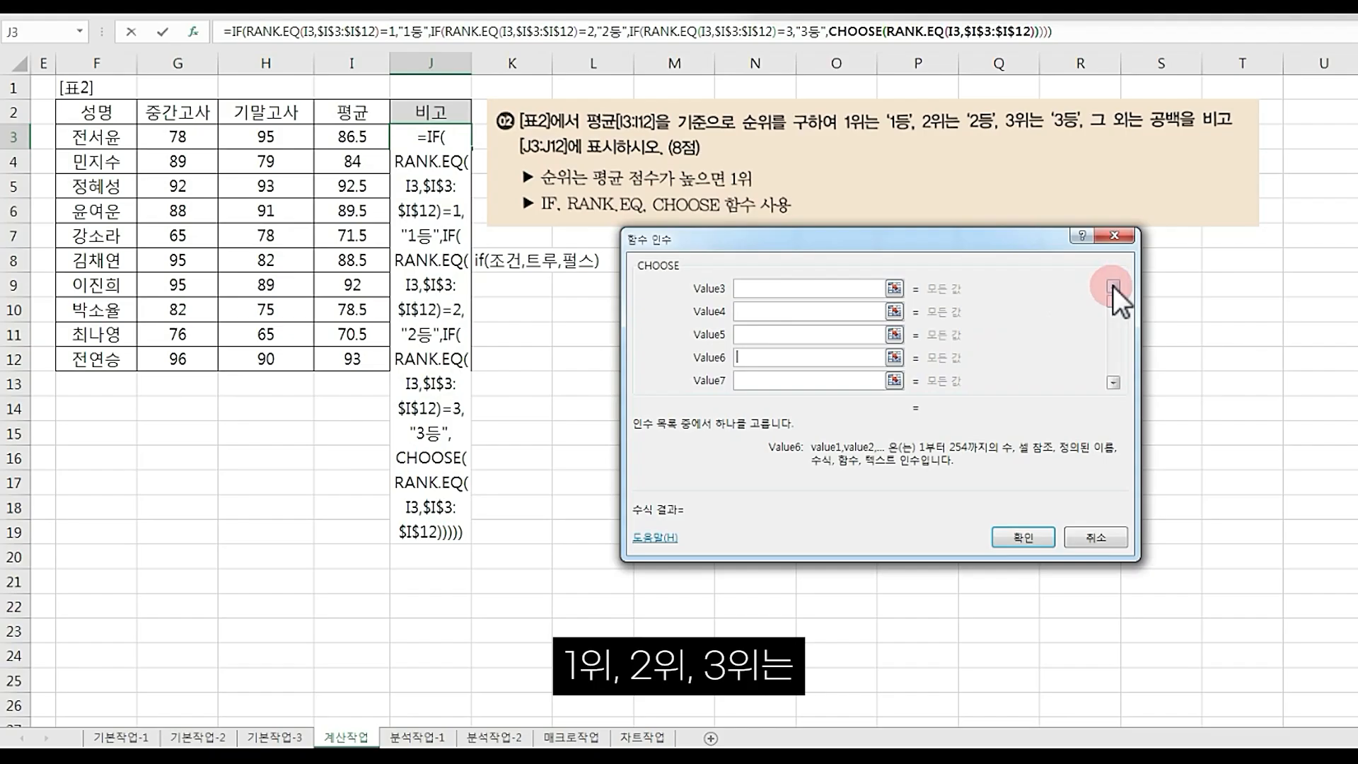
left_click(1027, 186)
left_click(1027, 185)
left_click(1027, 186)
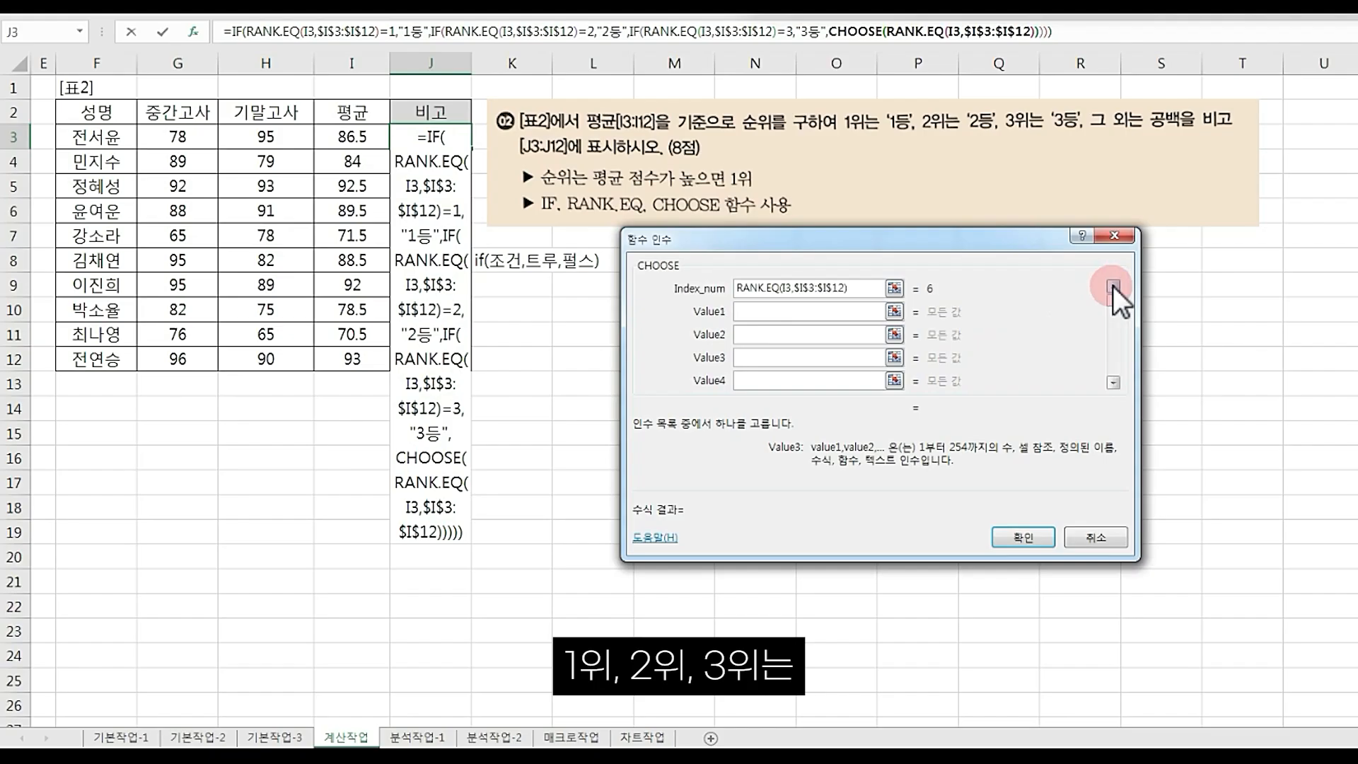
left_click(758, 358)
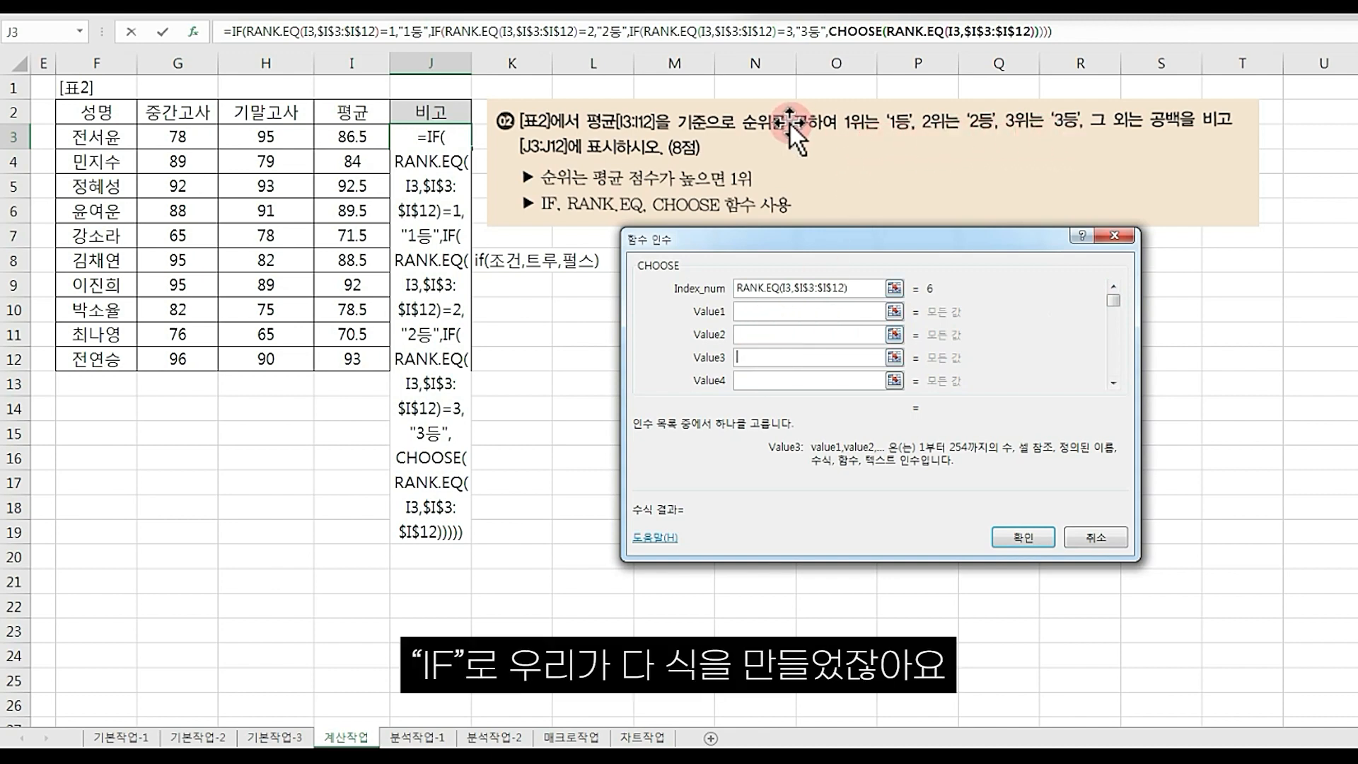
- Review the three RANK.EQ conditions of the nested IFs in the J3 formula
mouse_move(252, 44)
left_mouse_down()
mouse_move(382, 45)
mouse_move(250, 16)
mouse_move(242, 40)
left_mouse_up()
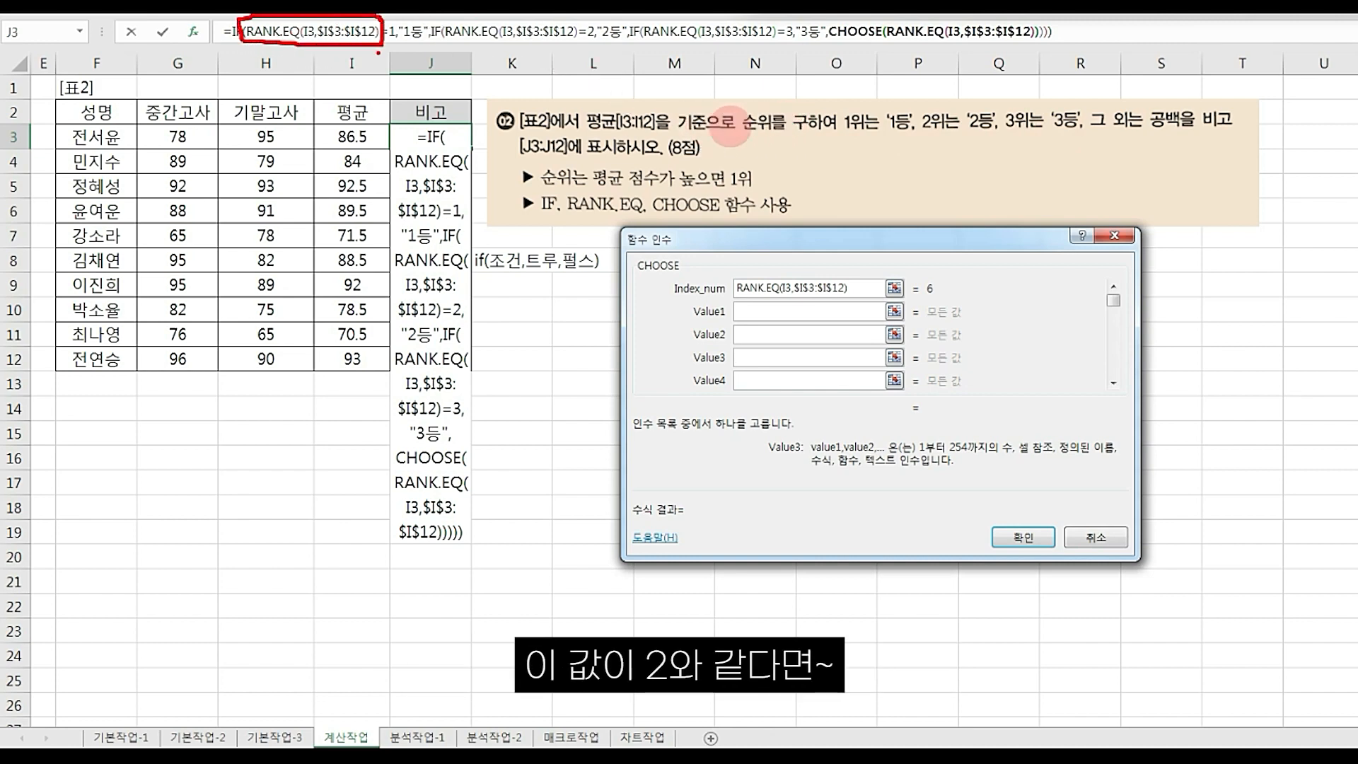
mouse_move(439, 43)
left_mouse_down()
mouse_move(575, 43)
mouse_move(421, 27)
left_mouse_up()
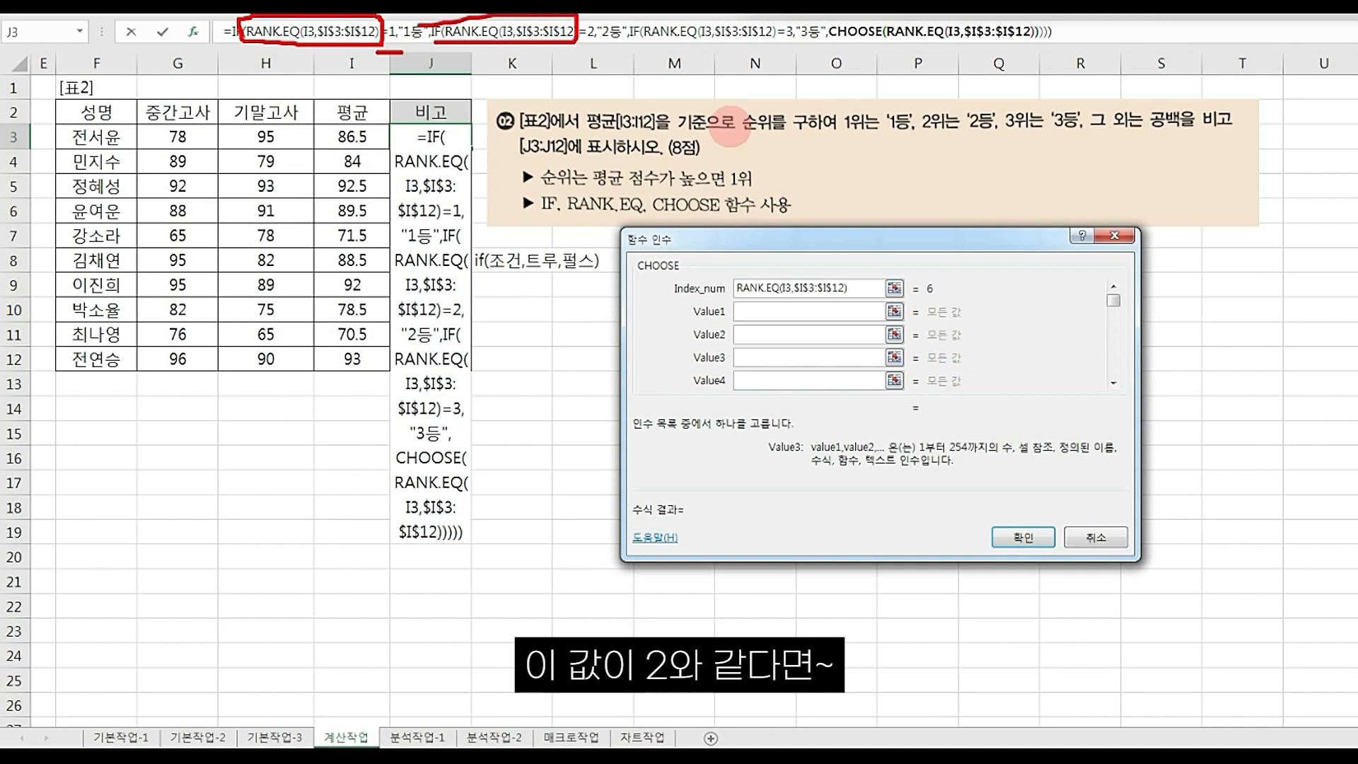
mouse_move(575, 52)
left_mouse_down()
mouse_move(766, 43)
mouse_move(708, 18)
mouse_move(643, 36)
left_mouse_up()
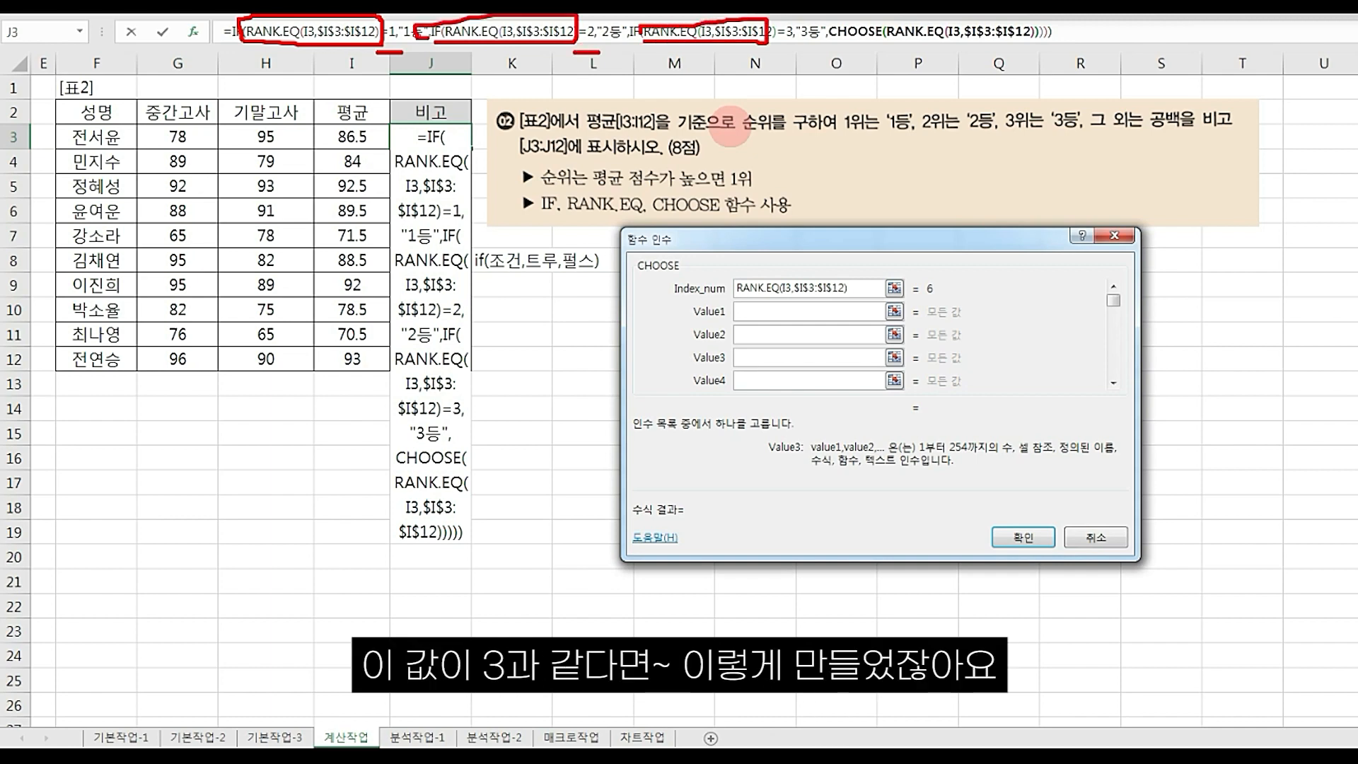
left_click_drag(778, 42, 810, 42)
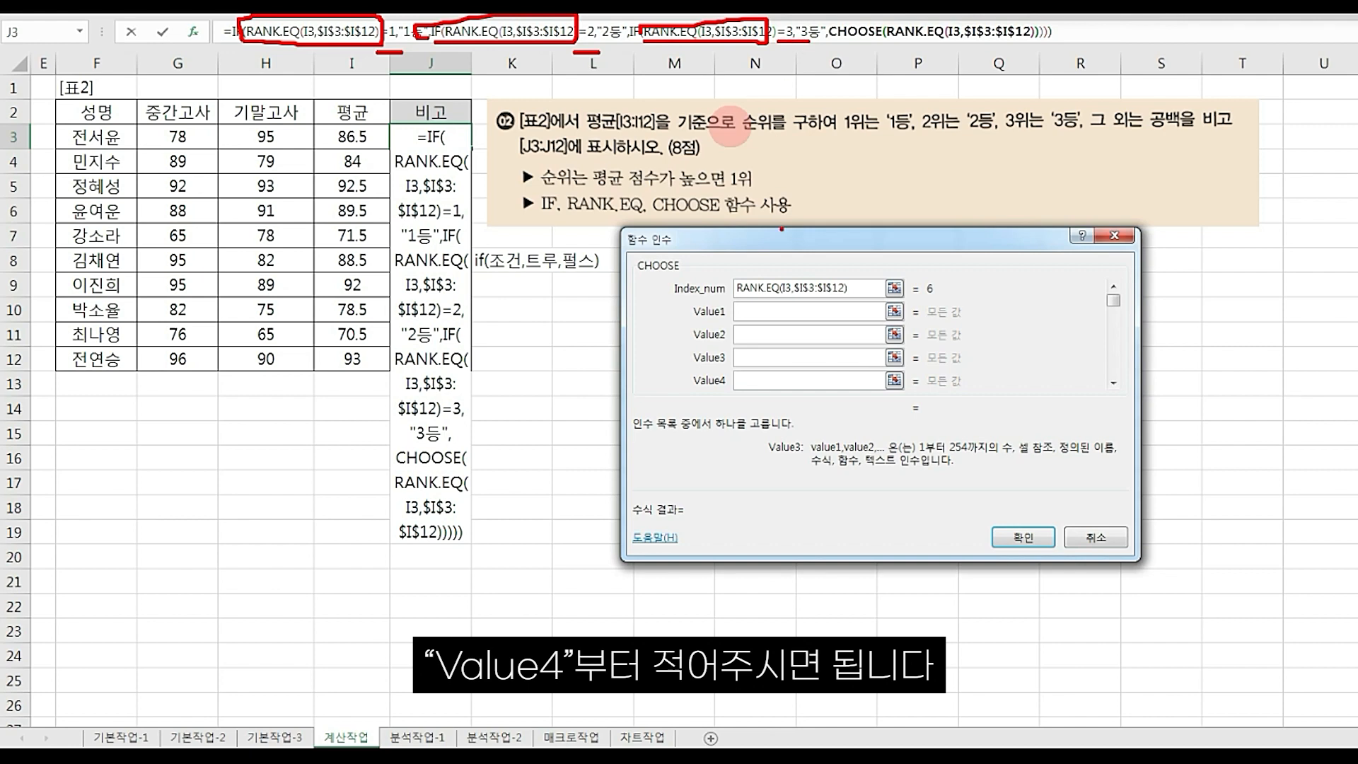
key("Escape")
- Set CHOOSE's Value4 through Value10 each to an empty string "", leaving Value1 to Value3 blank
left_click(856, 381)
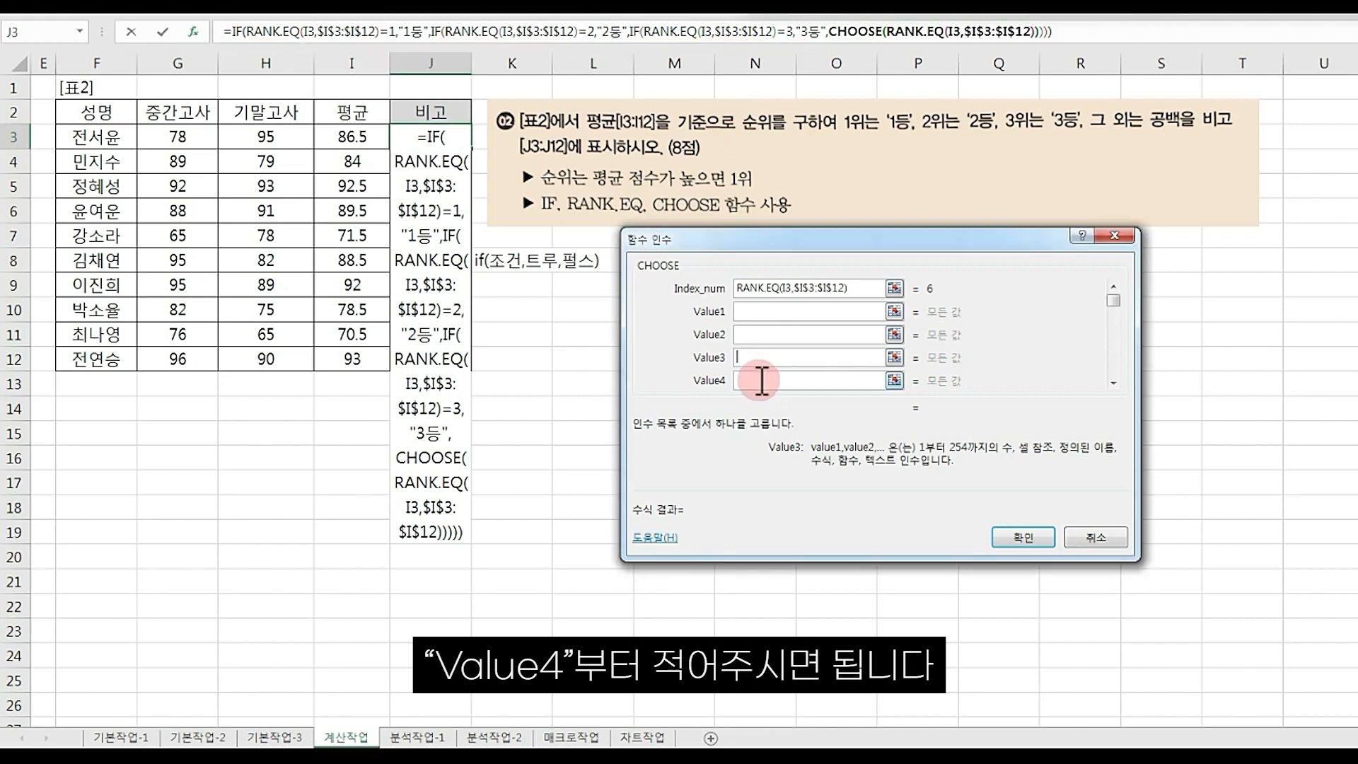
type("\"\"")
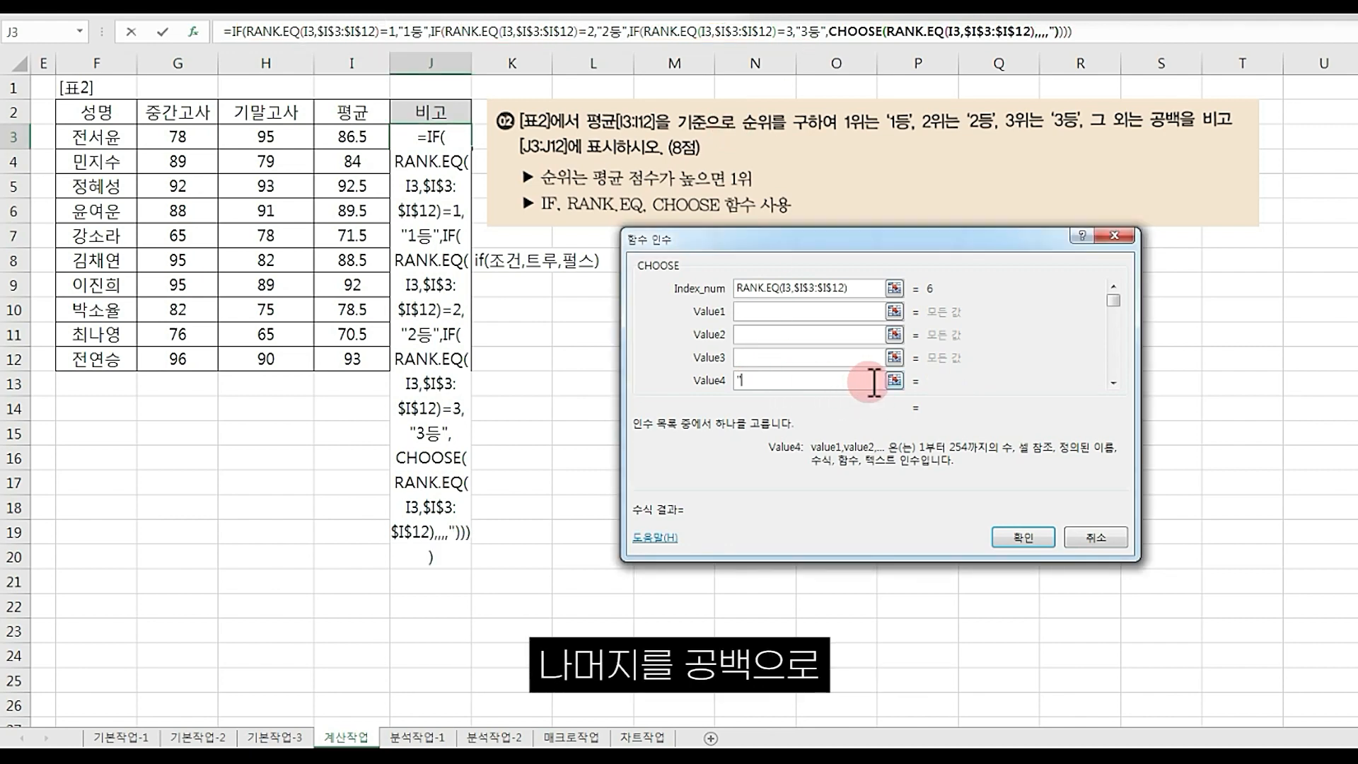
key("Tab")
type("\"\"")
key("Tab")
type("\"\"")
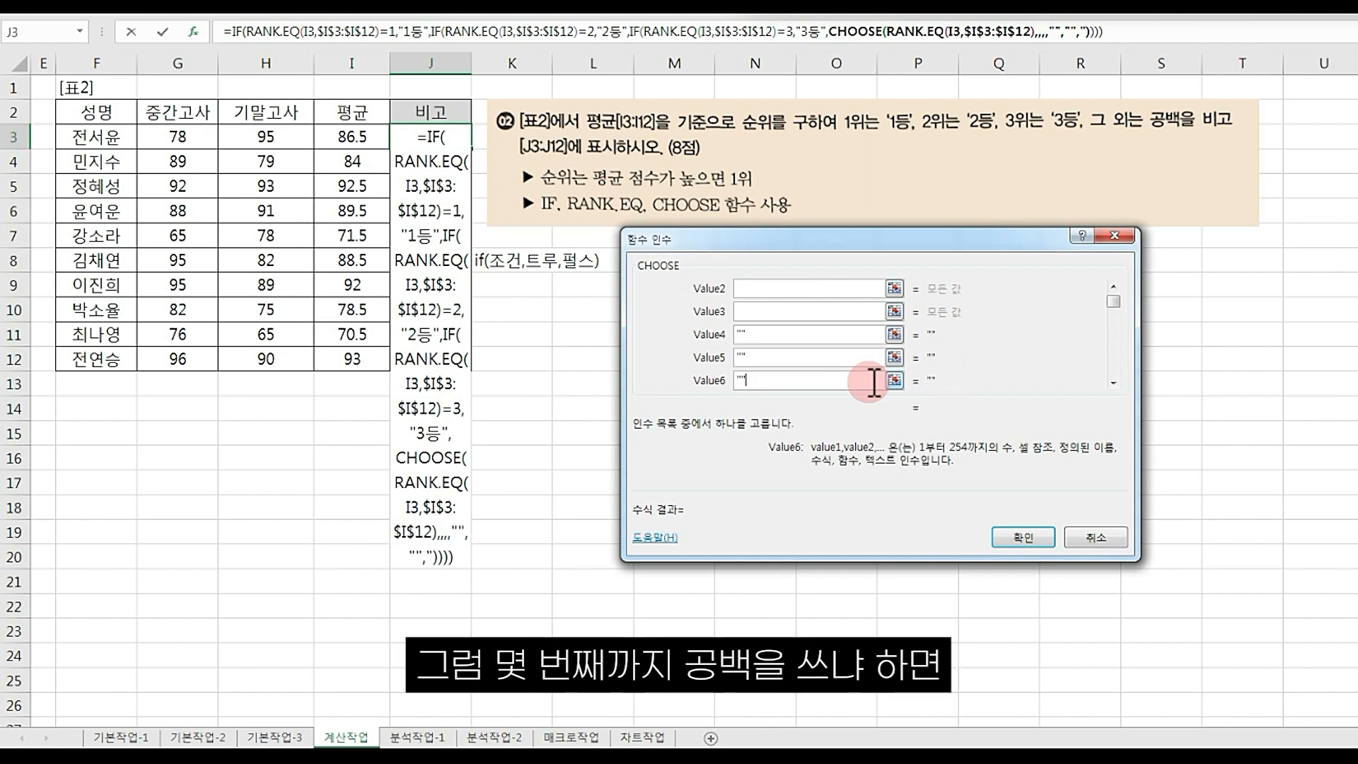
key("Tab")
type("\"\"")
key("Tab")
type("\"\"")
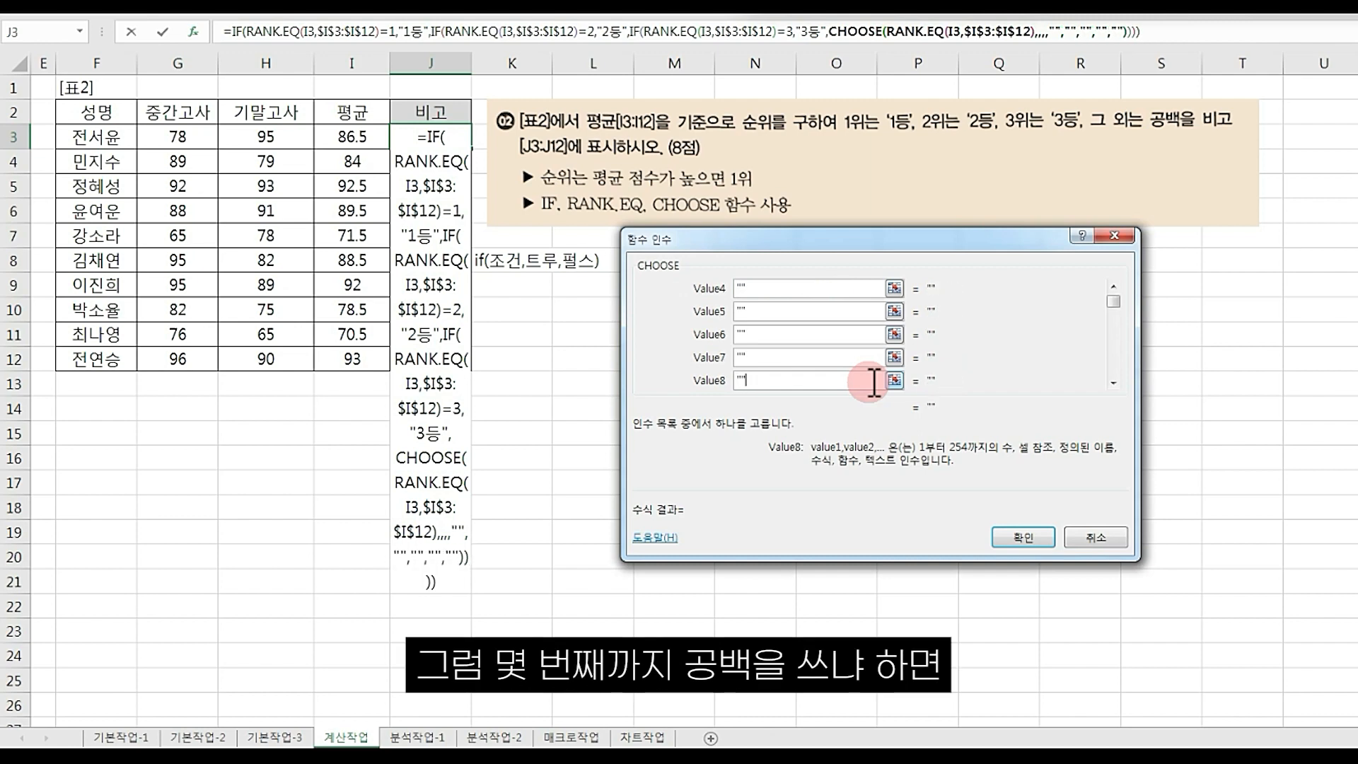
key("Tab")
type("\"\"")
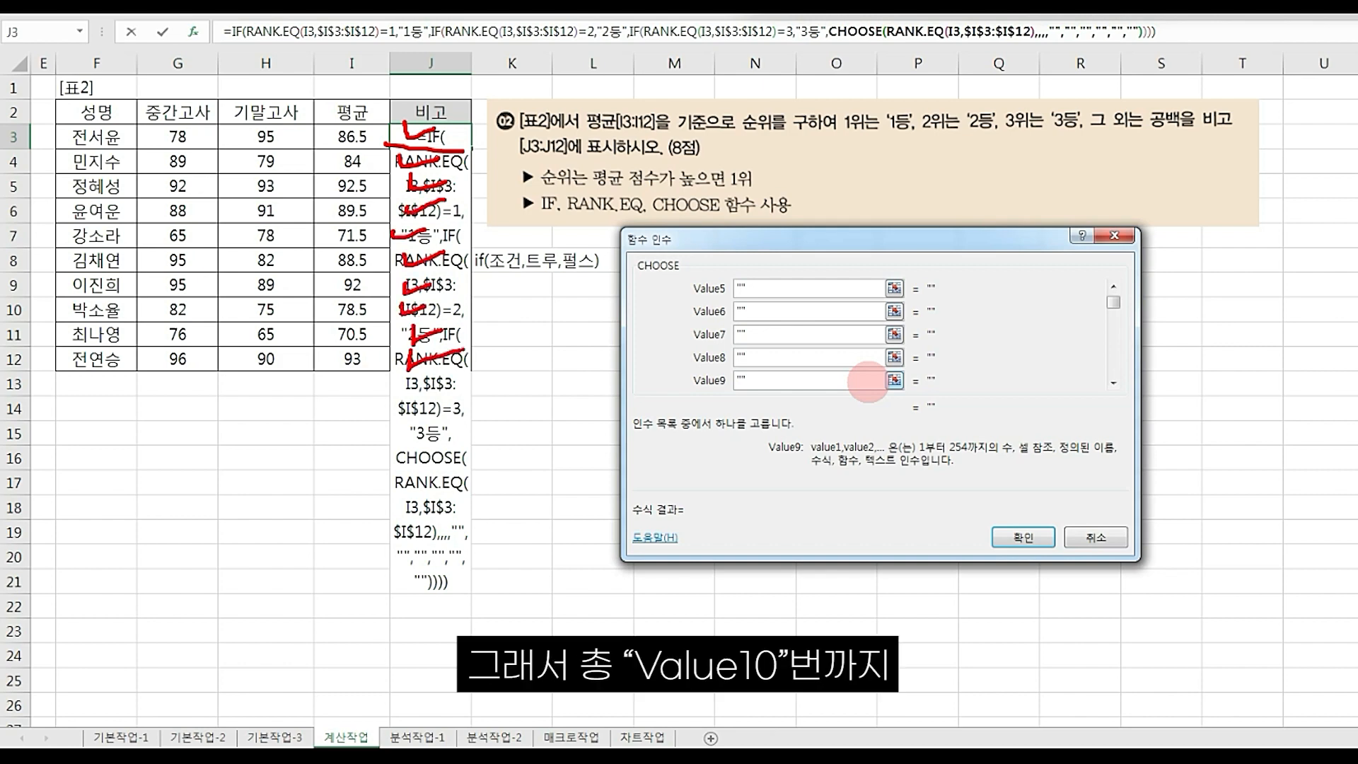
left_click(783, 383)
type("\"\"")
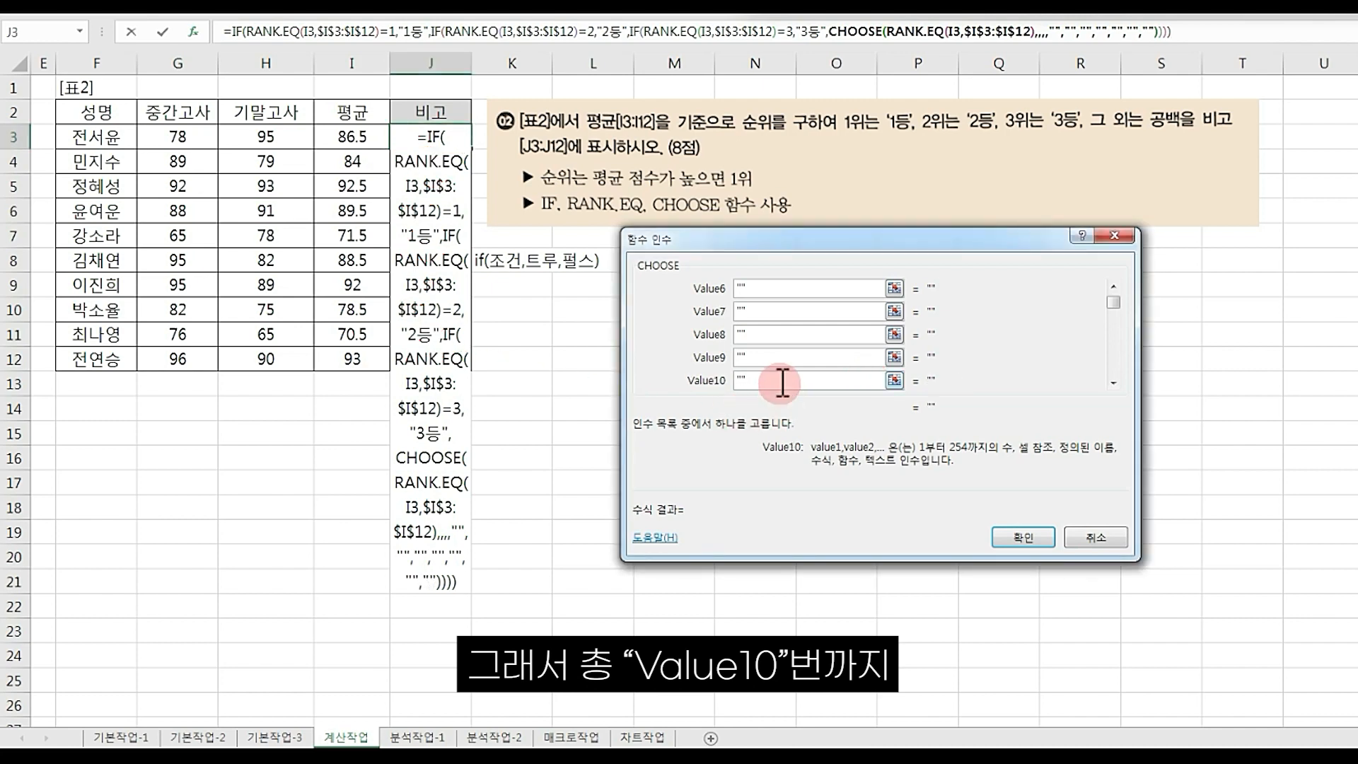
- Confirm the J3 formula and fill it down the 비고 column to J12
key("Return")
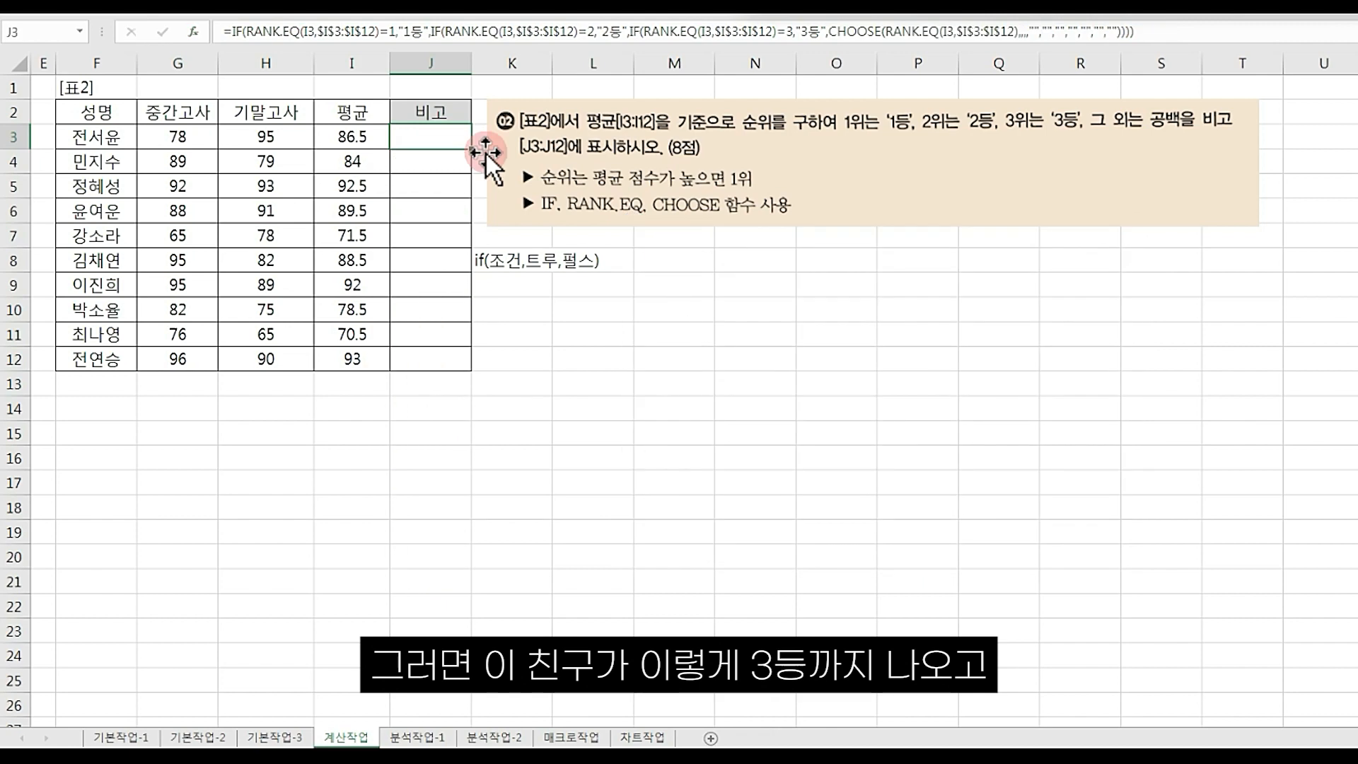
left_click_drag(472, 149, 470, 365)
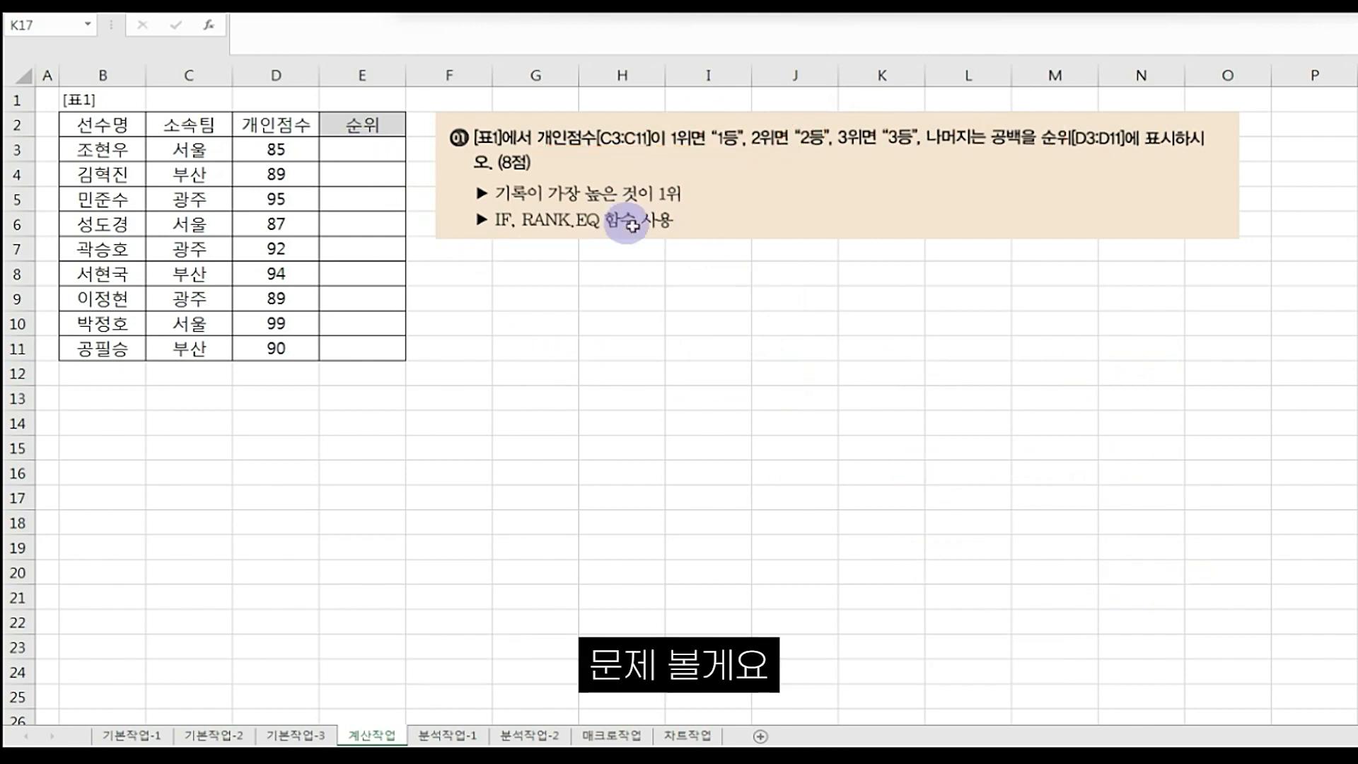
- Start an IF formula in E3 of the [표1] 순위 column and open its function arguments
left_click(365, 148)
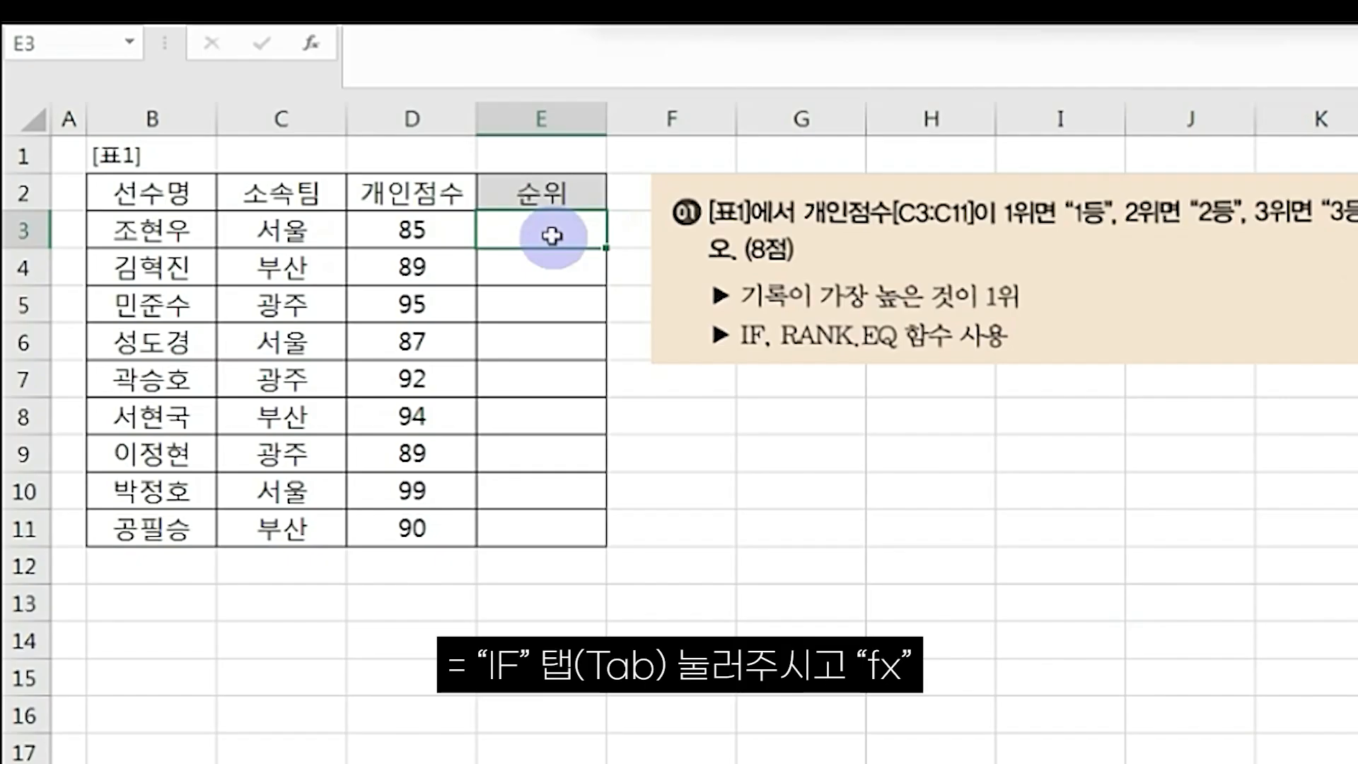
type("=if")
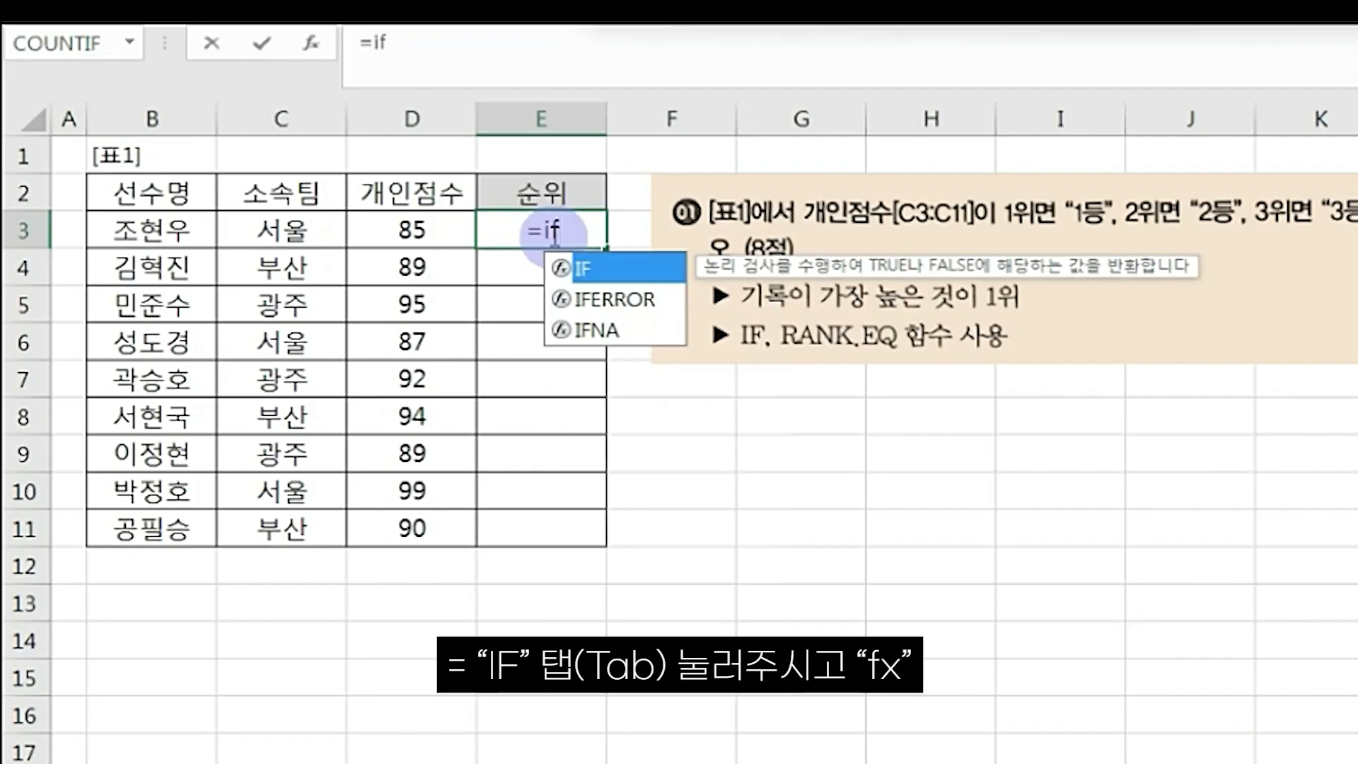
key("Tab")
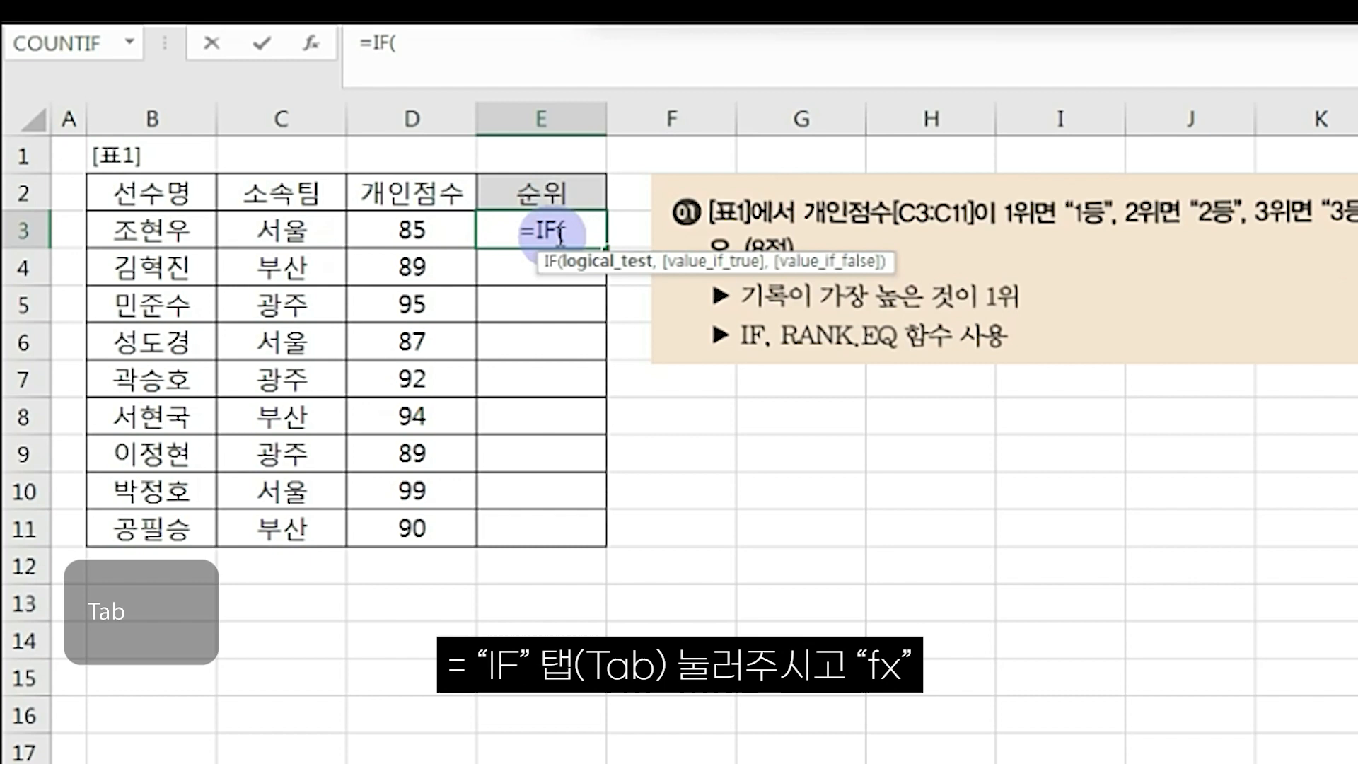
left_click(311, 43)
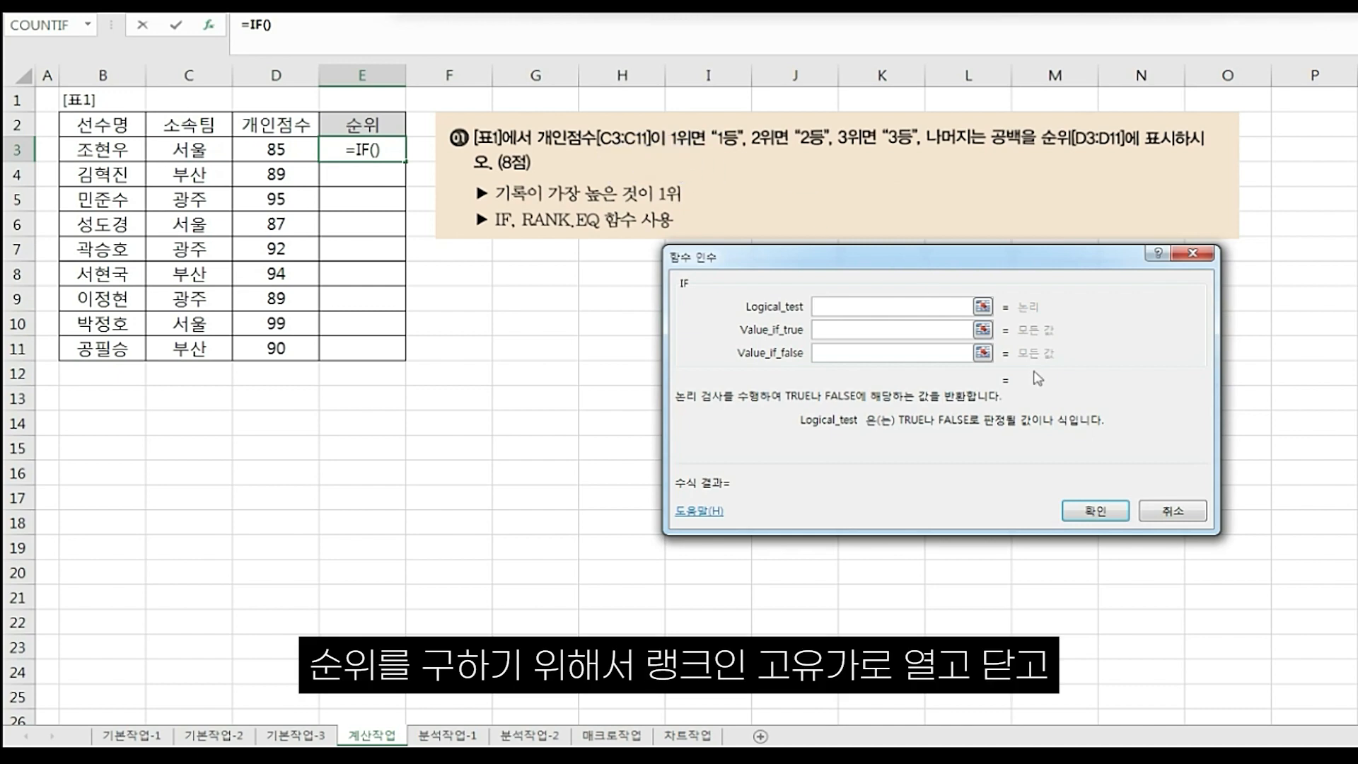
- Enter rank.eq() as the IF's logical test and switch to the RANK.EQ arguments
type("rank.eq")
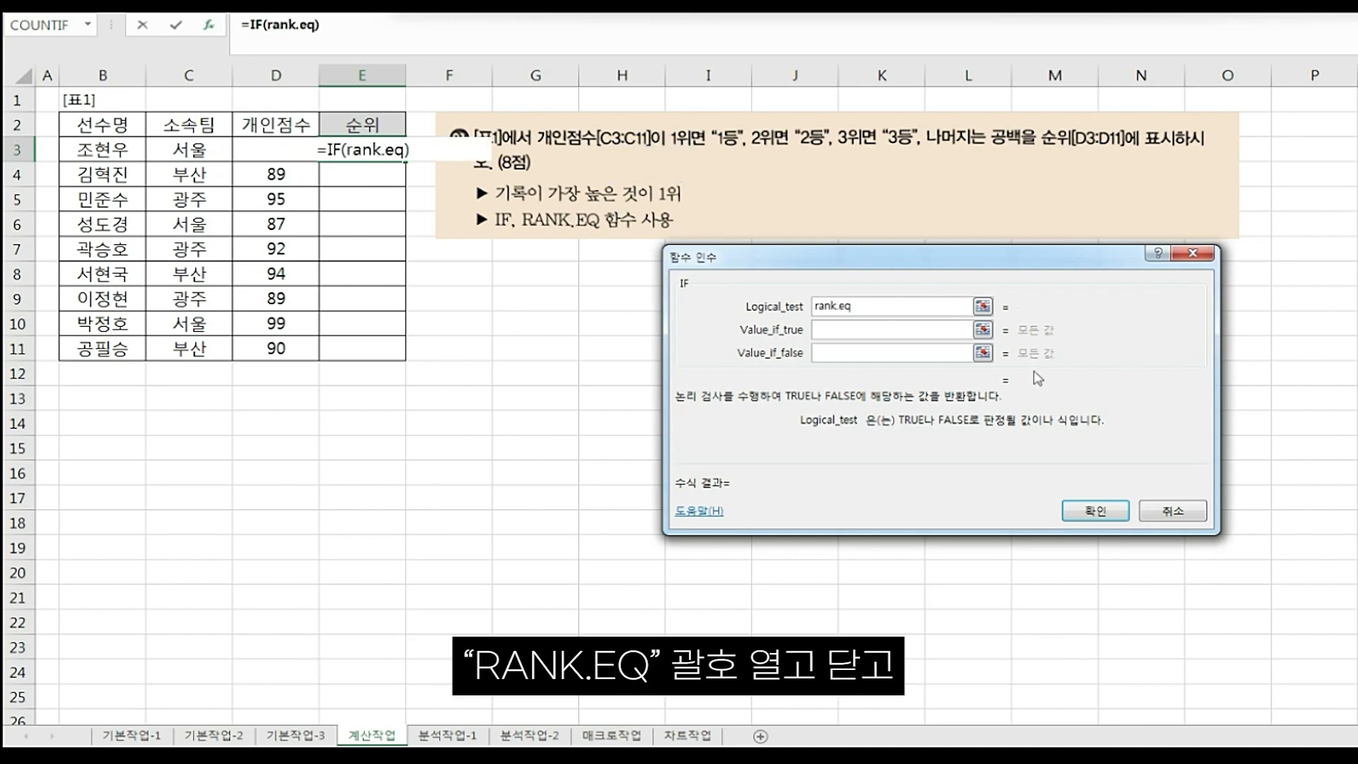
type("()")
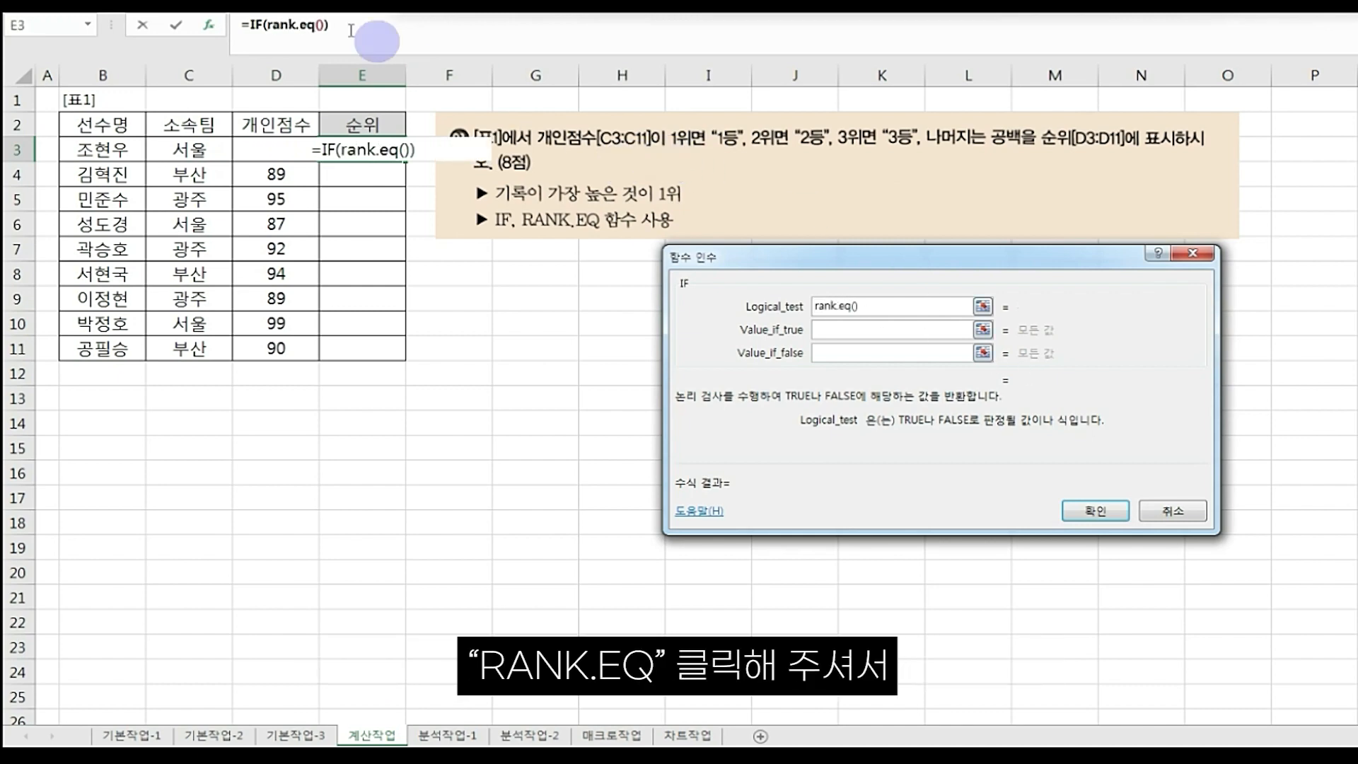
left_click(293, 26)
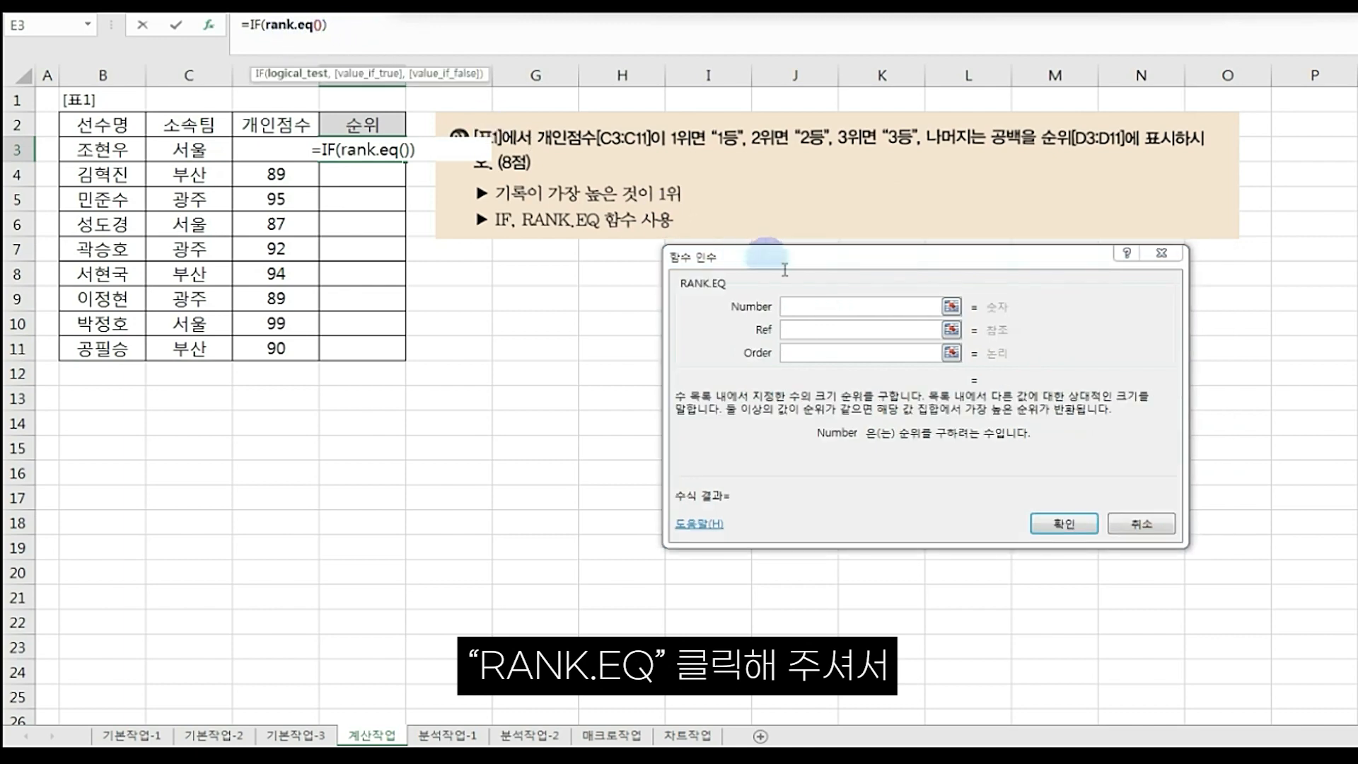
- Set RANK.EQ's Number to D3 and its Ref to the absolute range $D$3:$D$11, leaving Order blank
left_click(826, 307)
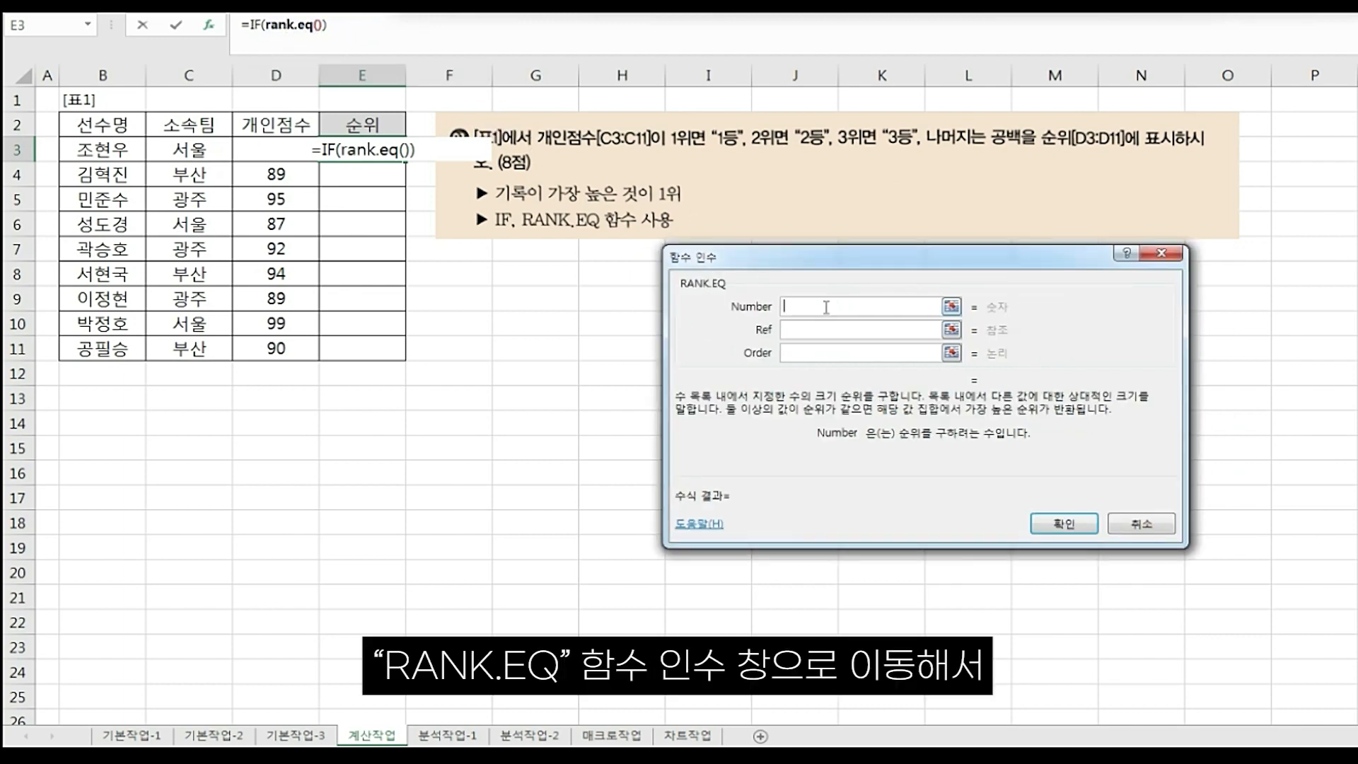
left_click(279, 149)
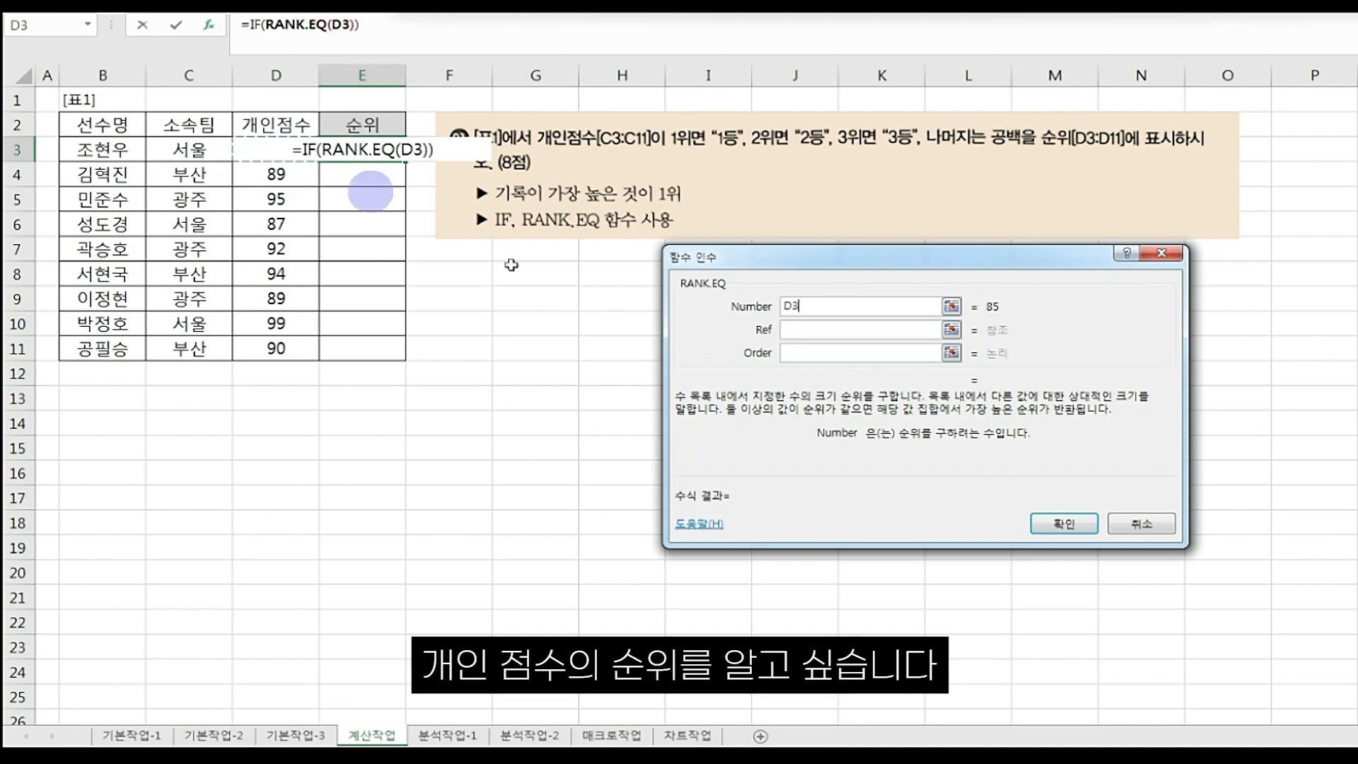
left_click(785, 328)
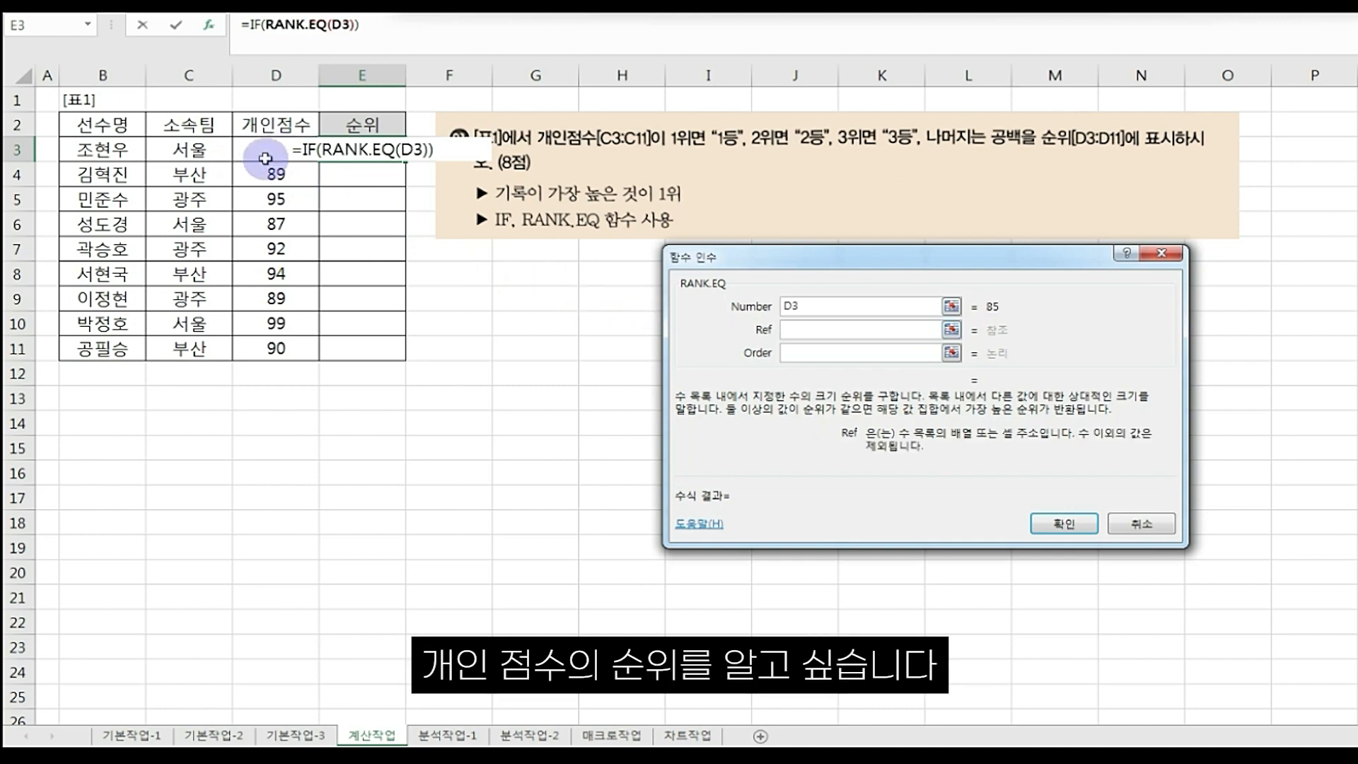
left_click_drag(272, 150, 258, 350)
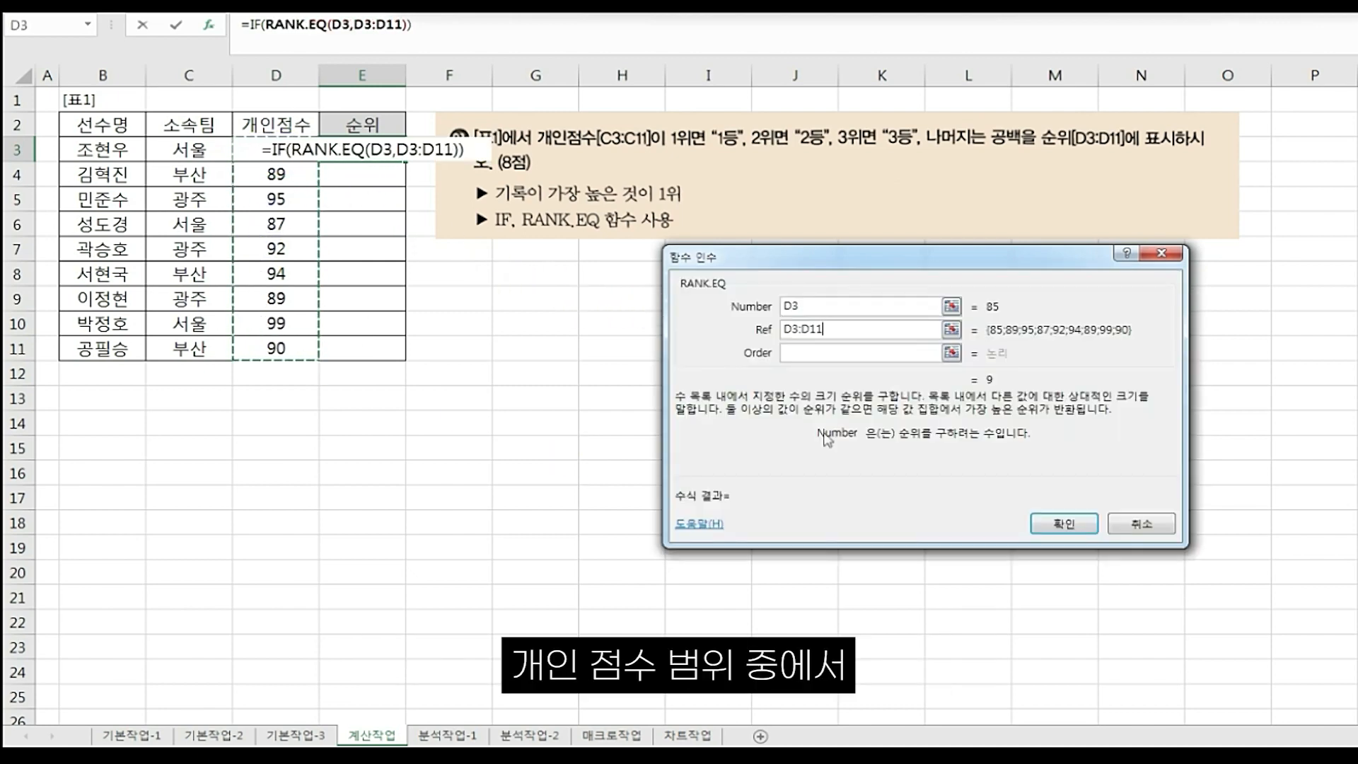
key("F4")
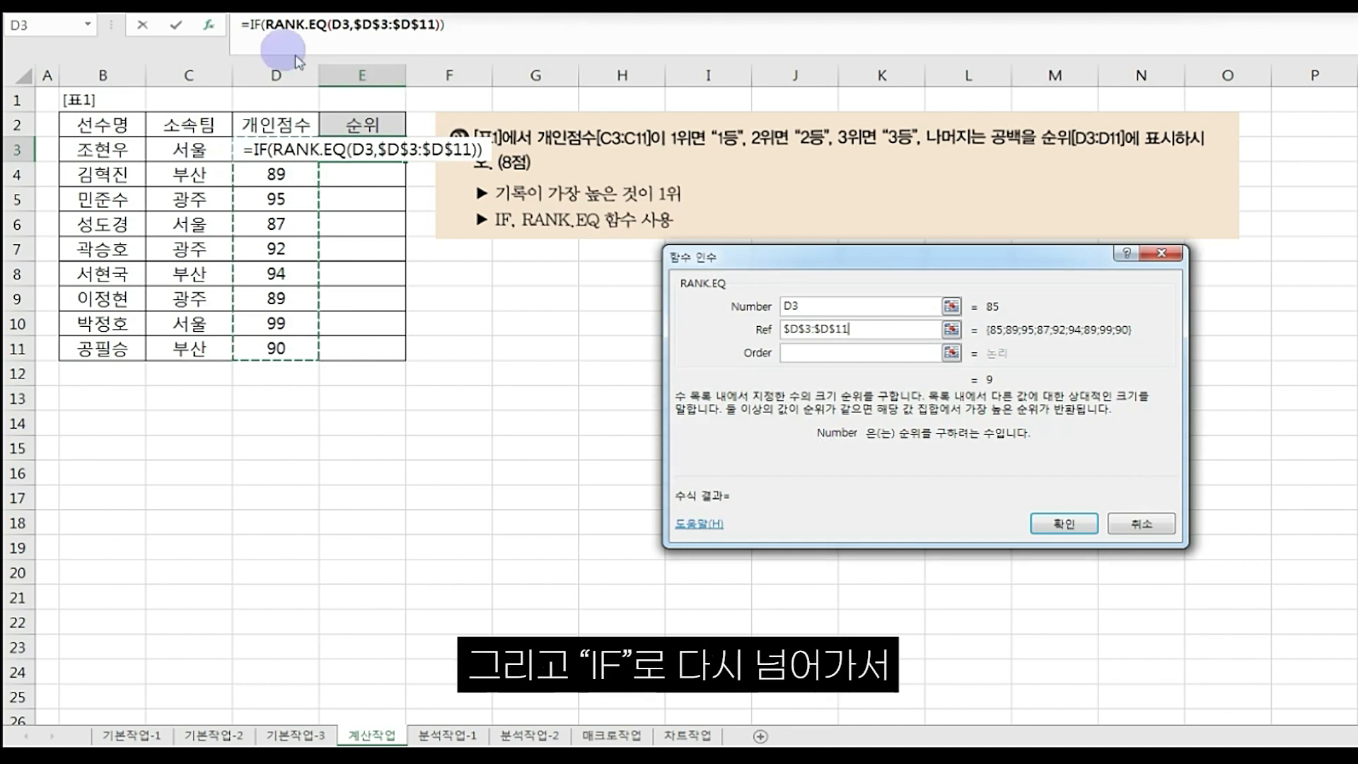
- Return to the outer IF's arguments and complete its logical test by comparing the RANK.EQ result with =1
left_click(256, 24)
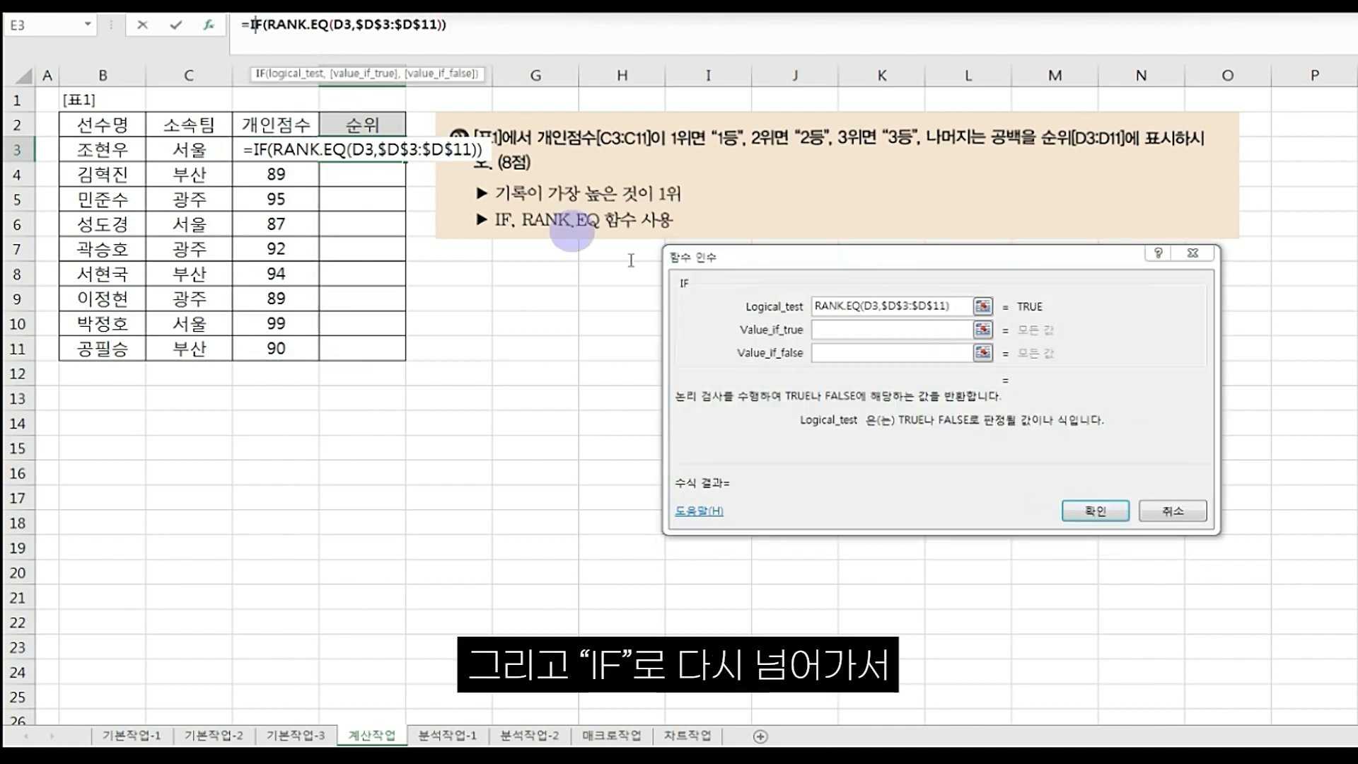
left_click(958, 306)
type("=1")
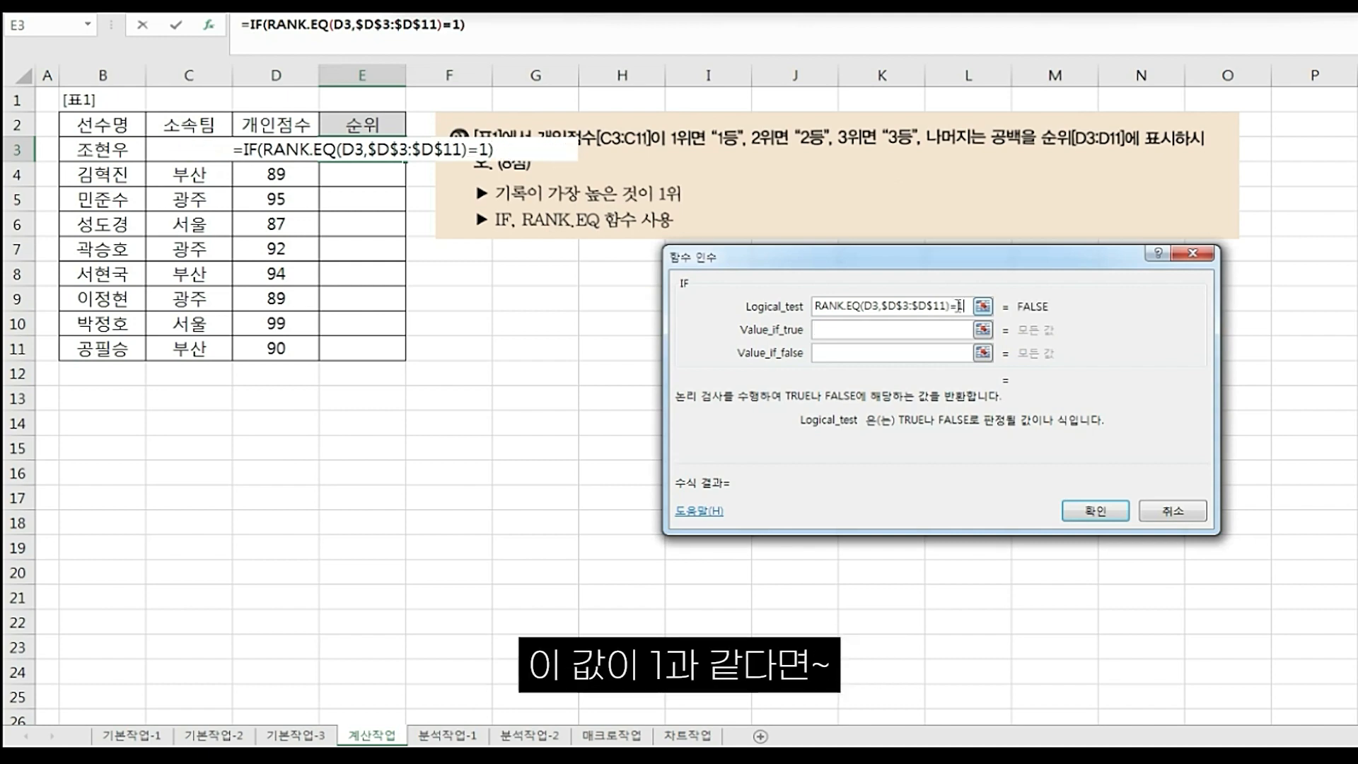
mouse_move(542, 148)
left_mouse_down()
mouse_move(702, 148)
mouse_move(683, 180)
left_mouse_up()
left_click_drag(945, 309, 973, 312)
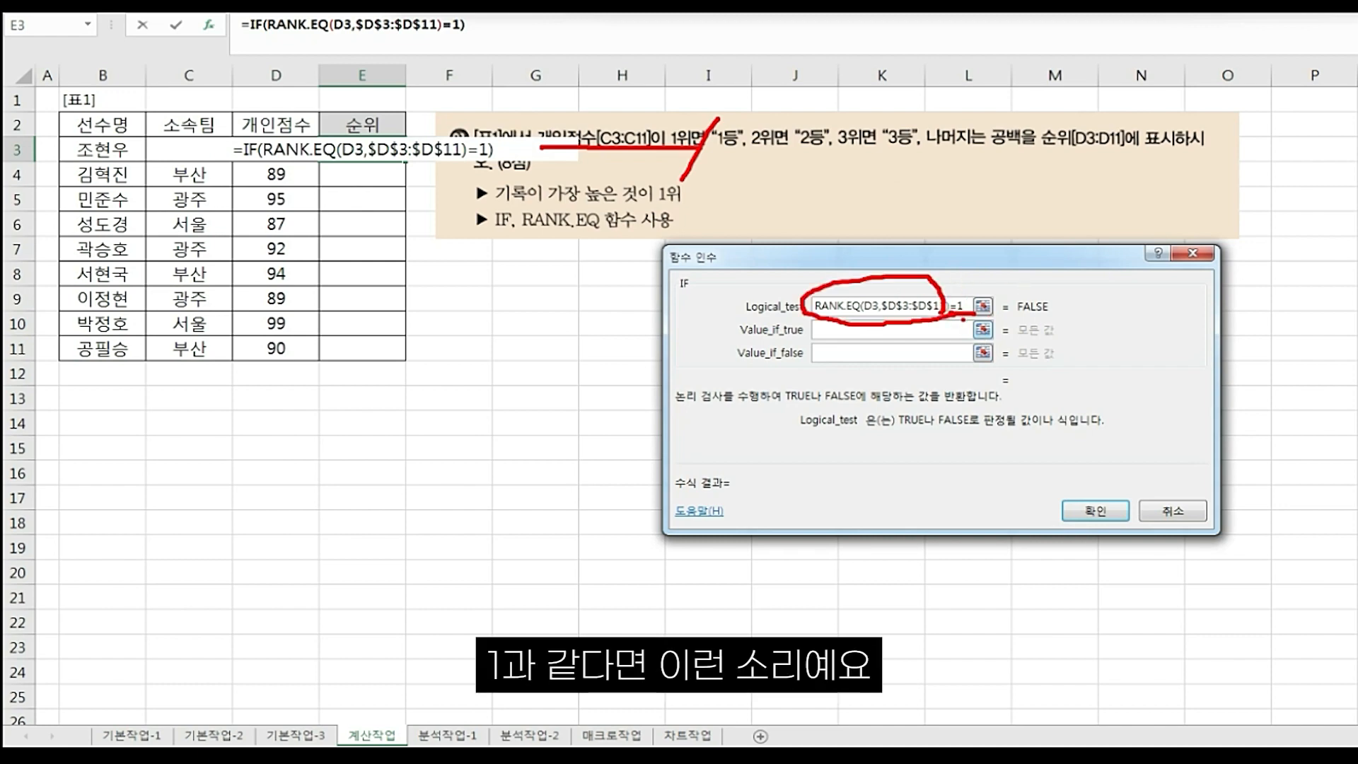
- Set the outer IF's value for a true result to 1등
left_click(934, 330)
type("1")
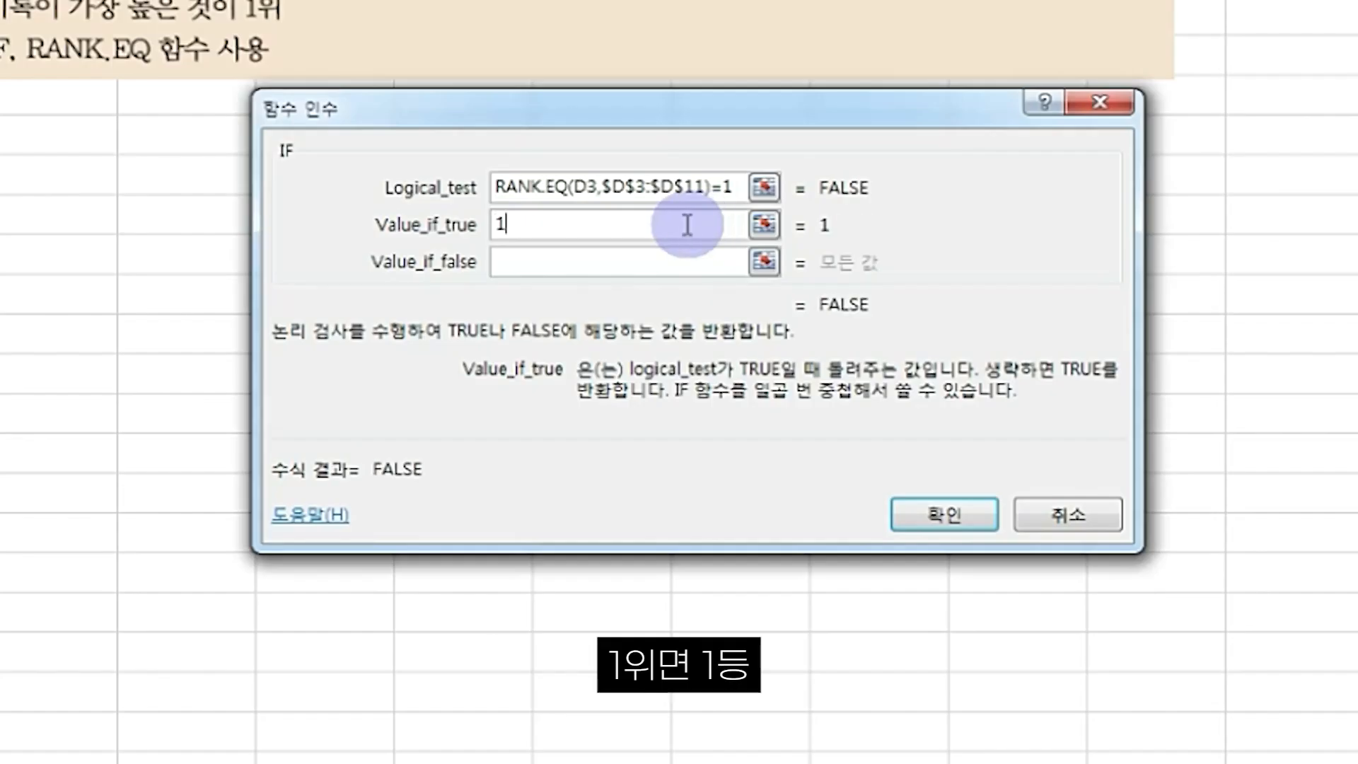
type("emd")
key("BackSpace")
key("BackSpace")
key("BackSpace")
type("등")
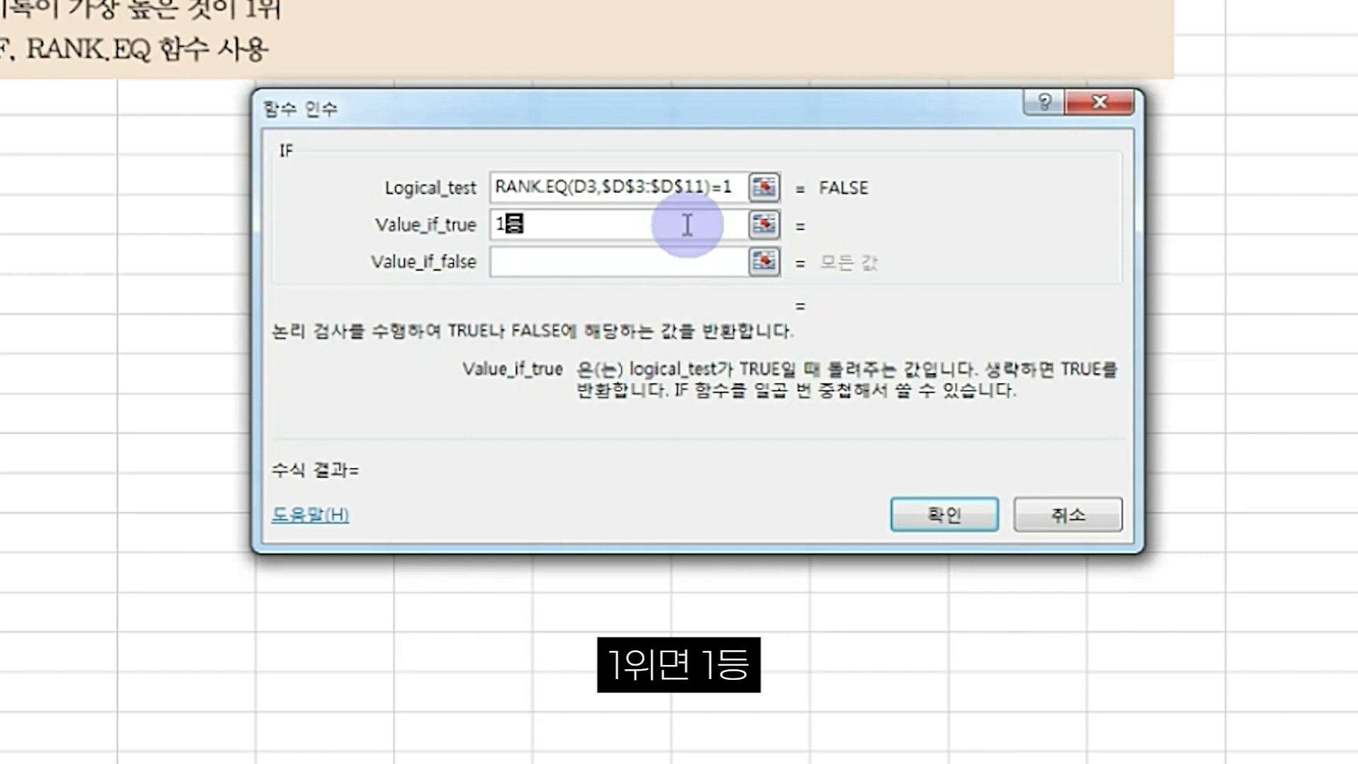
- Nest a second if() as the outer IF's false value and reuse the copied RANK.EQ test in it, compared with =2
left_click_drag(733, 187, 455, 188)
key("ctrl+c")
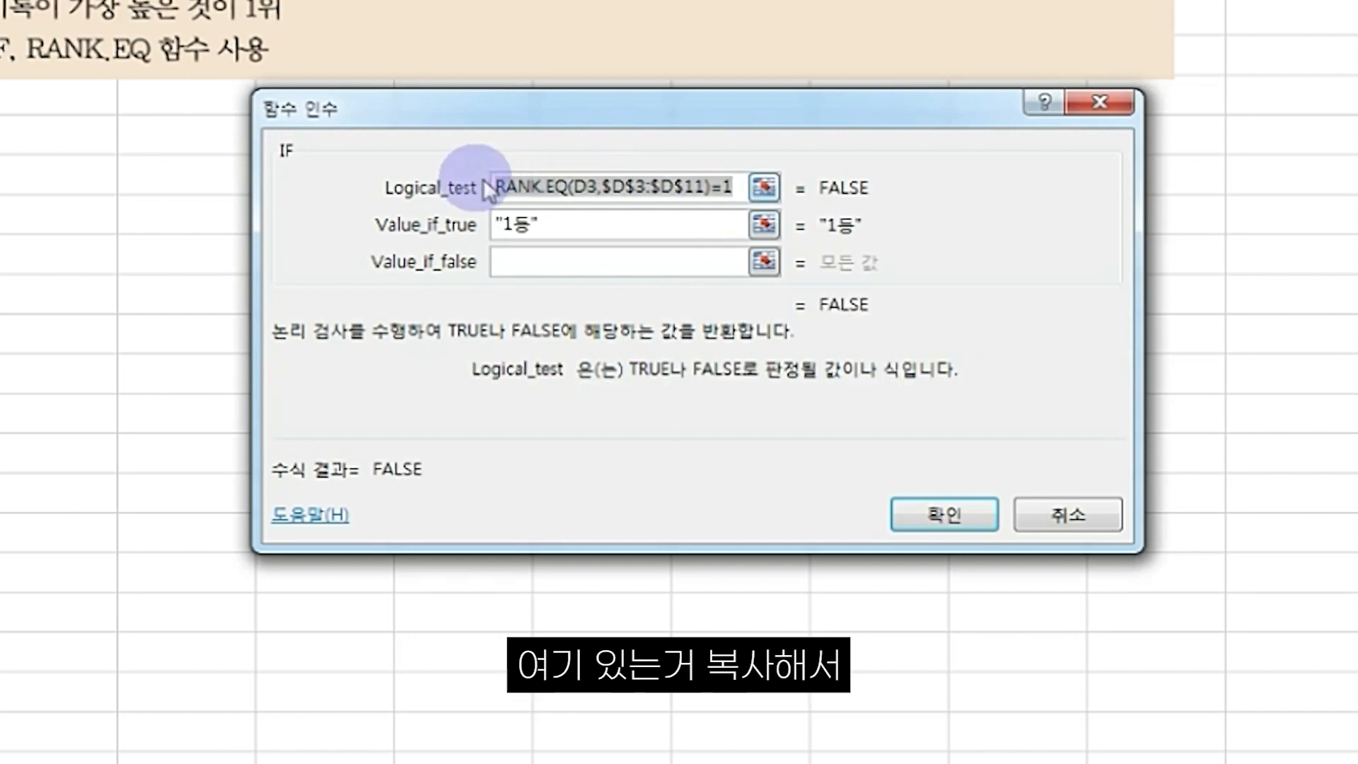
left_click(560, 272)
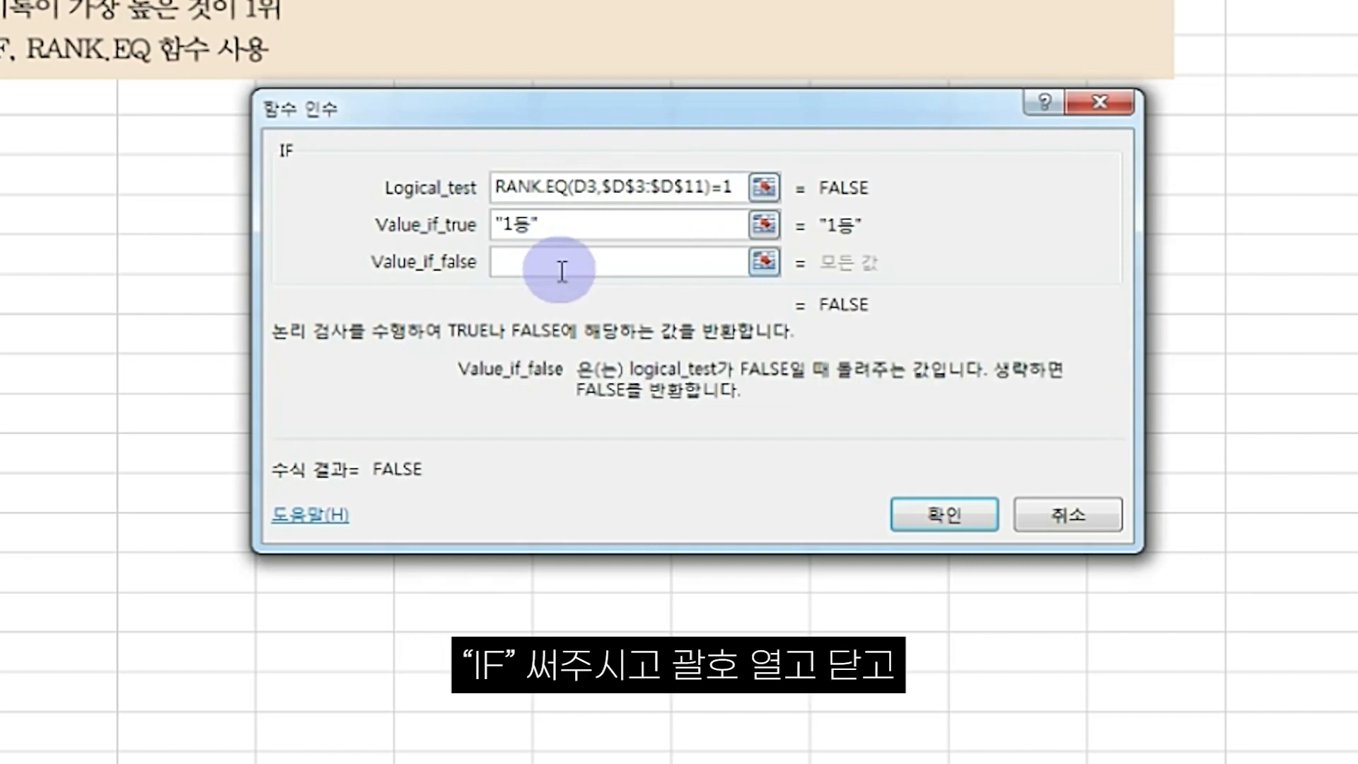
type("if()")
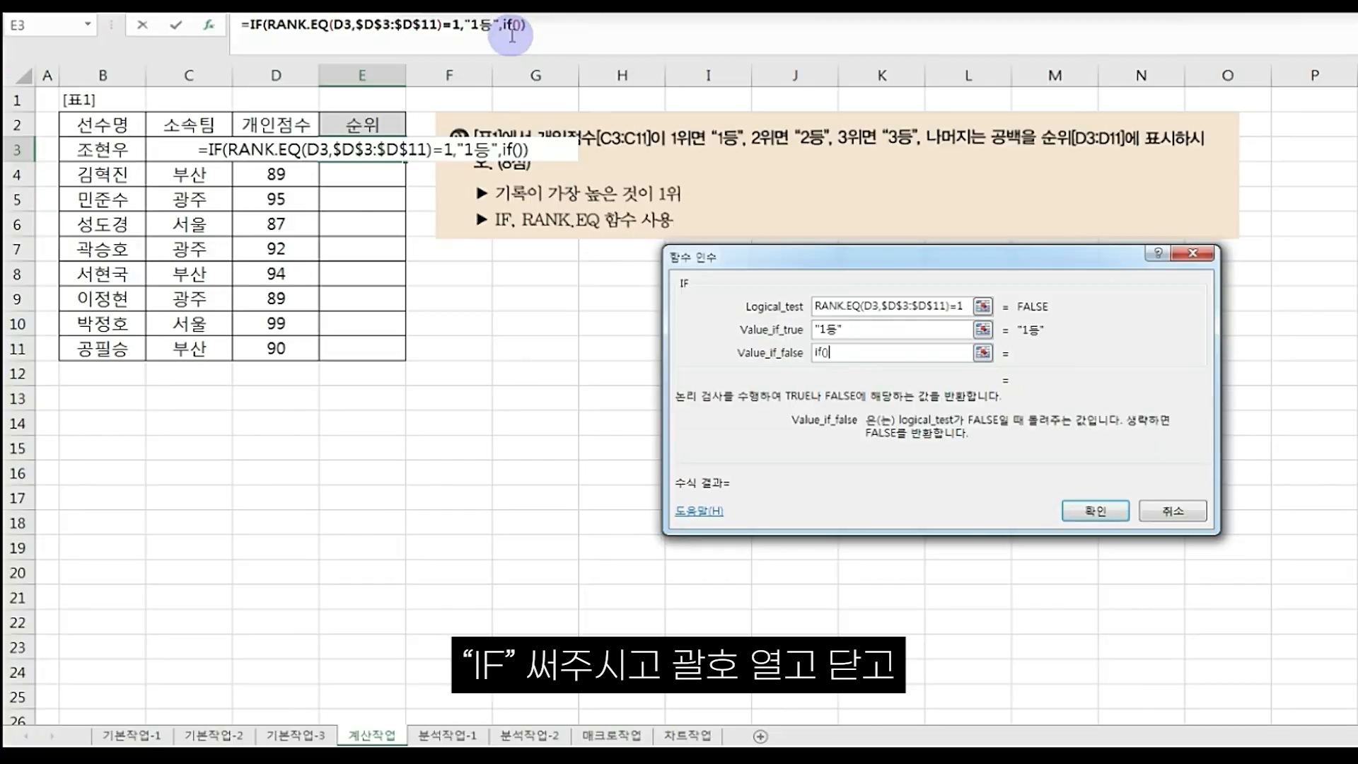
left_click(495, 24)
left_click(836, 309)
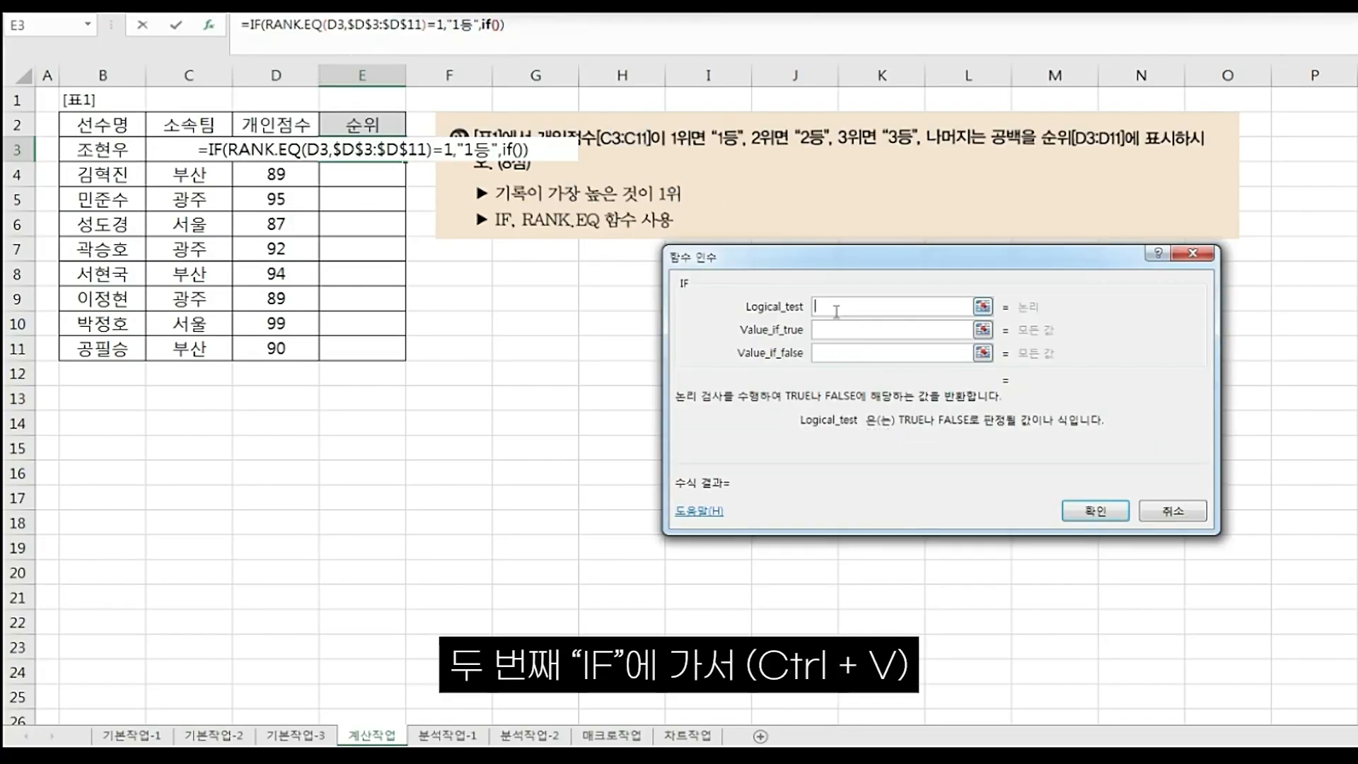
key("ctrl+v")
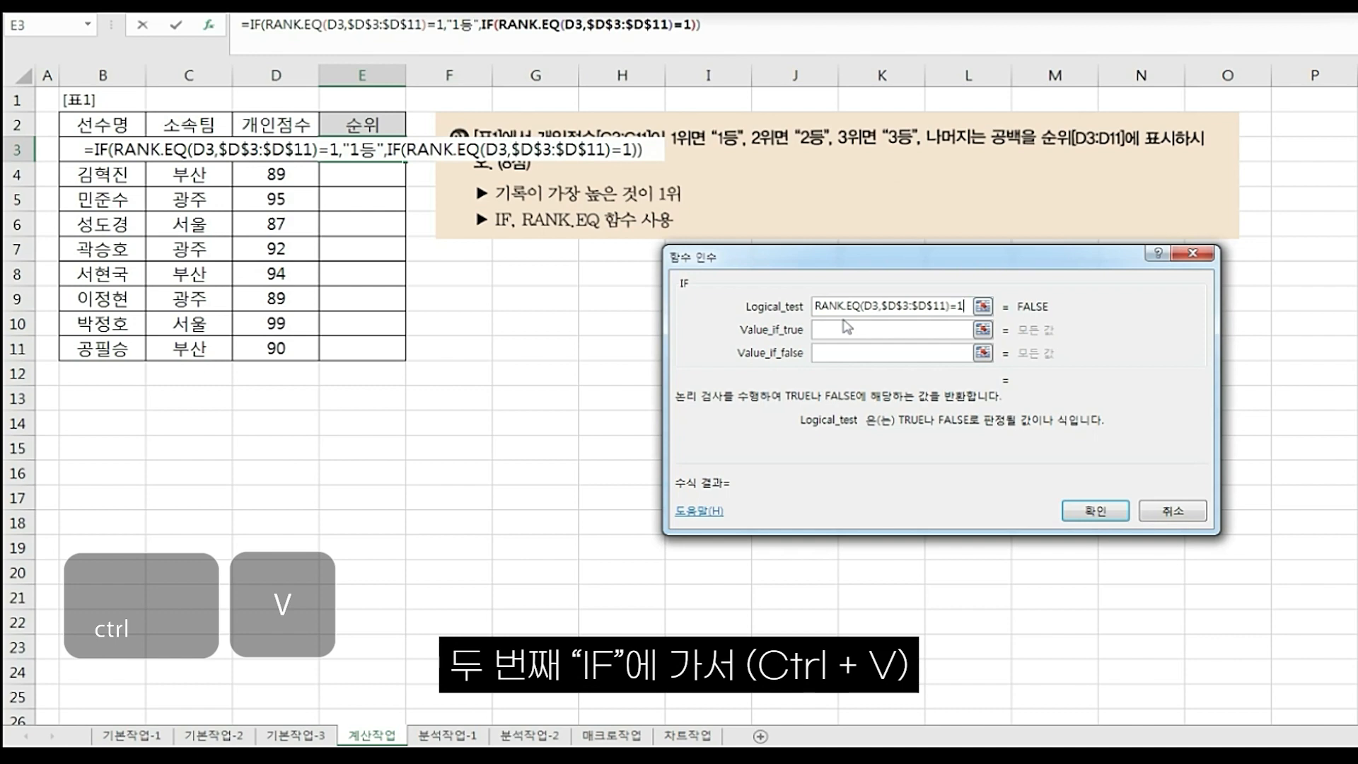
key("BackSpace")
type("2")
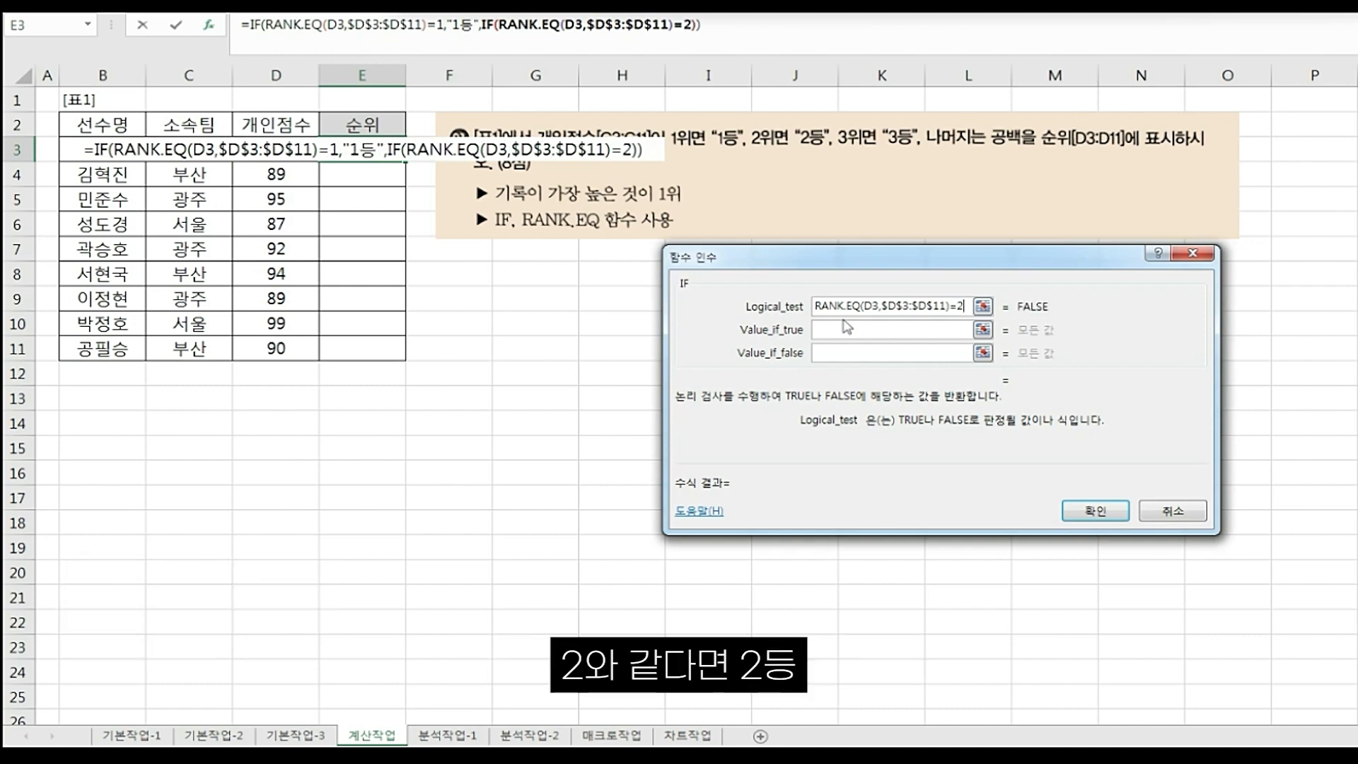
- Set the second IF's value for a true result to 2등
key("Tab")
type("2emd")
key("BackSpace")
key("BackSpace")
key("BackSpace")
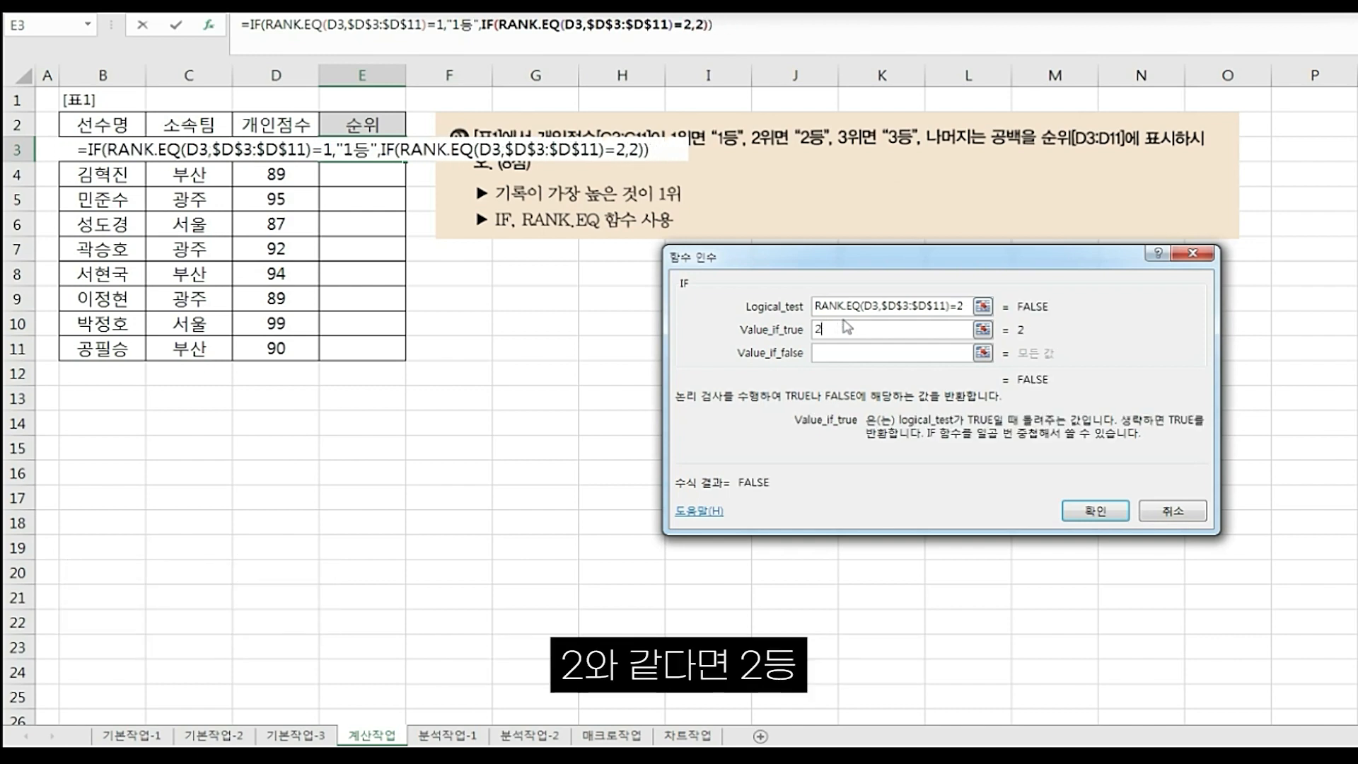
type("등")
key("Tab")
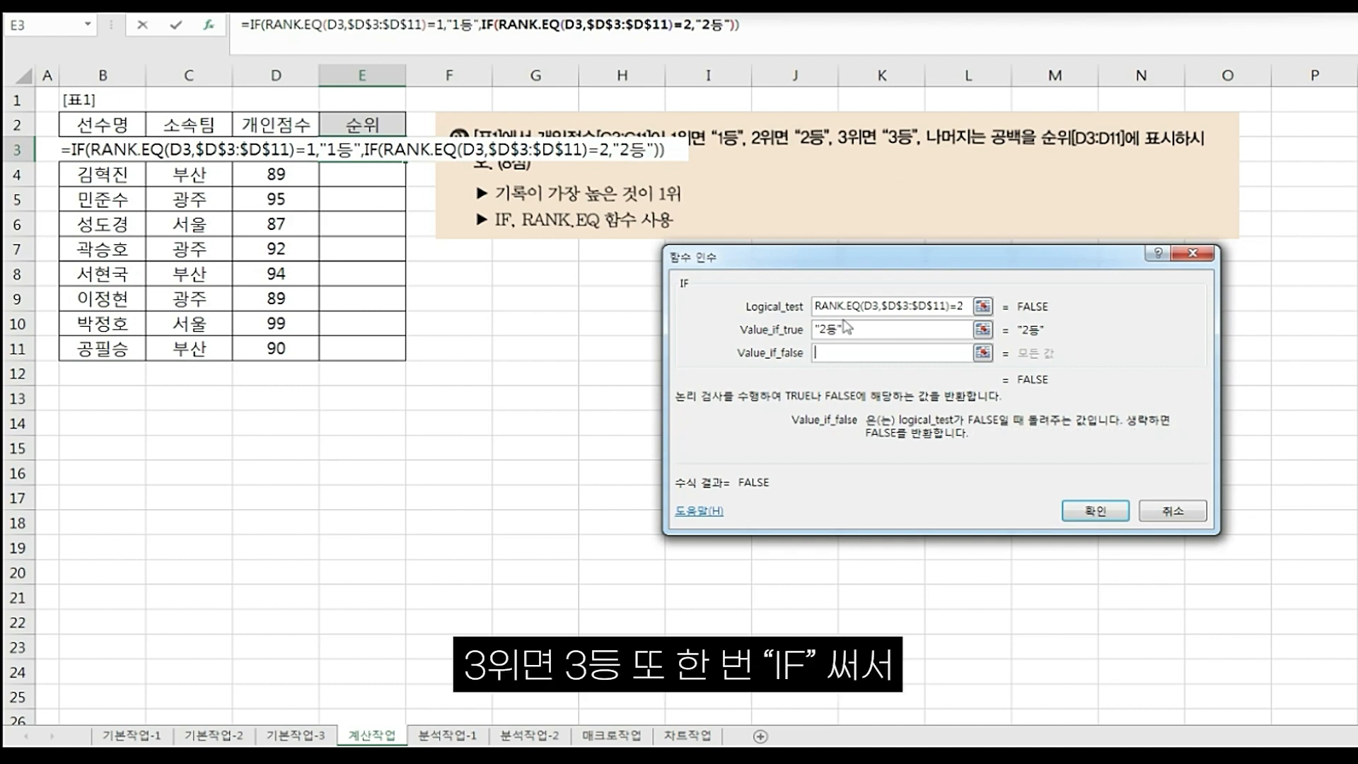
- Nest a third if() as the second IF's false value and reuse the copied RANK.EQ test in it, compared with =3
type("if()")
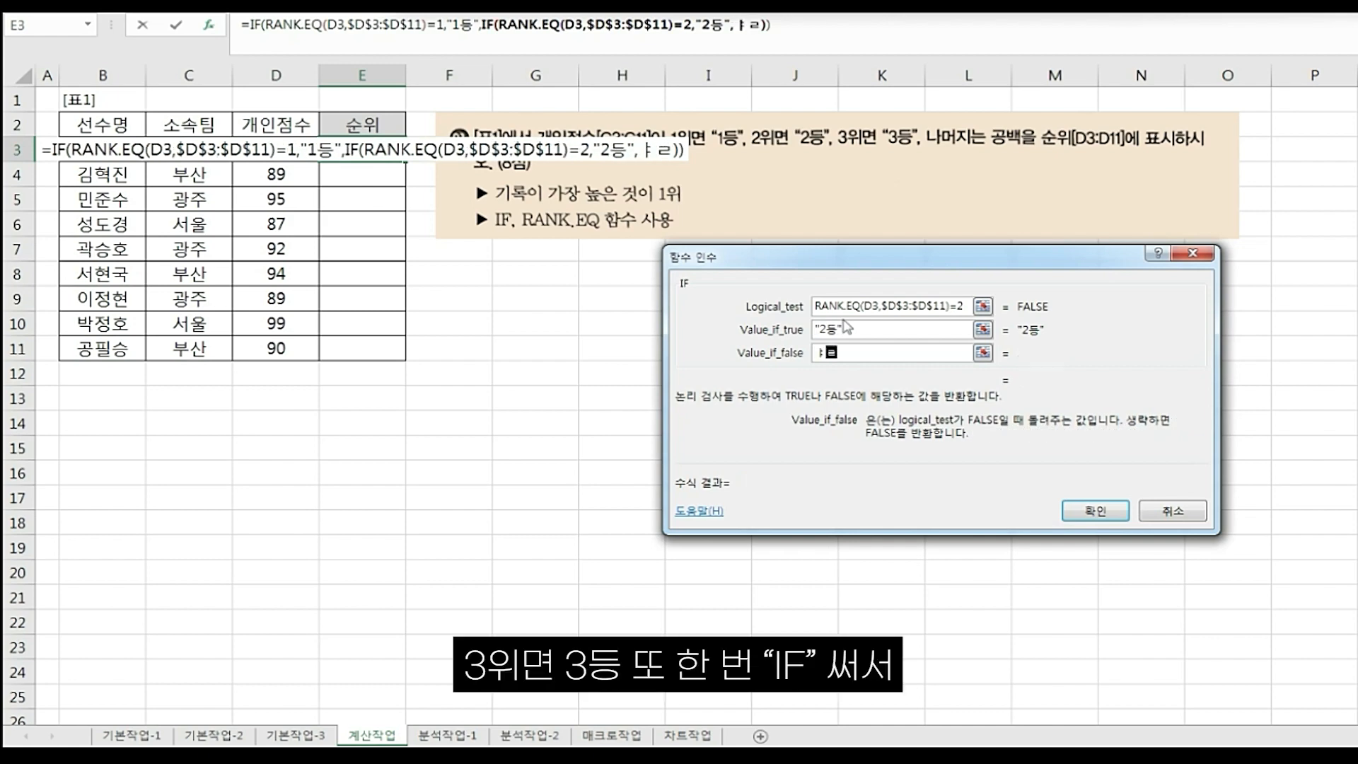
left_click(754, 32)
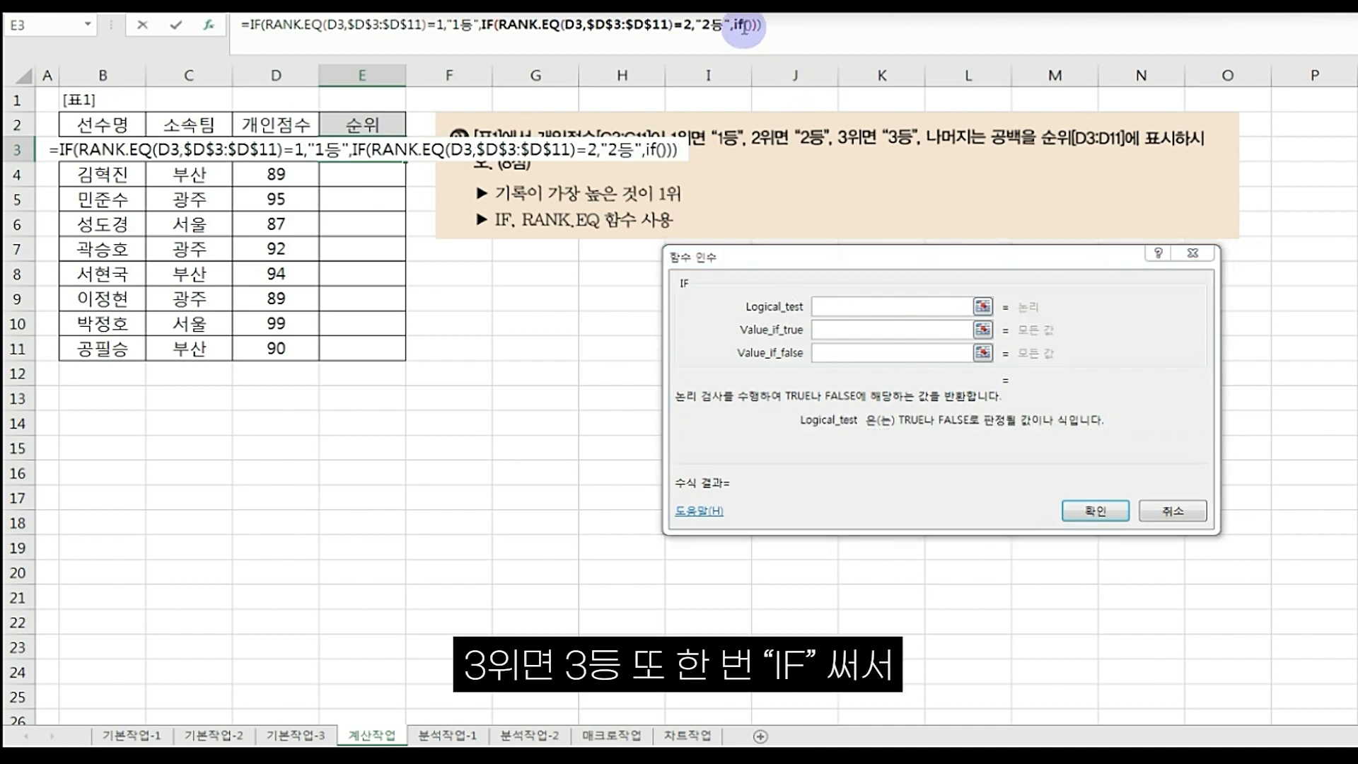
key("ctrl+v")
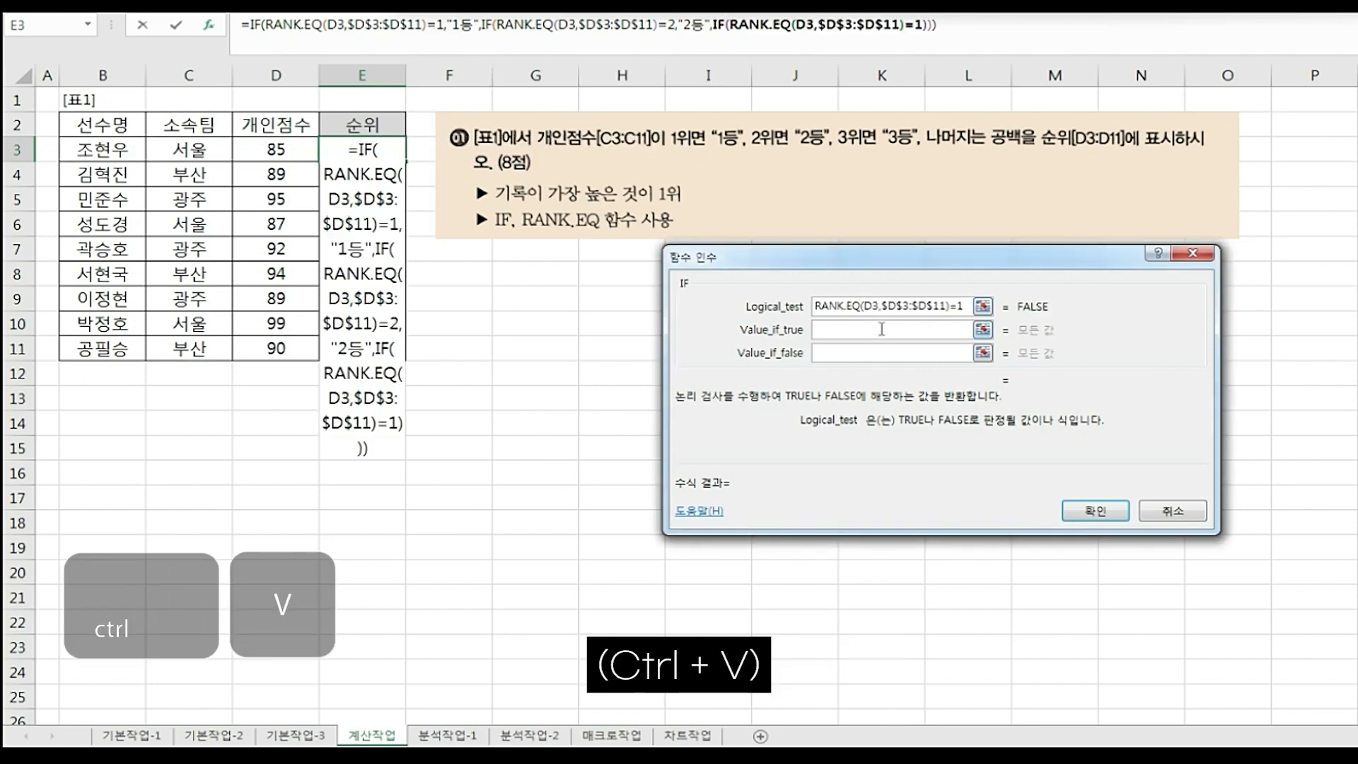
key("BackSpace")
type("3")
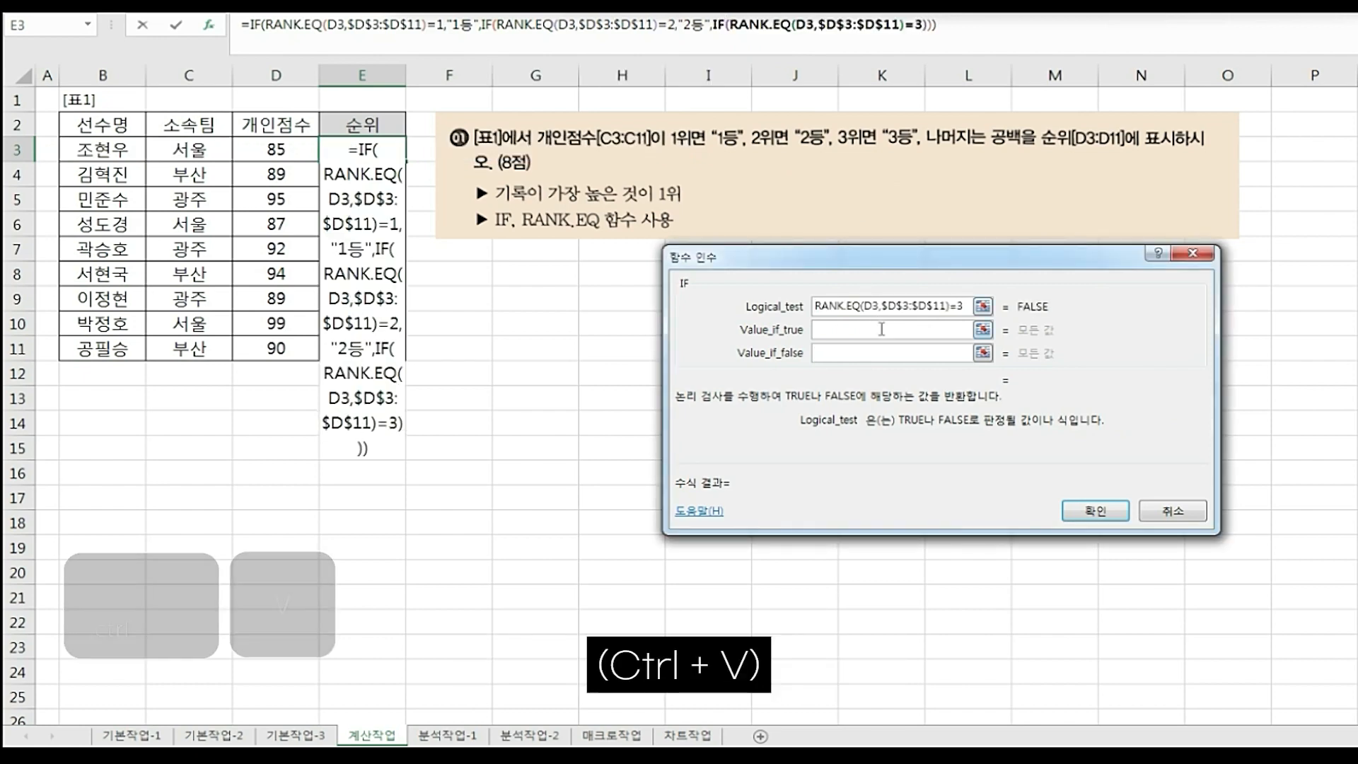
- Set the third IF's true value to 3등 and its false value to an empty string ""
left_click(882, 329)
type("3emd")
key("Tab")
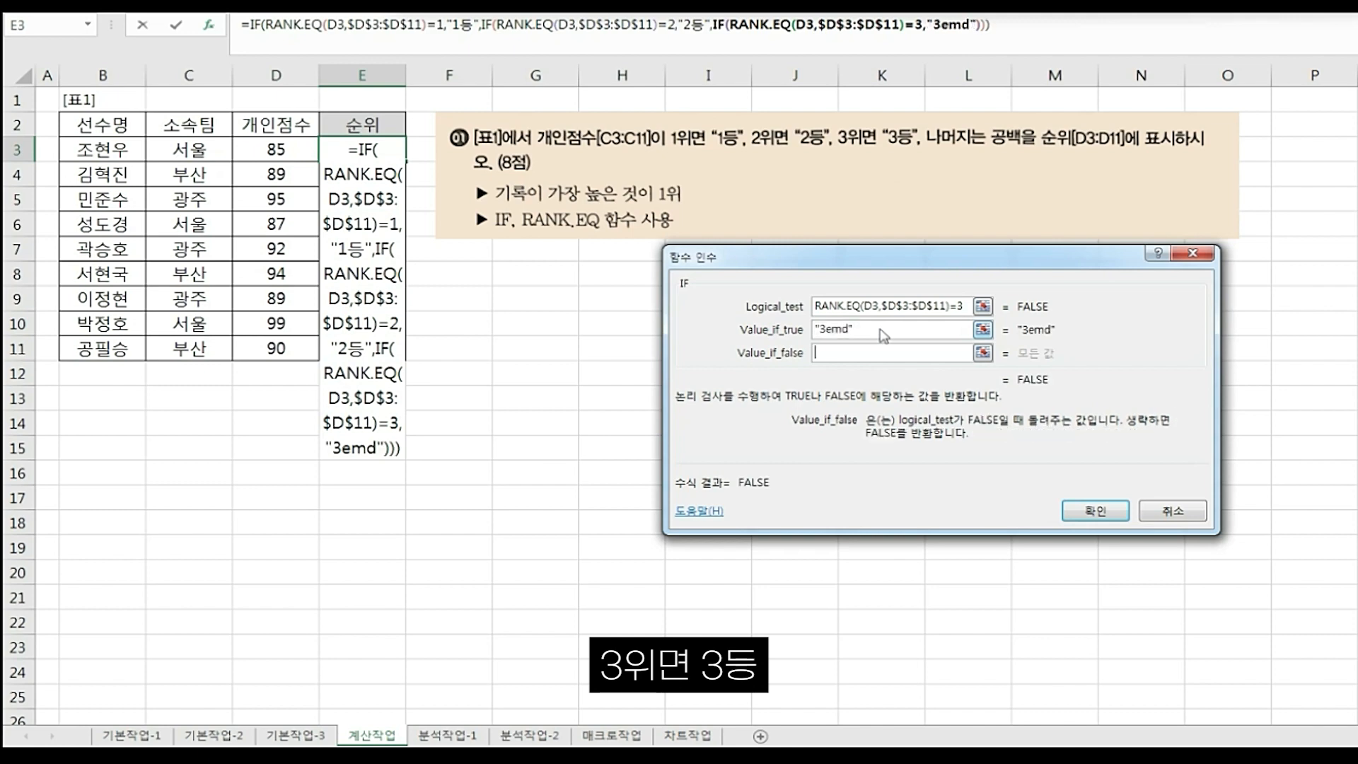
key("shift+Tab")
type("3등")
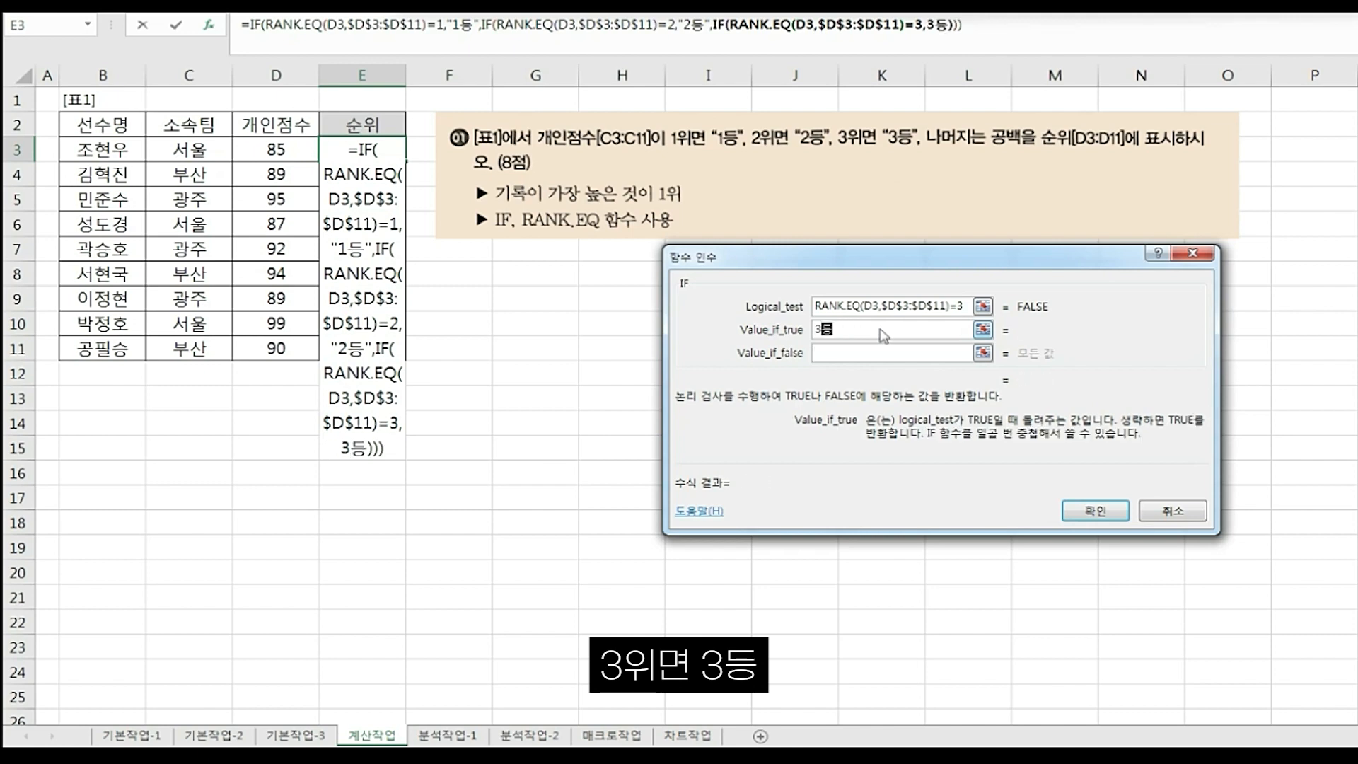
key("Tab")
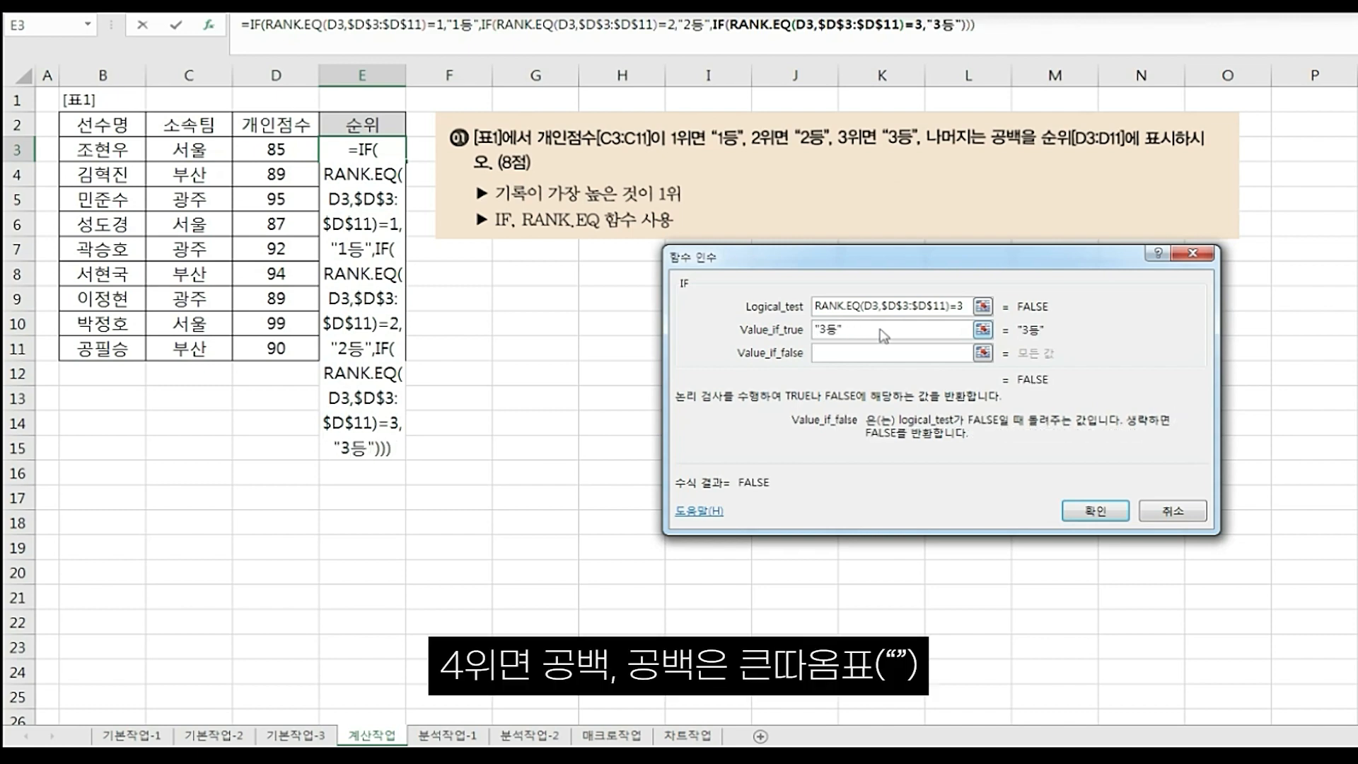
type("\"\"")
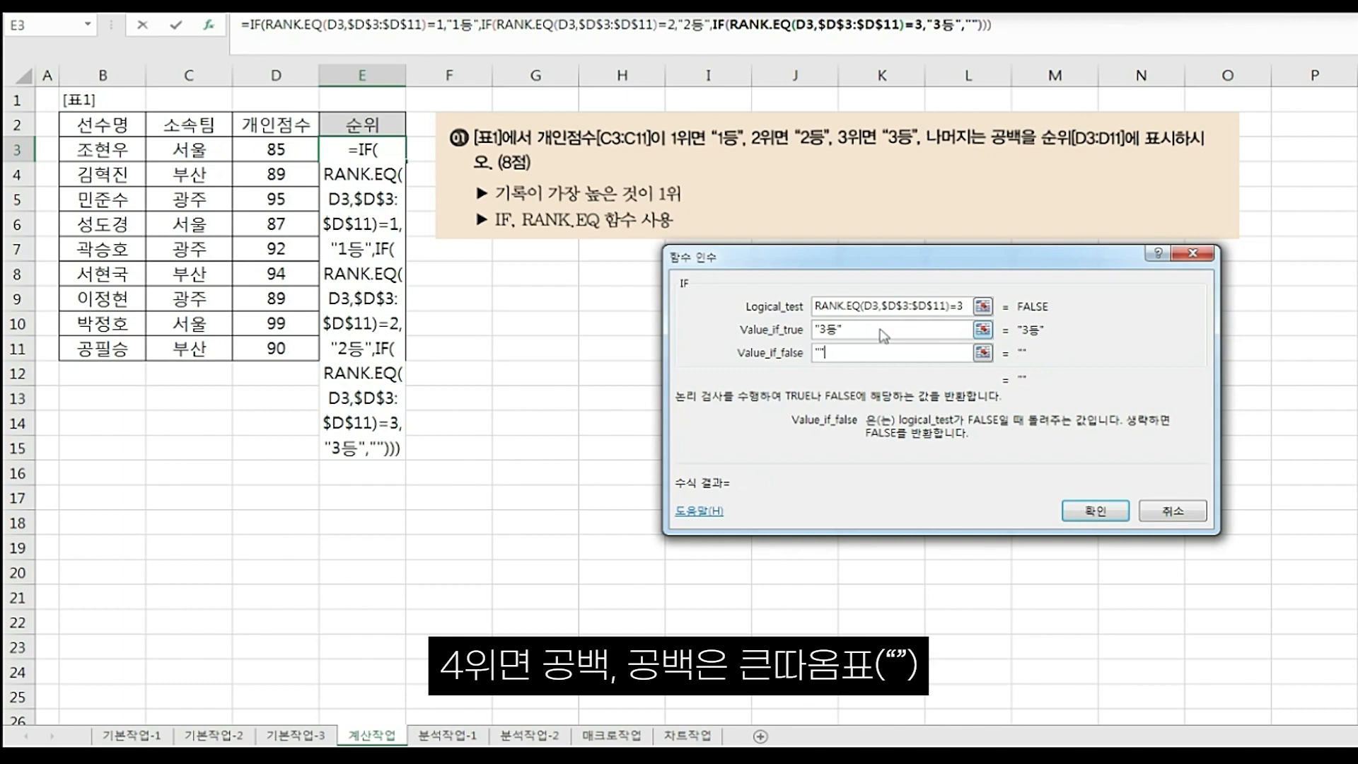
- Confirm the E3 formula and fill it down the 순위 column to E11
key("Return")
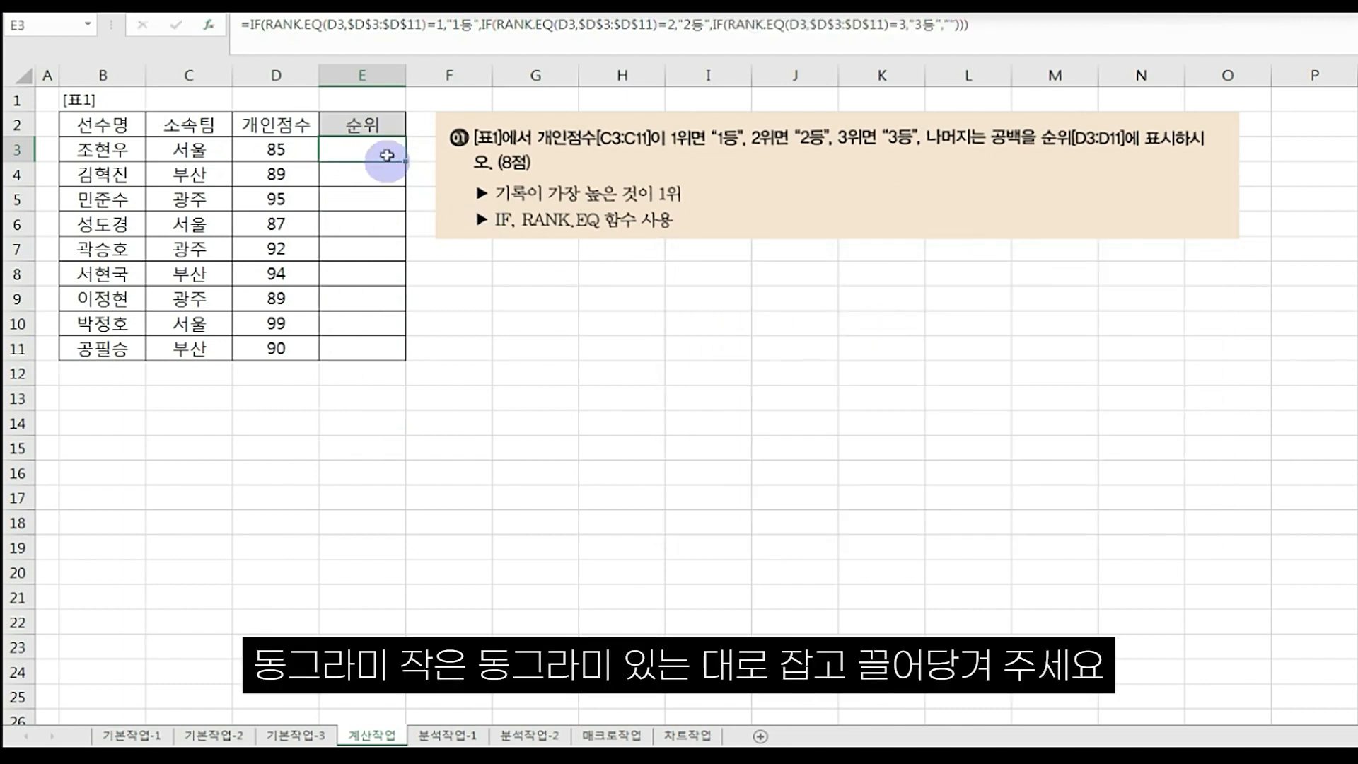
left_click_drag(405, 162, 404, 354)
left_click(516, 420)
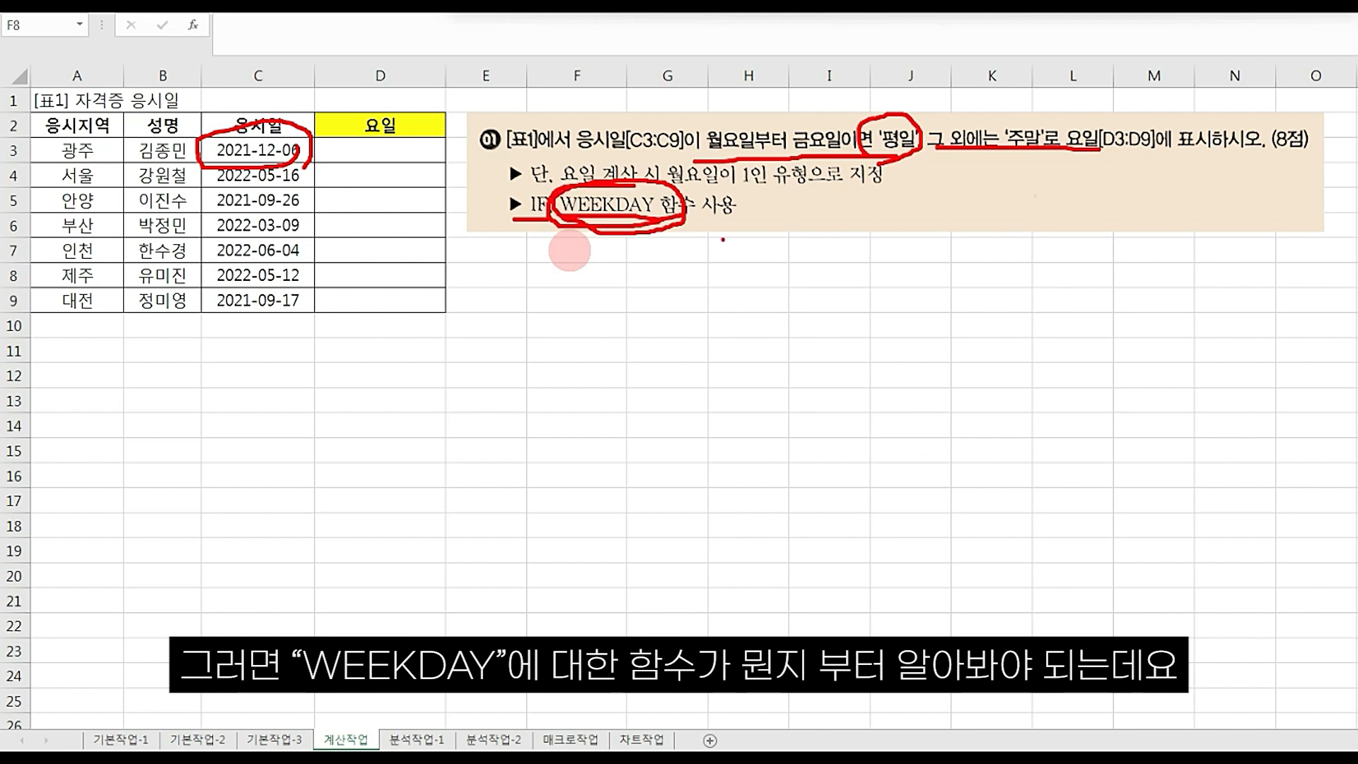
- Start a weekday number list at F8, entering 월 with 1 and 화 with 2 in the row below
left_click(538, 268)
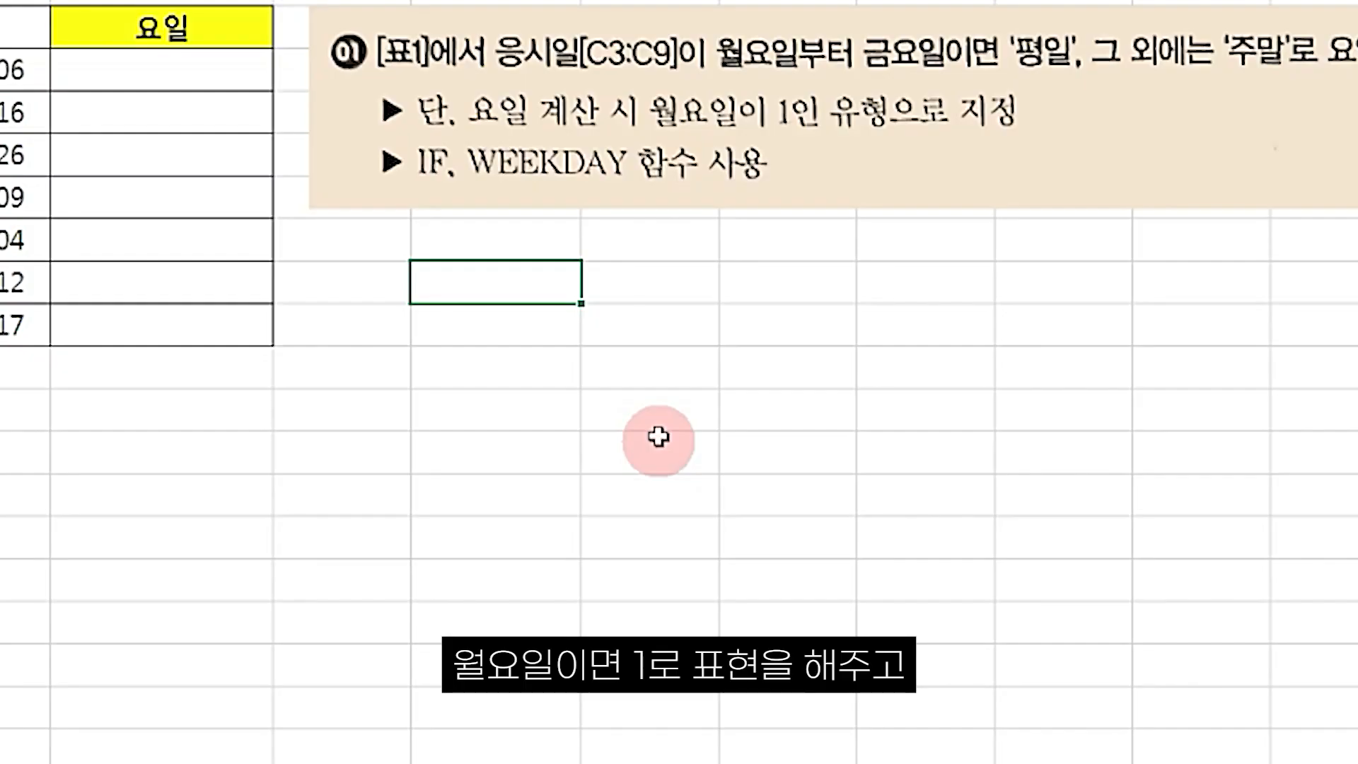
type("월")
key("Tab")
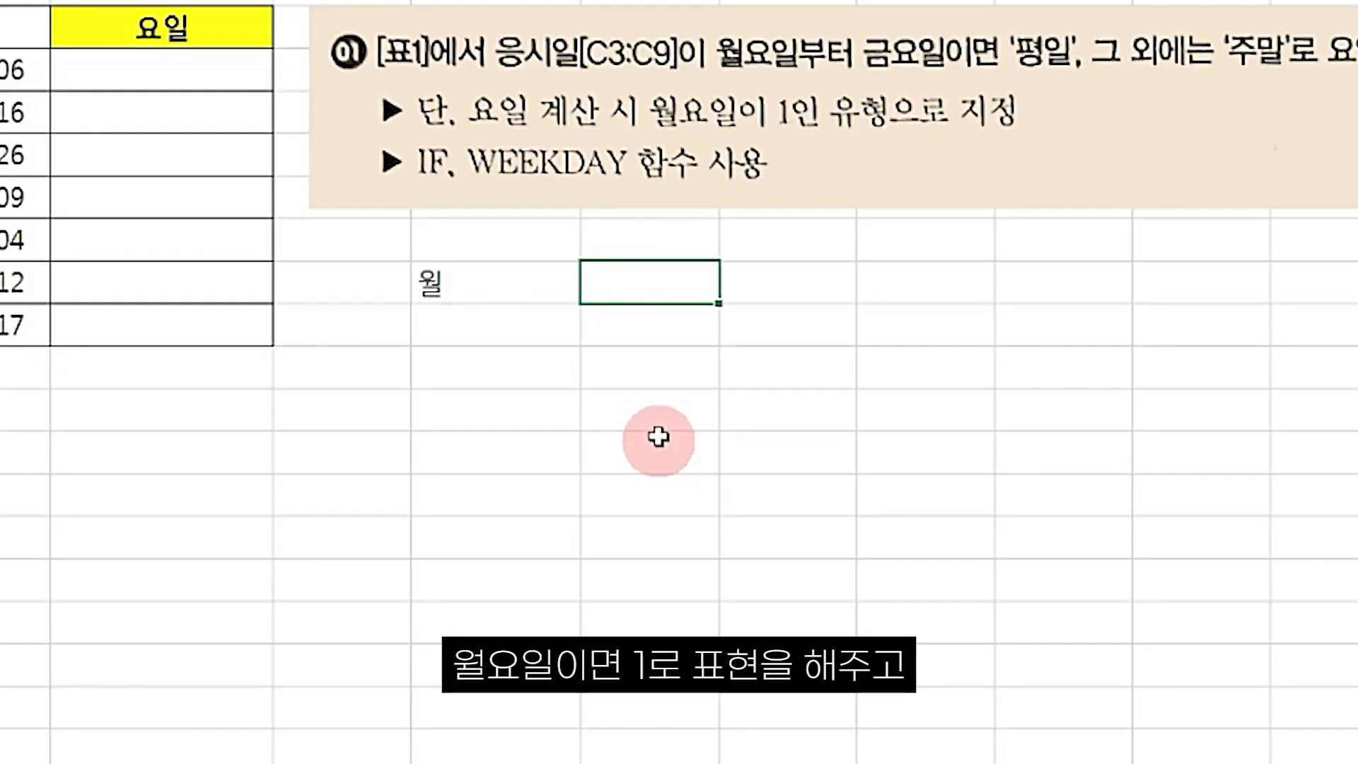
type("1")
key("Return")
type("화")
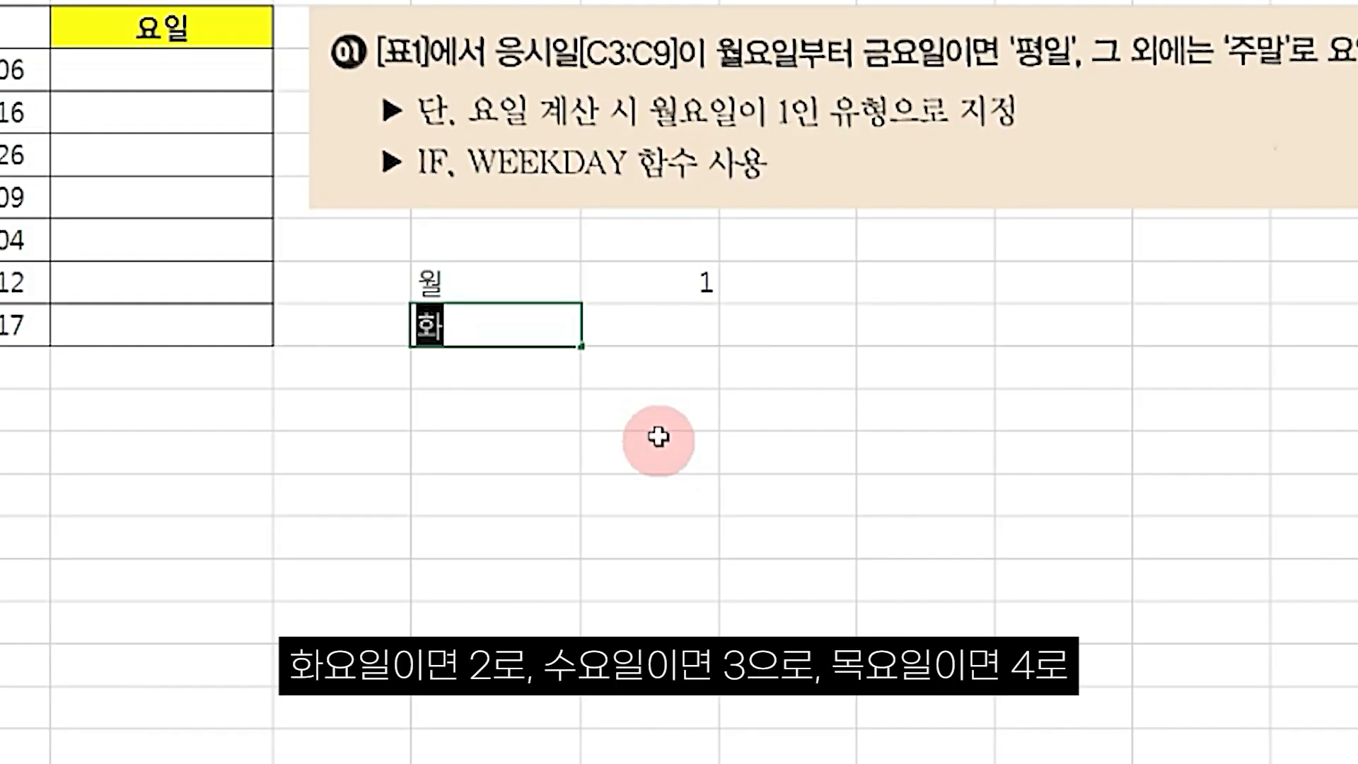
key("Tab")
type("2")
key("Return")
- Add 수 with 3 and 목 with 4 in the following rows of the weekday number list
type("수")
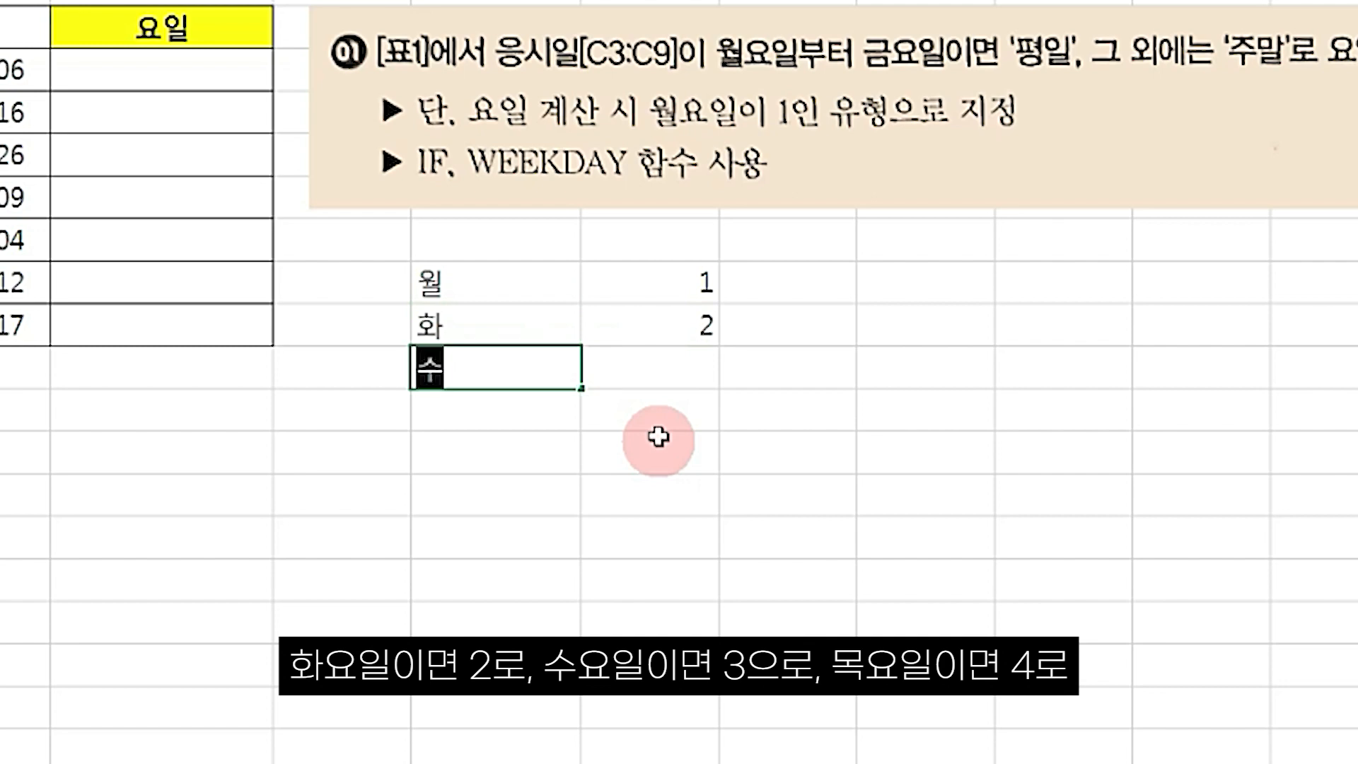
key("Tab")
type("3")
key("Return")
type("목")
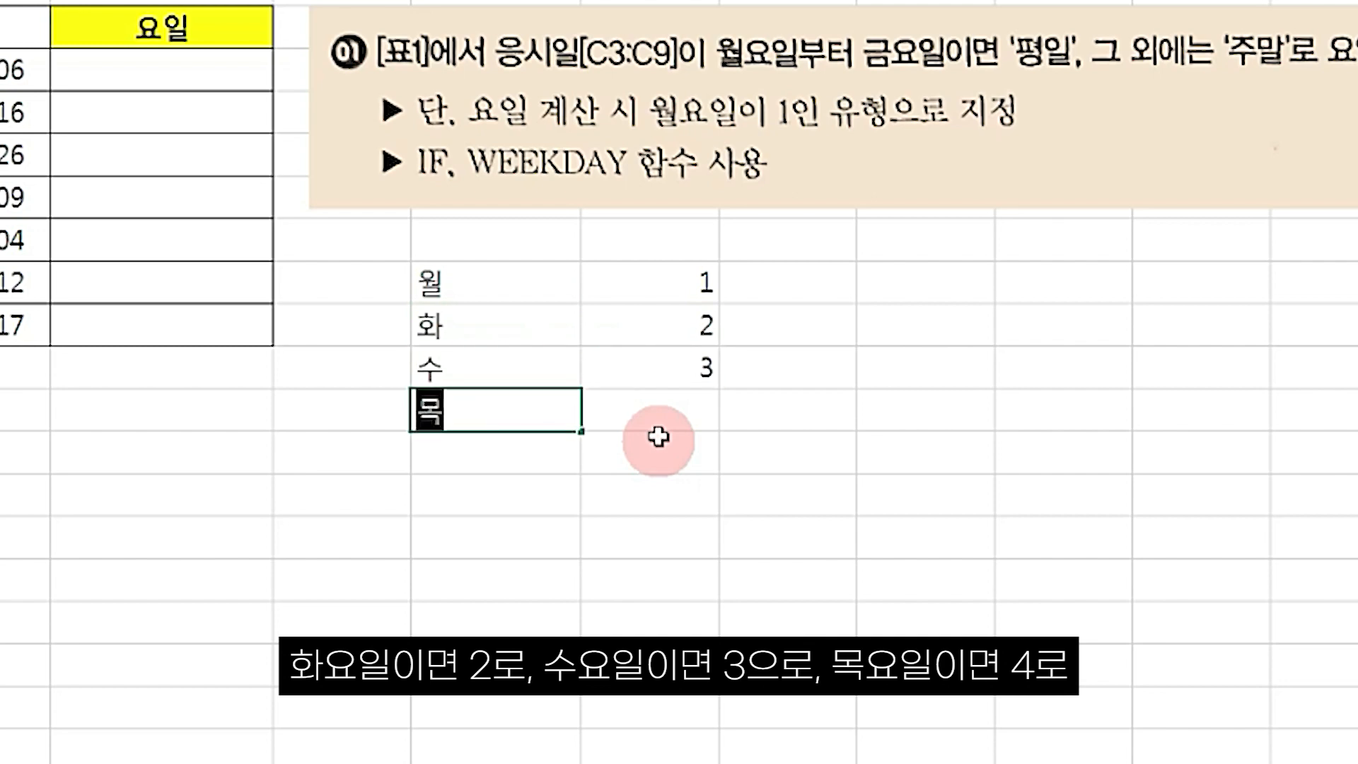
key("Tab")
type("4")
key("ctrl+Return")
key("Return")
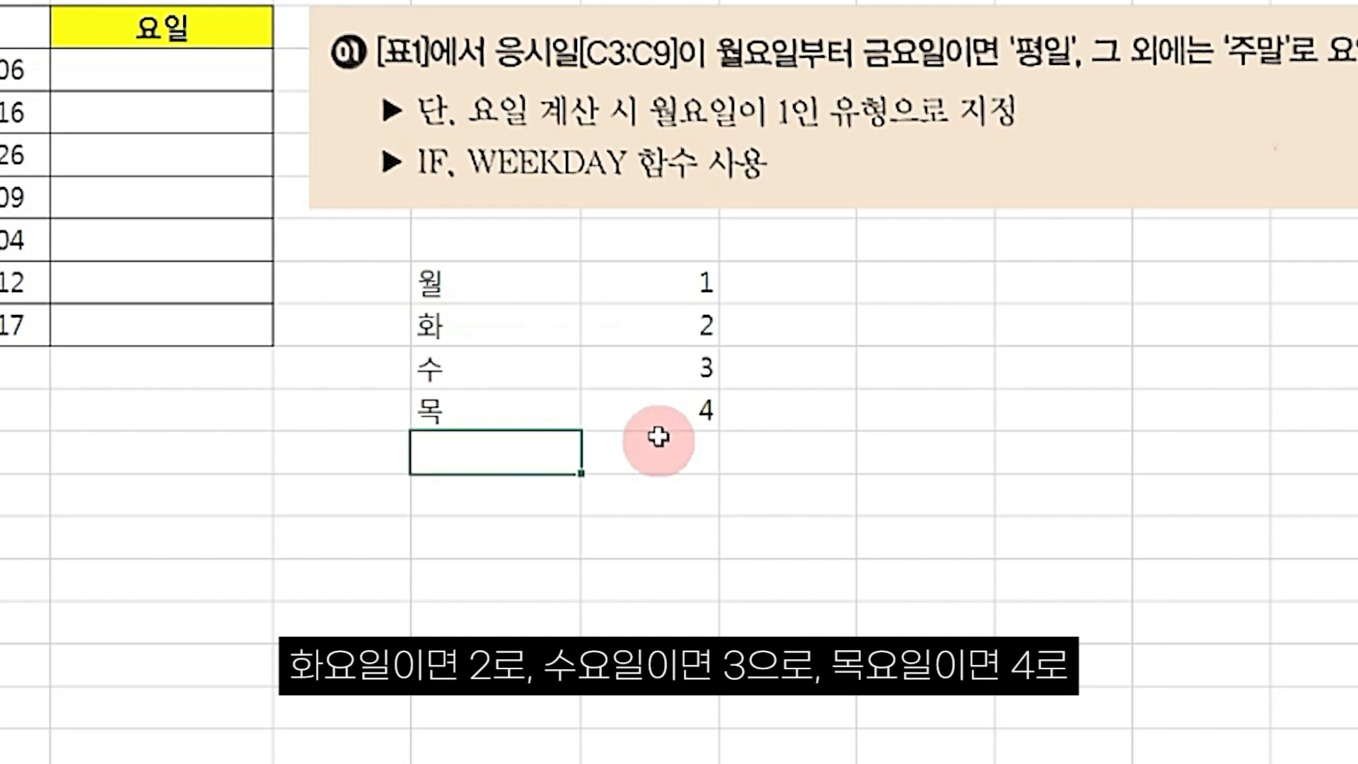
- Add 금 with 5 and 토 with 6 in the following rows of the weekday number list
type("금")
key("Tab")
type("5")
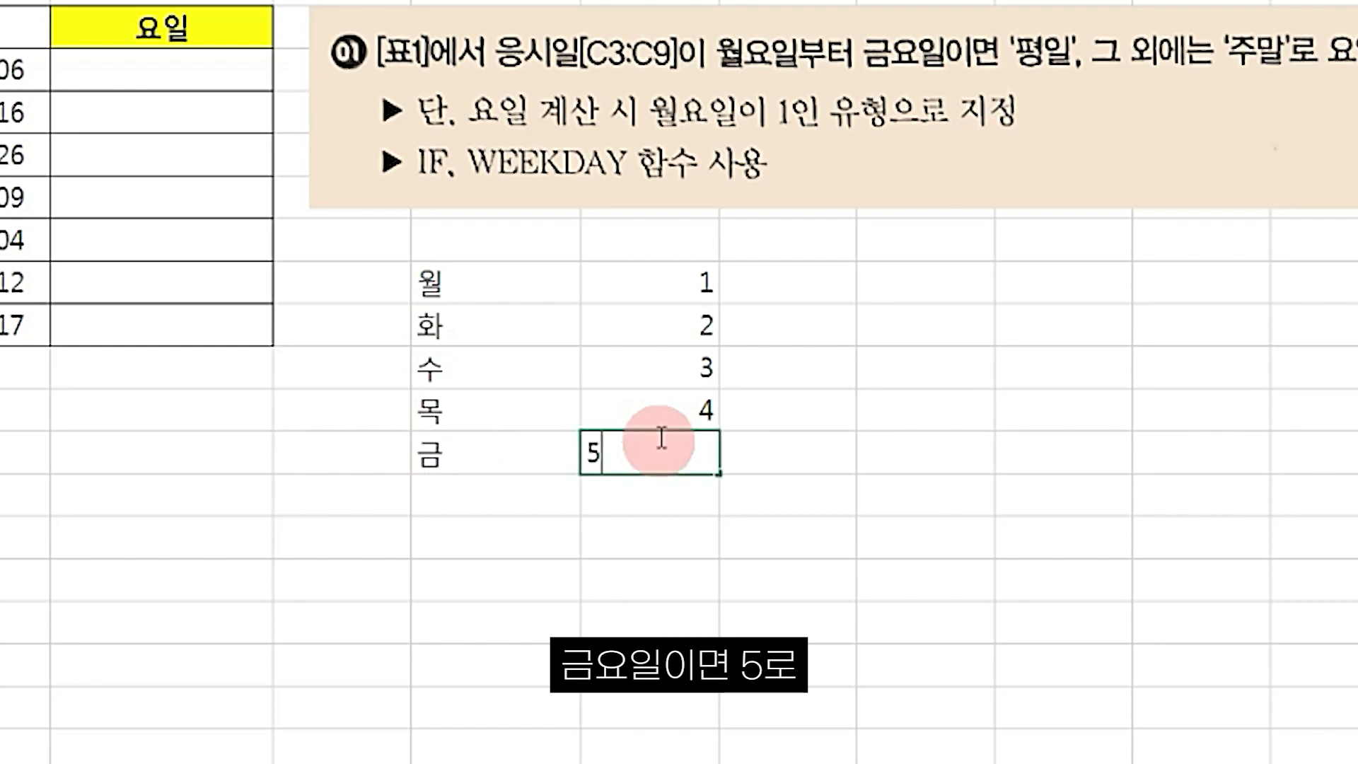
key("Return")
type("토")
key("Tab")
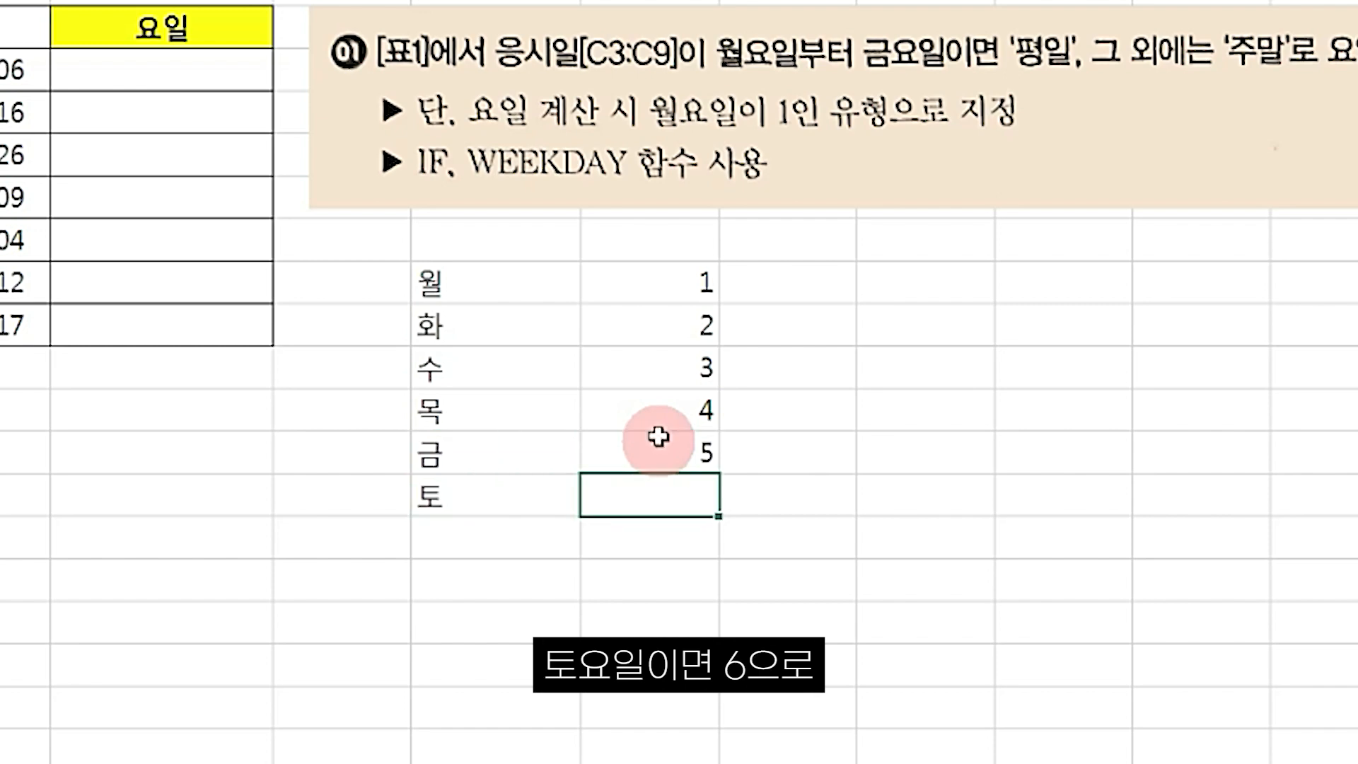
type("6")
key("Return")
- Finish the weekday number list with 일 and 7 in its last row
type("일")
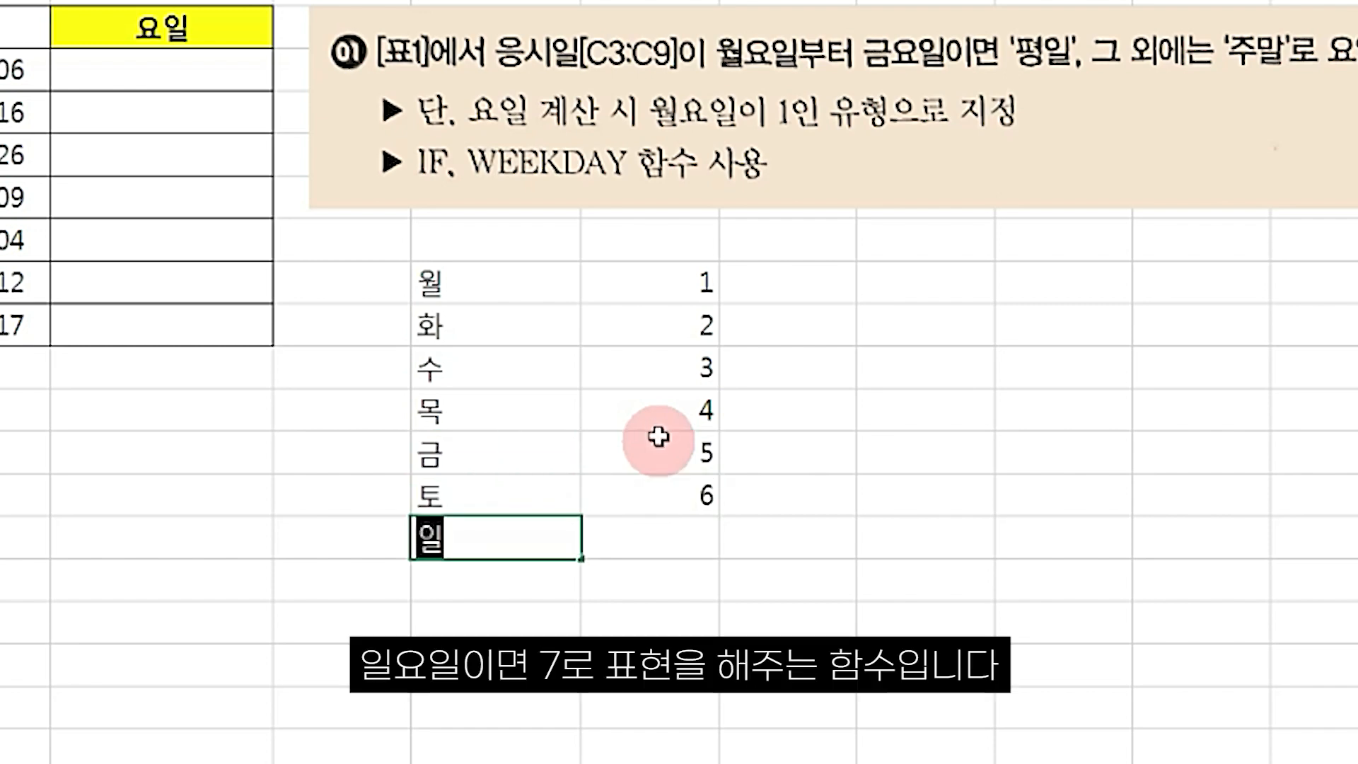
key("Tab")
type("7")
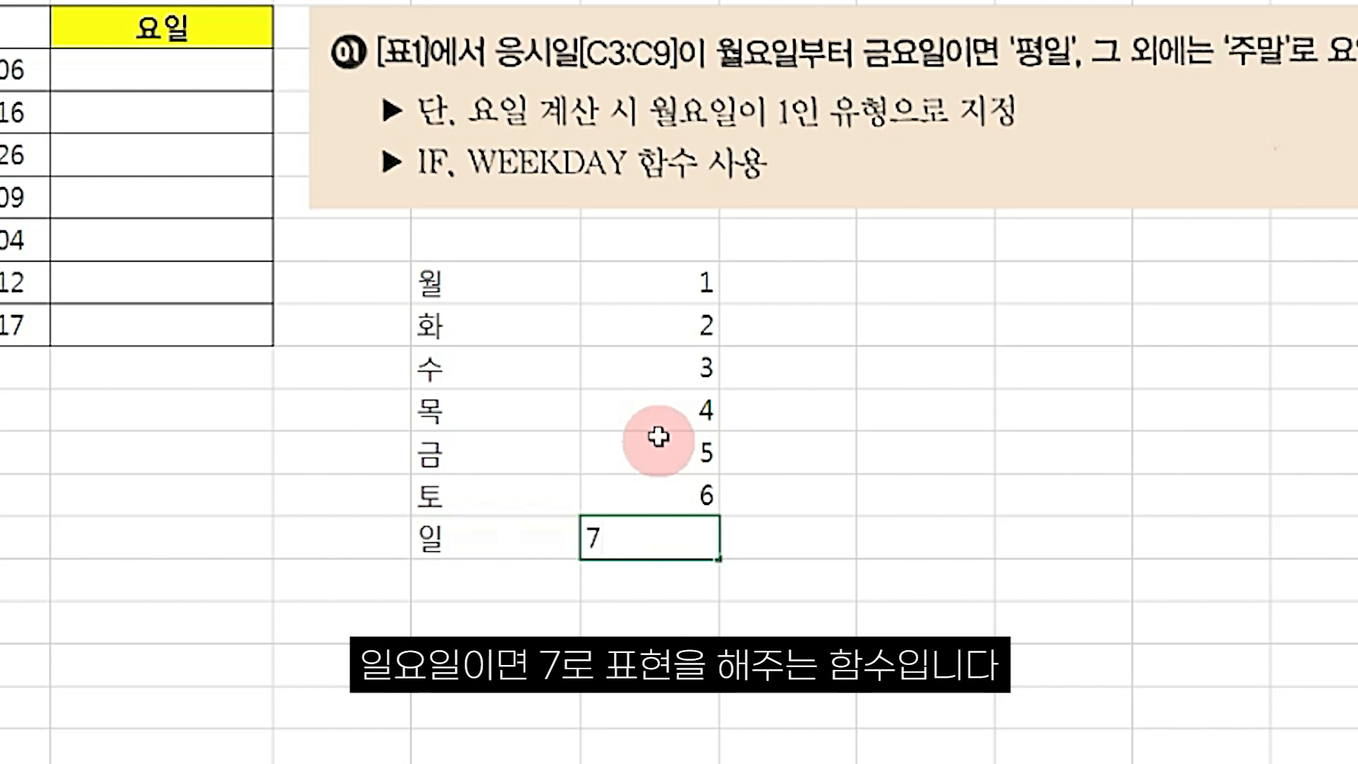
left_click(803, 467)
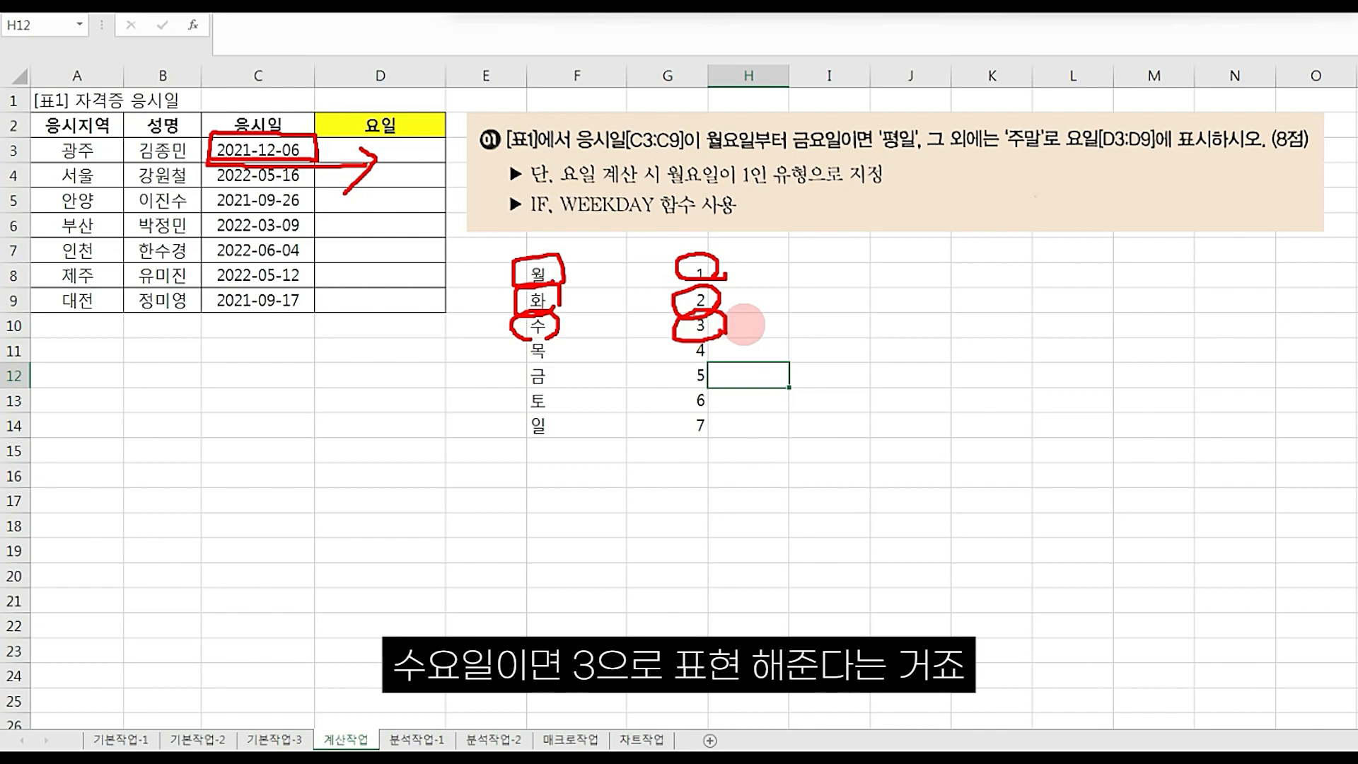
- Enter the sample date 2023-8-1 in F7, just above the weekday number list
left_click(585, 254)
type("2023-8-1")
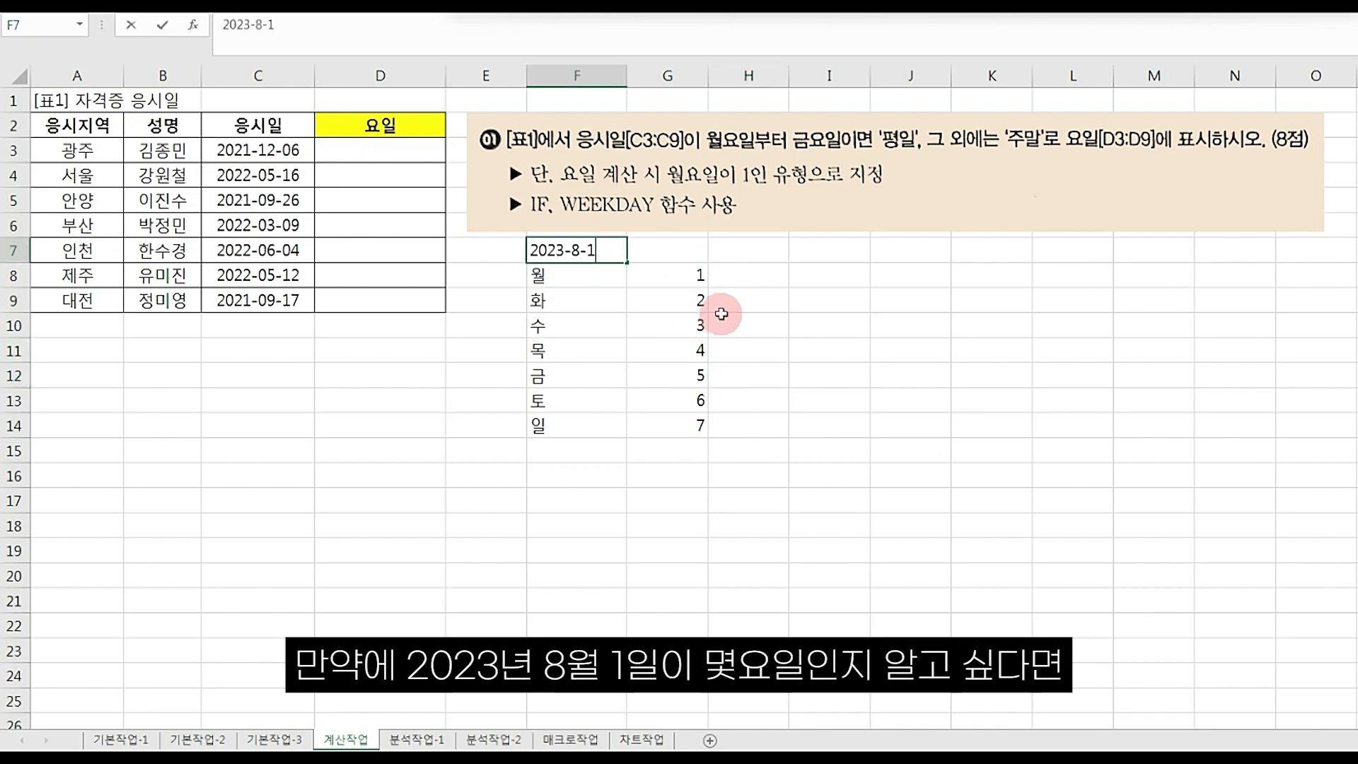
key("Tab")
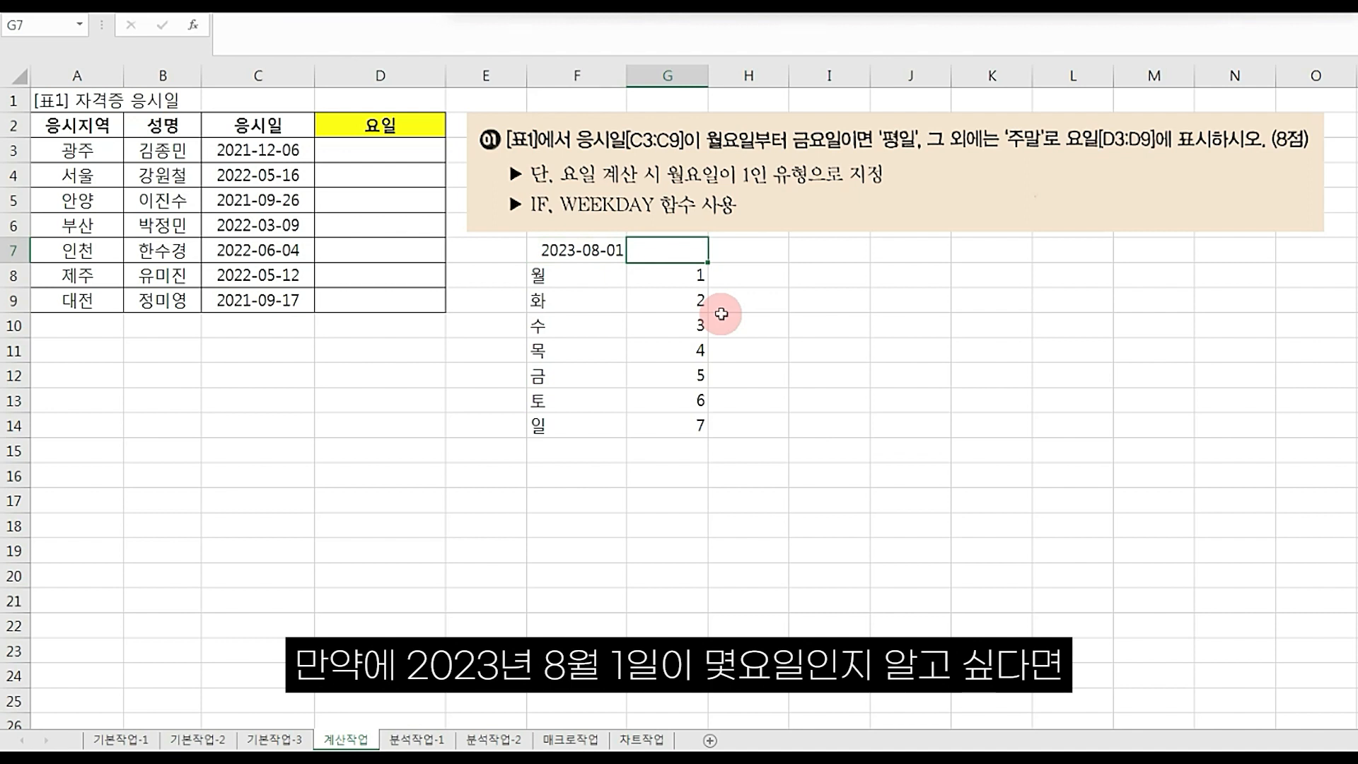
- Start a WEEKDAY formula in G7 with the date in F7 as its Serial_number
type("=we")
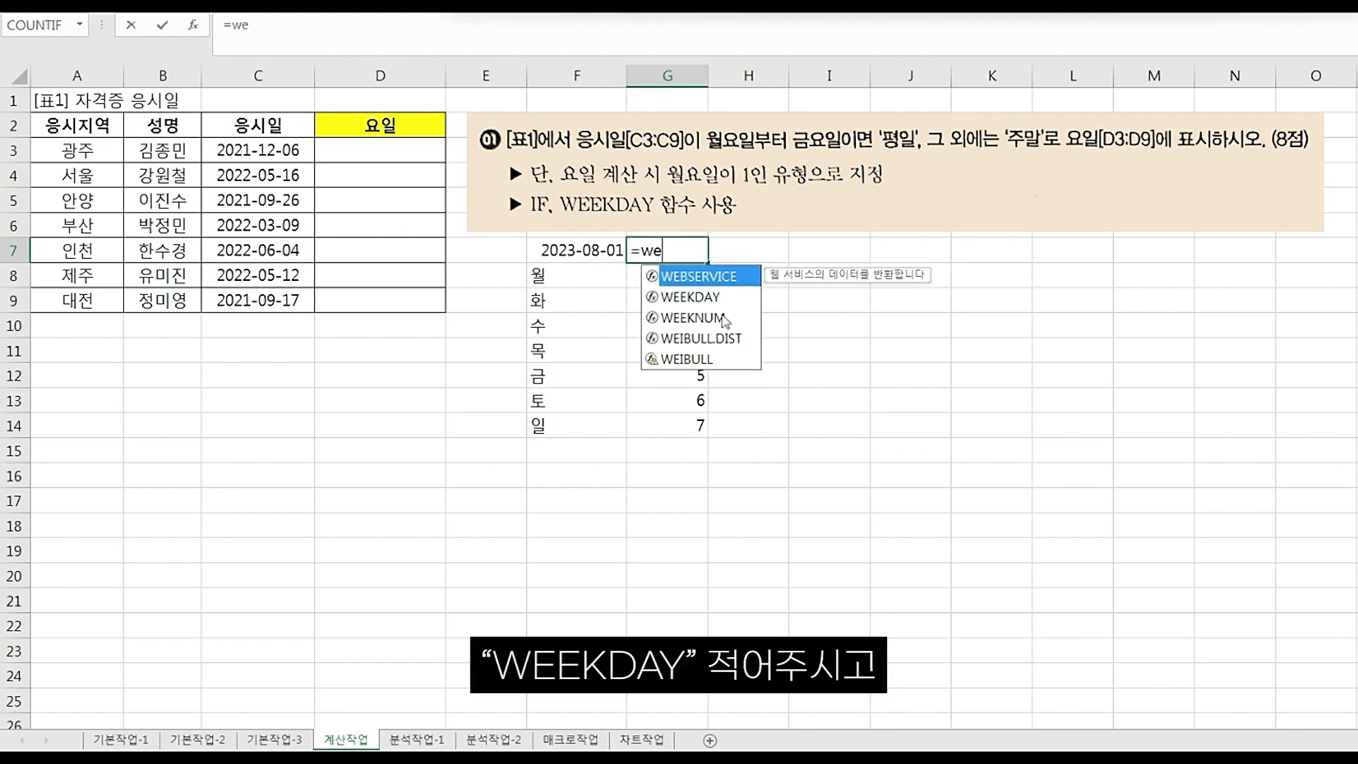
type("e")
key("Tab")
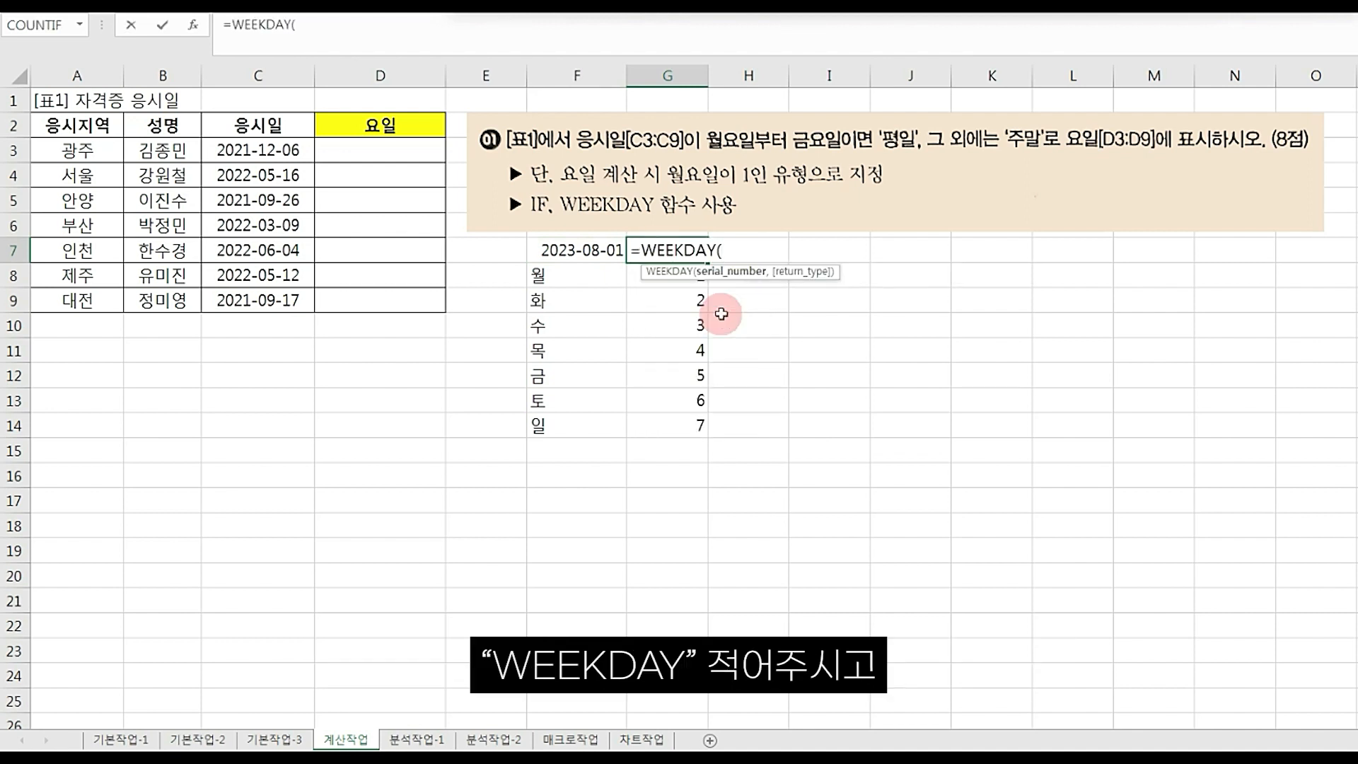
left_click(193, 25)
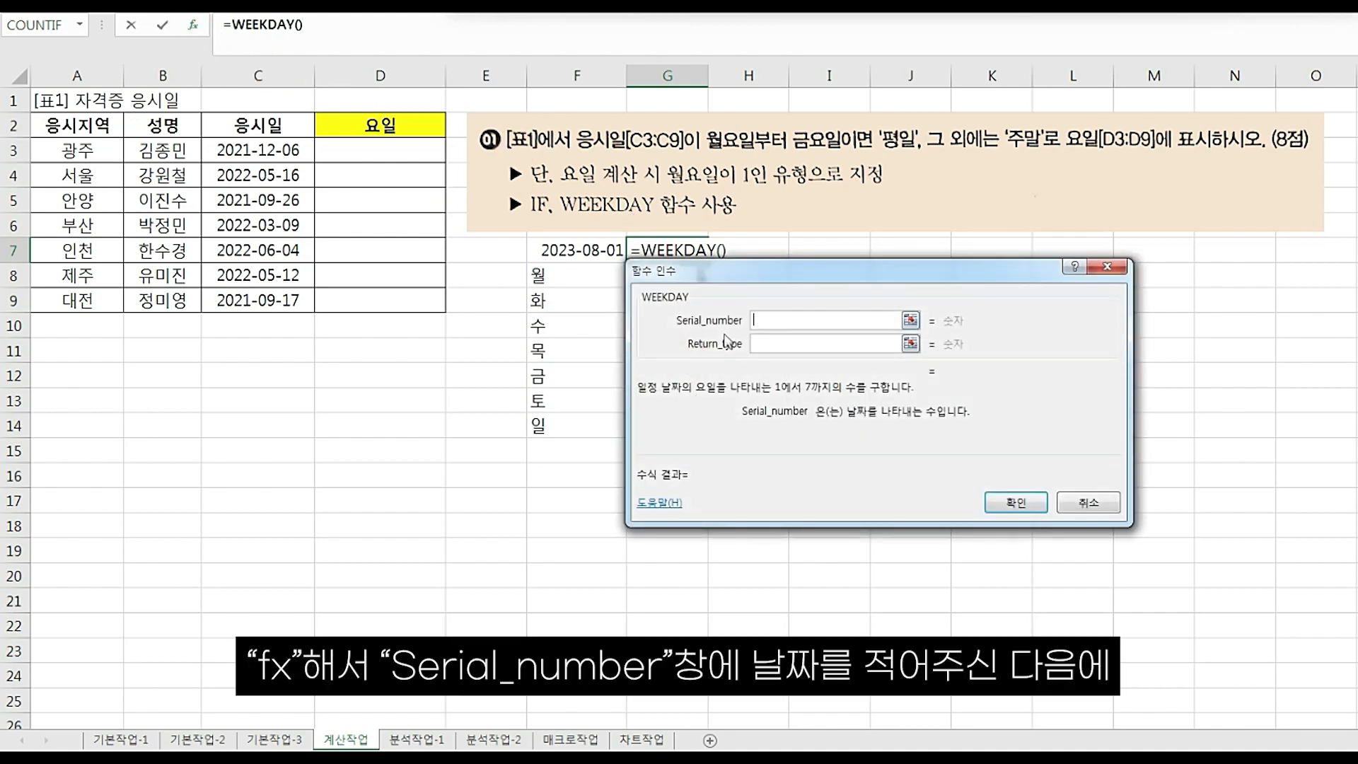
left_click(589, 252)
left_click(793, 345)
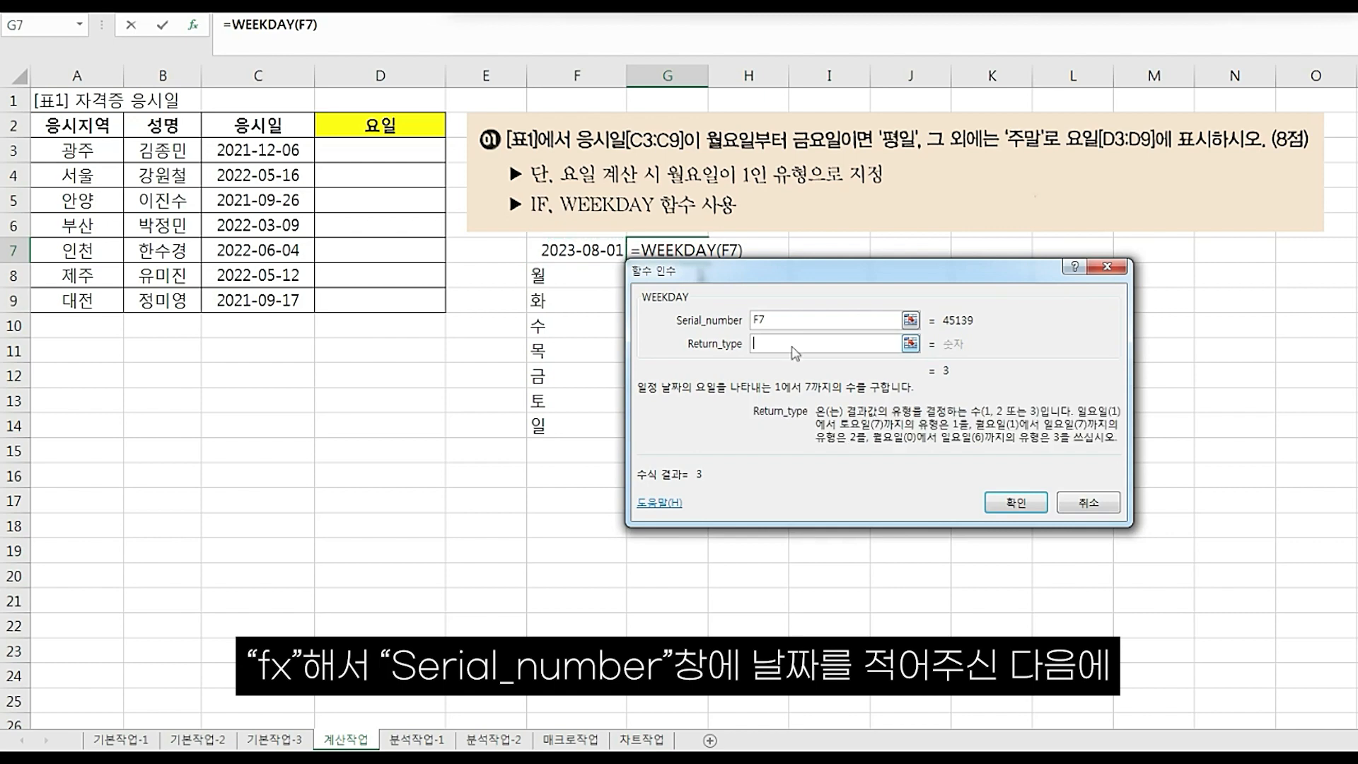
left_click_drag(793, 358, 1054, 364)
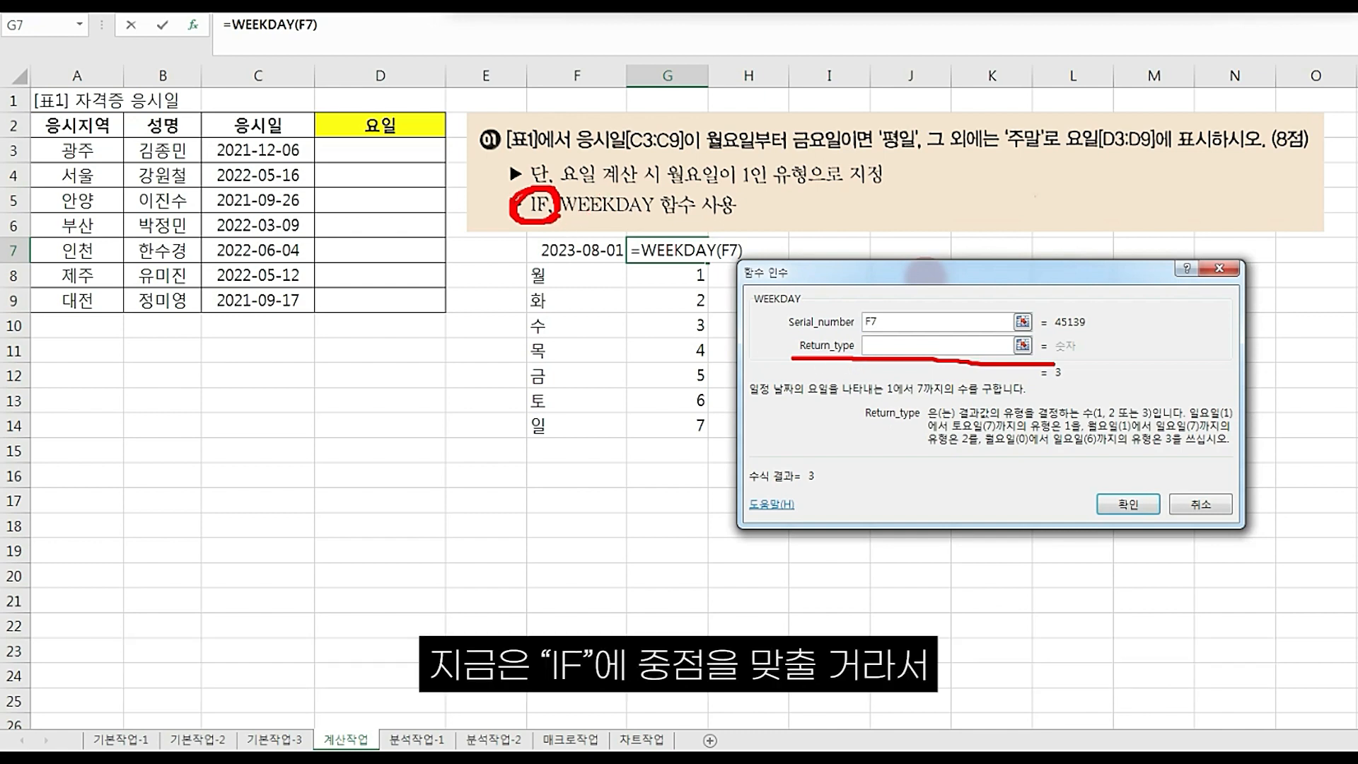
mouse_move(544, 222)
left_mouse_down()
mouse_move(508, 203)
mouse_move(551, 187)
left_mouse_up()
left_click_drag(676, 189, 887, 188)
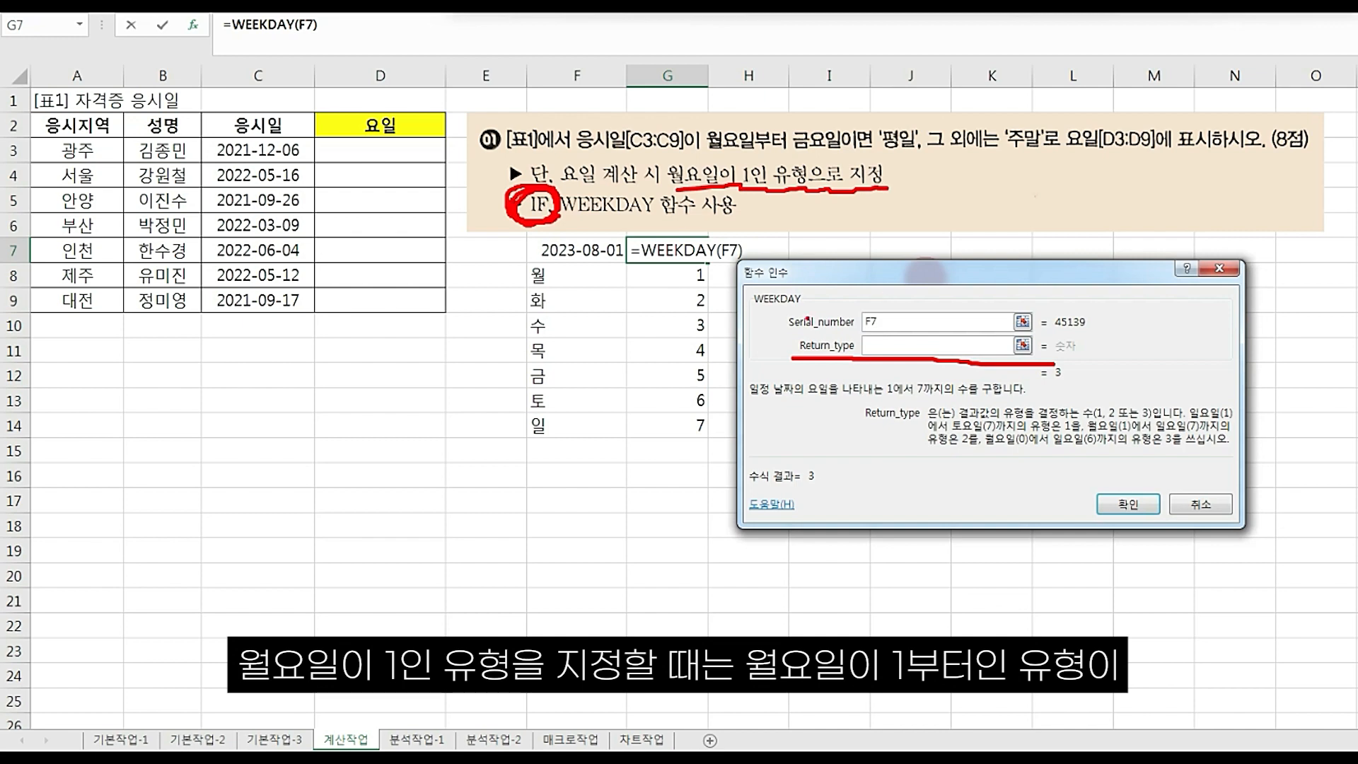
left_click_drag(543, 281, 732, 285)
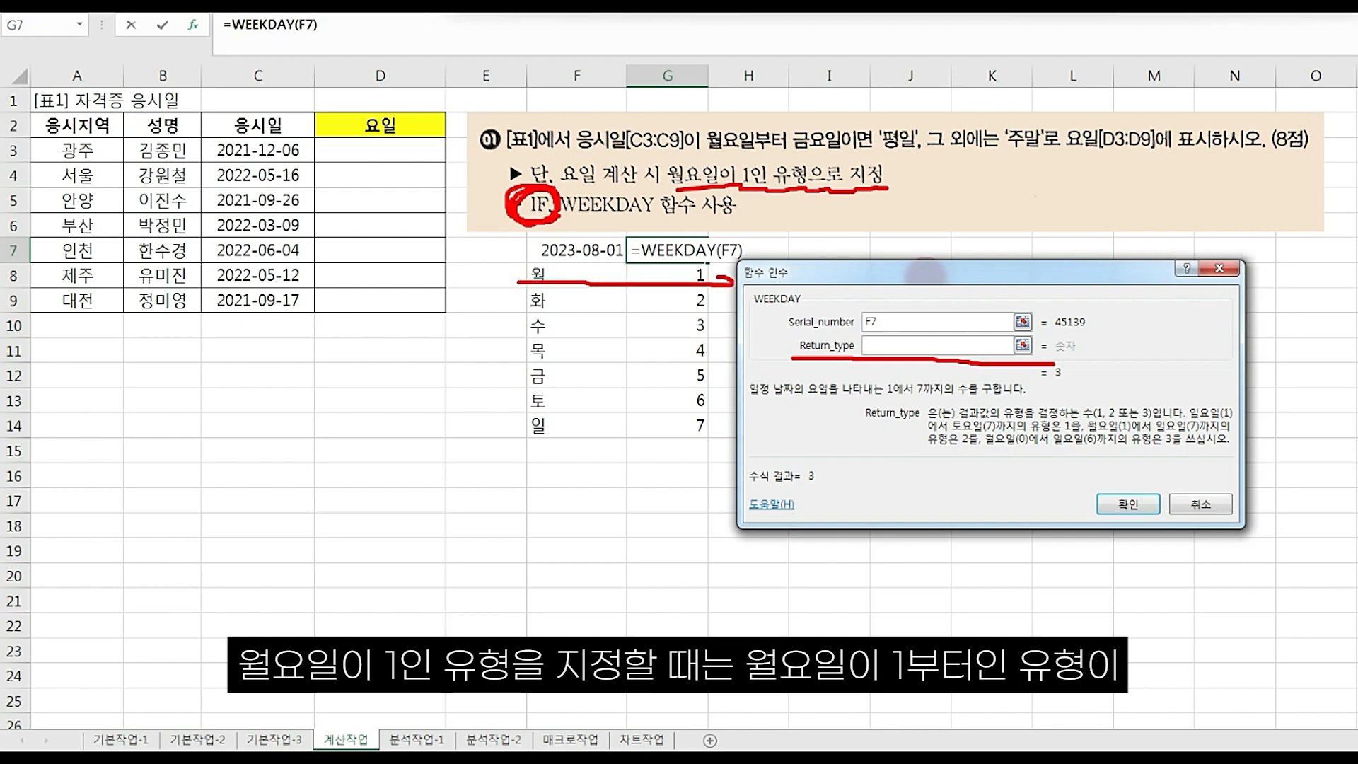
left_click_drag(865, 338, 889, 339)
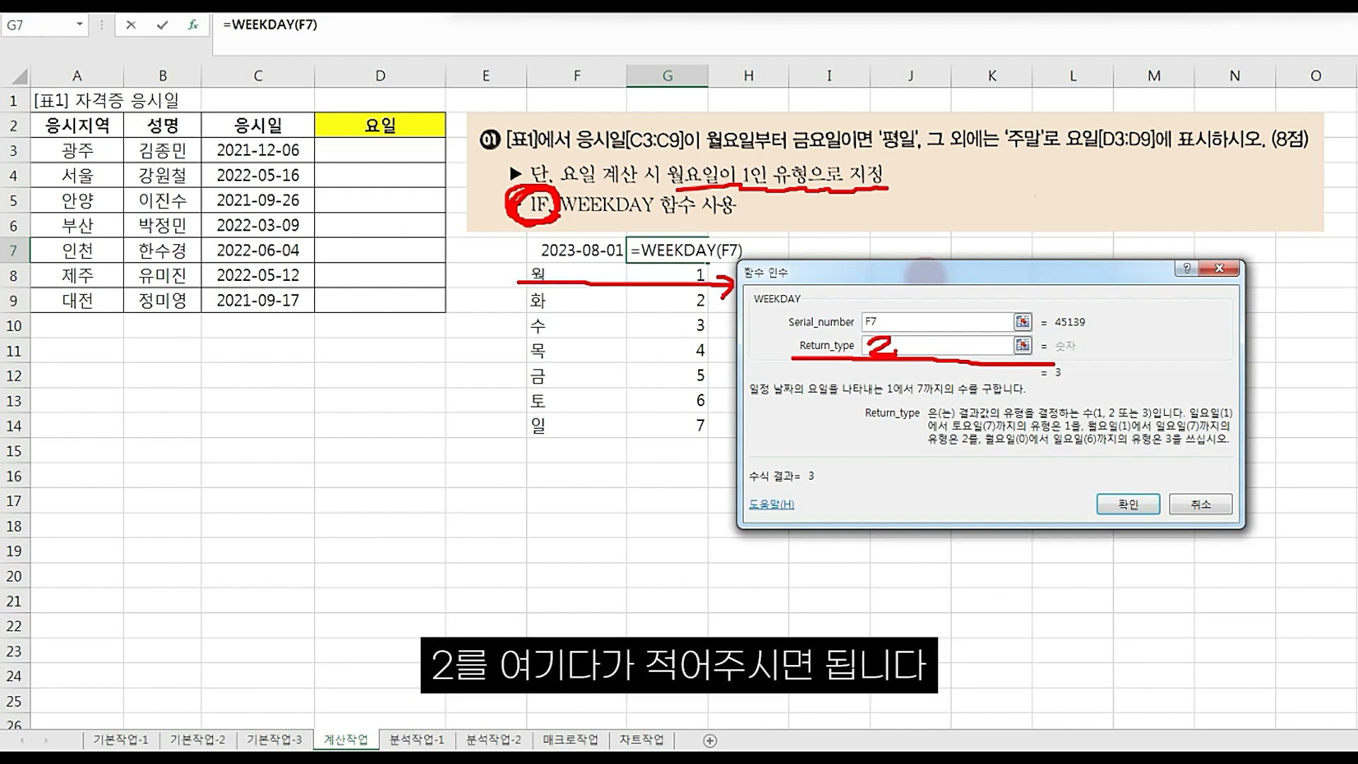
- Set the WEEKDAY Return_type to 2 and confirm the G7 formula
left_click(885, 345)
type("2")
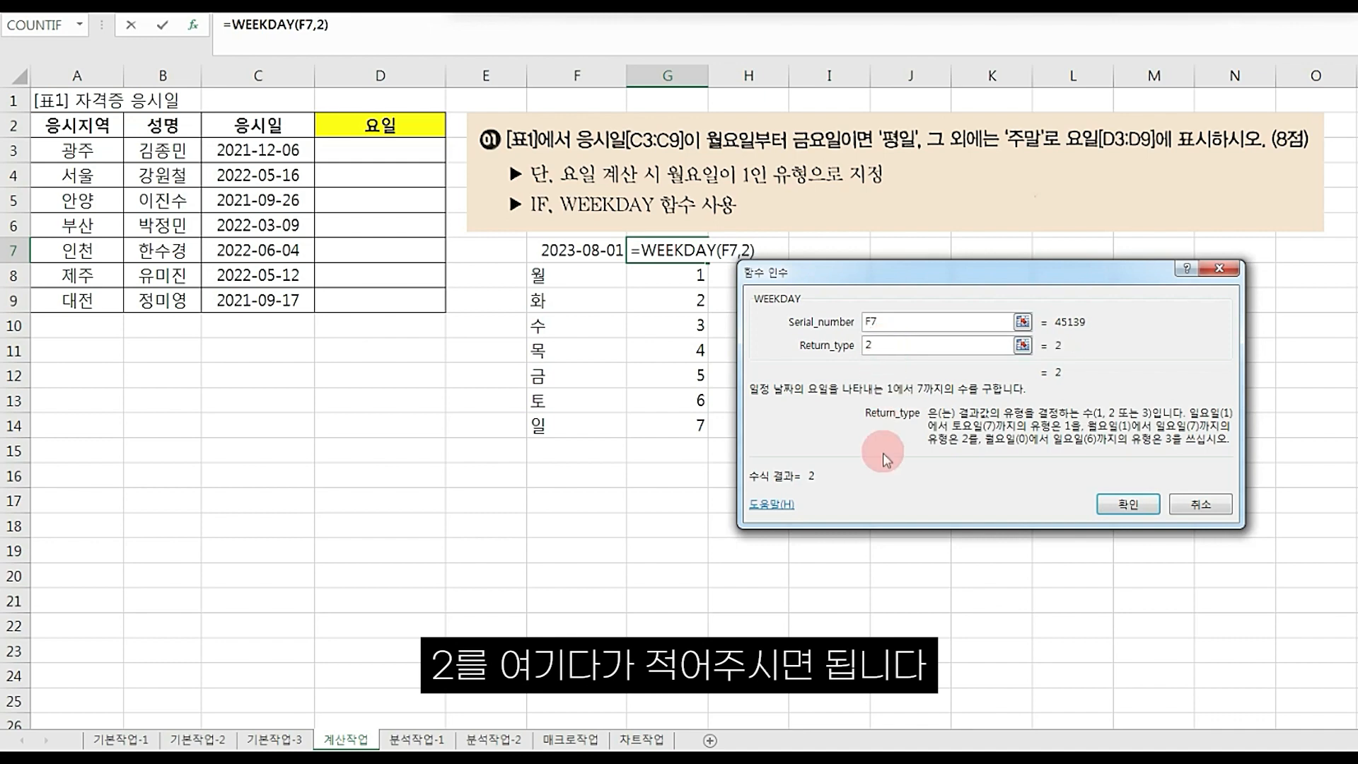
left_click(1129, 503)
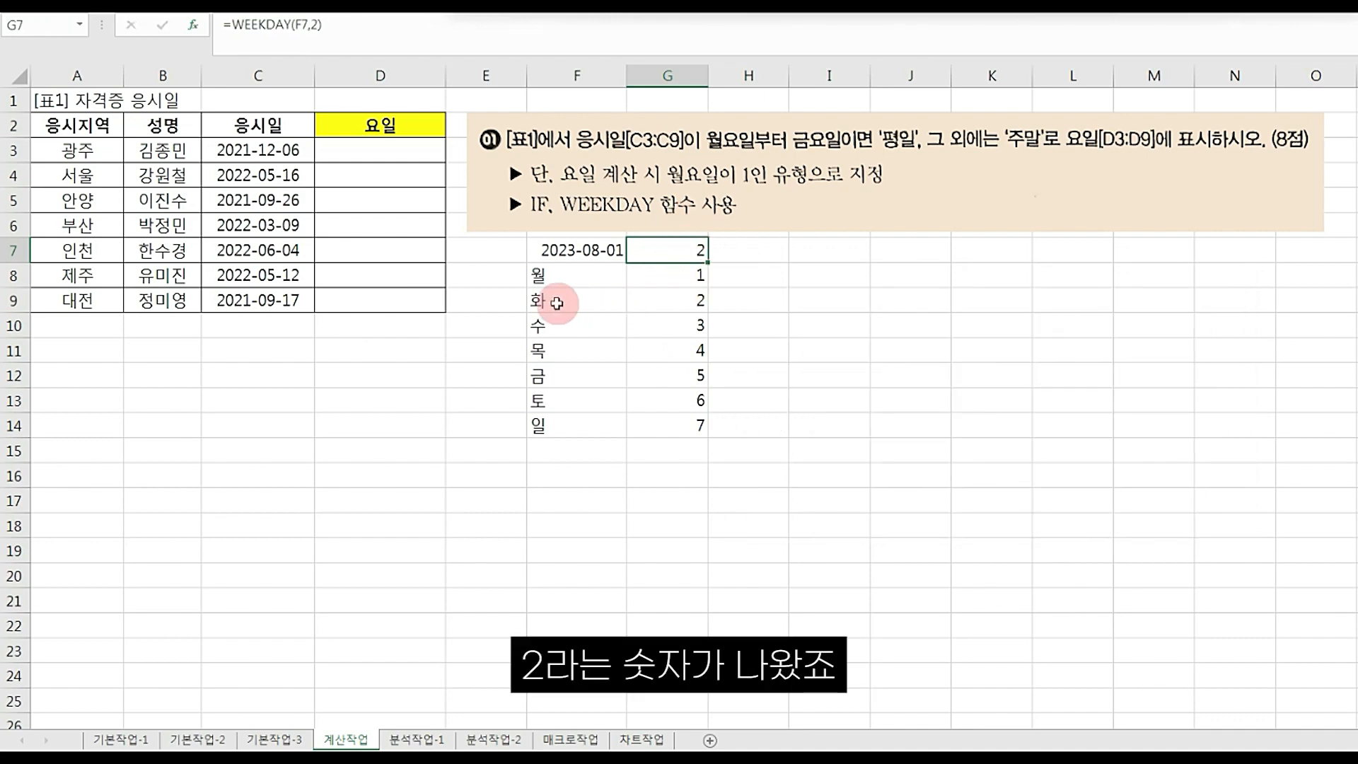
left_click_drag(557, 303, 668, 301)
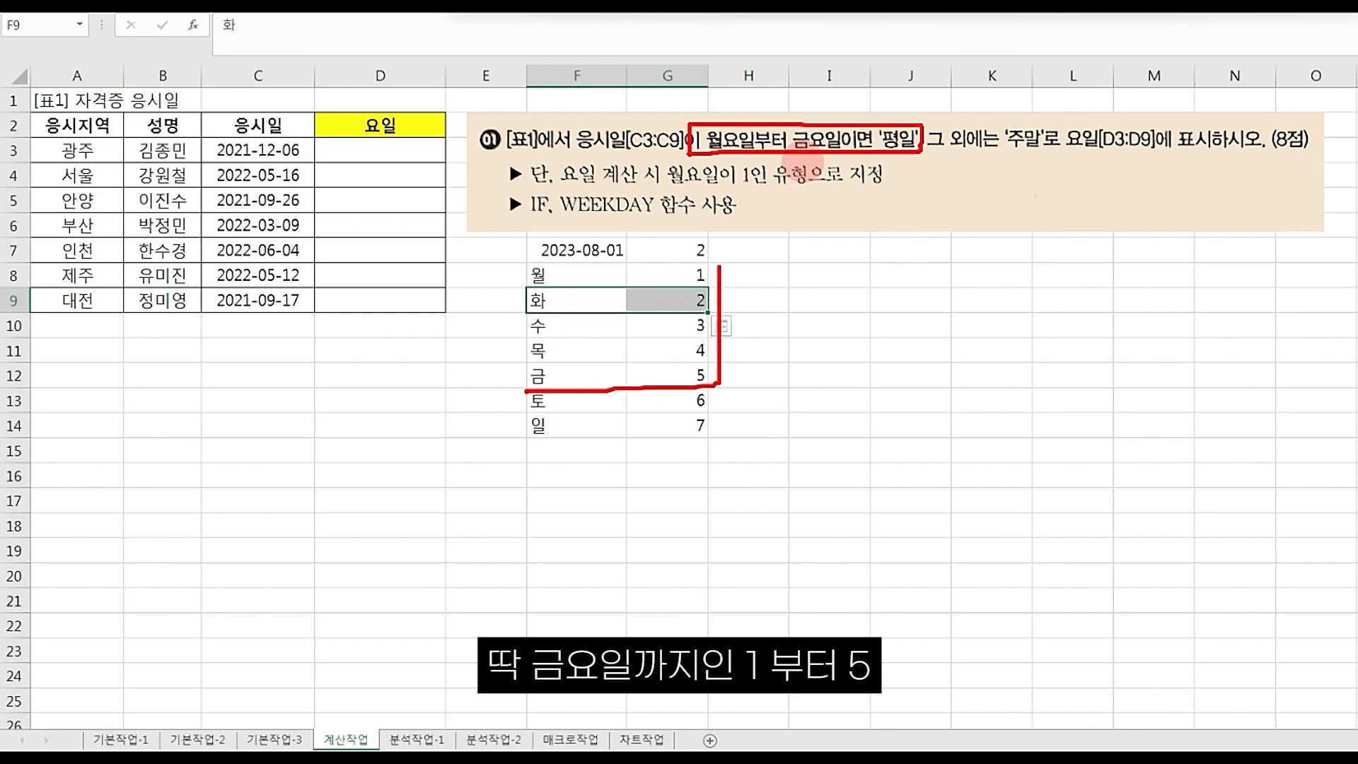
left_click_drag(747, 382, 779, 283)
left_click_drag(764, 310, 807, 281)
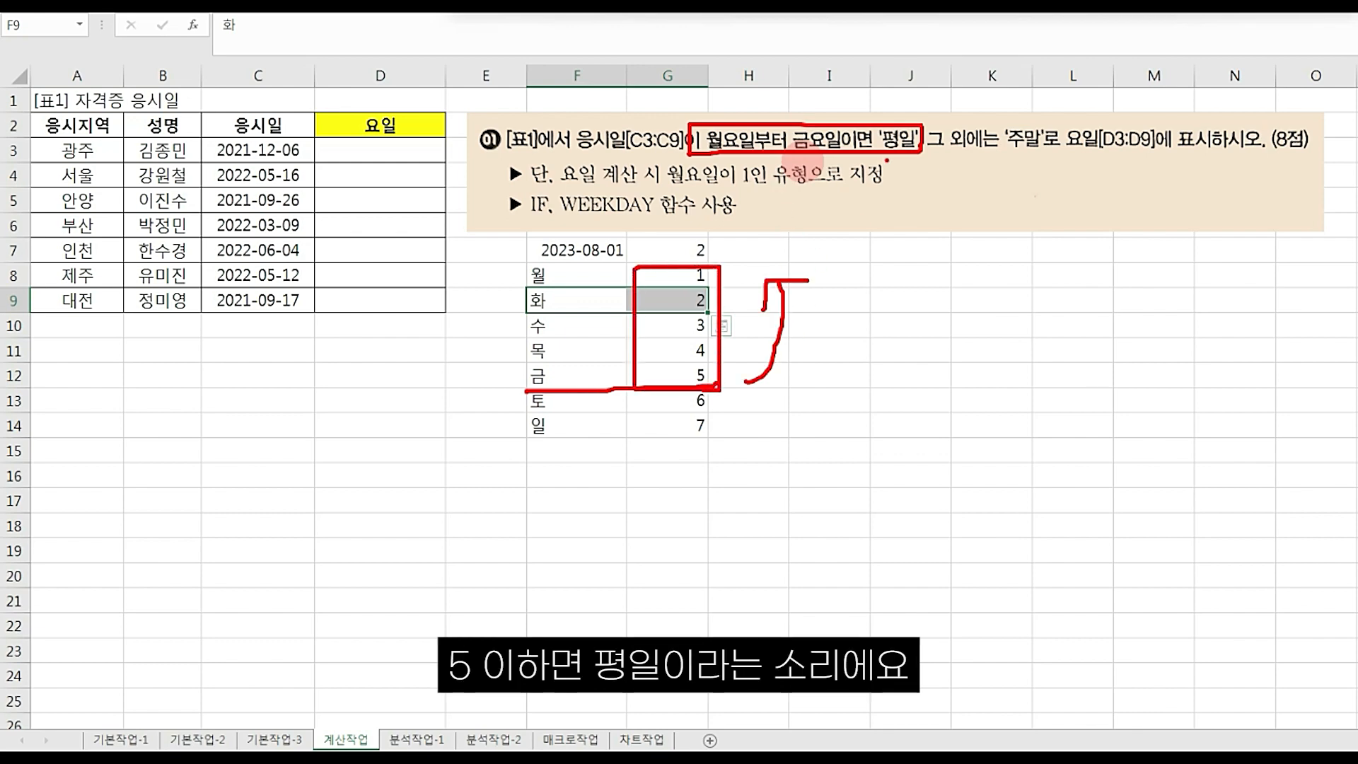
mouse_move(887, 160)
left_mouse_down()
mouse_move(912, 112)
mouse_move(897, 170)
left_mouse_up()
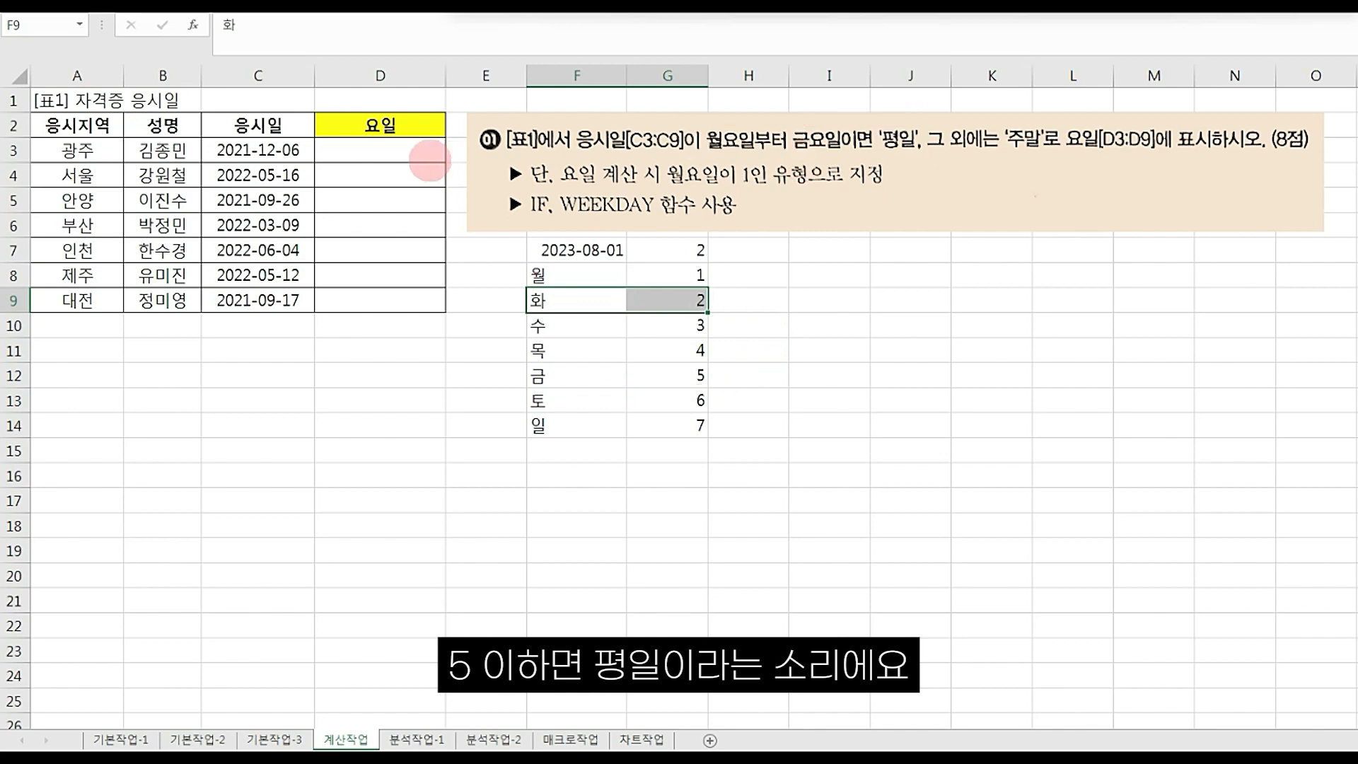
- Start an IF formula in D3 of the 요일 column with a nested weekday() as its logical test
left_click(399, 150)
type("=IF(")
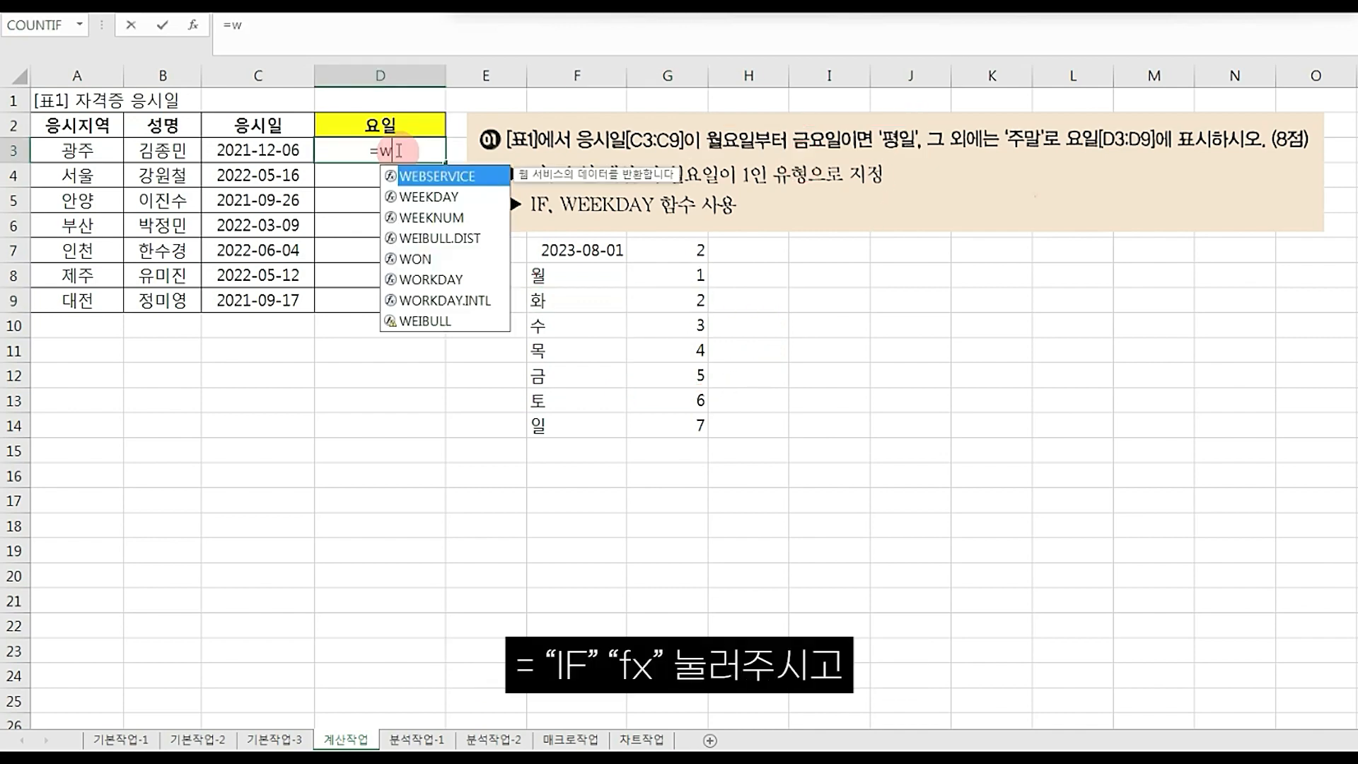
left_click(192, 25)
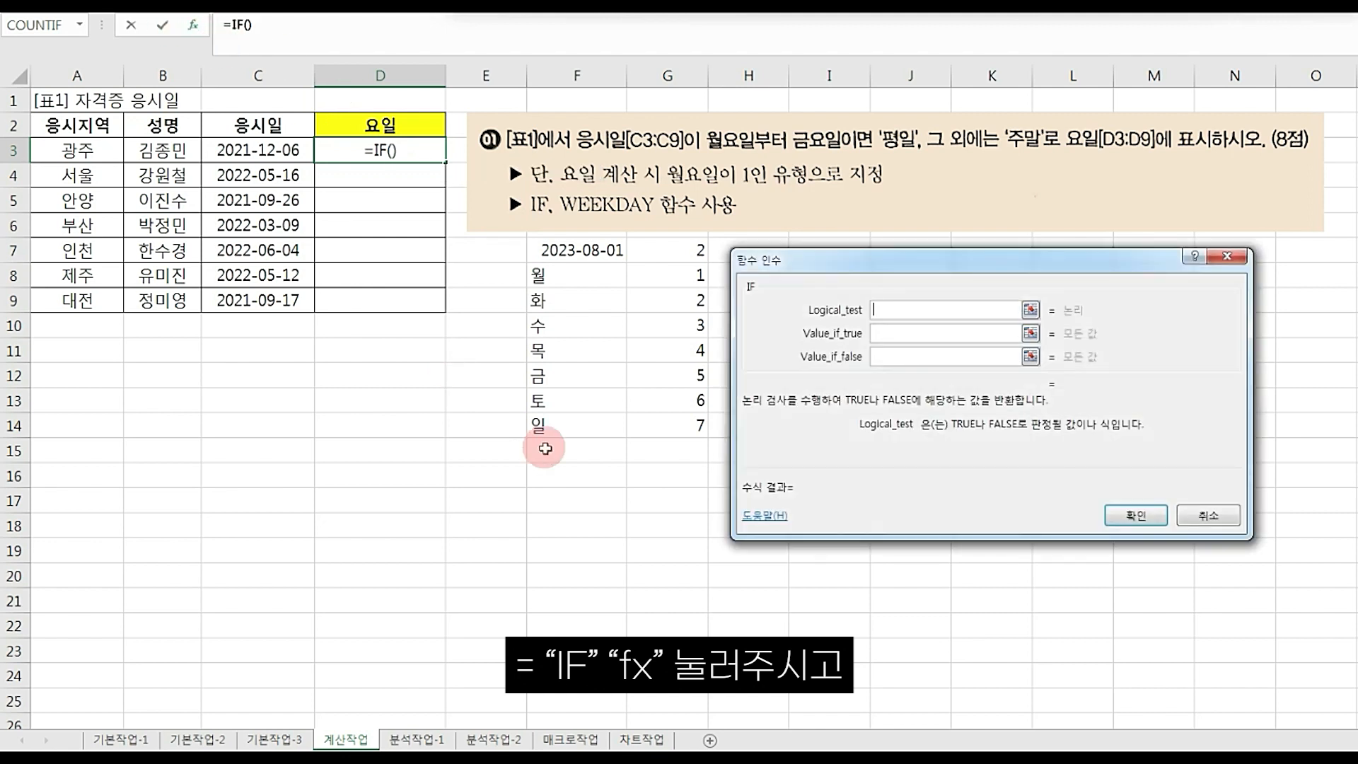
type("weekda")
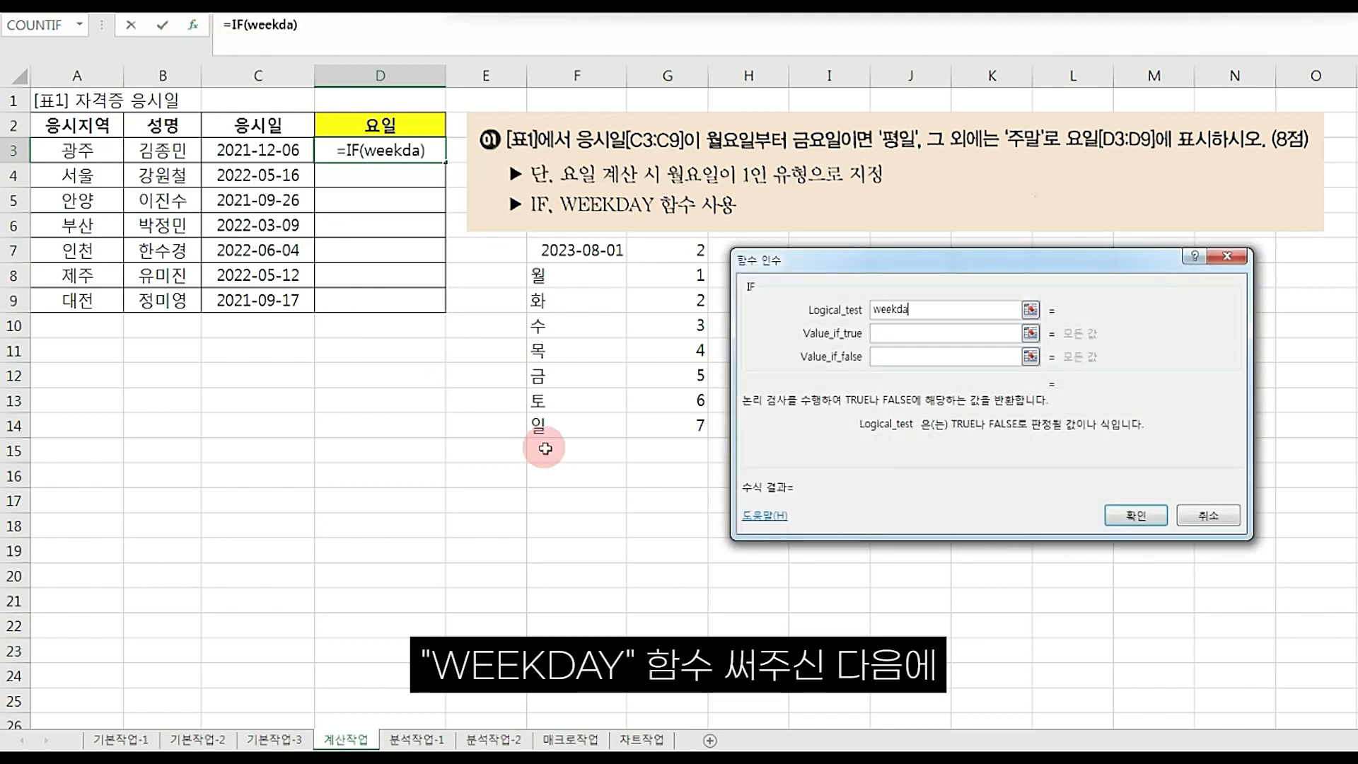
type("y()")
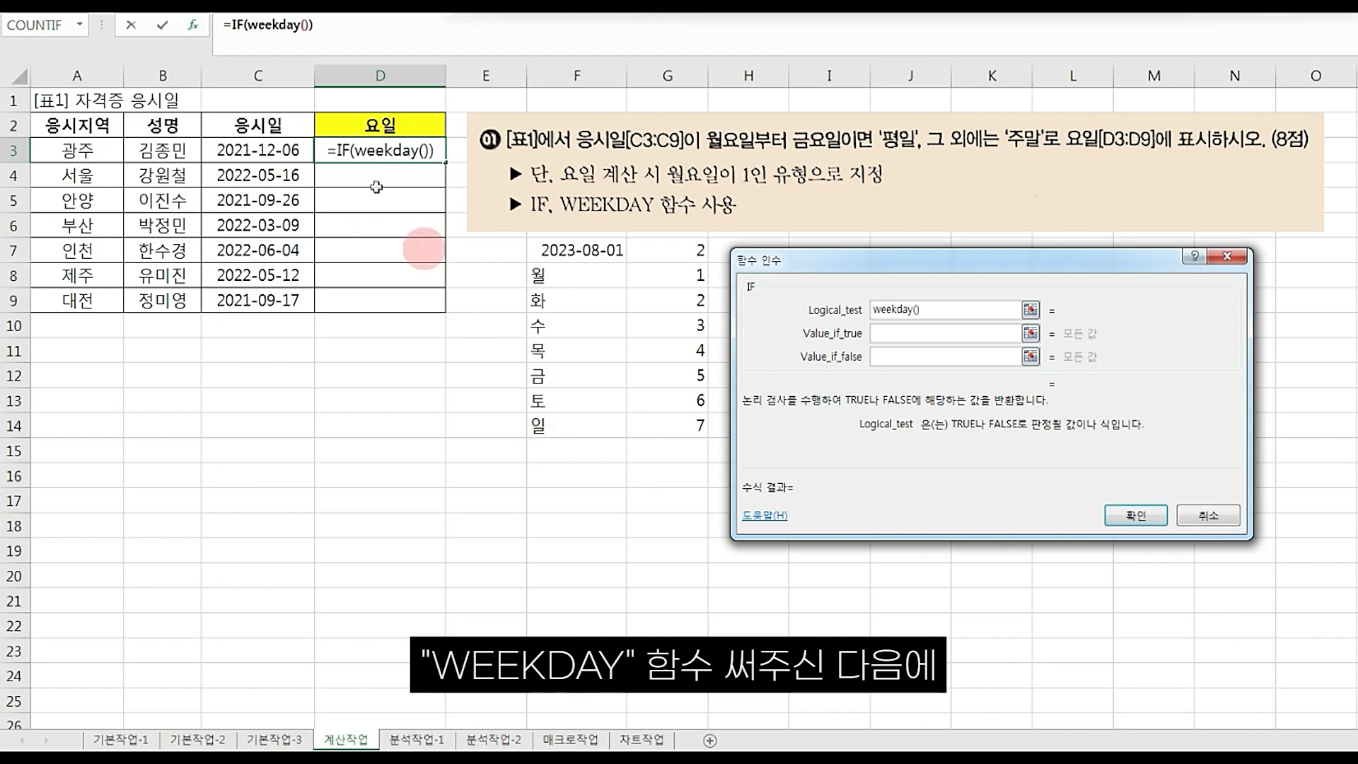
- Set the nested WEEKDAY arguments to the exam date C3 and return type 2
left_click(294, 34)
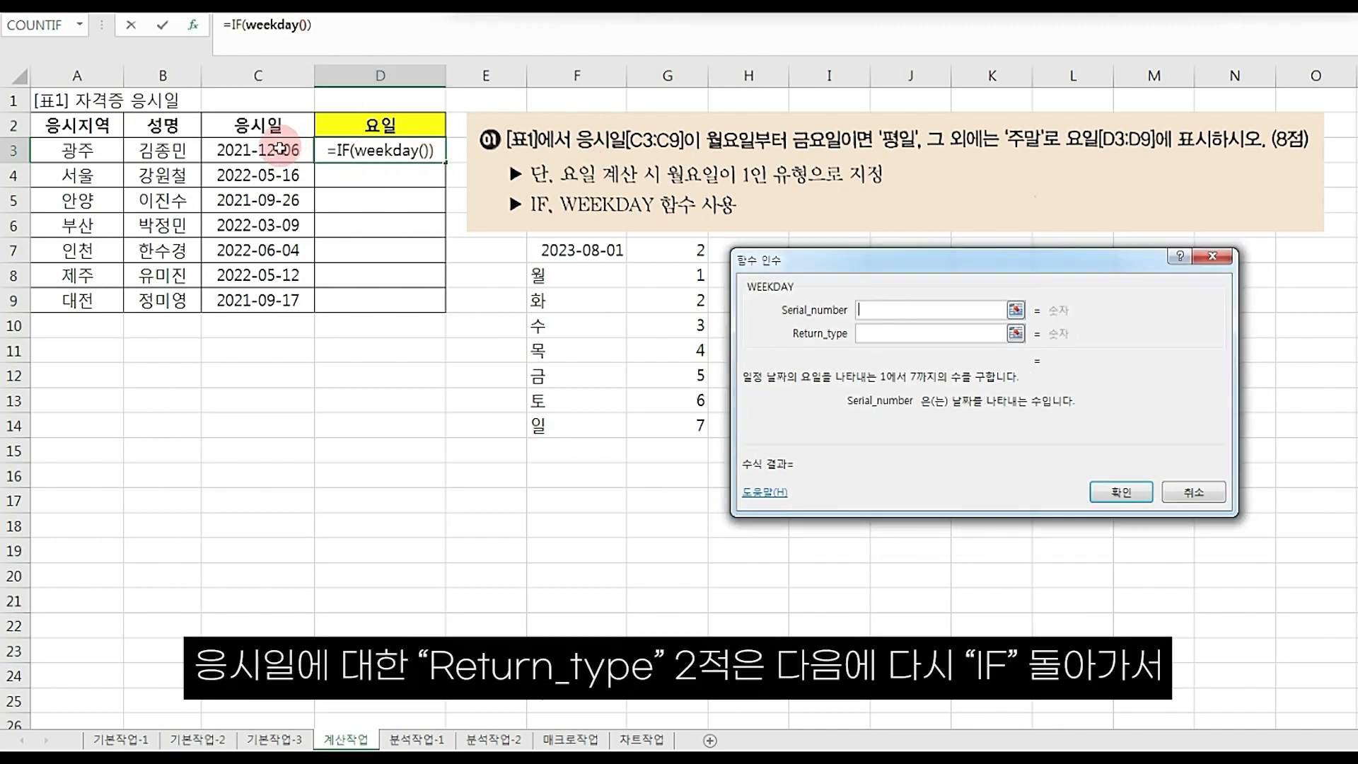
left_click(258, 150)
left_click(880, 332)
type("2")
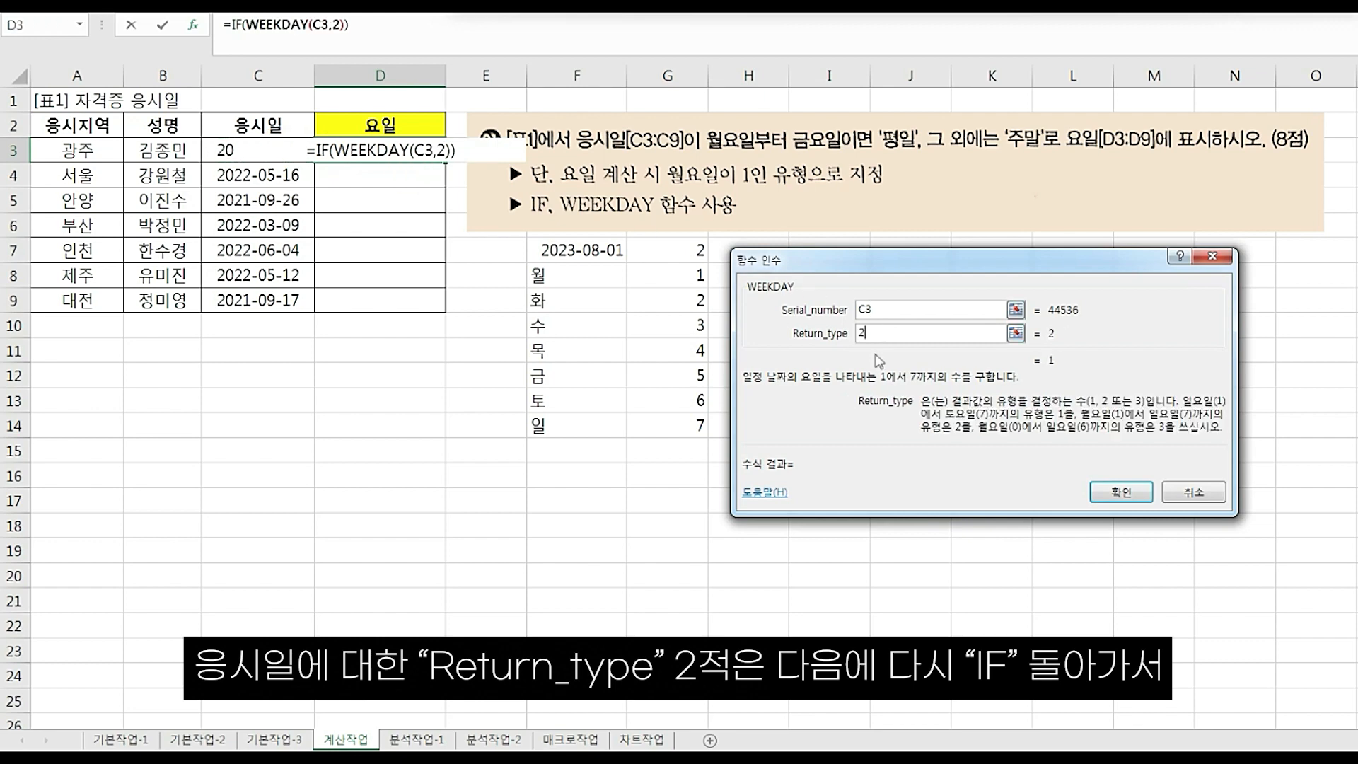
- Return to the IF arguments and complete the logical test as WEEKDAY(C3,2)<=5
left_click(255, 32)
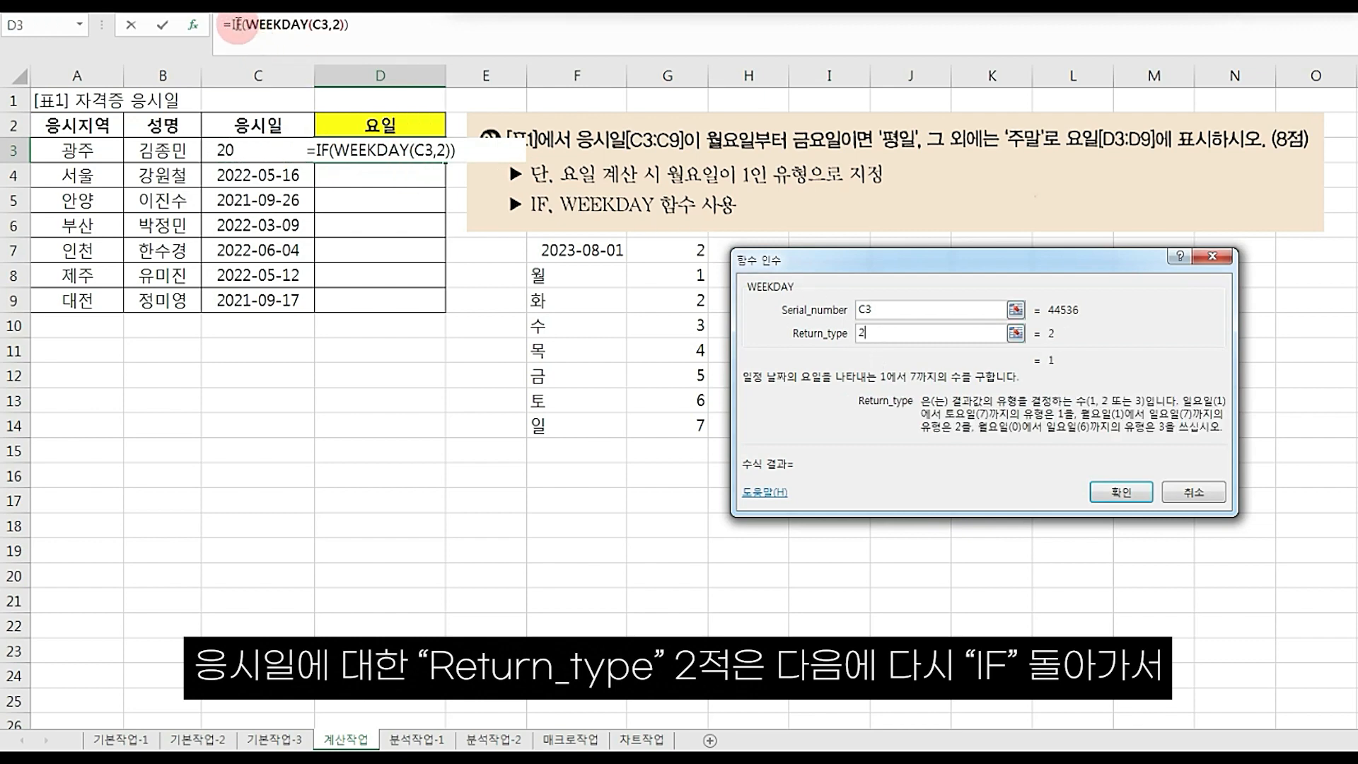
left_click(975, 303)
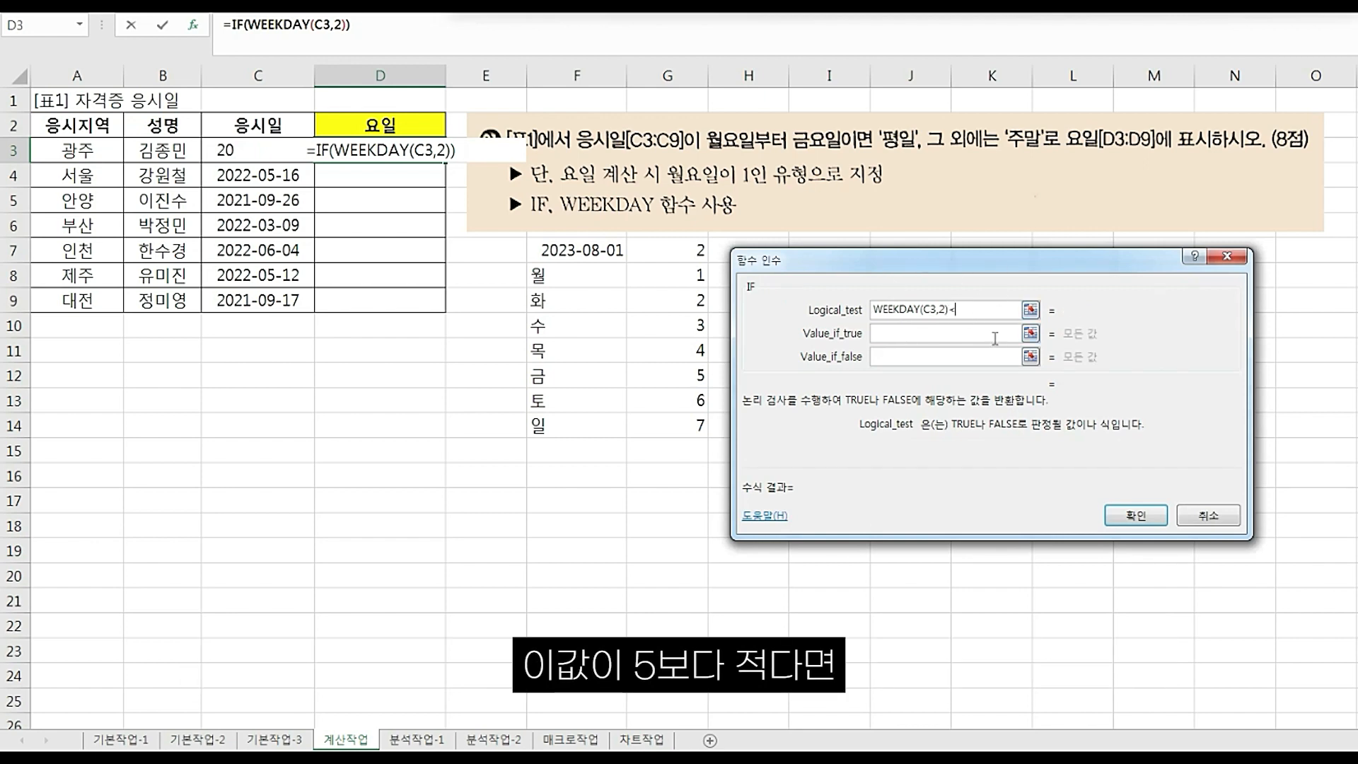
type("<=5")
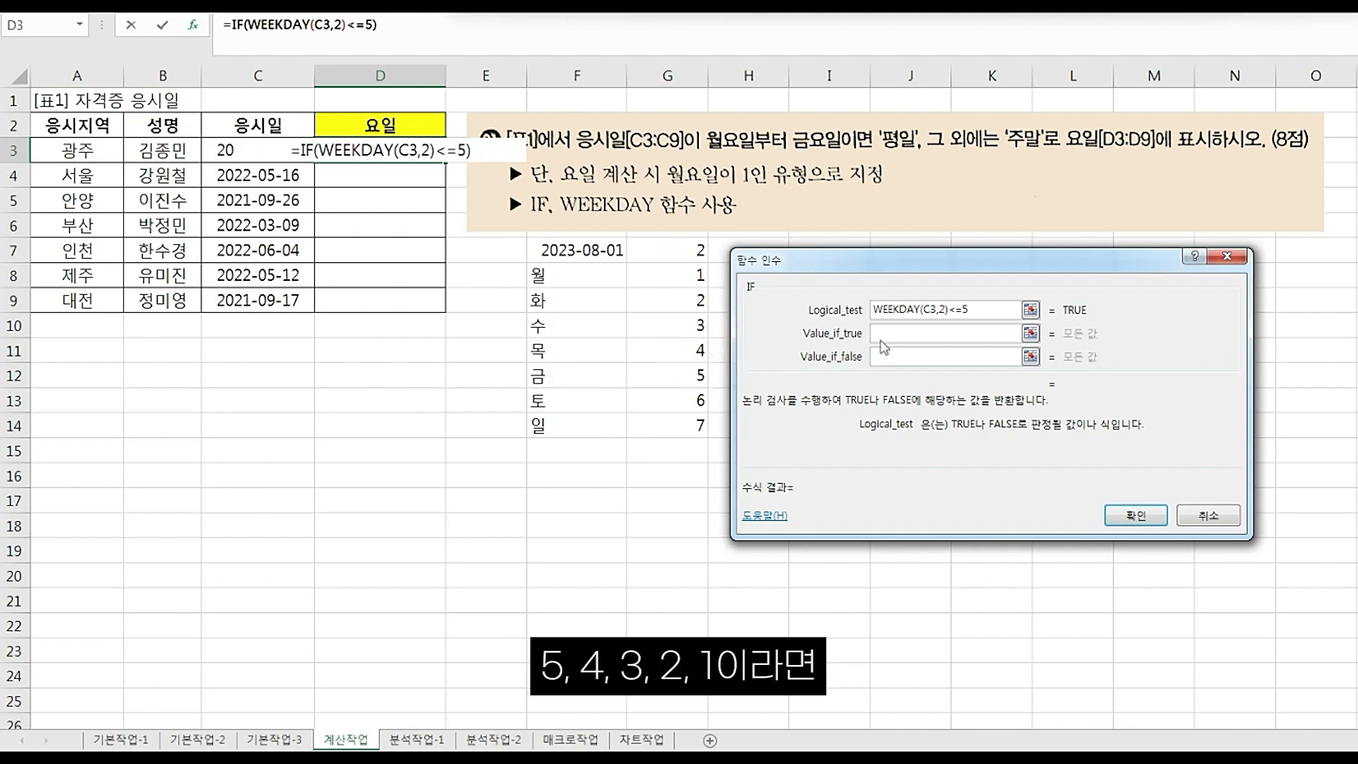
- Set the IF's true value to 평일 and its false value to 주말
left_click(887, 334)
type("평일")
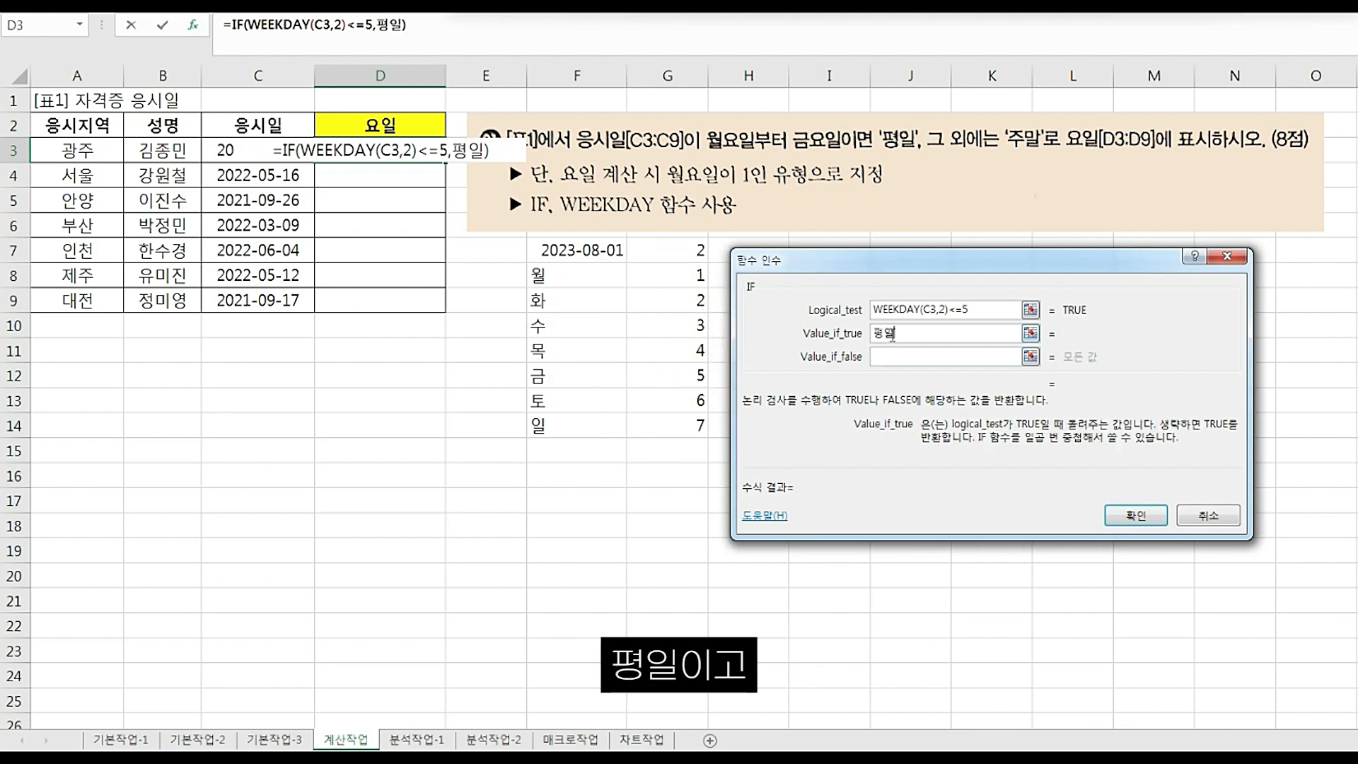
key("Tab")
type("주말")
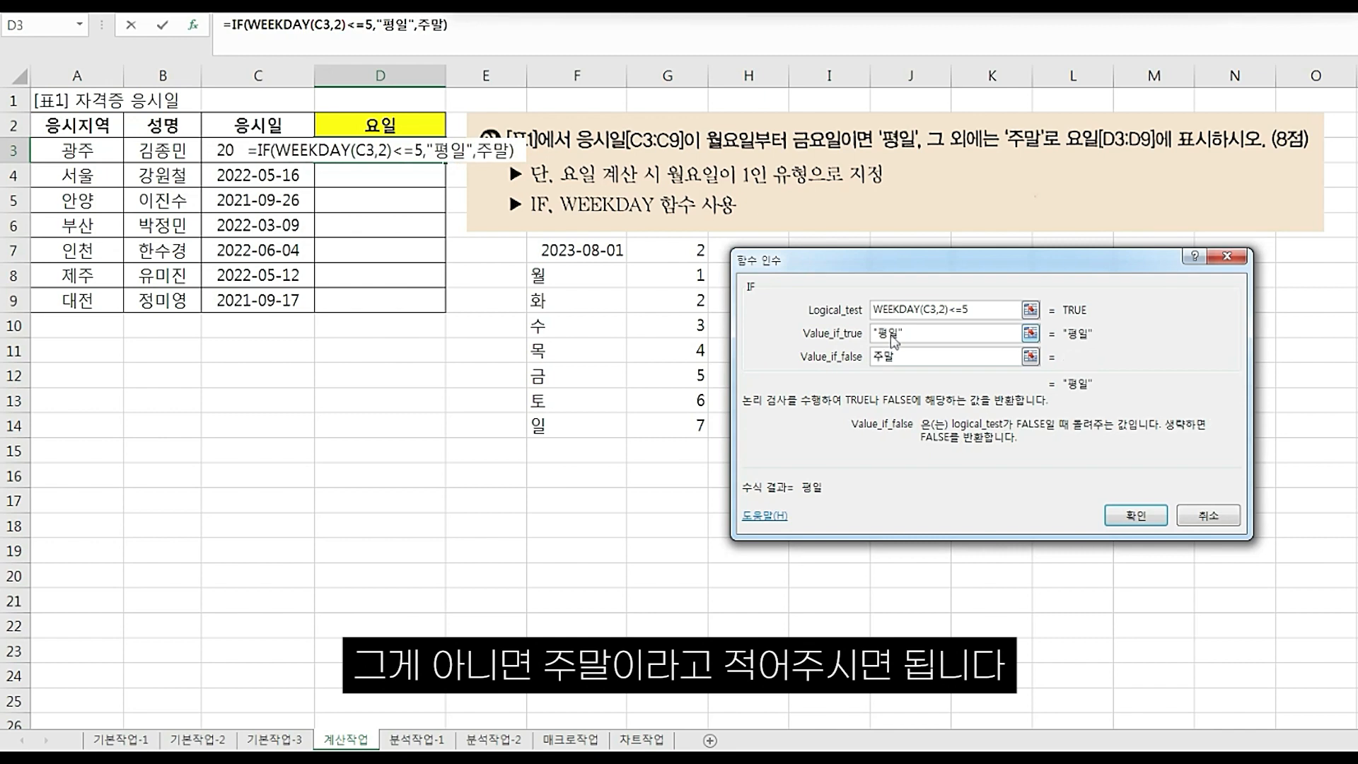
- Confirm the D3 formula and fill it down the 요일 column to D9
key("Return")
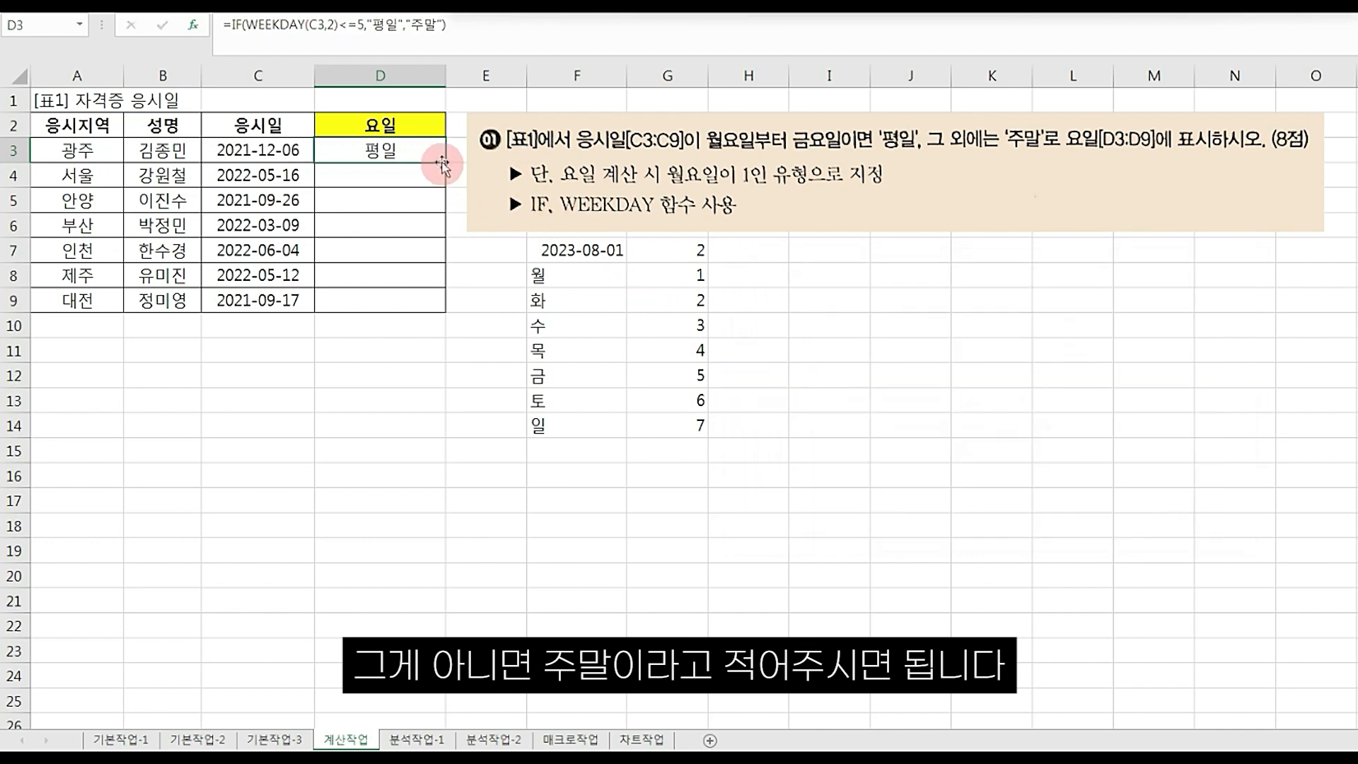
left_click_drag(443, 164, 446, 310)
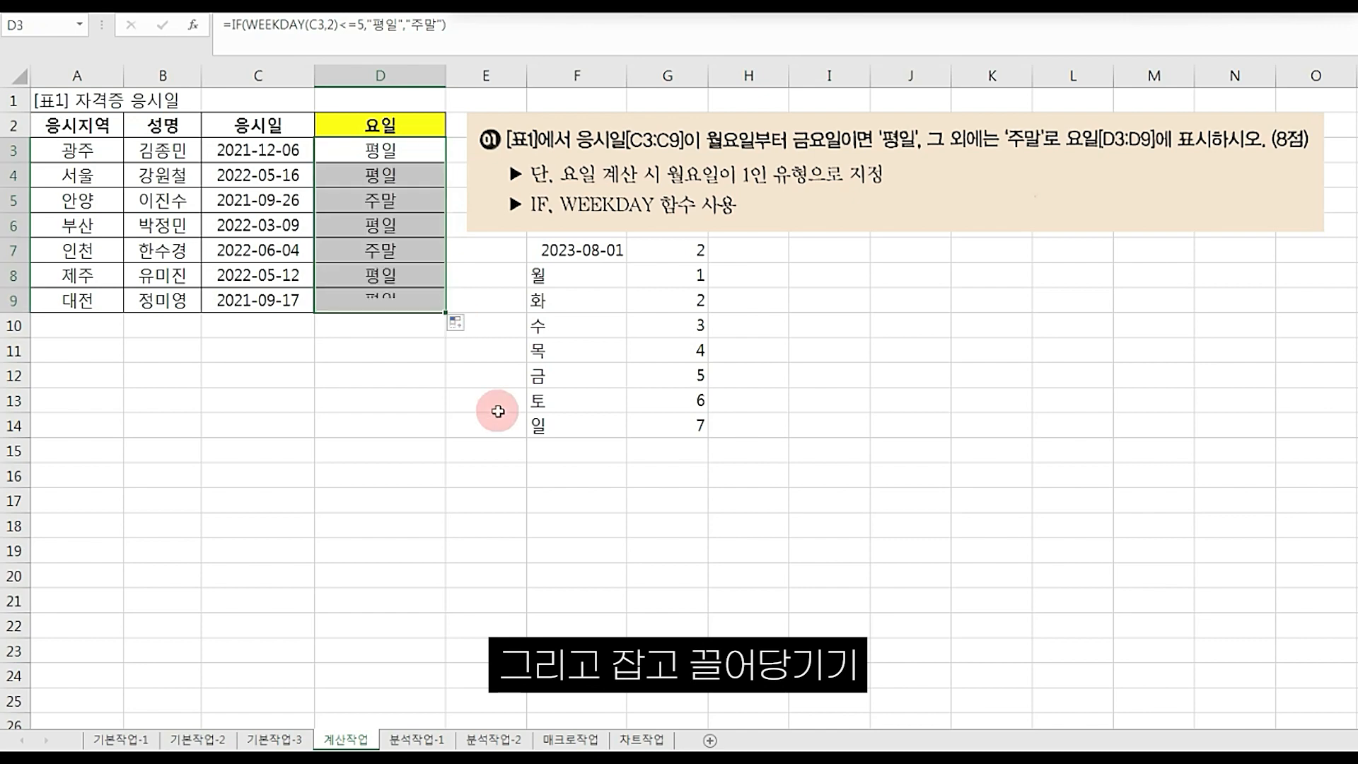
left_click(498, 411)
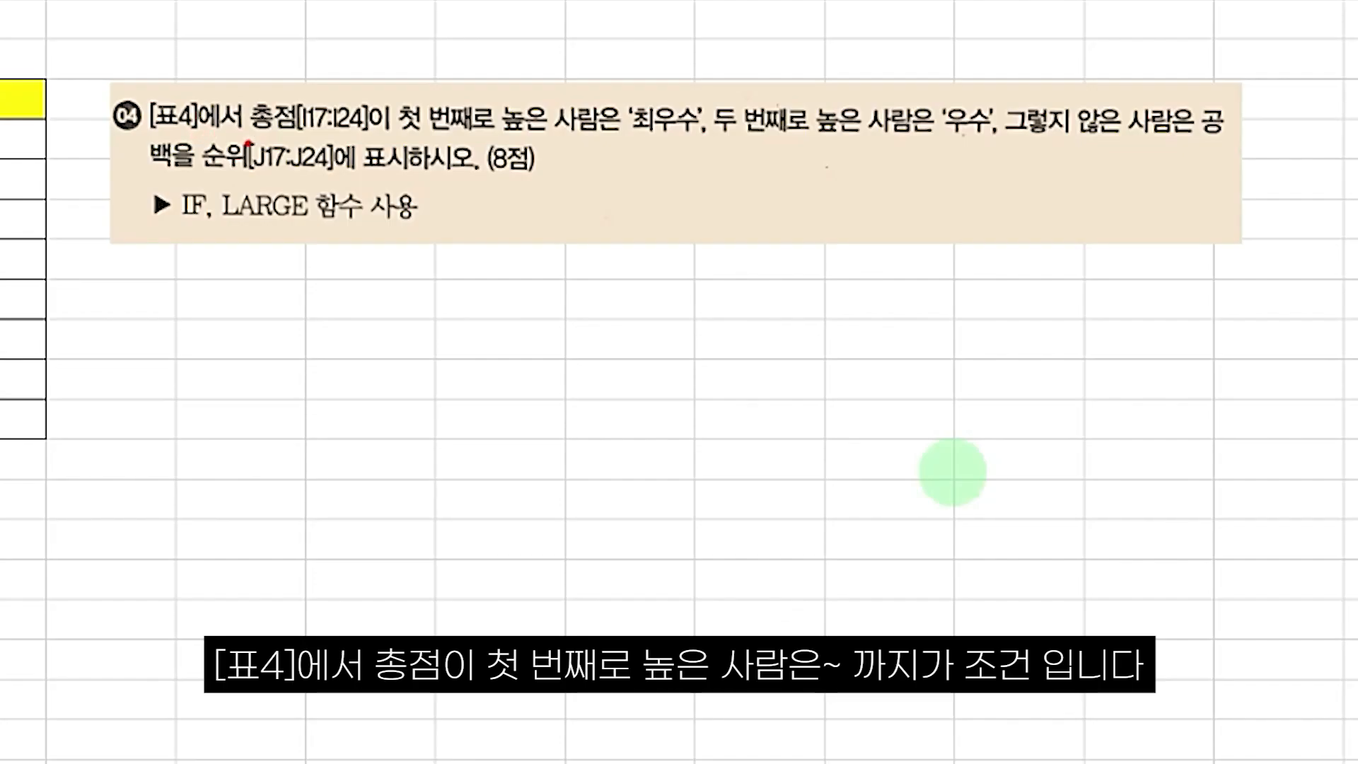
mouse_move(248, 143)
left_mouse_down()
mouse_move(399, 136)
mouse_move(386, 74)
mouse_move(584, 66)
mouse_move(577, 145)
mouse_move(385, 148)
left_mouse_up()
left_click_drag(650, 53, 576, 189)
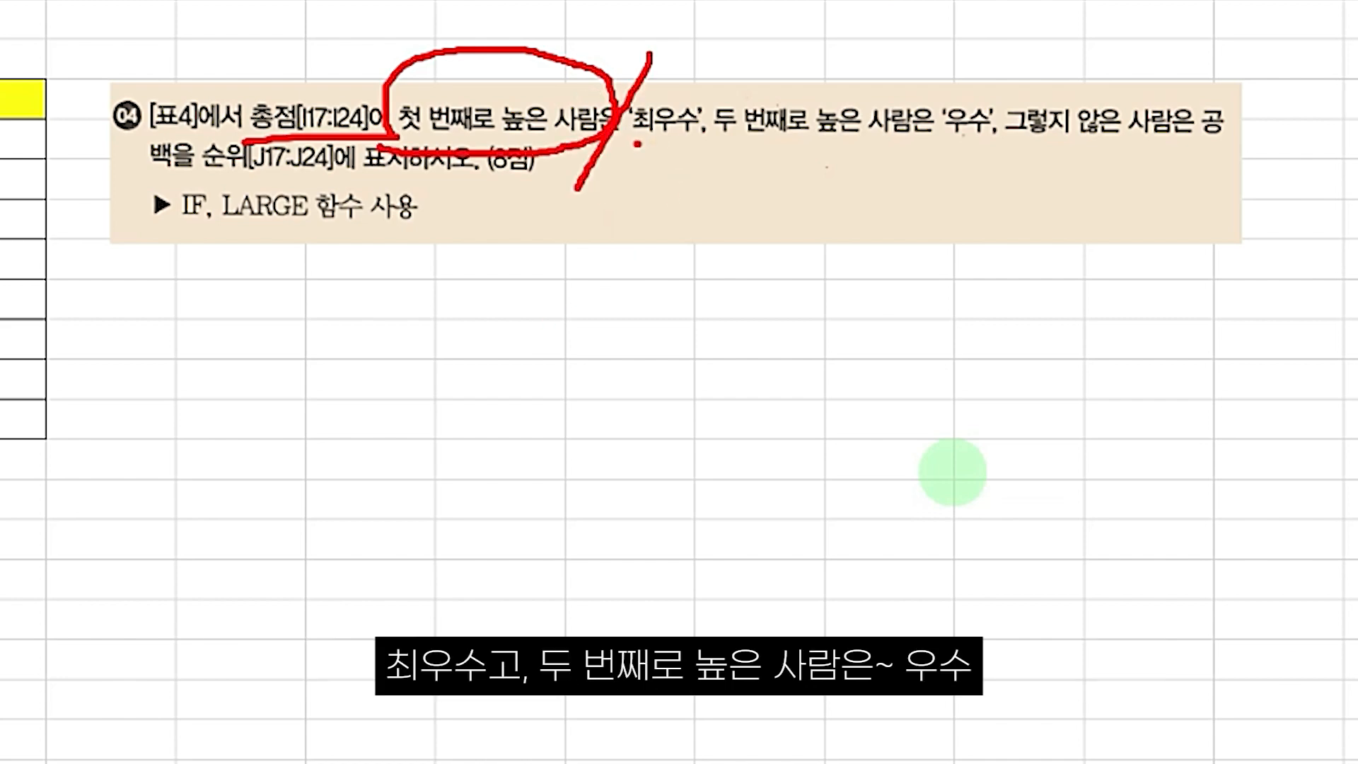
- Examine exercise 04's three conditions for the 순위 column, marking the 최우수, 우수 and blank cases
left_click_drag(637, 144, 900, 131)
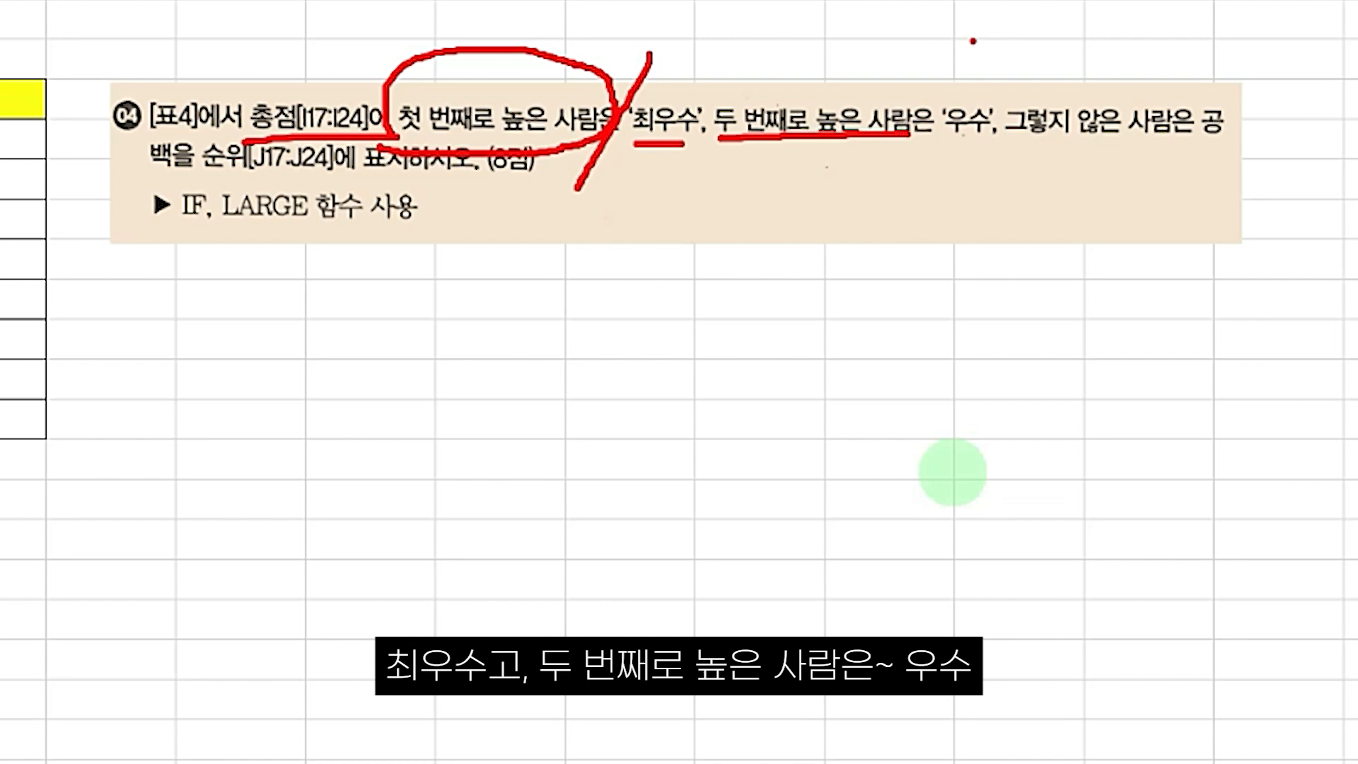
left_click_drag(974, 41, 891, 174)
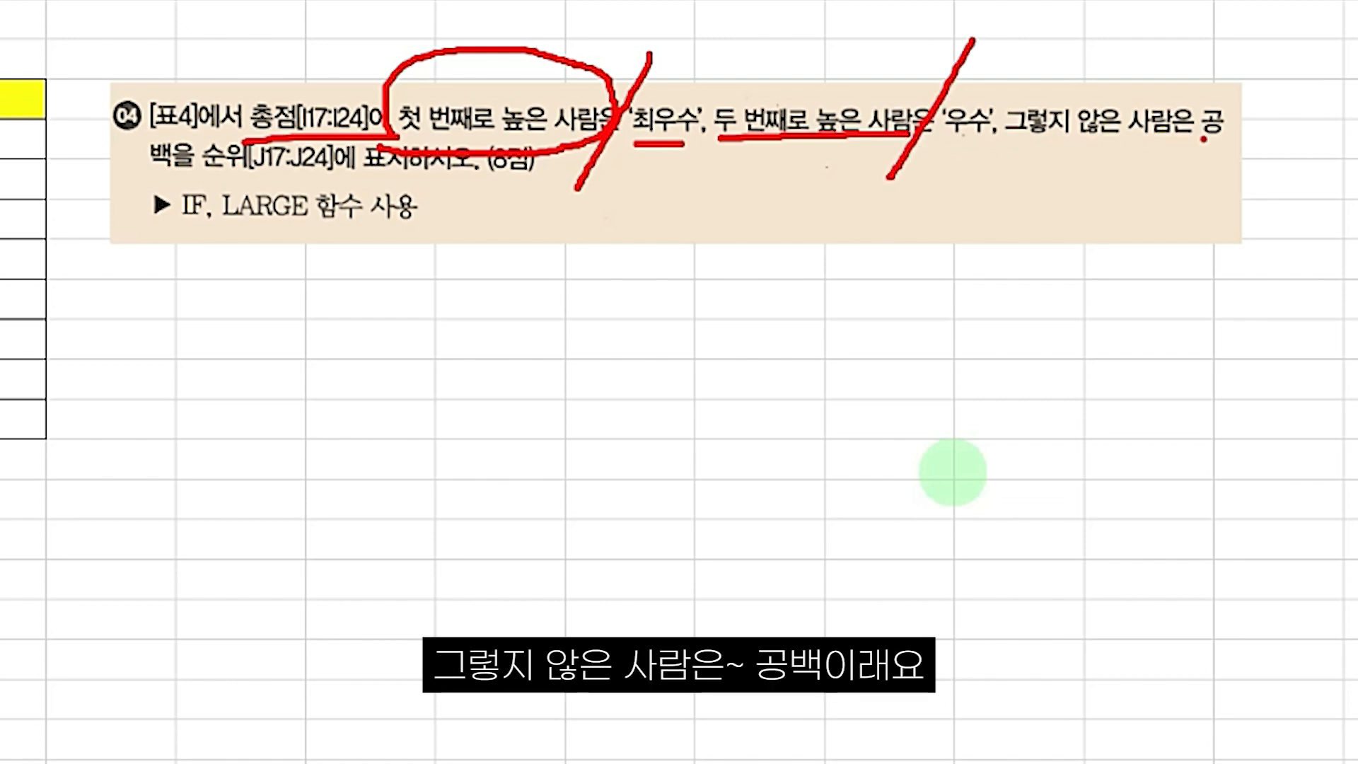
left_click_drag(1228, 53, 1135, 193)
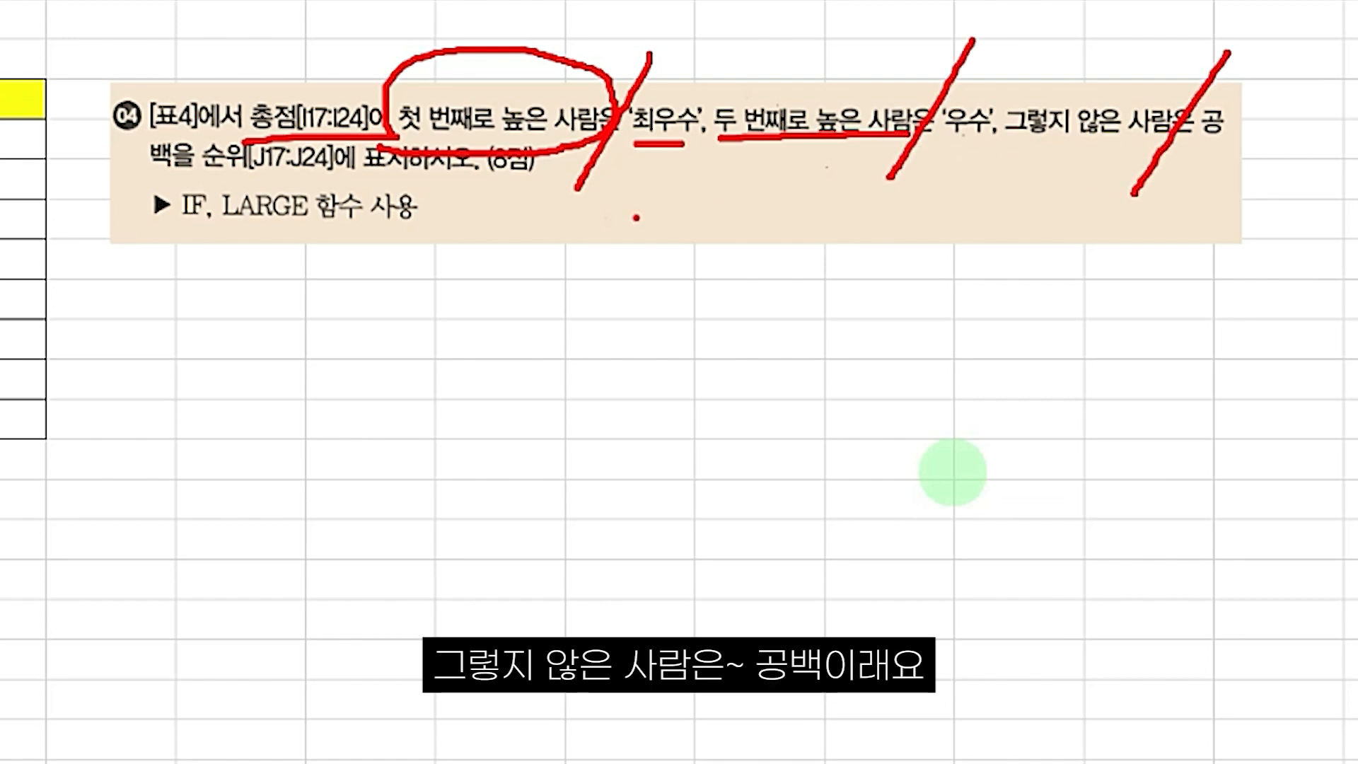
mouse_move(449, 318)
left_mouse_down()
mouse_move(475, 359)
mouse_move(537, 394)
left_mouse_up()
left_click(542, 377)
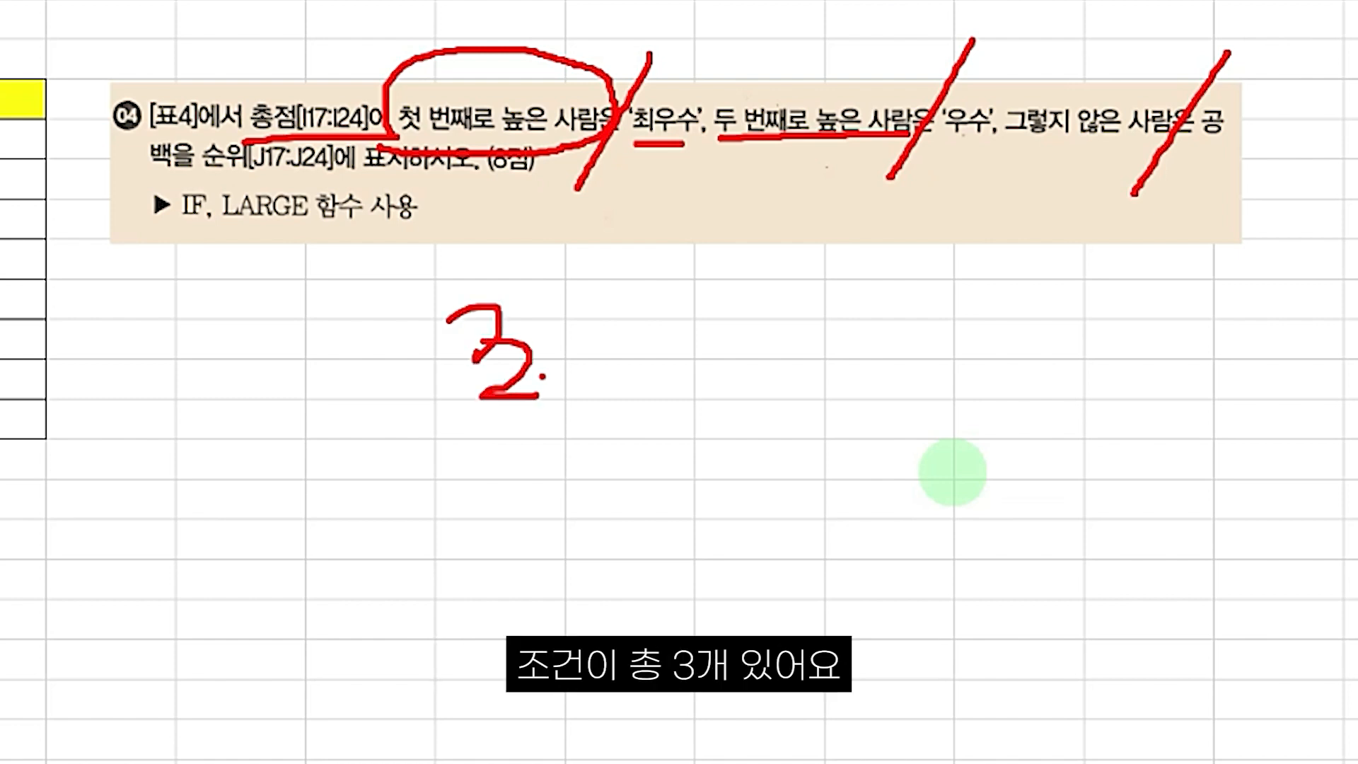
mouse_move(589, 306)
left_mouse_down()
mouse_move(645, 374)
mouse_move(622, 398)
left_mouse_up()
mouse_move(709, 346)
left_mouse_down()
mouse_move(800, 346)
mouse_move(778, 389)
left_mouse_up()
mouse_move(900, 294)
left_mouse_down()
mouse_move(922, 295)
mouse_move(918, 386)
left_mouse_up()
mouse_move(995, 345)
left_mouse_down()
mouse_move(993, 292)
mouse_move(944, 382)
mouse_move(973, 338)
left_mouse_up()
mouse_move(1072, 340)
left_mouse_down()
mouse_move(1120, 295)
mouse_move(1125, 399)
left_mouse_up()
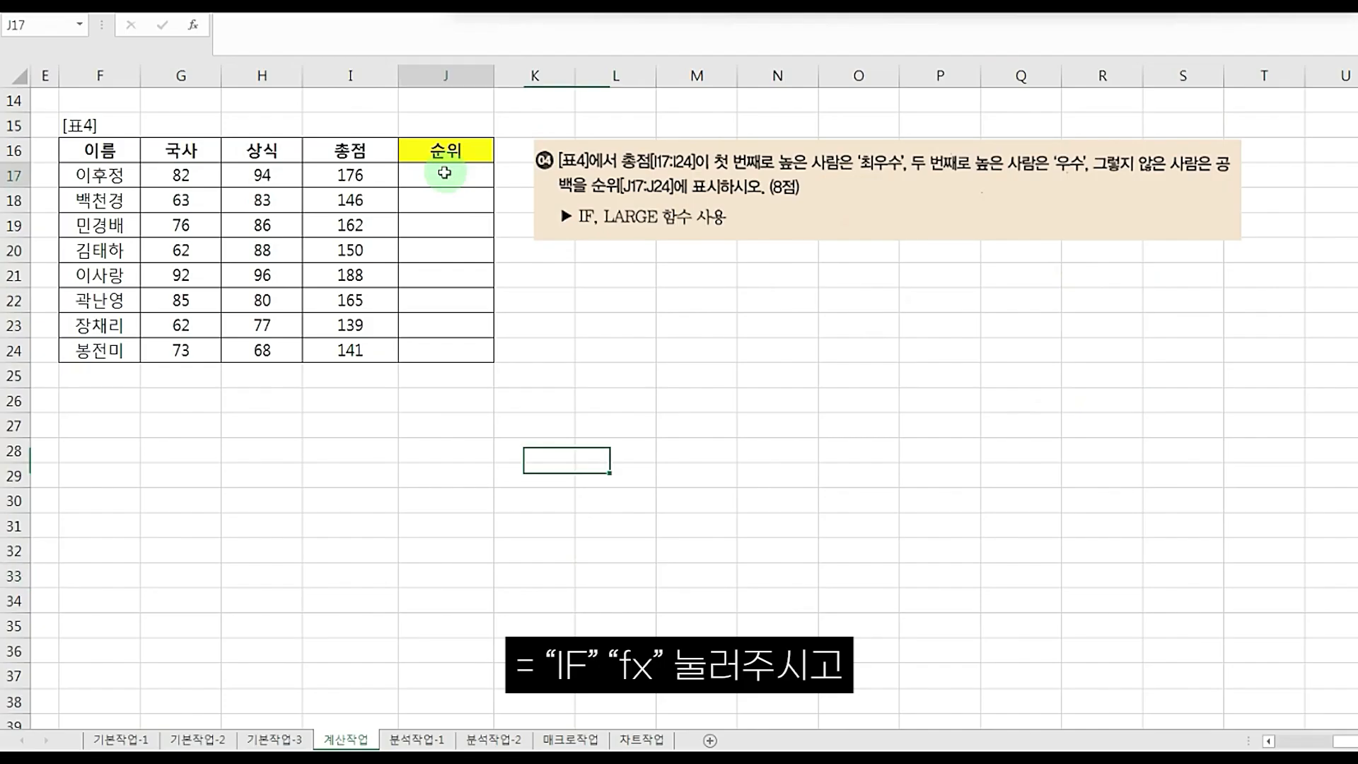
- Start an IF formula in cell J17 and open its function arguments
left_click(445, 172)
type("=")
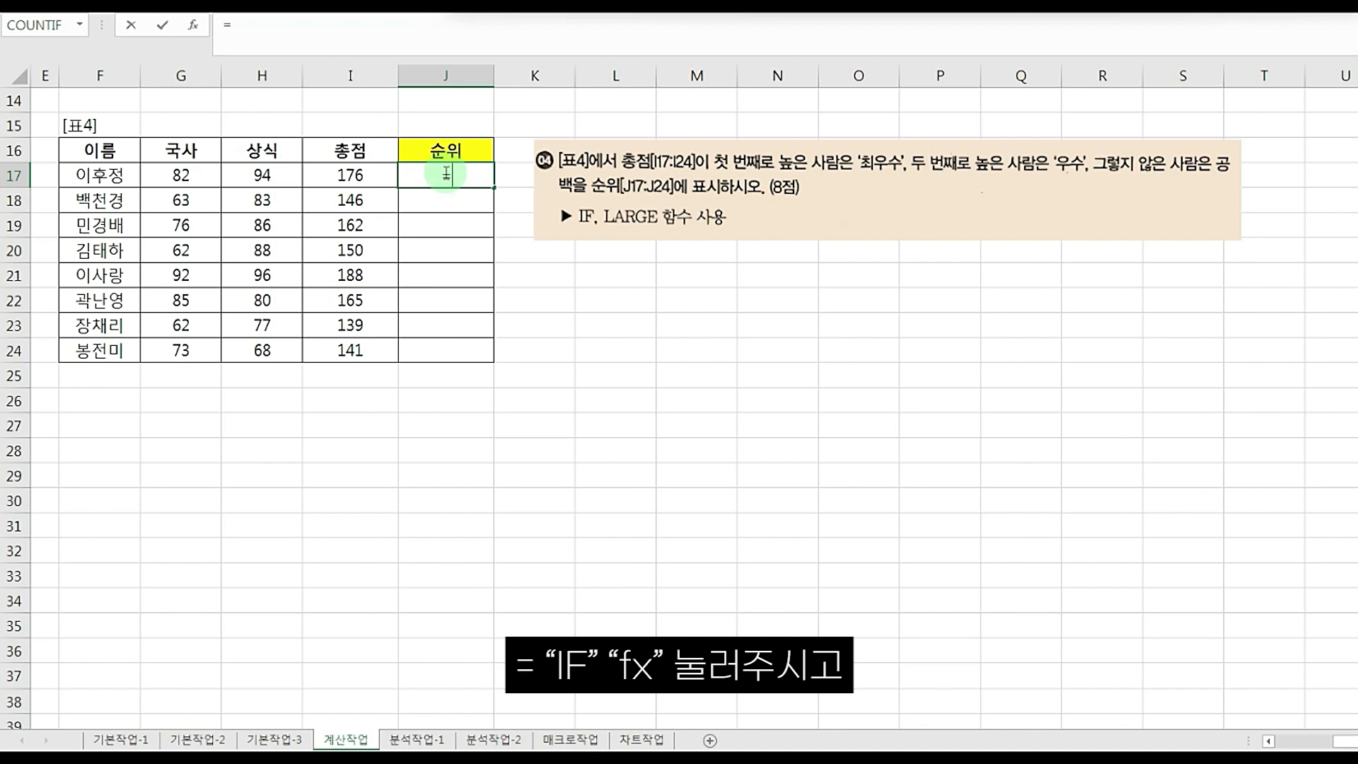
type("if()")
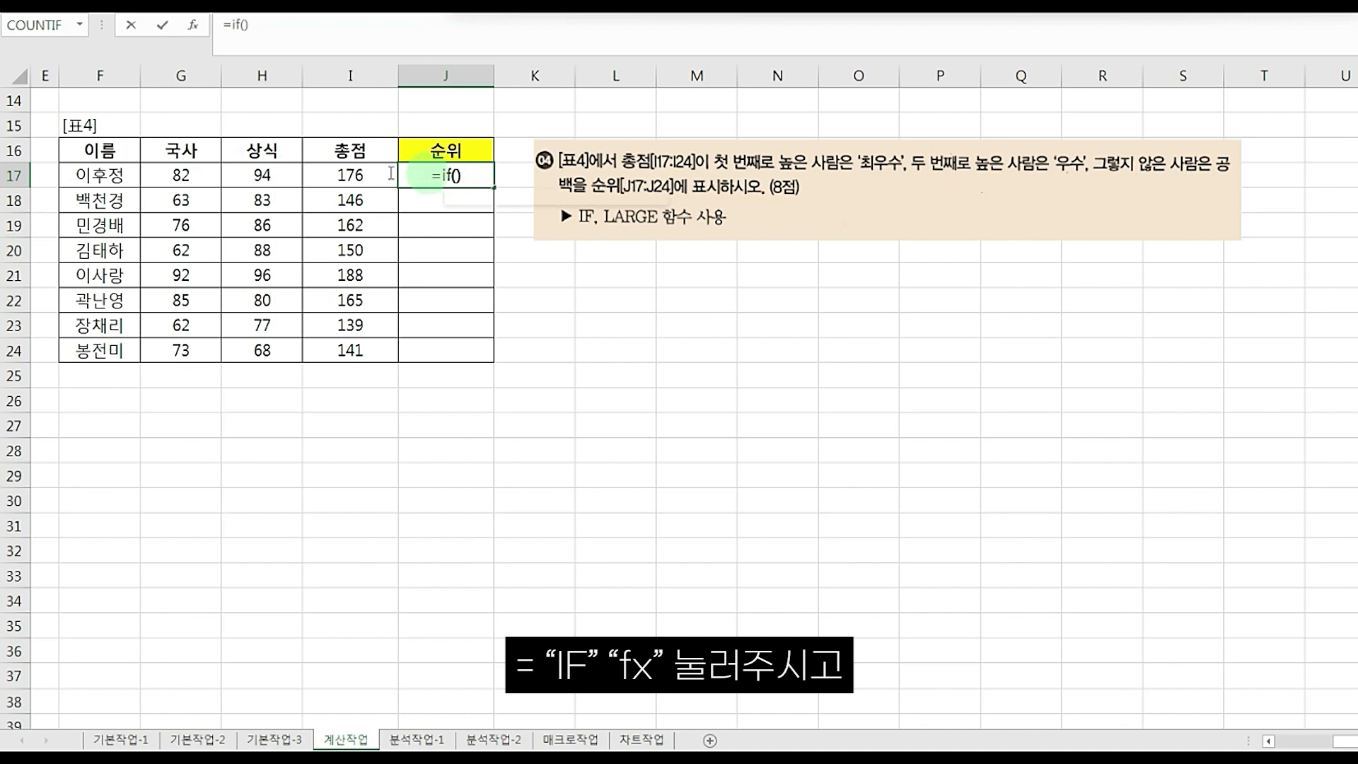
left_click(193, 25)
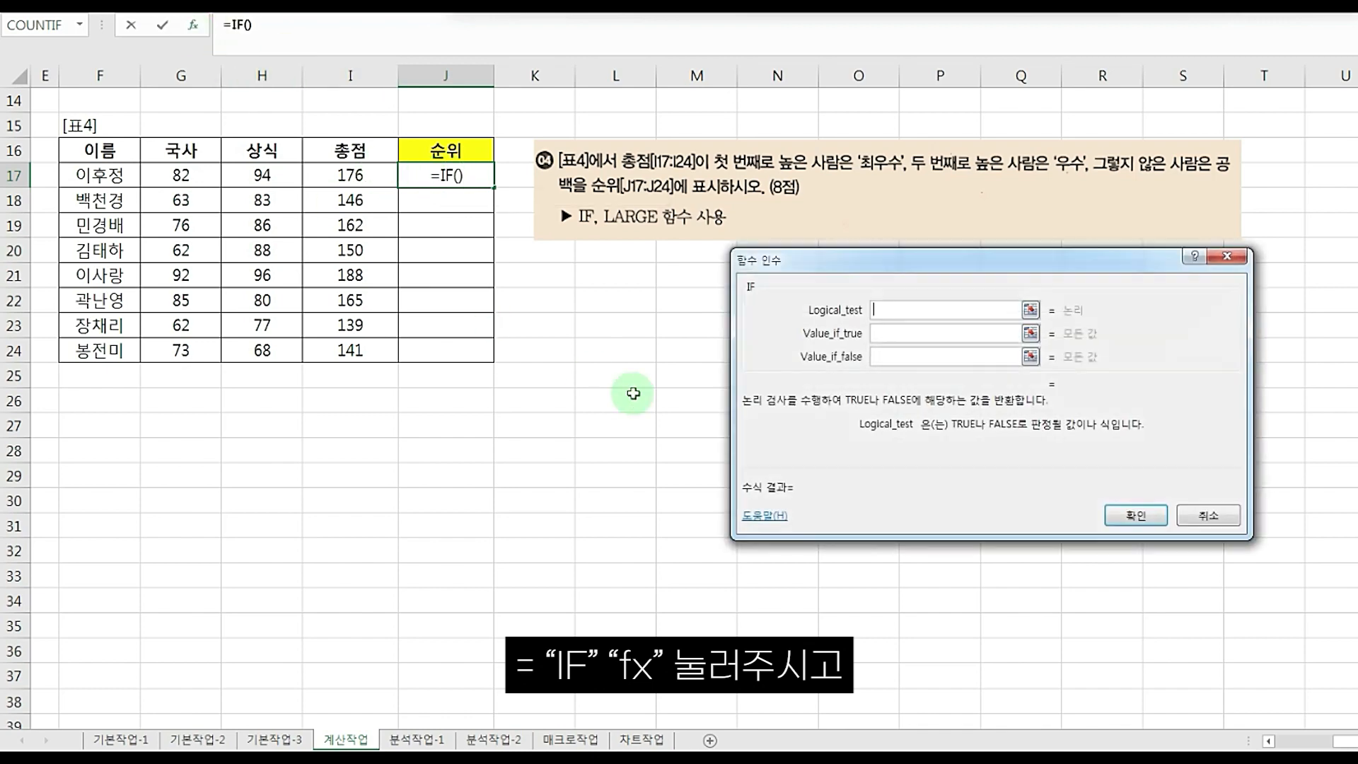
left_click_drag(858, 261, 663, 263)
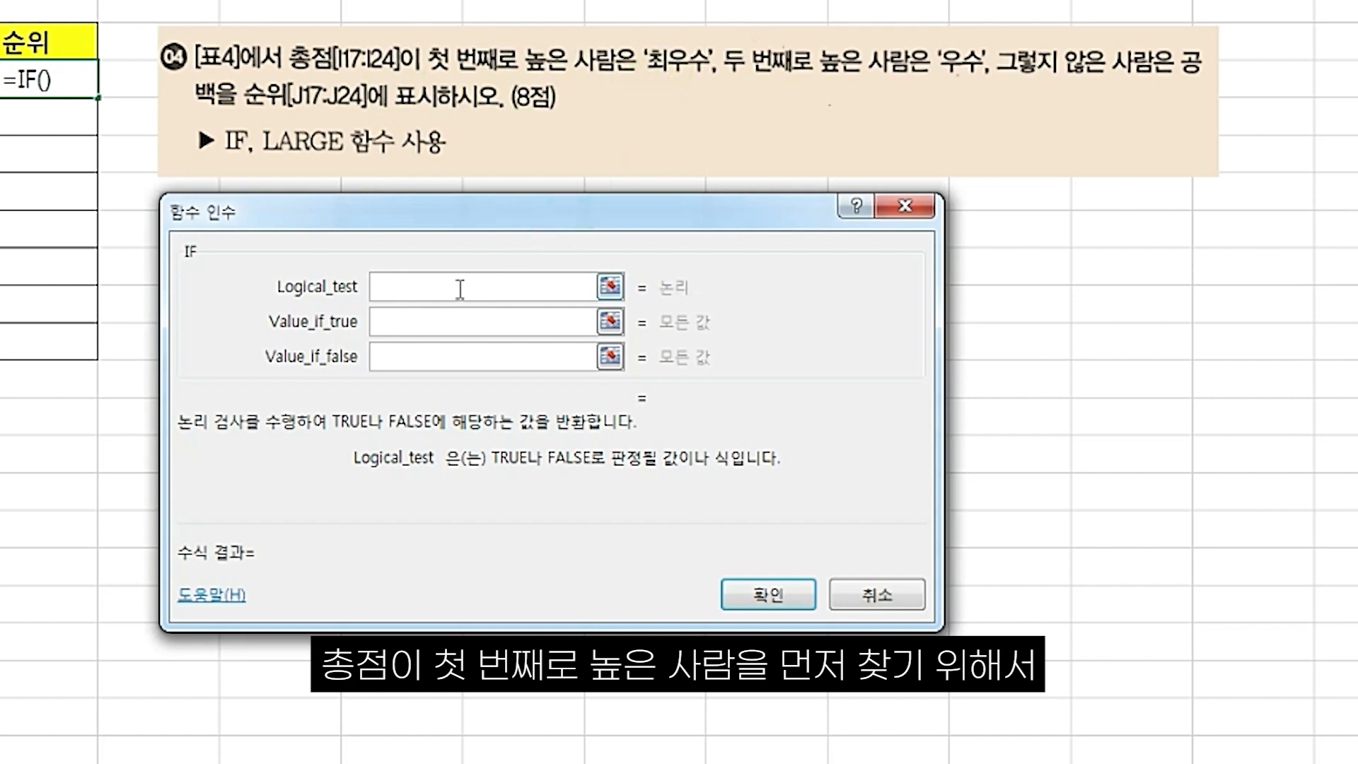
- Nest a LARGE function in the IF's logical test and open the LARGE arguments
type("large()")
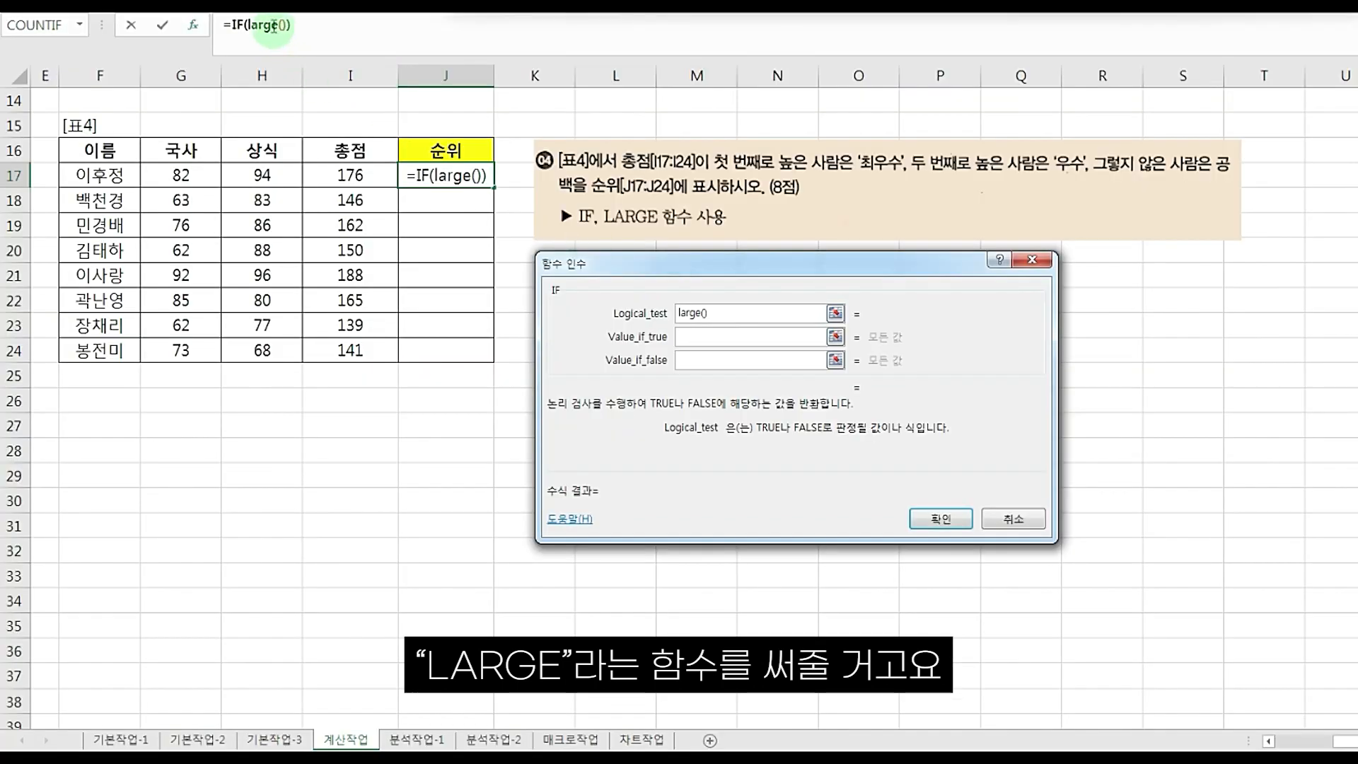
left_click(273, 26)
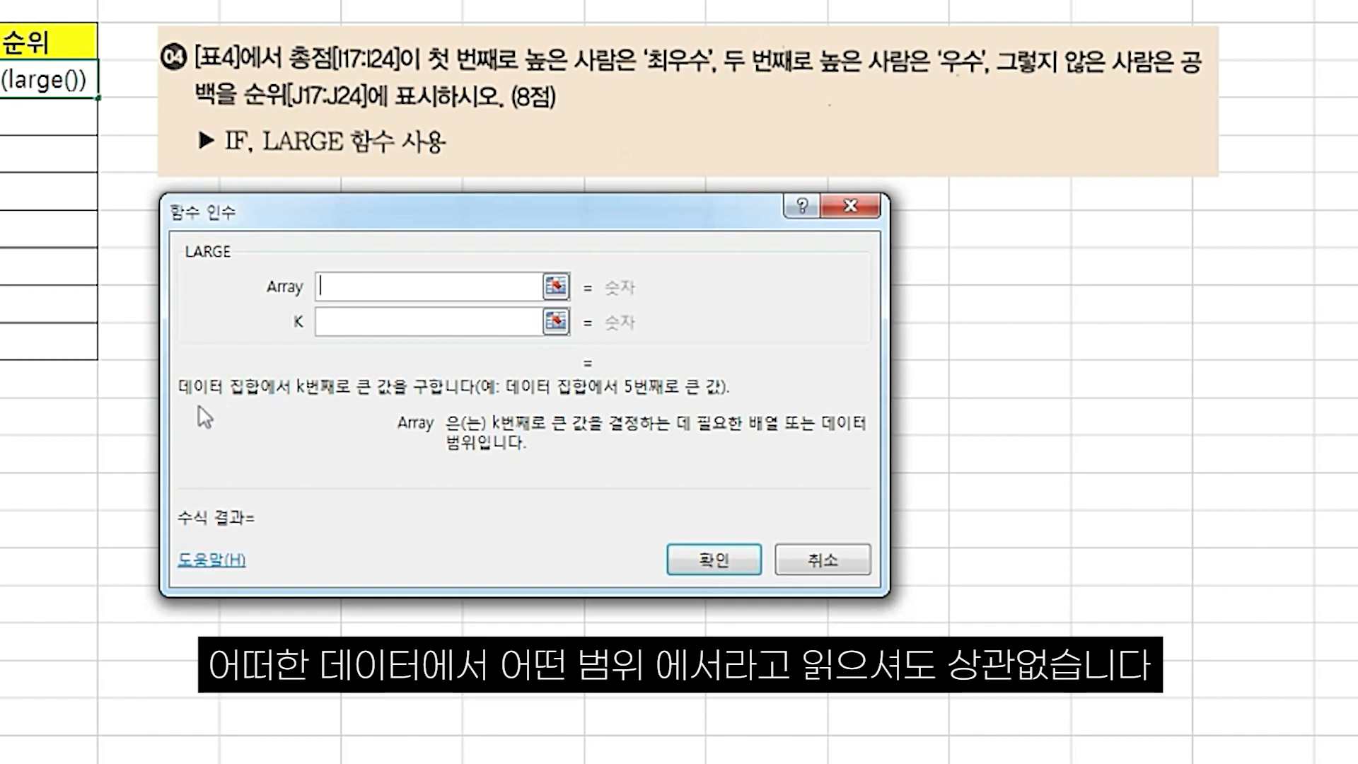
mouse_move(297, 397)
left_mouse_down()
mouse_move(269, 415)
mouse_move(174, 388)
mouse_move(293, 365)
mouse_move(280, 417)
mouse_move(324, 399)
mouse_move(463, 395)
left_mouse_up()
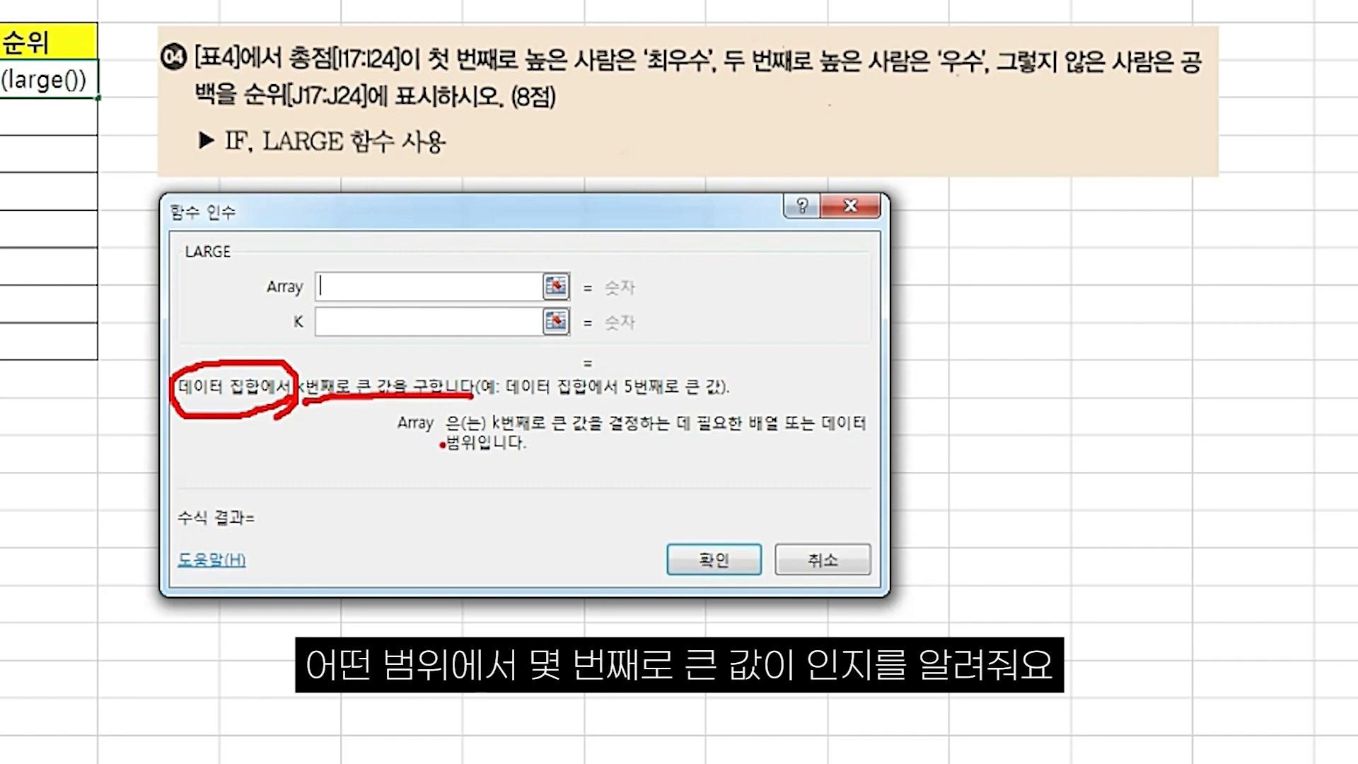
key("Escape")
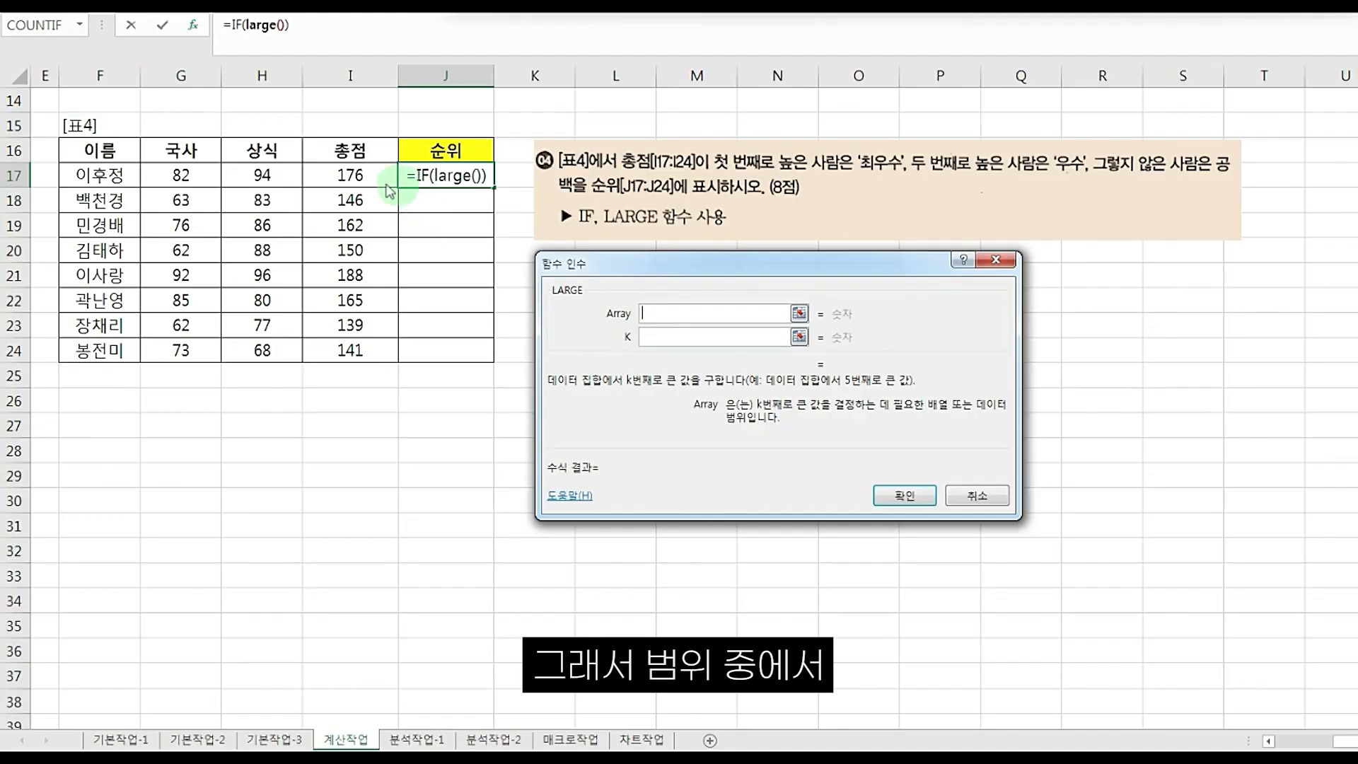
- Set LARGE's array to the absolute 총점 range $I$17:$I$24 and its K to 1
left_click_drag(368, 177, 375, 354)
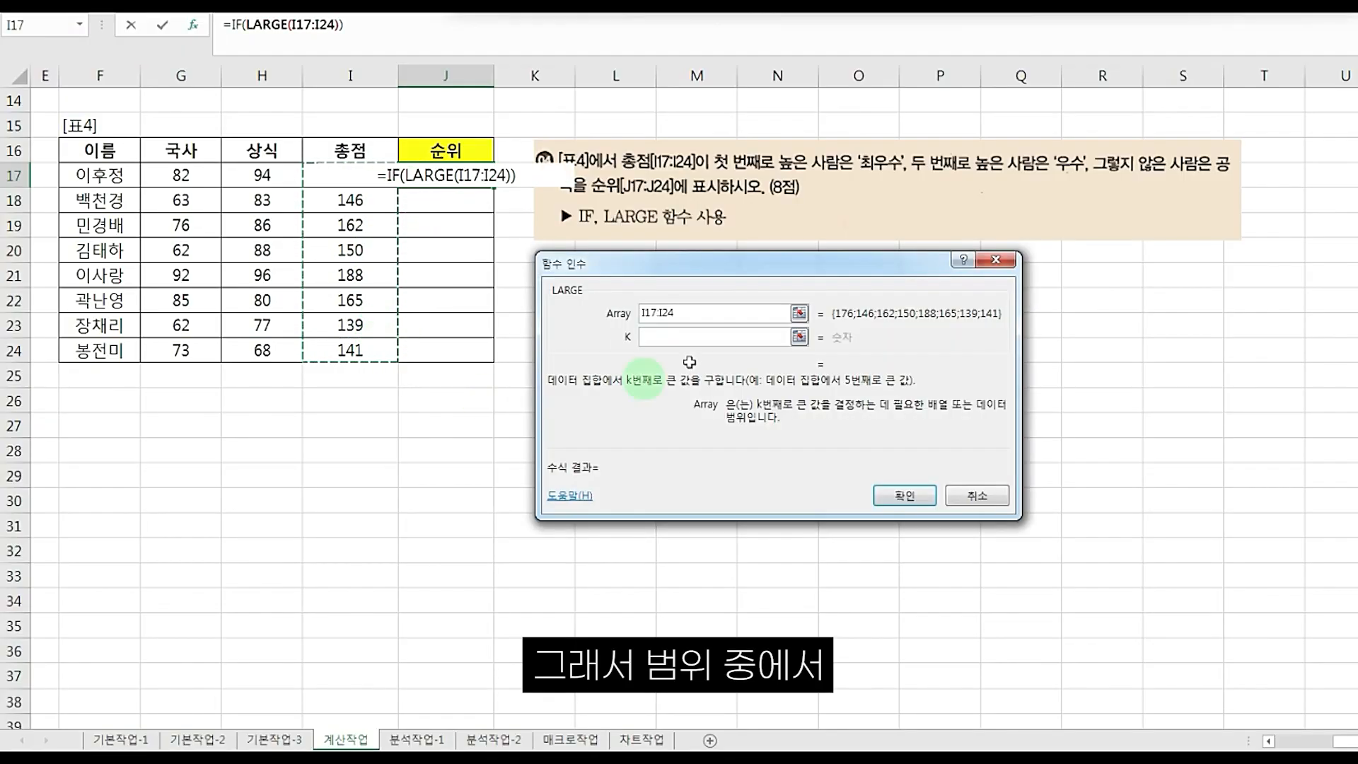
left_click(692, 338)
type("1")
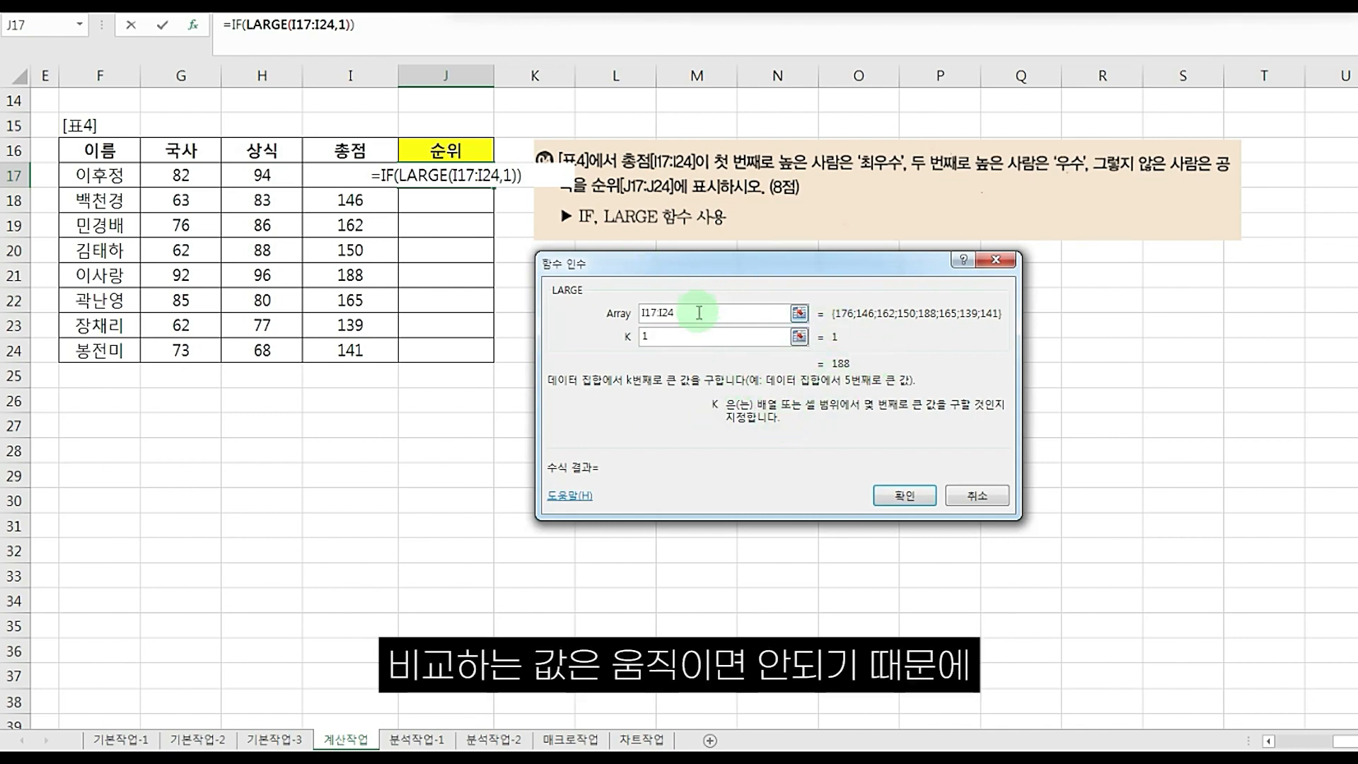
left_click_drag(699, 313, 639, 312)
key("F4")
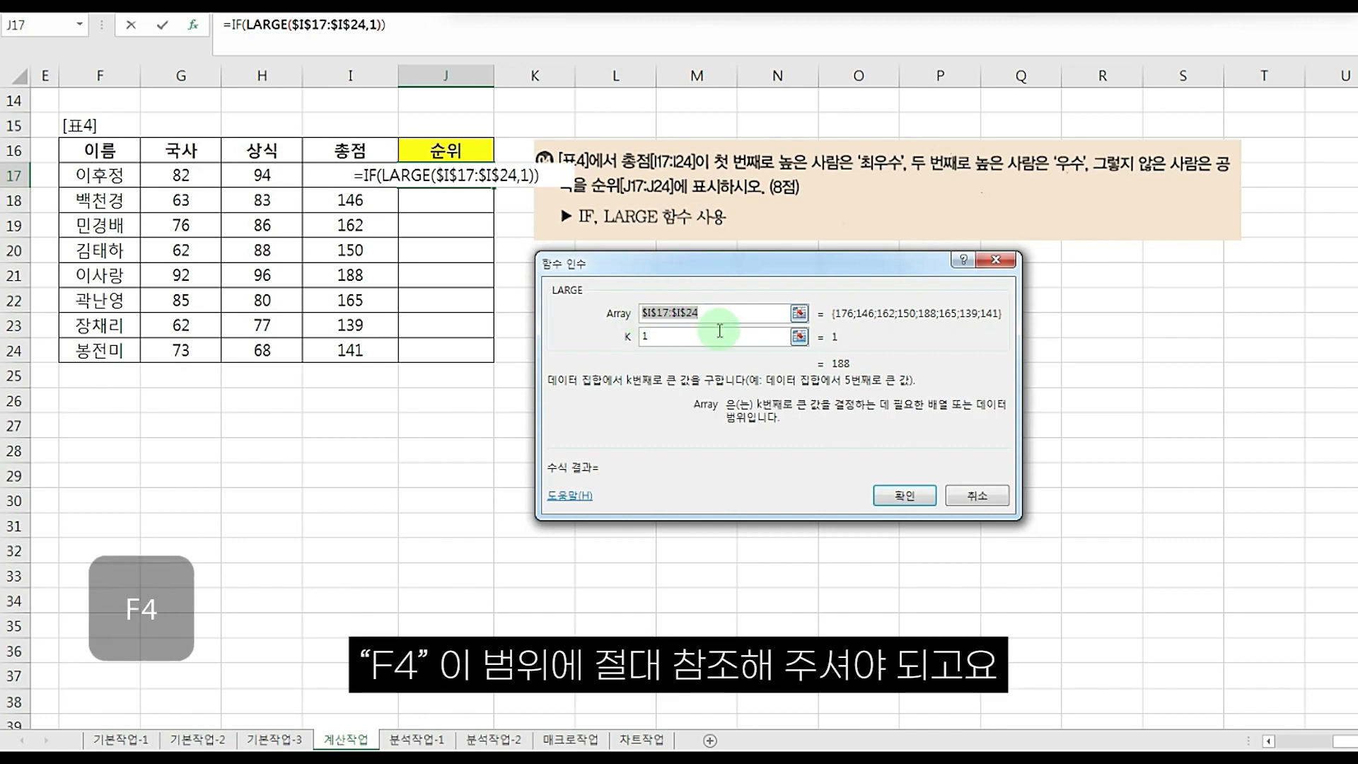
- Return to the IF arguments and complete the logical test as LARGE($I$17:$I$24,1)=I17
left_click(240, 23)
left_click(795, 309)
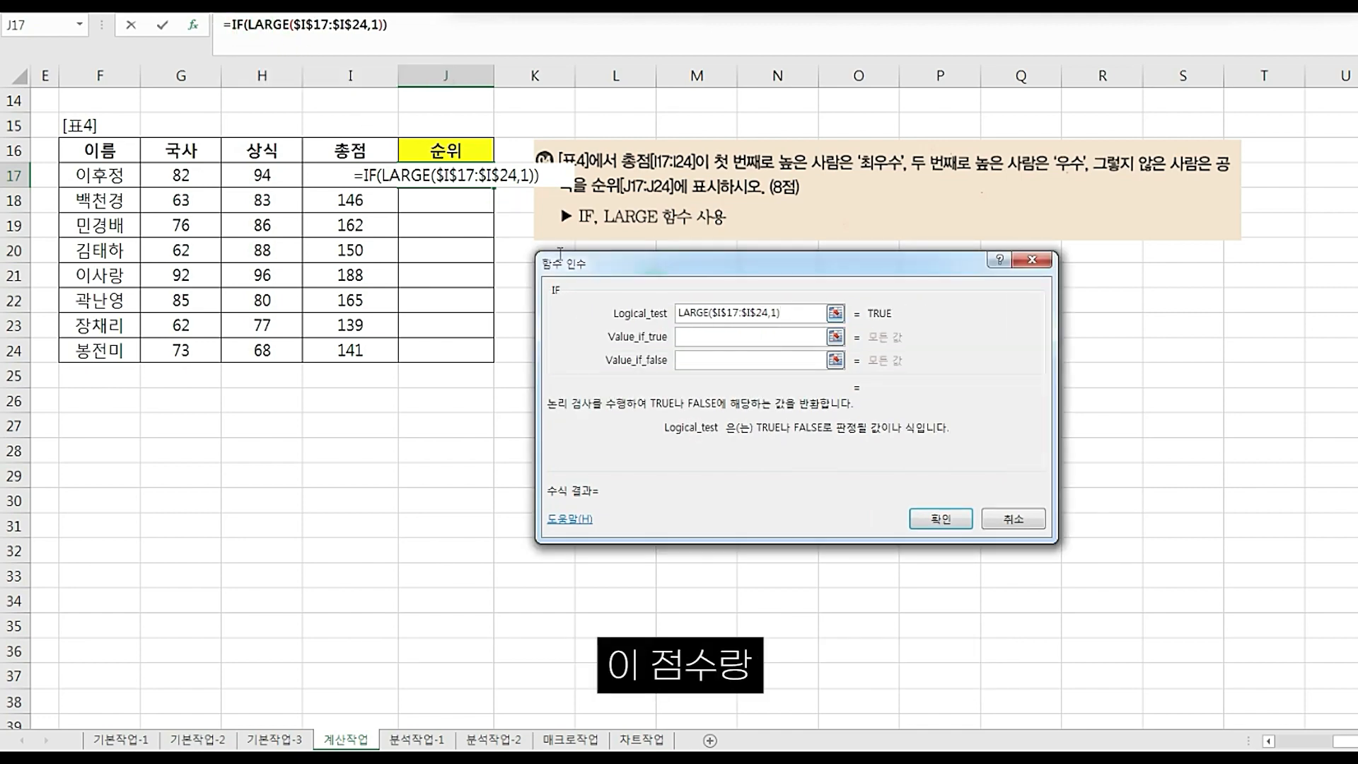
type("=")
left_click(365, 173)
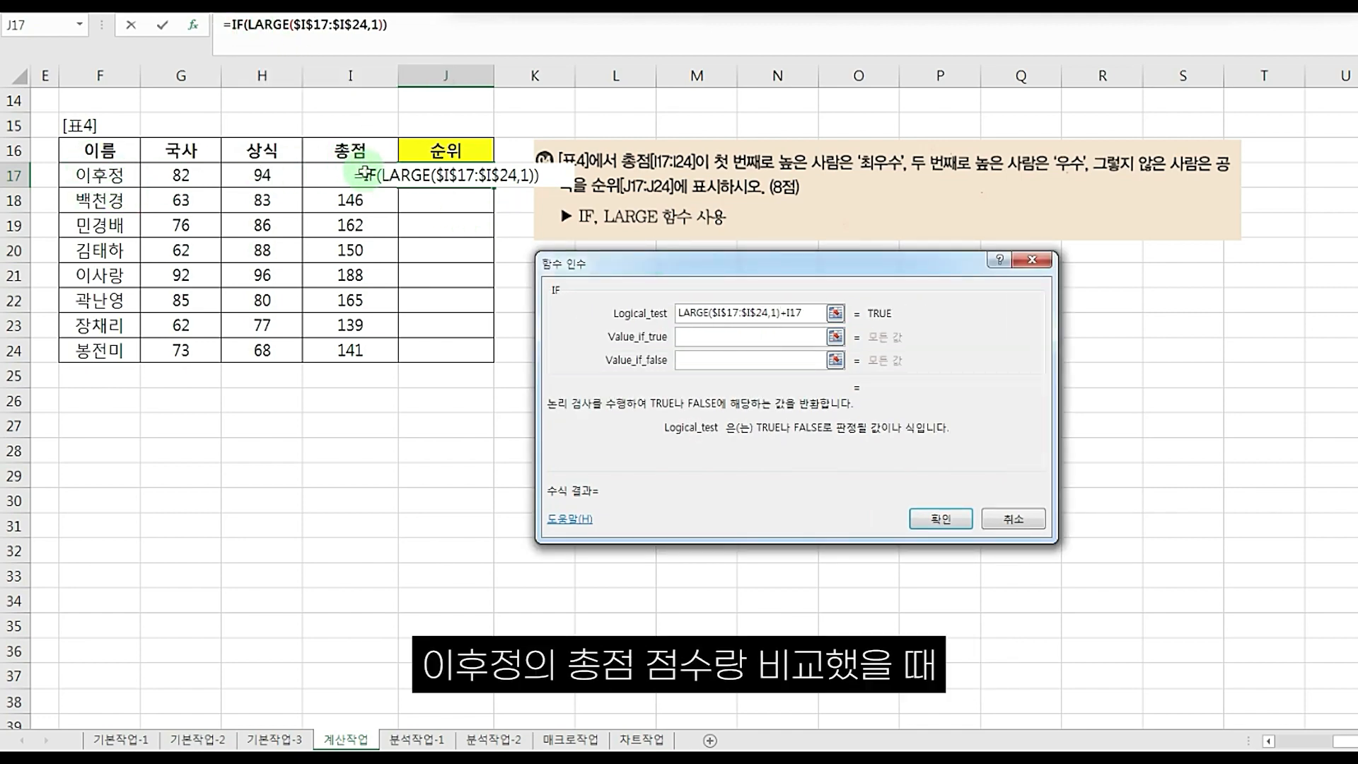
left_click(787, 314)
key("BackSpace")
type("=")
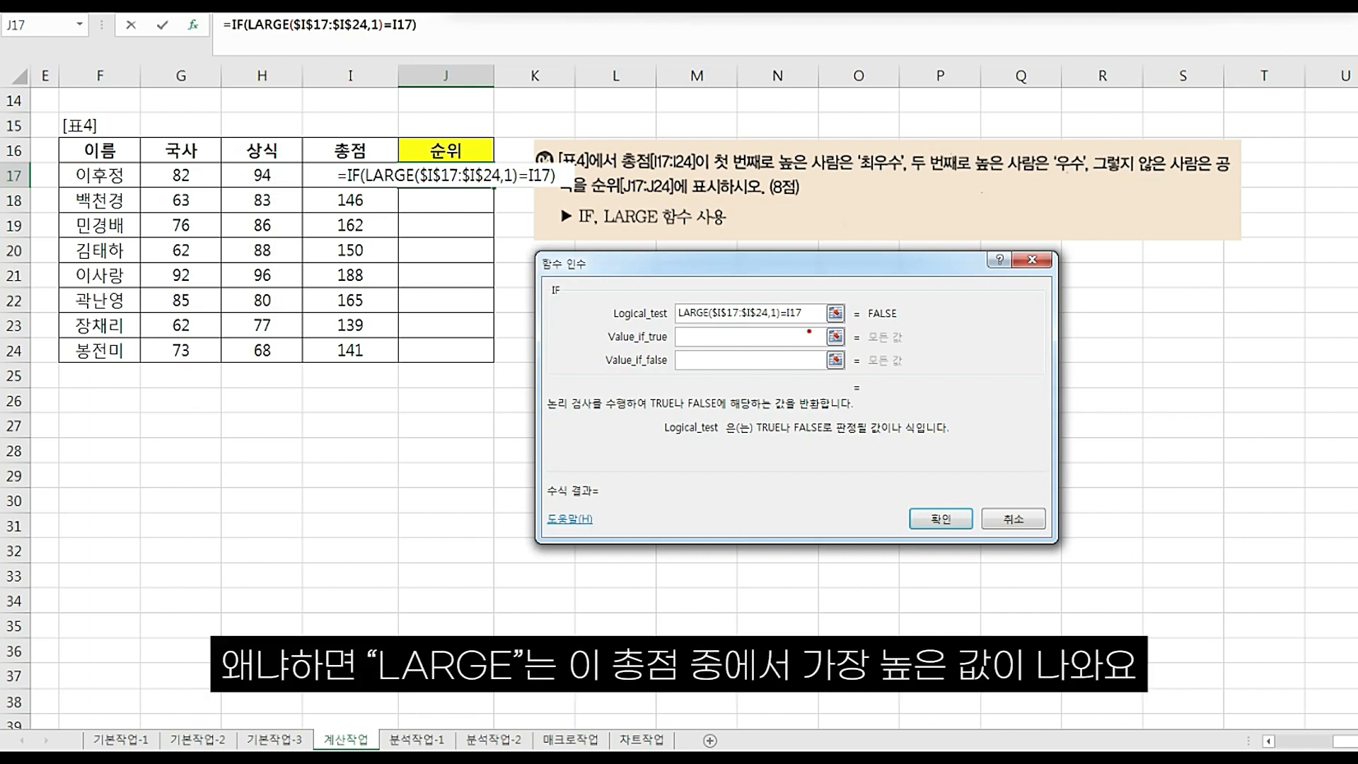
- Mark the highest score in the 총점 column with temporary pen annotations and clear them
mouse_move(394, 157)
left_mouse_down()
mouse_move(410, 238)
mouse_move(379, 350)
mouse_move(308, 257)
mouse_move(334, 167)
left_mouse_up()
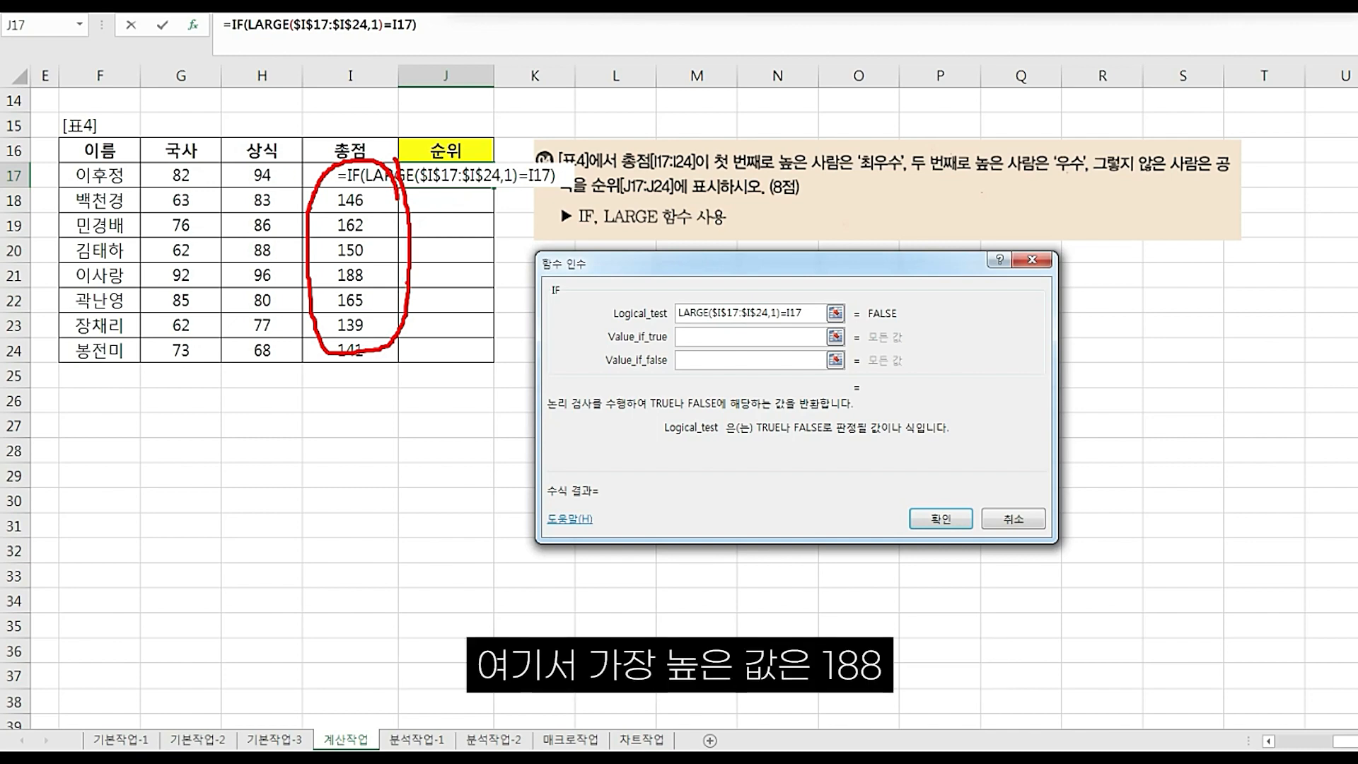
mouse_move(415, 271)
left_mouse_down()
mouse_move(440, 259)
mouse_move(460, 283)
mouse_move(309, 272)
mouse_move(408, 258)
mouse_move(318, 262)
mouse_move(405, 274)
left_mouse_up()
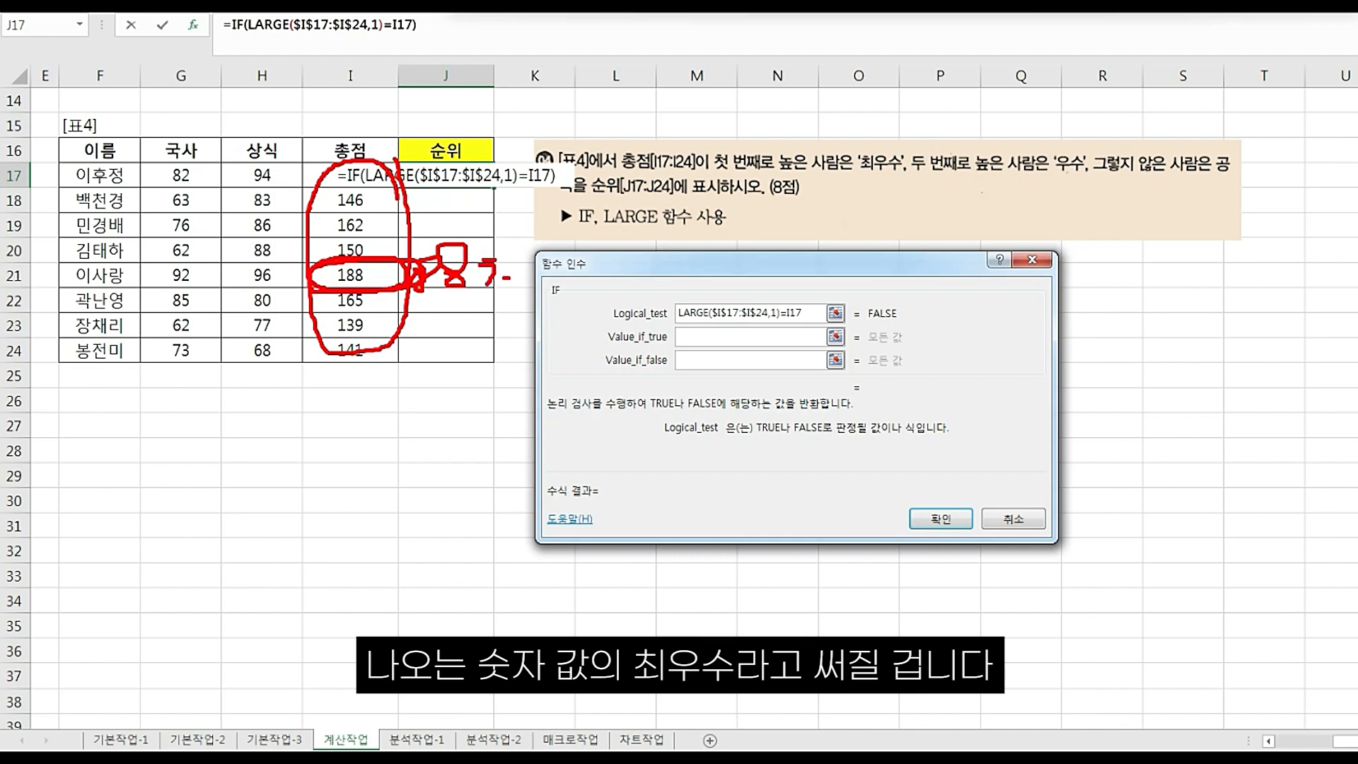
left_click_drag(499, 277, 493, 297)
left_click_drag(515, 256, 520, 287)
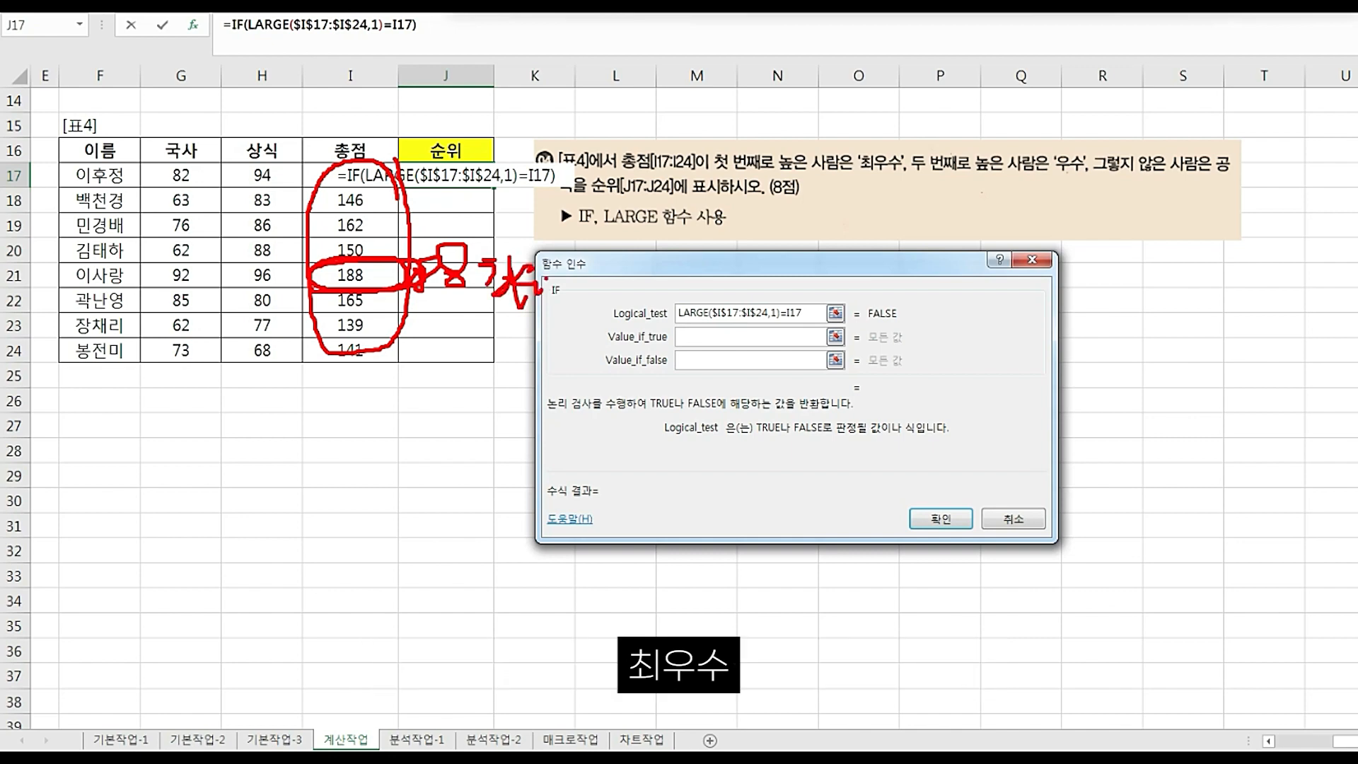
key("Escape")
- Set the IF's true value to 최우수
left_click(763, 339)
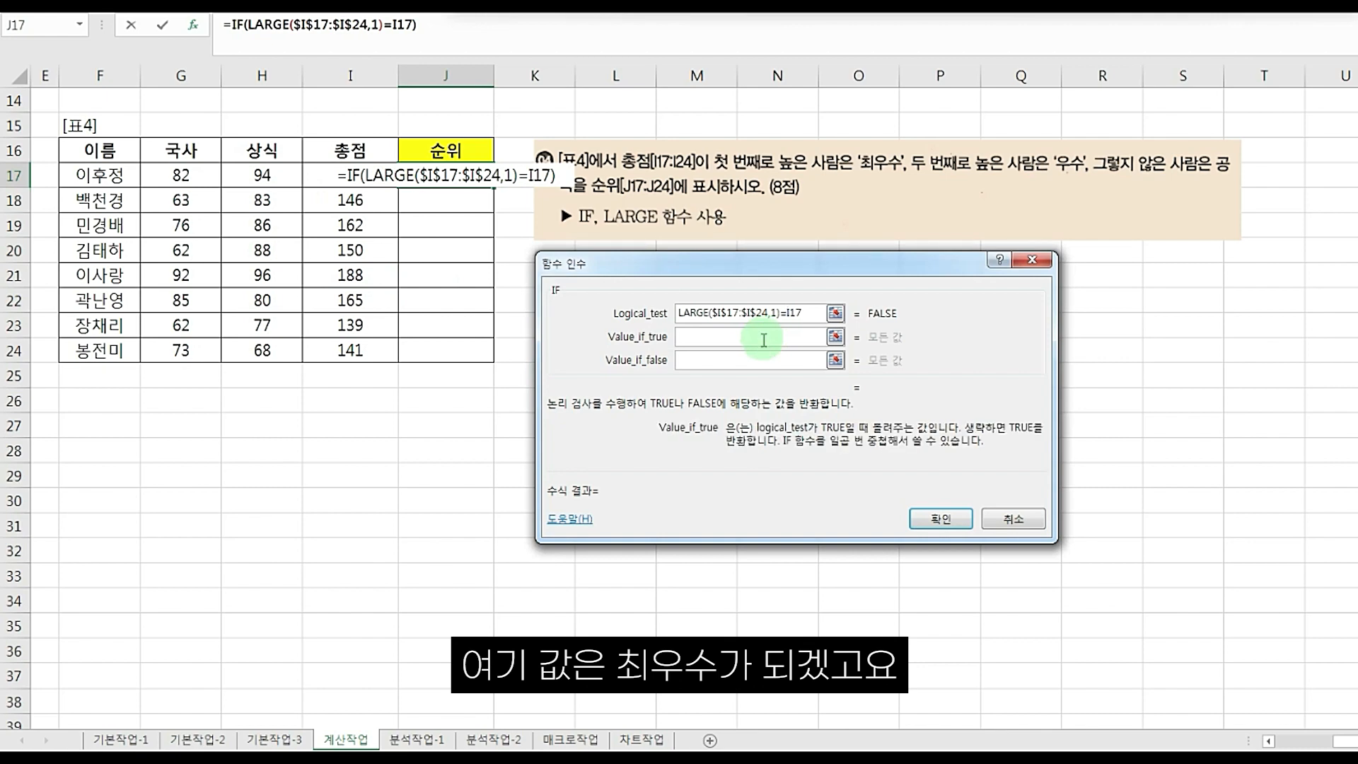
type("chldnt")
key("BackSpace")
key("BackSpace")
key("BackSpace")
key("BackSpace")
key("BackSpace")
key("BackSpace")
key("Hangul")
type("최")
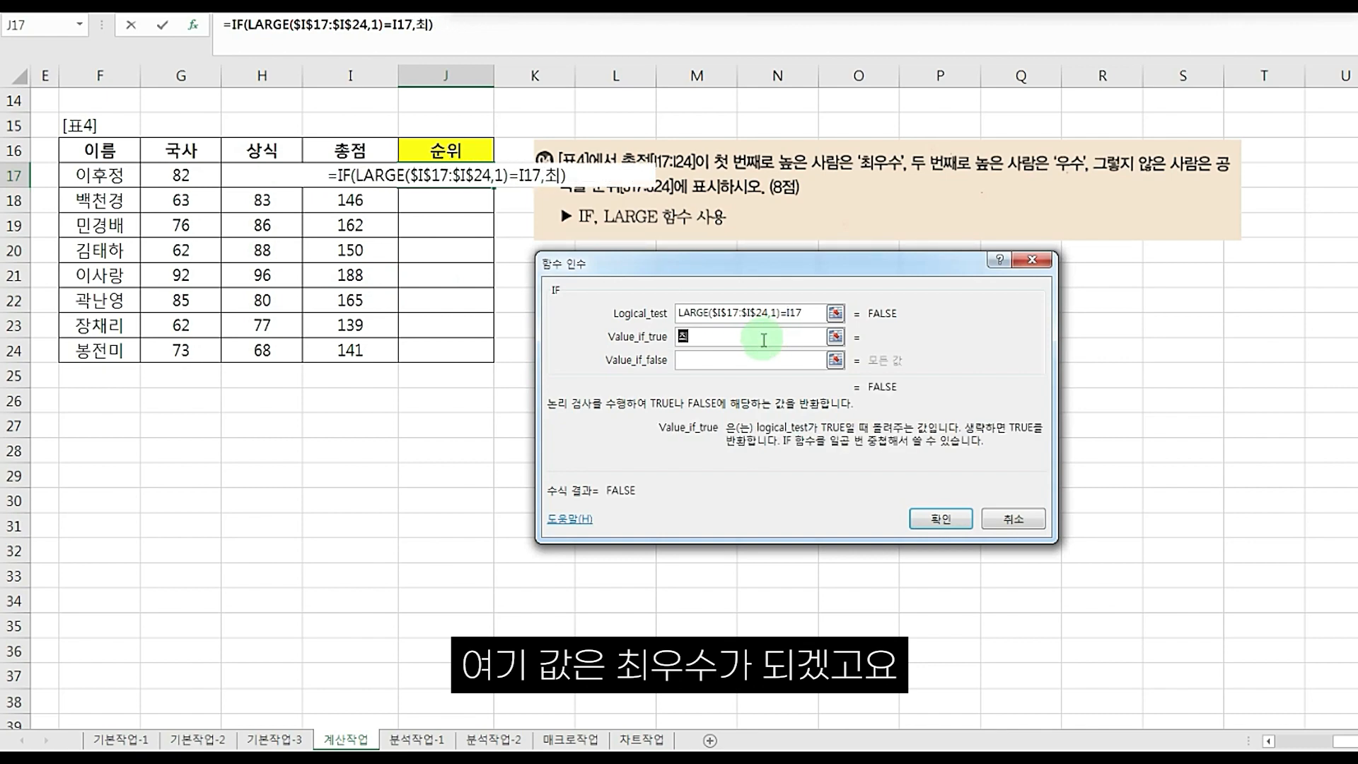
type("우수")
- Copy the logical test, nest a second IF in the false value and open its arguments
left_click_drag(810, 313, 640, 307)
key("ctrl+c")
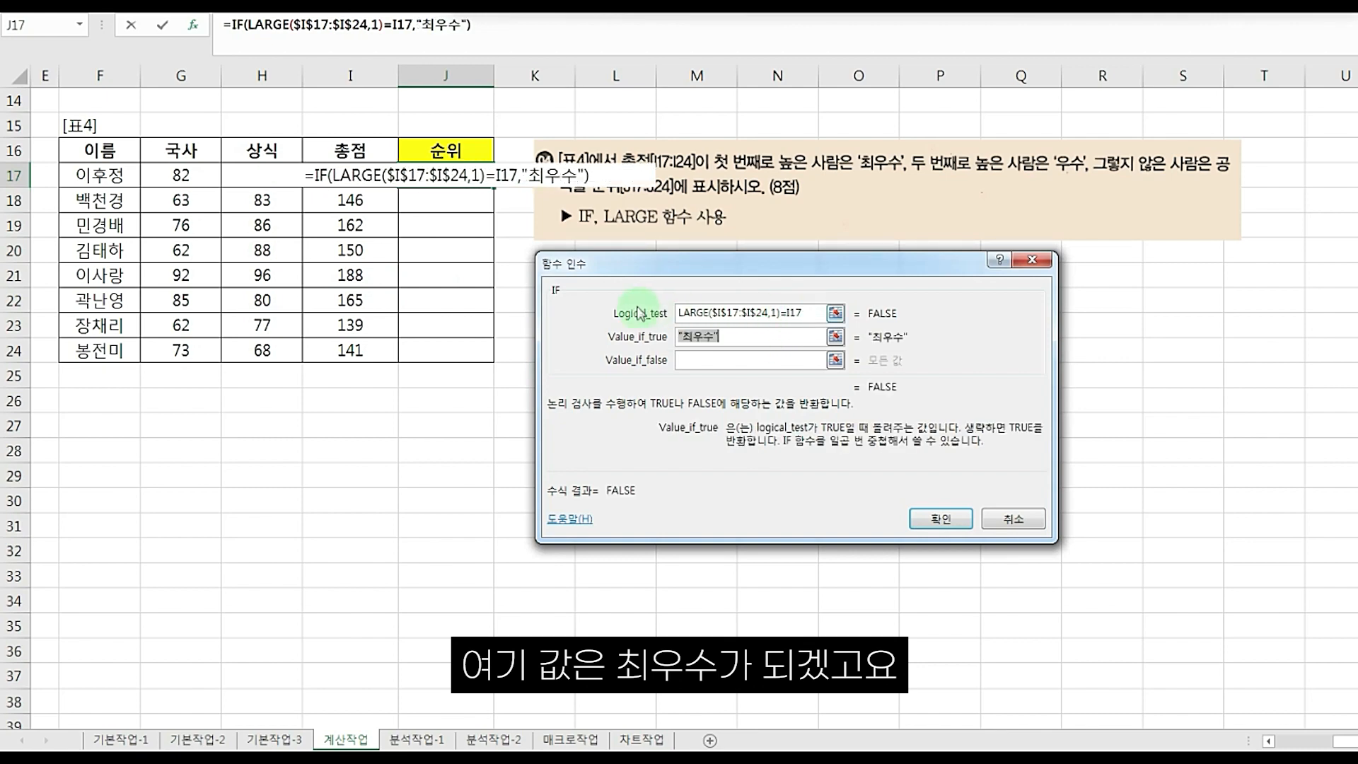
left_click(739, 362)
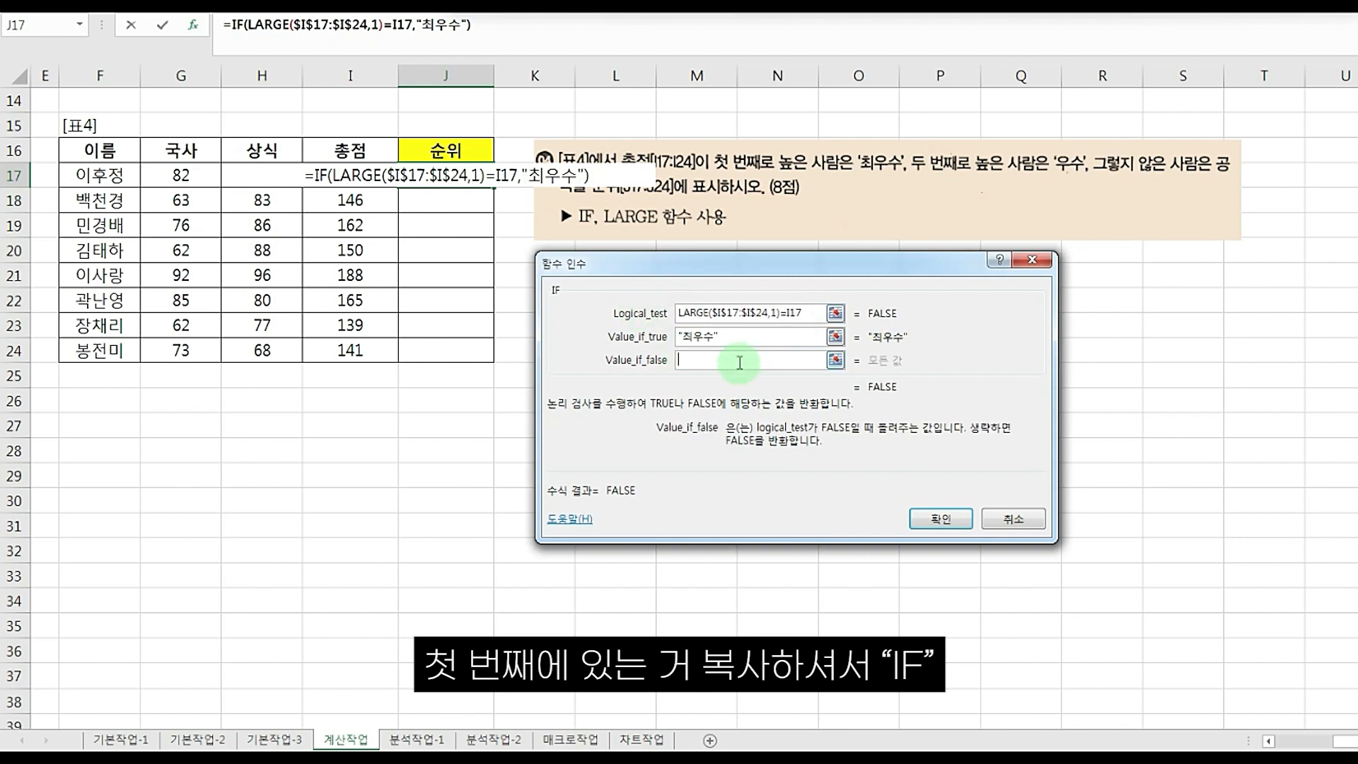
type("if()")
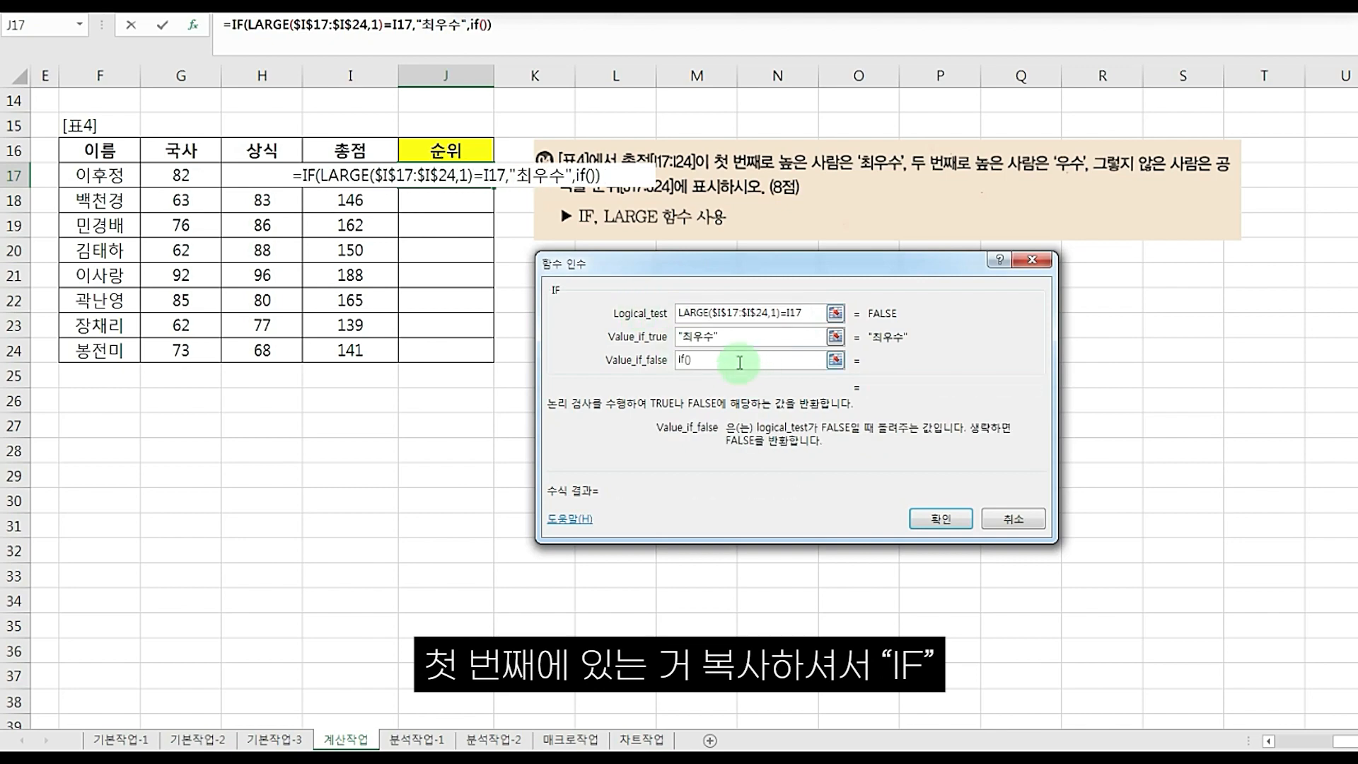
left_click(475, 25)
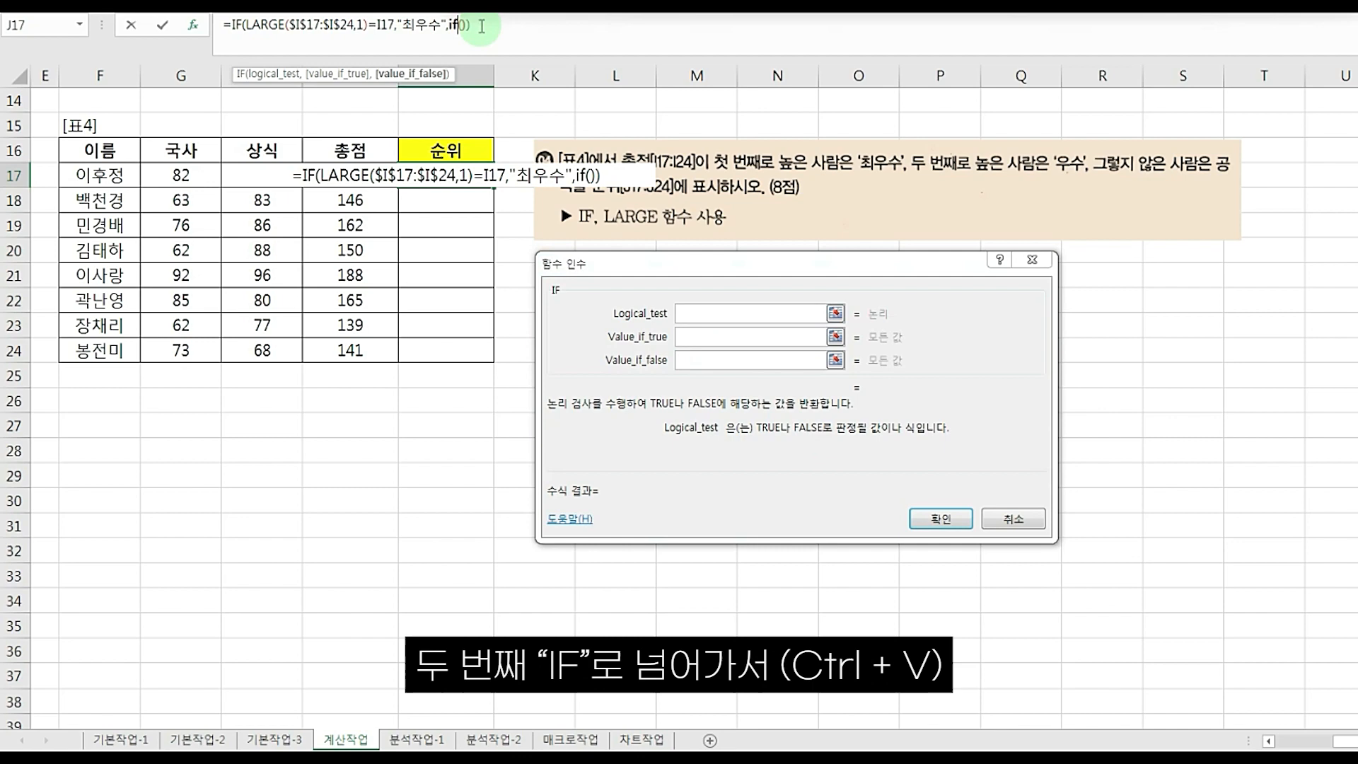
- Paste the copied test into the nested IF and change it to LARGE($I$17:$I$24,2)=I17
left_click(692, 315)
key("ctrl+v")
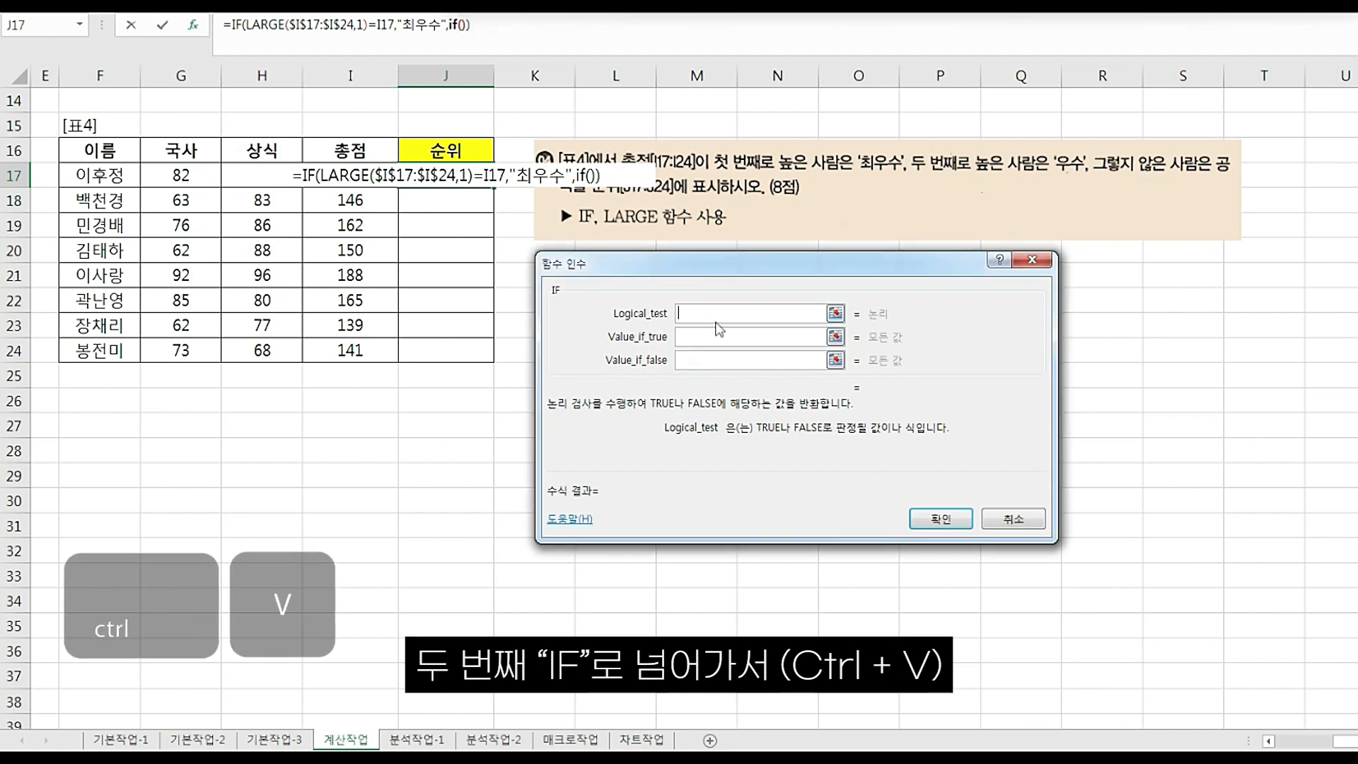
key("ctrl+v")
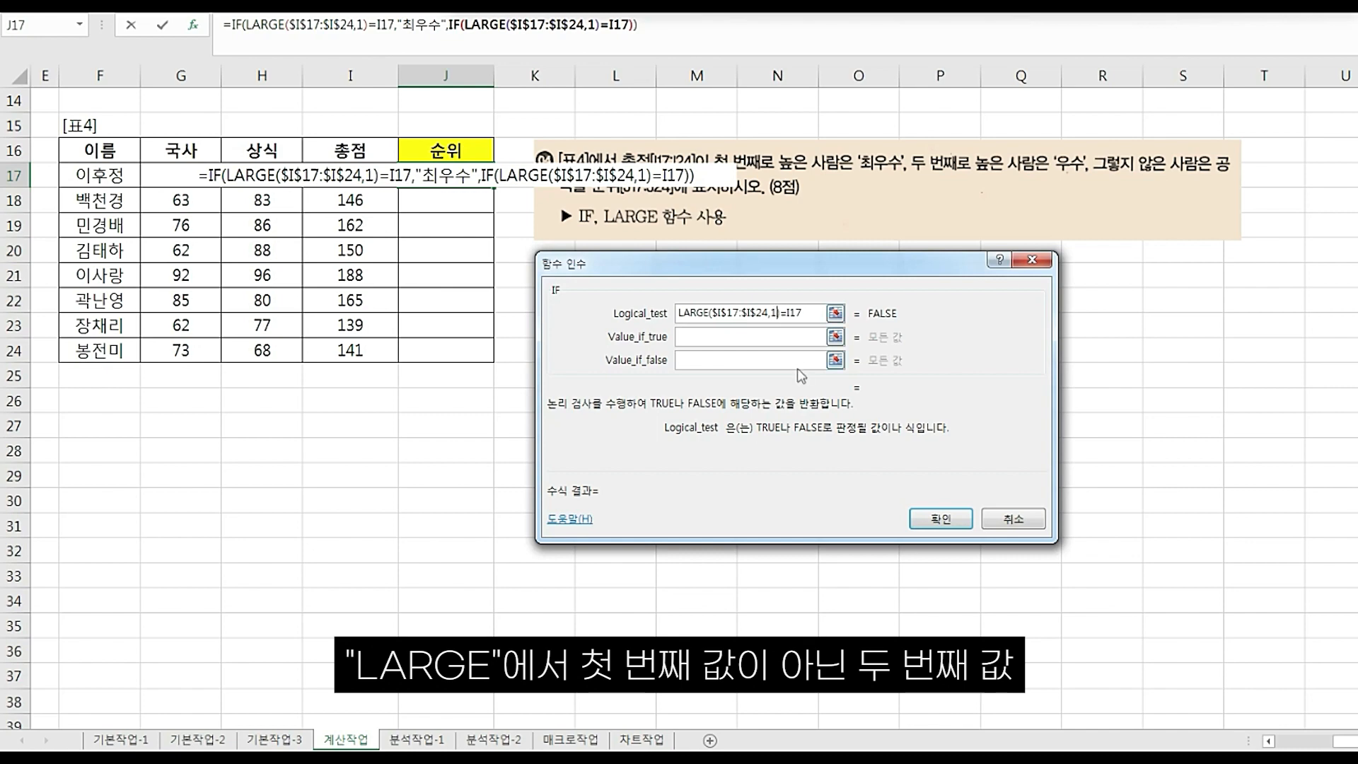
key("BackSpace")
type("2")
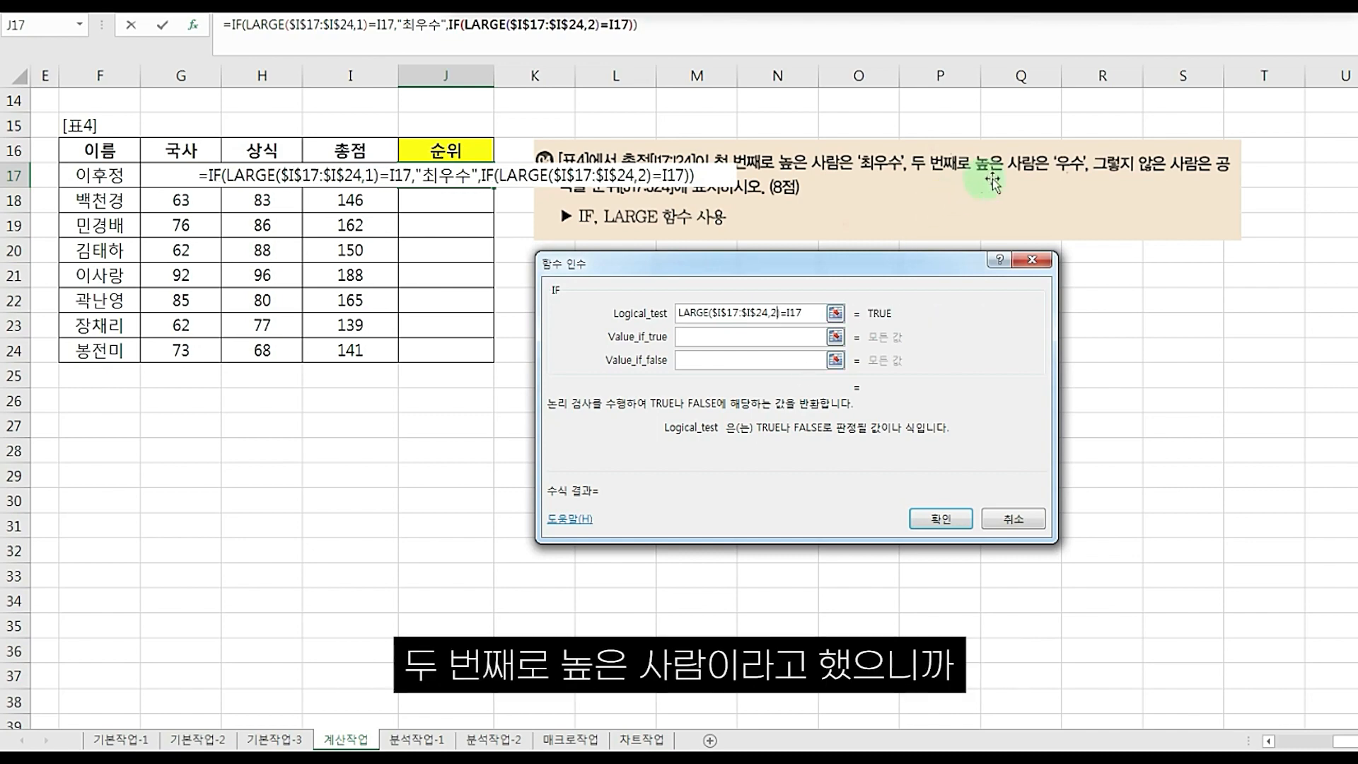
left_click_drag(914, 173, 1034, 171)
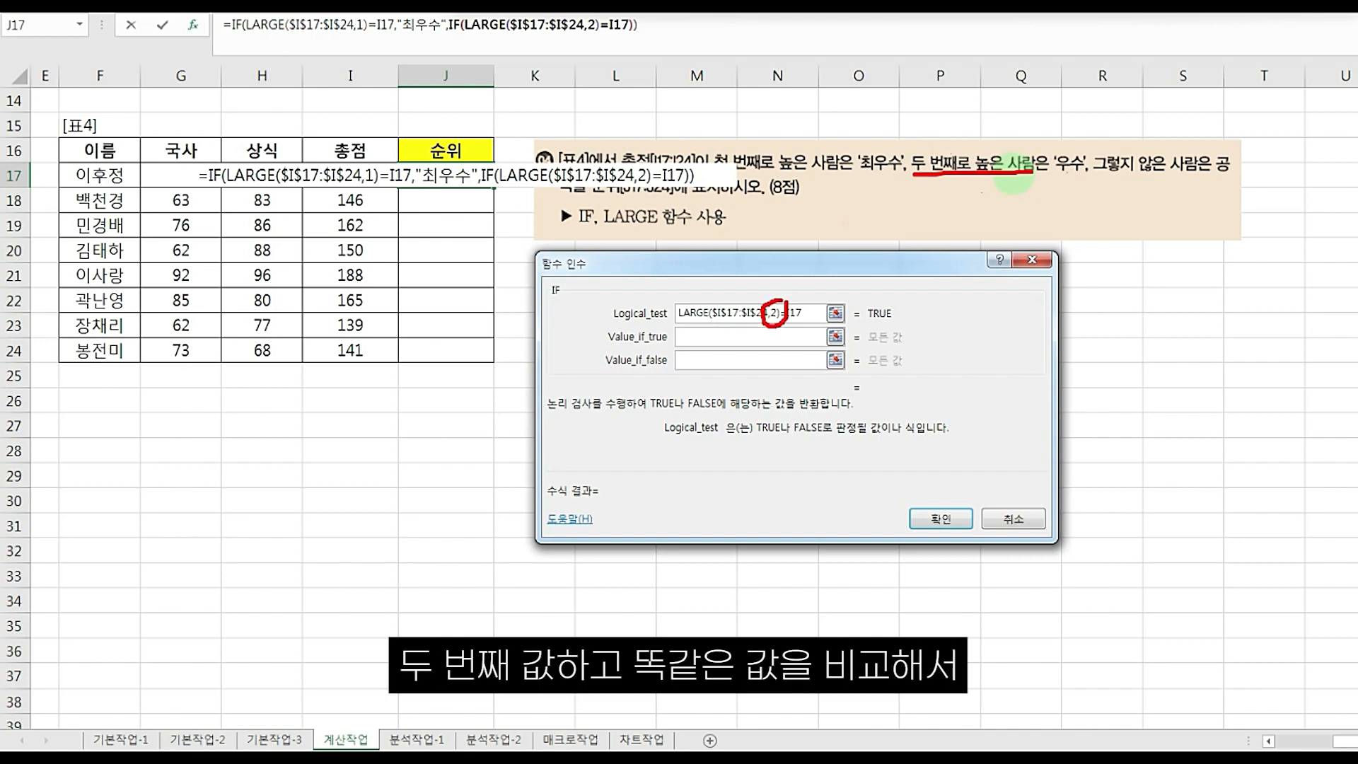
- Set the nested IF's true value to 우수 and its false value to an empty string ""
left_click(774, 337)
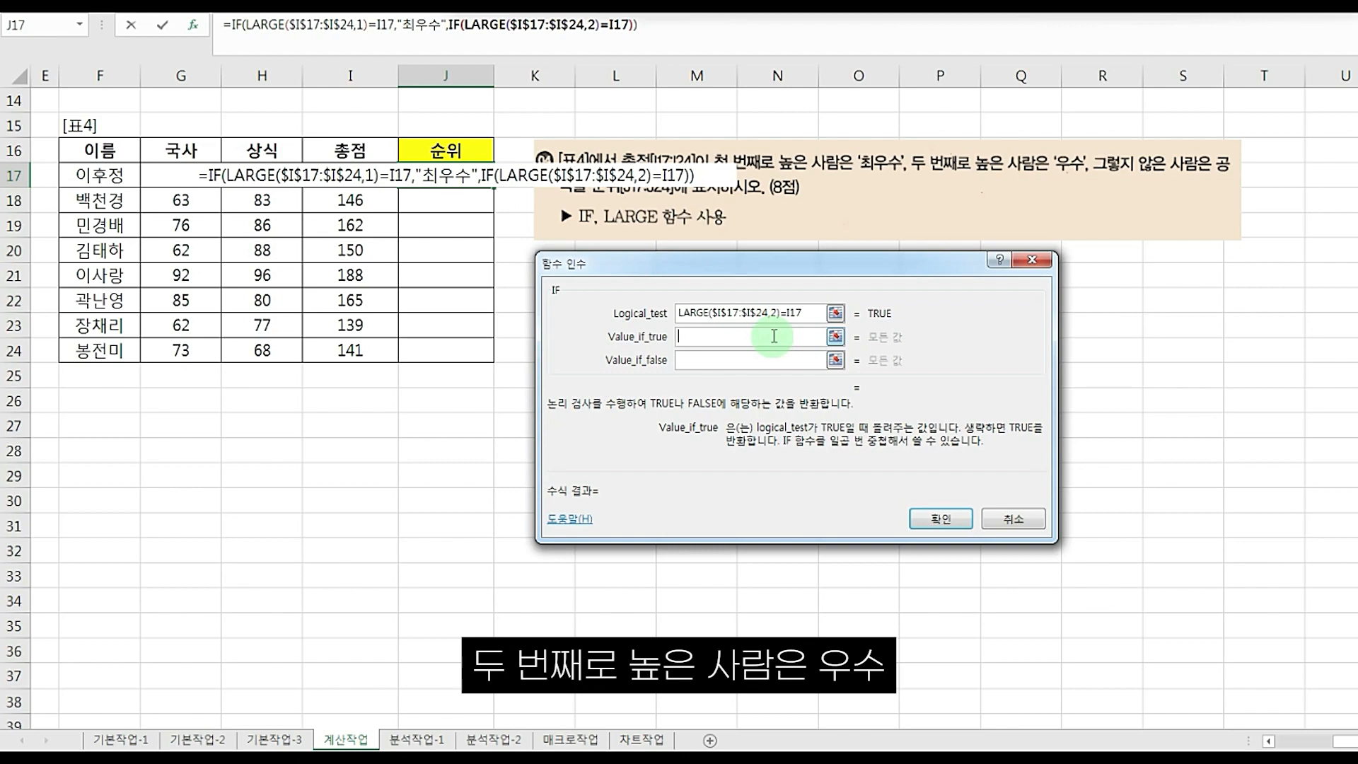
type("우수")
key("Tab")
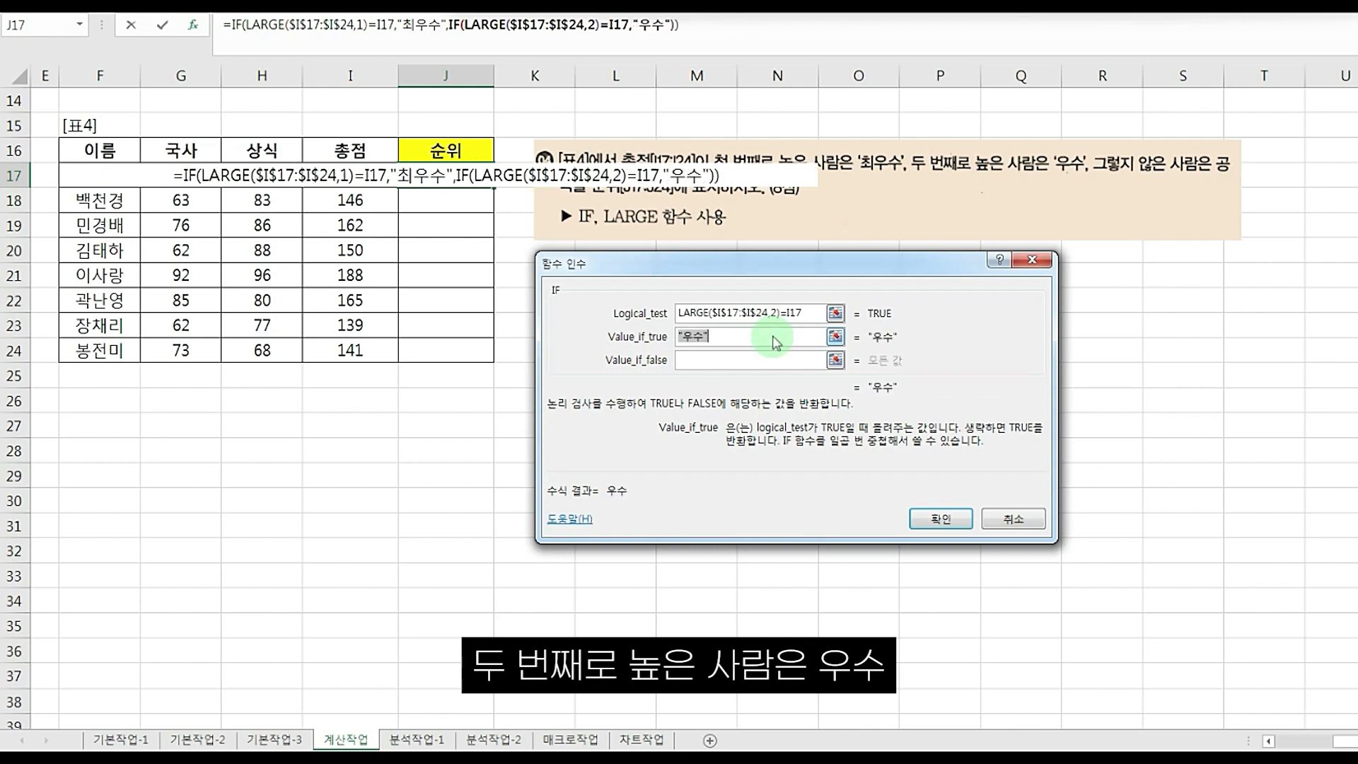
type("\"\"")
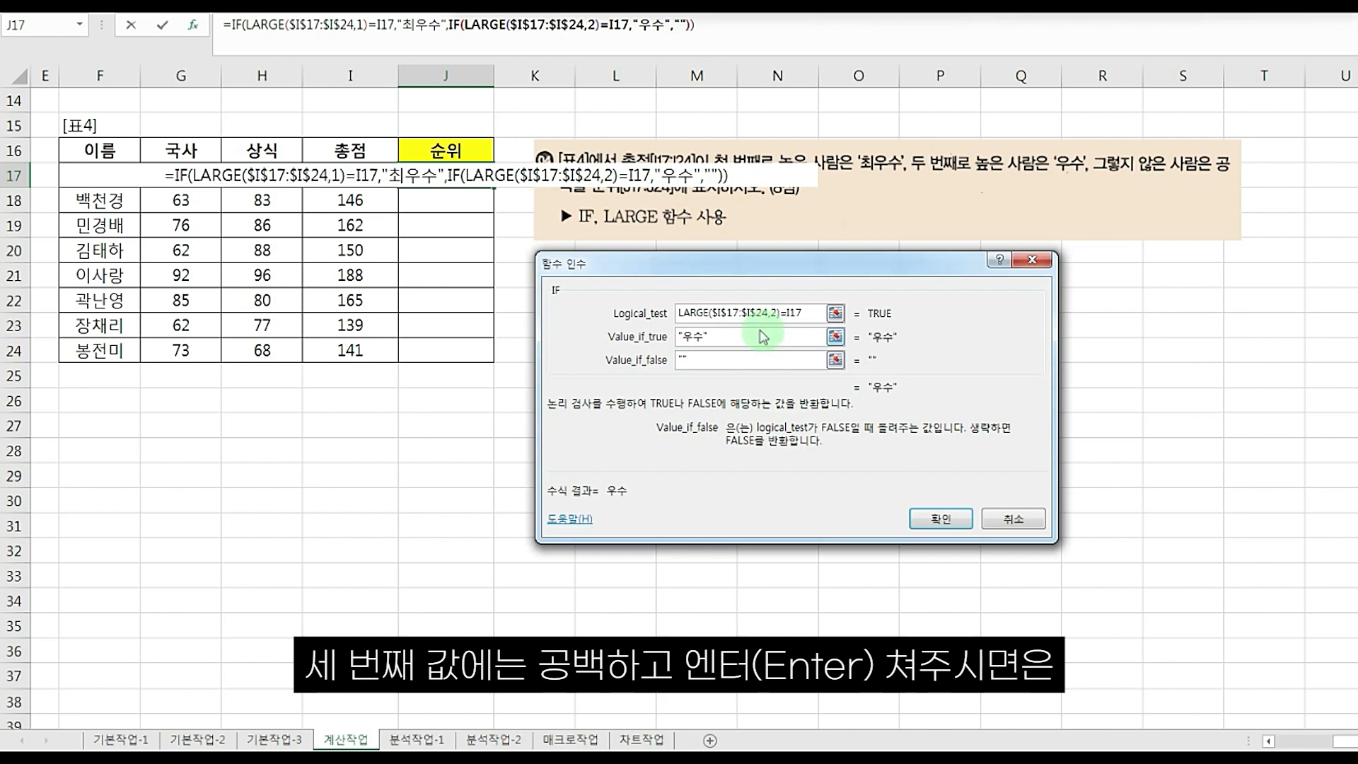
- Confirm the nested IF formula in J17 and fill it down through J24
key("Return")
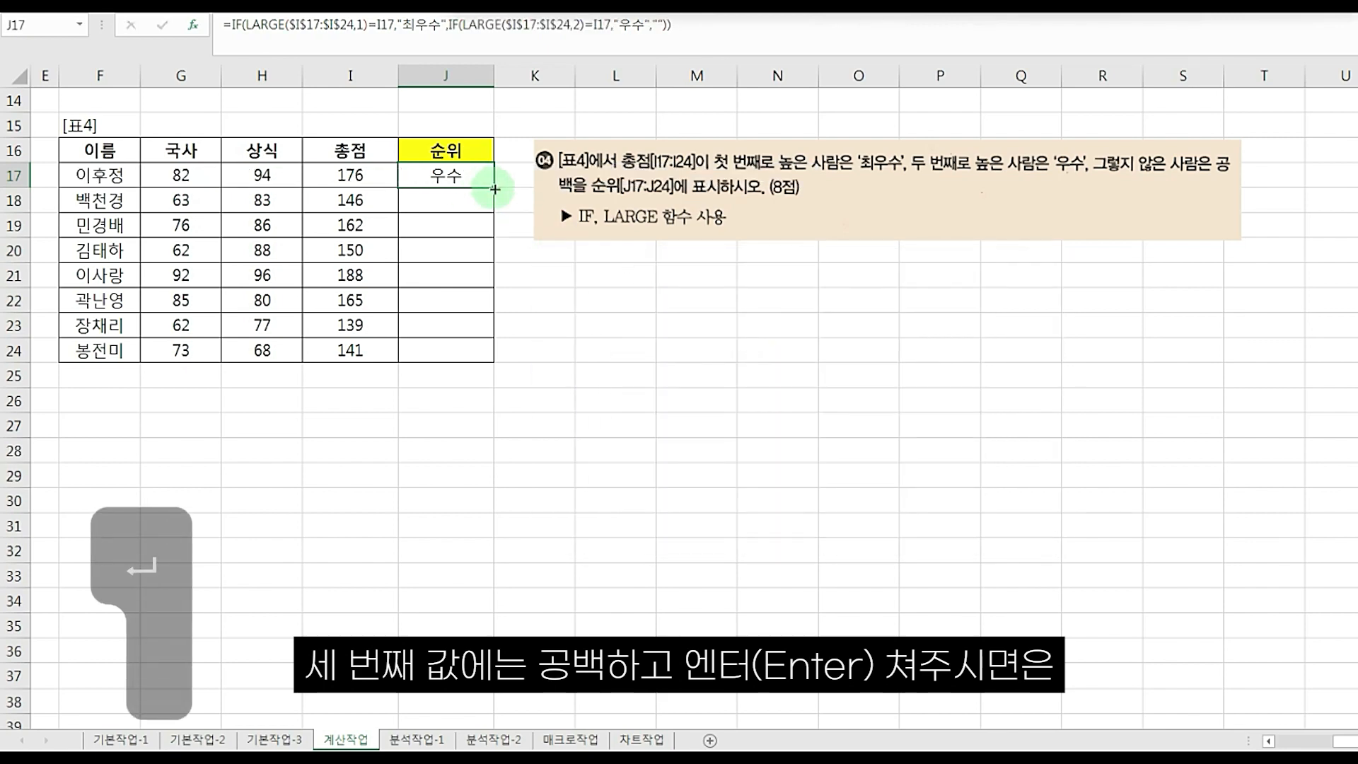
left_click_drag(493, 188, 504, 360)
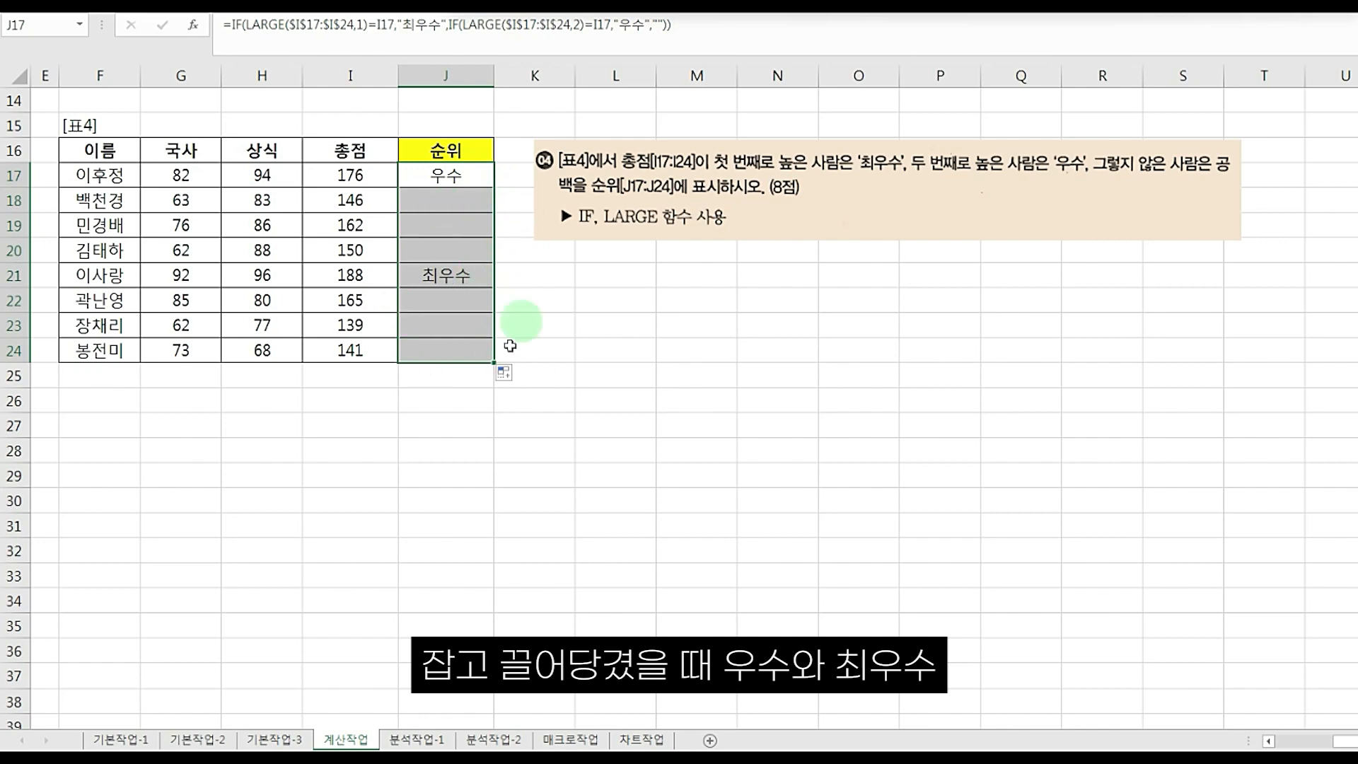
left_click(556, 350)
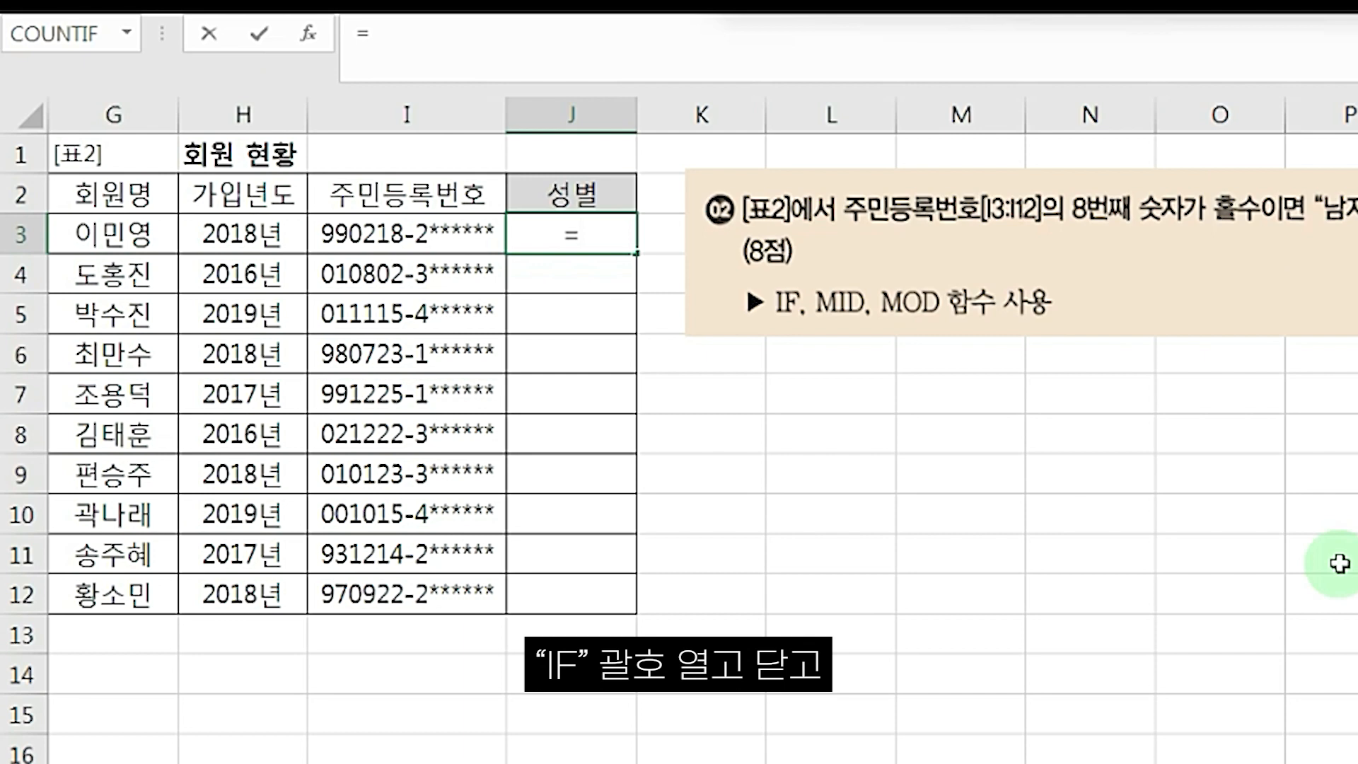
- Start an IF formula in J3, open its arguments and enter mod() as the logical test
type("ㅑㄹ")
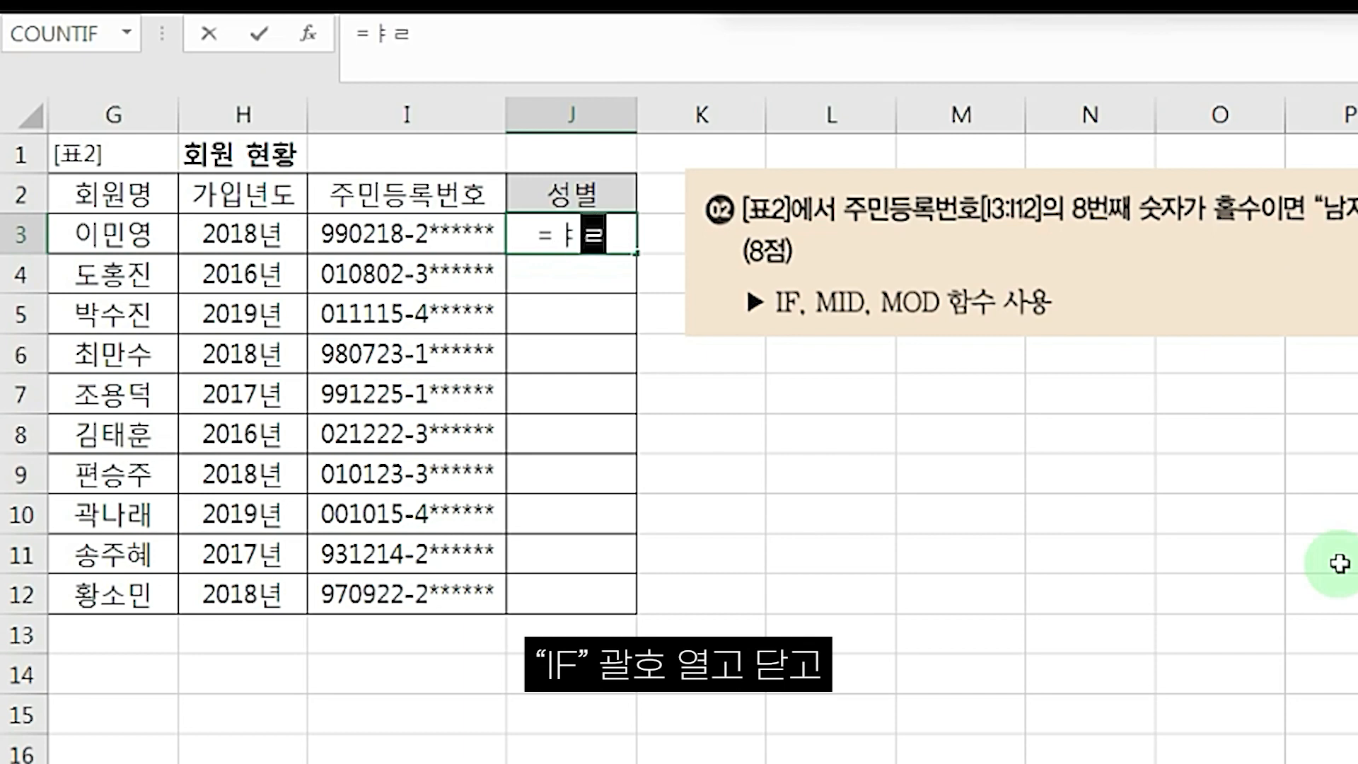
type("()")
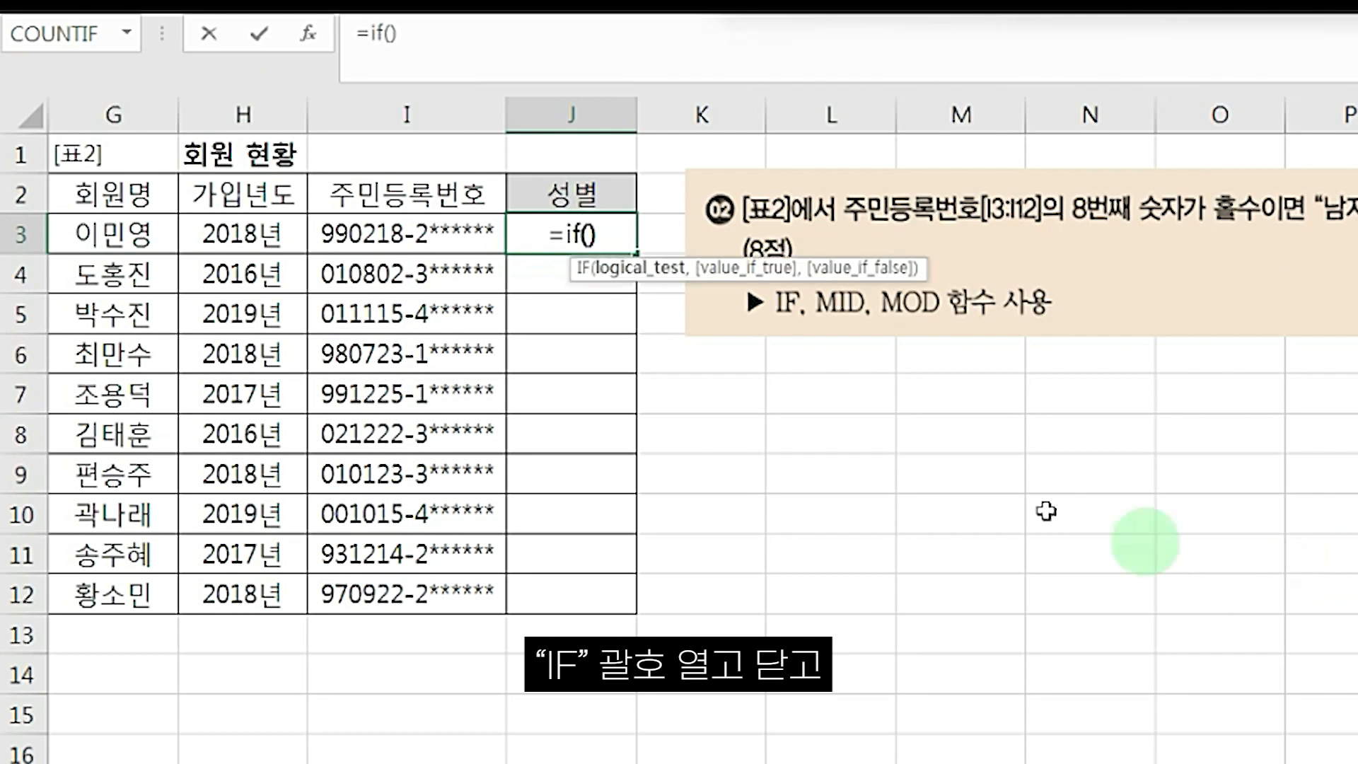
left_click(313, 32)
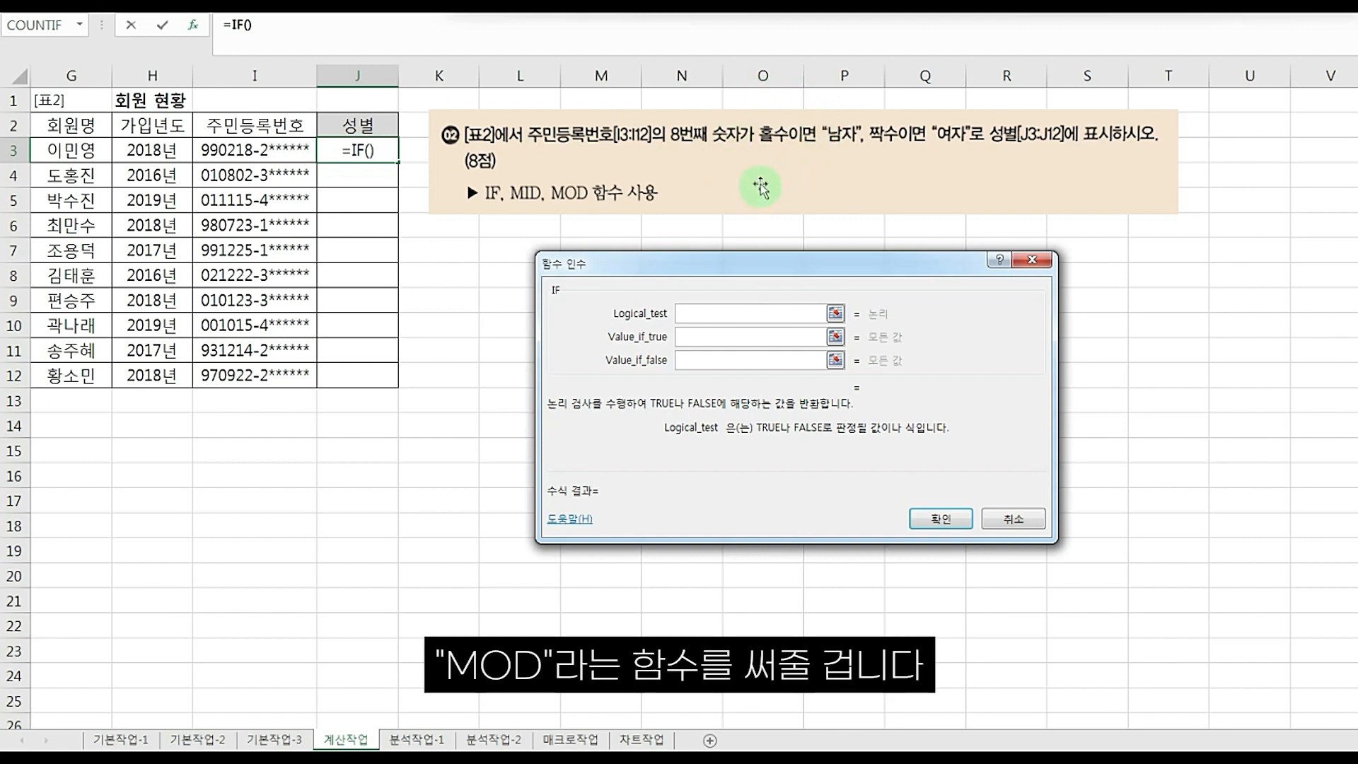
type("mod()")
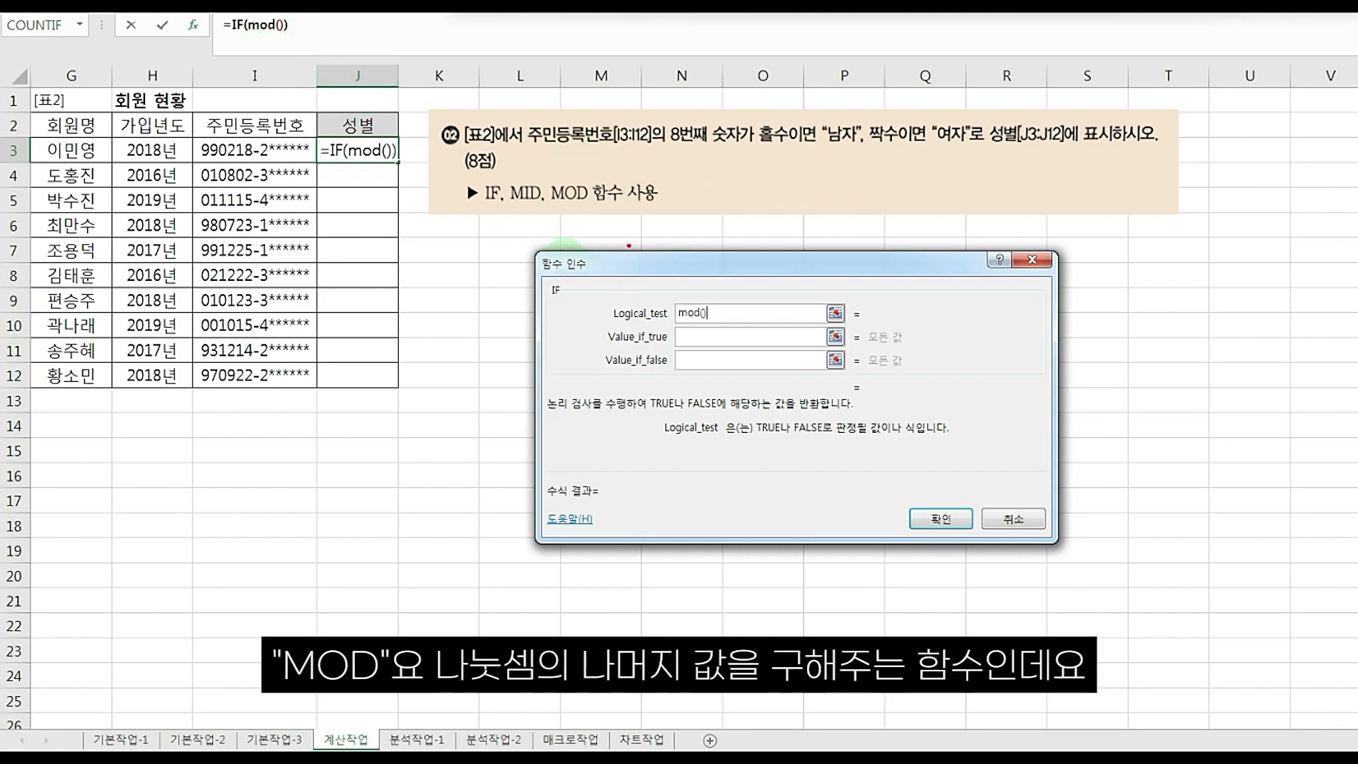
mouse_move(704, 168)
left_mouse_down()
mouse_move(723, 207)
mouse_move(687, 228)
left_mouse_up()
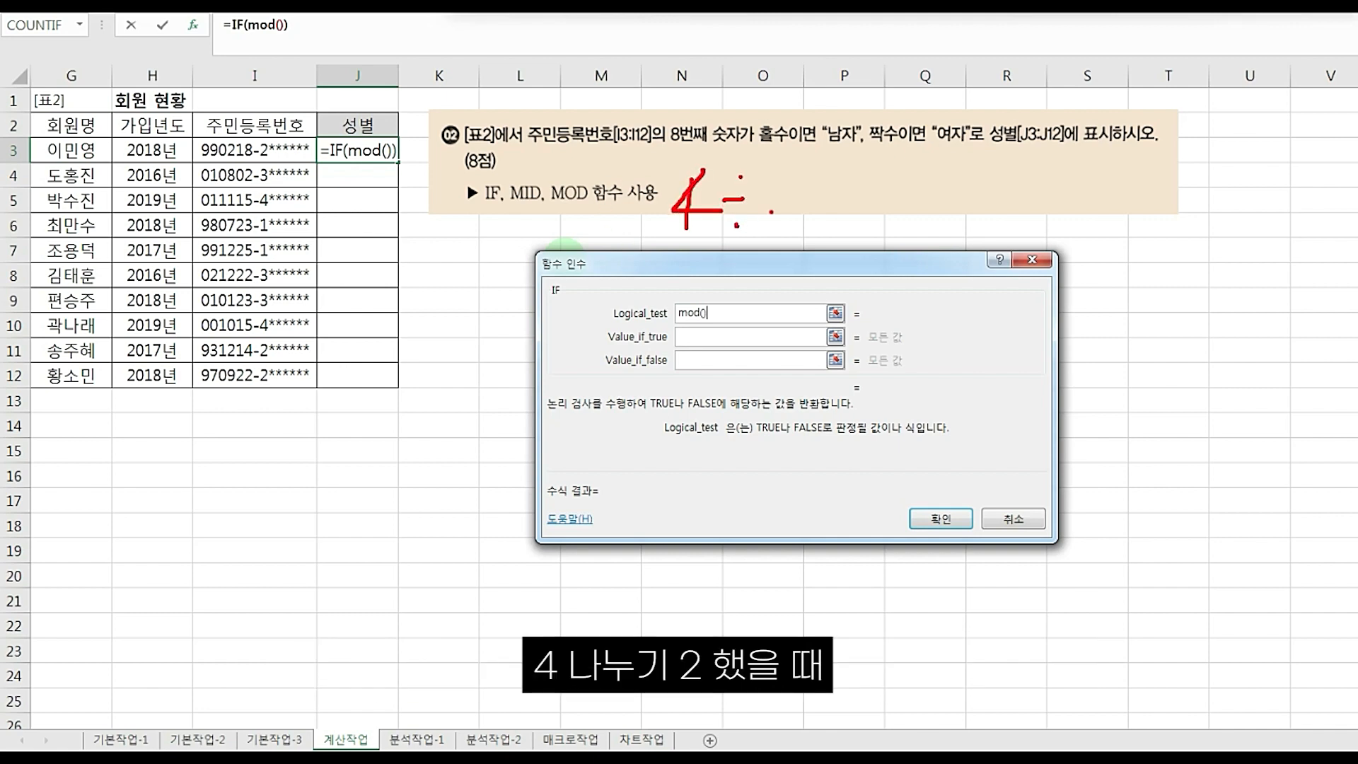
mouse_move(777, 185)
left_mouse_down()
mouse_move(779, 230)
mouse_move(814, 230)
mouse_move(850, 191)
mouse_move(897, 177)
mouse_move(884, 227)
mouse_move(912, 229)
left_mouse_up()
left_click(927, 225)
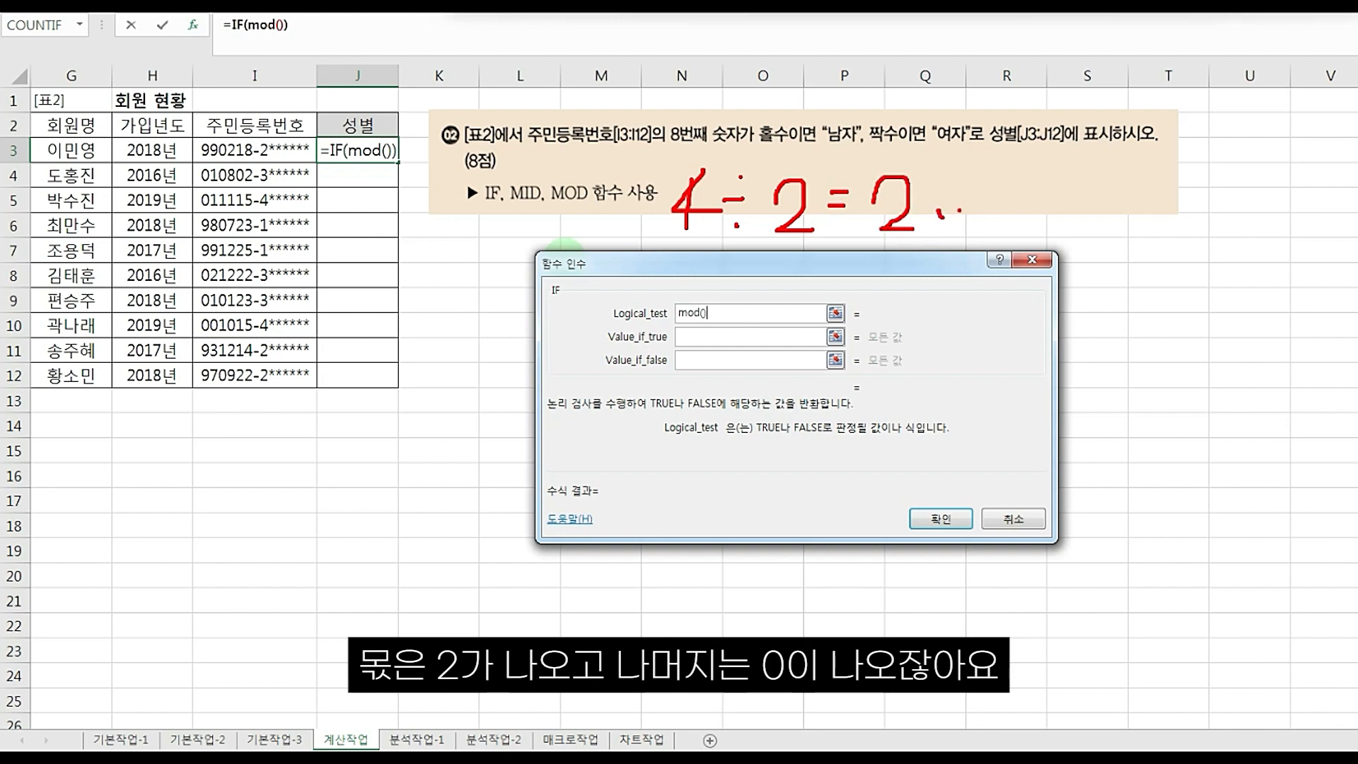
mouse_move(1062, 191)
left_mouse_down()
mouse_move(1039, 201)
mouse_move(1079, 232)
mouse_move(1076, 202)
left_mouse_up()
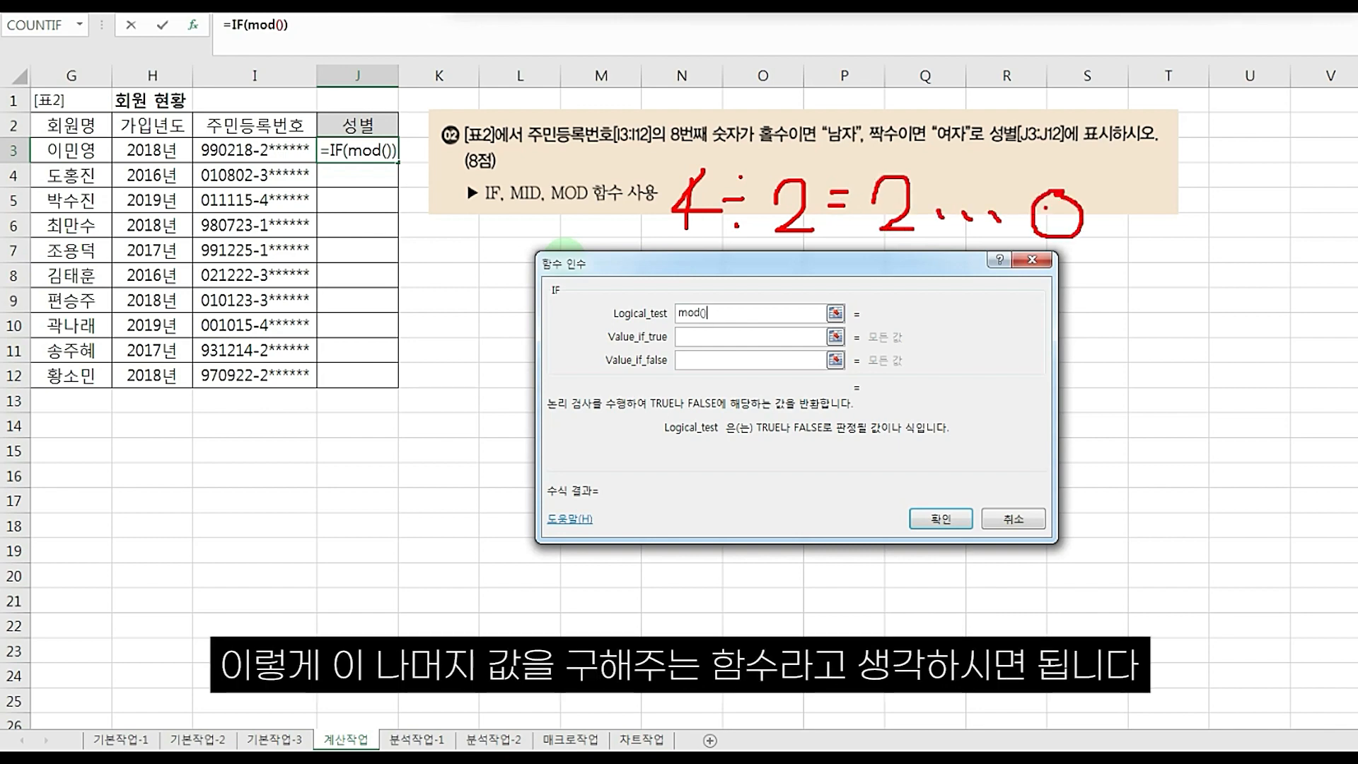
mouse_move(1137, 244)
left_mouse_down()
mouse_move(1057, 284)
mouse_move(1034, 150)
mouse_move(1128, 269)
left_mouse_up()
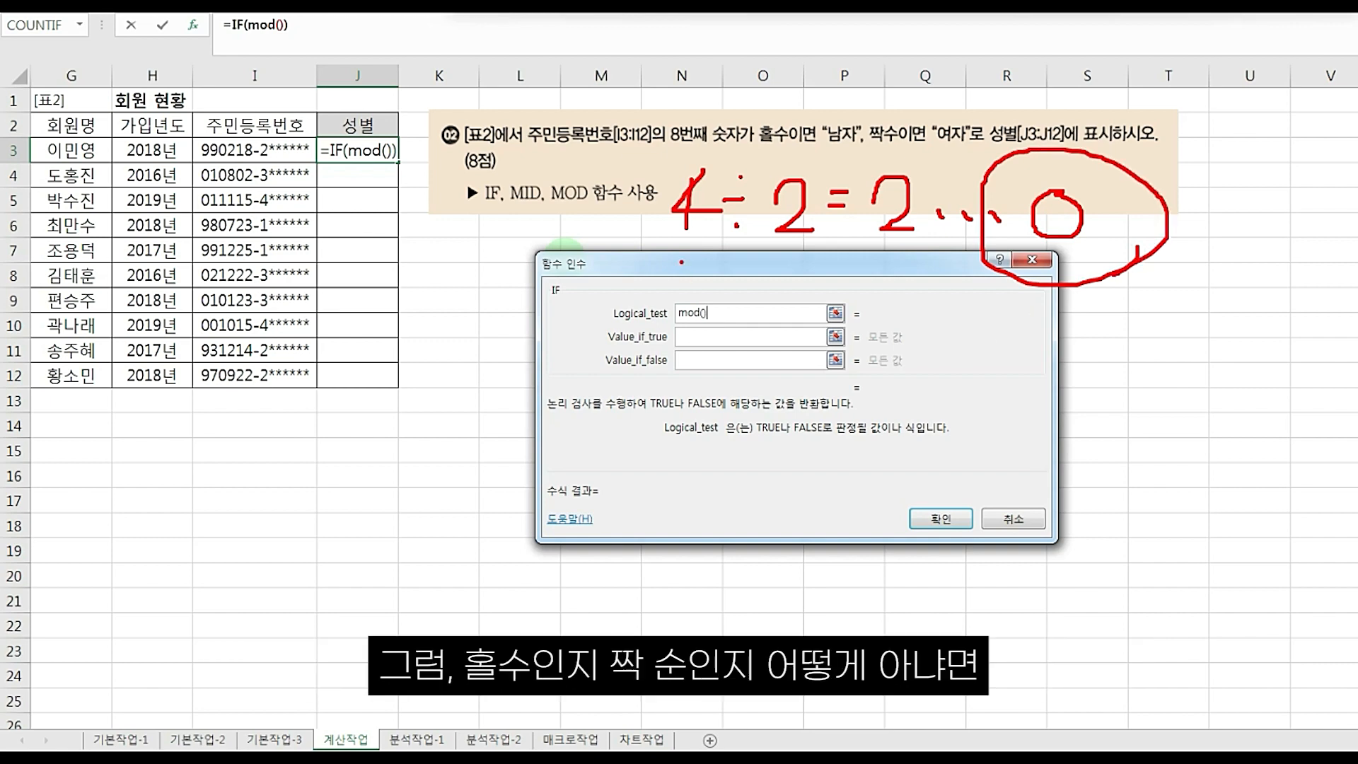
left_click_drag(674, 138, 841, 138)
mouse_move(683, 266)
left_mouse_down()
mouse_move(667, 311)
mouse_move(713, 270)
mouse_move(812, 308)
left_mouse_up()
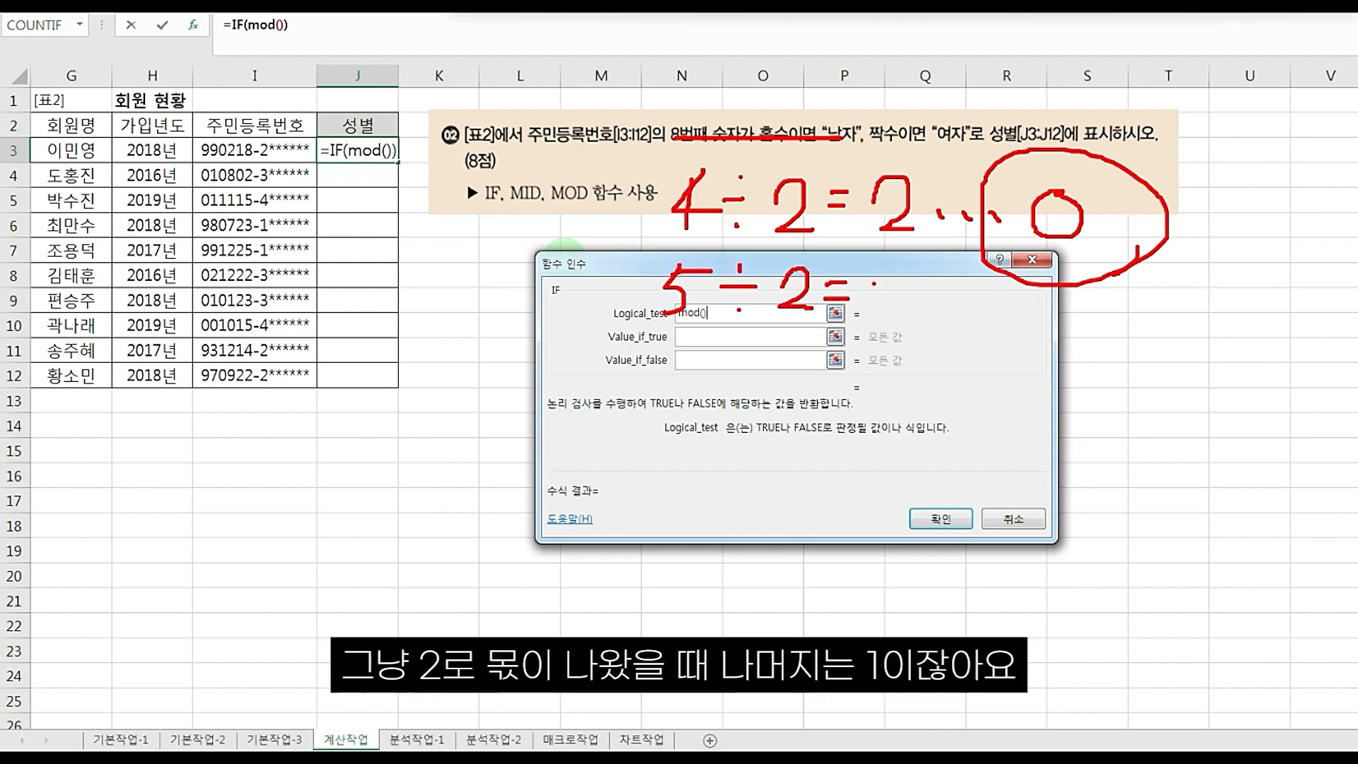
mouse_move(874, 281)
left_mouse_down()
mouse_move(893, 268)
mouse_move(875, 309)
left_mouse_up()
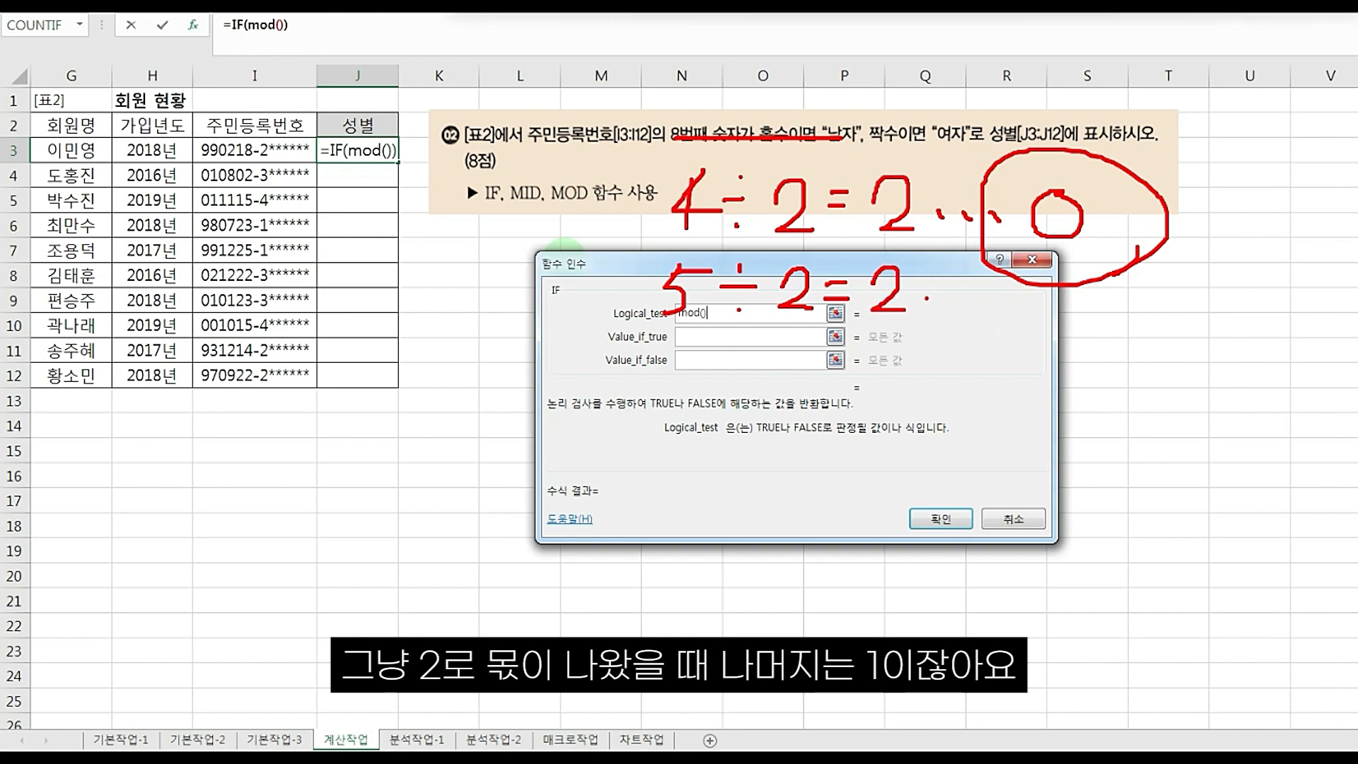
mouse_move(1059, 287)
left_mouse_down()
mouse_move(1059, 321)
mouse_move(1082, 272)
mouse_move(1090, 326)
left_mouse_up()
left_click_drag(987, 339, 1178, 328)
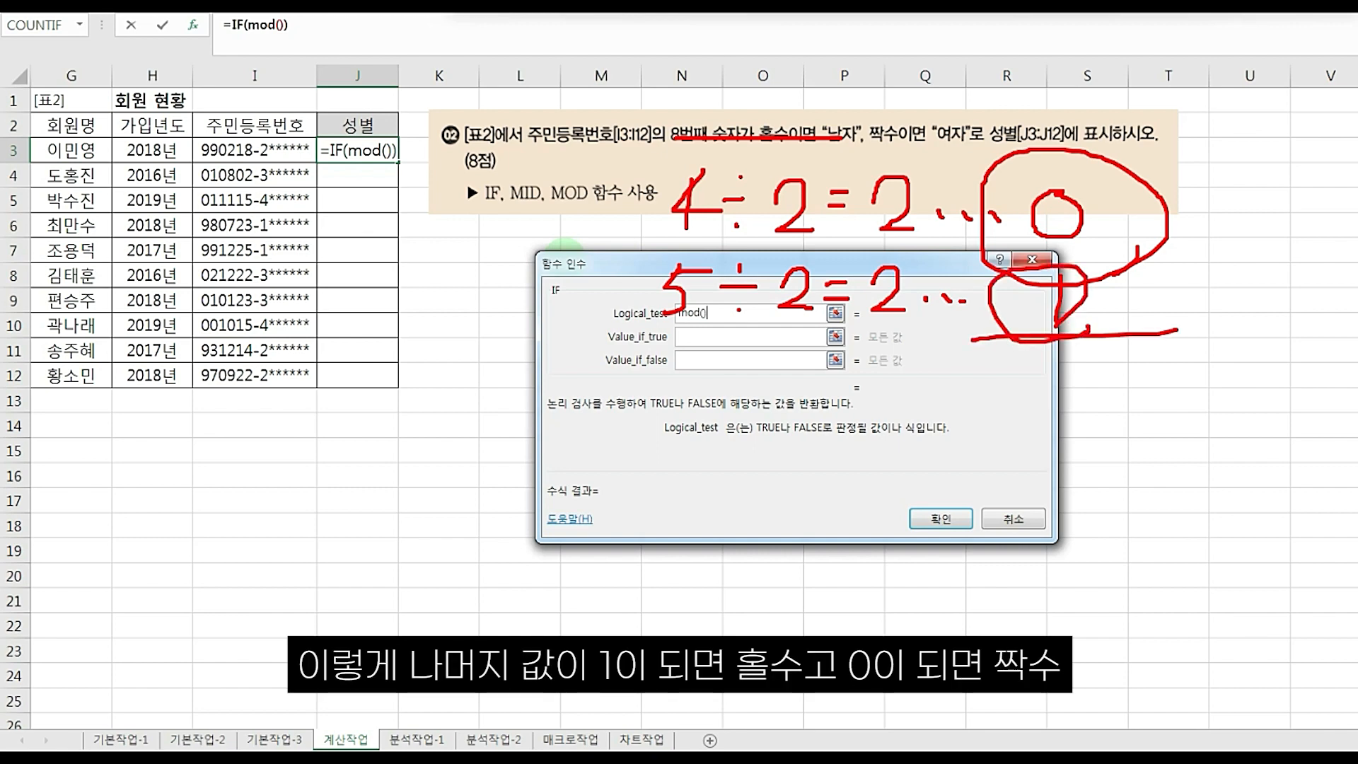
left_click_drag(969, 257, 1138, 248)
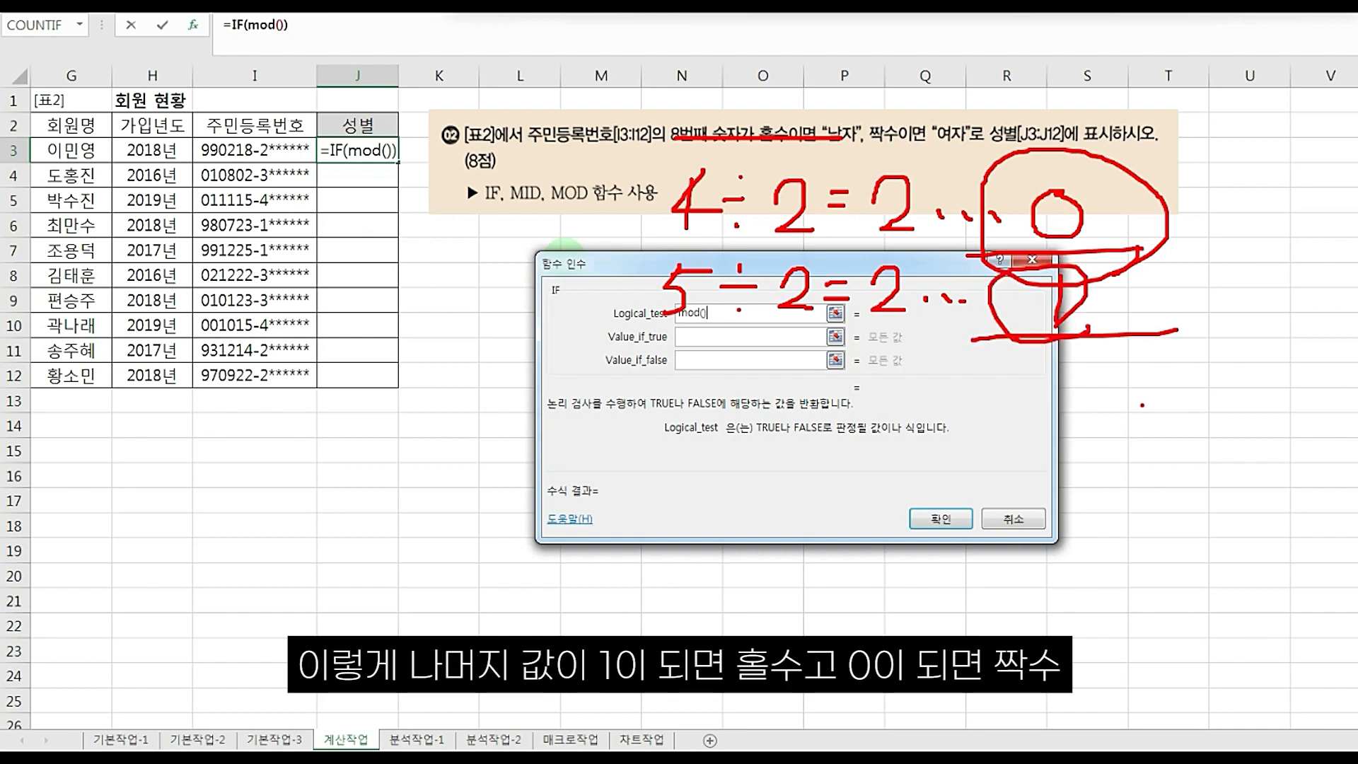
left_click_drag(1160, 365, 1167, 347)
key("Escape")
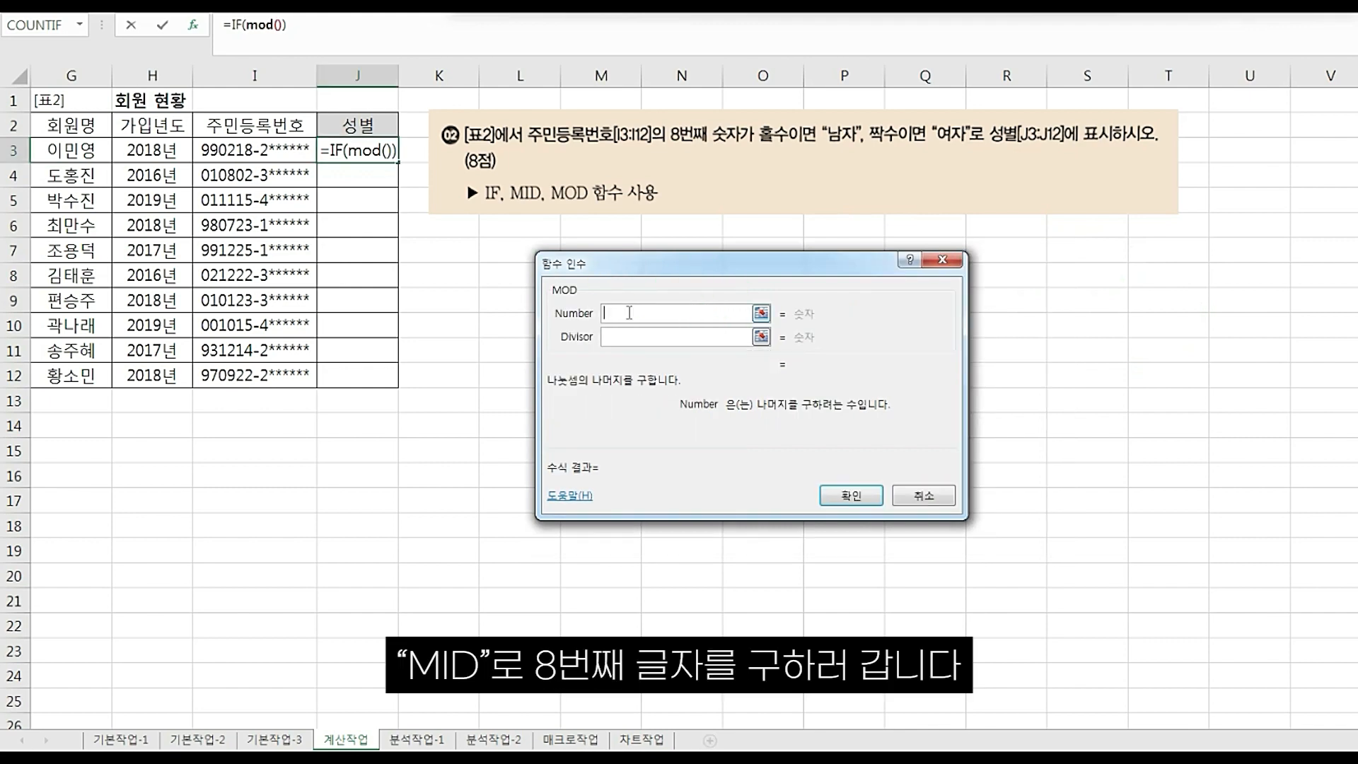
- Nest MID in MOD's Number argument with text I3, start position 8 and 1 character
type("mid()")
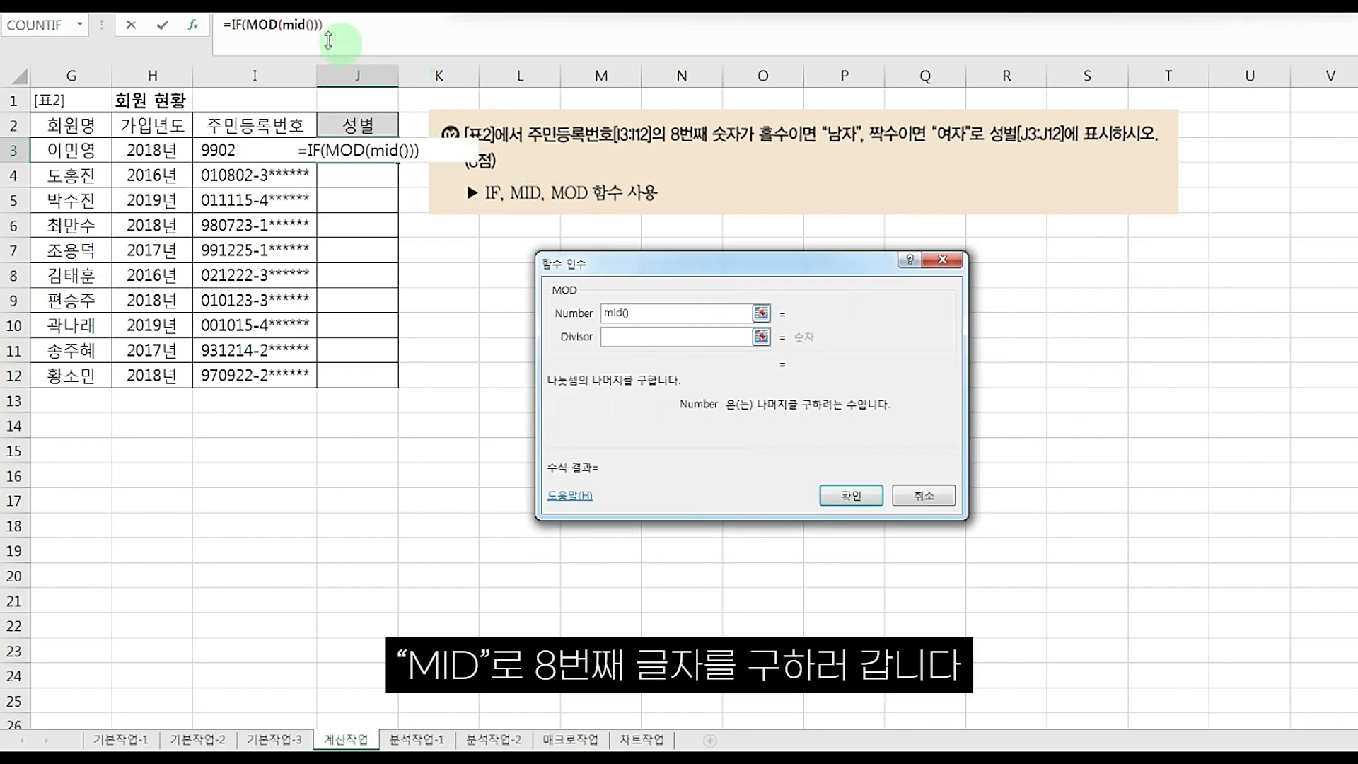
left_click(296, 24)
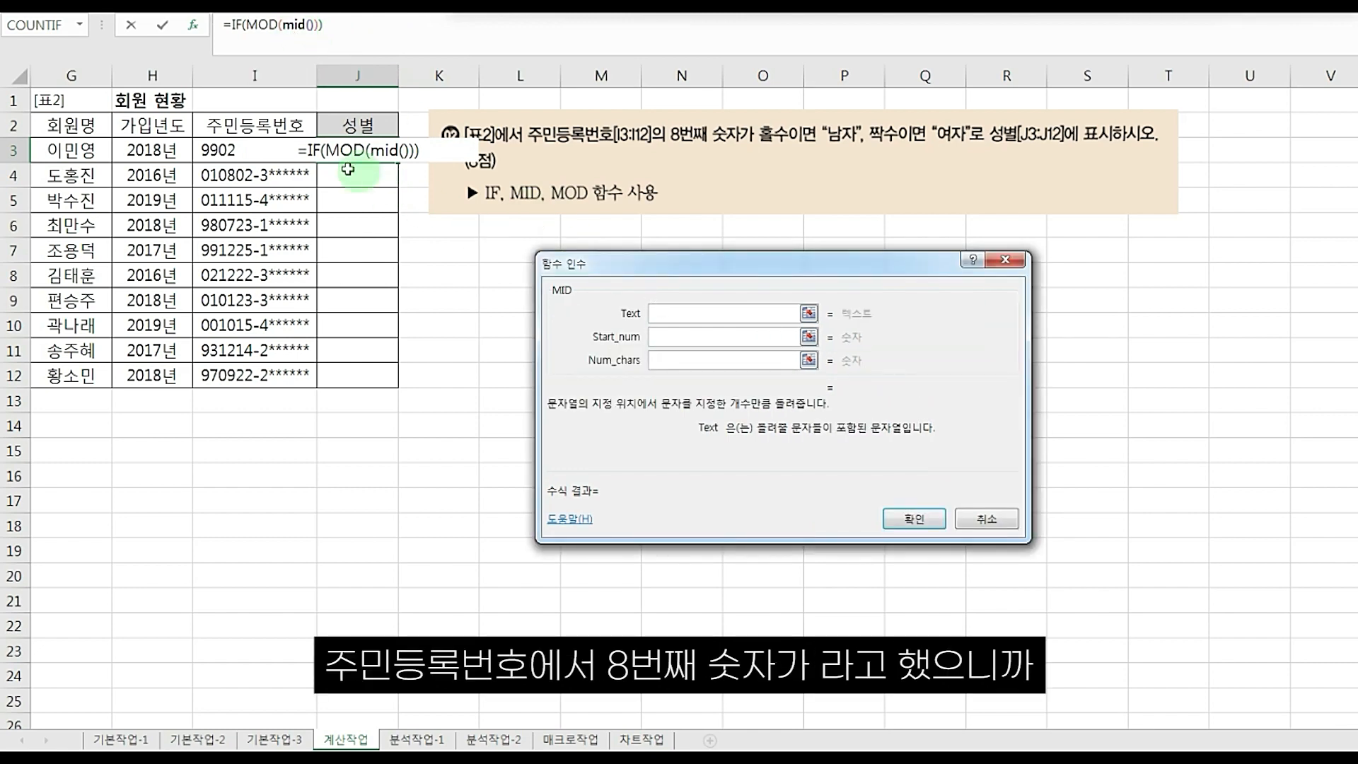
left_click(288, 151)
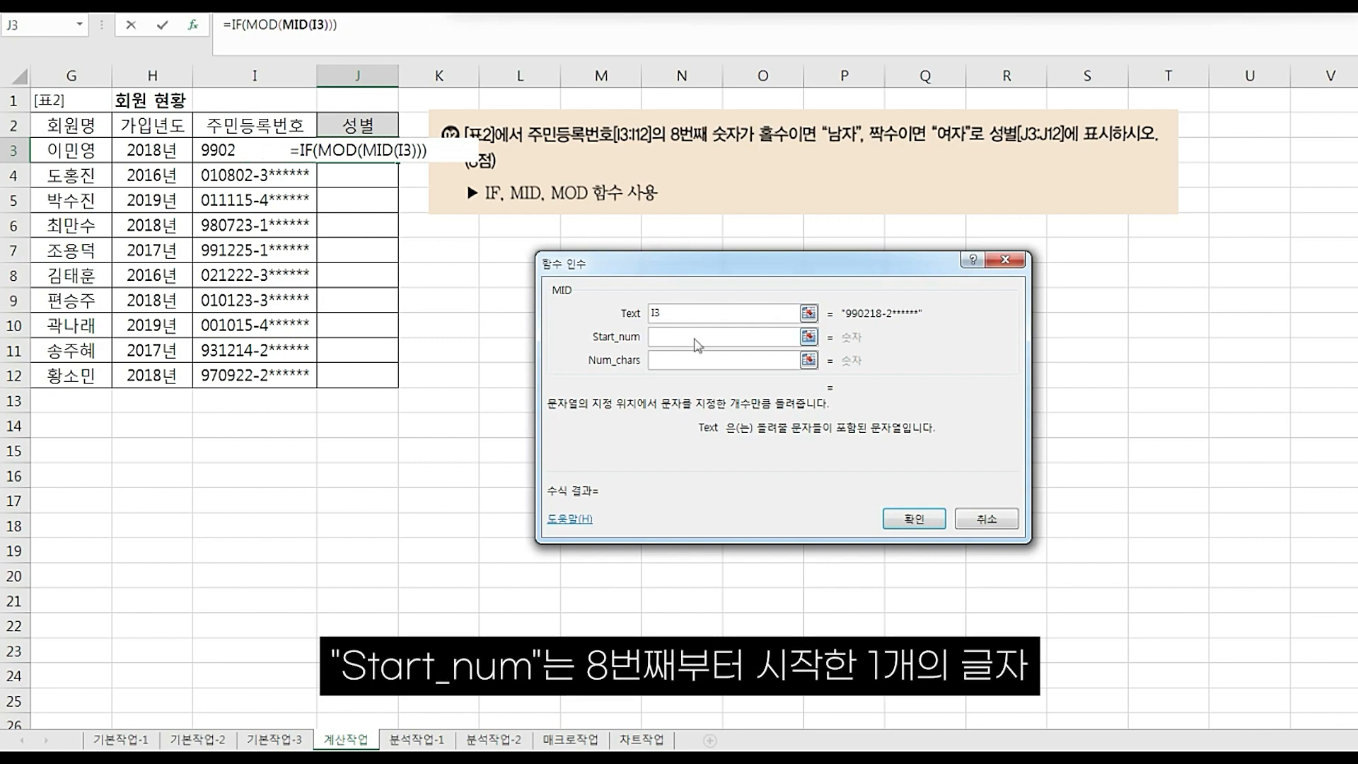
left_click(696, 338)
type("8")
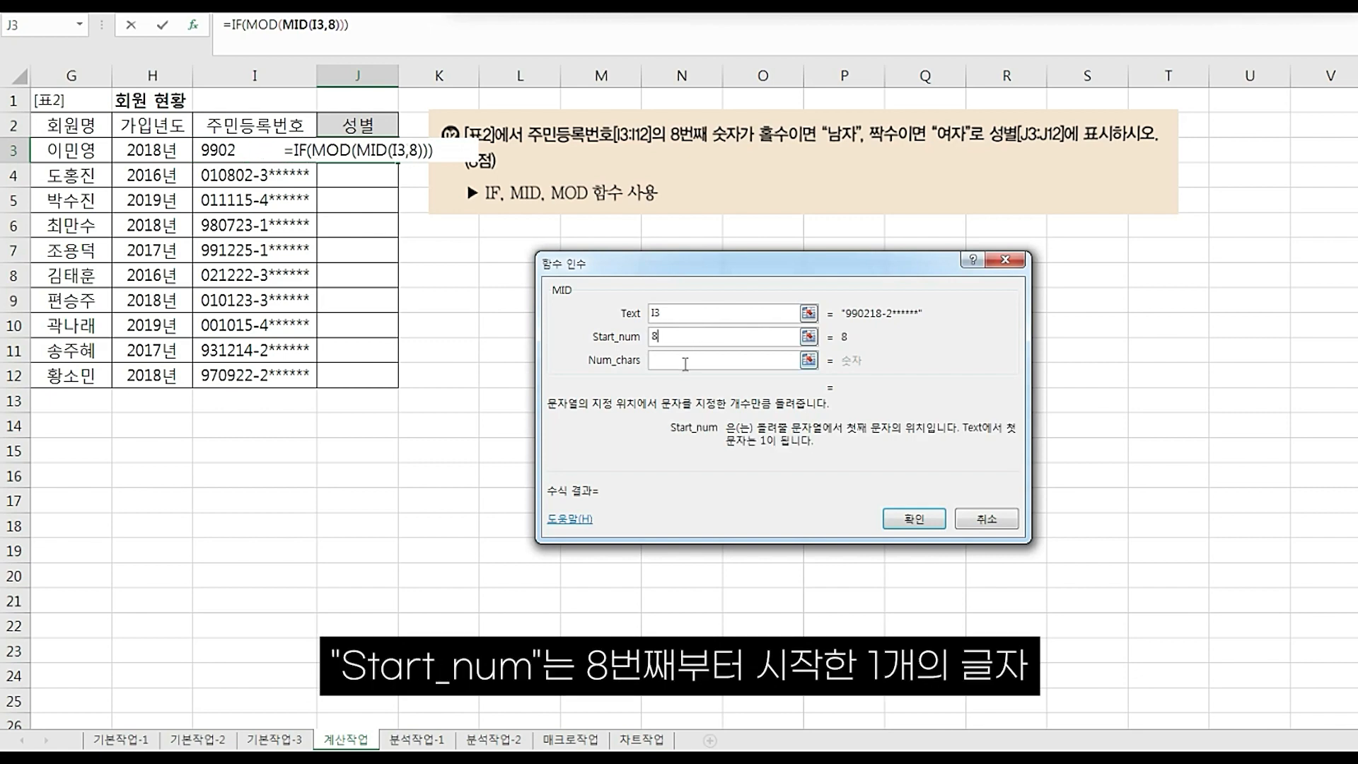
left_click(686, 361)
type("1")
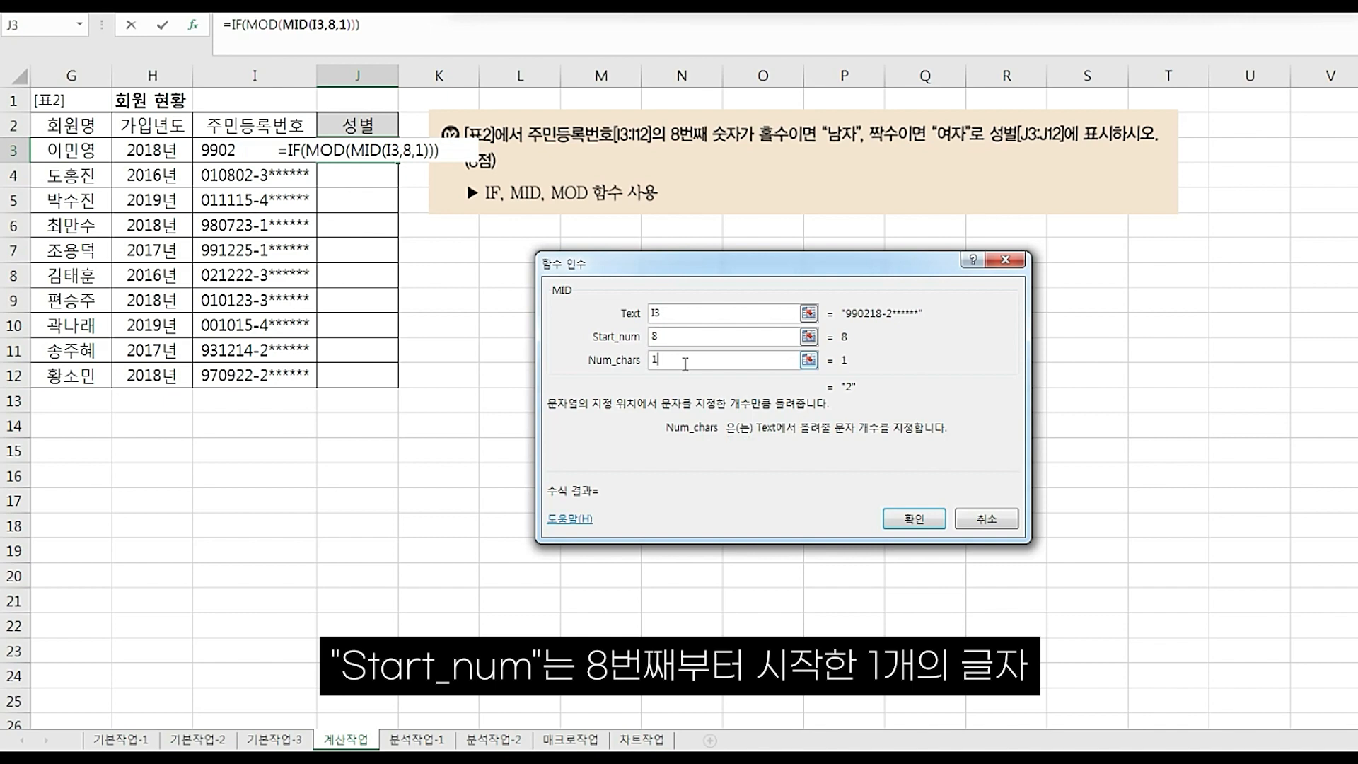
- Set MOD's divisor to 2 and make IF's logical test MOD(MID(I3,8,1),2)=1
left_click(270, 25)
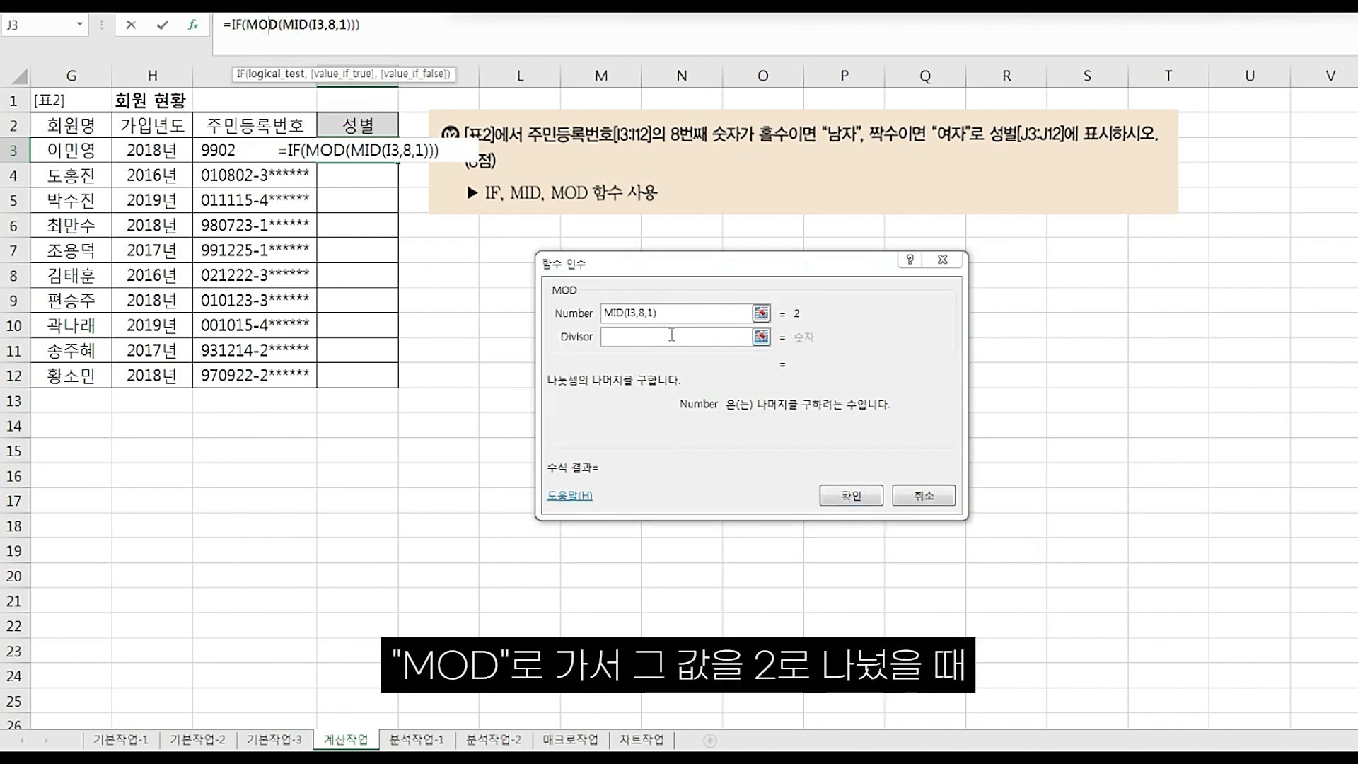
left_click(667, 337)
type("2")
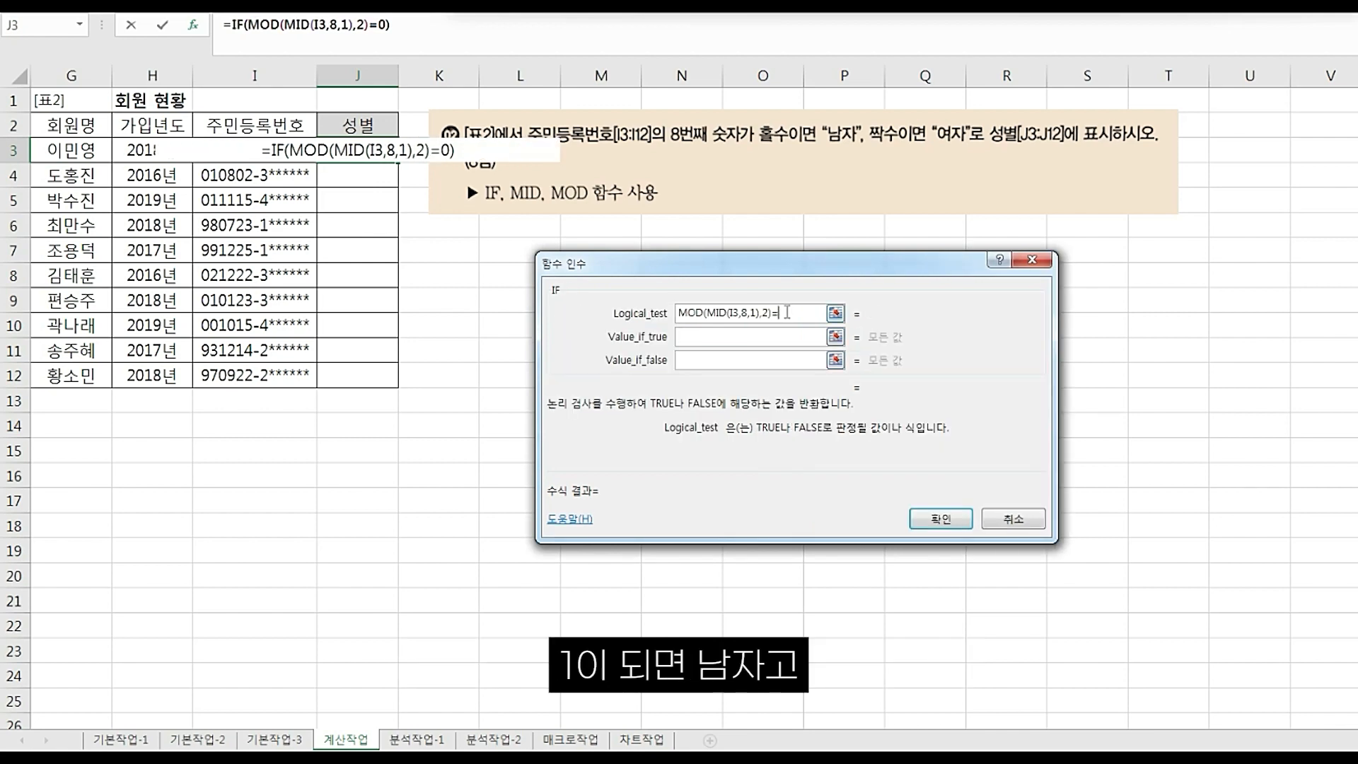
key("BackSpace")
type("1")
- Set the IF's true value to 남자 and false value to 여자, and fill the formula from J3 down to J12
key("Tab")
type("남자")
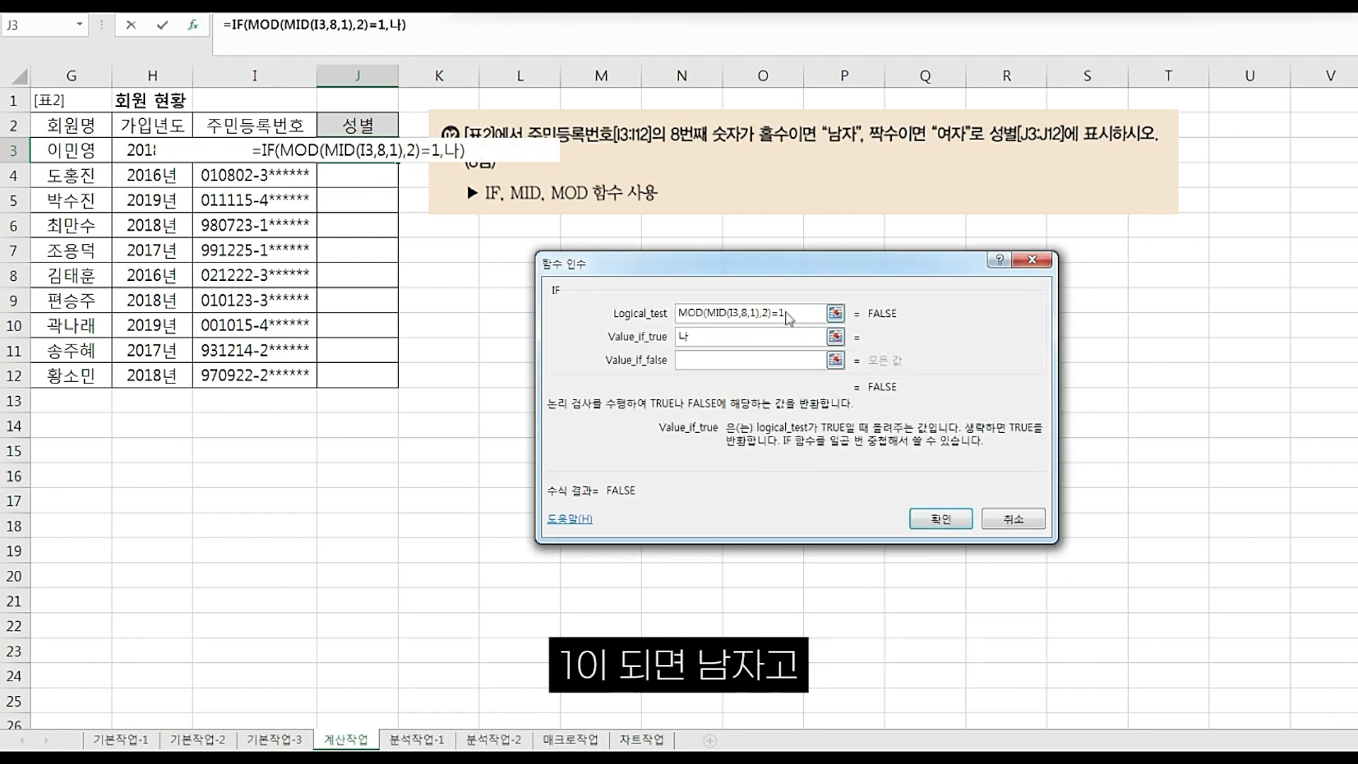
key("Tab")
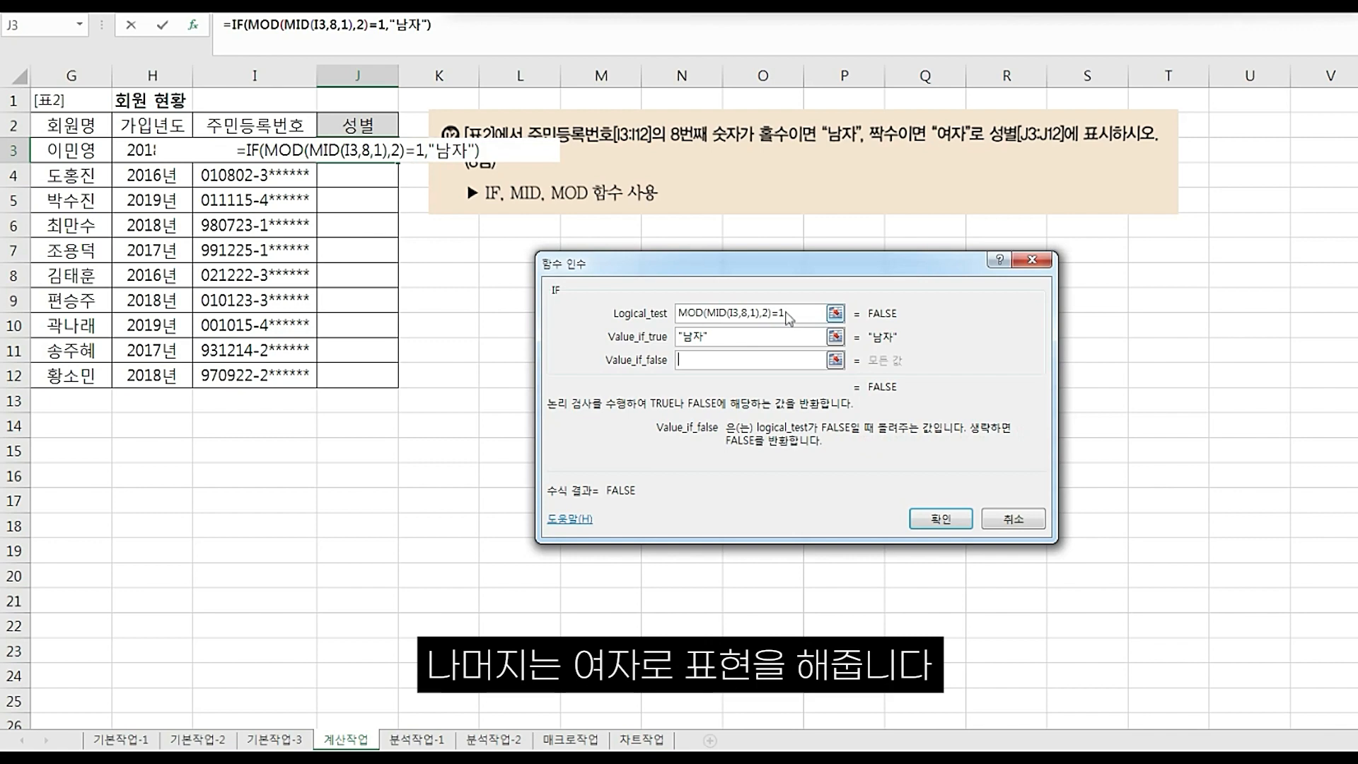
type("여자")
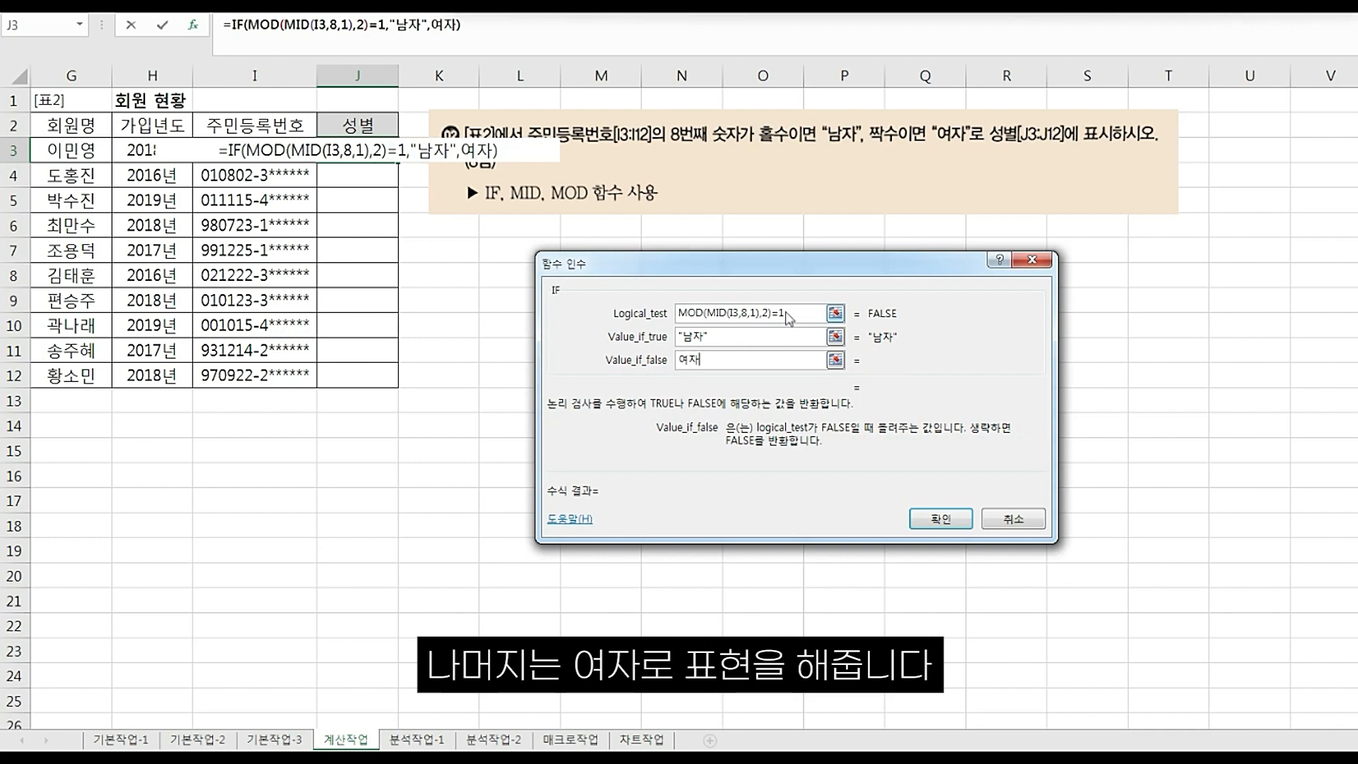
key("Return")
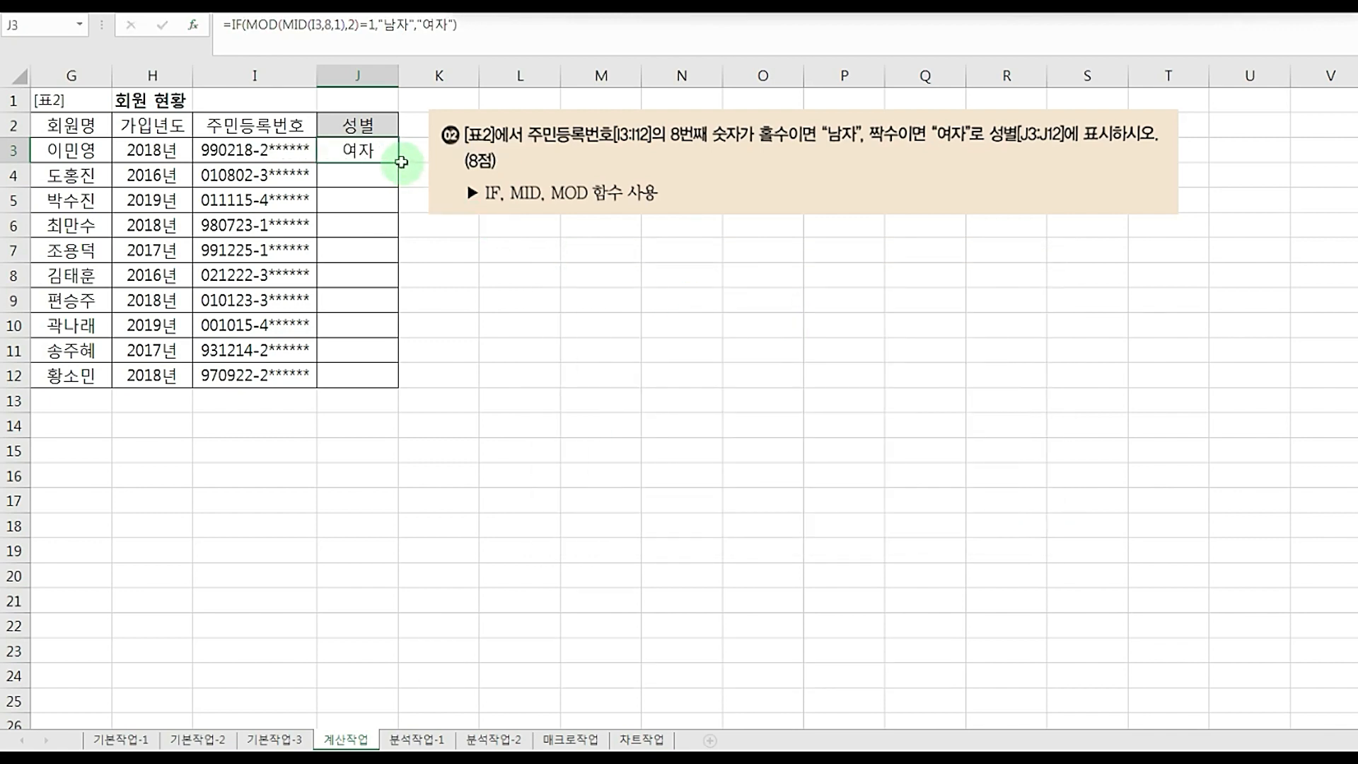
left_click_drag(398, 162, 396, 388)
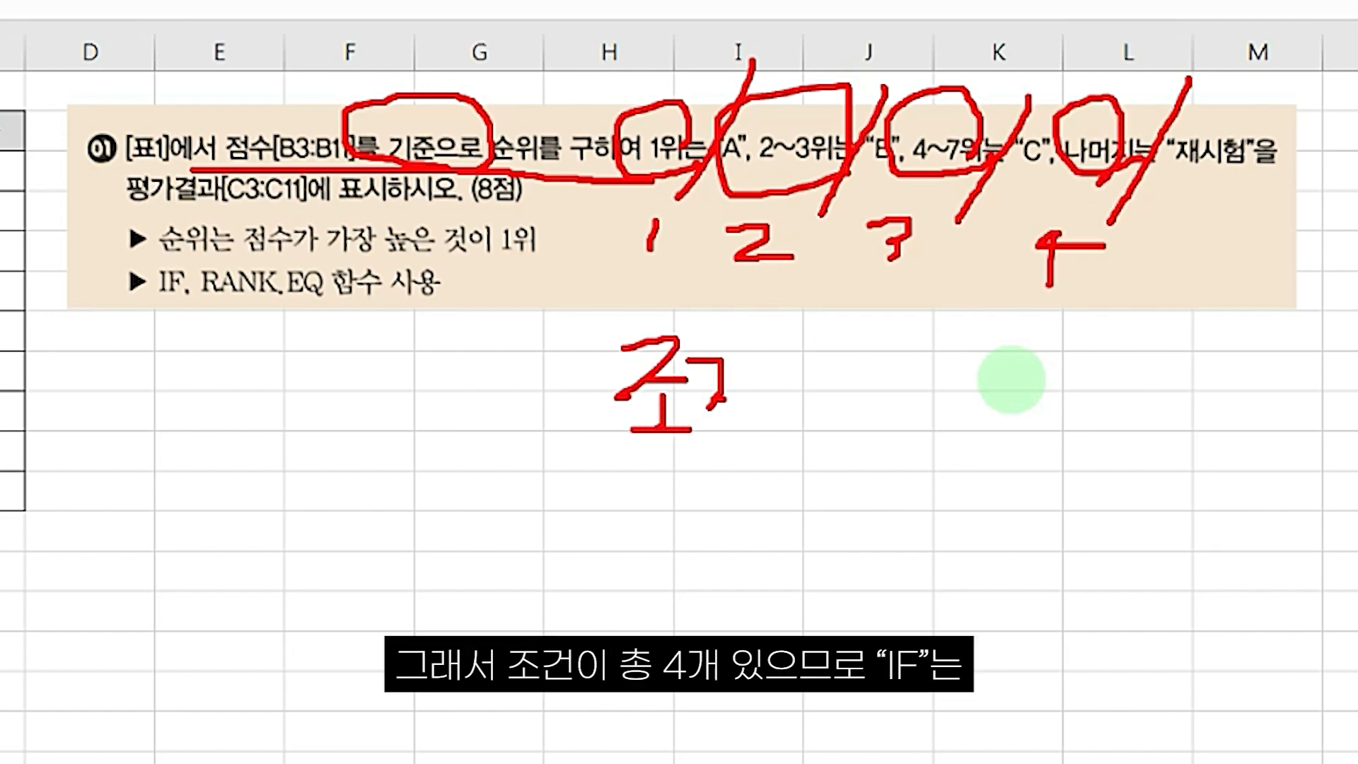
left_click_drag(722, 399, 759, 398)
mouse_move(759, 358)
left_mouse_down()
mouse_move(757, 420)
mouse_move(796, 445)
left_mouse_up()
mouse_move(855, 376)
left_mouse_down()
mouse_move(877, 411)
mouse_move(850, 452)
left_mouse_up()
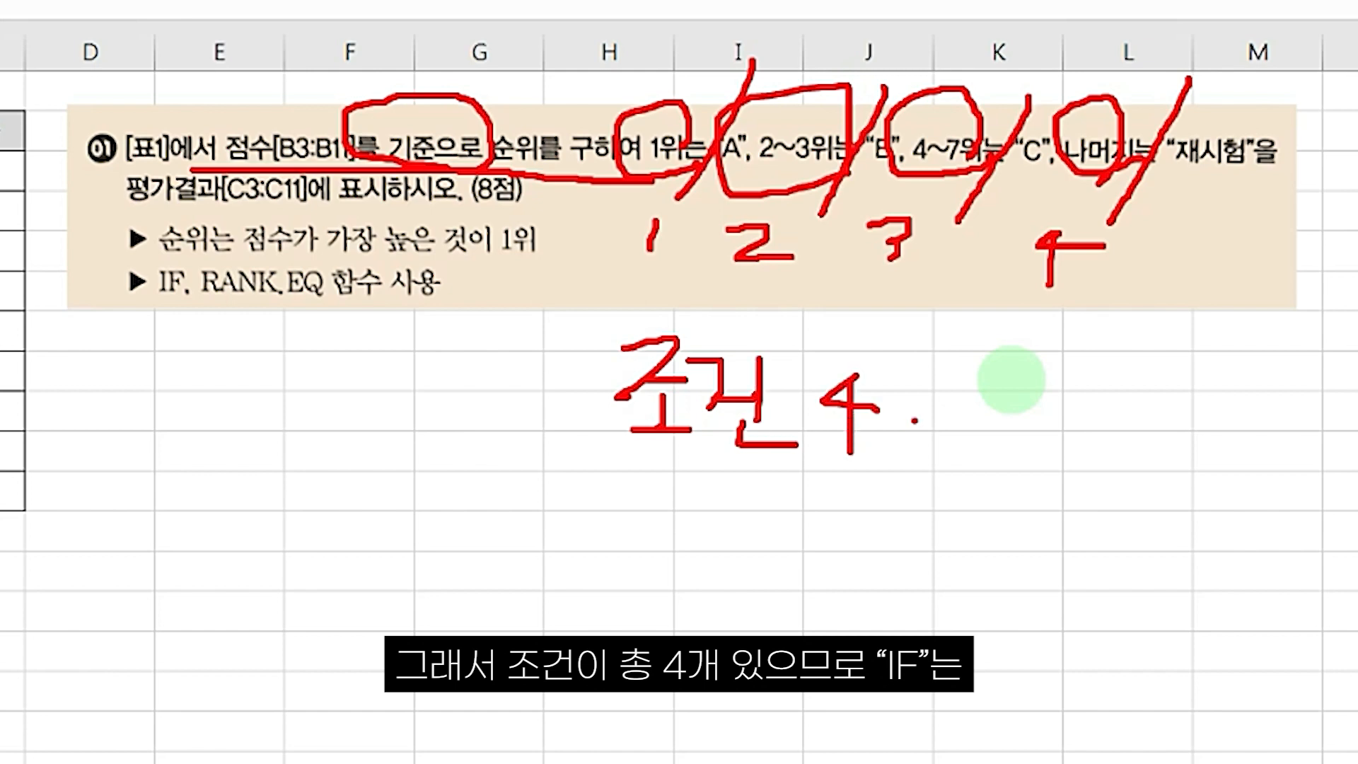
mouse_move(915, 417)
left_mouse_down()
mouse_move(963, 416)
mouse_move(959, 440)
left_mouse_up()
left_click(1047, 355)
left_click_drag(1037, 404, 1038, 445)
mouse_move(1143, 398)
left_mouse_down()
mouse_move(1091, 444)
mouse_move(1103, 417)
mouse_move(1235, 448)
mouse_move(1222, 463)
left_mouse_up()
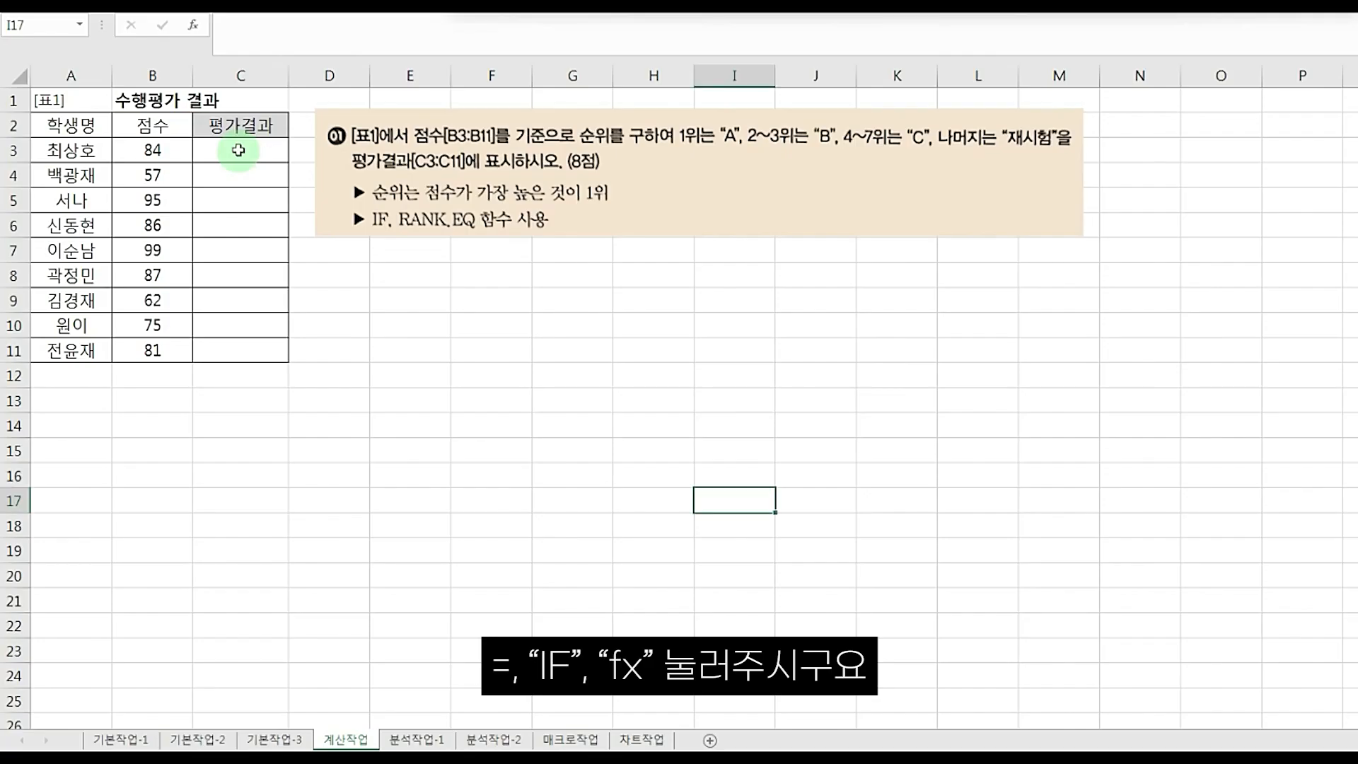
- Start an IF formula in C3 under 평가결과 and open its function arguments
left_click(239, 151)
type("=")
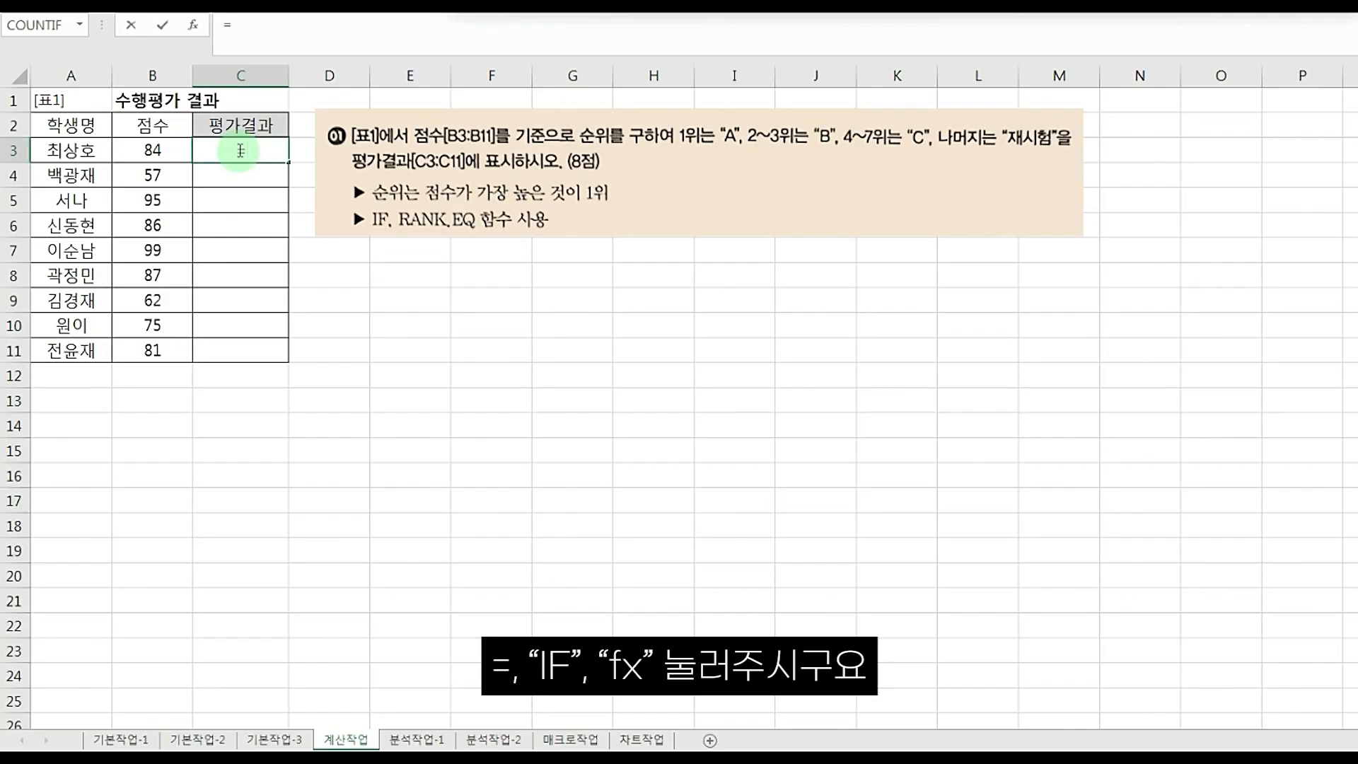
type("ㅑㄹ()")
left_click(193, 25)
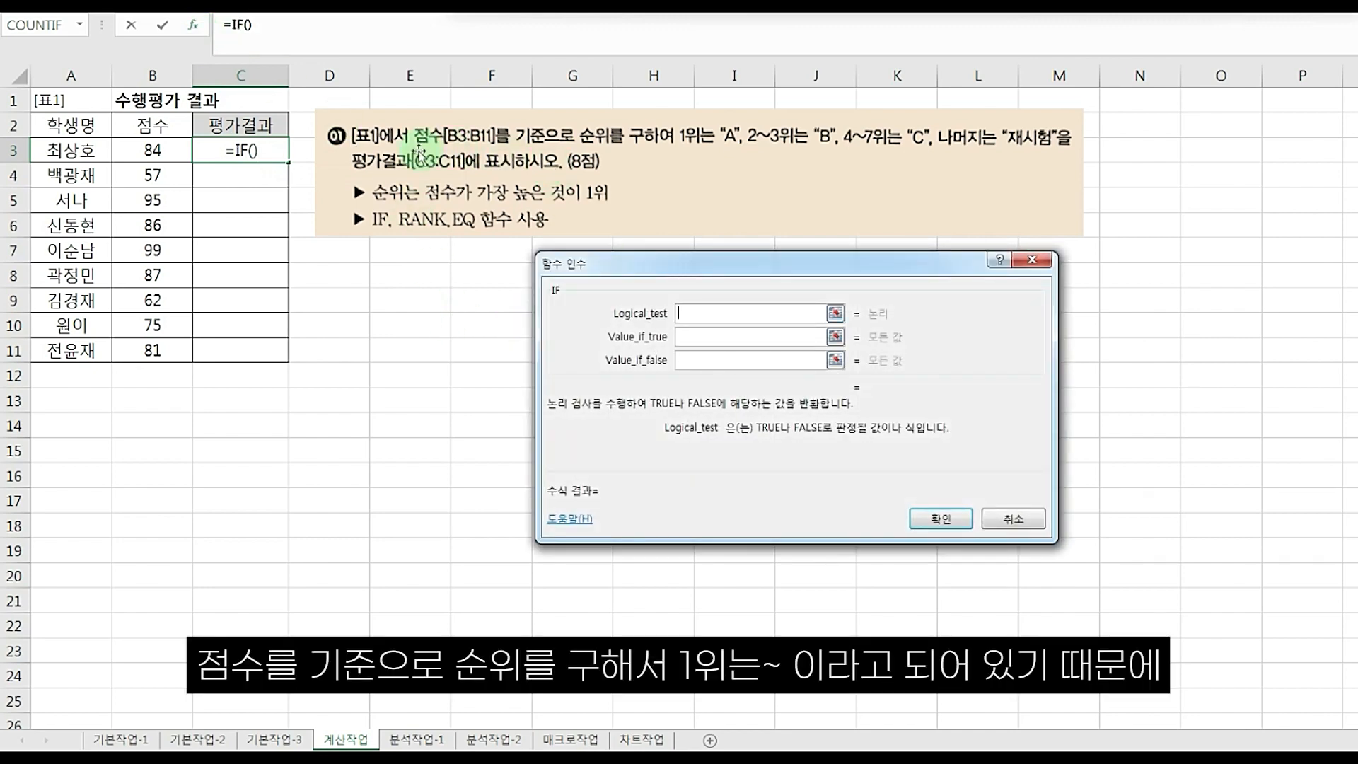
mouse_move(413, 150)
left_mouse_down()
mouse_move(640, 151)
mouse_move(672, 120)
mouse_move(723, 145)
mouse_move(690, 157)
left_mouse_up()
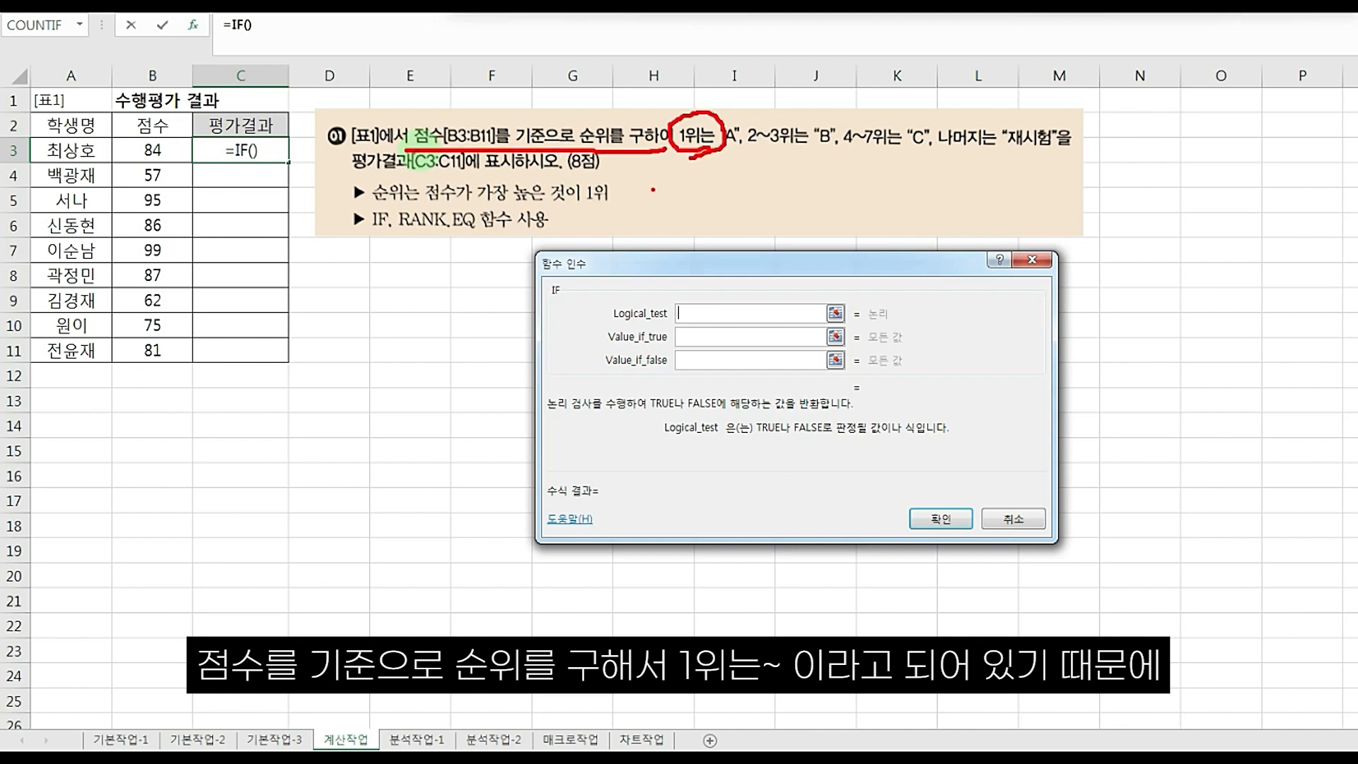
mouse_move(574, 154)
left_mouse_down()
mouse_move(563, 115)
mouse_move(627, 138)
left_mouse_up()
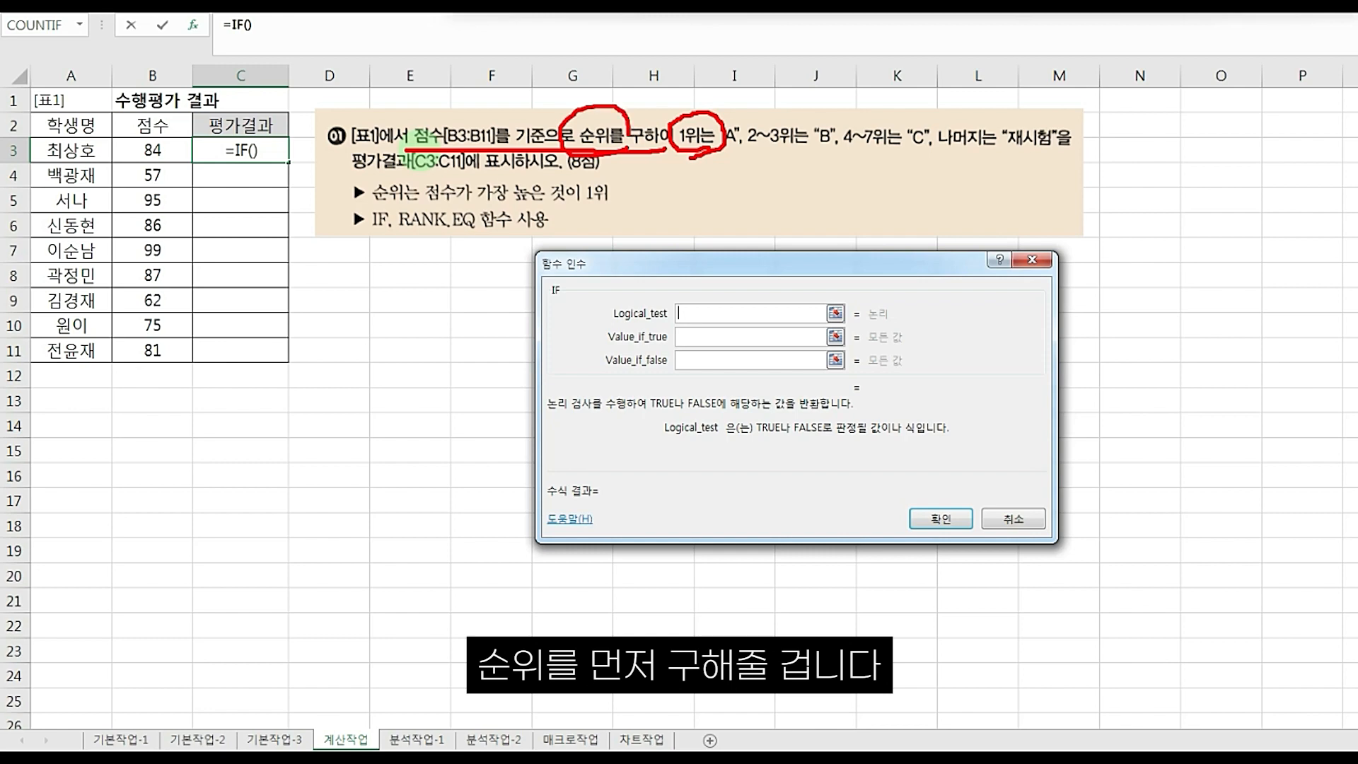
key("Escape")
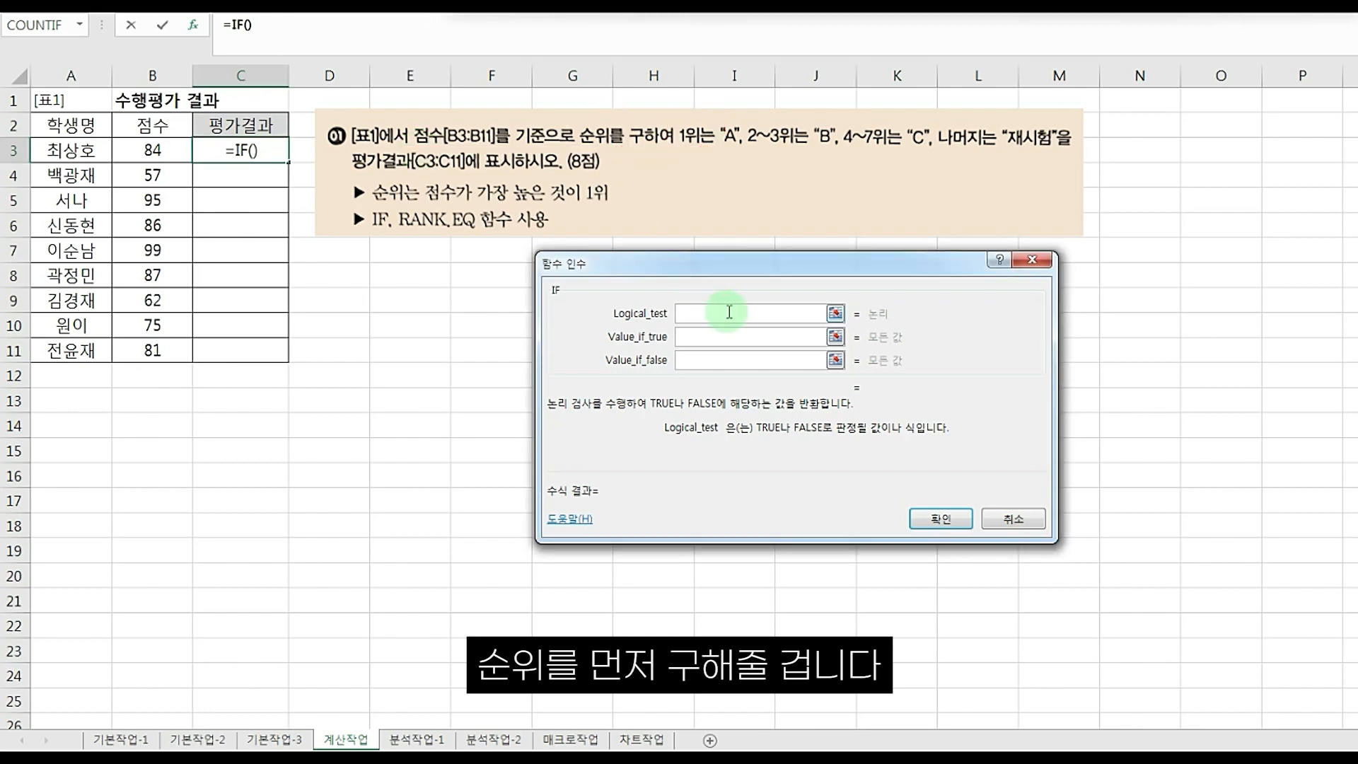
- Nest RANK.EQ in the IF's logical test and open the RANK.EQ function arguments
type("a")
key("BackSpace")
type("rank")
key("BackSpace")
key("BackSpace")
key("BackSpace")
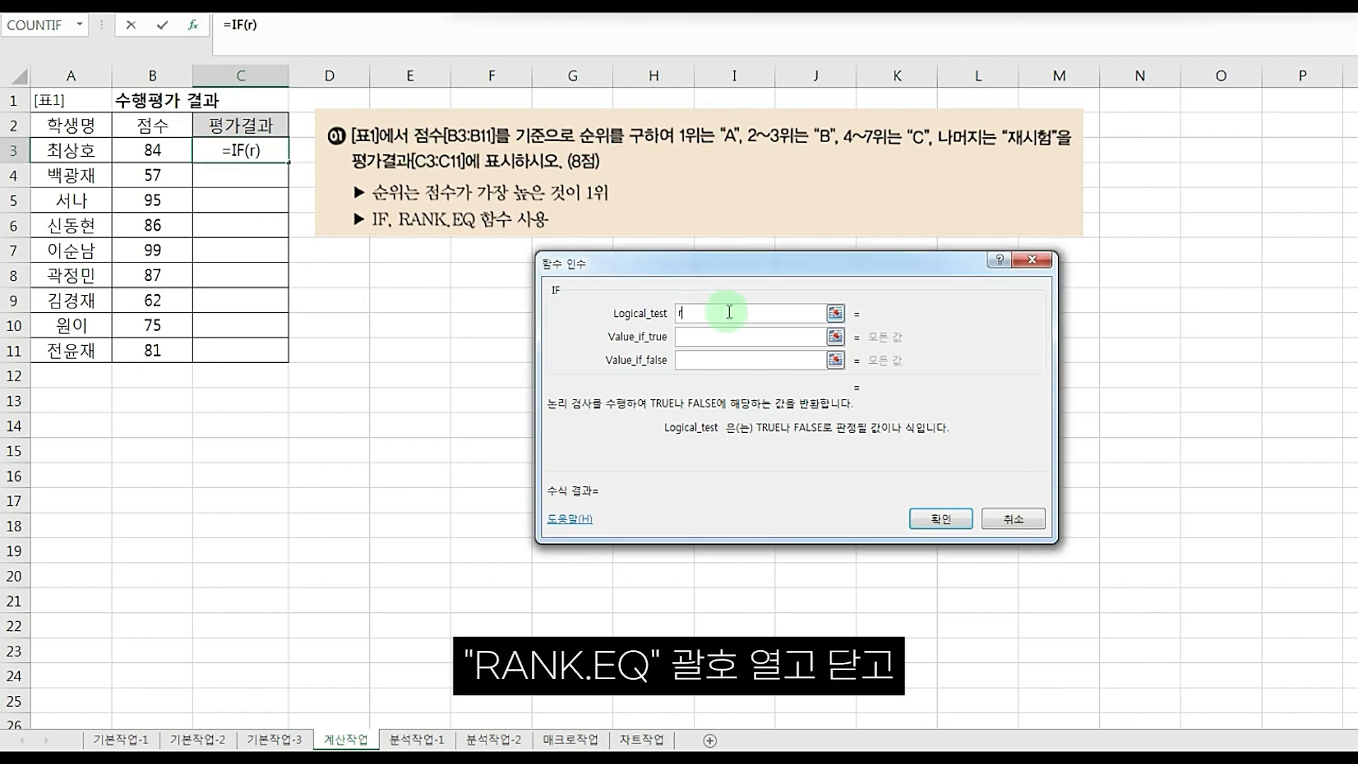
type("ank.eq()")
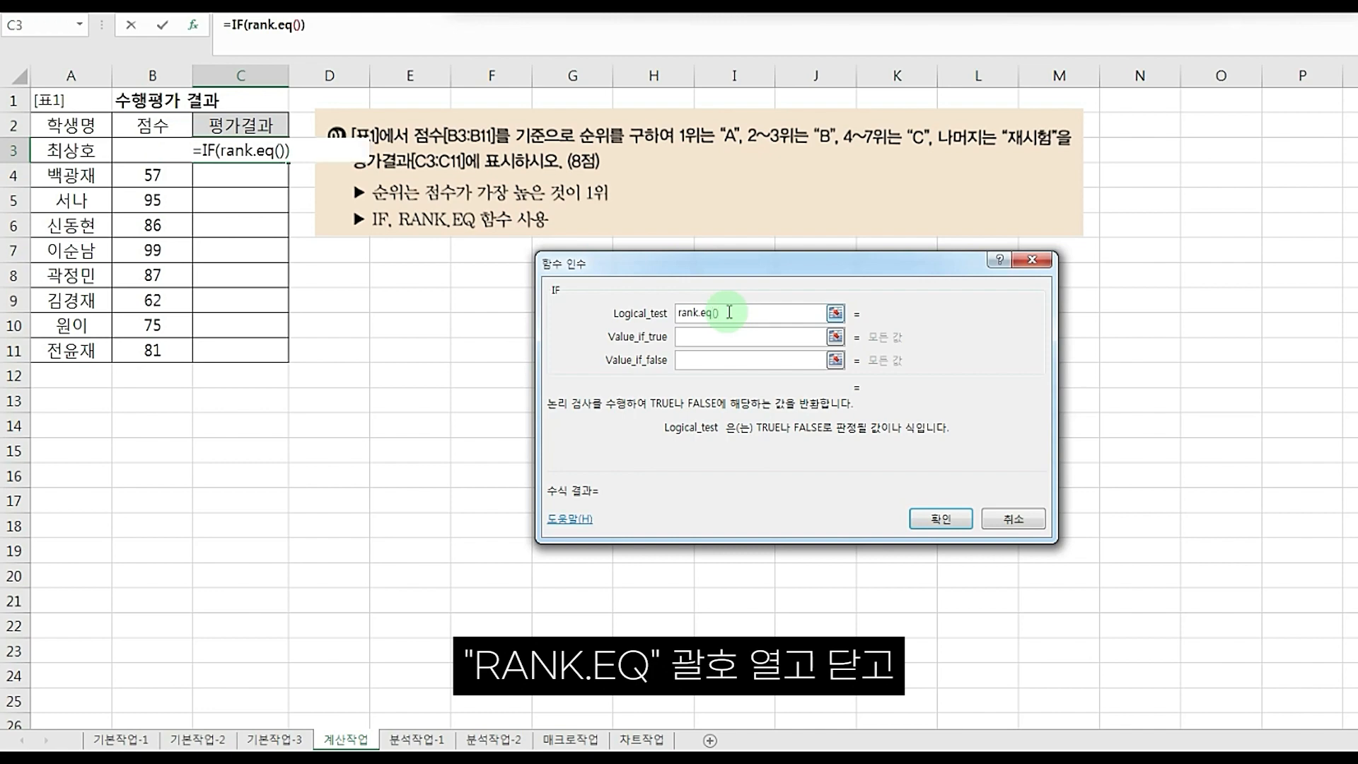
left_click(273, 26)
left_click(699, 309)
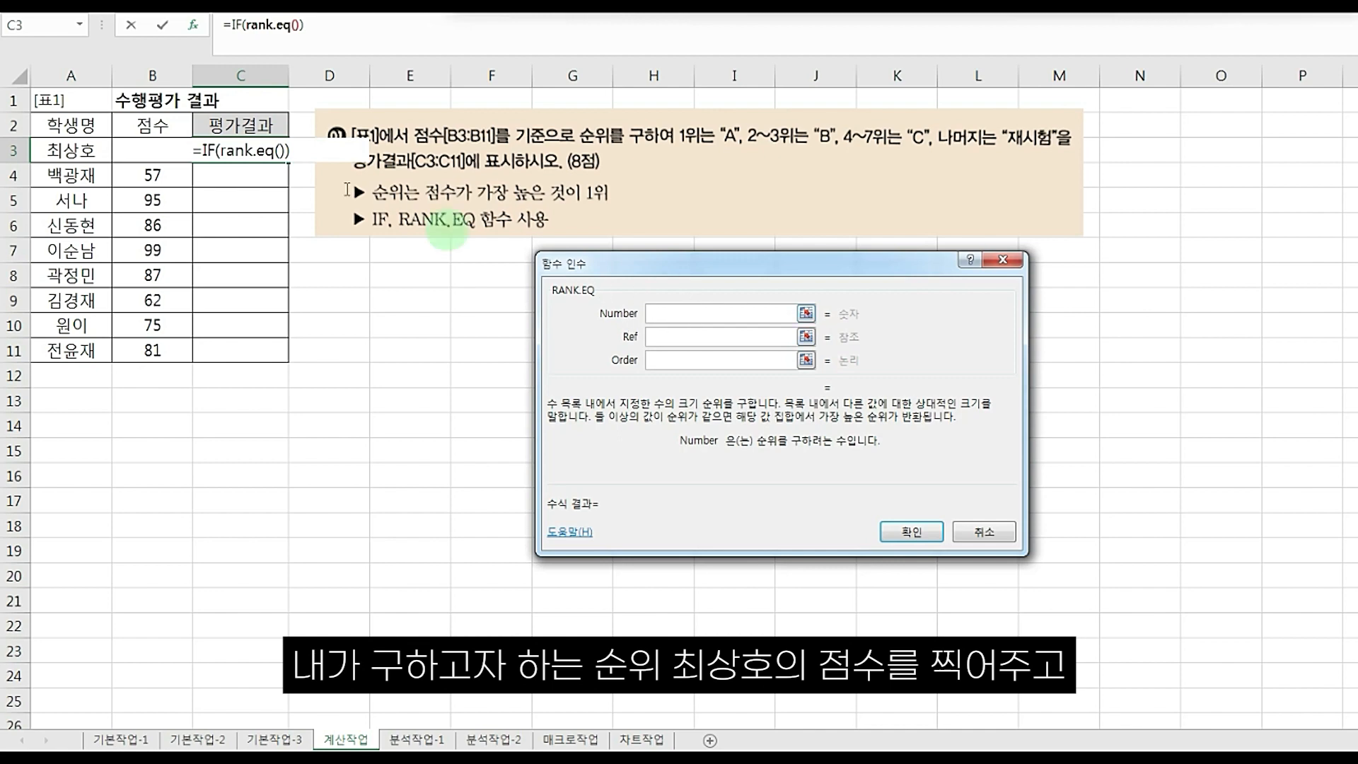
- Set RANK.EQ's number to B3 and its reference to the absolute range $B$3:$B$11, and return to the IF's arguments
left_click(188, 156)
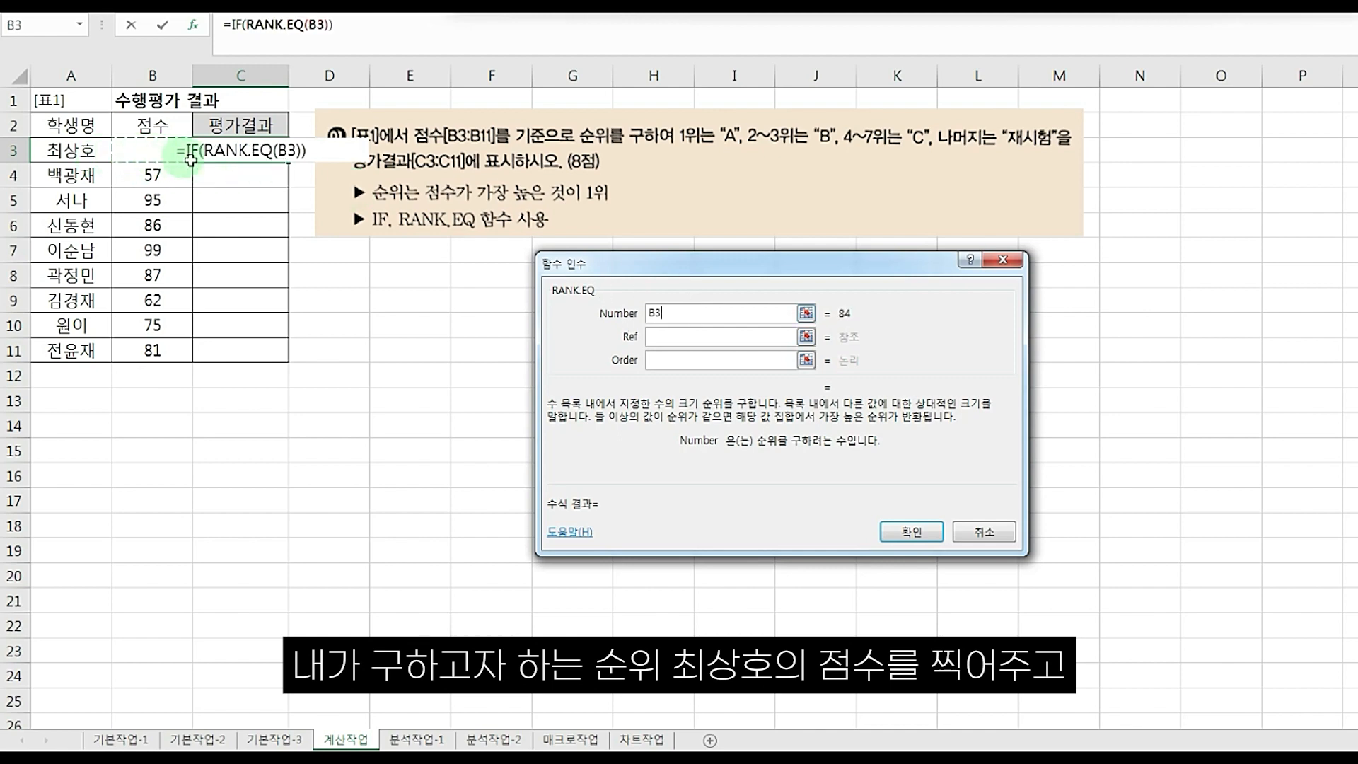
left_click(692, 335)
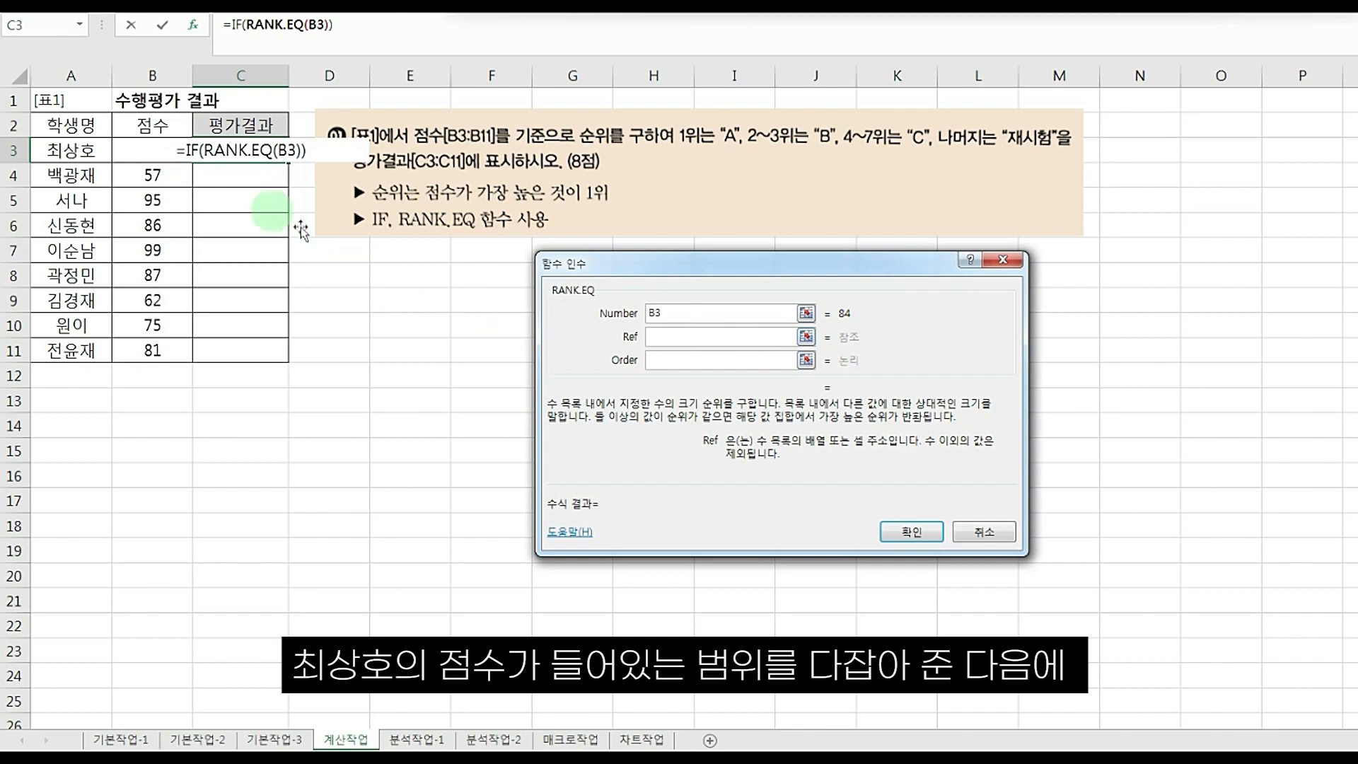
left_click_drag(152, 150, 156, 348)
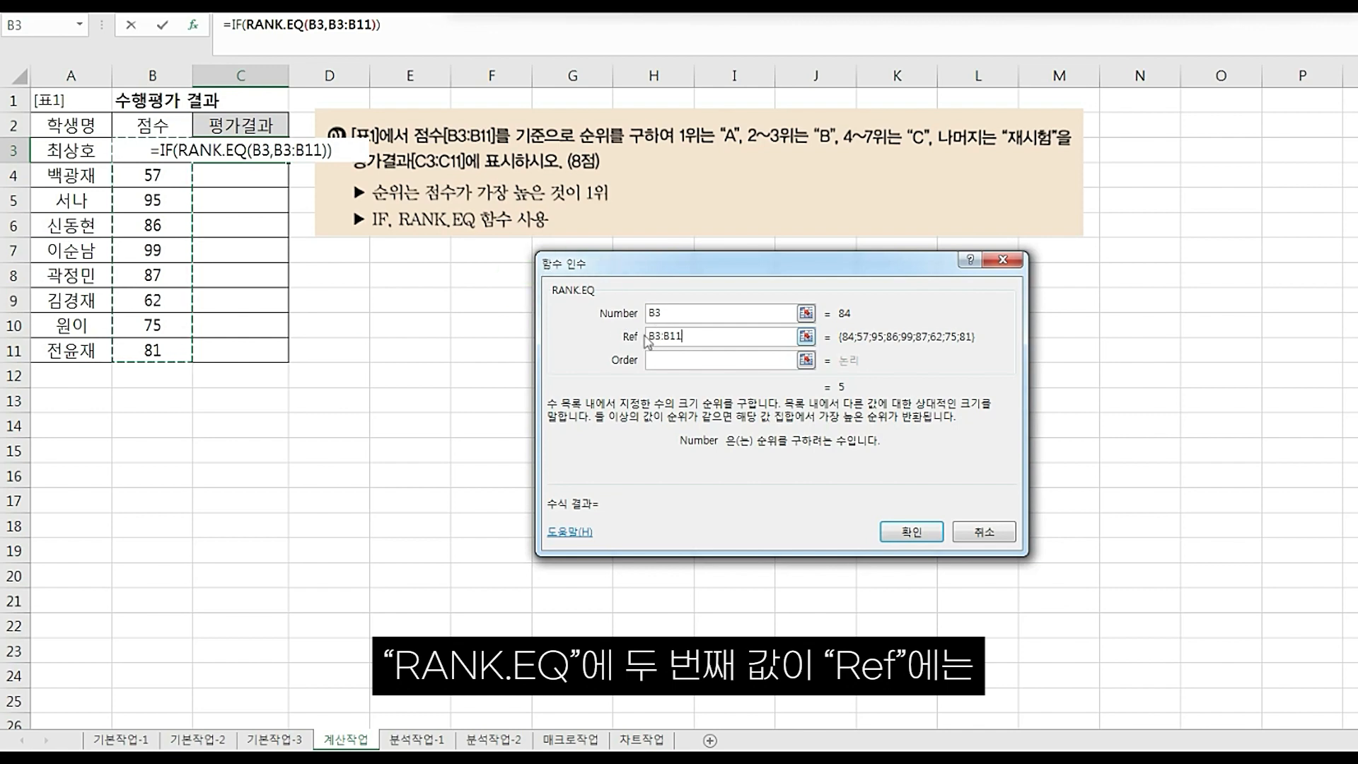
key("F4")
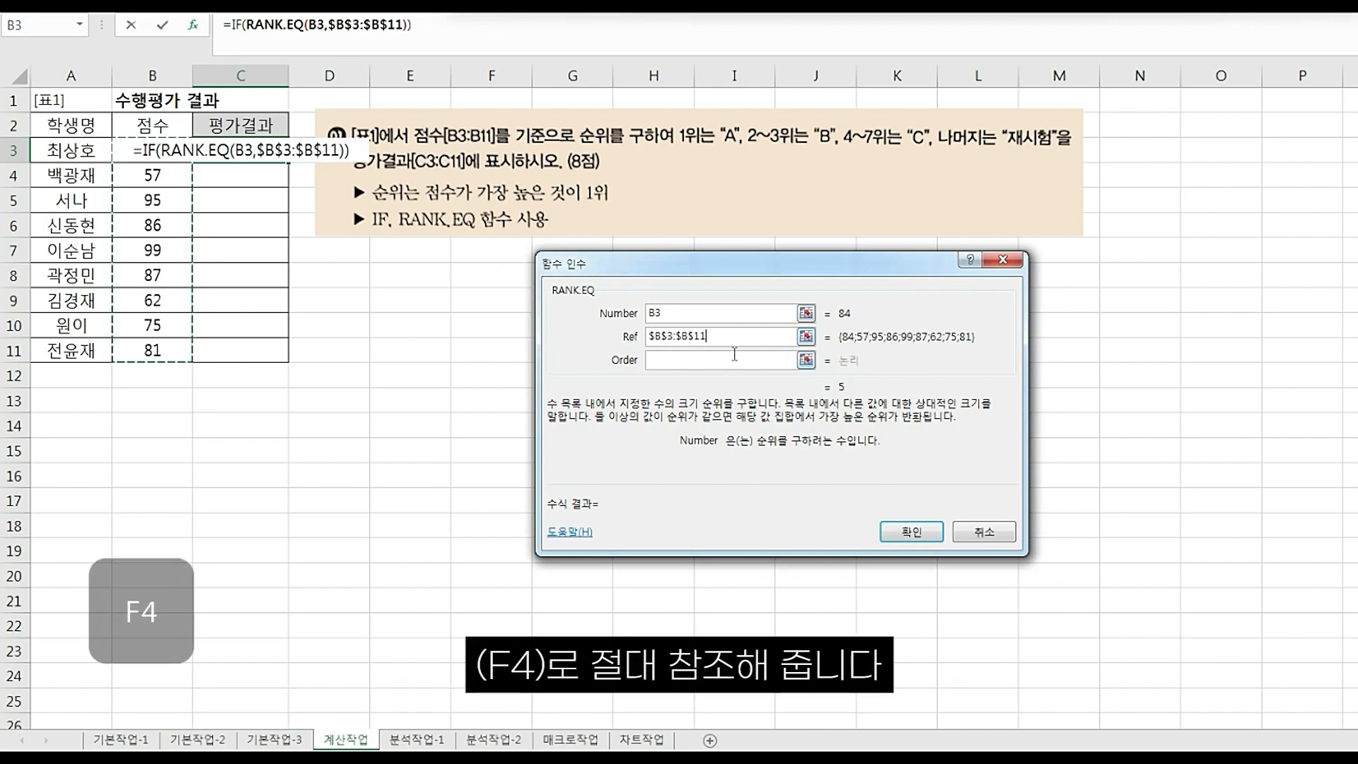
left_click(237, 26)
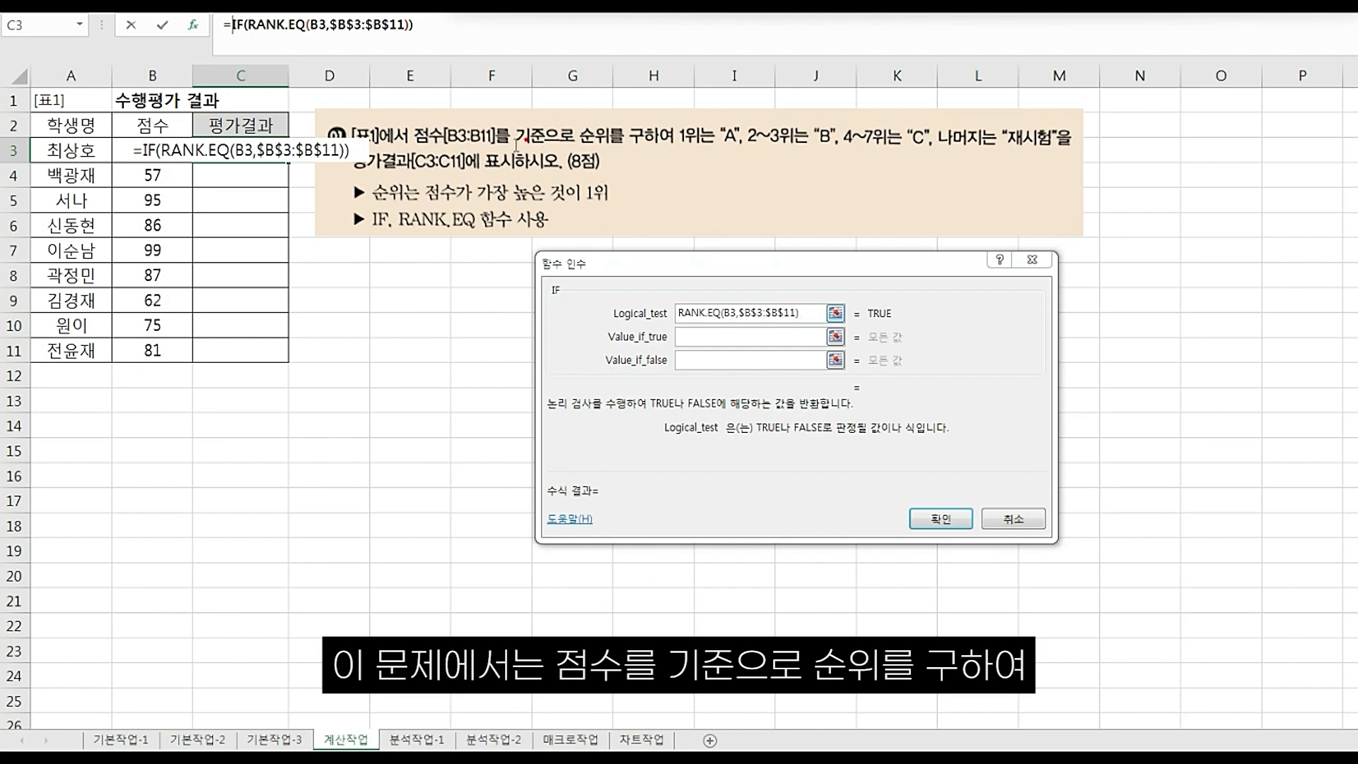
mouse_move(412, 147)
left_mouse_down()
mouse_move(731, 147)
mouse_move(687, 181)
left_mouse_up()
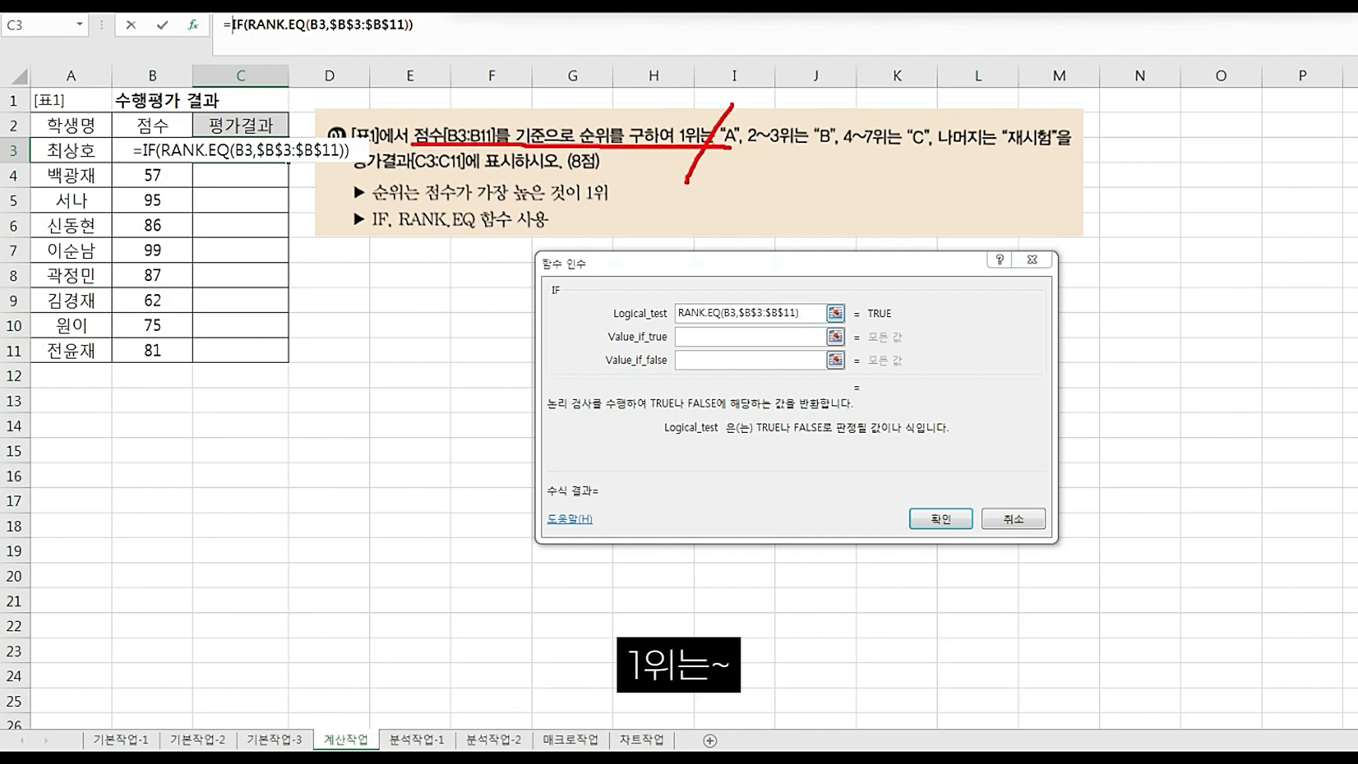
mouse_move(677, 118)
left_mouse_down()
mouse_move(717, 109)
mouse_move(686, 171)
mouse_move(697, 120)
left_mouse_up()
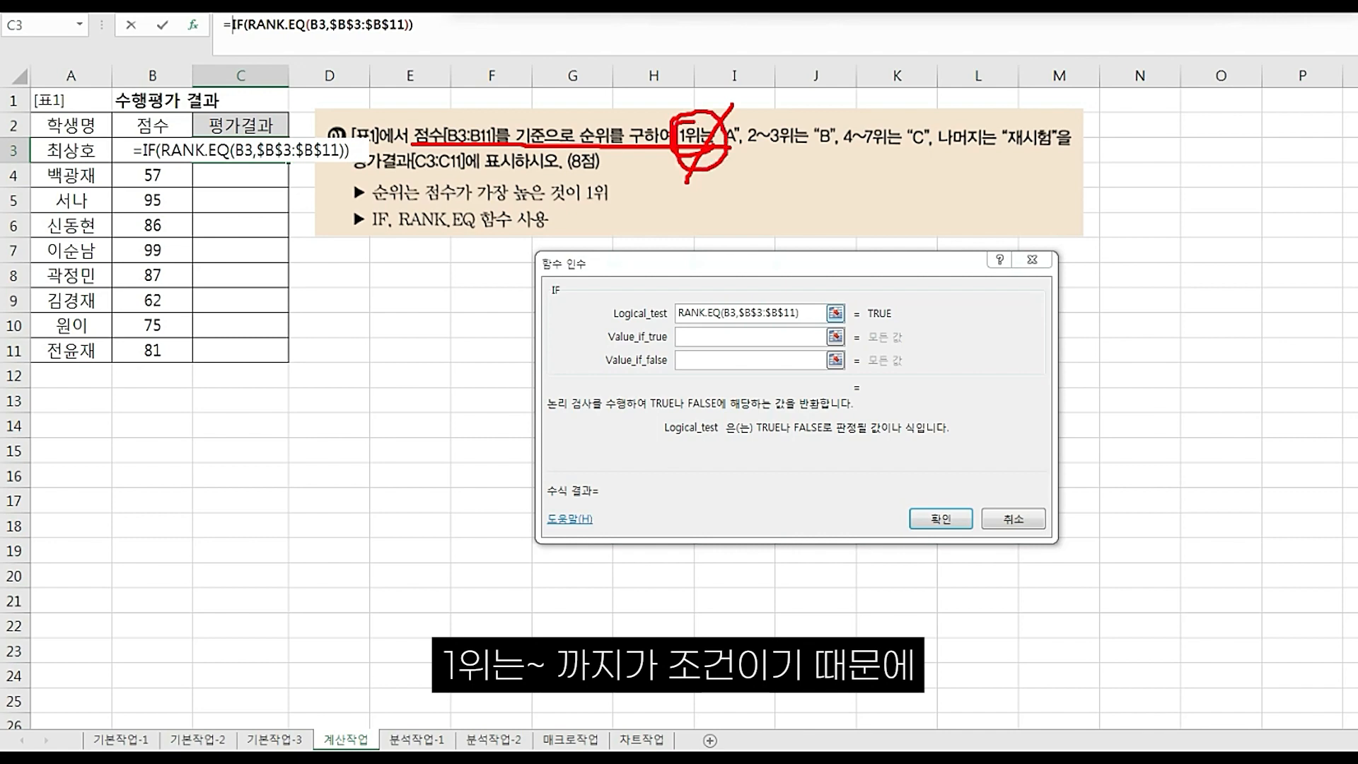
key("Escape")
- Complete the IF's logical test as RANK.EQ(B3,$B$3:$B$11)=1 and set its true value to A
left_click(798, 340)
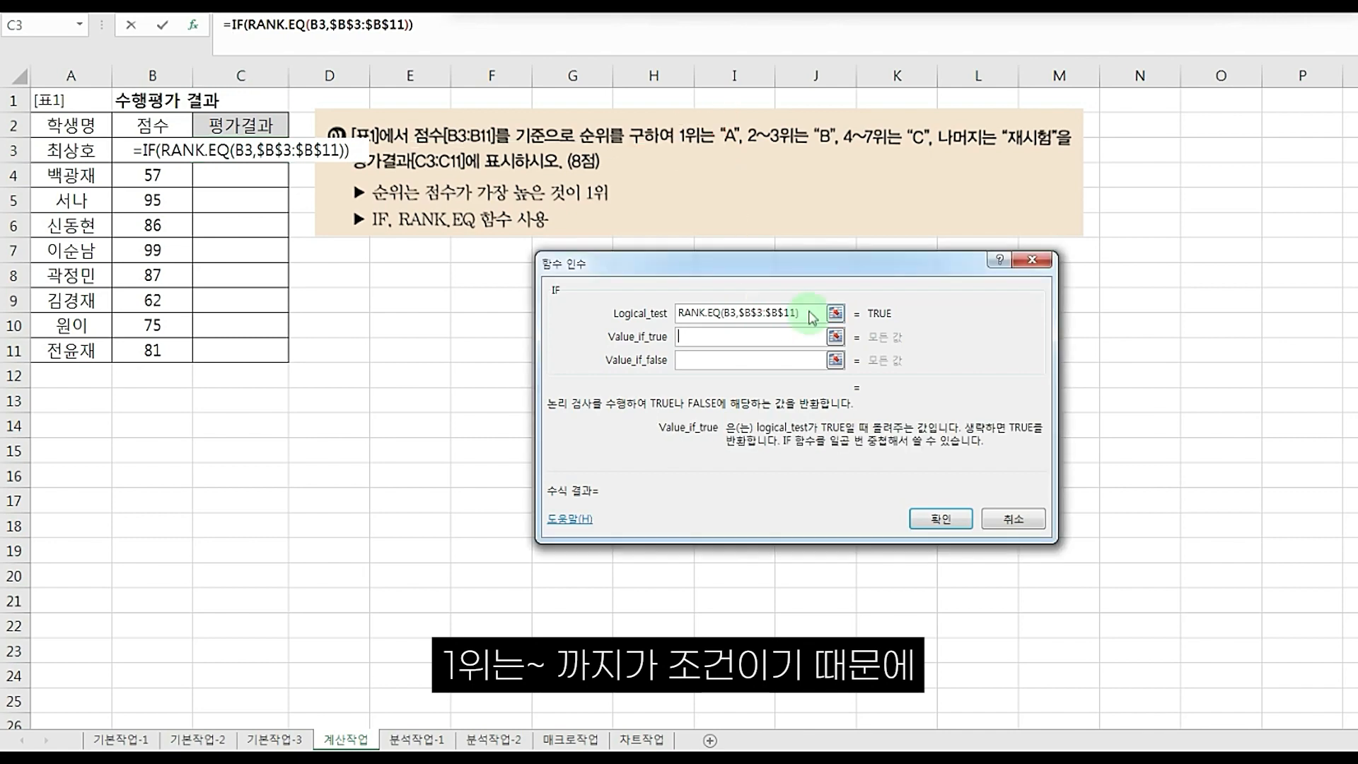
left_click(812, 315)
type("=1")
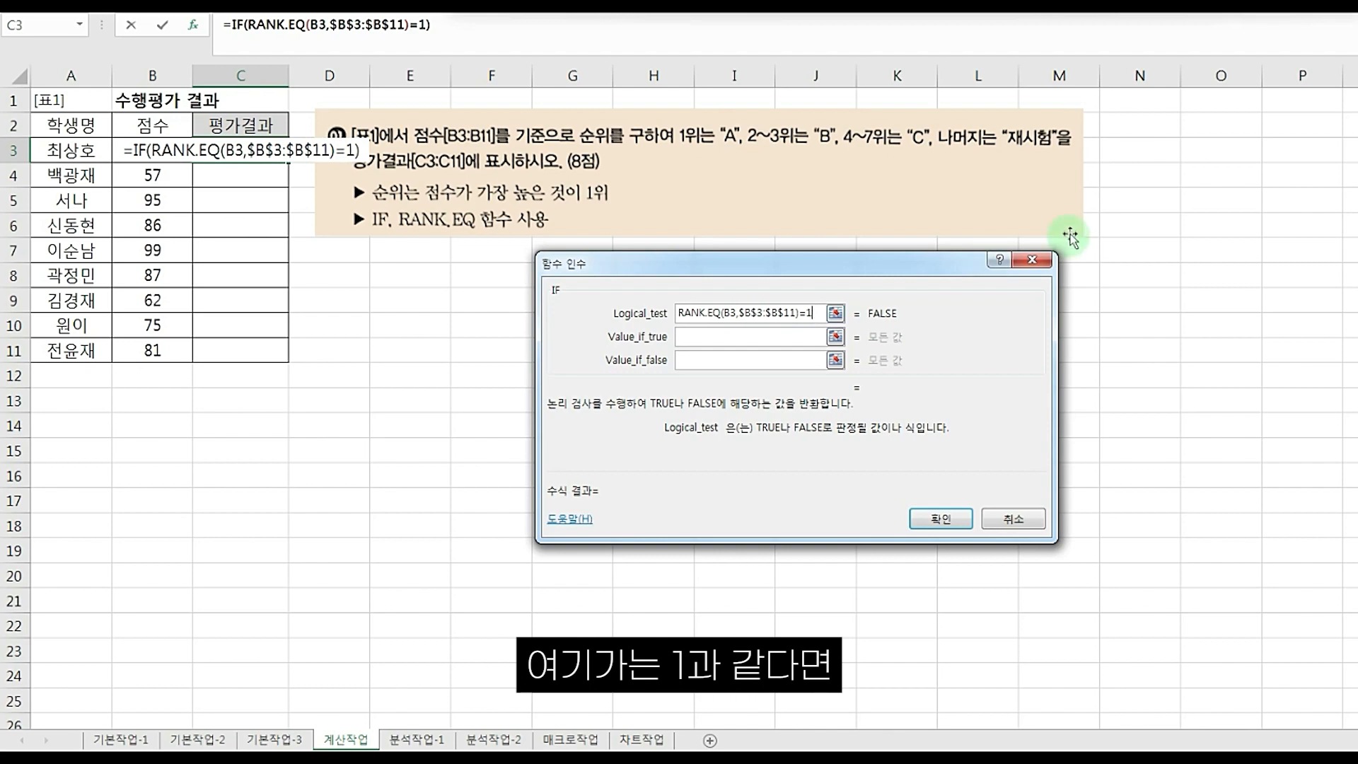
key("Tab")
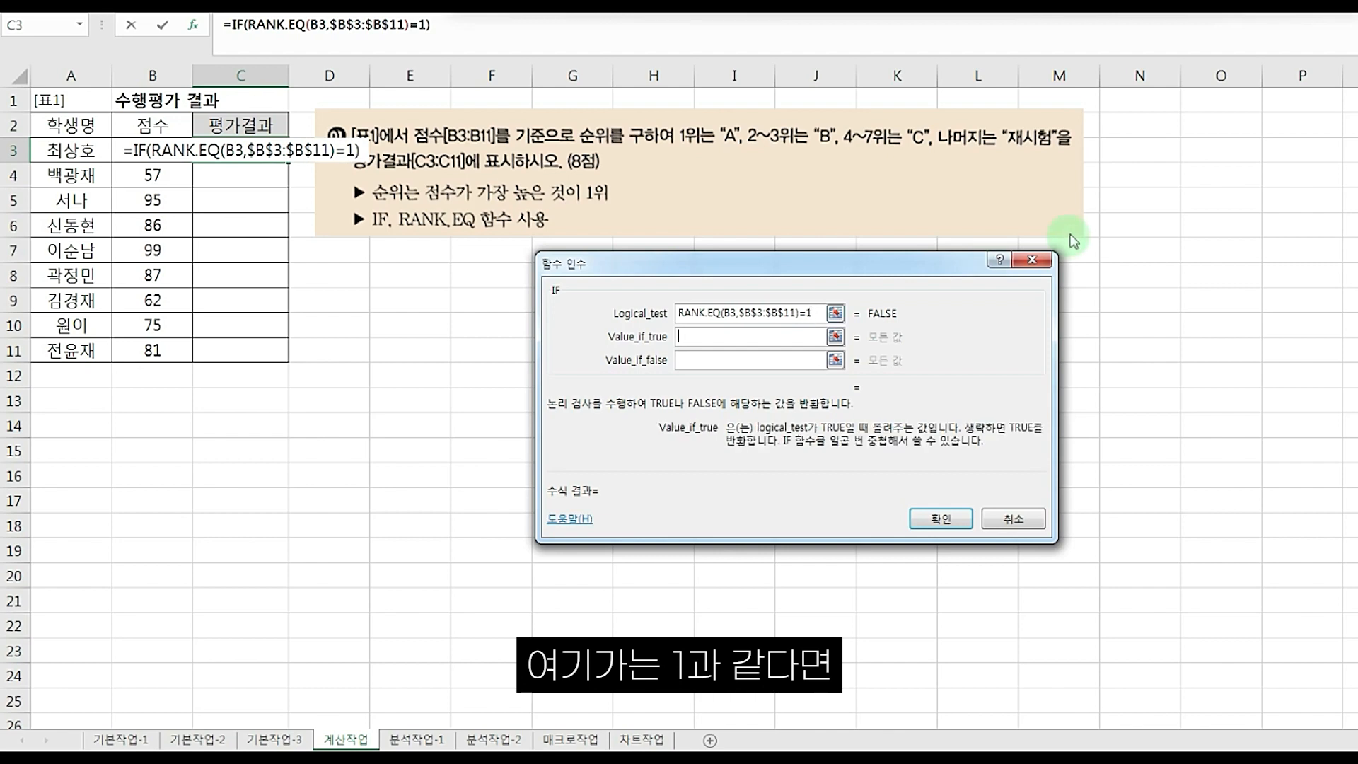
type("A")
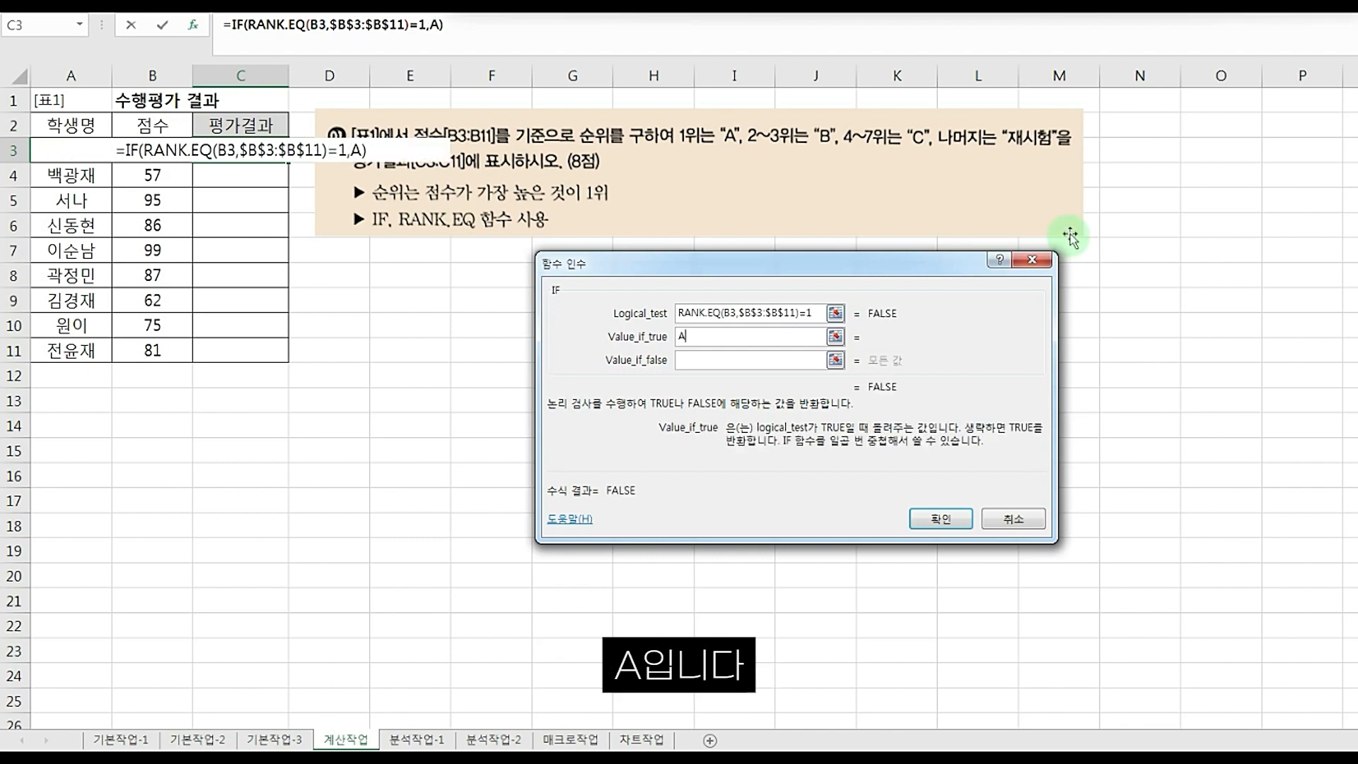
- Copy the first IF's logical test, nest a second IF as the false value, and open the second IF's arguments
left_click_drag(814, 314, 660, 319)
key("ctrl+c")
left_click(733, 360)
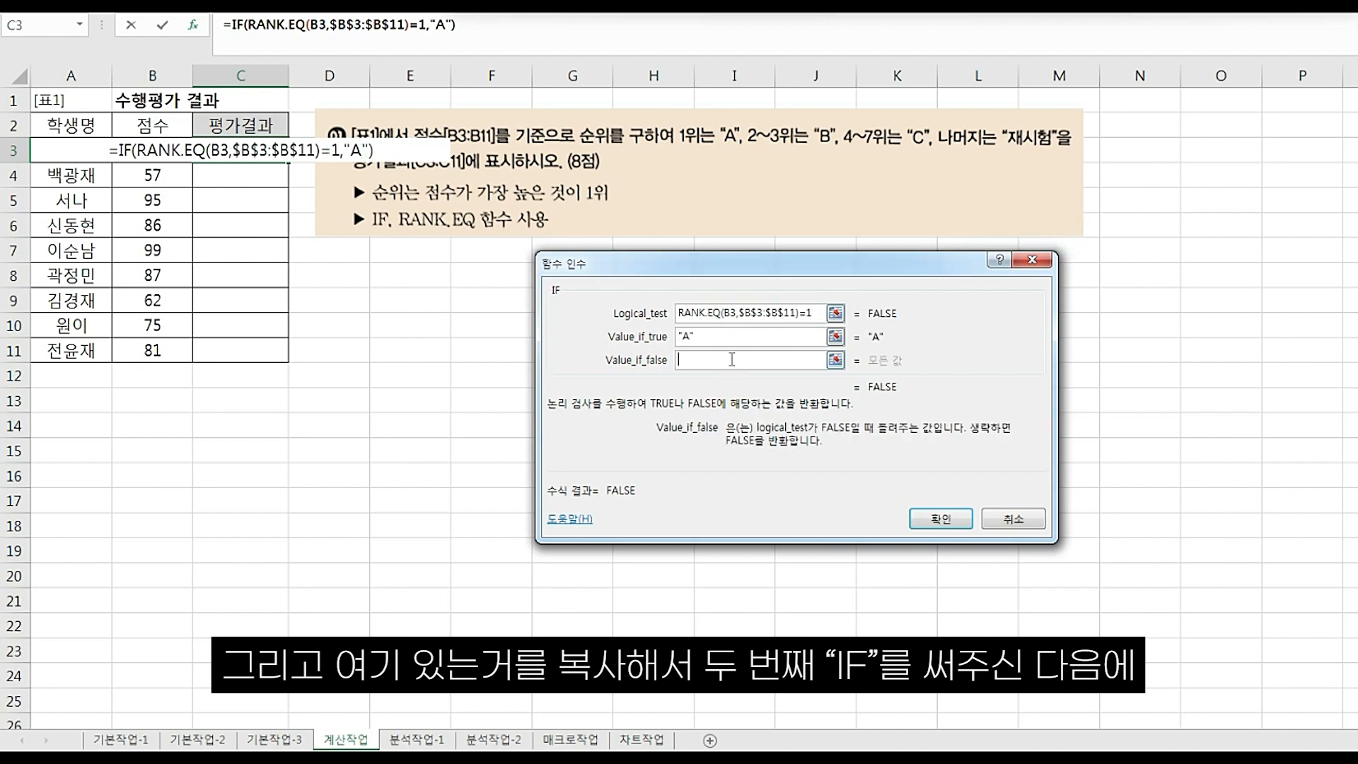
type("if()")
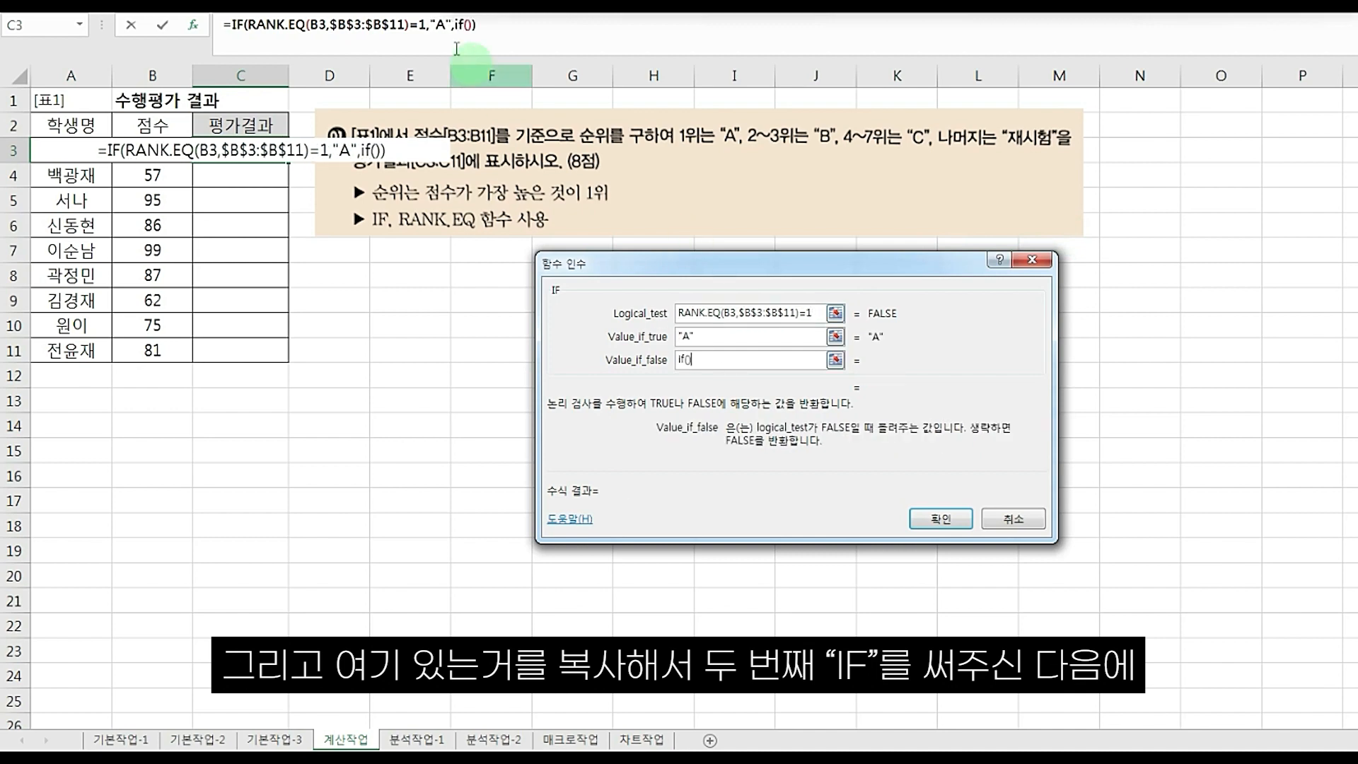
left_click(457, 25)
left_click(709, 313)
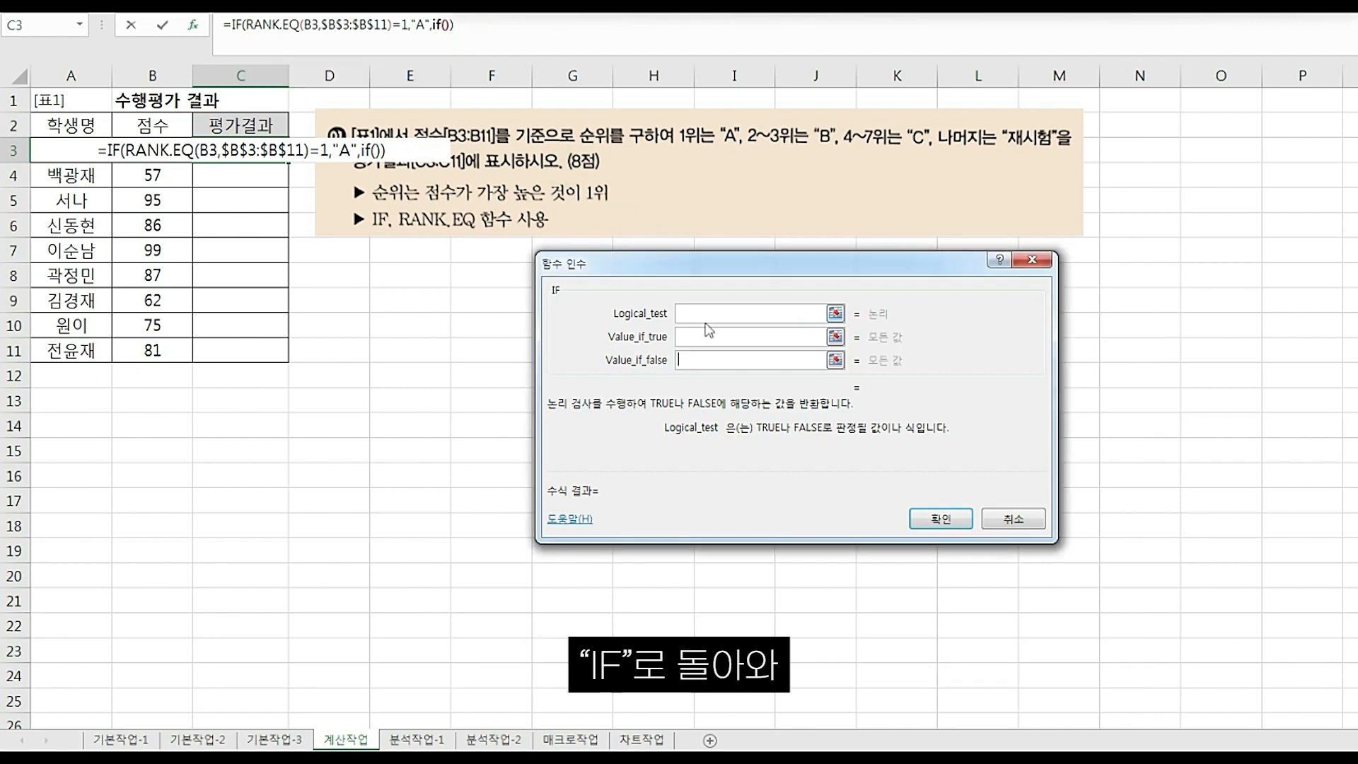
- Paste the copied rank test into the second IF's logical test and change its comparison to <=3
key("ctrl+v")
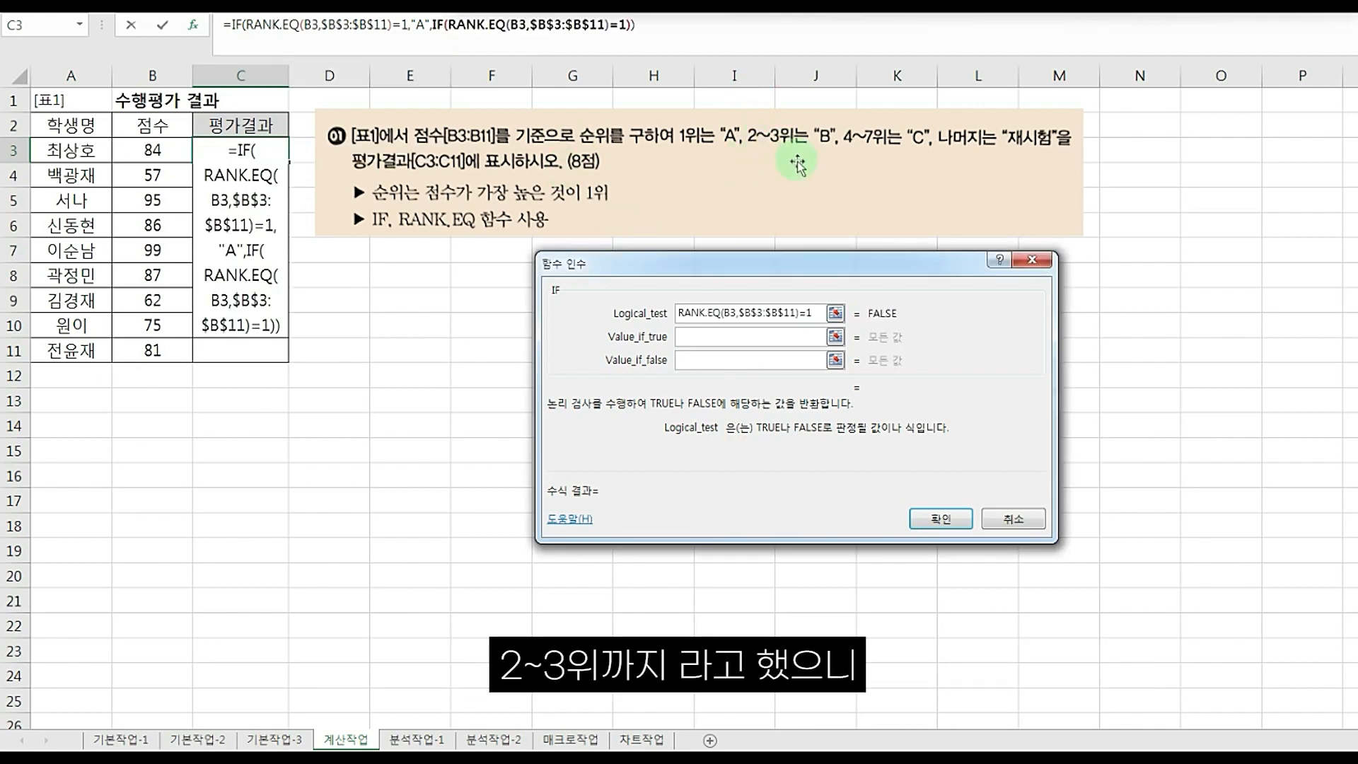
key("BackSpace")
key("BackSpace")
type("<=3")
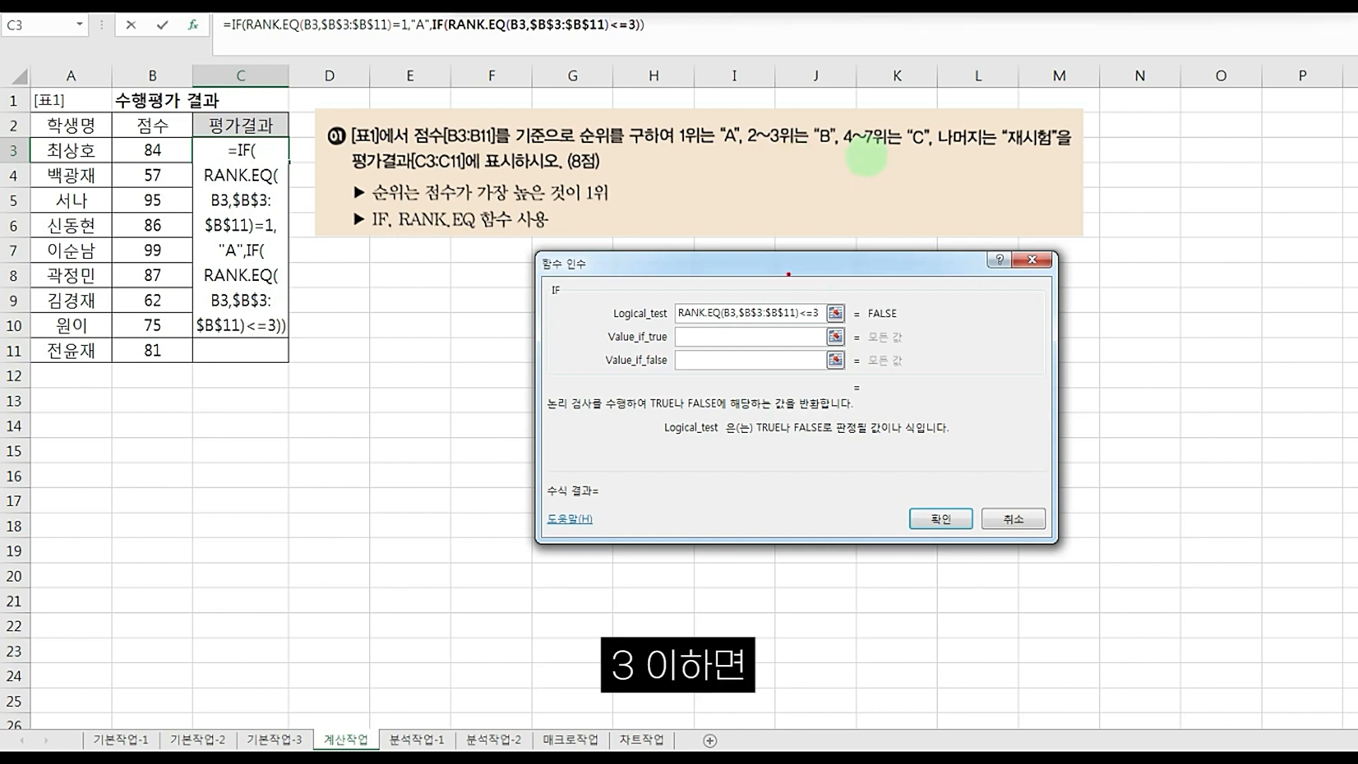
mouse_move(762, 281)
left_mouse_down()
mouse_move(748, 297)
mouse_move(838, 294)
left_mouse_up()
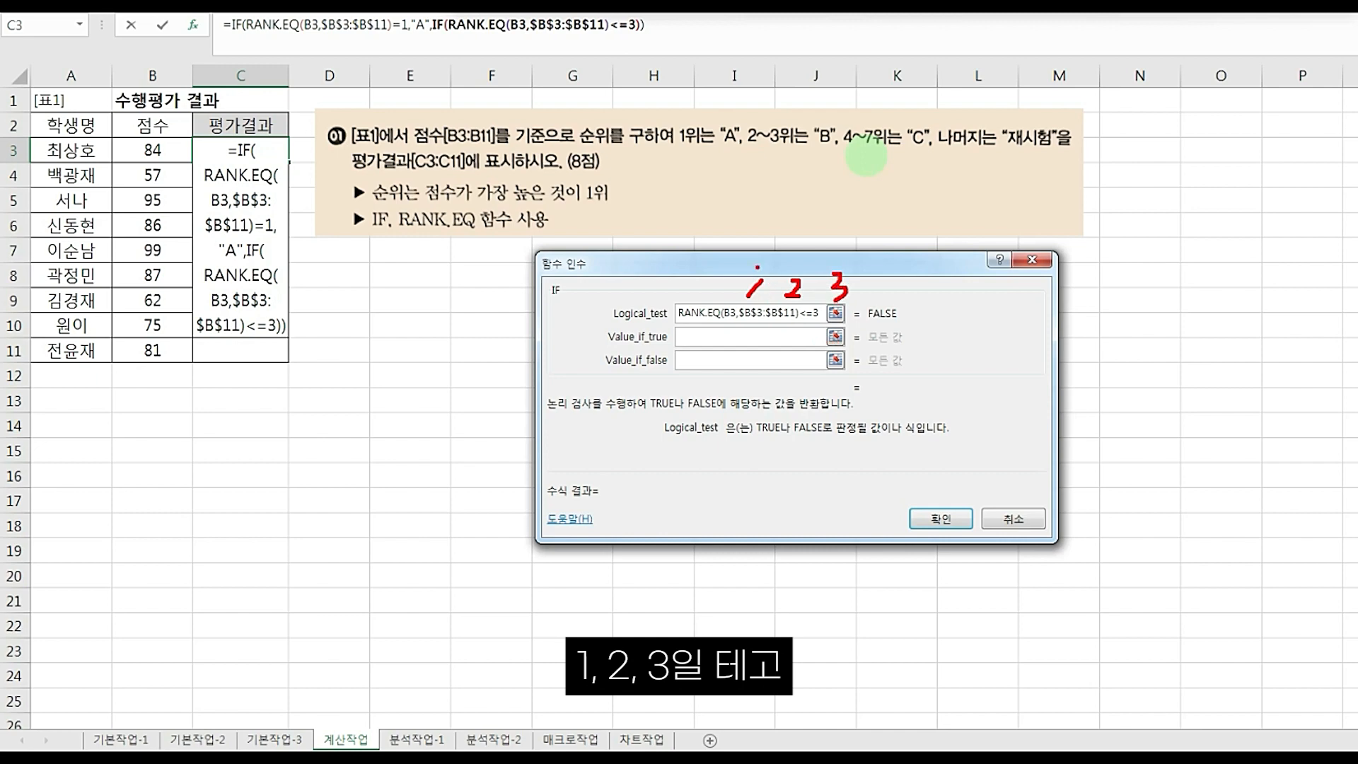
mouse_move(699, 145)
left_mouse_down()
mouse_move(662, 135)
mouse_move(707, 147)
left_mouse_up()
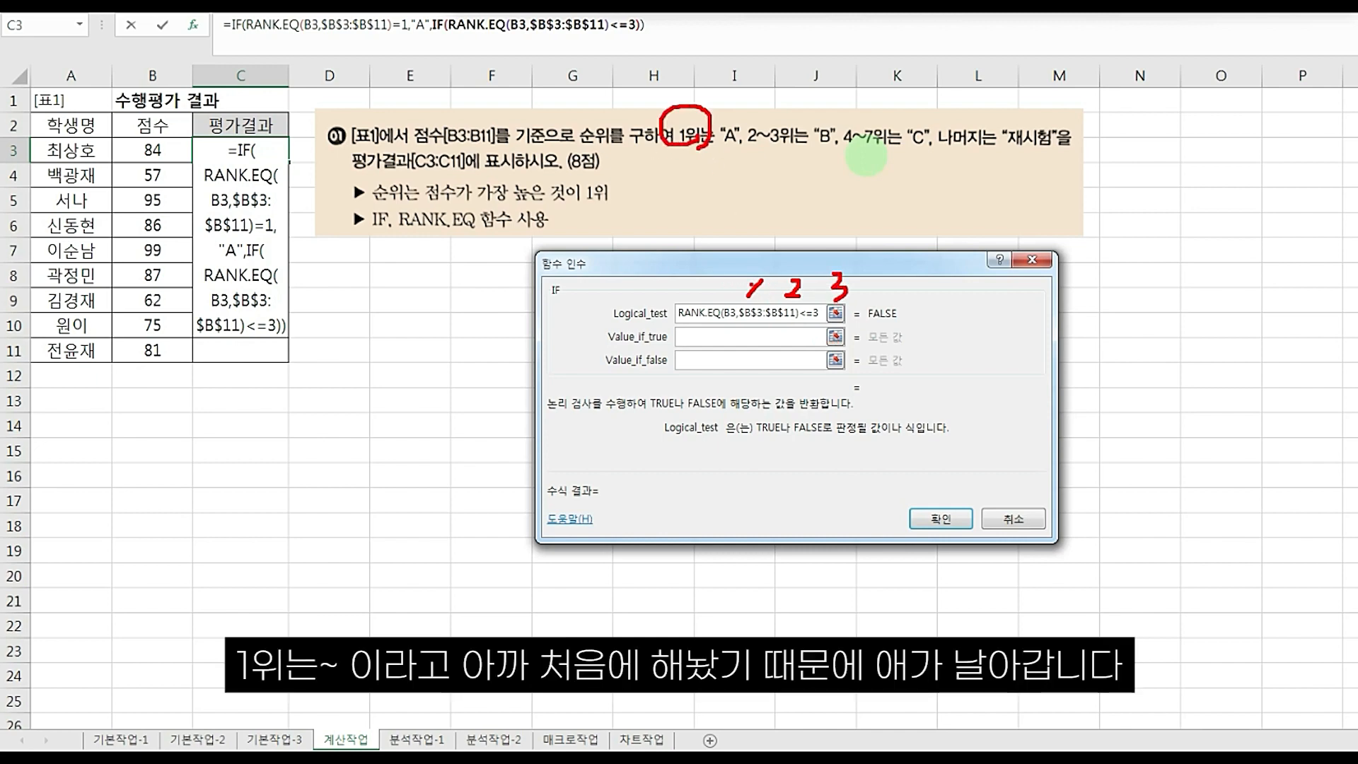
left_click_drag(779, 269, 725, 313)
mouse_move(730, 256)
left_mouse_down()
mouse_move(769, 315)
mouse_move(851, 304)
left_mouse_up()
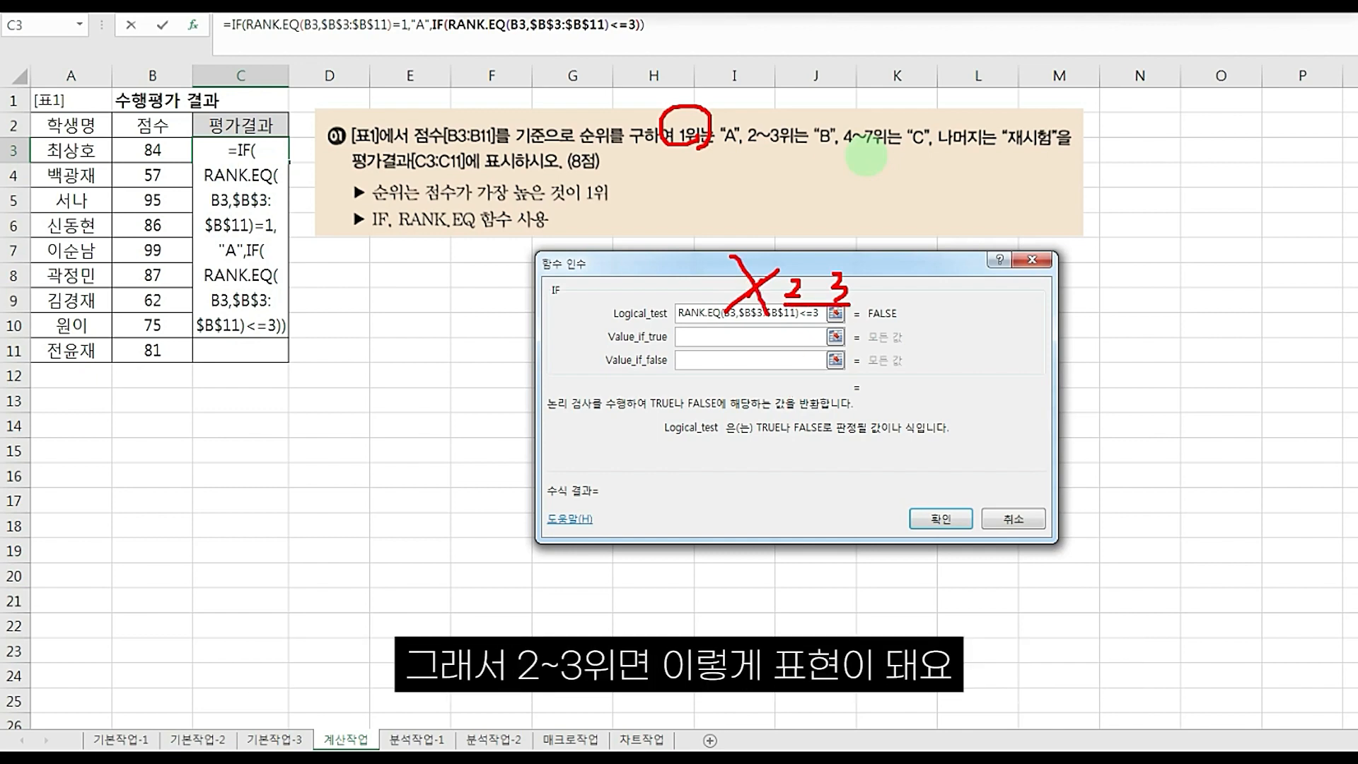
- Set the second IF's true value to B, nest a third IF as its false value, and open the third IF's arguments
left_click(778, 336)
type("B")
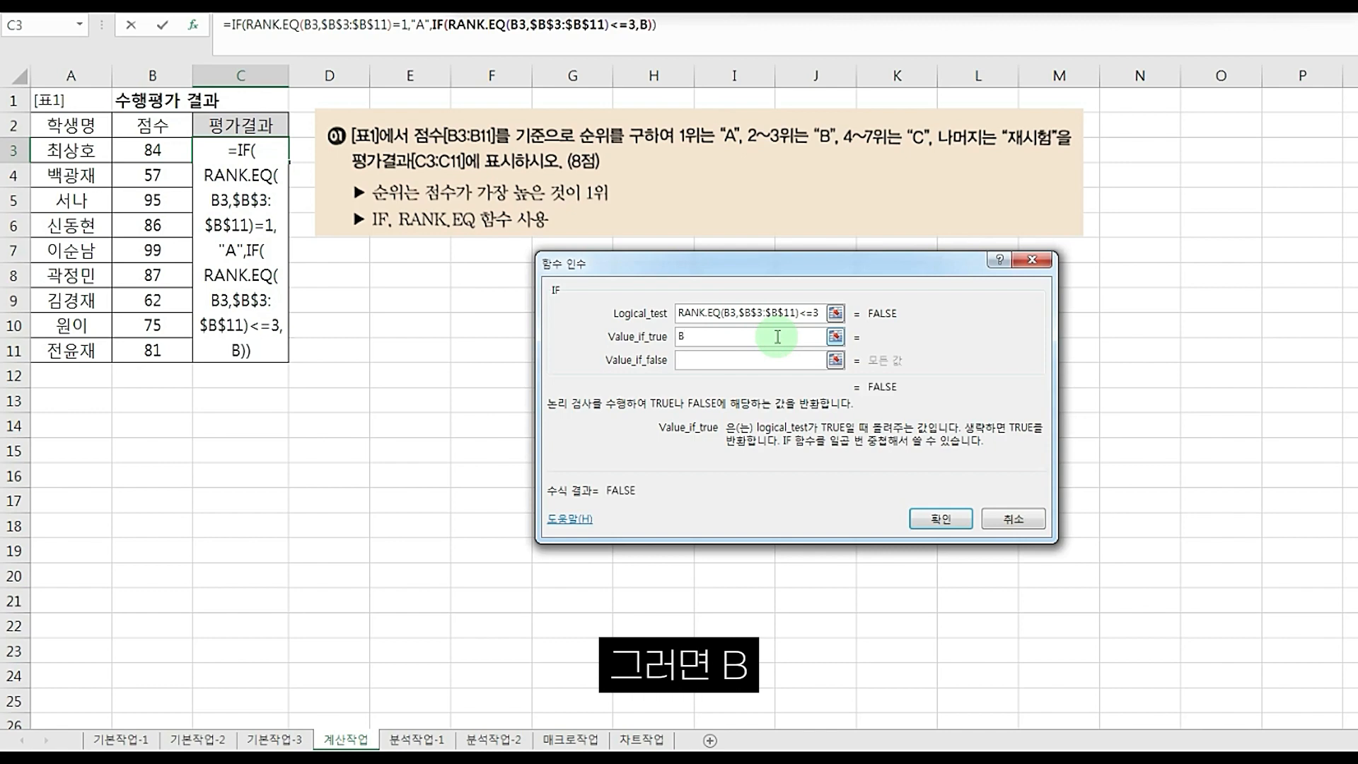
key("Tab")
type("if()")
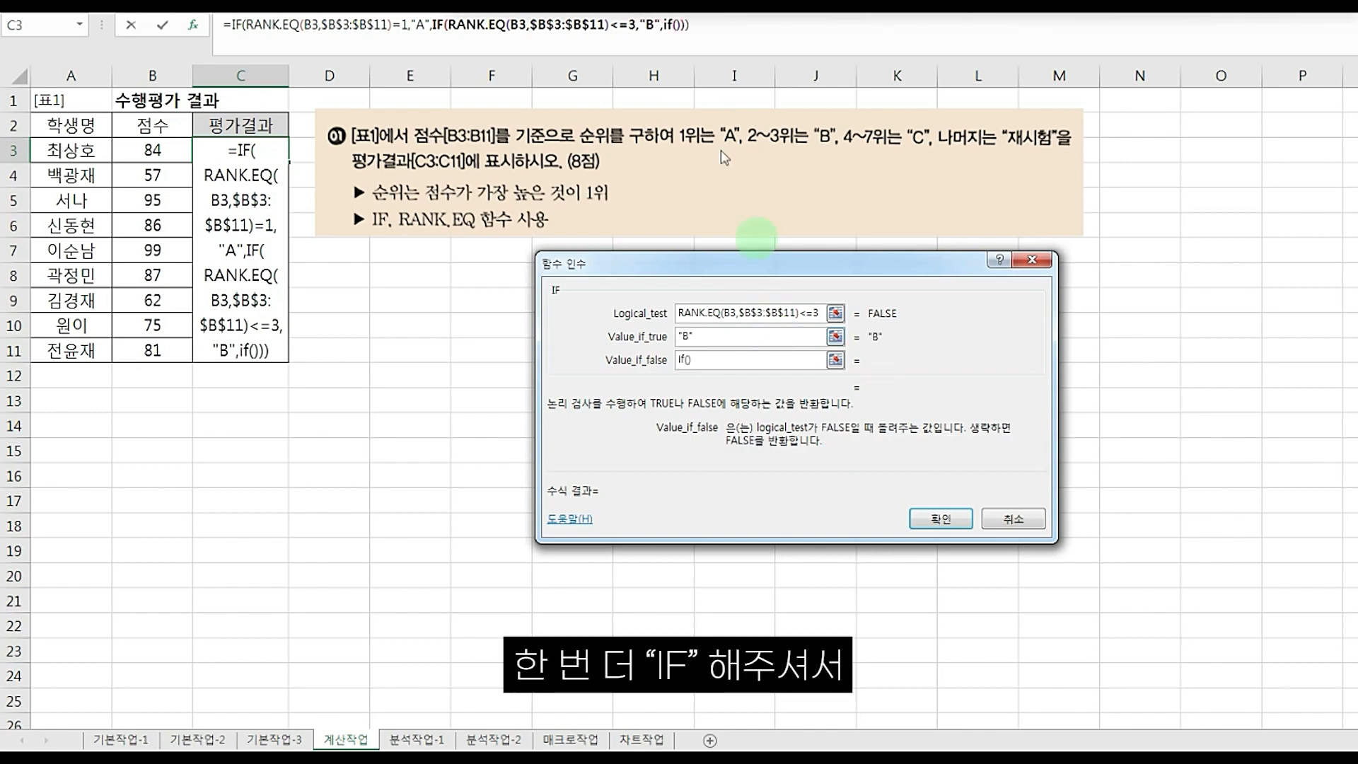
left_click(669, 25)
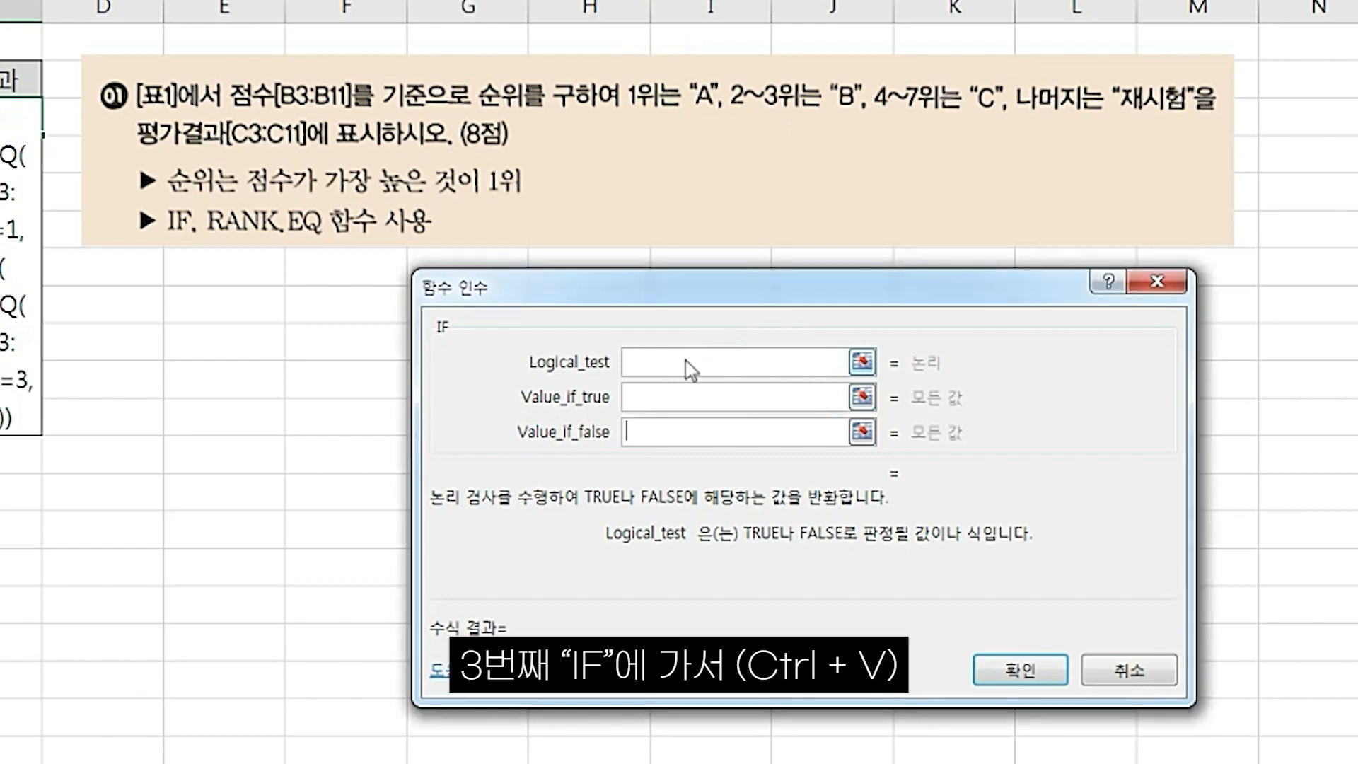
- Paste the copied rank test into the third IF's logical test and change its comparison to <=7
left_click(713, 364)
key("ctrl+v")
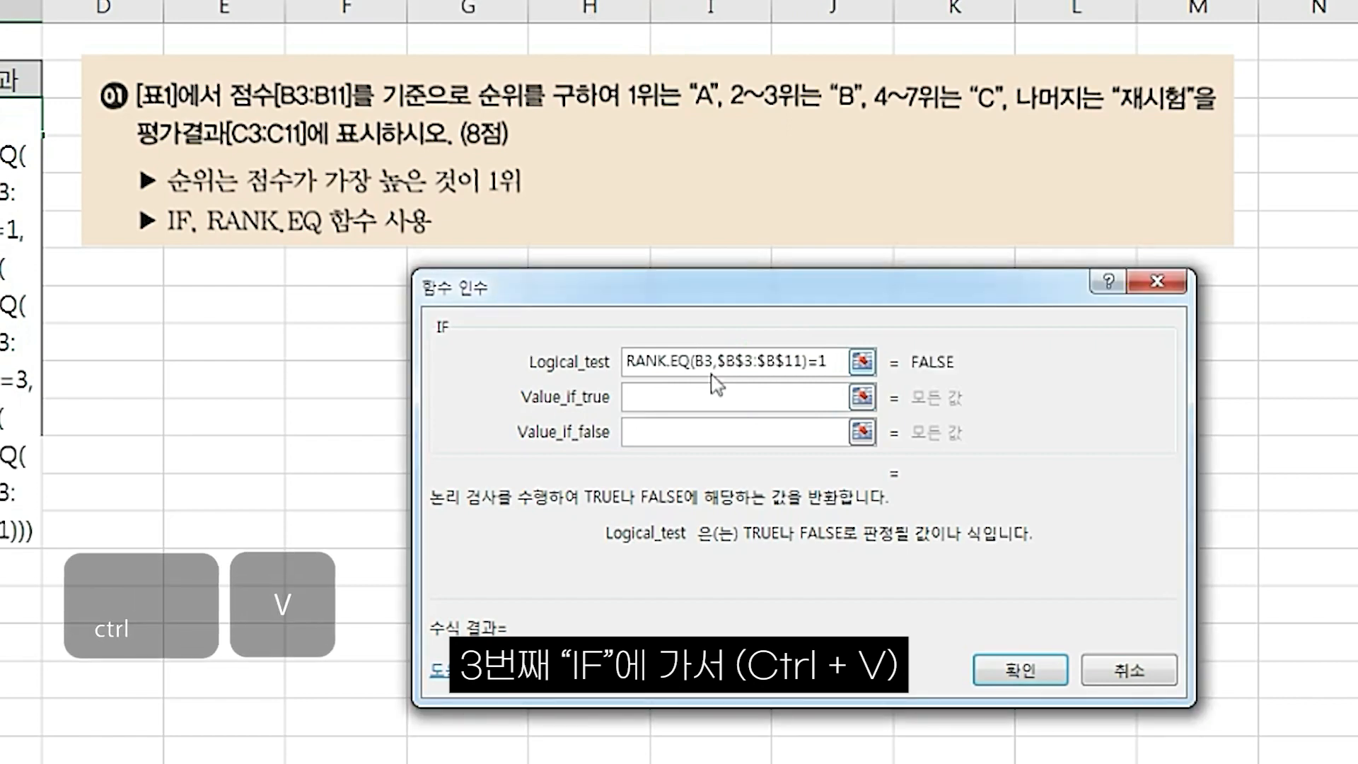
key("BackSpace")
key("BackSpace")
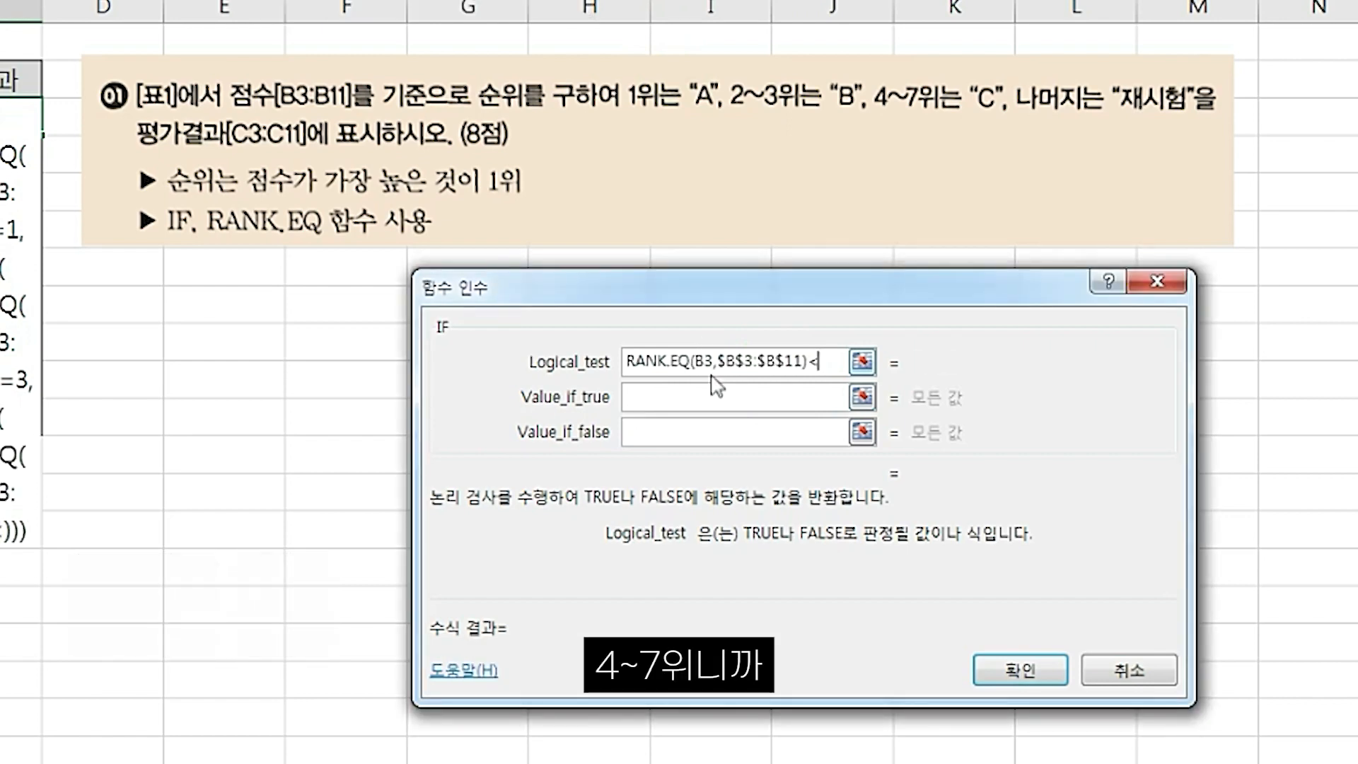
type("<=7")
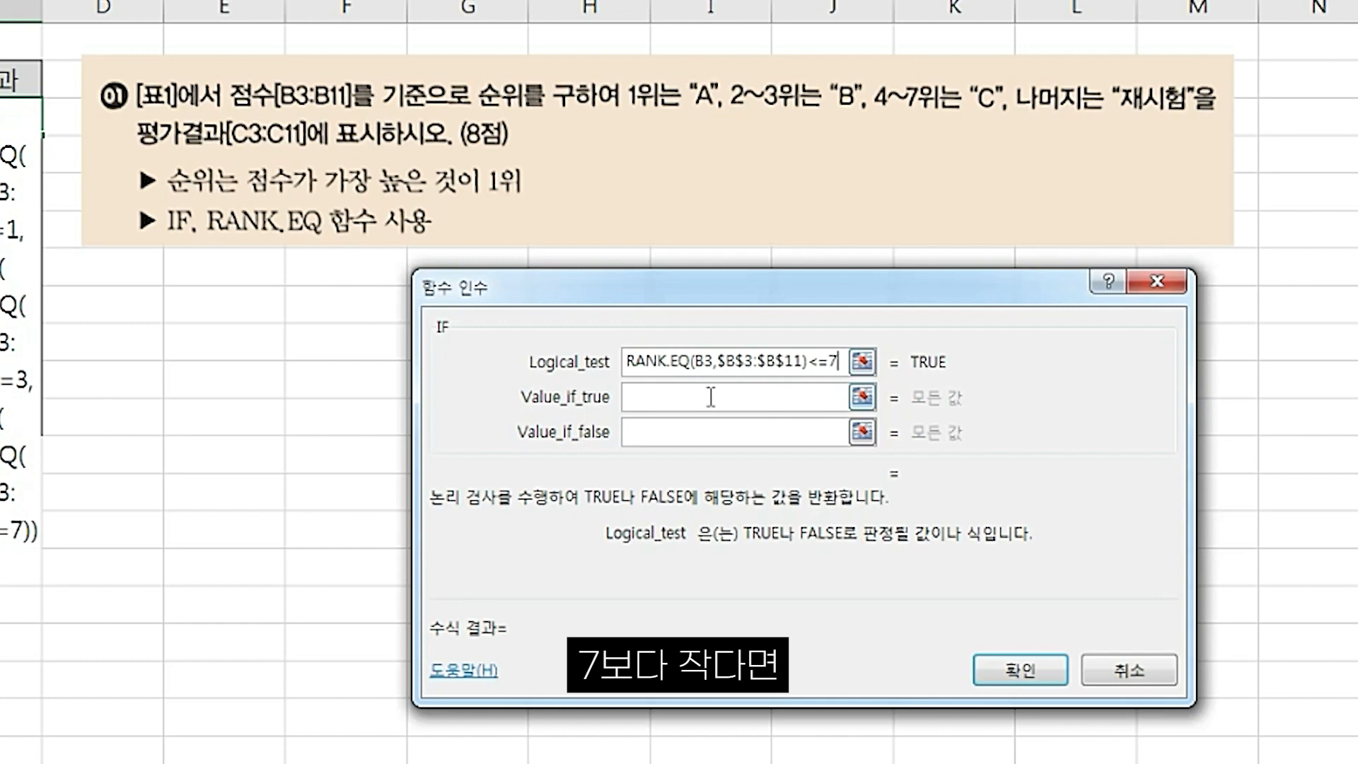
left_click_drag(555, 214, 536, 257)
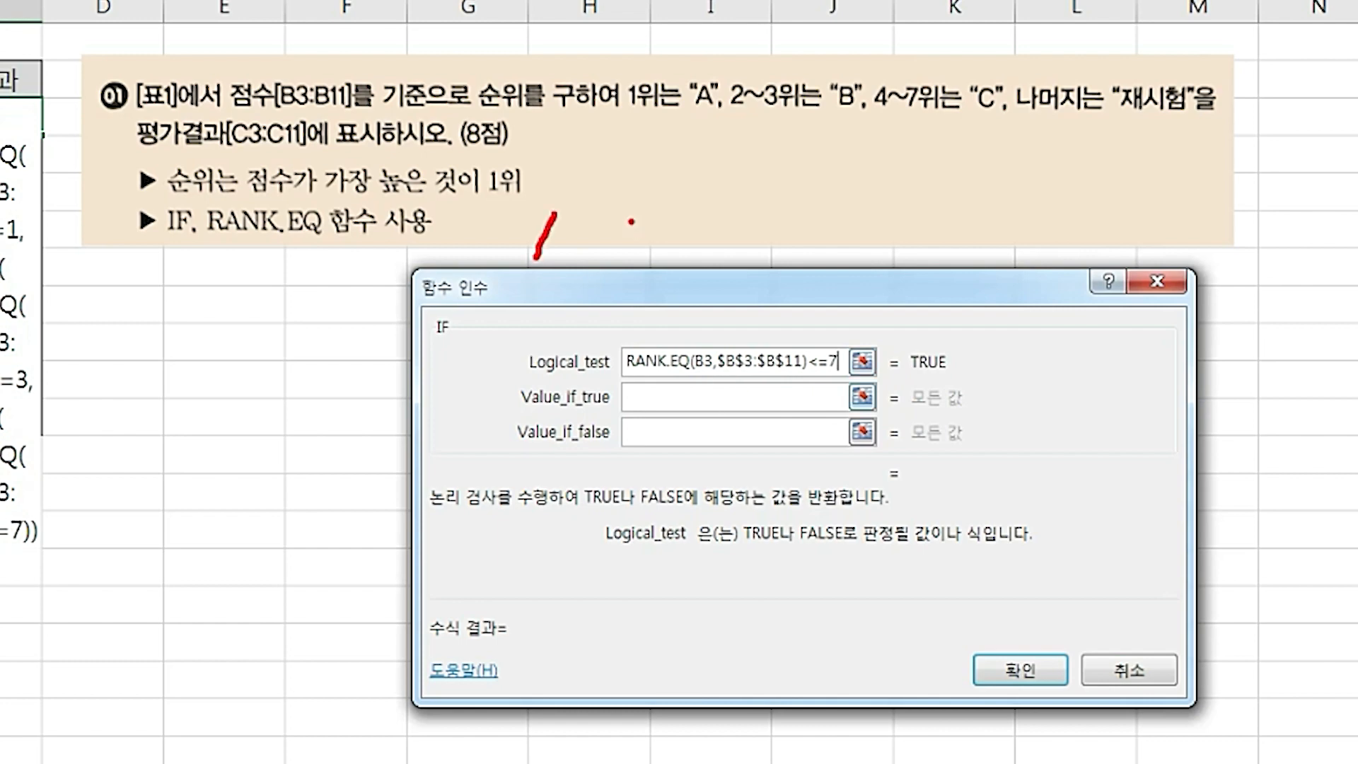
left_click_drag(629, 222, 653, 257)
left_click_drag(710, 215, 729, 256)
mouse_move(852, 223)
left_mouse_down()
mouse_move(882, 236)
mouse_move(844, 248)
left_mouse_up()
left_click_drag(977, 205, 950, 225)
left_click_drag(957, 207, 1005, 207)
left_click_drag(1074, 191, 1056, 243)
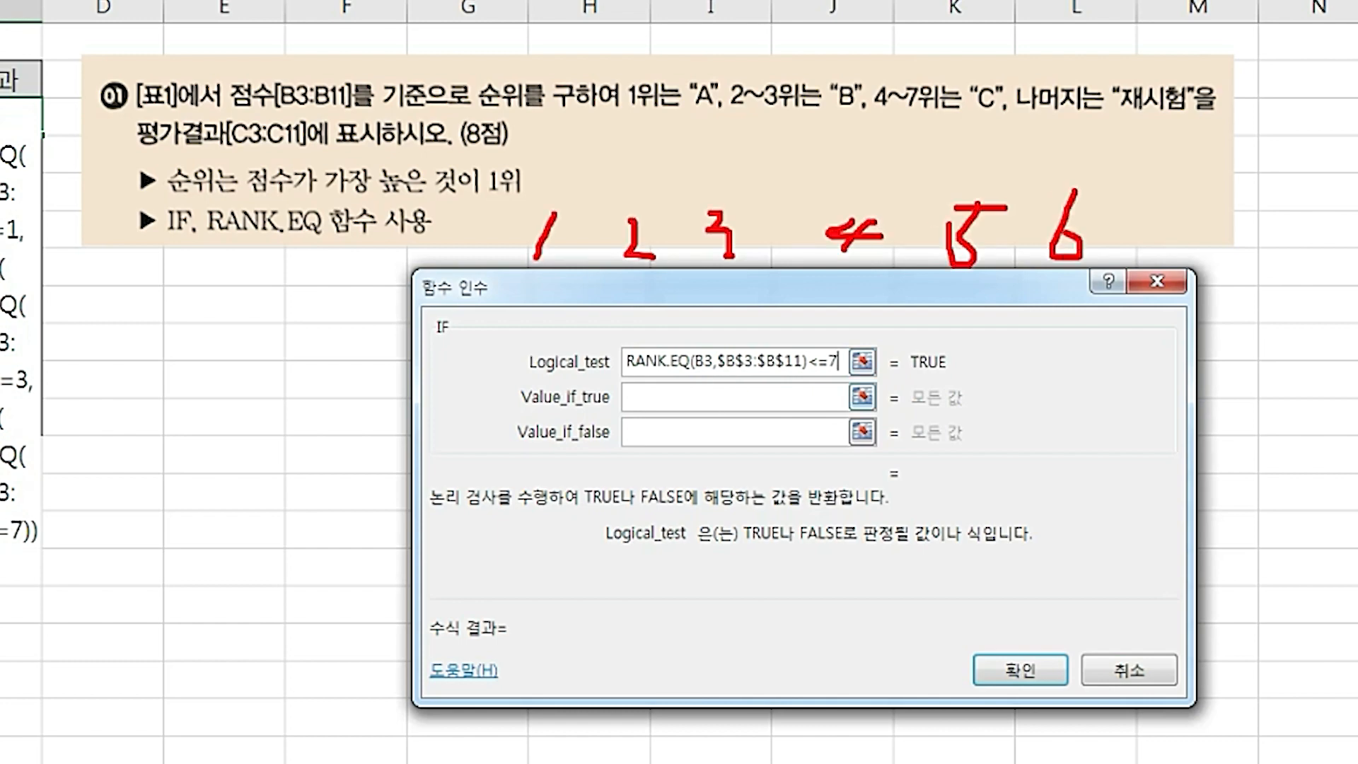
mouse_move(1134, 201)
left_mouse_down()
mouse_move(1124, 230)
mouse_move(1157, 289)
left_mouse_up()
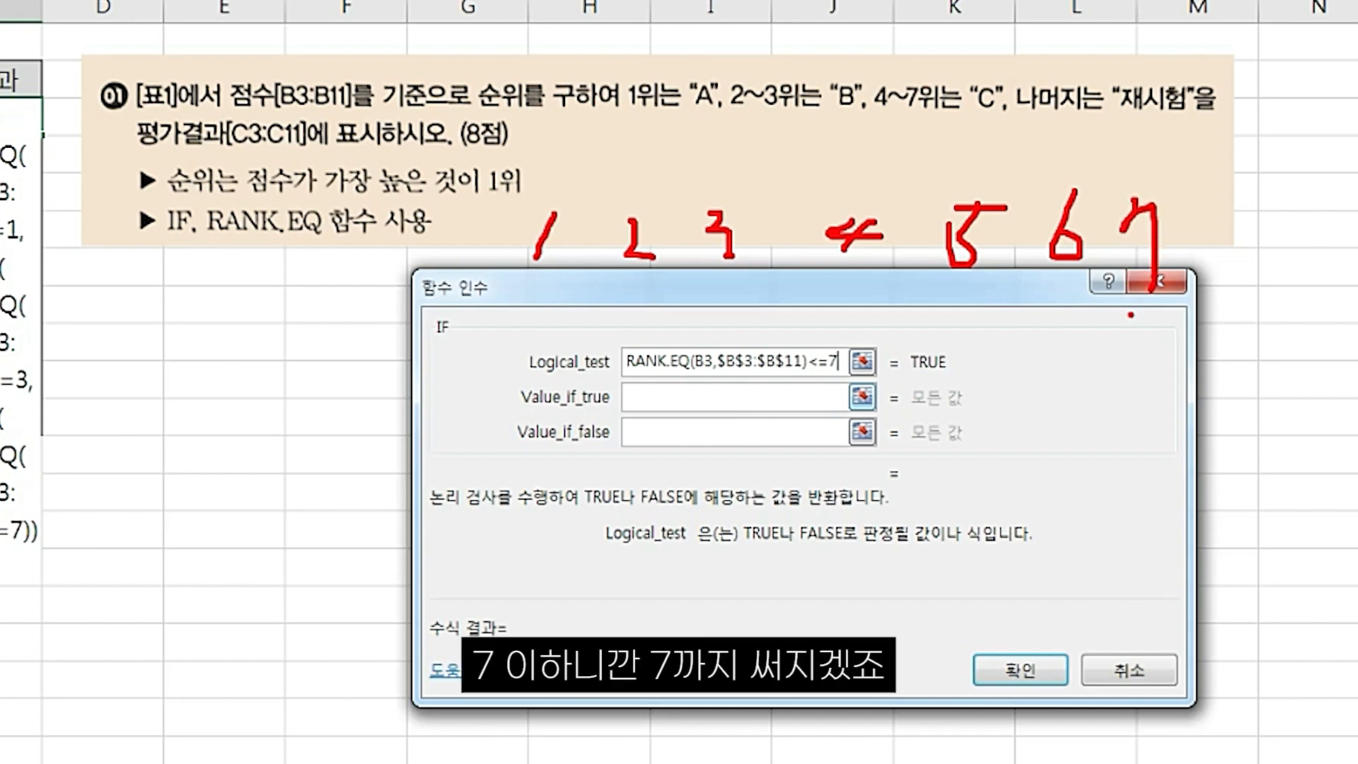
mouse_move(598, 109)
left_mouse_down()
mouse_move(678, 67)
mouse_move(603, 107)
left_mouse_up()
left_click_drag(561, 207, 508, 274)
left_click_drag(518, 198, 568, 280)
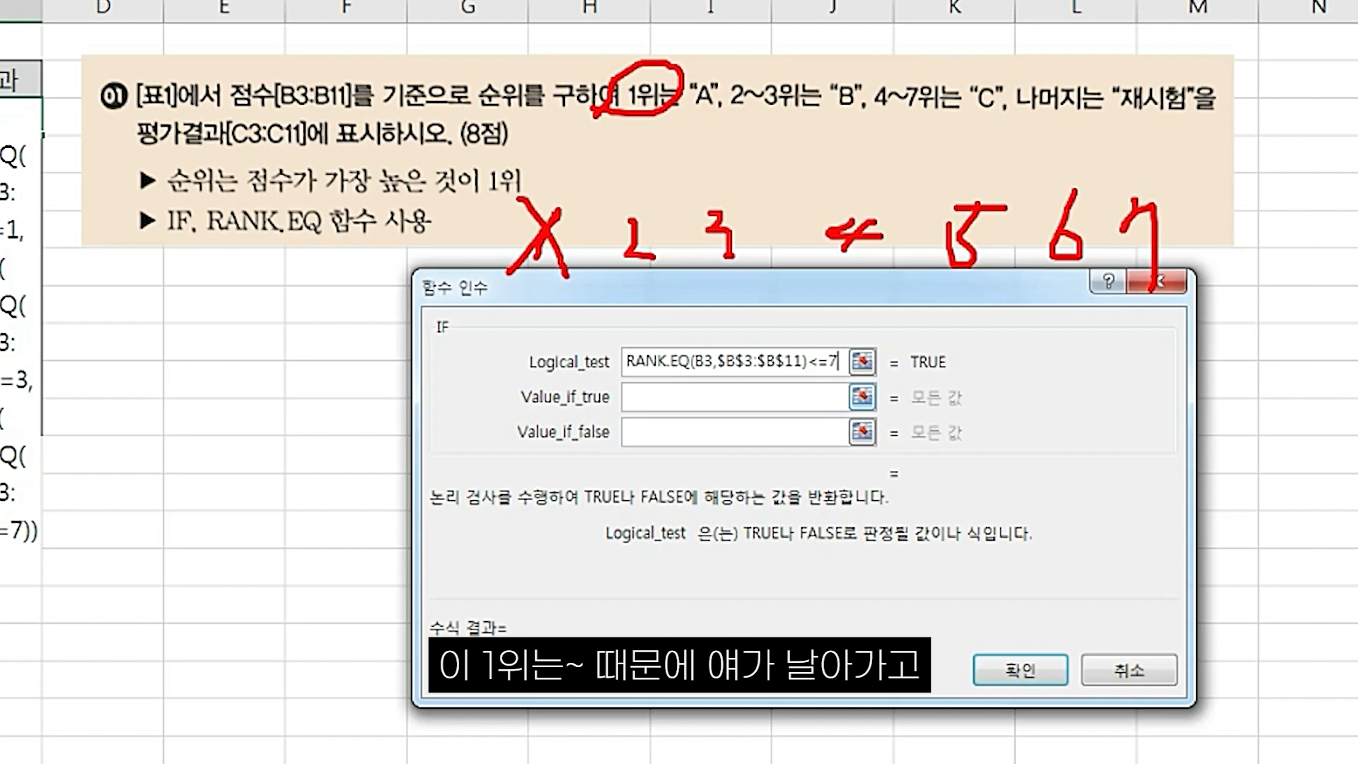
mouse_move(736, 113)
left_mouse_down()
mouse_move(796, 92)
mouse_move(739, 118)
left_mouse_up()
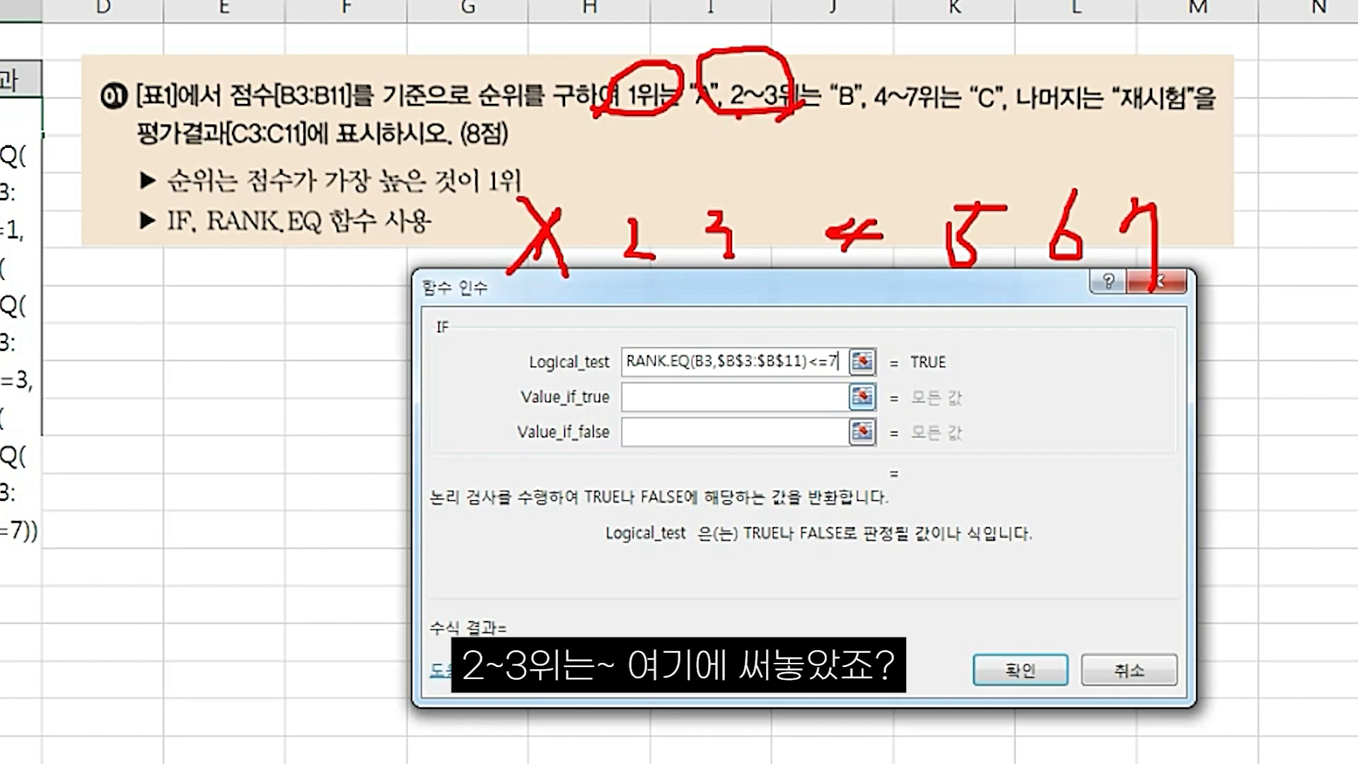
left_click_drag(770, 183, 624, 268)
mouse_move(619, 181)
left_mouse_down()
mouse_move(760, 289)
mouse_move(1090, 265)
mouse_move(1220, 223)
mouse_move(841, 172)
mouse_move(791, 266)
left_mouse_up()
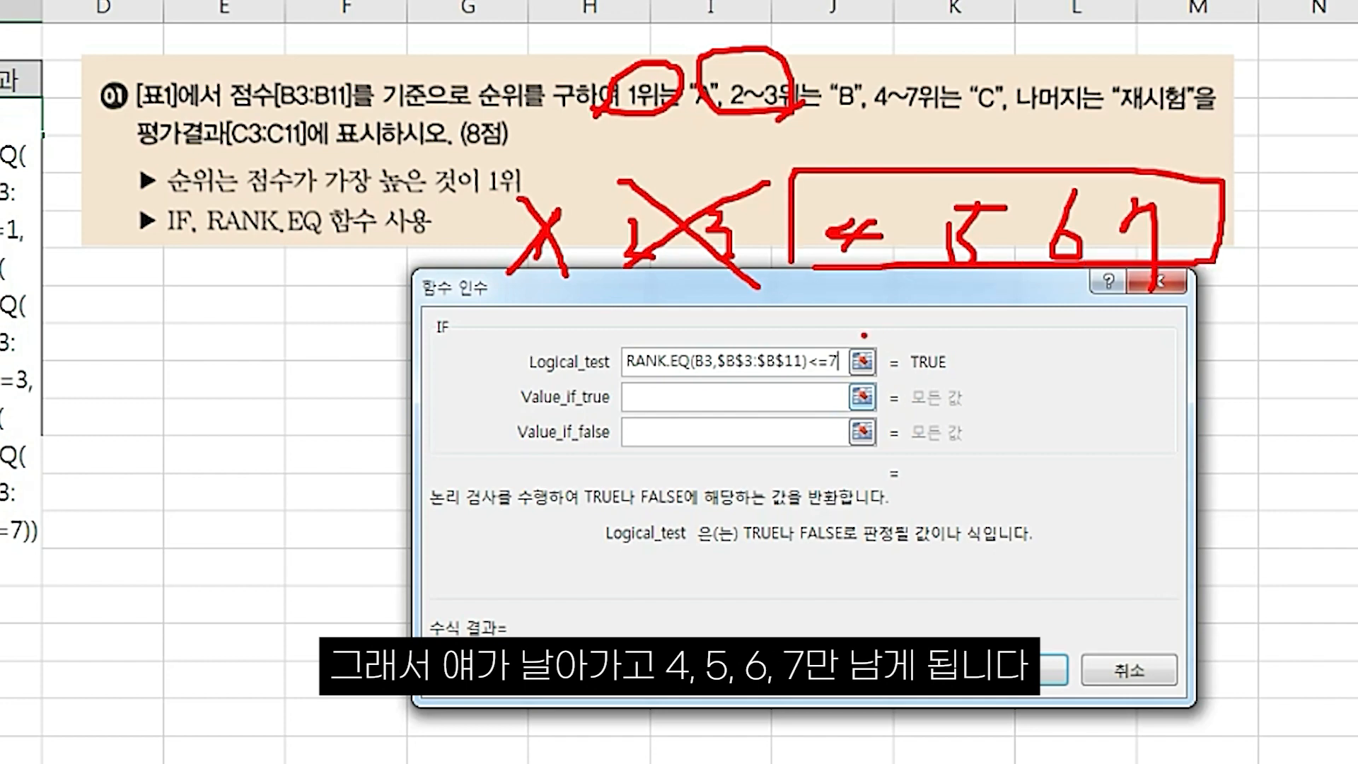
key("Escape")
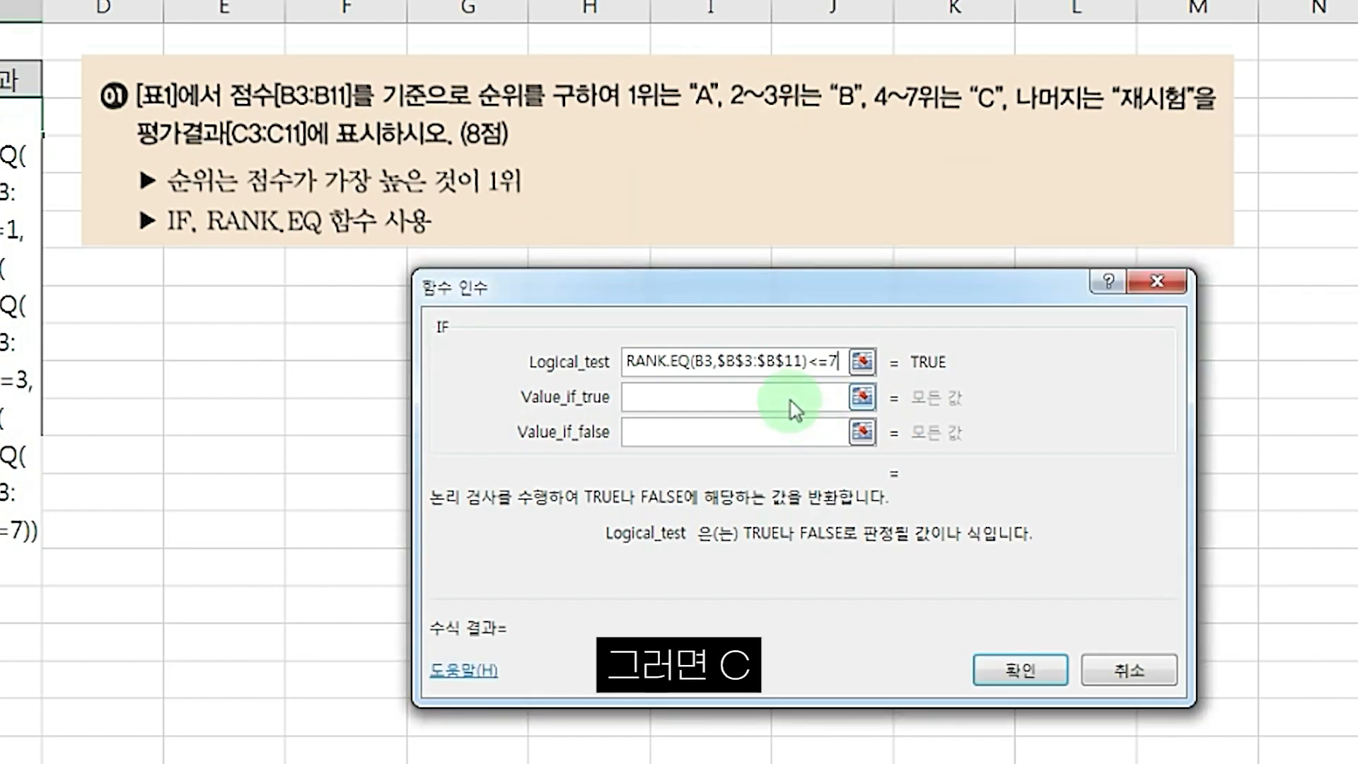
- Set the third IF's true value to C and false value to 재시험, and fill the finished formula down through C11
left_click(792, 400)
type("C")
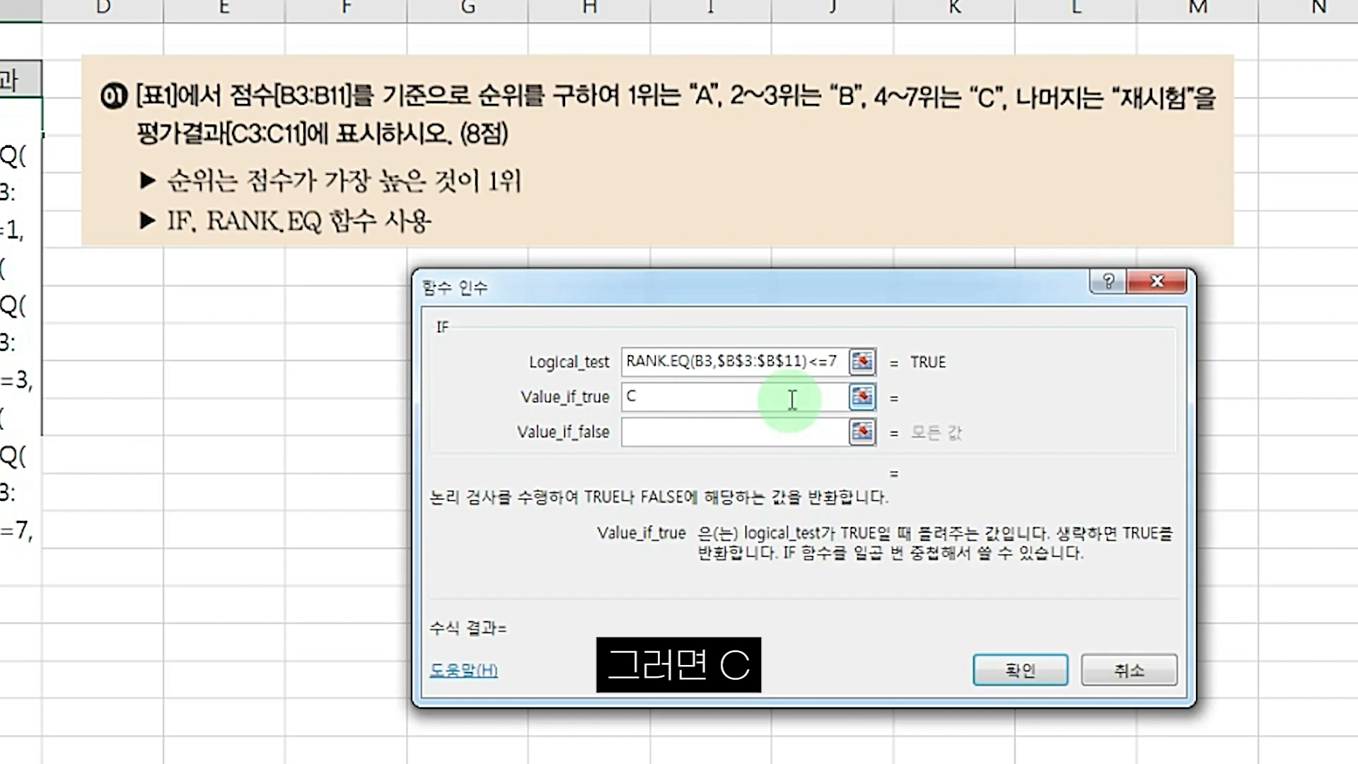
key("Tab")
type("재시험")
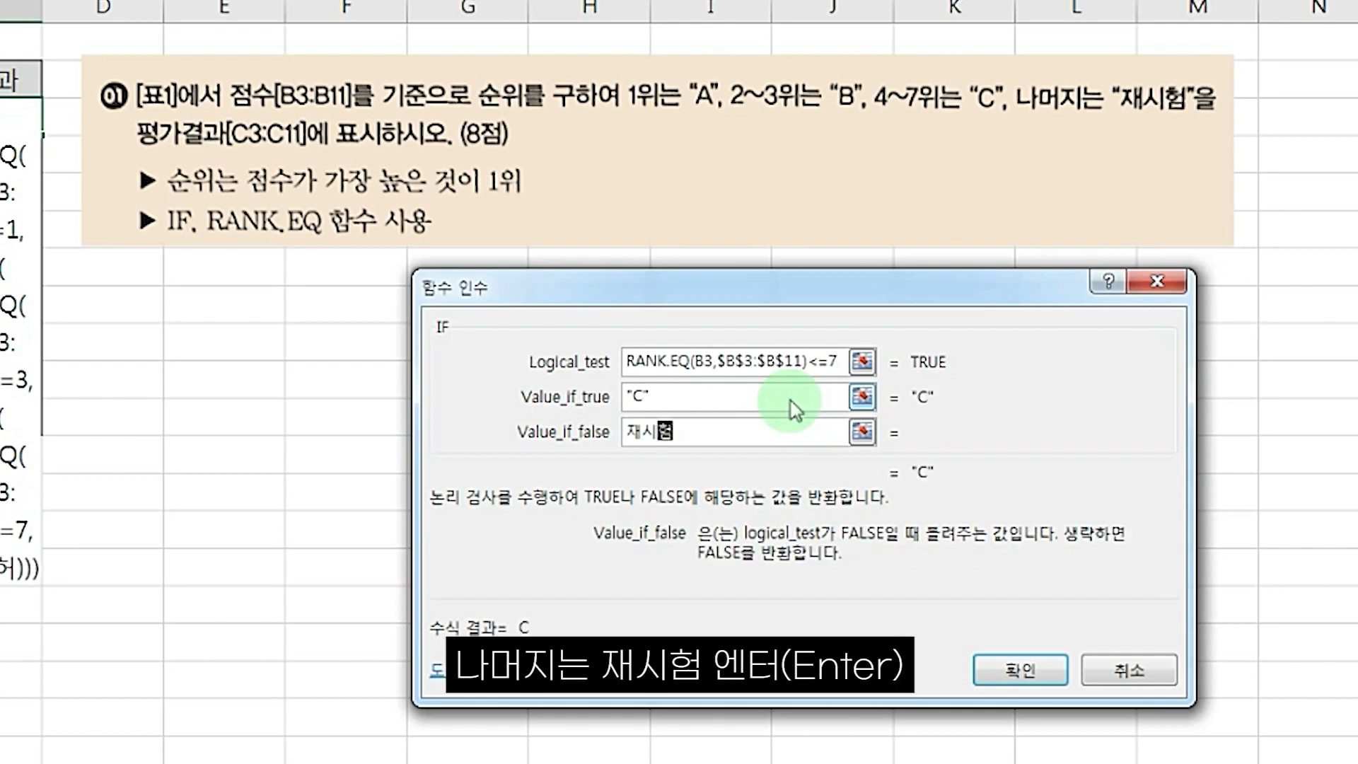
key("Return")
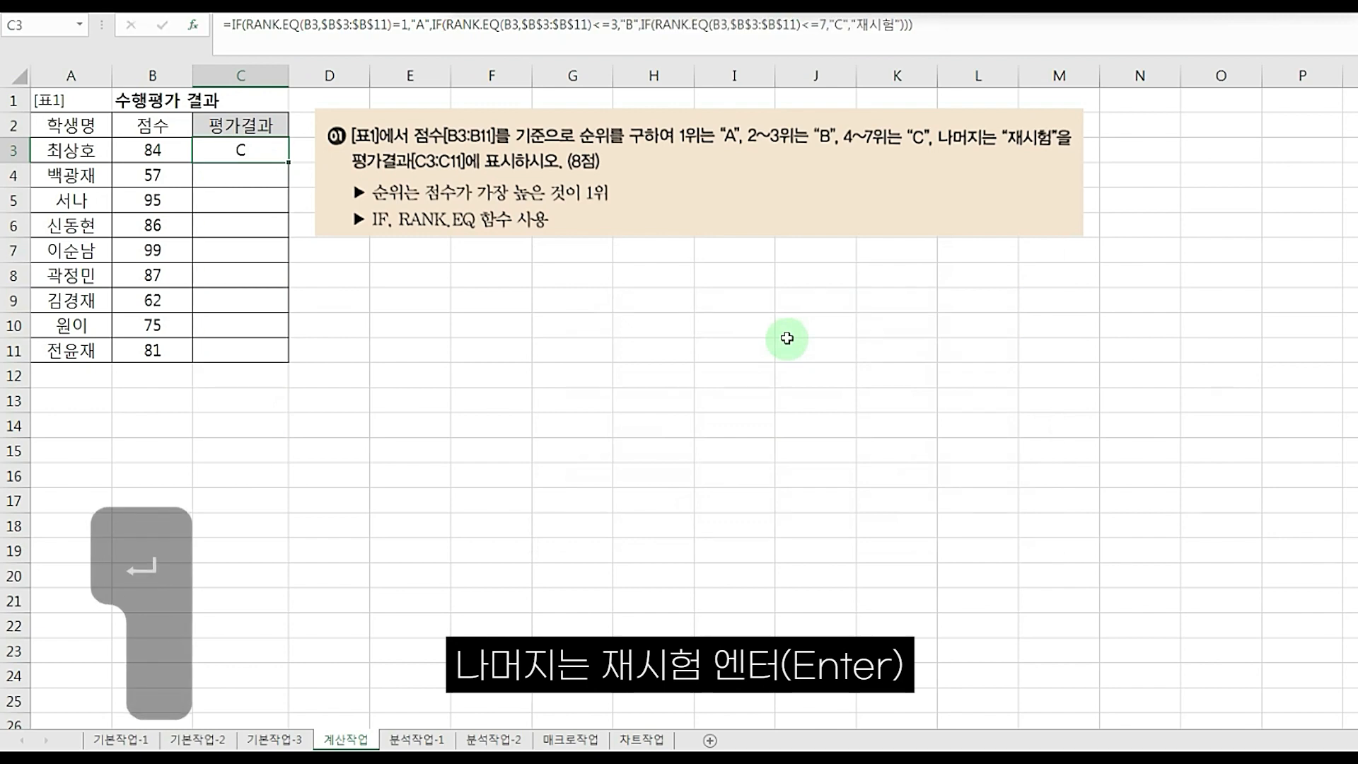
left_click_drag(289, 163, 284, 352)
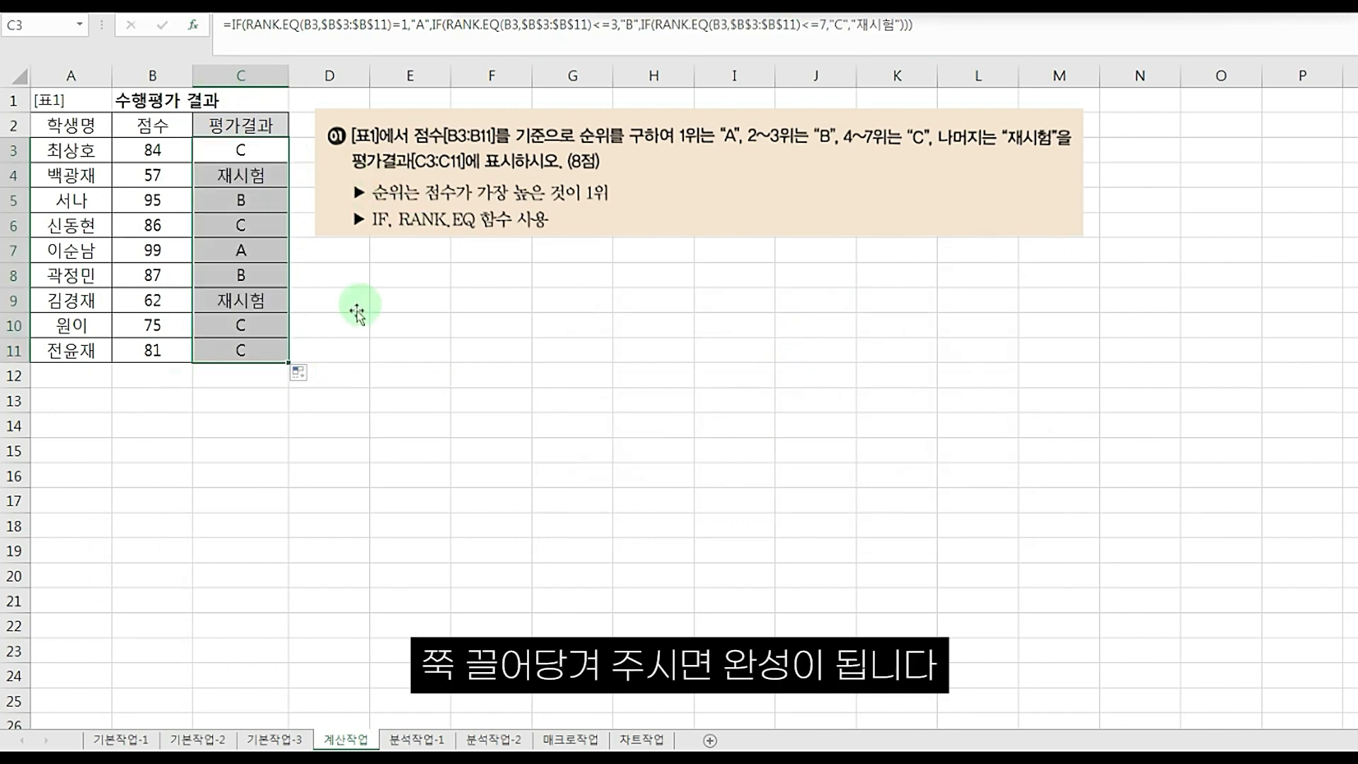
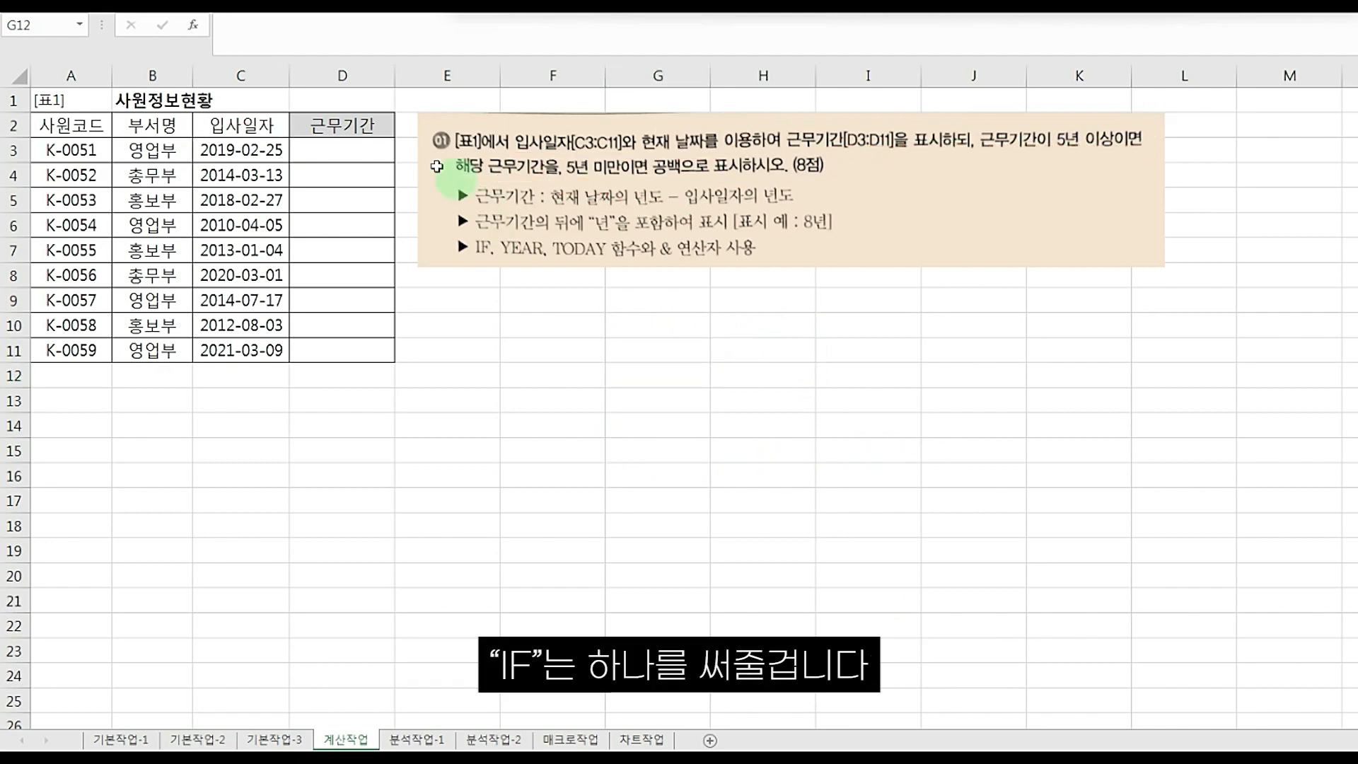
- Start an IF formula in the first 근무기간 cell, D3, and open its function arguments
left_click(330, 152)
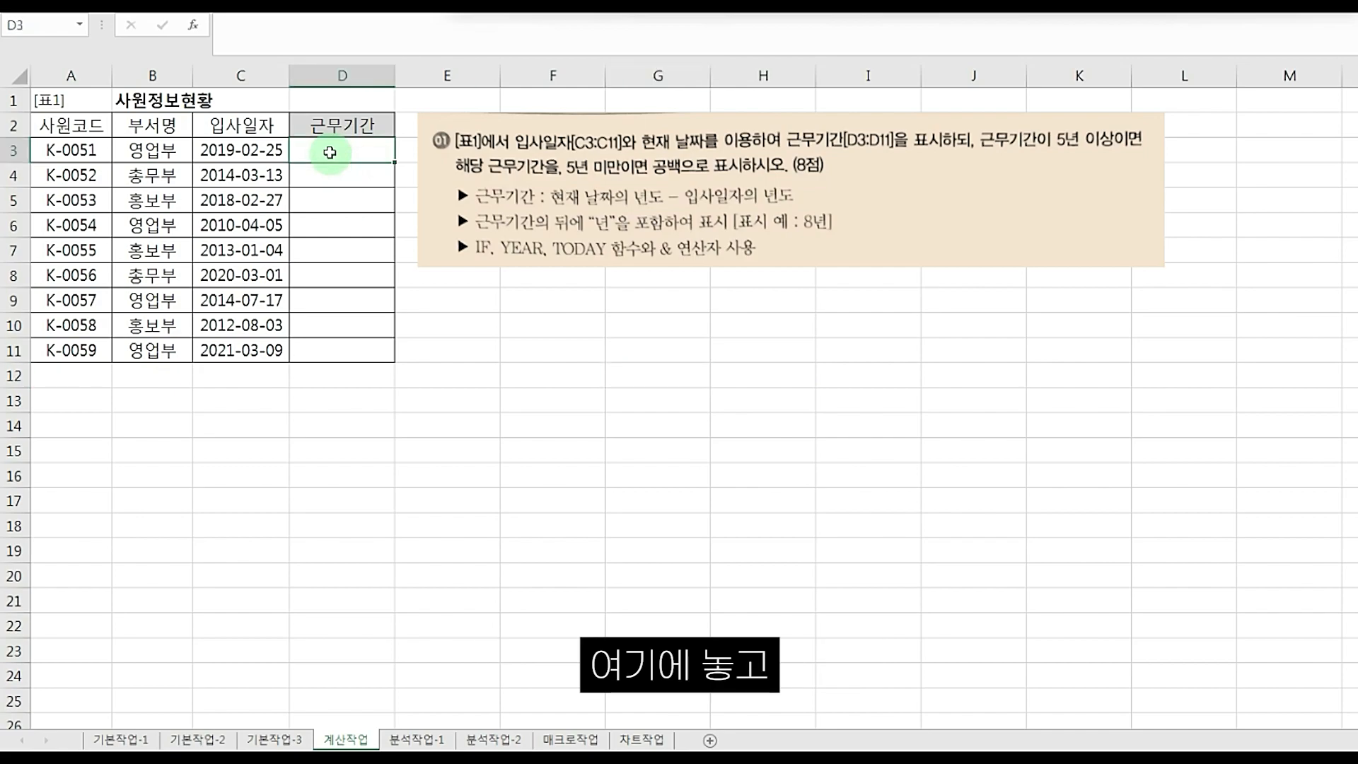
type("=ㅑㄹ")
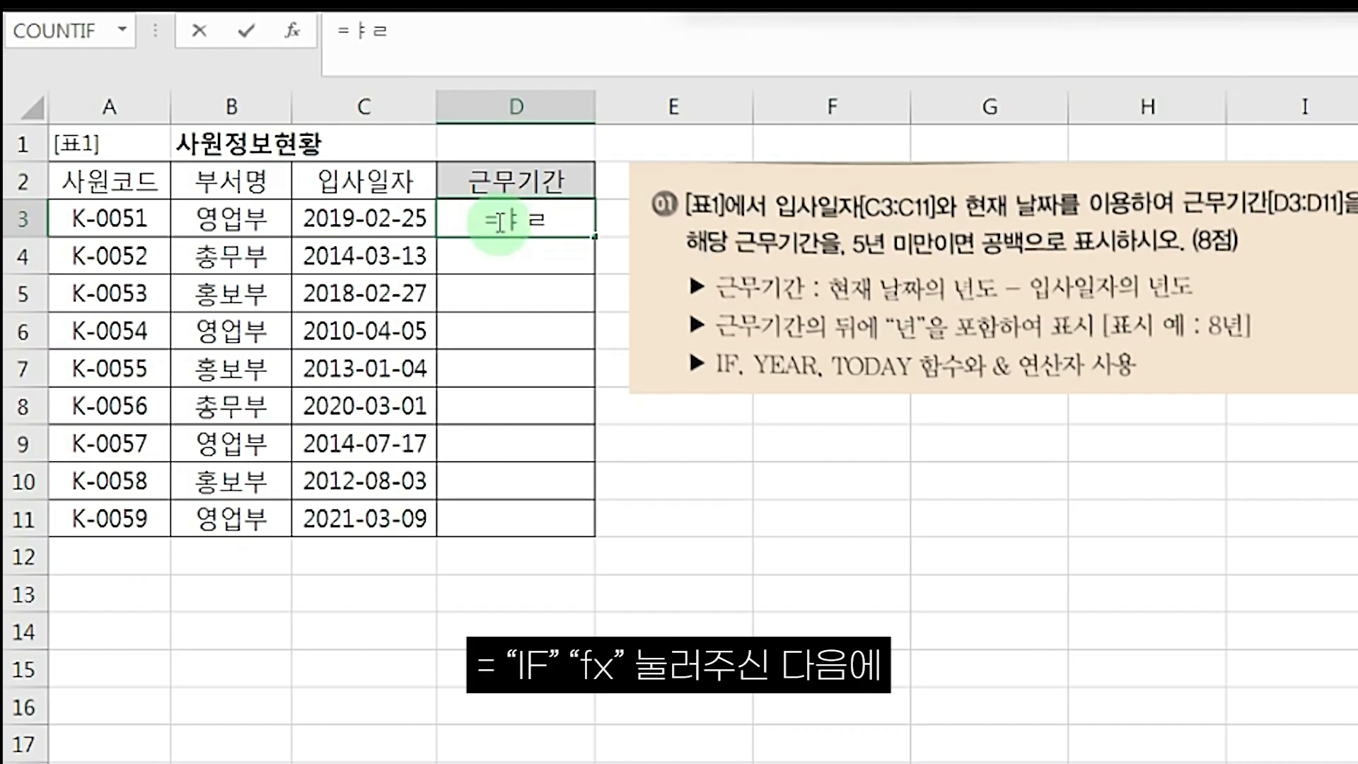
key("BackSpace")
key("BackSpace")
key("Hangul")
type("if()")
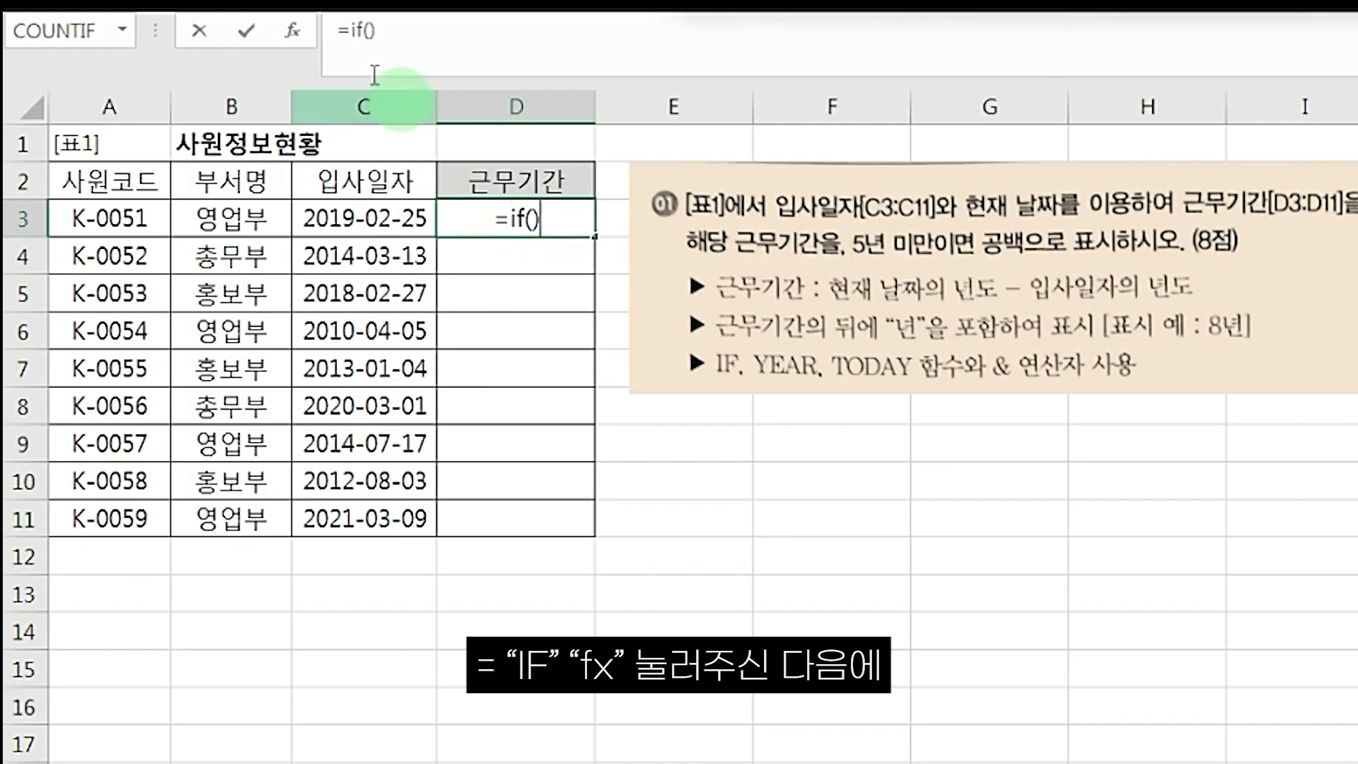
left_click(292, 31)
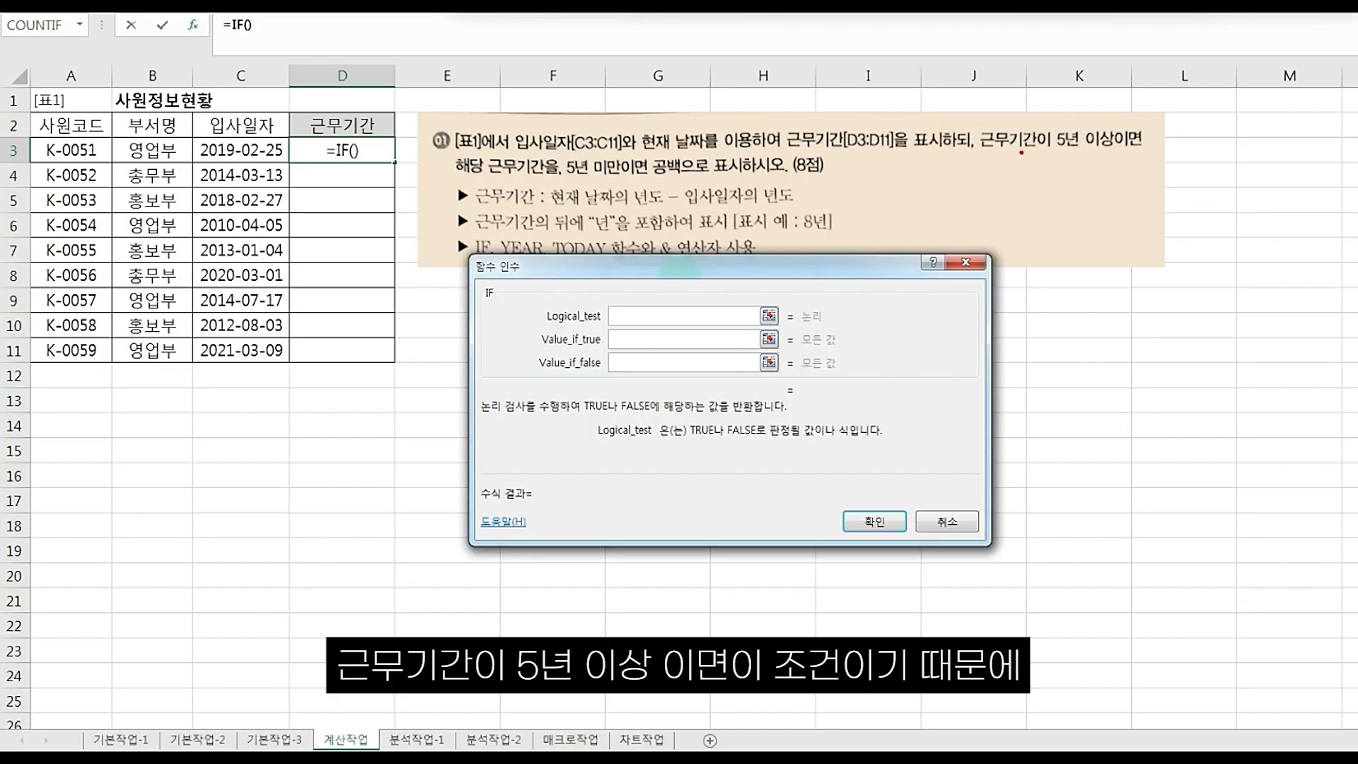
mouse_move(1124, 157)
left_mouse_down()
mouse_move(980, 140)
mouse_move(1142, 106)
mouse_move(1084, 162)
left_mouse_up()
mouse_move(464, 212)
left_mouse_down()
mouse_move(516, 212)
mouse_move(545, 189)
mouse_move(482, 186)
mouse_move(466, 210)
left_mouse_up()
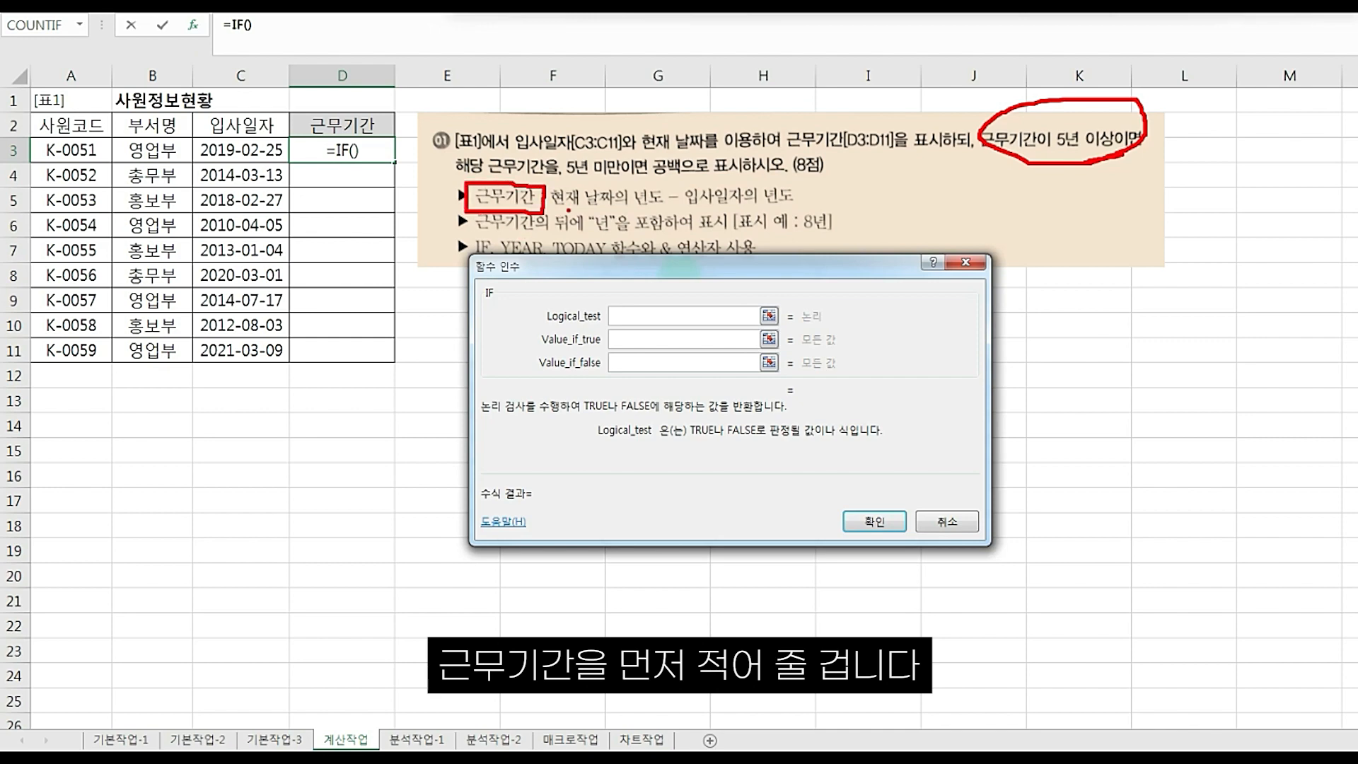
- Set the IF's logical test to year(today())-year(C3)>=5, using the hire date in C3
type("year")
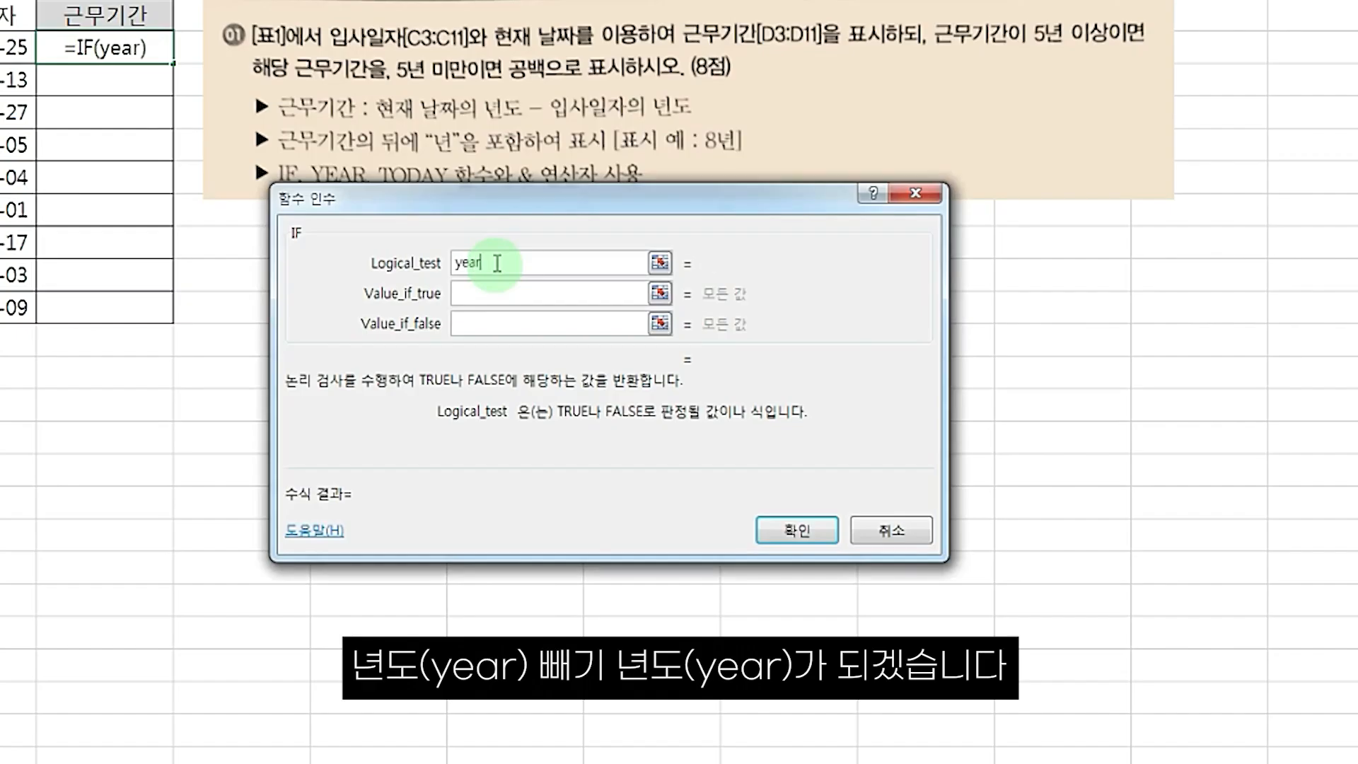
type("()-year")
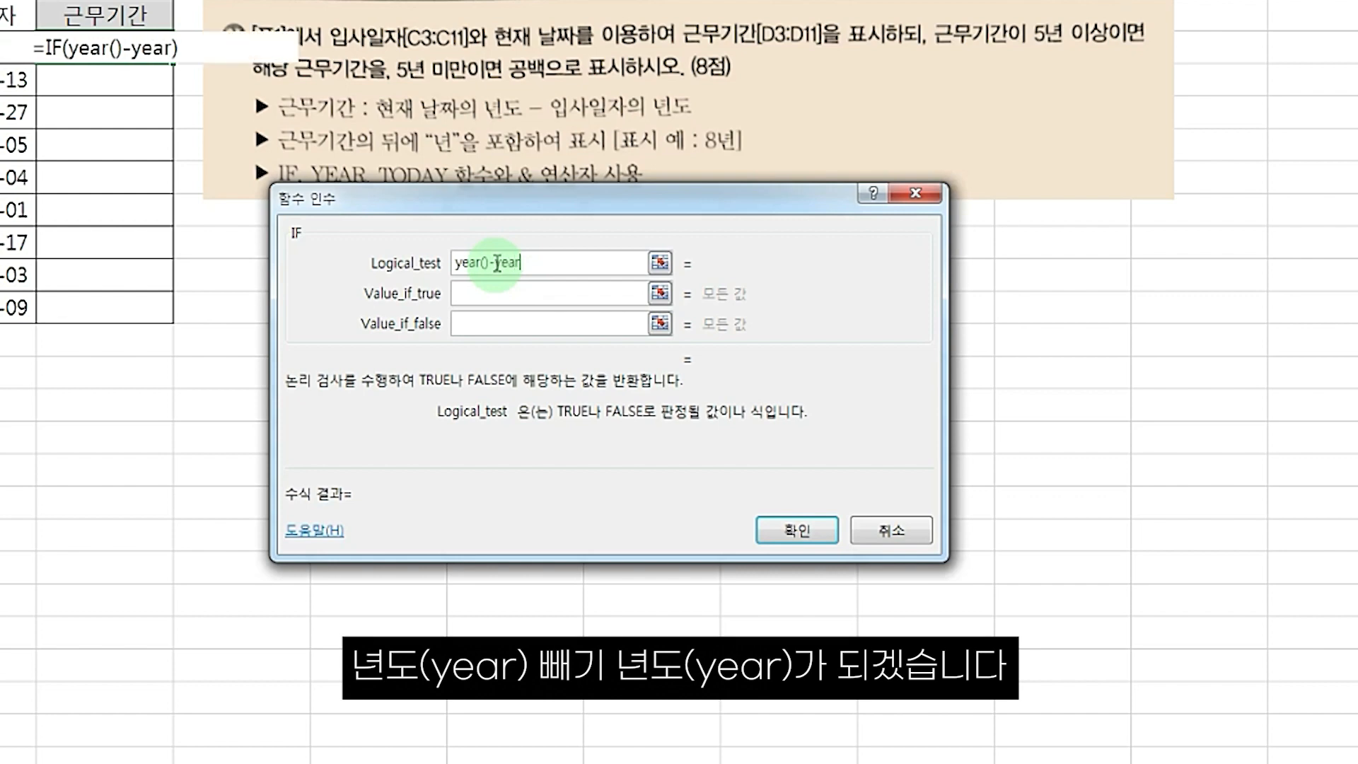
type("()")
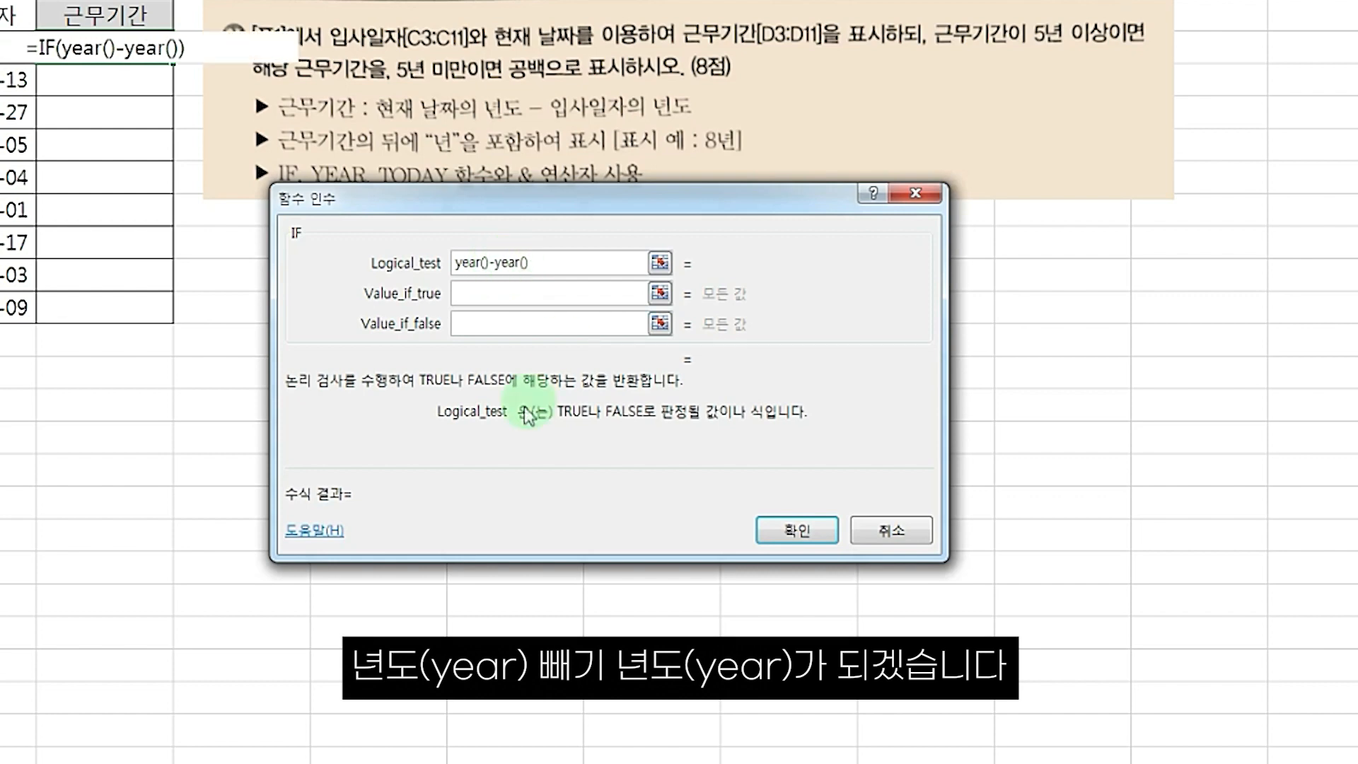
left_click(486, 263)
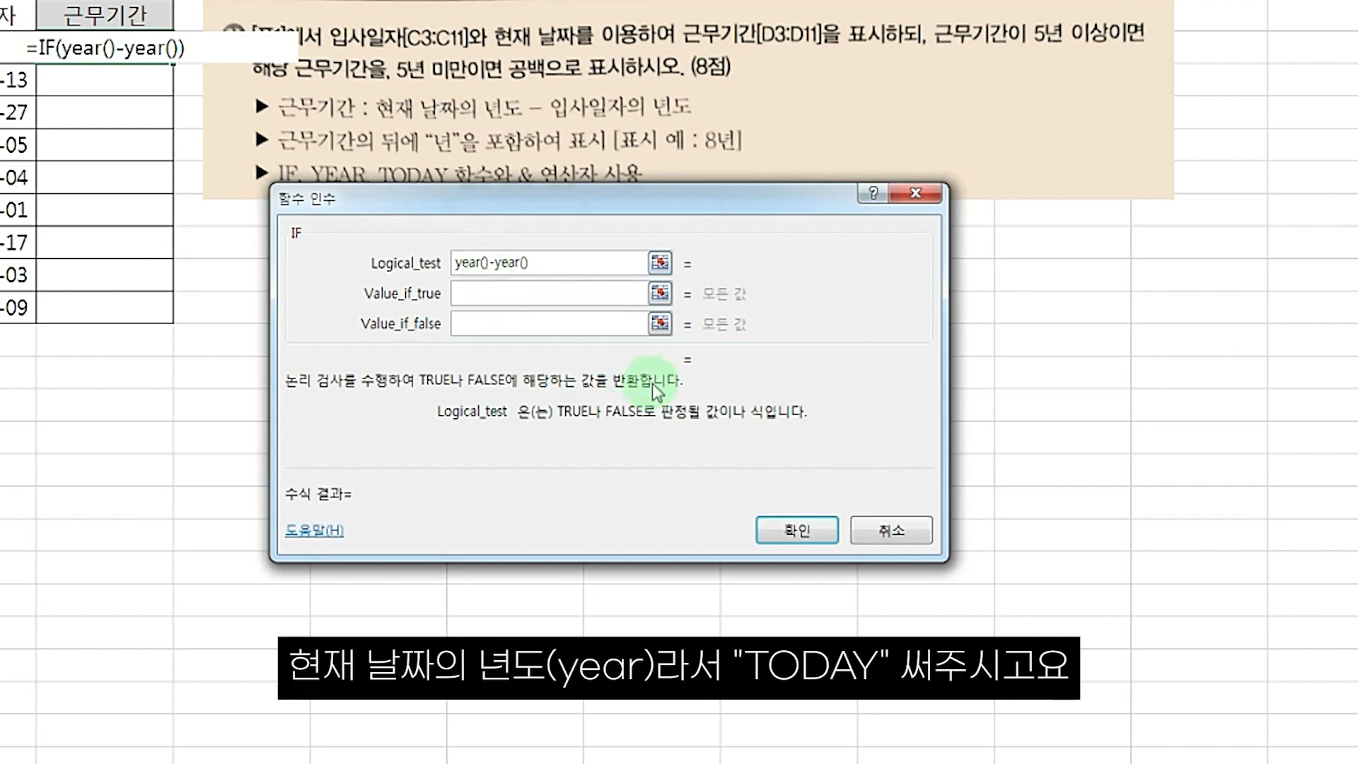
type("today()")
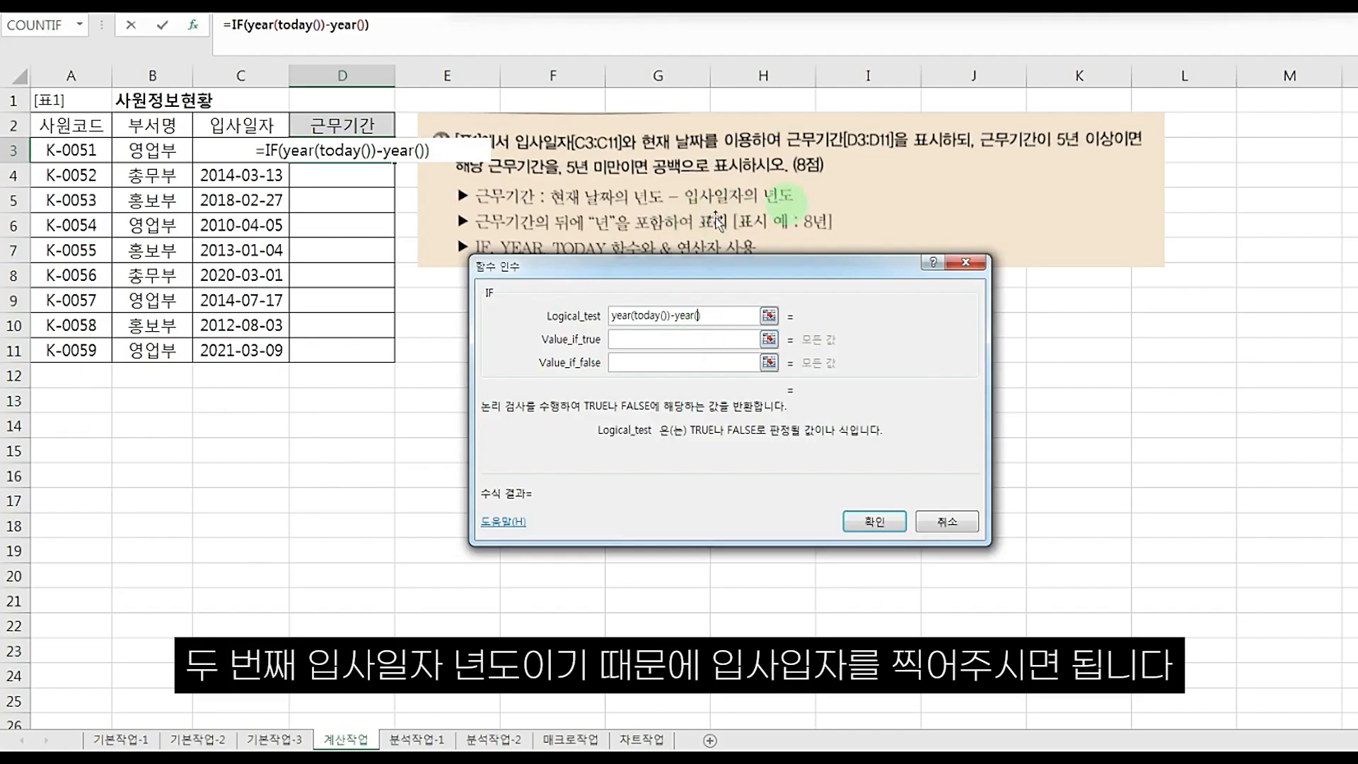
left_click(257, 153)
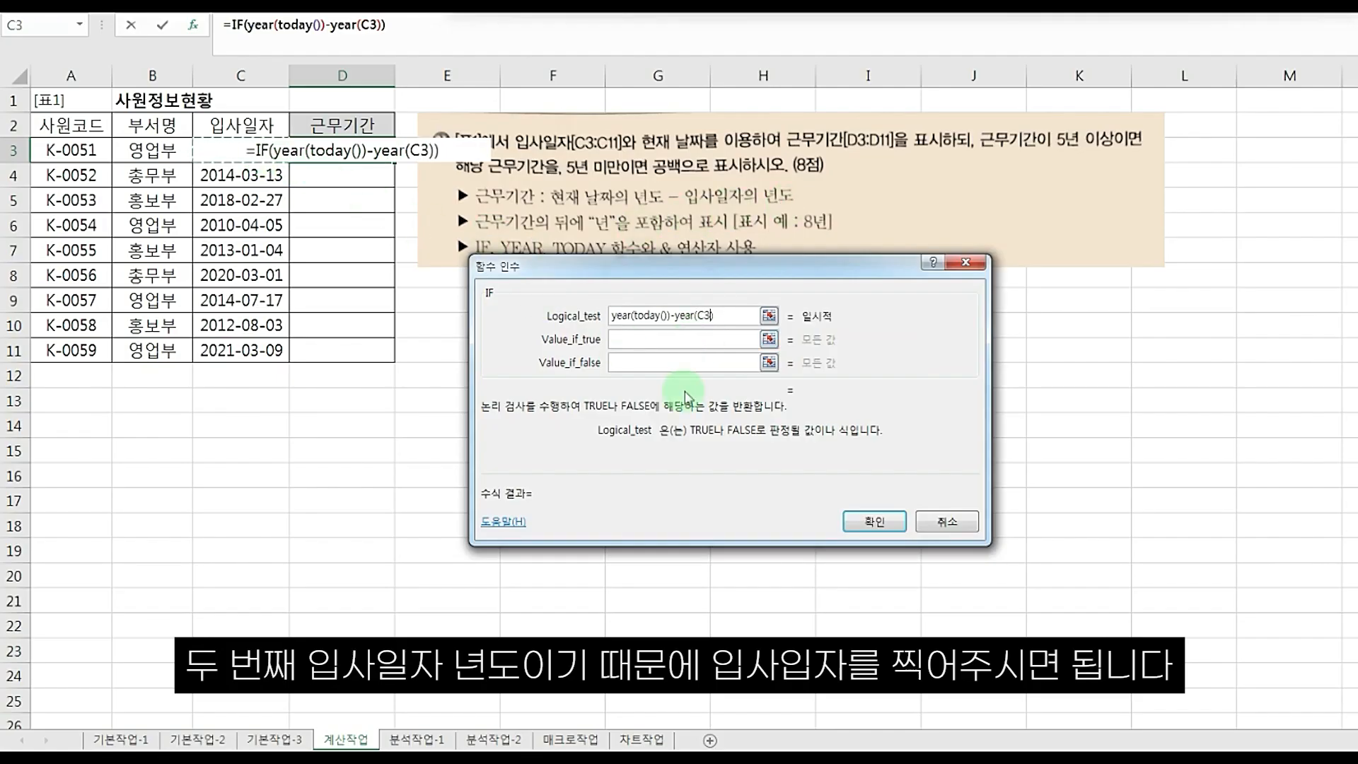
left_click(731, 316)
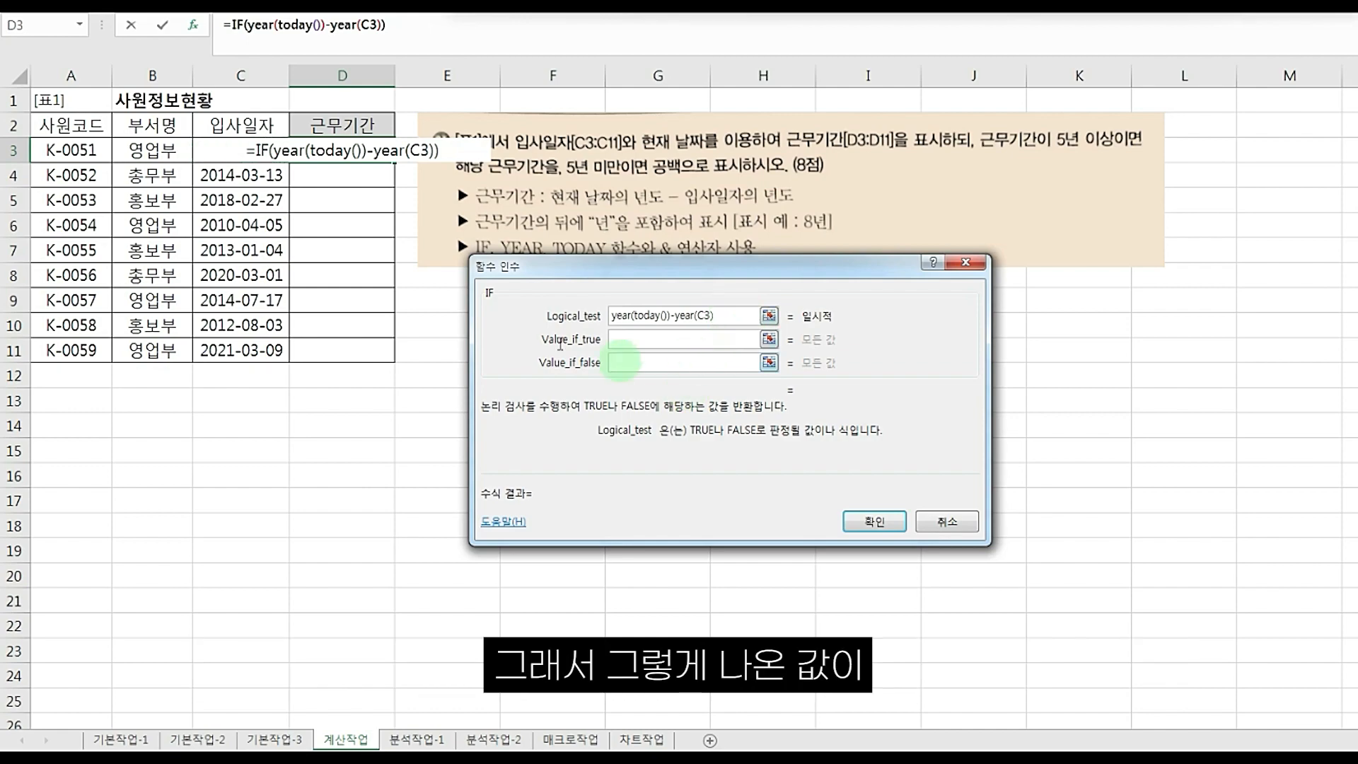
type(">=5")
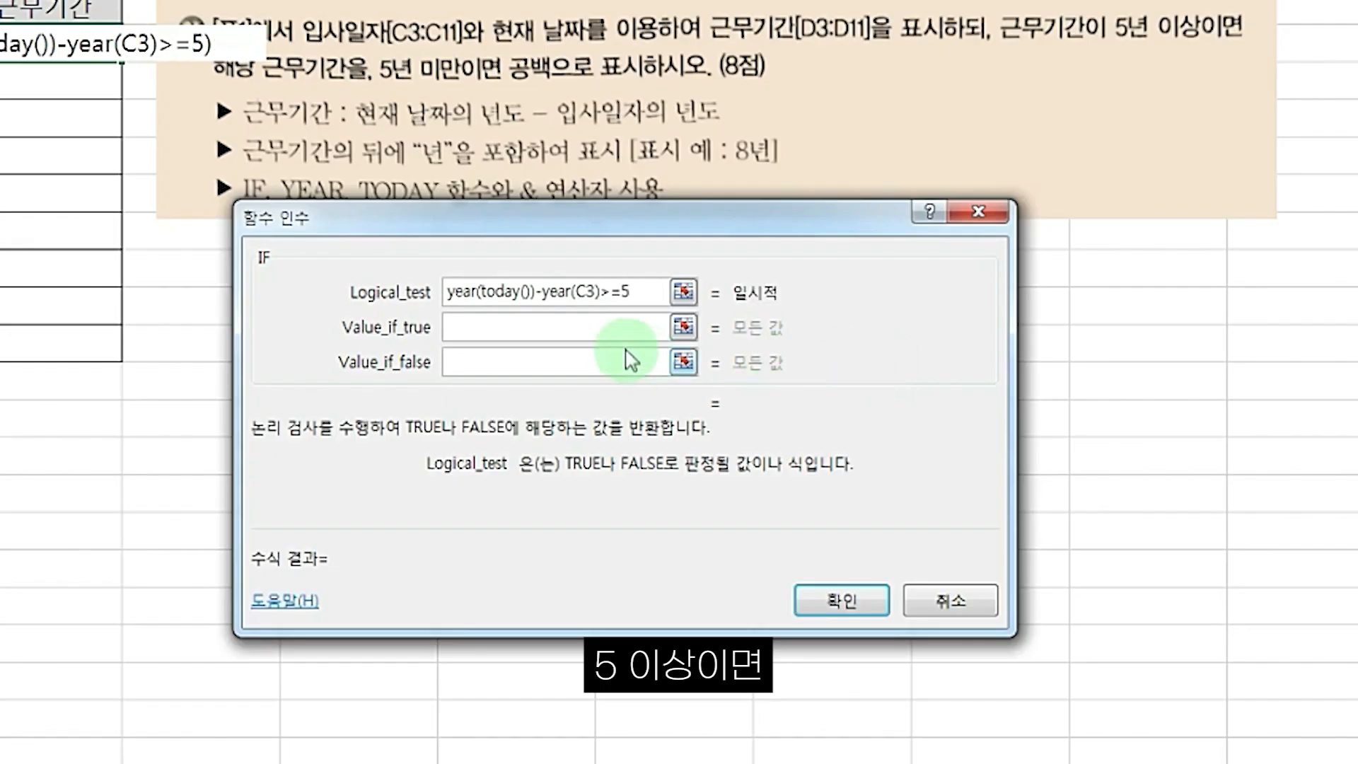
- Copy the year difference from the logical test into the true value and append &"년" to it
left_click(534, 331)
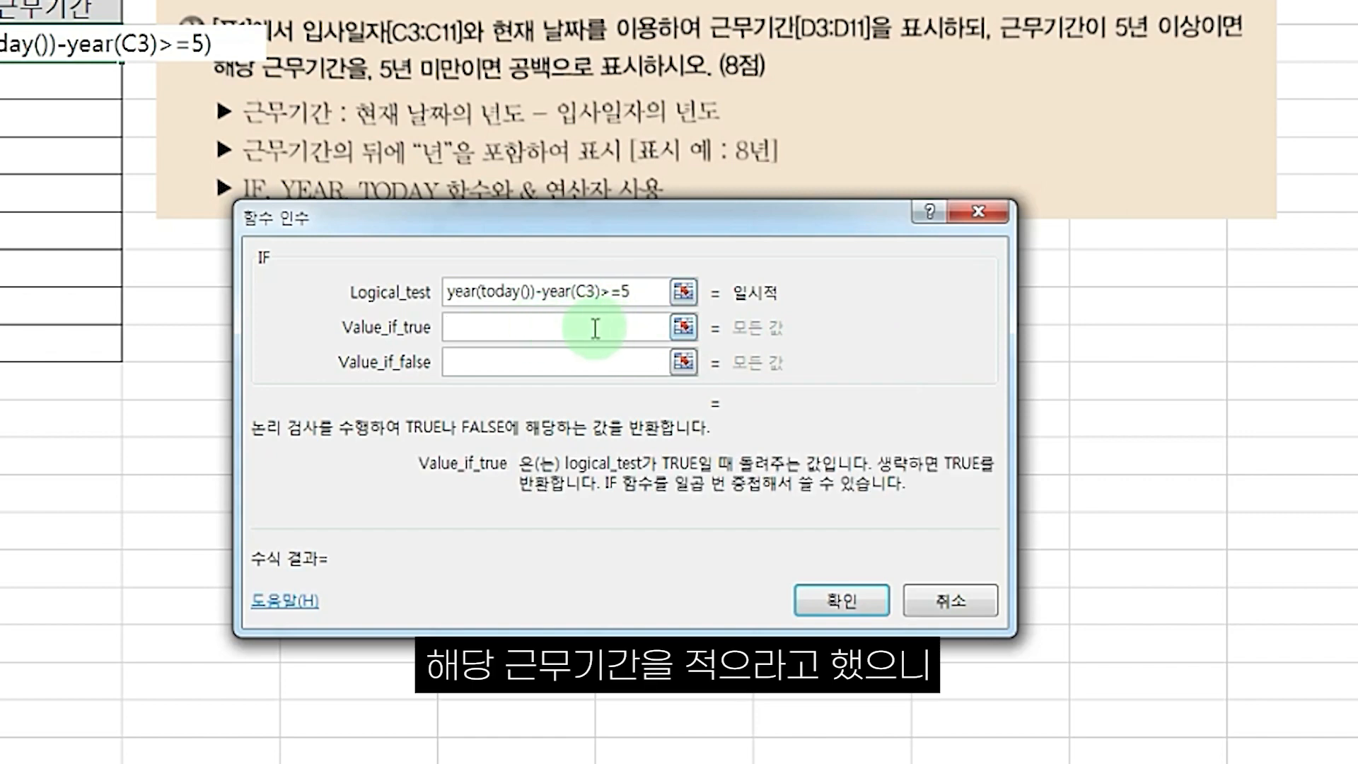
left_click_drag(601, 292, 454, 283)
key("ctrl+c")
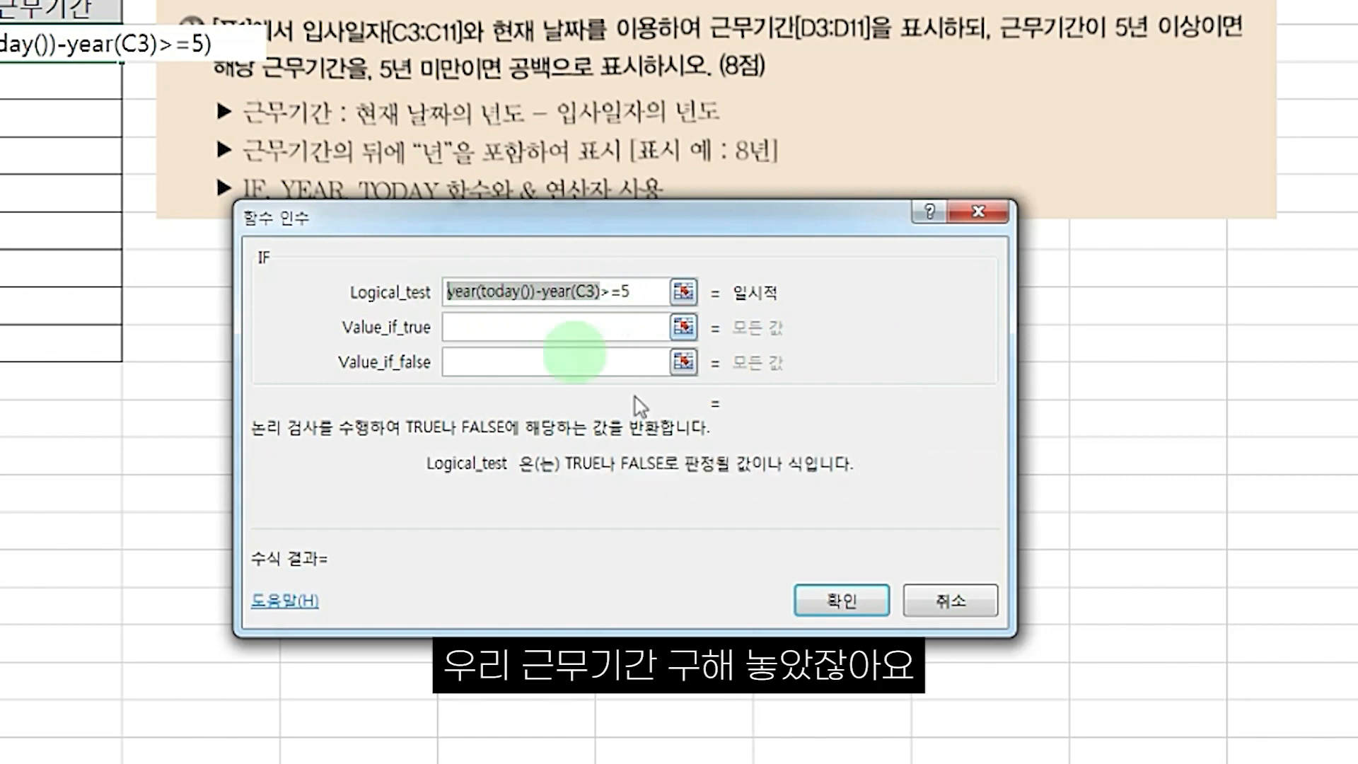
left_click(616, 339)
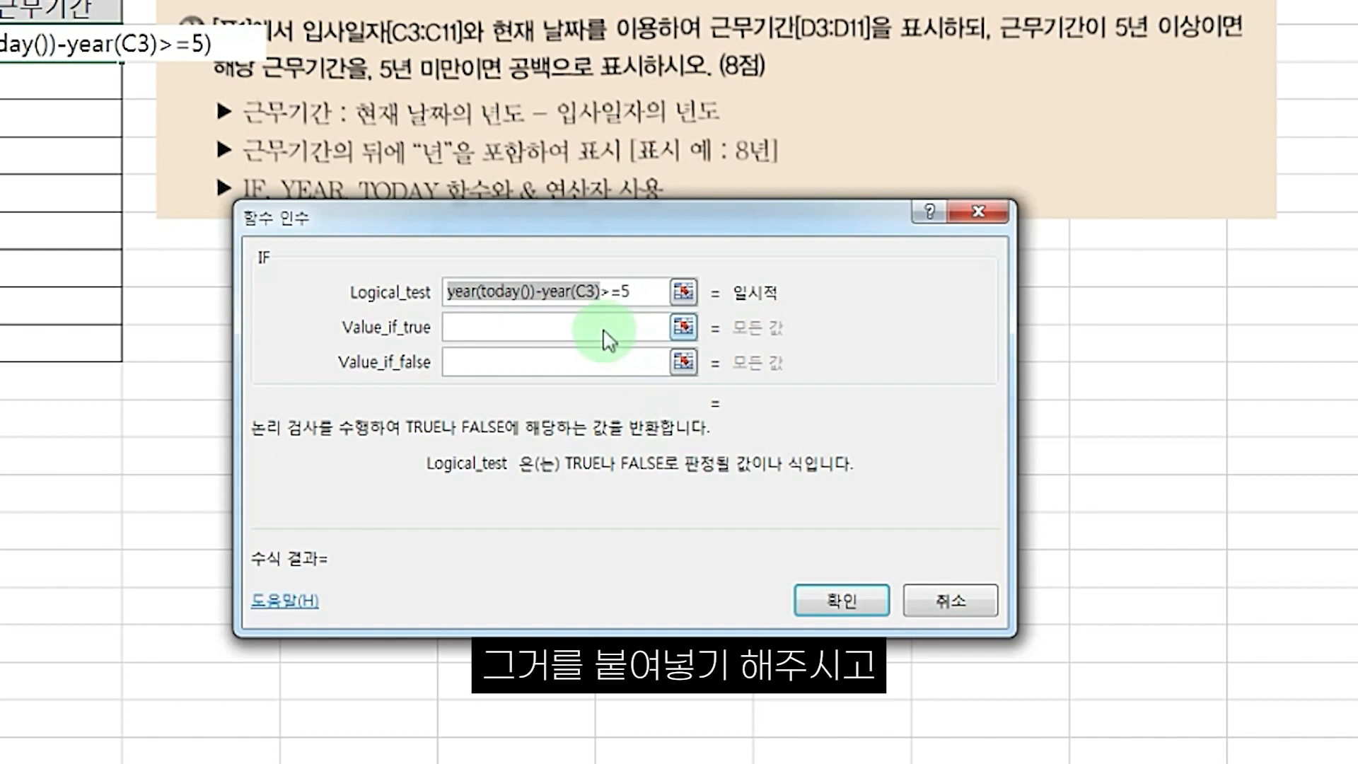
key("ctrl+v")
left_click(635, 399)
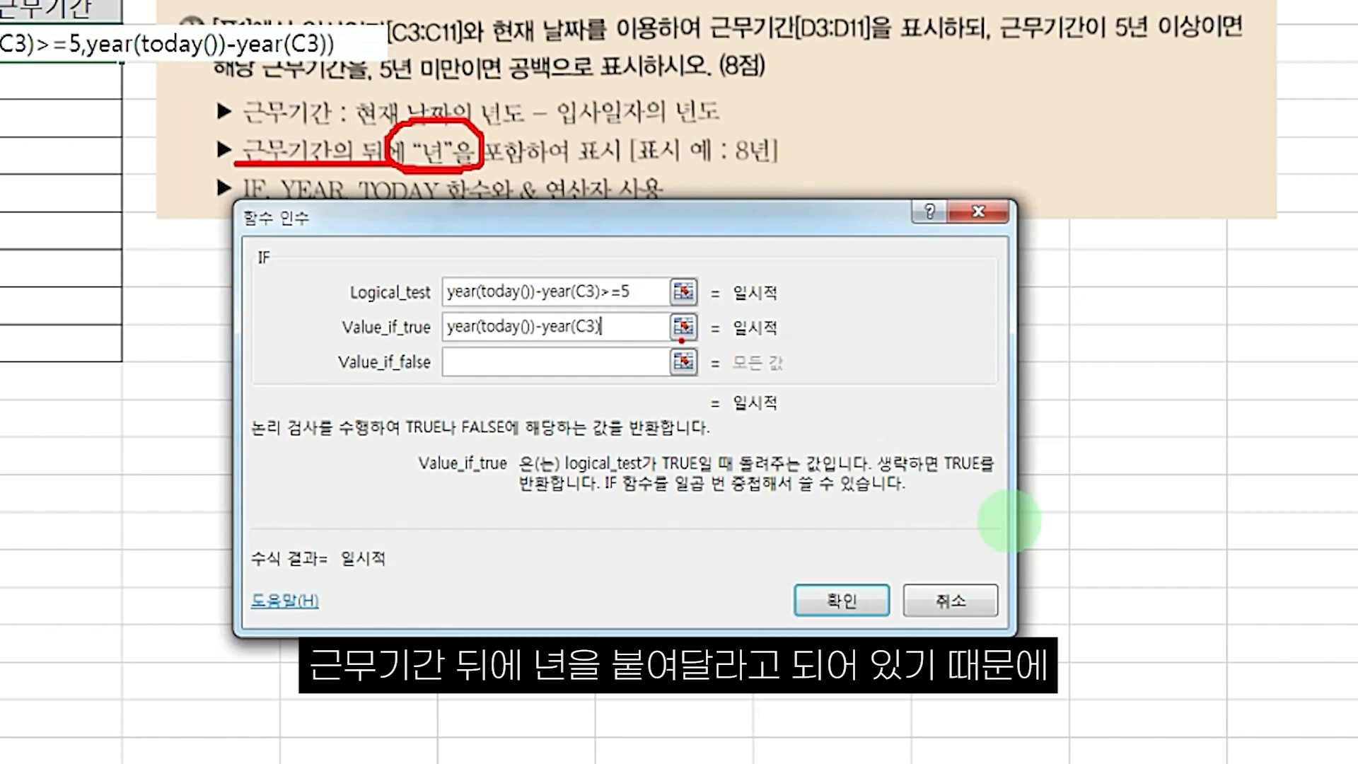
left_click(633, 326)
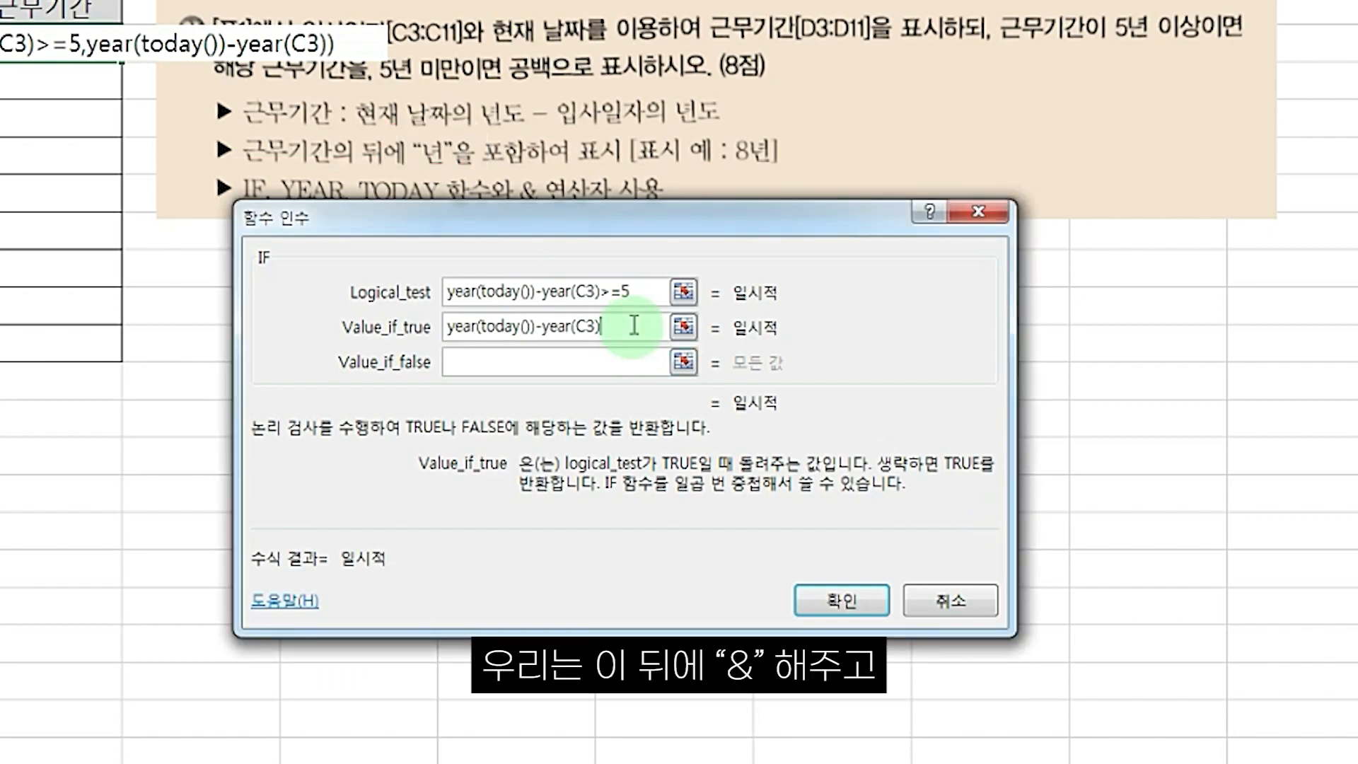
type("&")
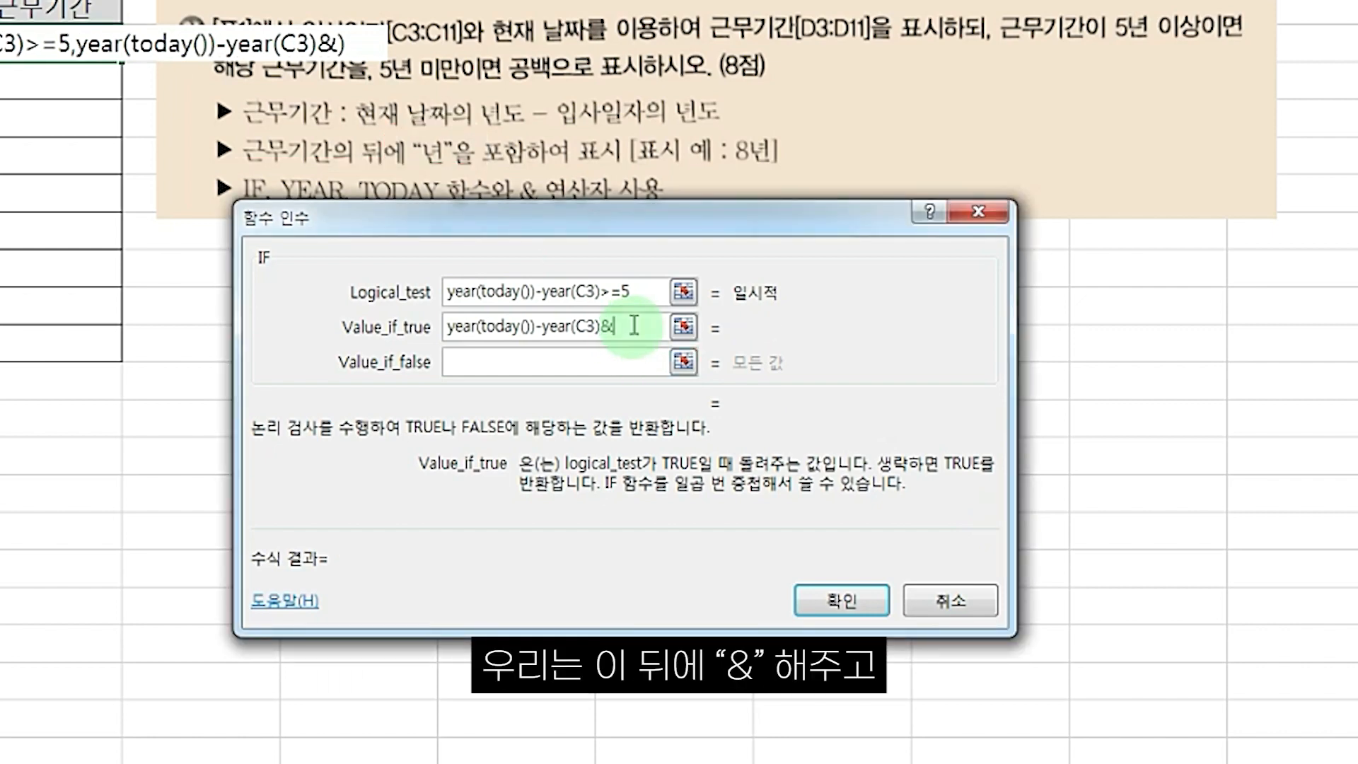
type("\"")
type("년")
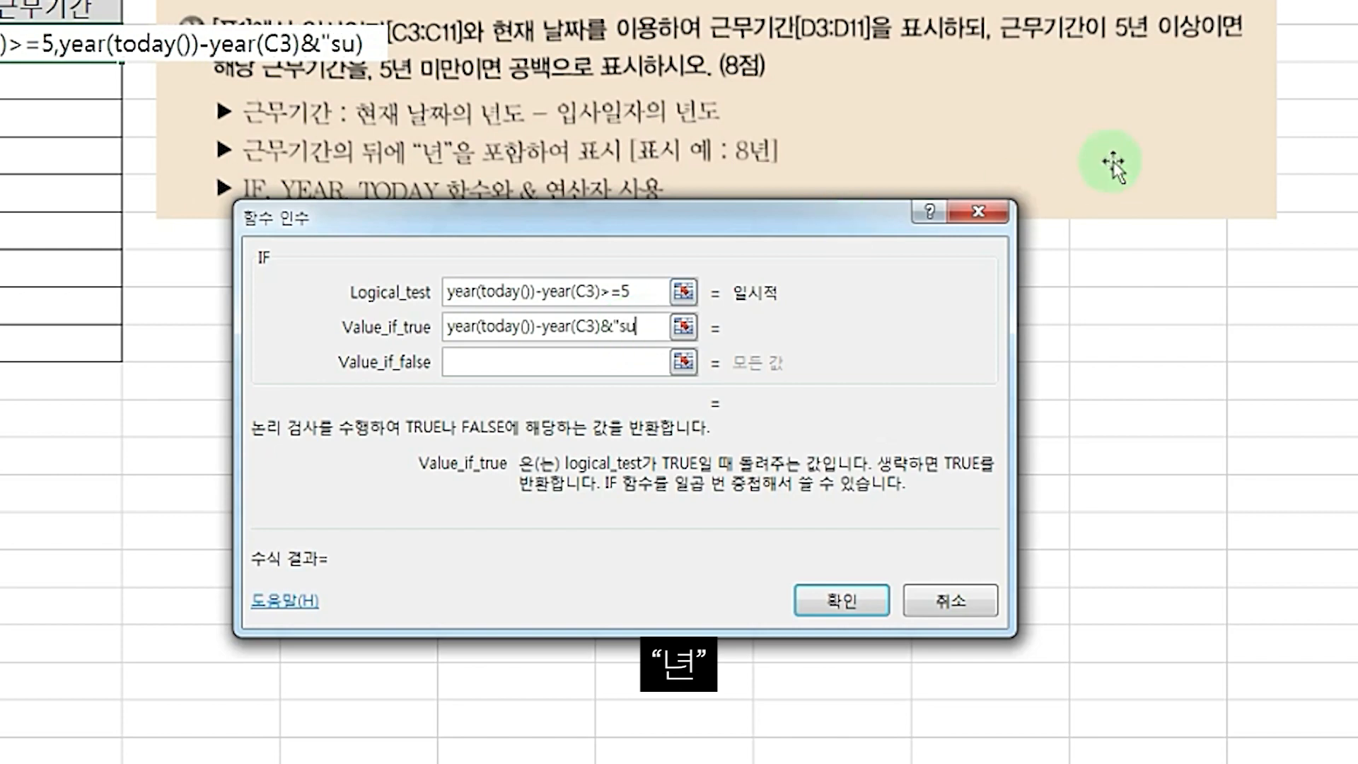
type("\"")
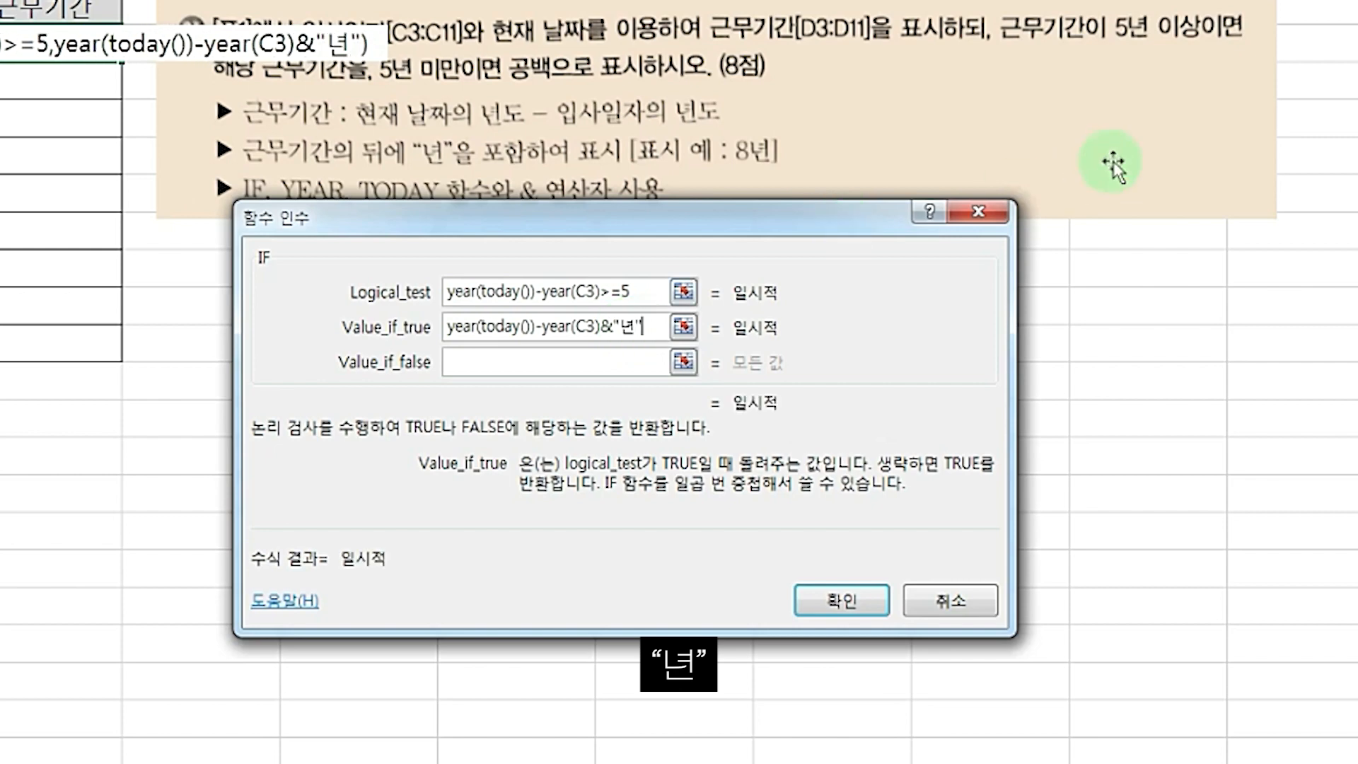
- Set the IF's false value to an empty string "" and fill the finished formula down through D11
left_click_drag(364, 84, 739, 101)
mouse_move(584, 82)
left_mouse_down()
mouse_move(524, 37)
mouse_move(574, 88)
left_mouse_up()
left_click(486, 363)
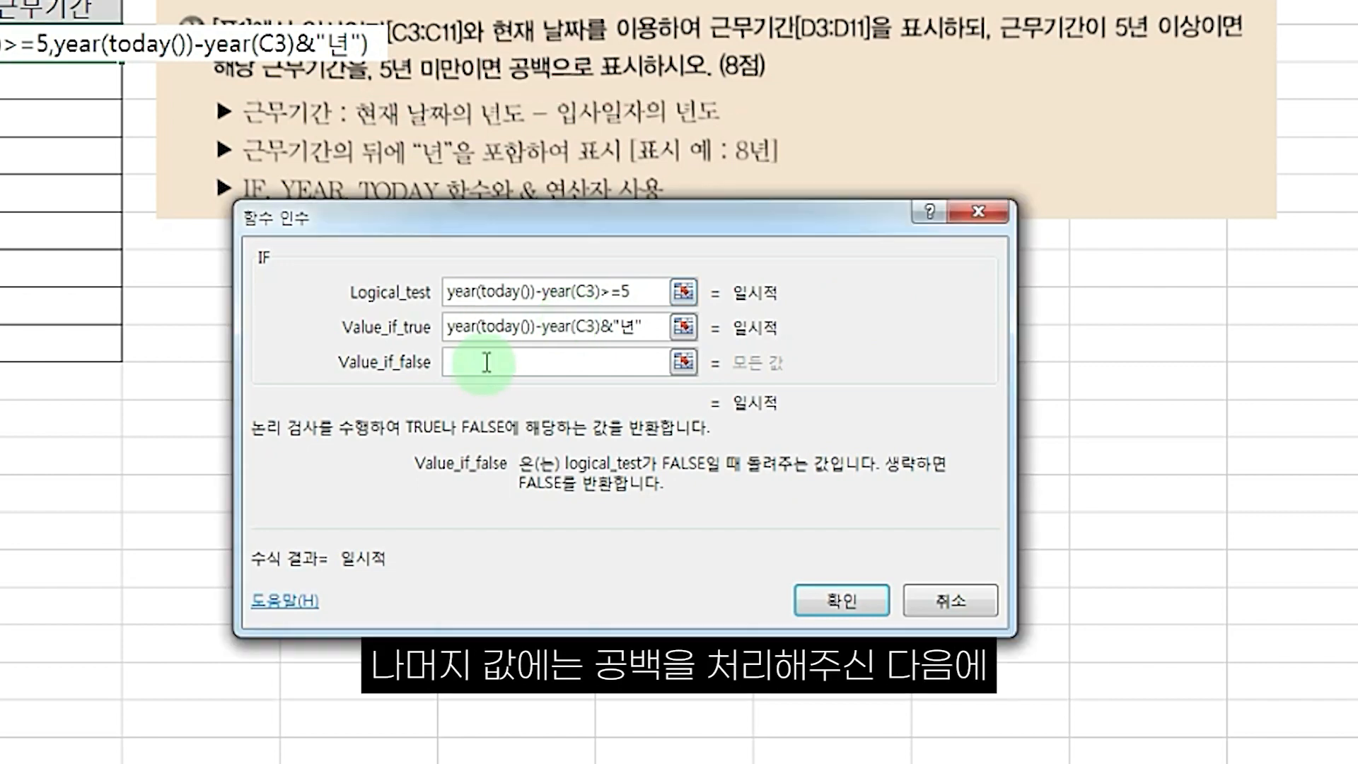
type("\"\"")
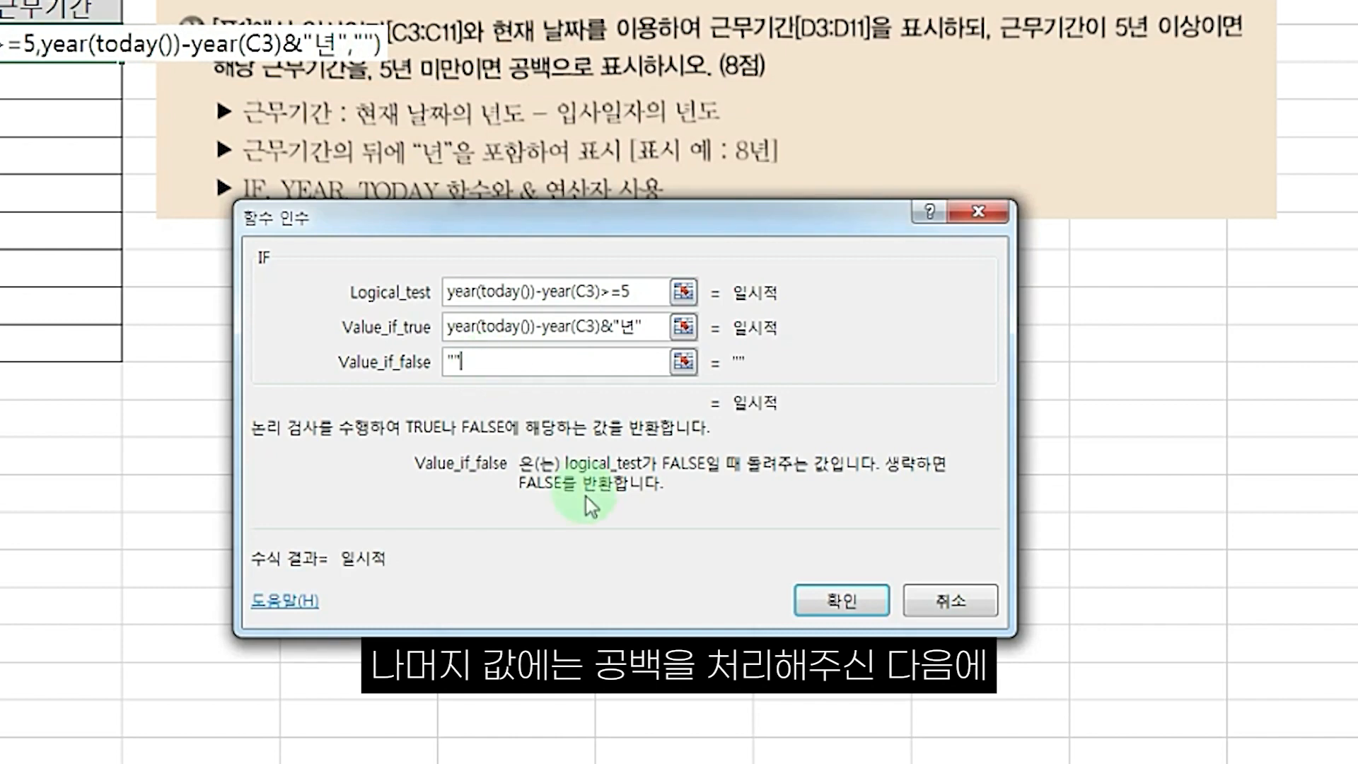
left_click(842, 602)
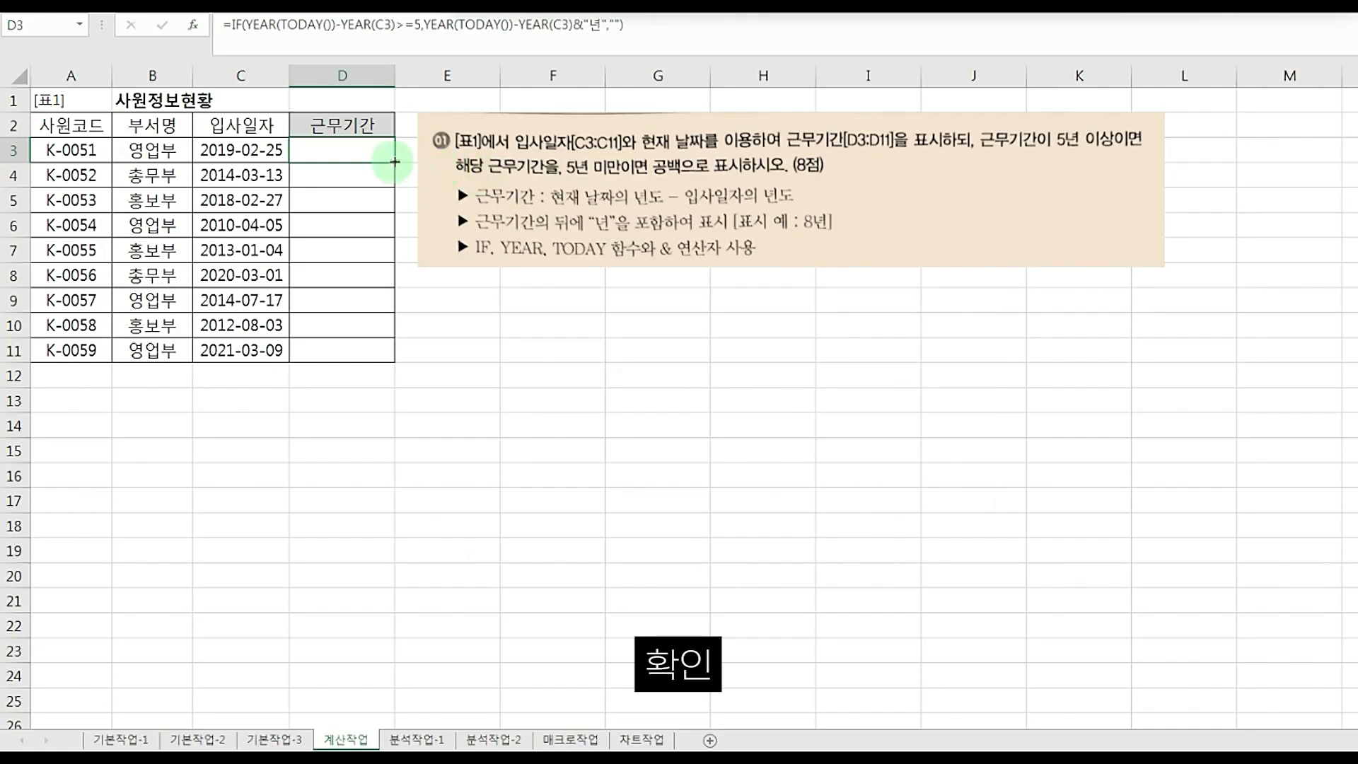
left_click_drag(395, 162, 394, 362)
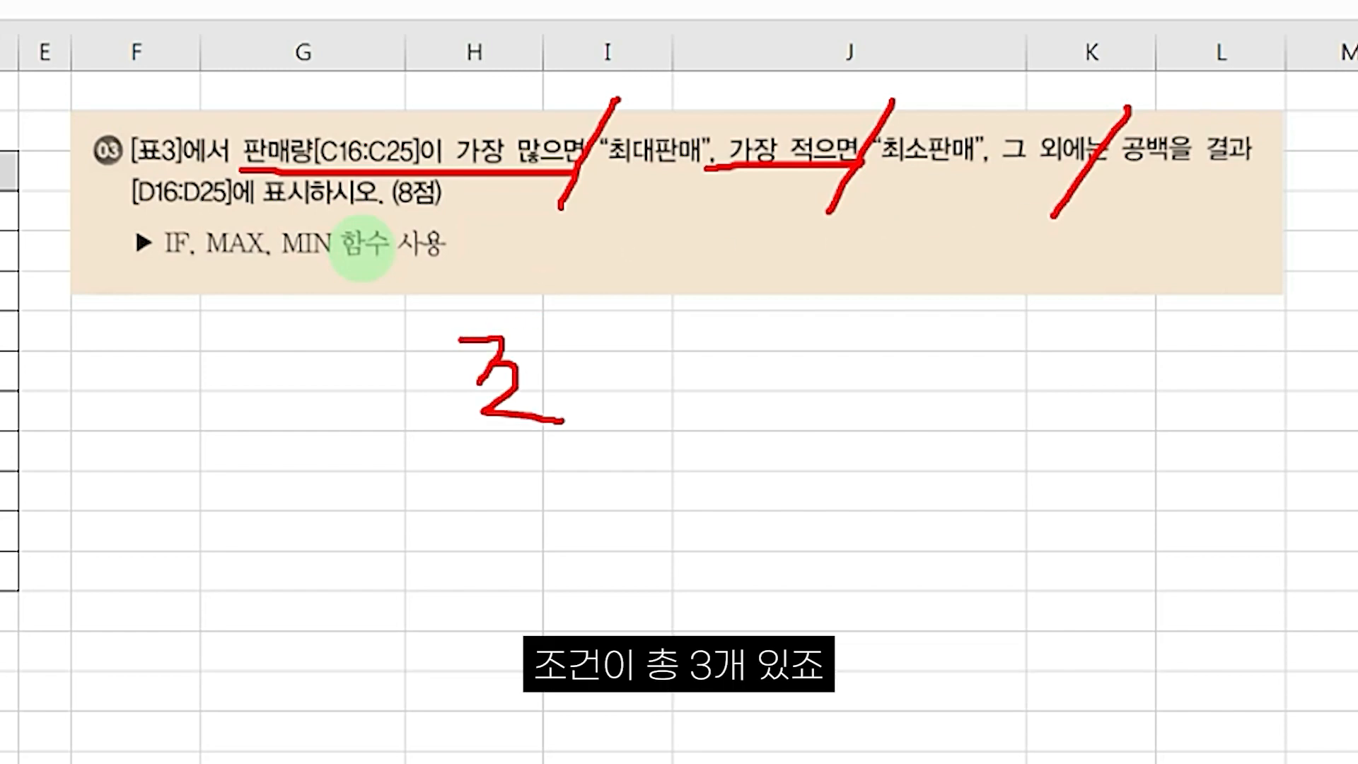
mouse_move(726, 382)
left_mouse_down()
mouse_move(785, 383)
mouse_move(779, 402)
left_mouse_up()
left_click_drag(817, 336, 831, 336)
left_click_drag(821, 376, 826, 398)
mouse_move(899, 347)
left_mouse_down()
mouse_move(857, 421)
mouse_move(893, 388)
mouse_move(1044, 413)
left_mouse_up()
left_click(934, 392)
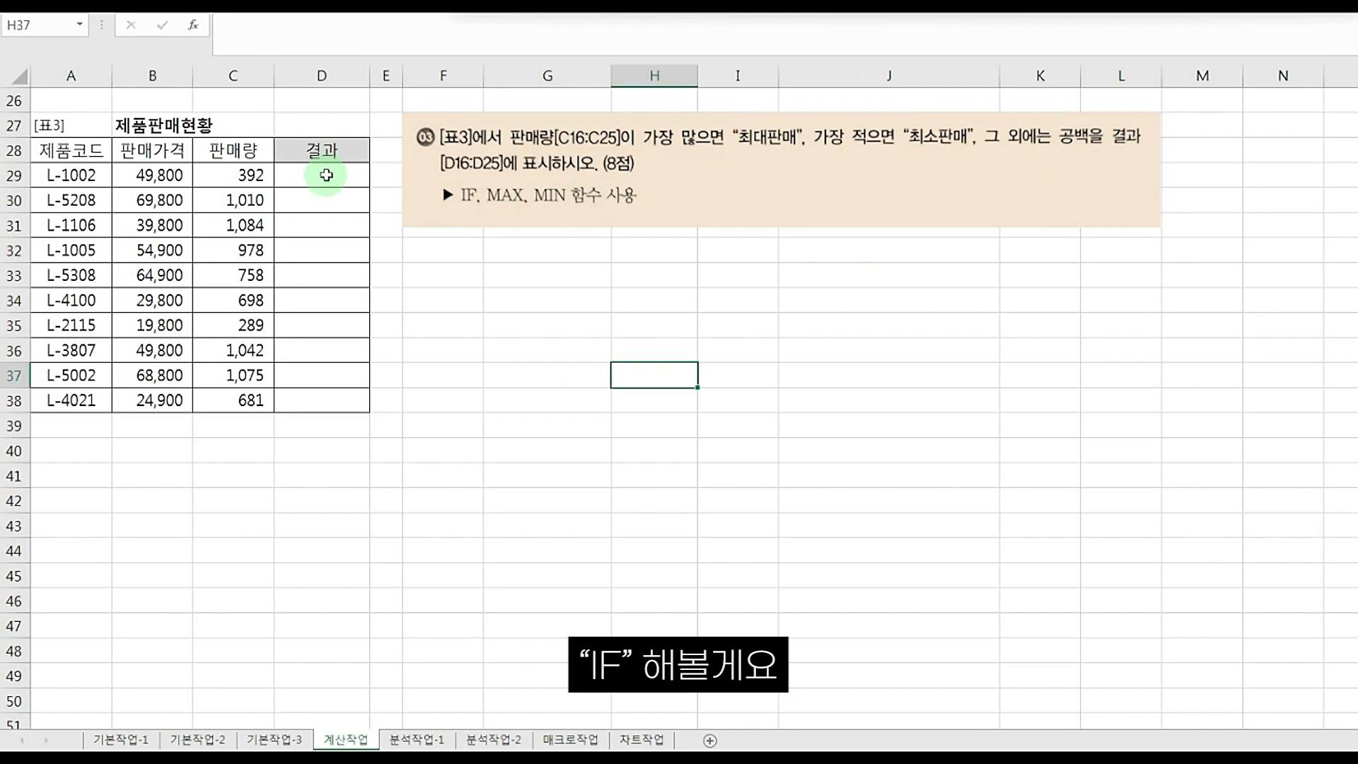
- Start an IF formula in the first 결과 cell, D29, and open its function arguments
left_click(326, 175)
type("=i")
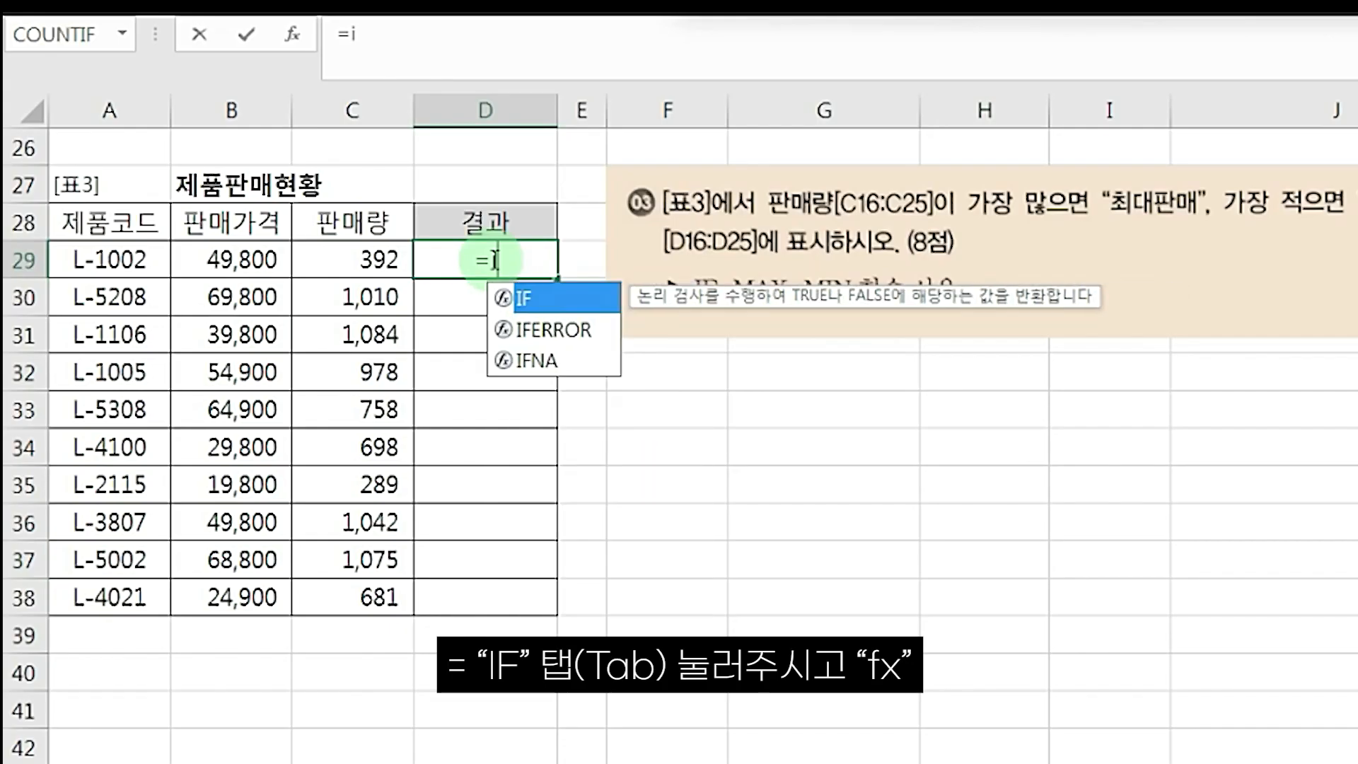
type("f")
key("Tab")
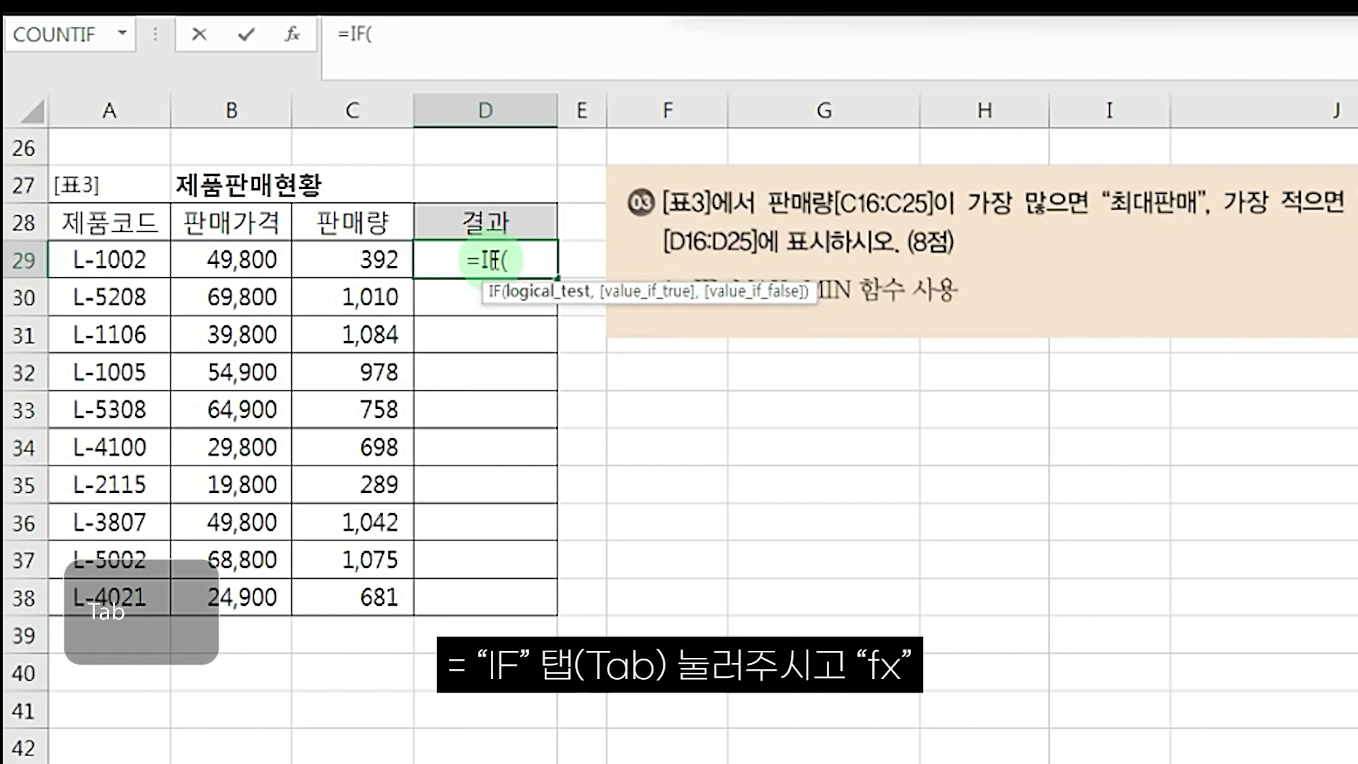
left_click(302, 39)
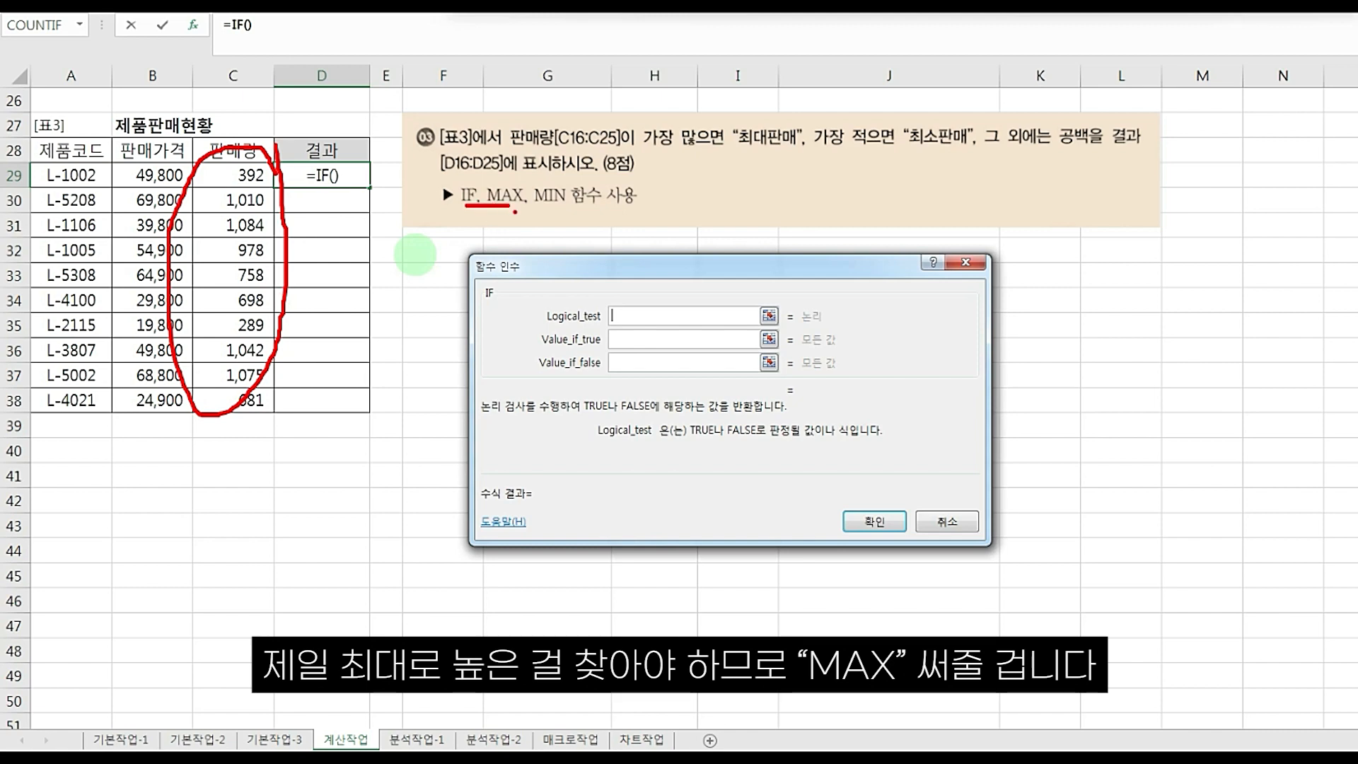
- Nest a MAX function in the IF's logical test over the 판매량 range C29:C38 and make the range absolute
type("max()")
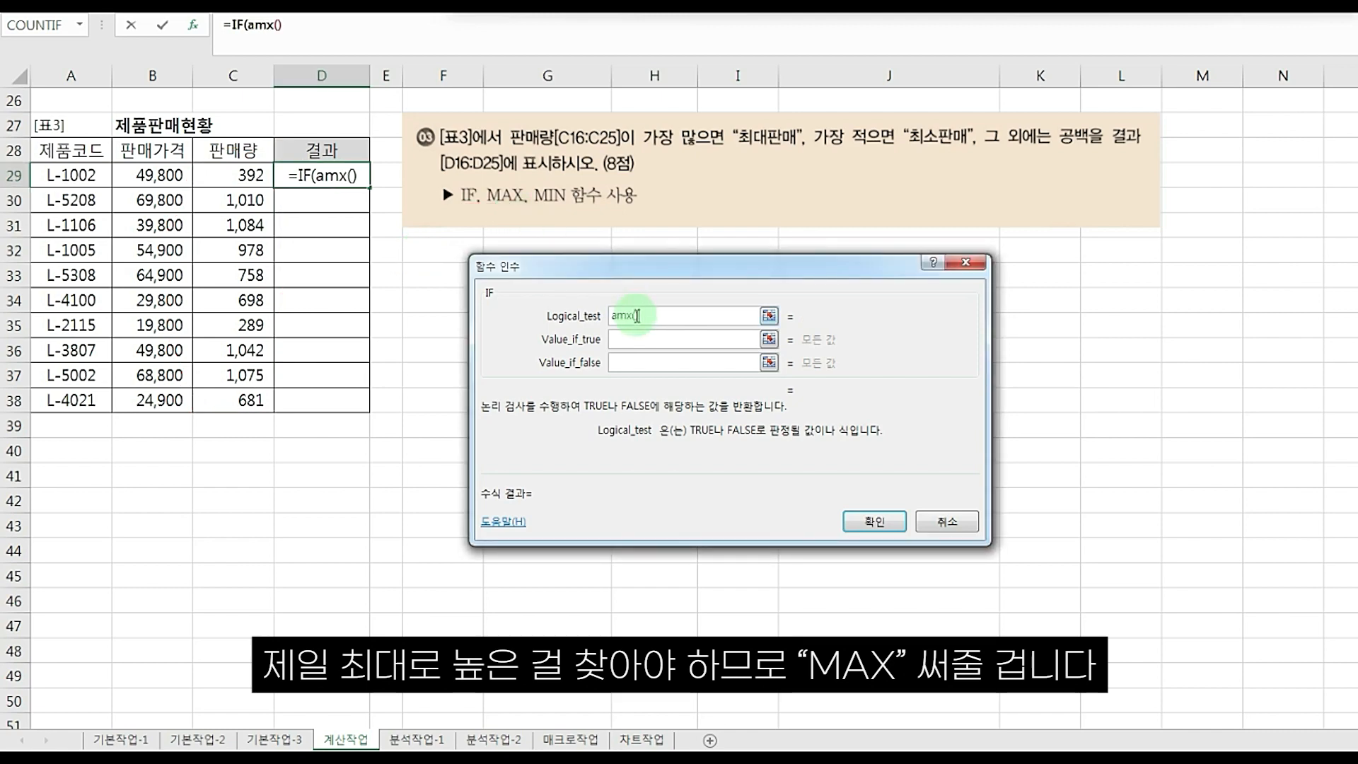
left_click(265, 27)
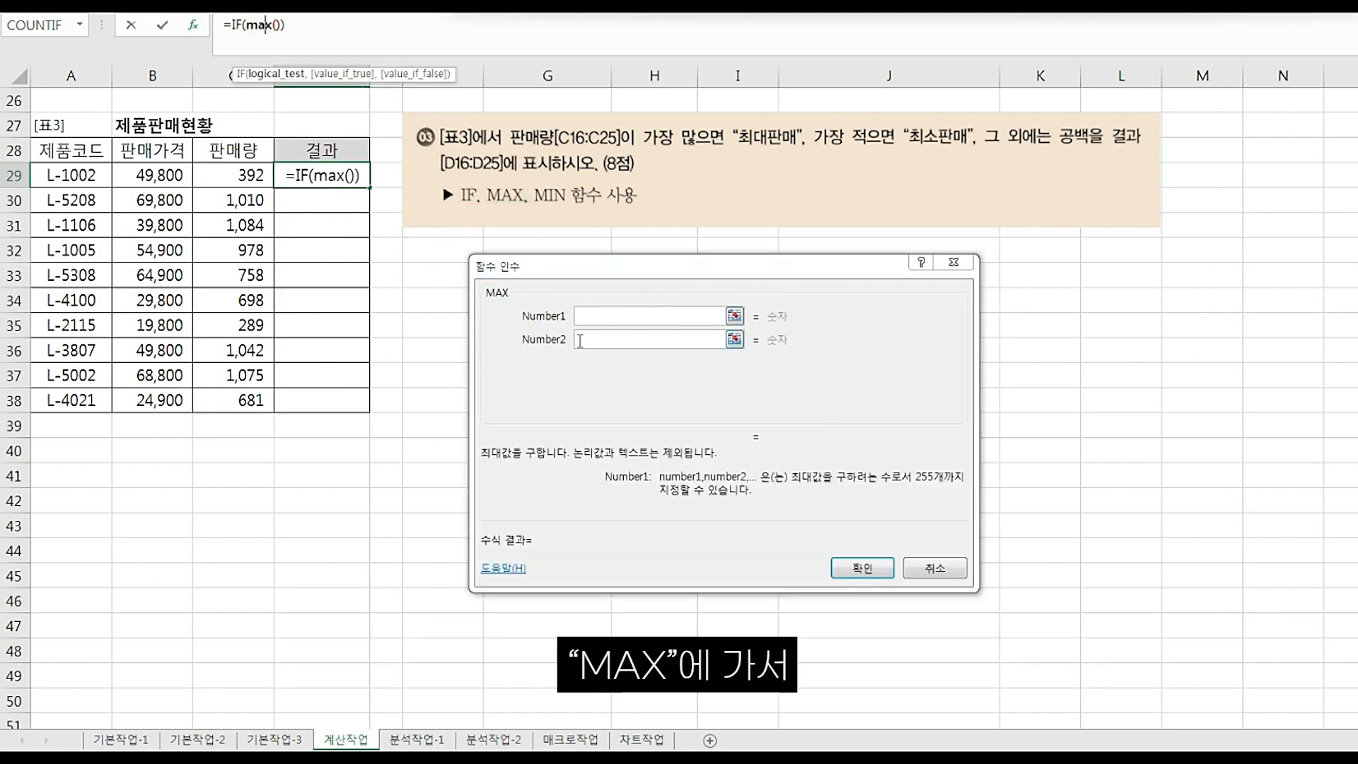
left_click(605, 316)
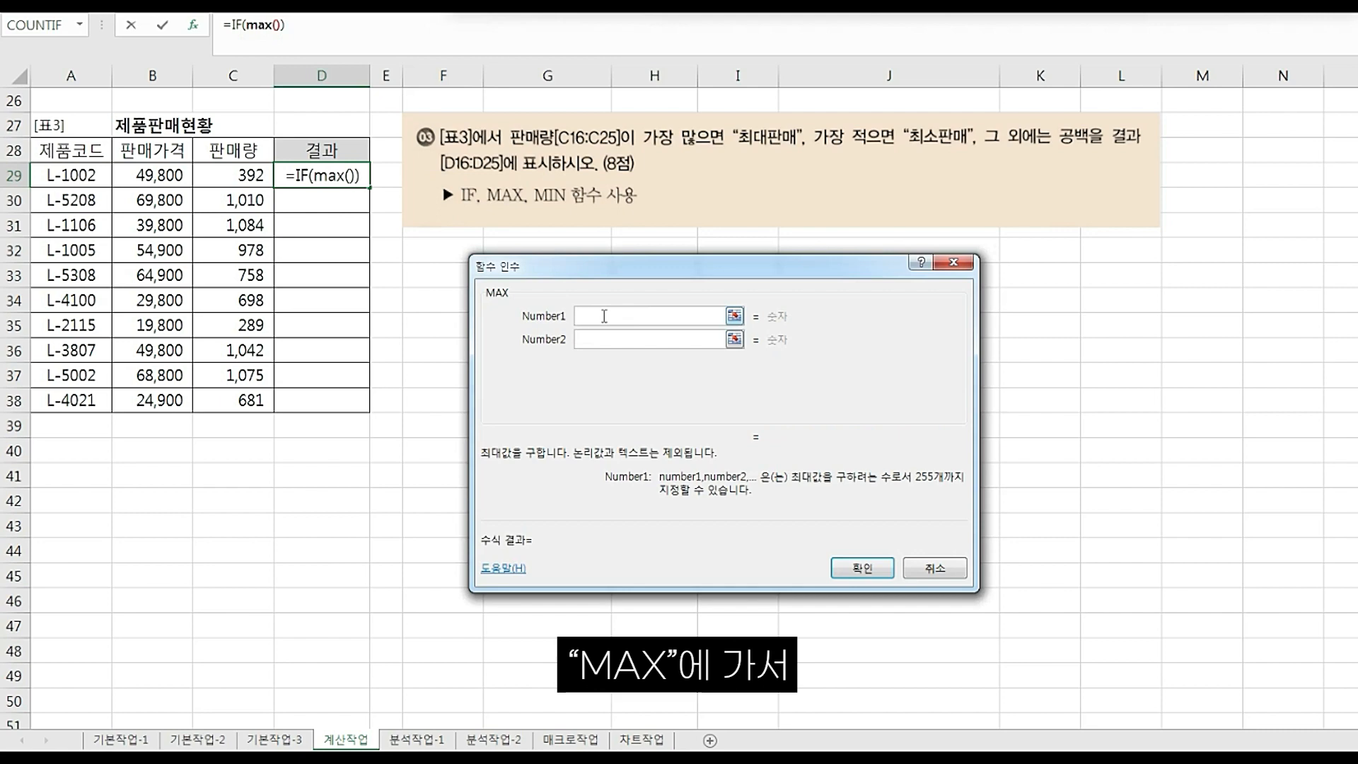
left_click_drag(240, 175, 244, 400)
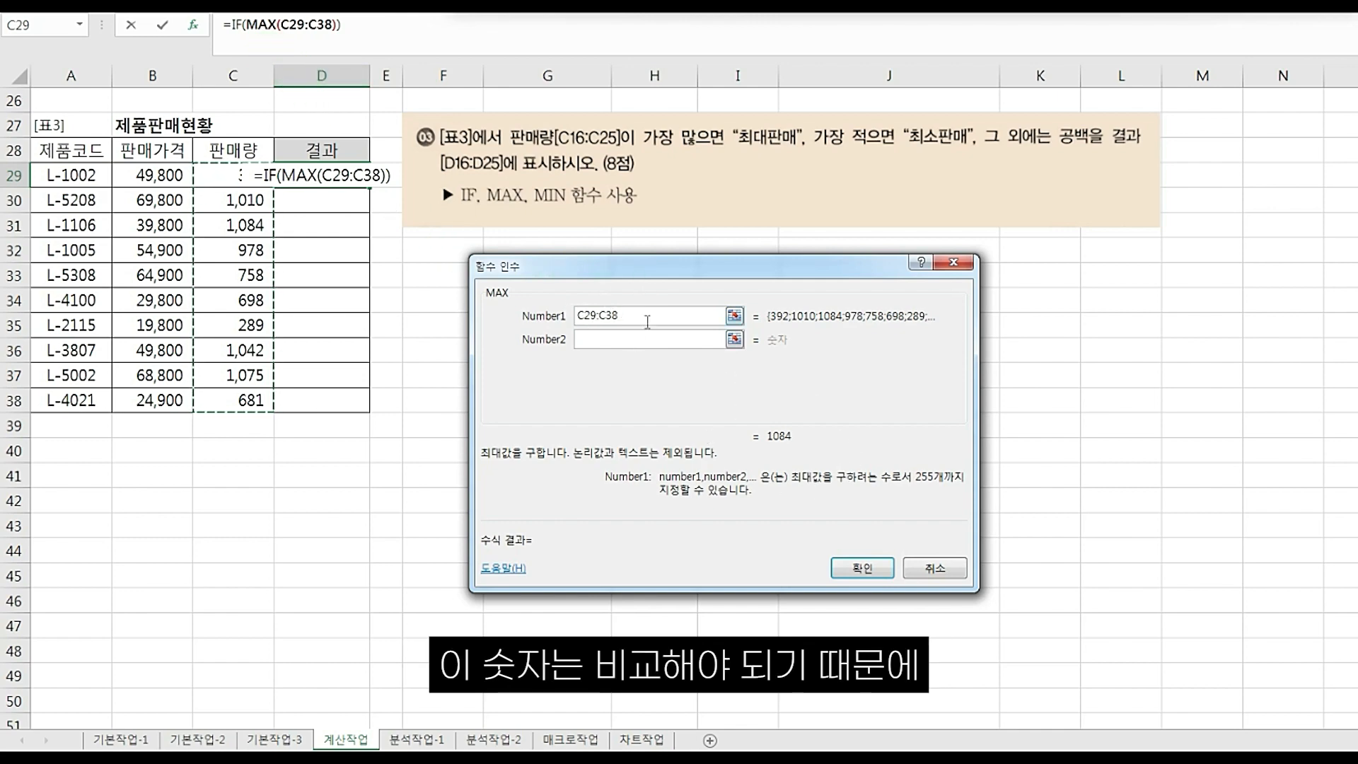
left_click_drag(620, 315, 576, 315)
key("F4")
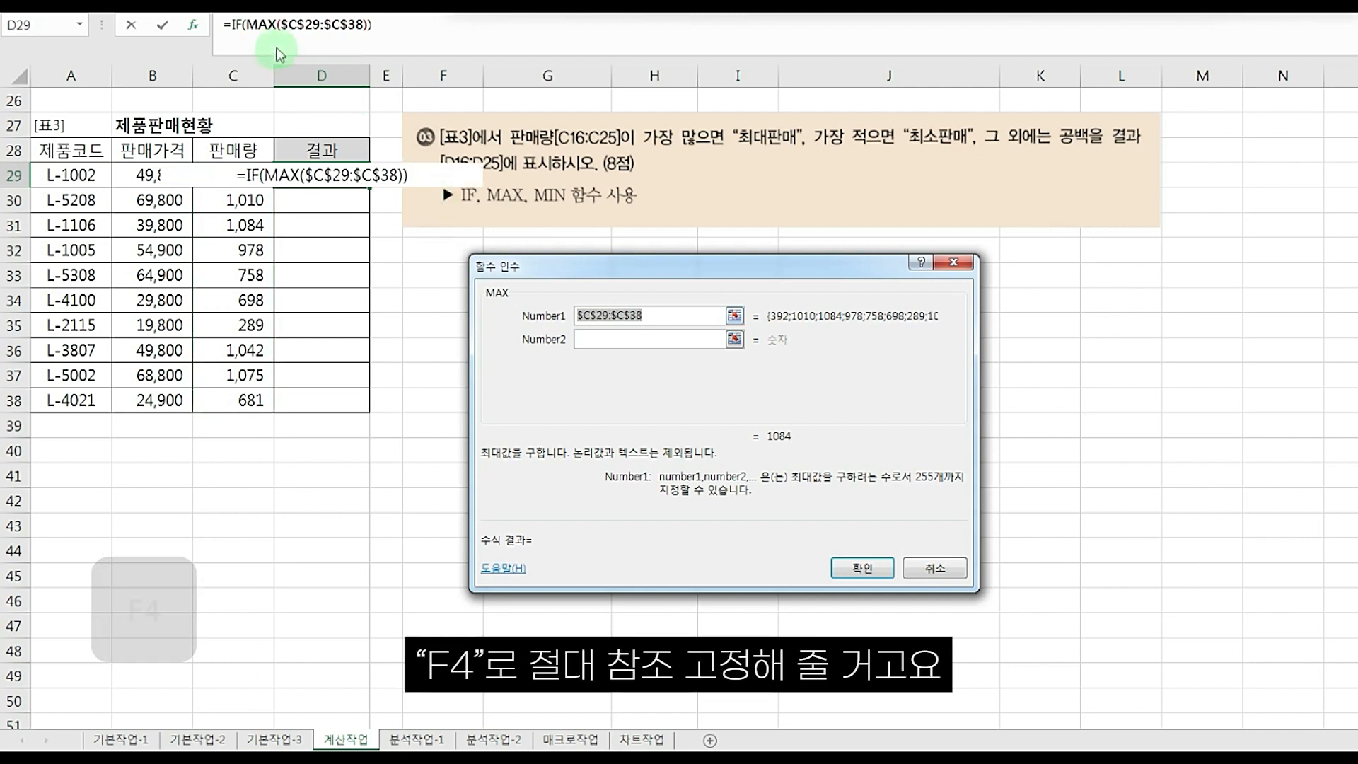
- Return to the IF arguments and complete the logical test as MAX($C$29:$C$38)=C29
left_click(235, 25)
left_click(729, 313)
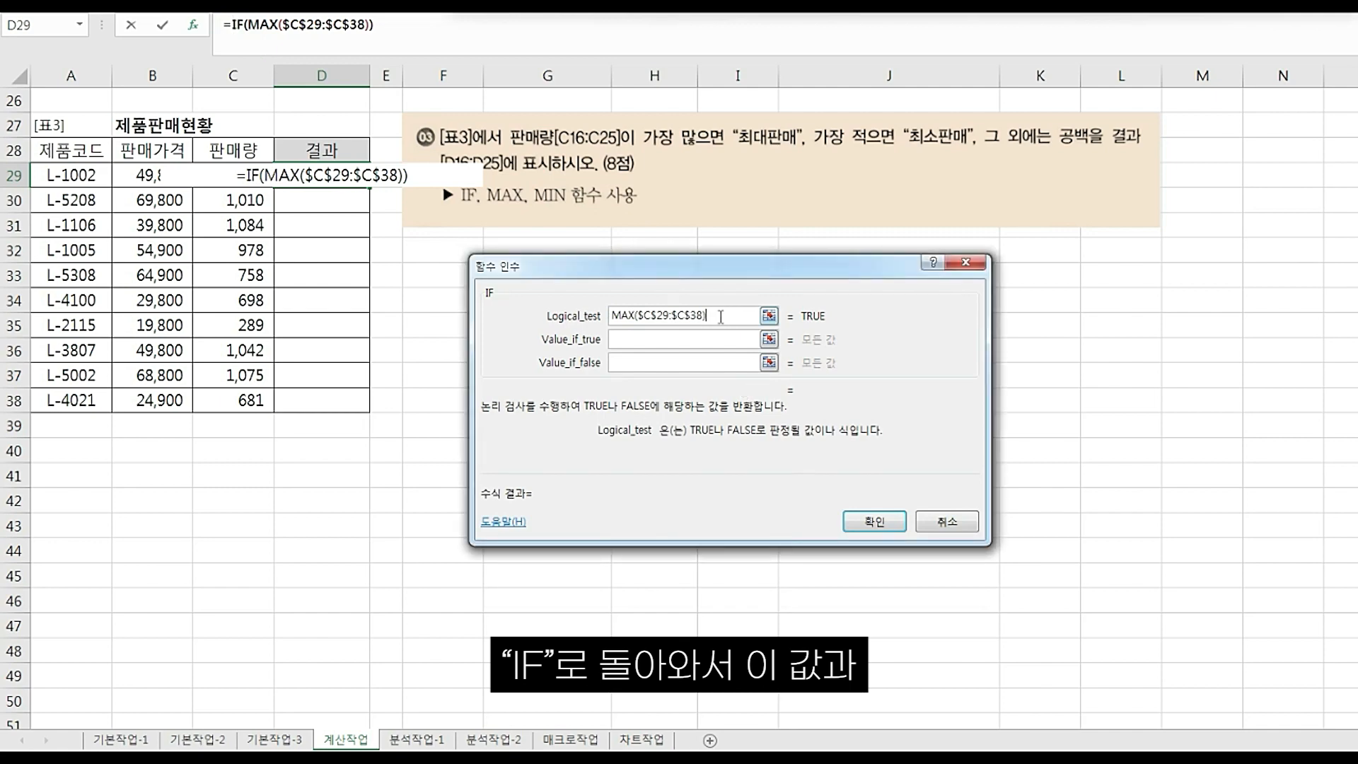
left_click_drag(721, 316, 528, 308)
left_click(755, 311)
type("=")
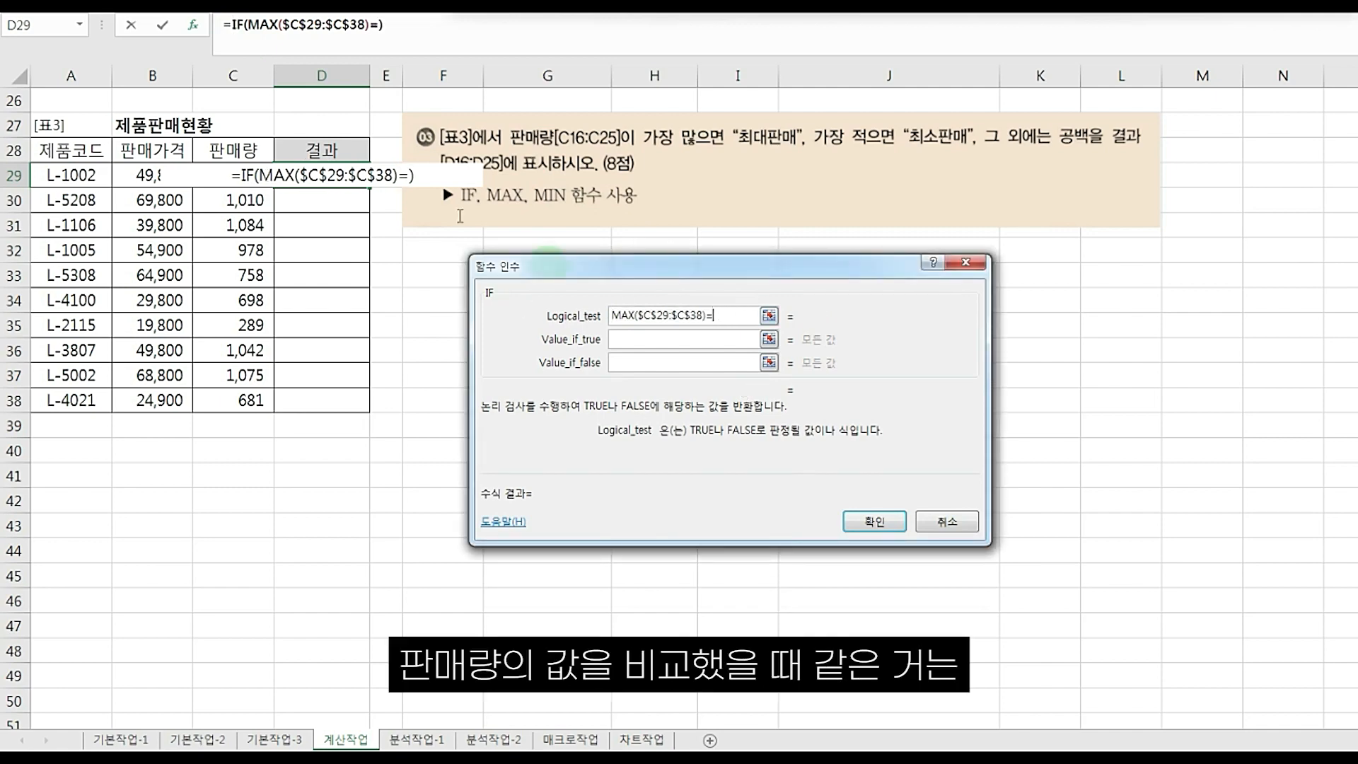
left_click(240, 176)
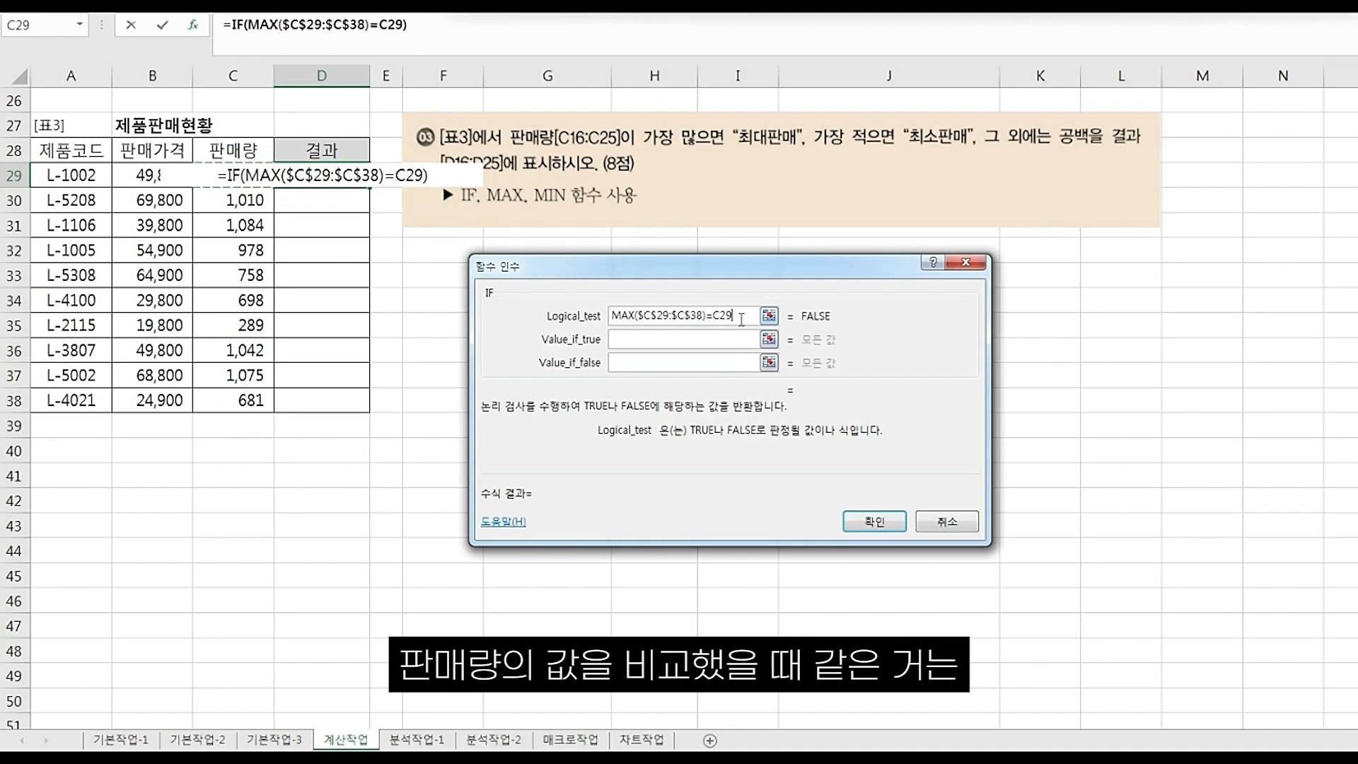
- Set the IF's true value to "최대판매"
left_click(709, 340)
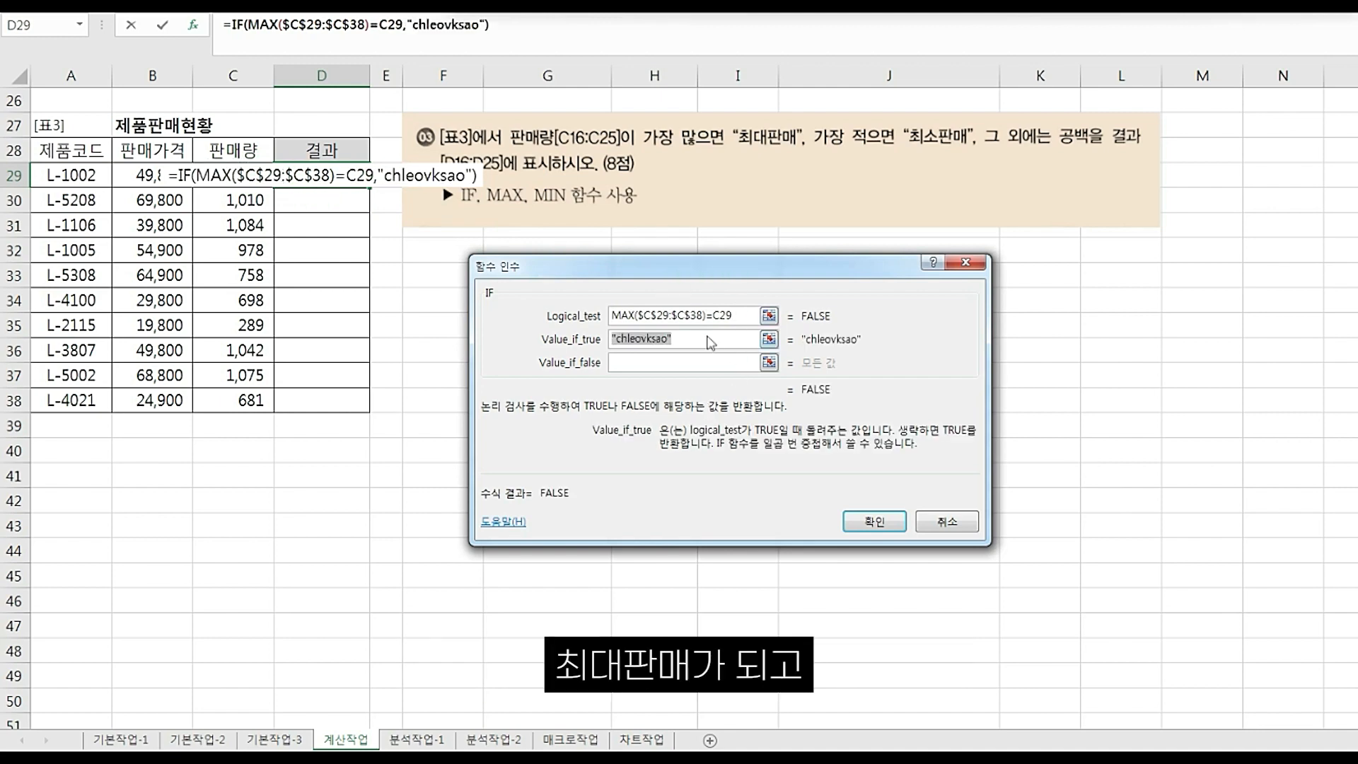
type("최대판매")
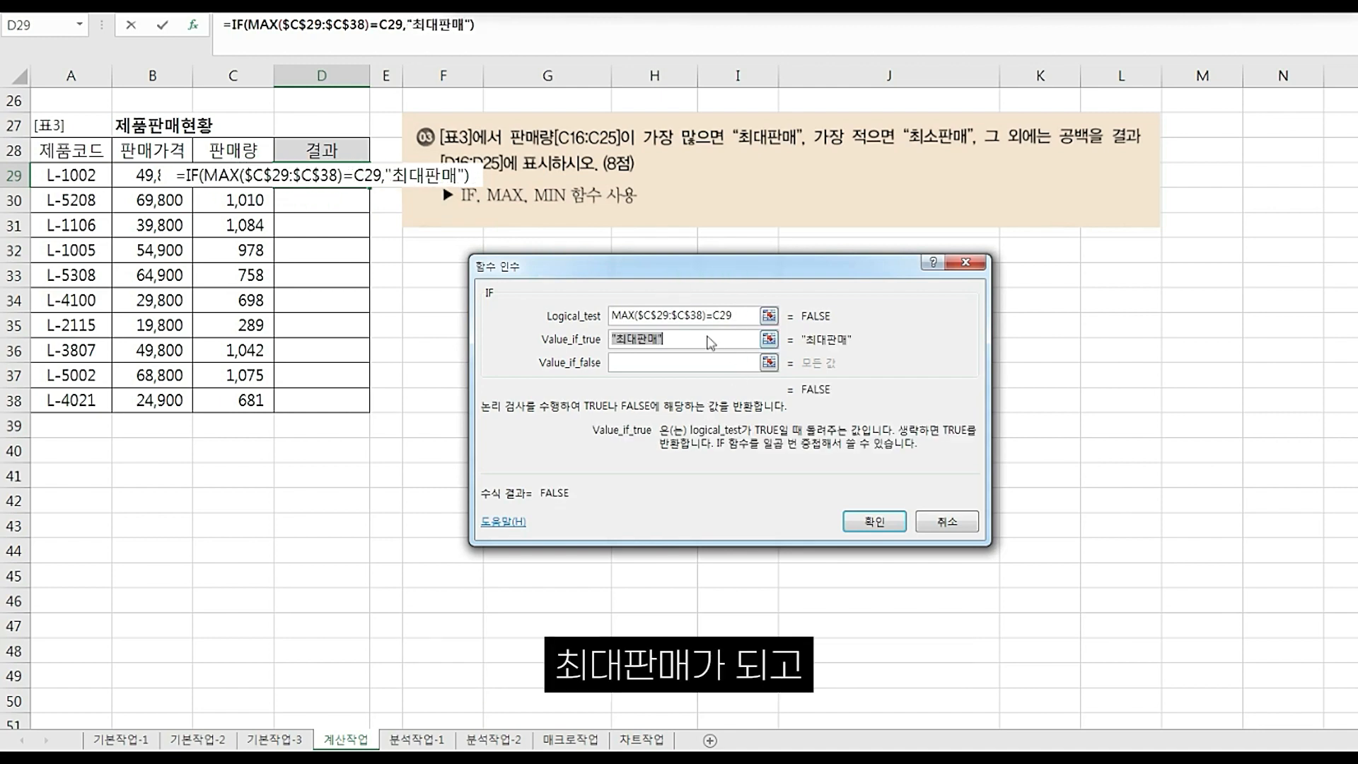
key("Tab")
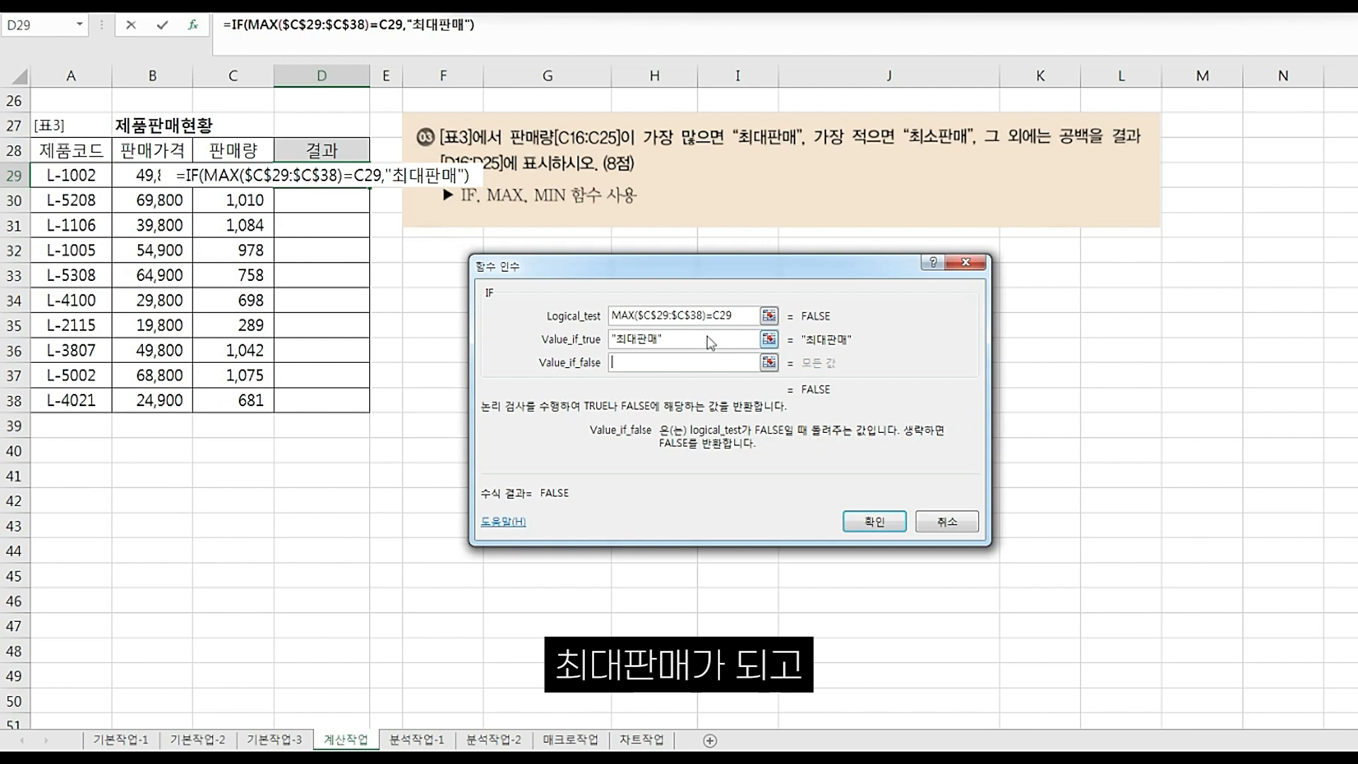
- Copy the logical test, nest a second IF as the false value and open the nested IF's arguments
left_click(645, 316)
left_click(685, 362)
type("if()")
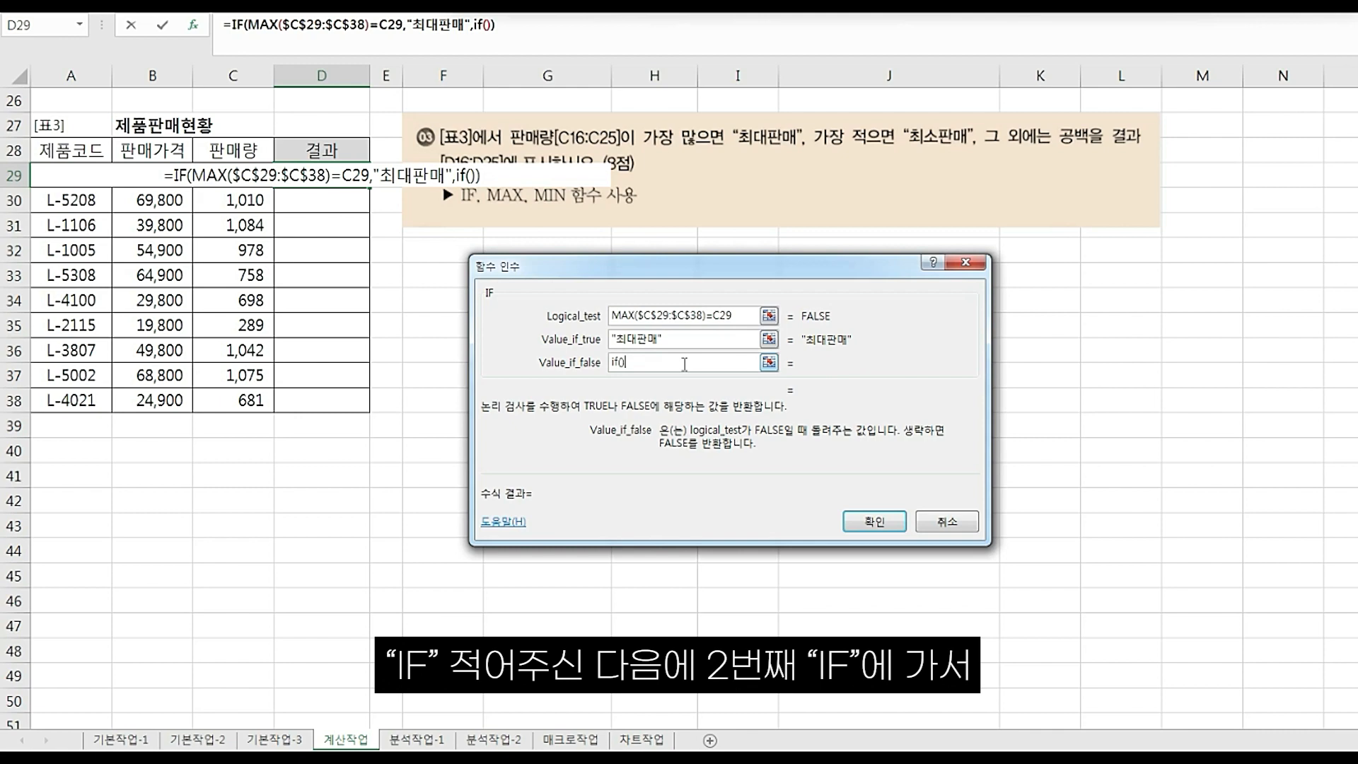
left_click(469, 25)
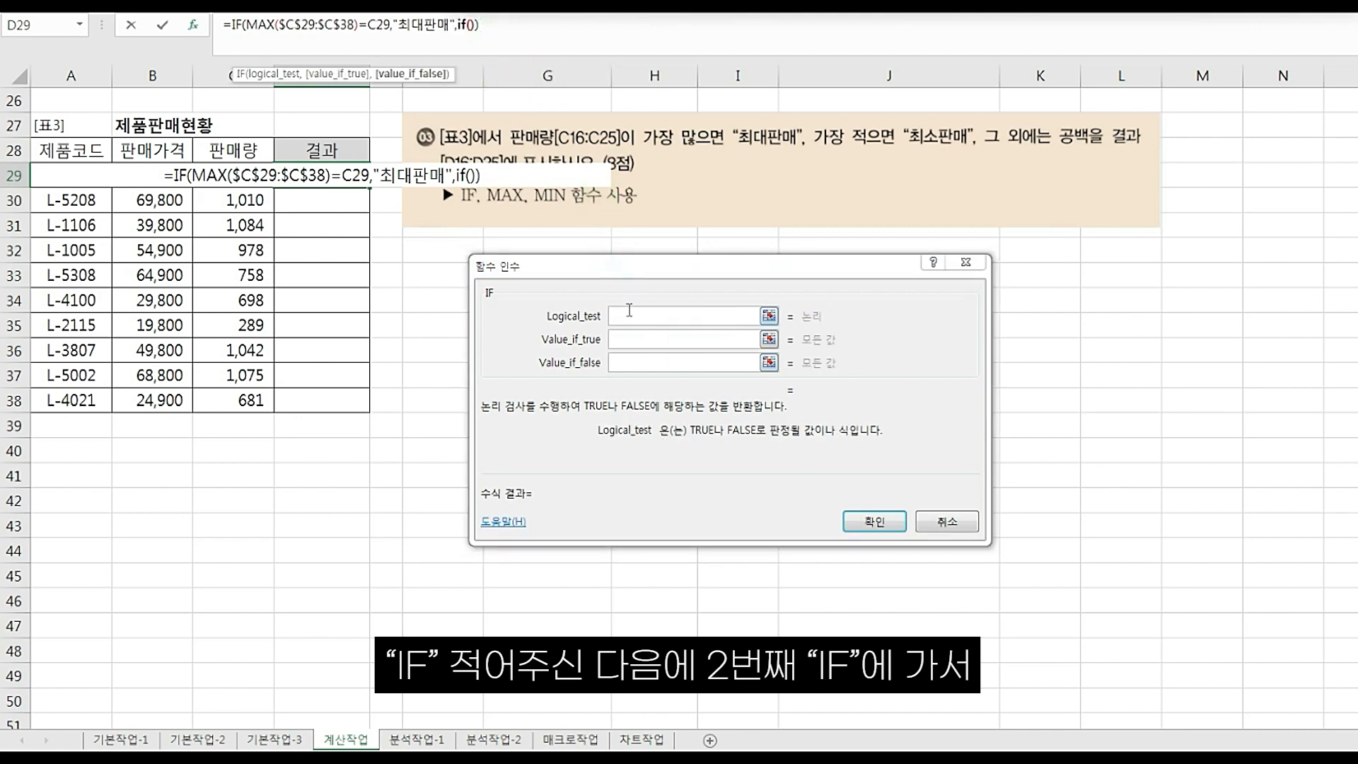
- Paste the copied test into the nested IF's logical test, replace MAX with min, and review the MIN arguments
left_click(629, 311)
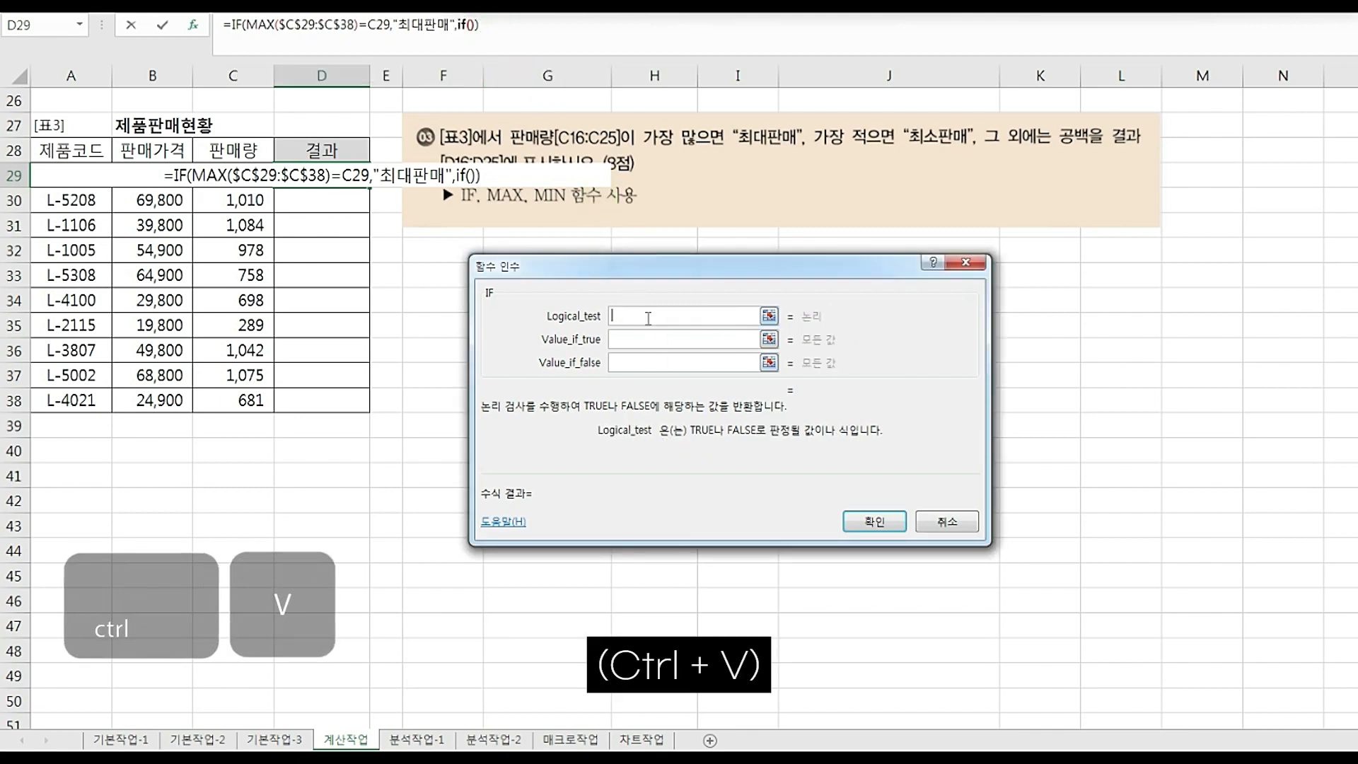
key("ctrl+v")
double_click(623, 316)
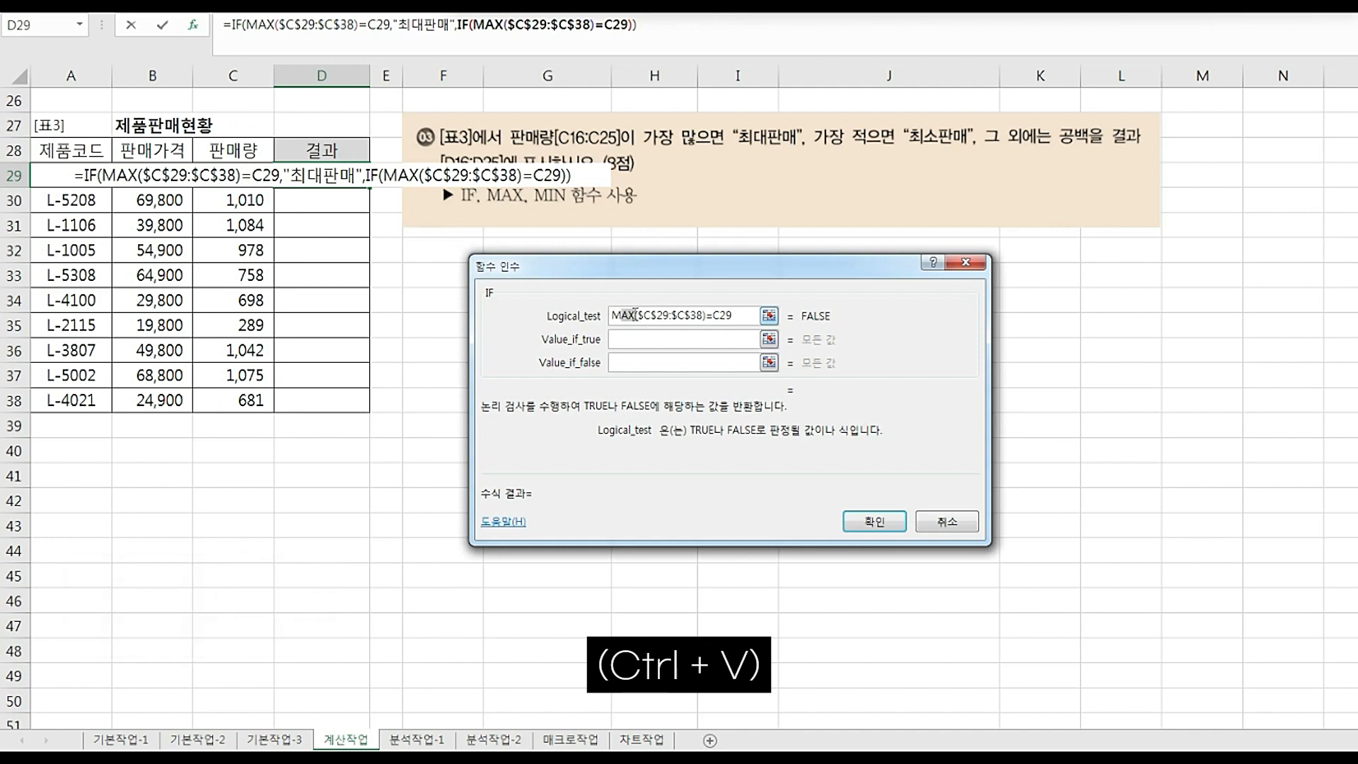
type("min")
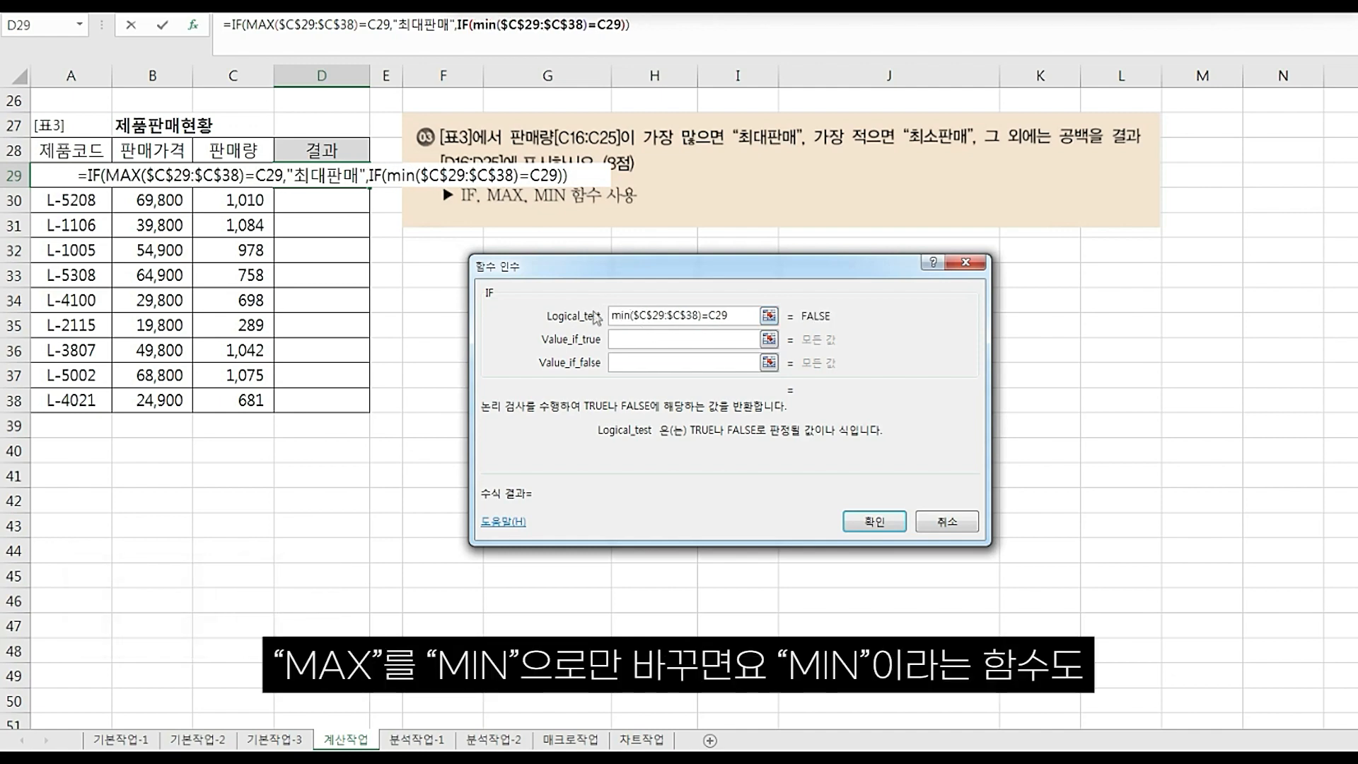
left_click(486, 25)
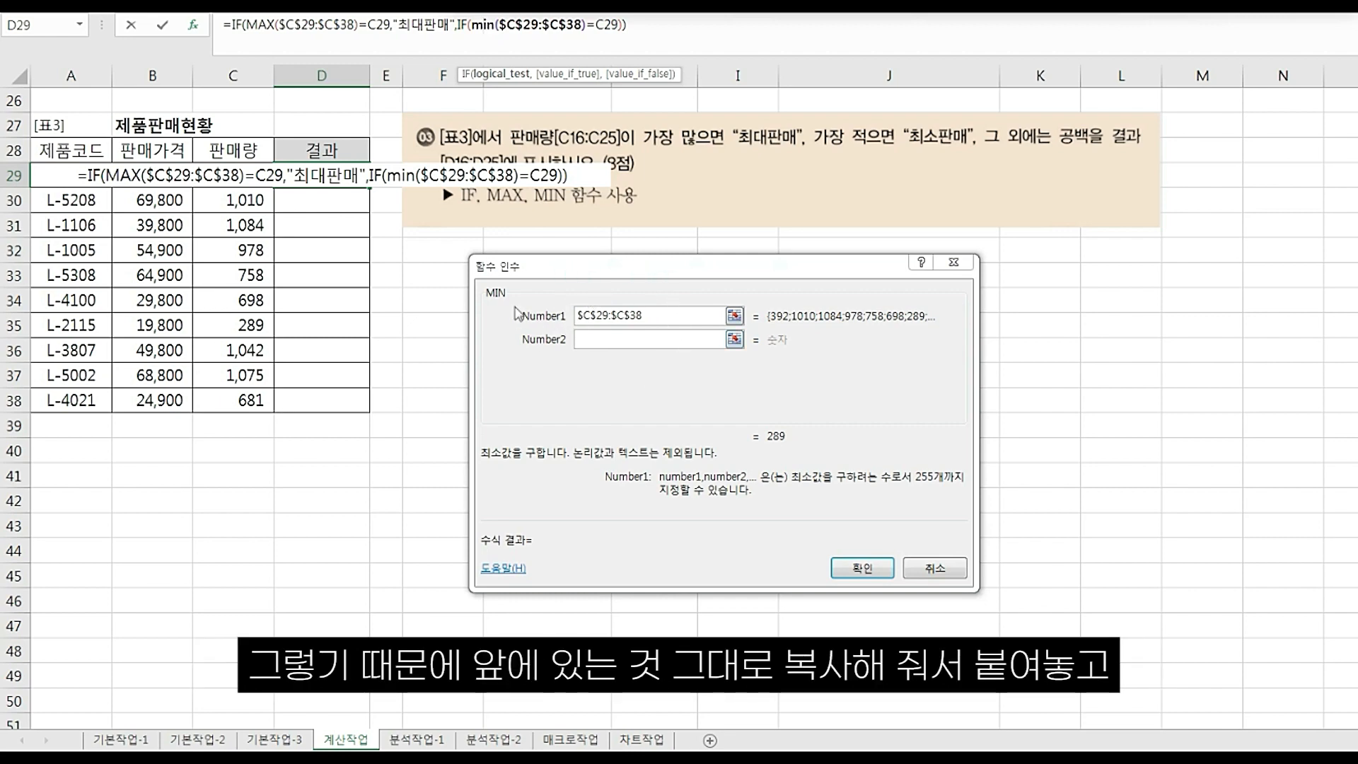
left_click(461, 25)
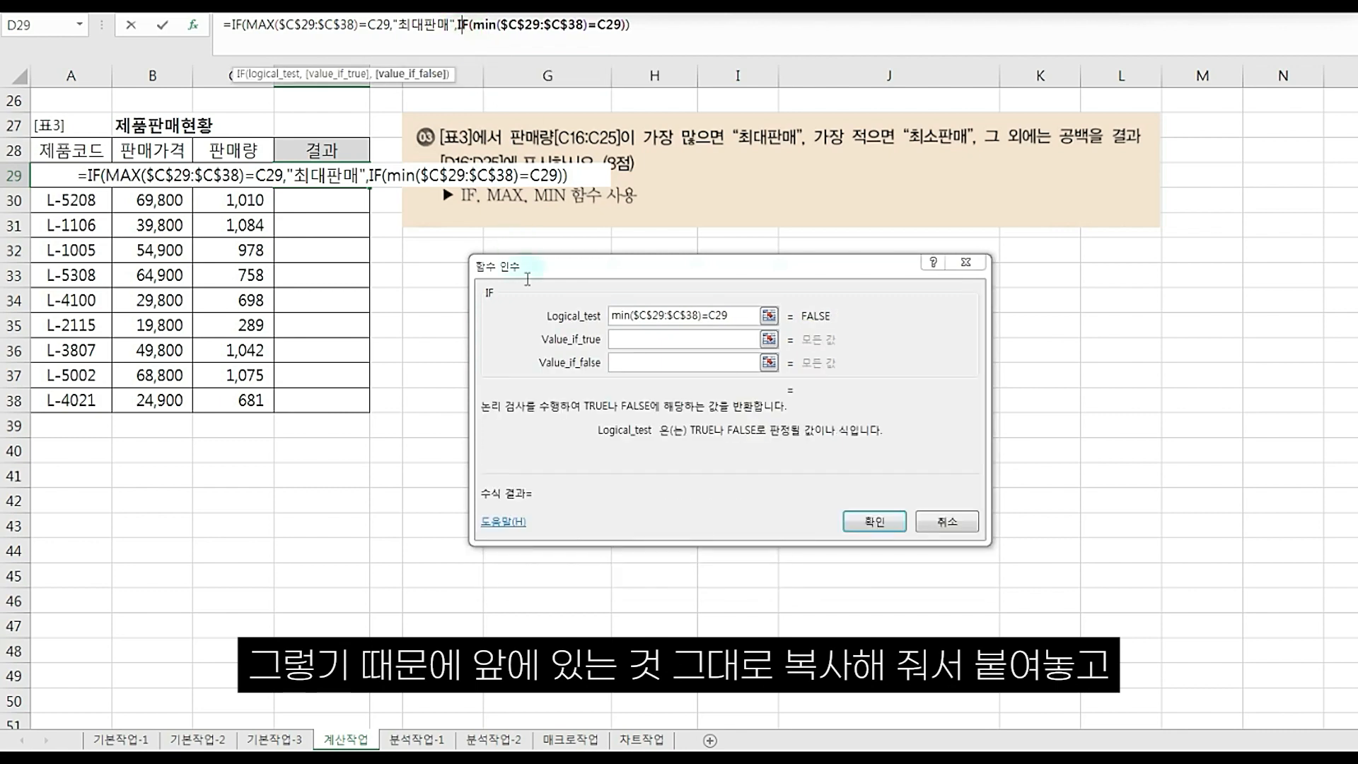
- Set the nested IF's true value to "최소판매"
left_click(643, 341)
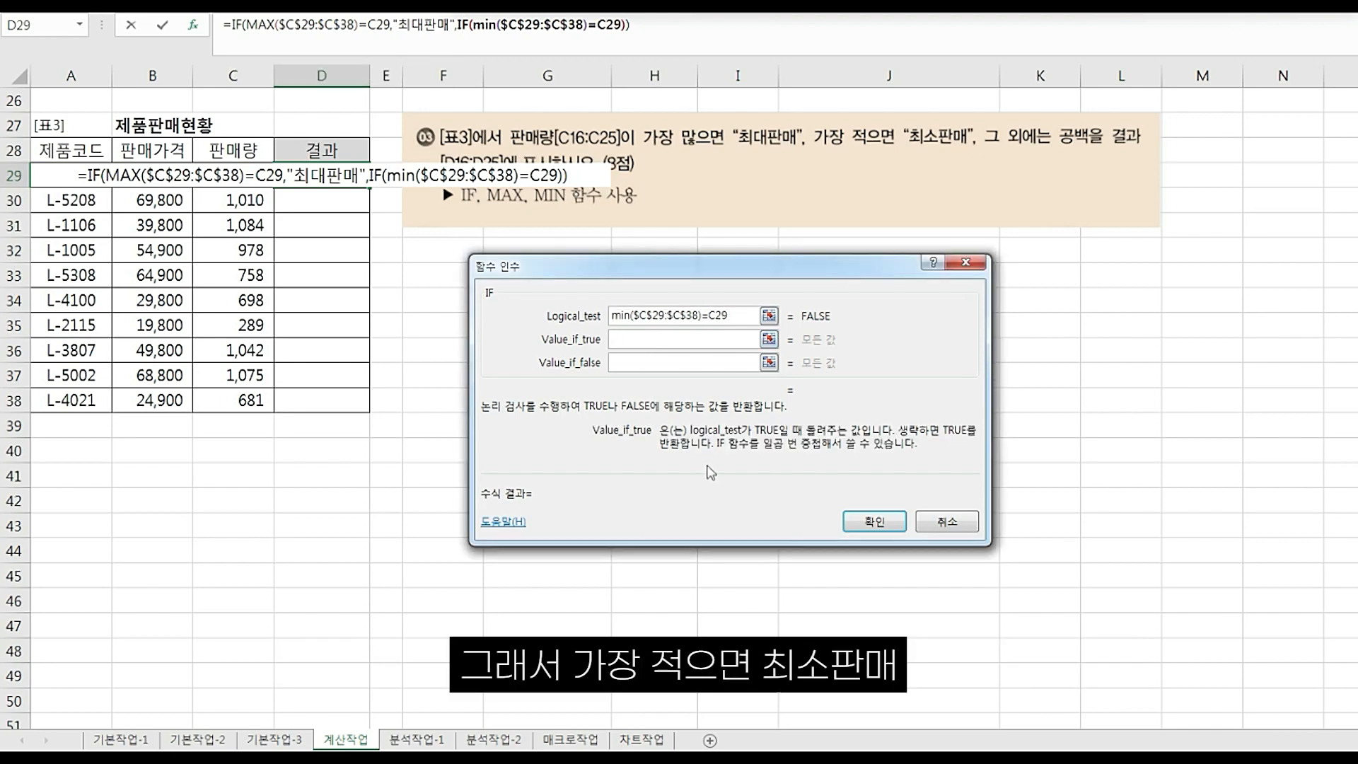
type("최소판매")
key("Tab")
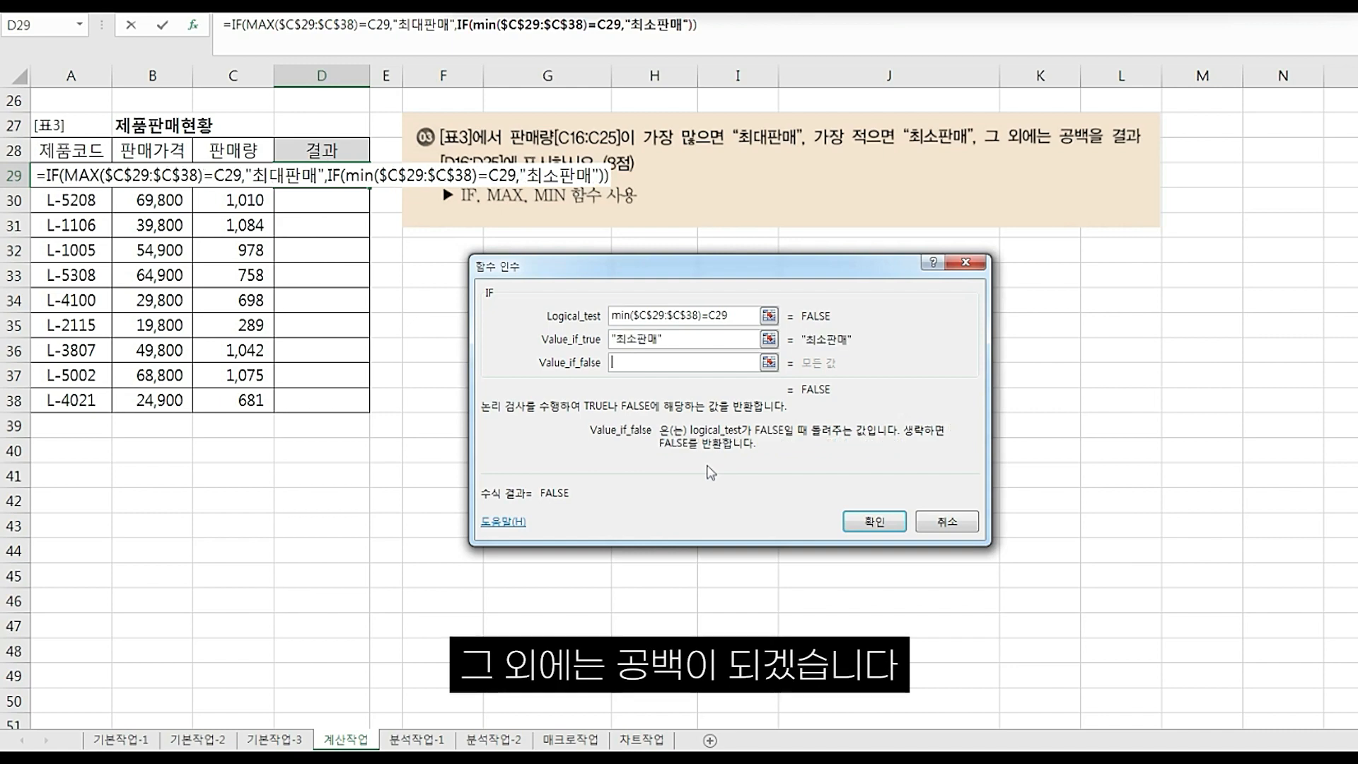
- Set the nested IF's false value to an empty string "" and fill the finished formula down through D38
type("\"\"")
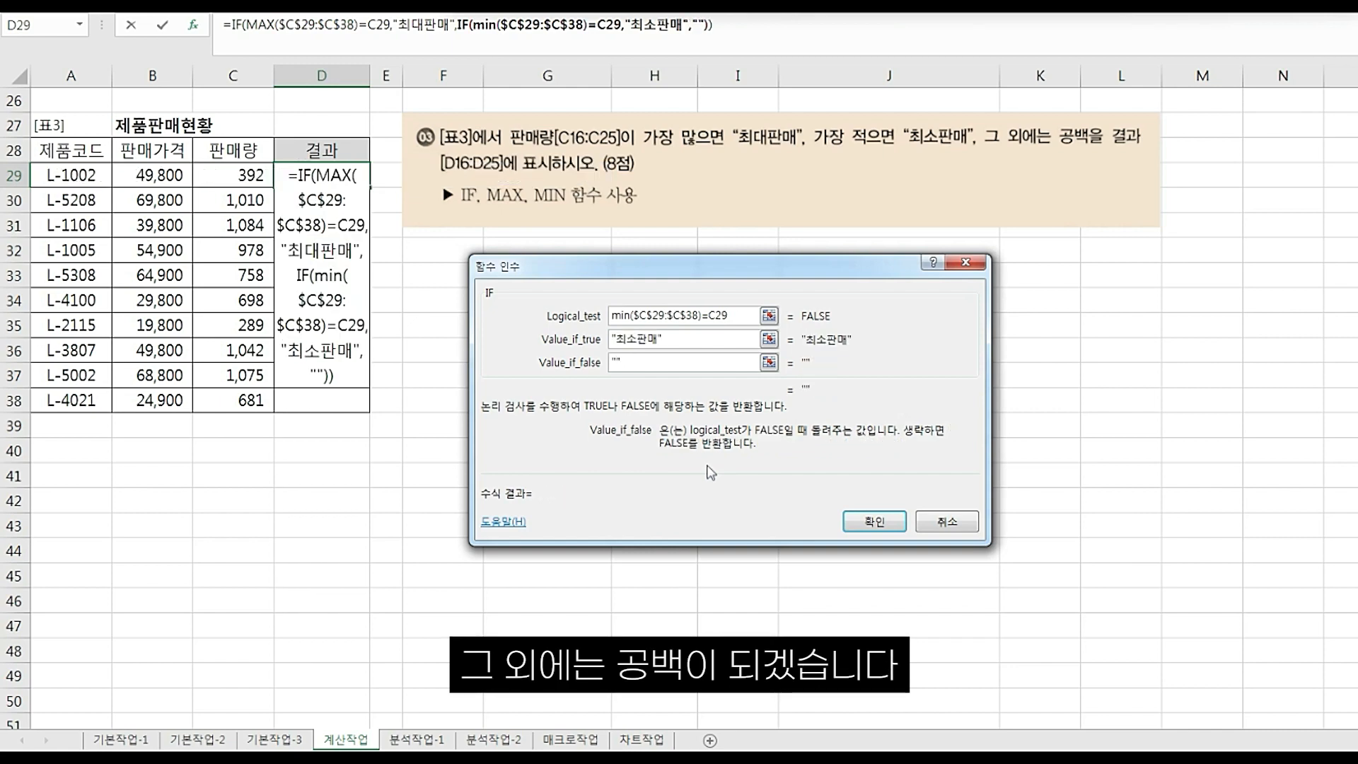
key("Return")
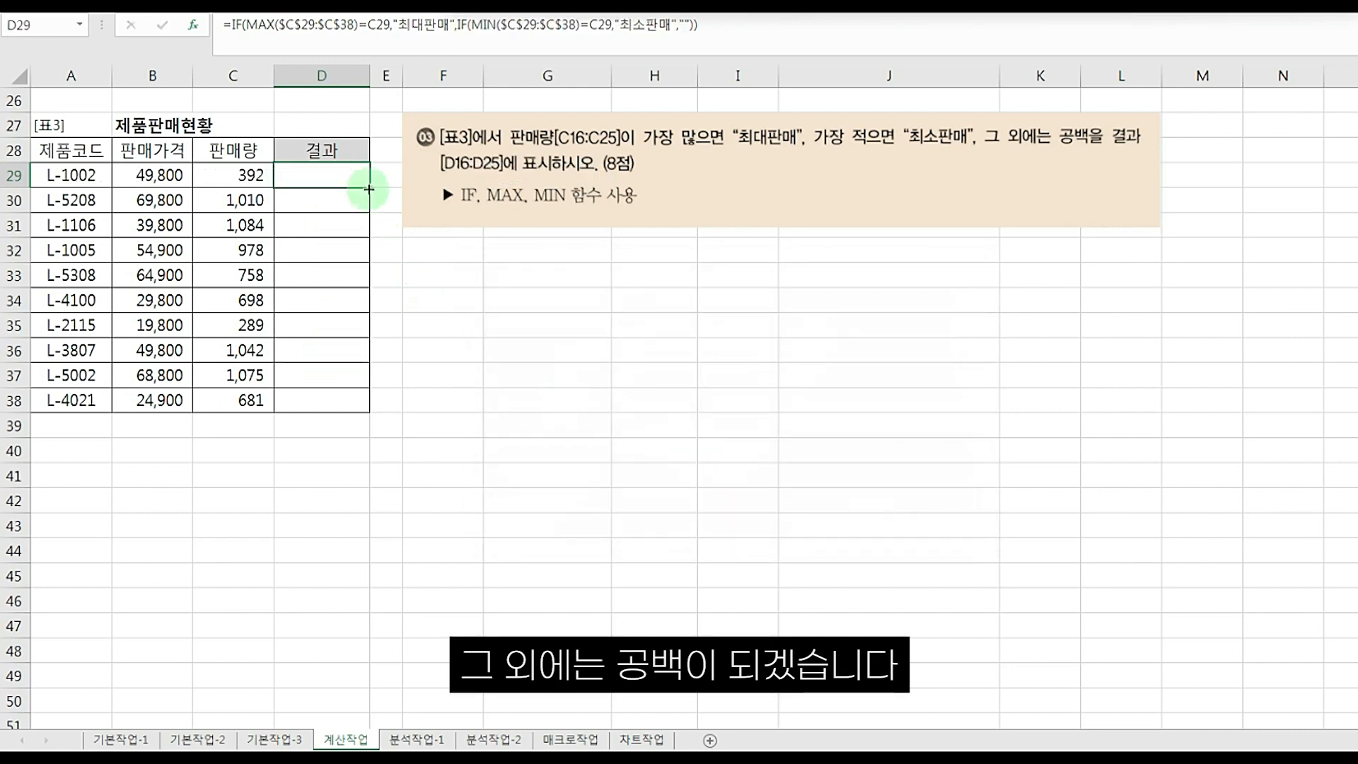
double_click(368, 187)
- Check the 최대판매 and 최소판매 results against the 판매량 values in their rows
left_click(298, 225)
left_click_drag(299, 225, 240, 225)
left_click_drag(322, 325, 240, 326)
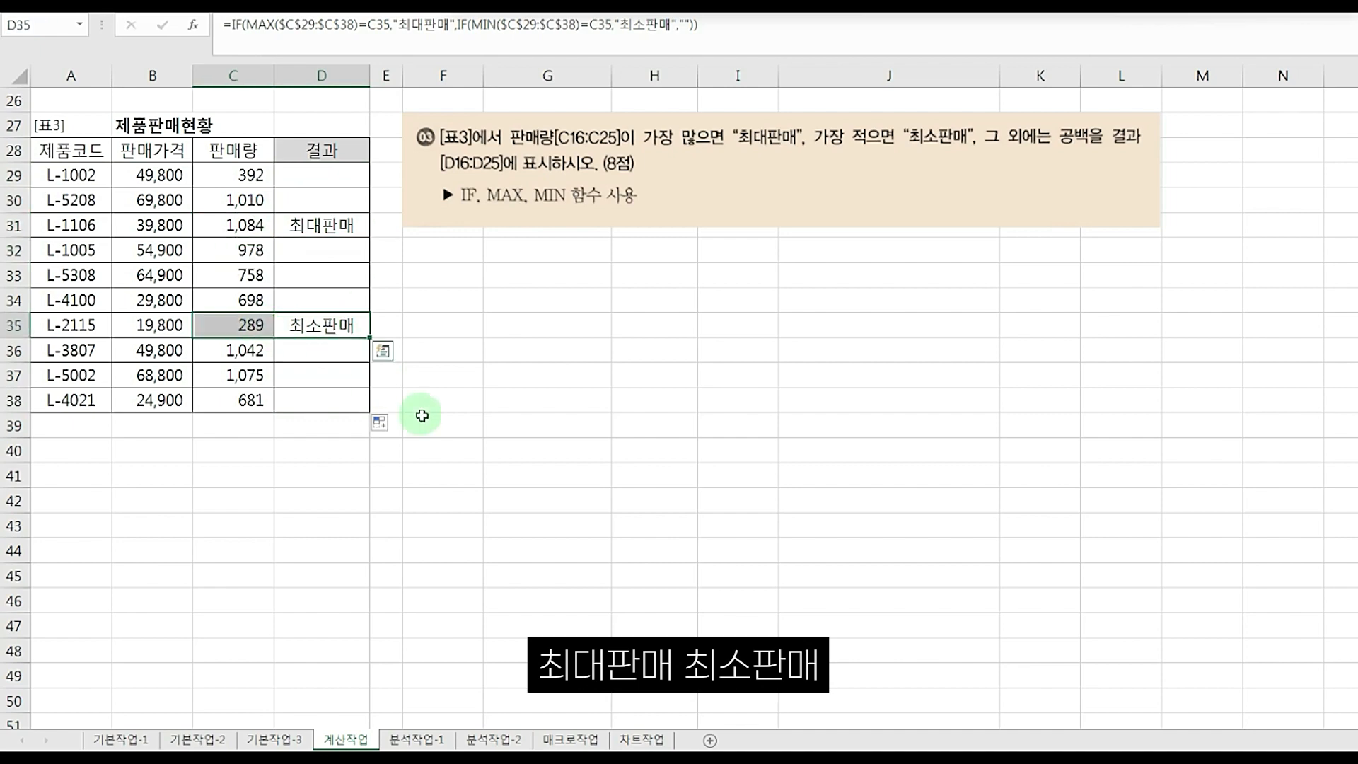
left_click(265, 225)
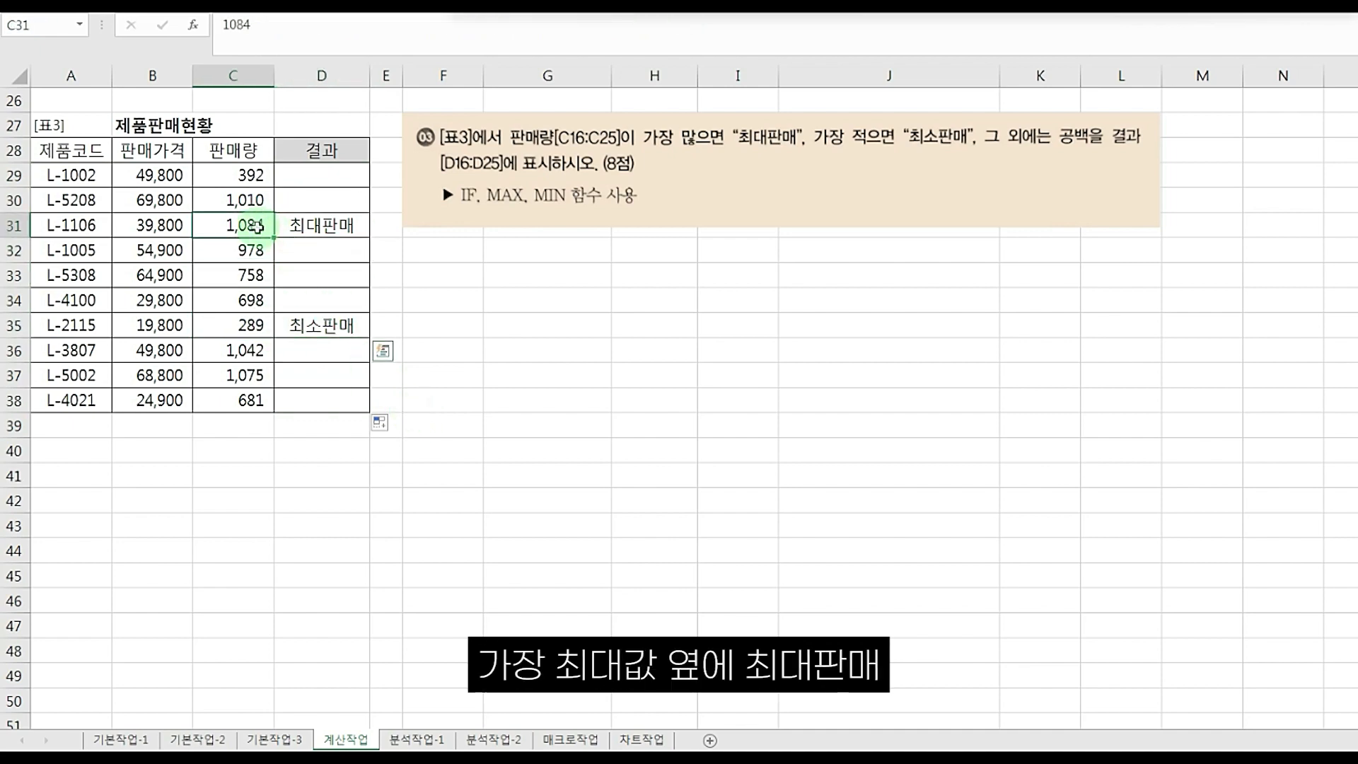
left_click(326, 225)
left_click(249, 324)
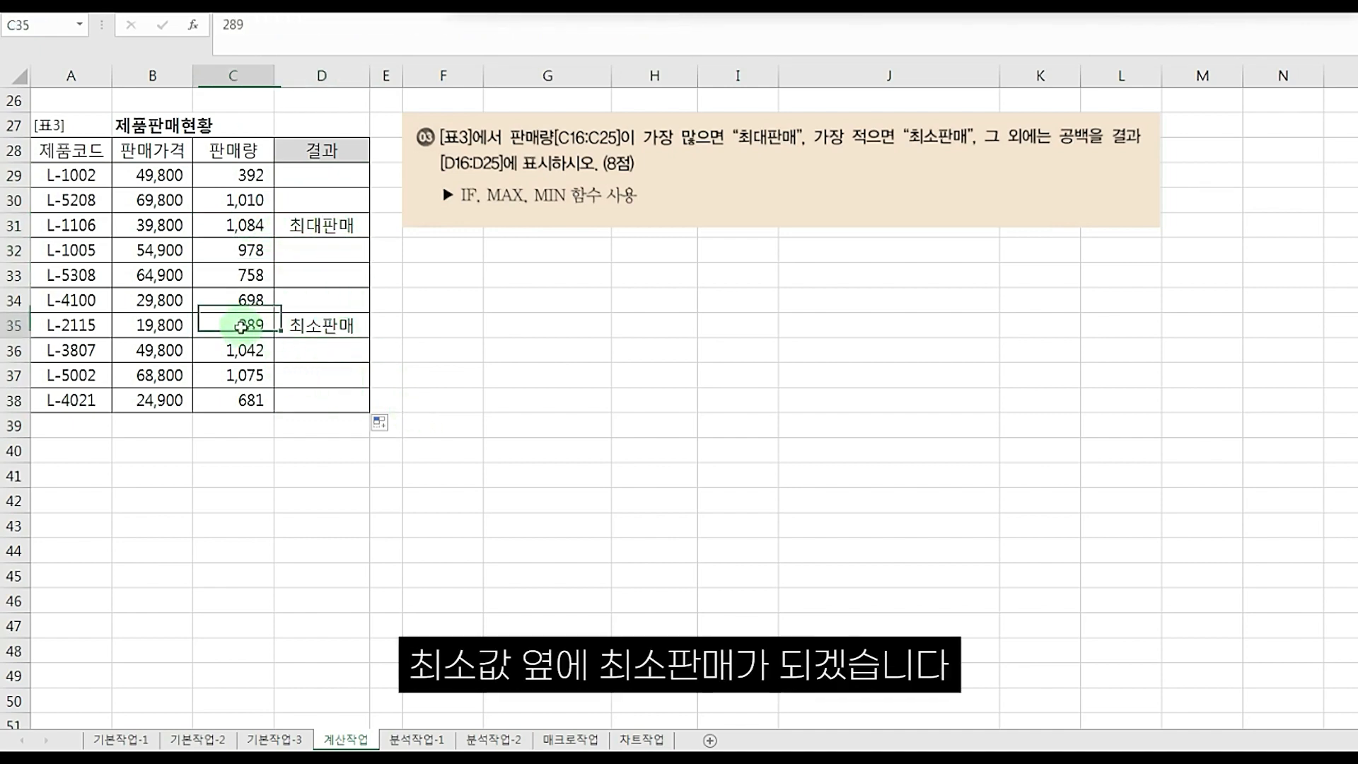
left_click(326, 326)
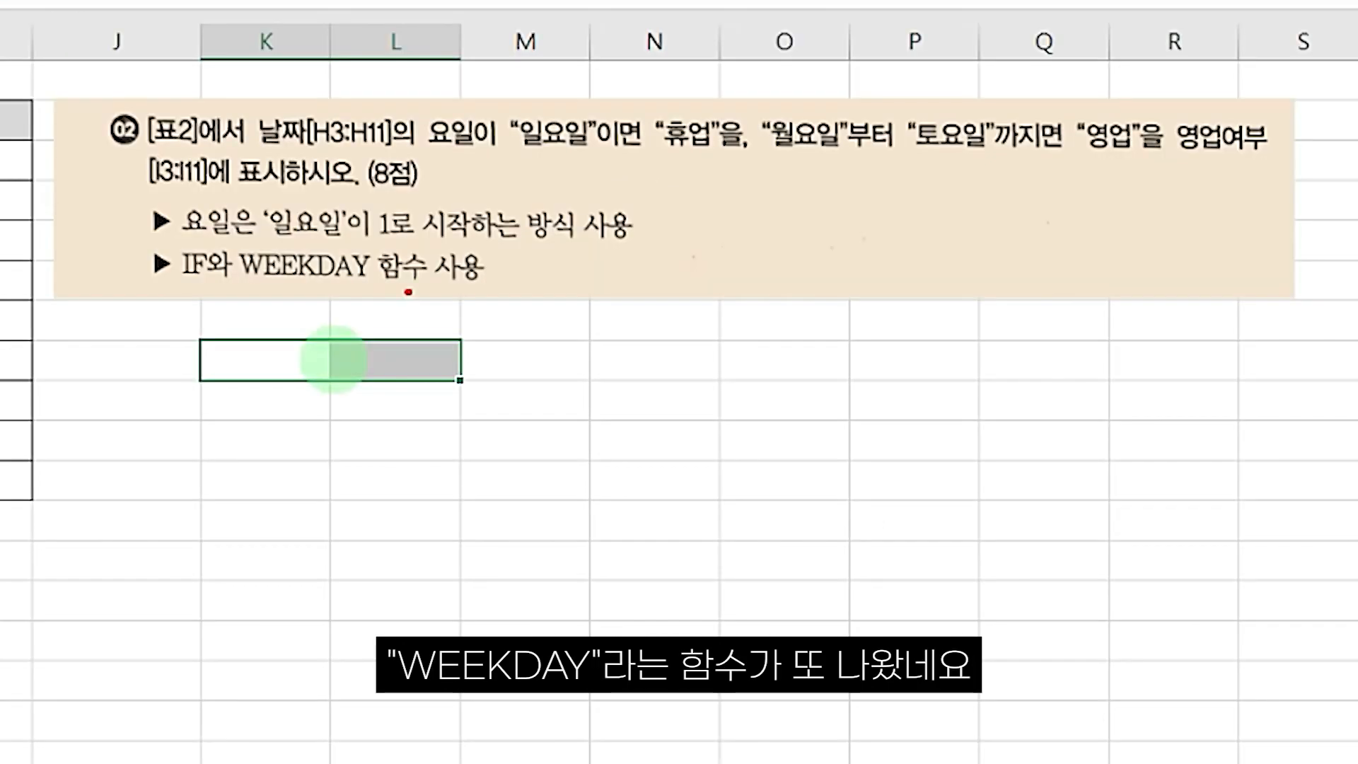
mouse_move(519, 233)
left_mouse_down()
mouse_move(411, 218)
mouse_move(517, 198)
mouse_move(524, 232)
left_mouse_up()
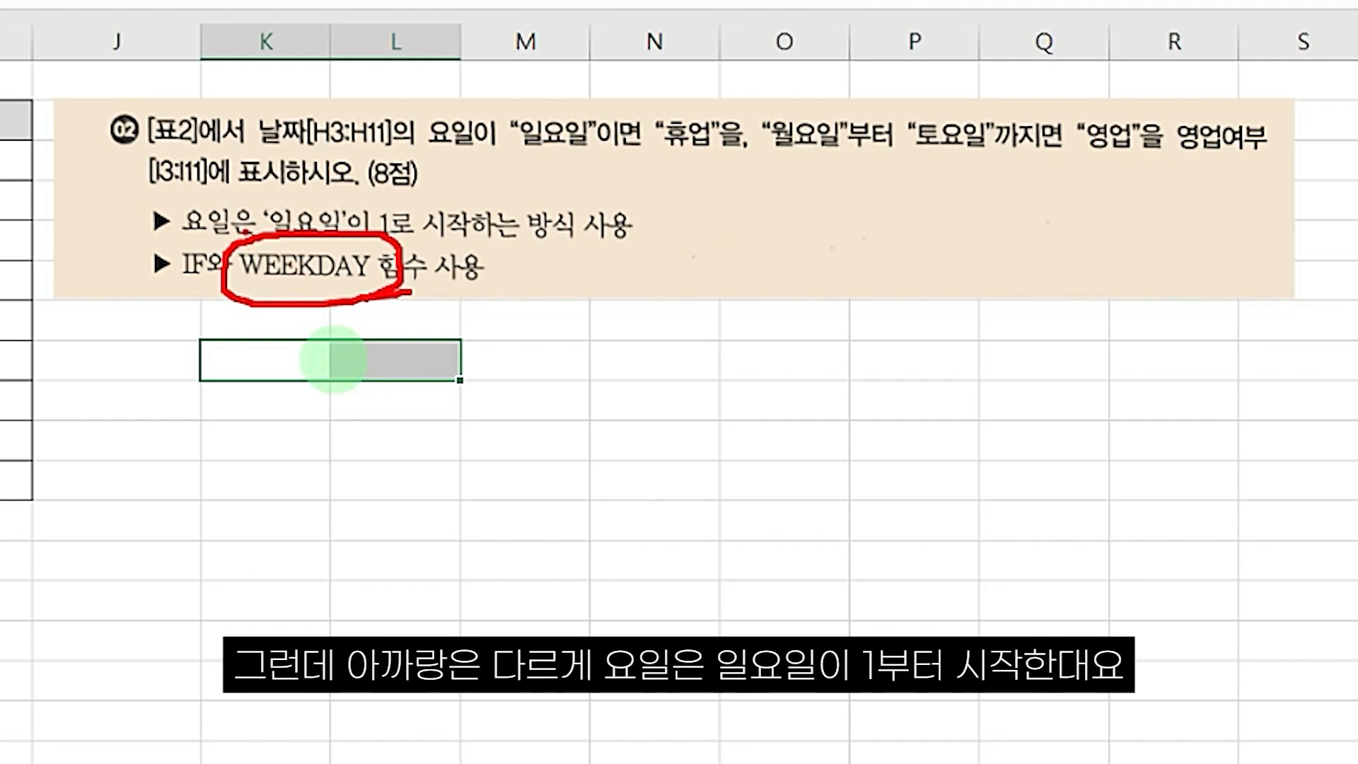
left_click_drag(278, 233, 627, 267)
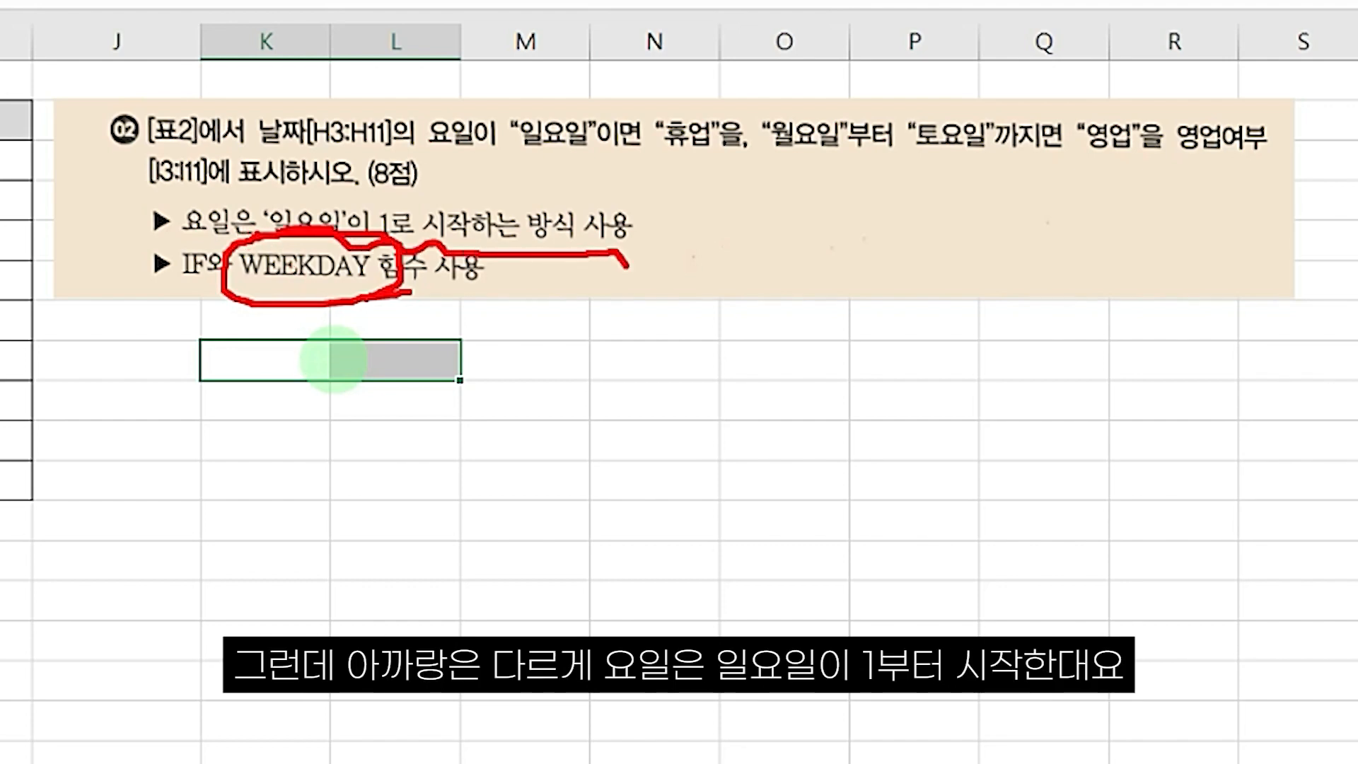
mouse_move(539, 347)
left_mouse_down()
mouse_move(559, 375)
mouse_move(584, 365)
mouse_move(606, 386)
mouse_move(677, 372)
left_mouse_up()
left_click_drag(753, 344, 754, 400)
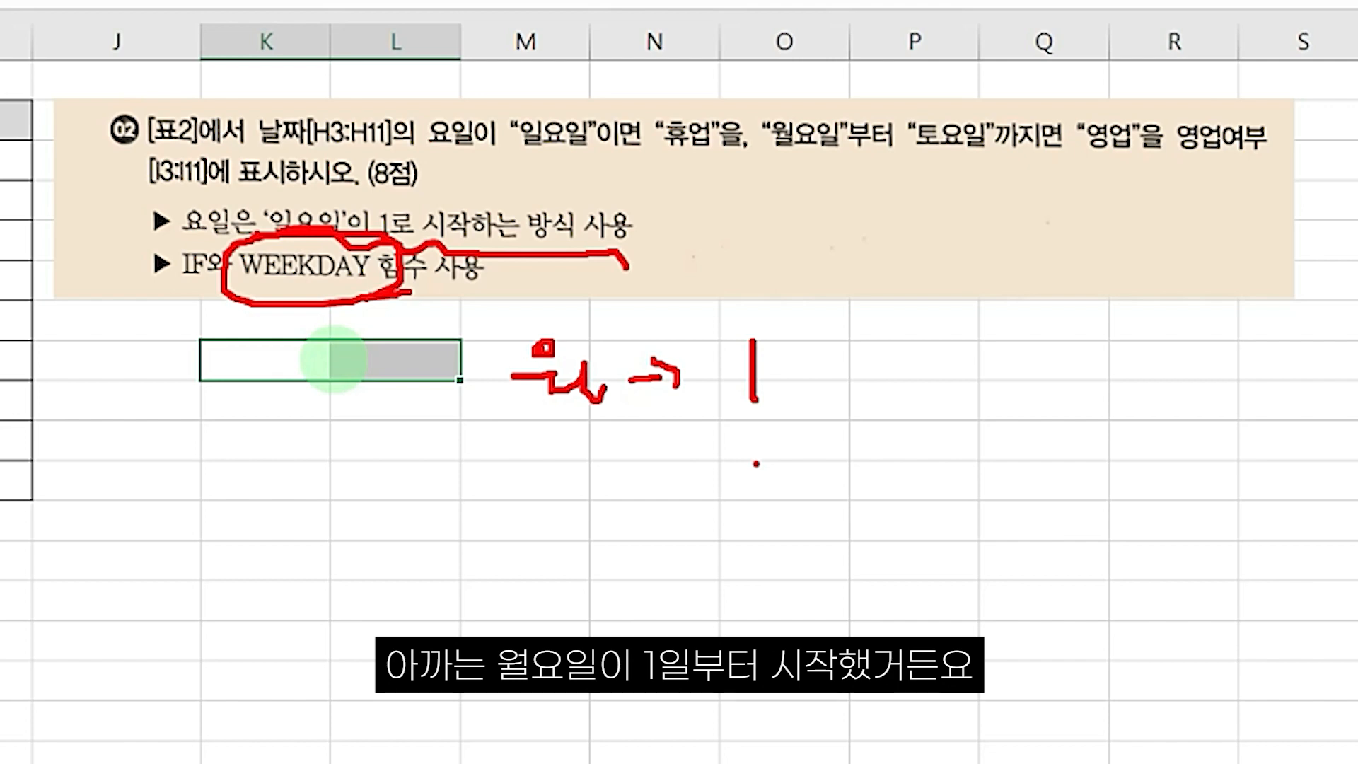
key("Escape")
- Below exercise 02, note the weekday numbering in columns K and L: 일 with 1 and, under it, 월 with 2
left_click(287, 355)
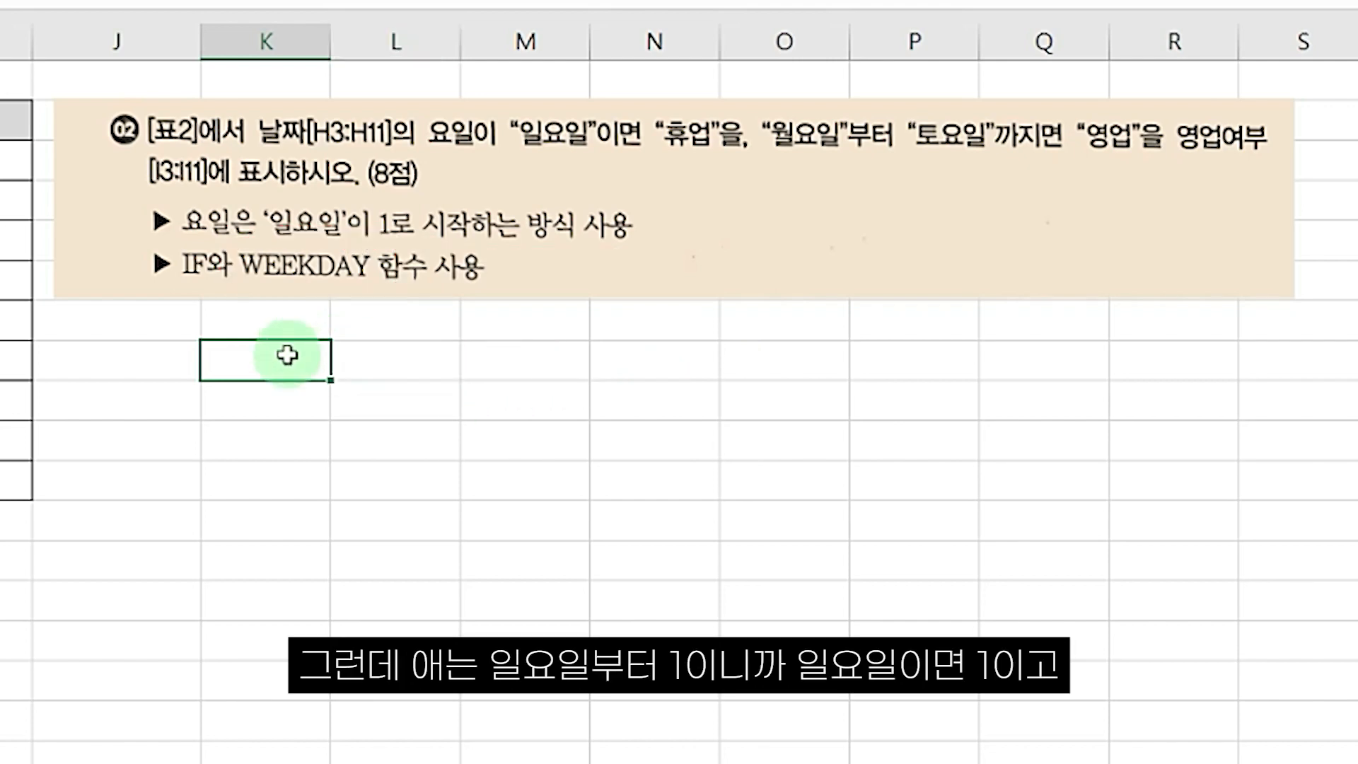
type("일")
key("Tab")
type("1")
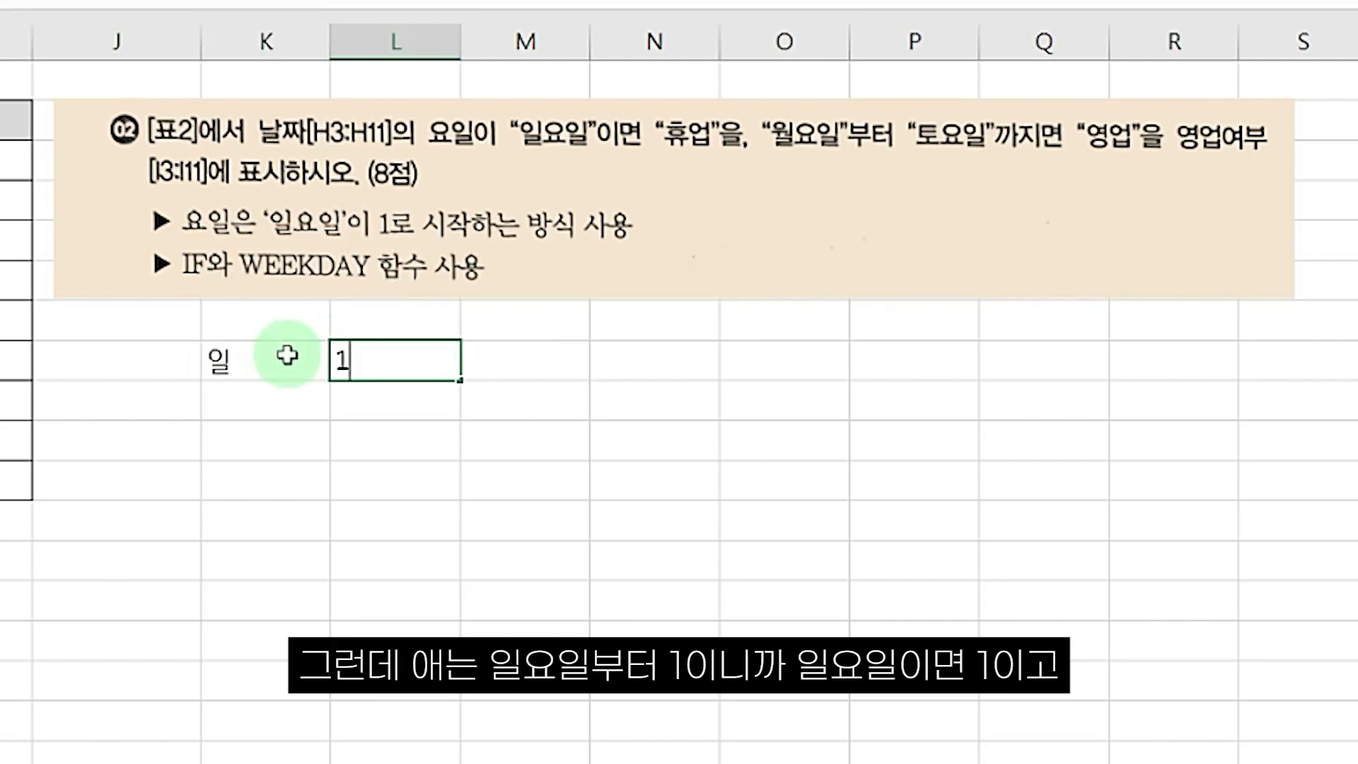
key("Return")
type("월")
key("Tab")
type("2")
key("Return")
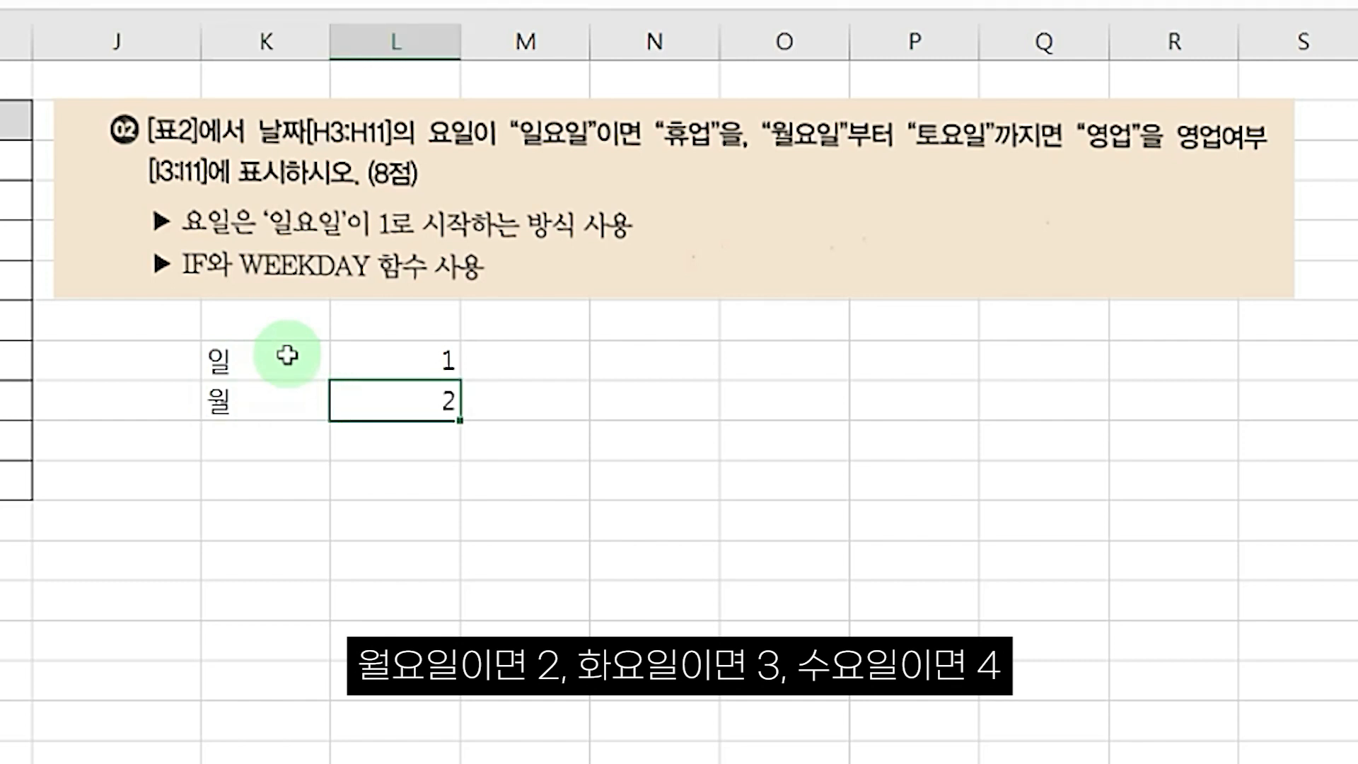
- Continue the weekday numbering in columns K and L: 화 3, 수 4, 목 5, 금 6 and 토 7
type("화")
key("Tab")
type("3")
key("Return")
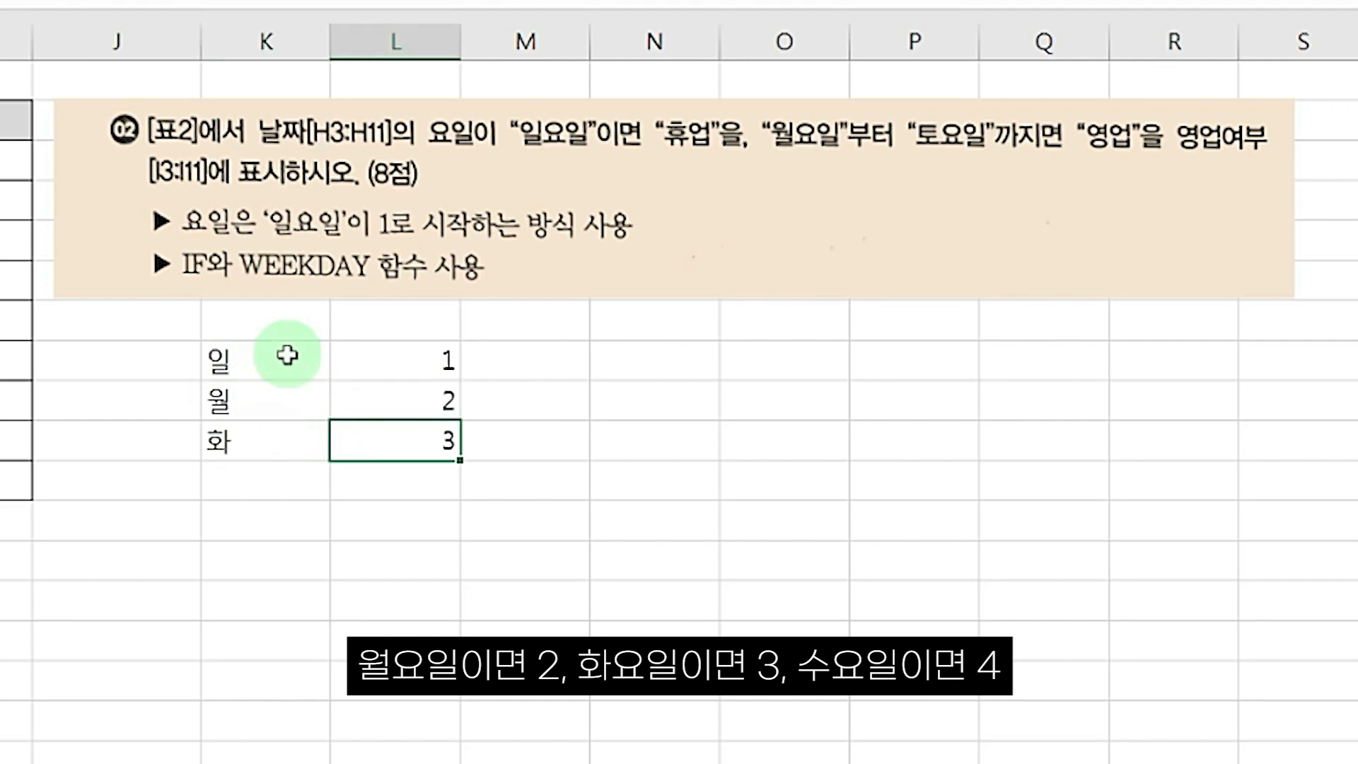
type("수")
key("Tab")
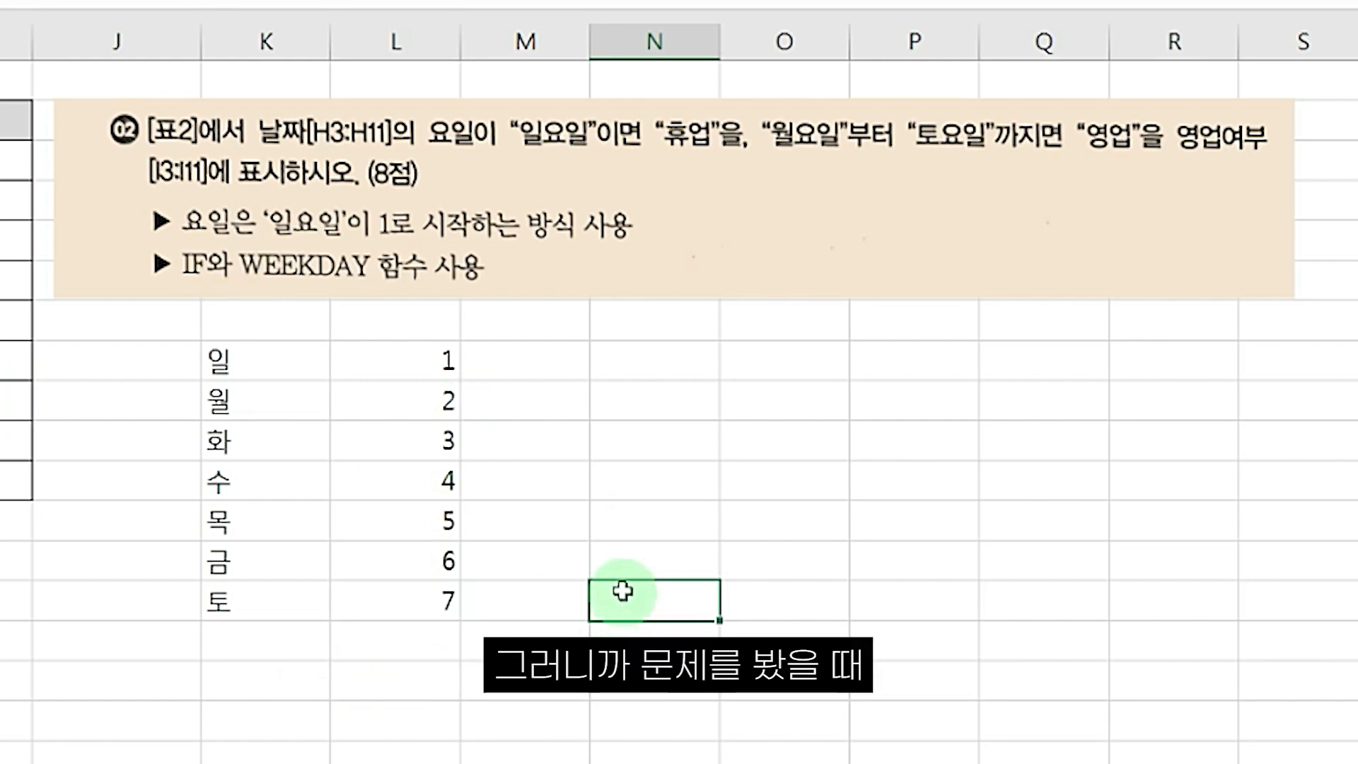
- Review exercise 02's Sunday condition and its 휴업 and 영업 outcomes against the weekday number noted for 일
left_click_drag(203, 150, 611, 157)
left_click_drag(662, 96, 575, 225)
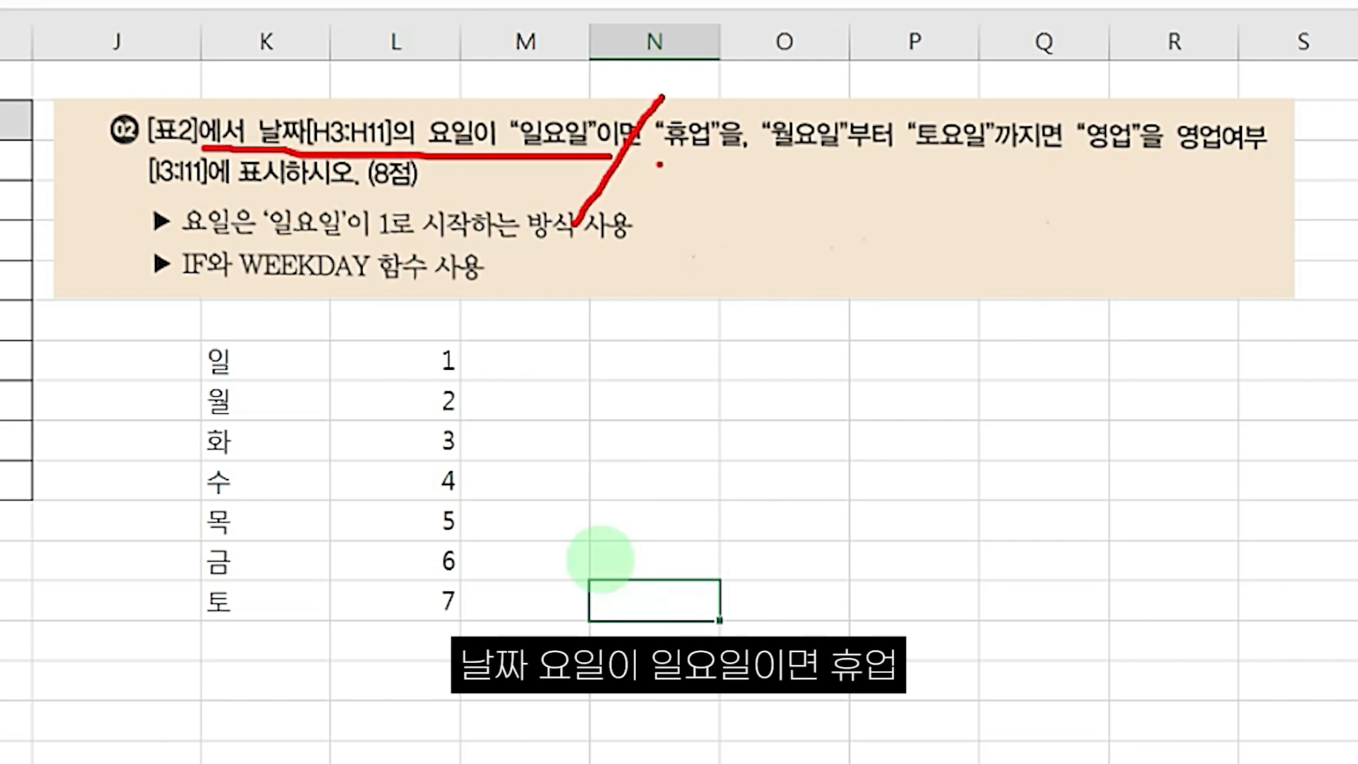
left_click_drag(657, 147, 1032, 158)
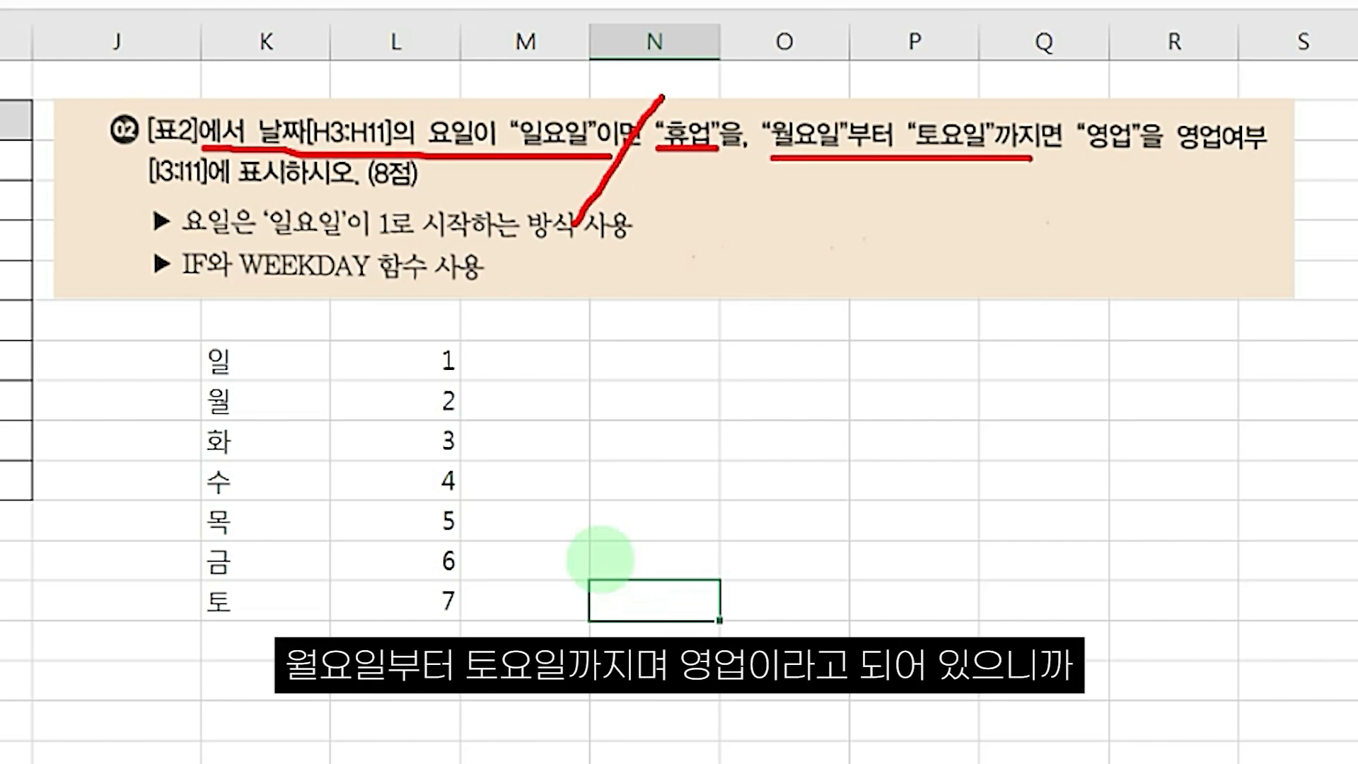
mouse_move(1163, 122)
left_mouse_down()
mouse_move(1169, 167)
mouse_move(1152, 175)
left_mouse_up()
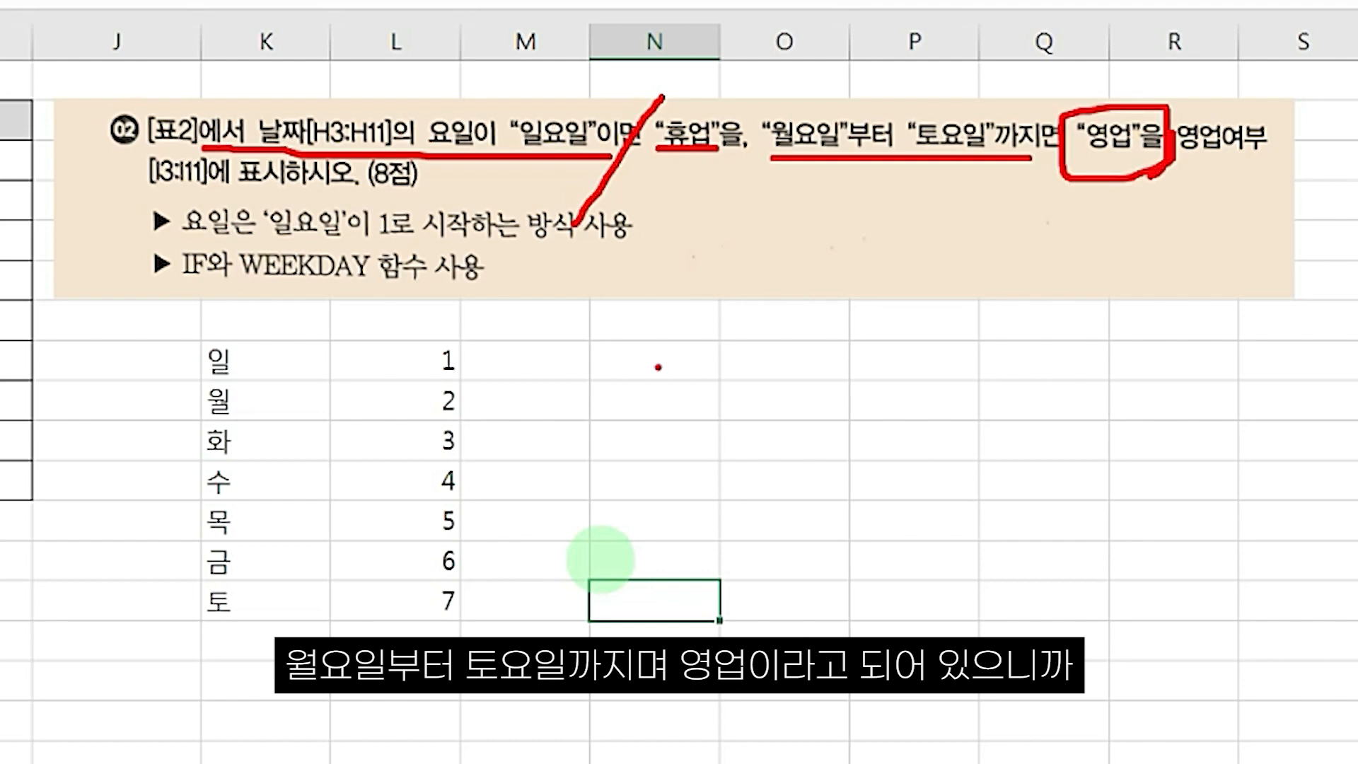
mouse_move(607, 143)
left_mouse_down()
mouse_move(424, 161)
mouse_move(256, 115)
mouse_move(613, 129)
mouse_move(542, 160)
left_mouse_up()
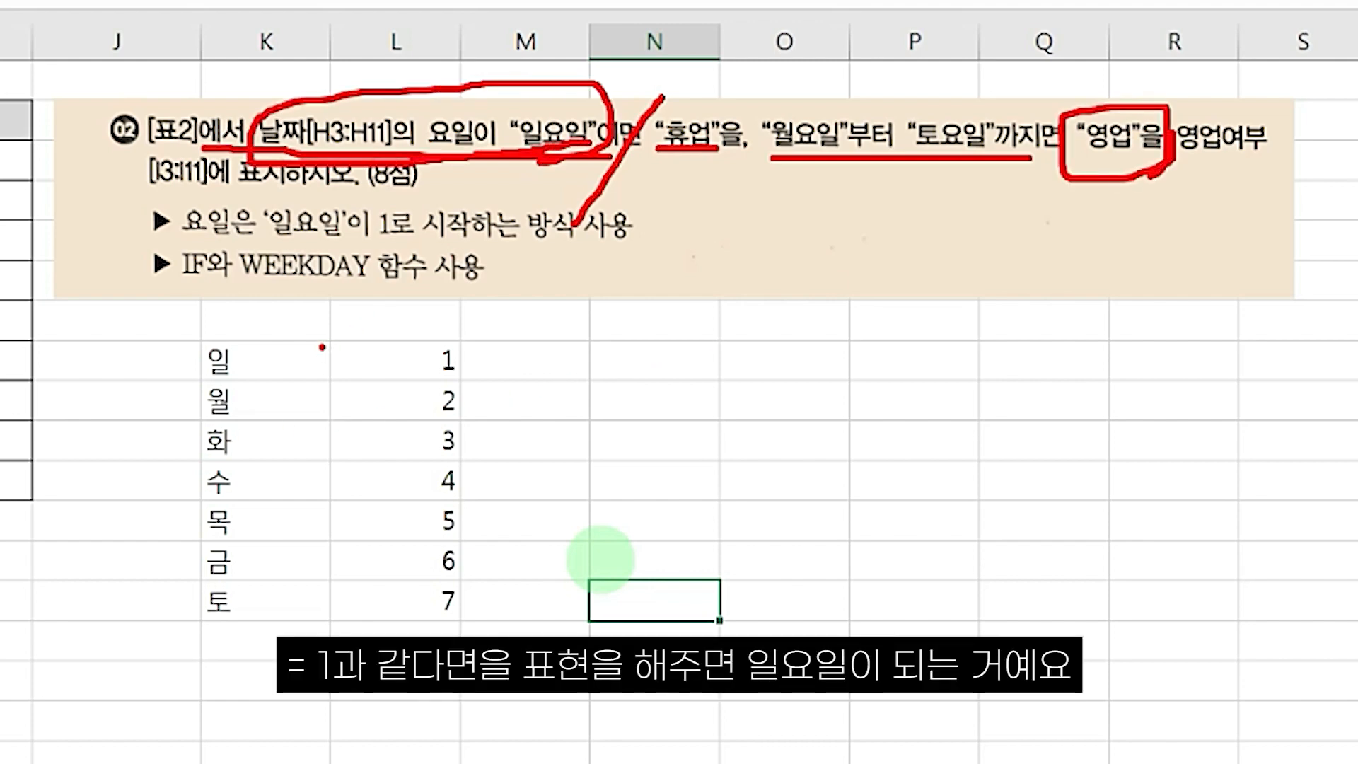
left_click_drag(322, 347, 348, 348)
mouse_move(473, 371)
left_mouse_down()
mouse_move(394, 359)
mouse_move(487, 344)
left_mouse_up()
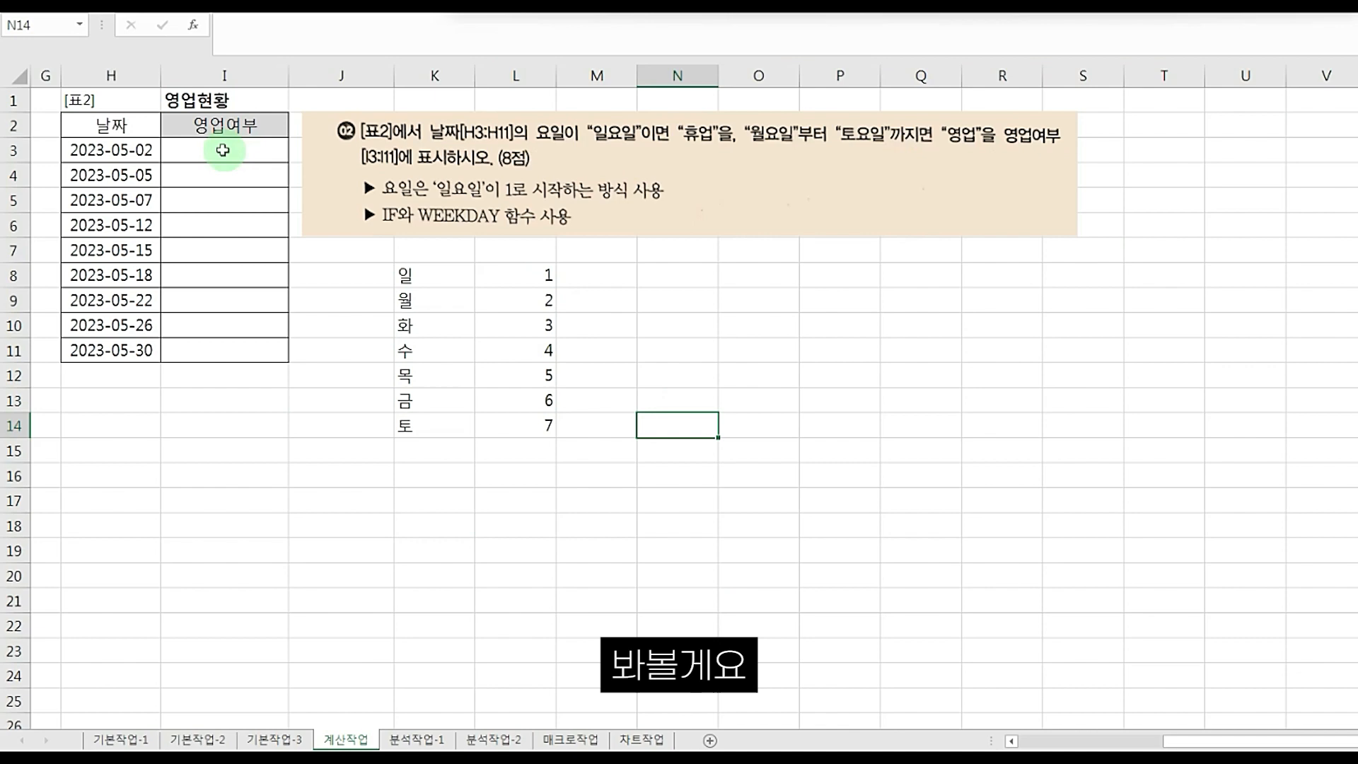
- In I3, start an IF function whose logical test nests WEEKDAY with H3 as serial number and return type 1
left_click(223, 150)
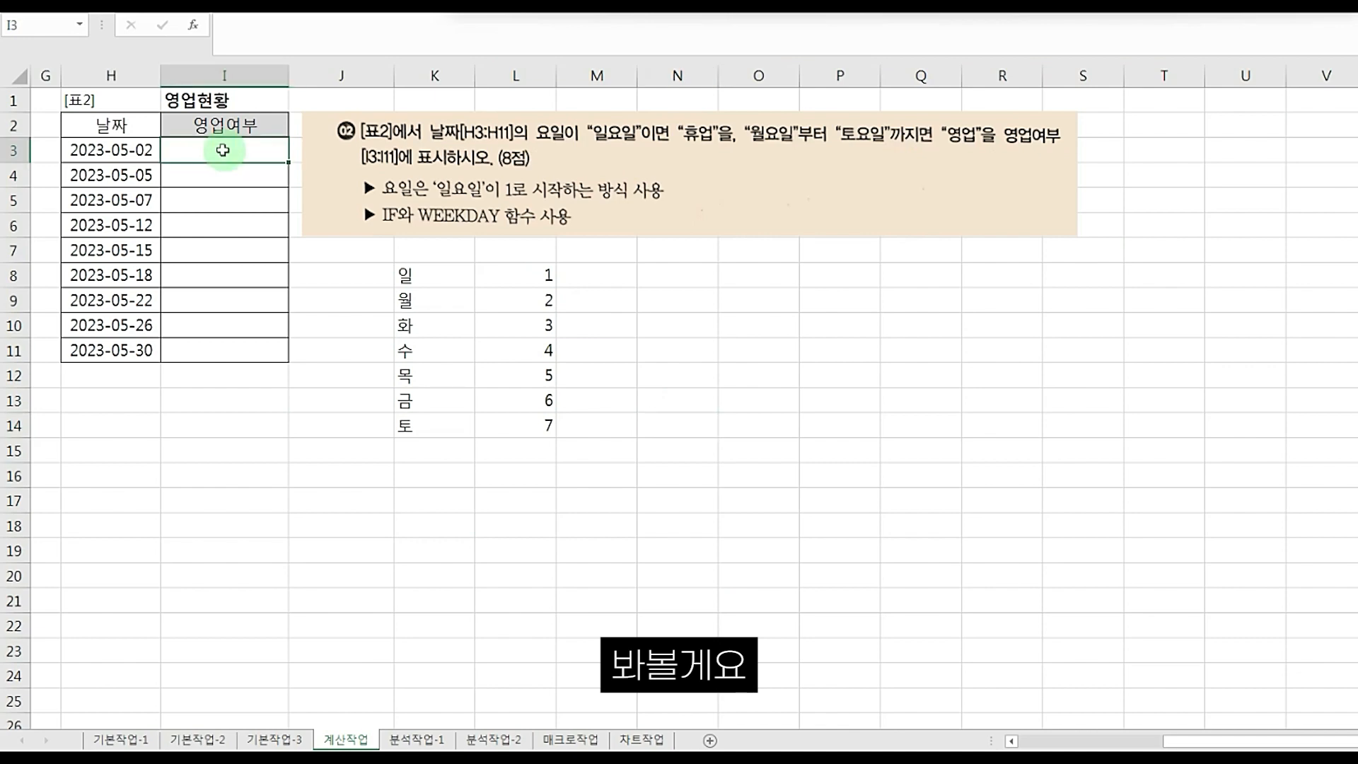
type("=if()")
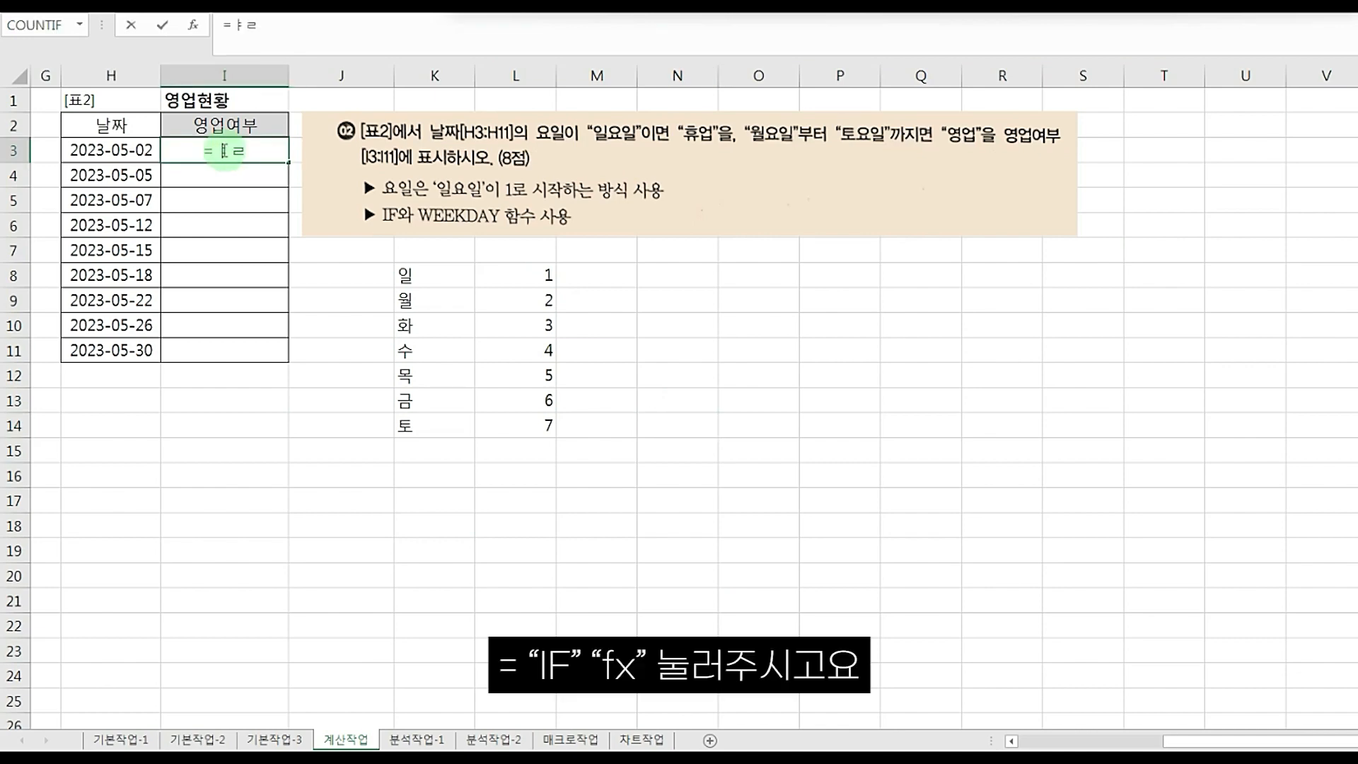
left_click(193, 25)
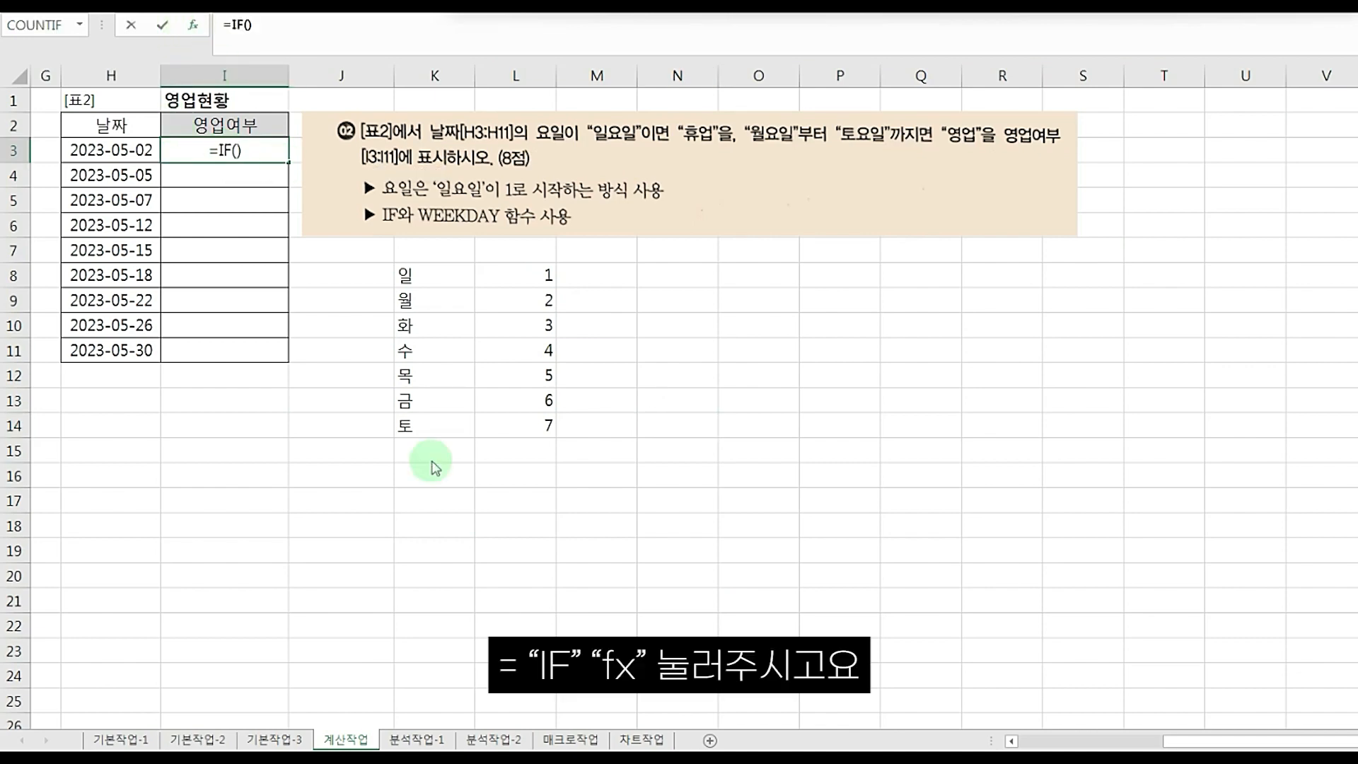
left_click_drag(589, 267, 693, 278)
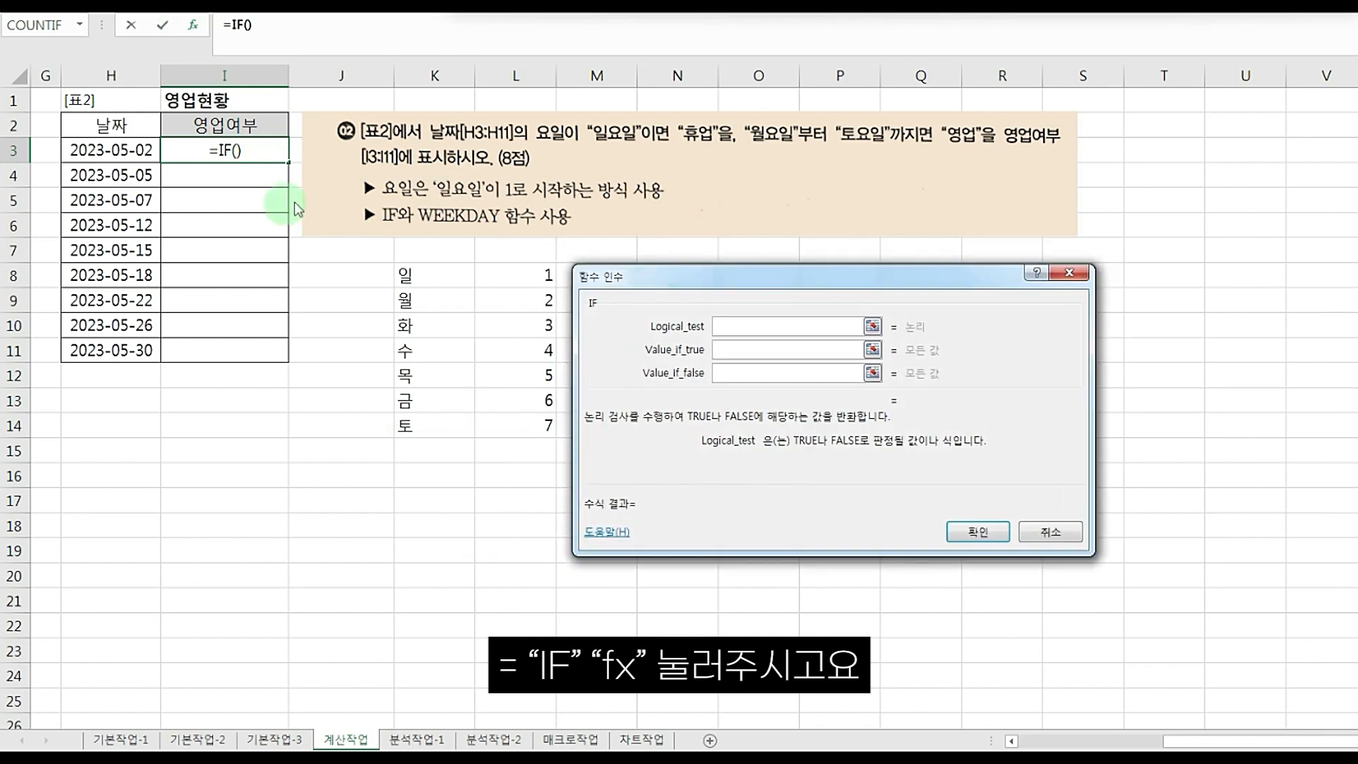
type("weekda")
type("y()")
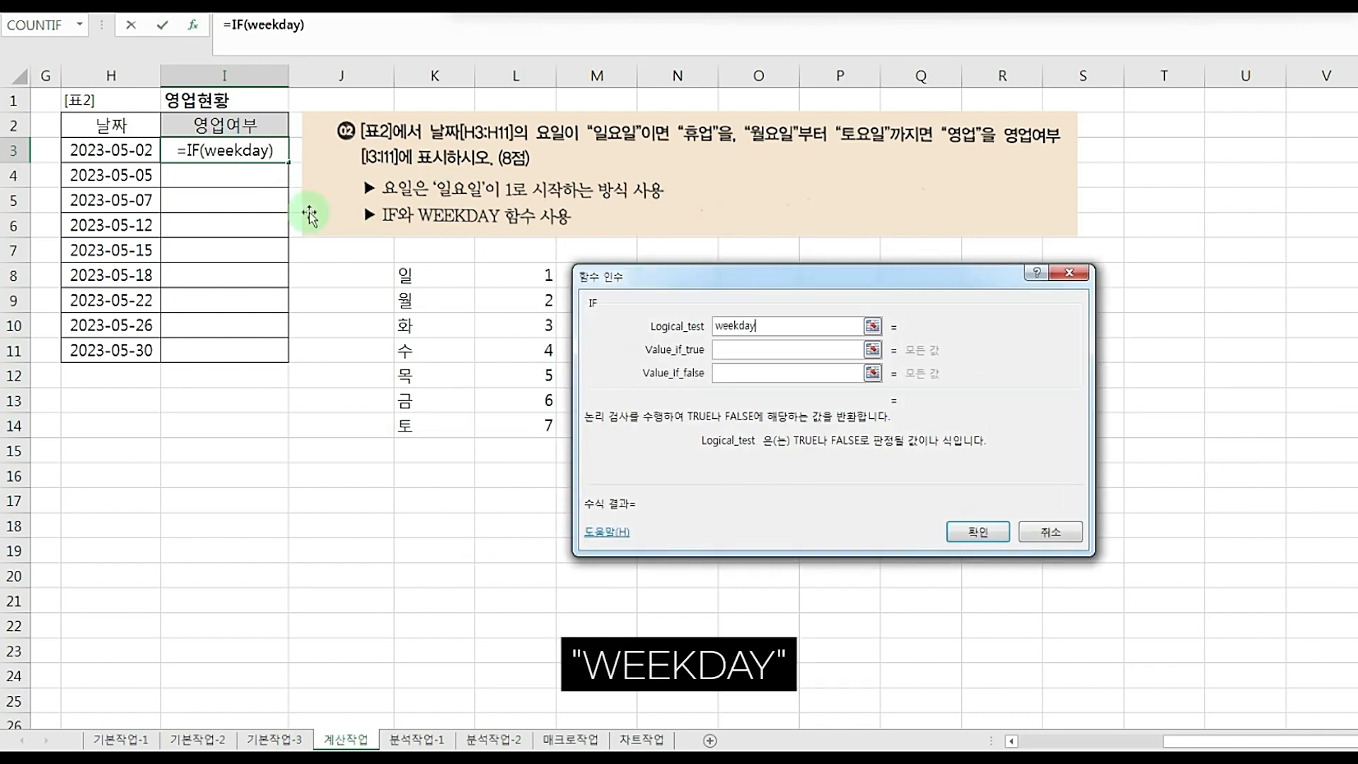
left_click(282, 25)
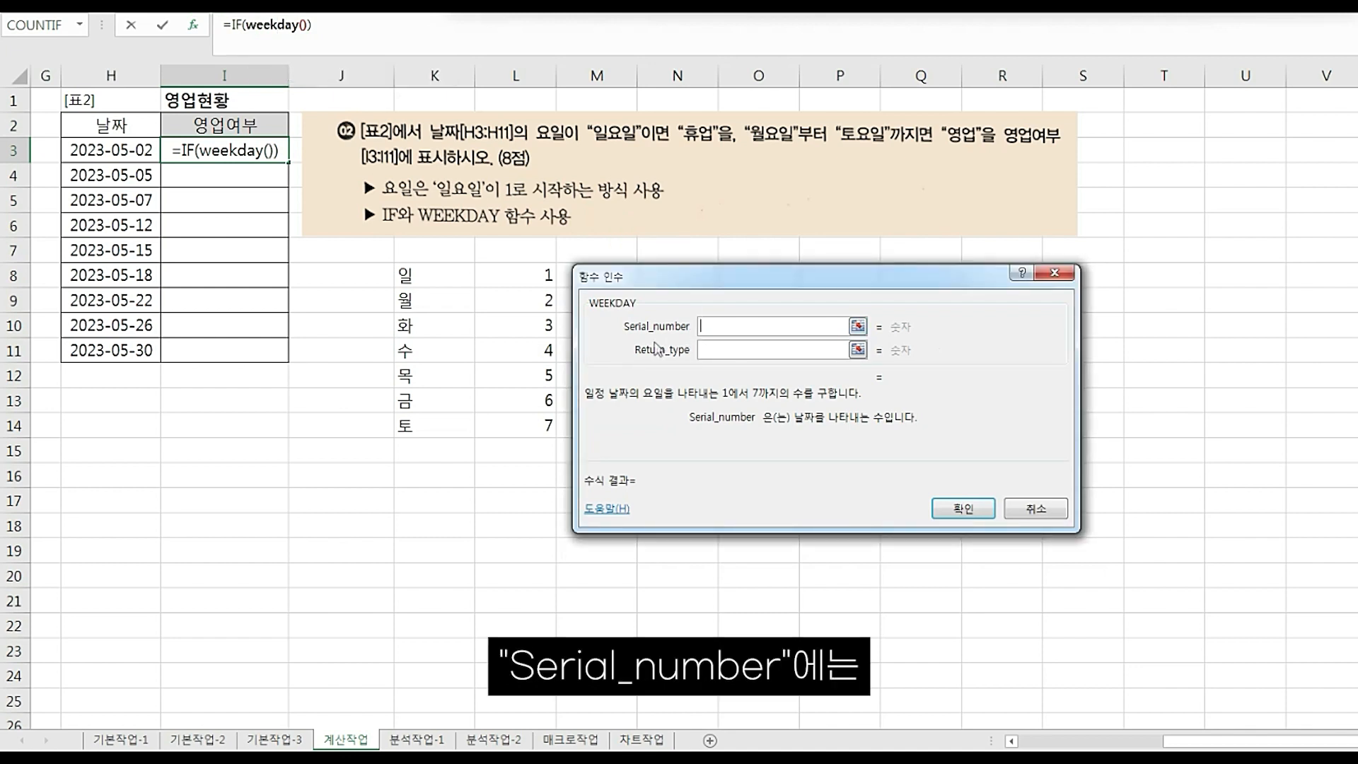
left_click(111, 150)
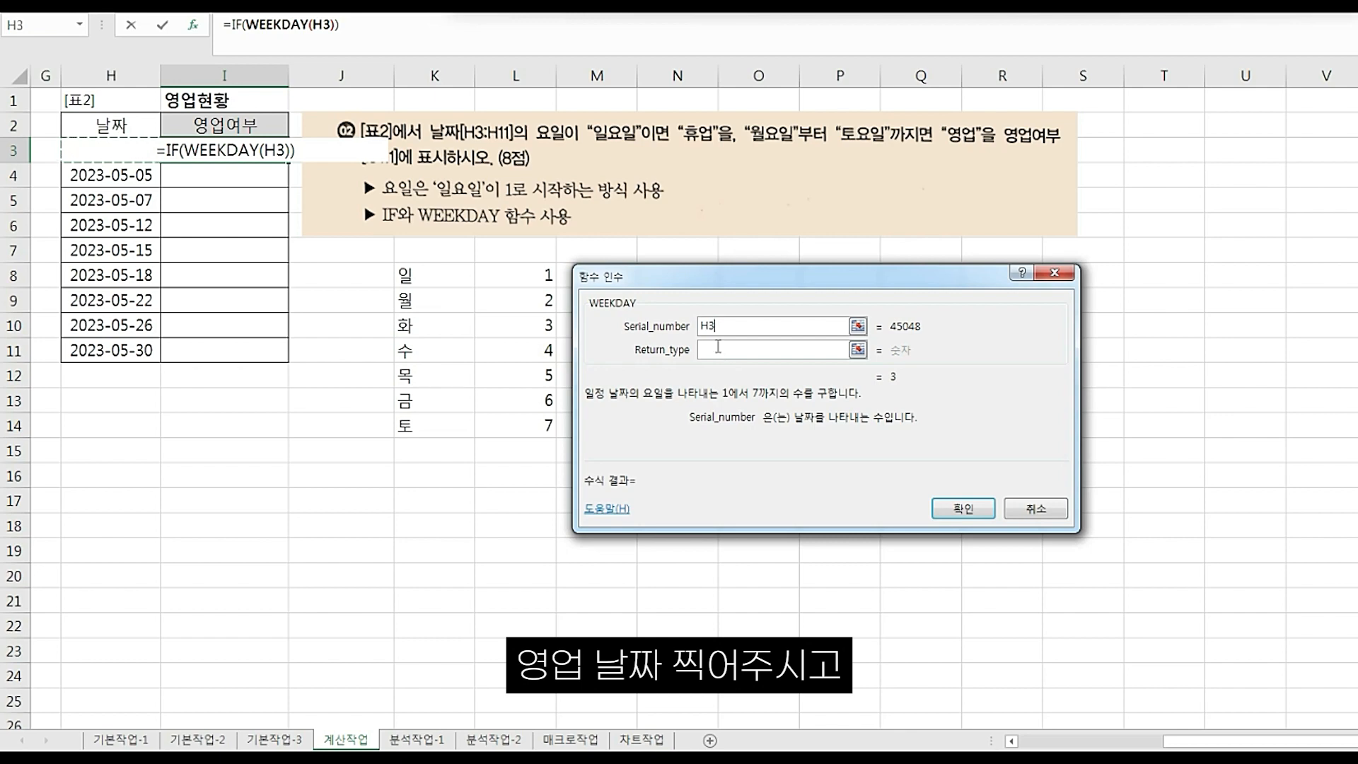
left_click(718, 347)
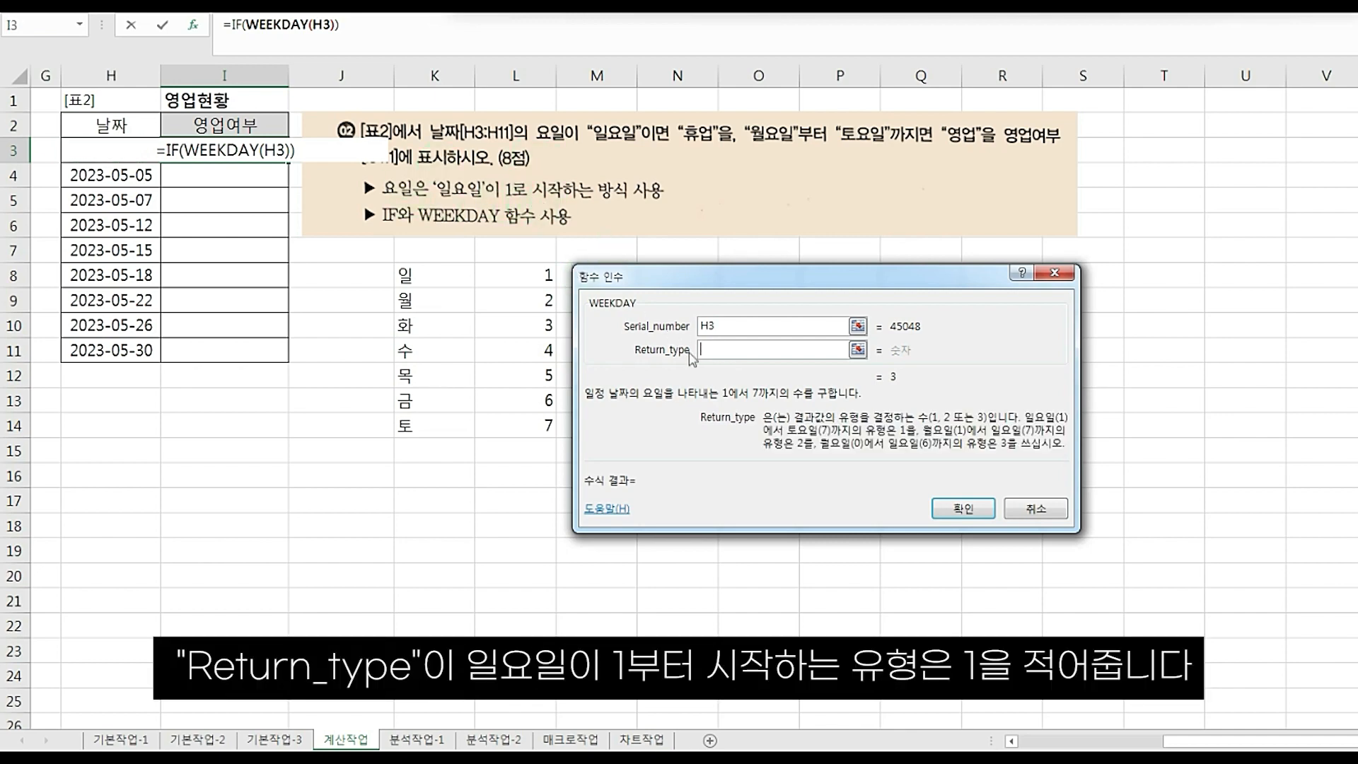
type("1")
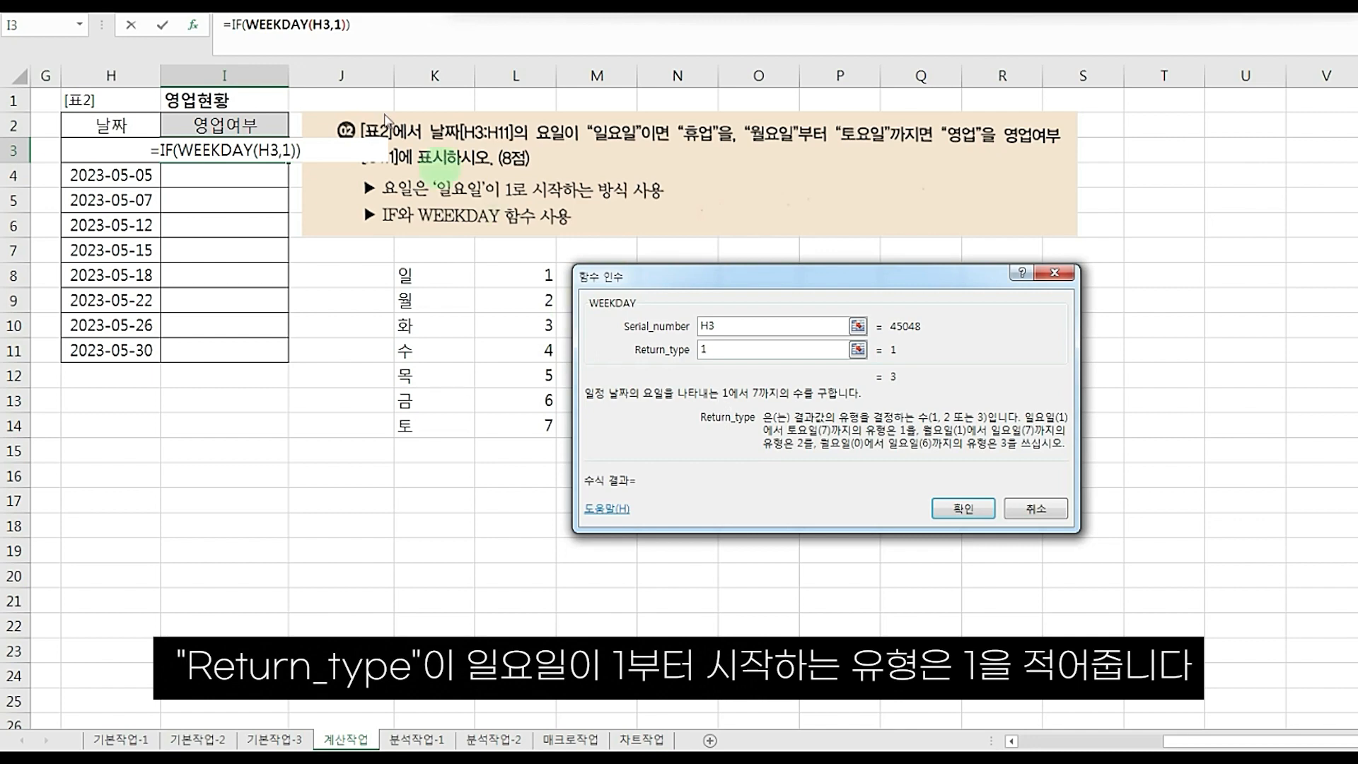
- Return to the outer IF's arguments and complete the logical test as WEEKDAY(H3,1)=1
left_click(235, 25)
left_click(802, 324)
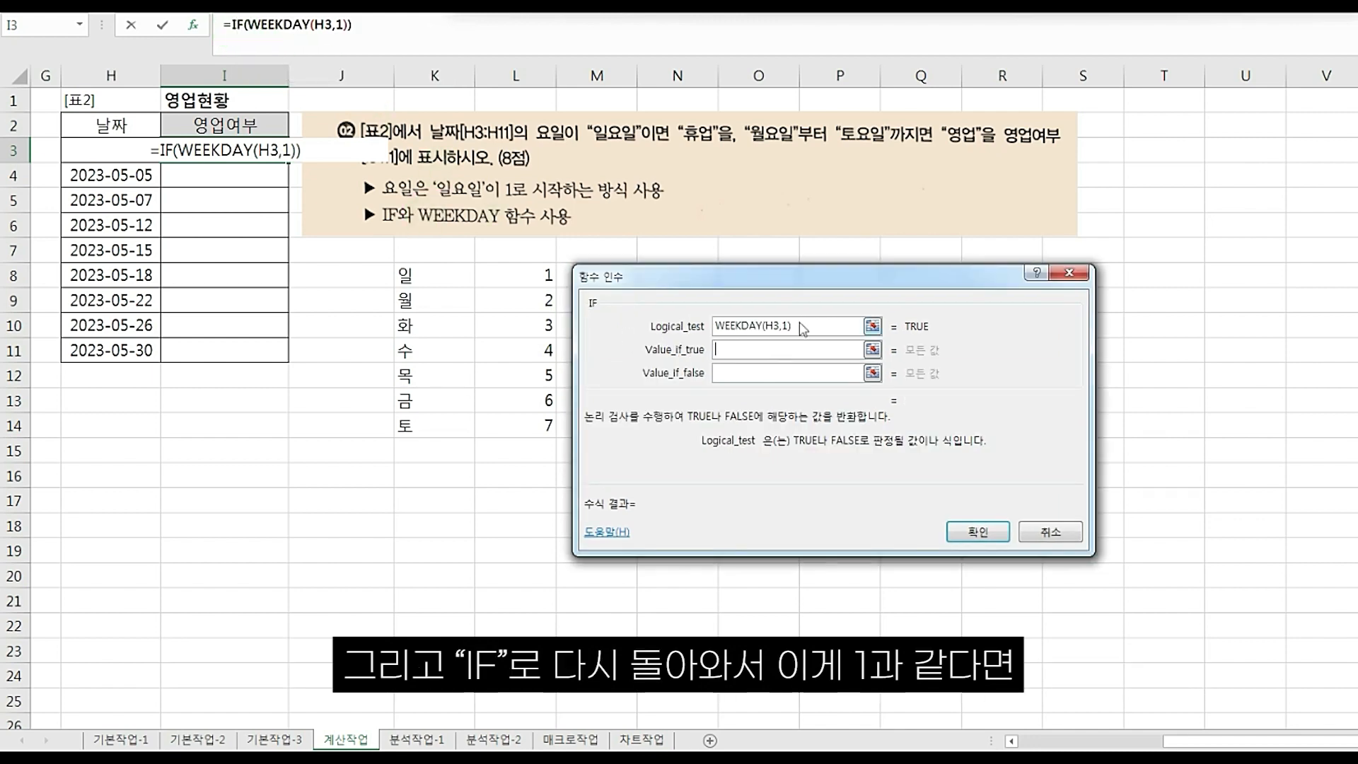
type("=1")
key("Tab")
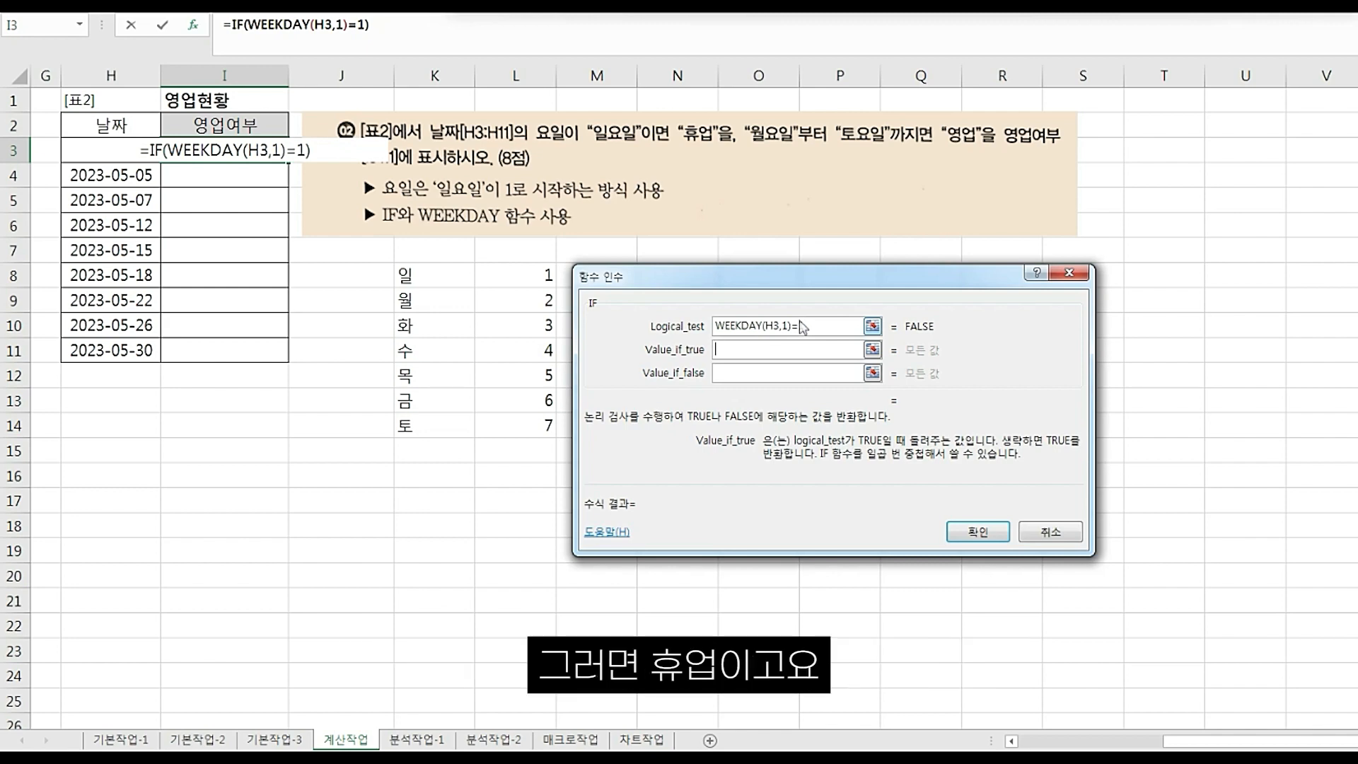
- Set the IF's true value to "휴업" and false value to "영업", and fill the formula down through I11
type("휴업")
key("Tab")
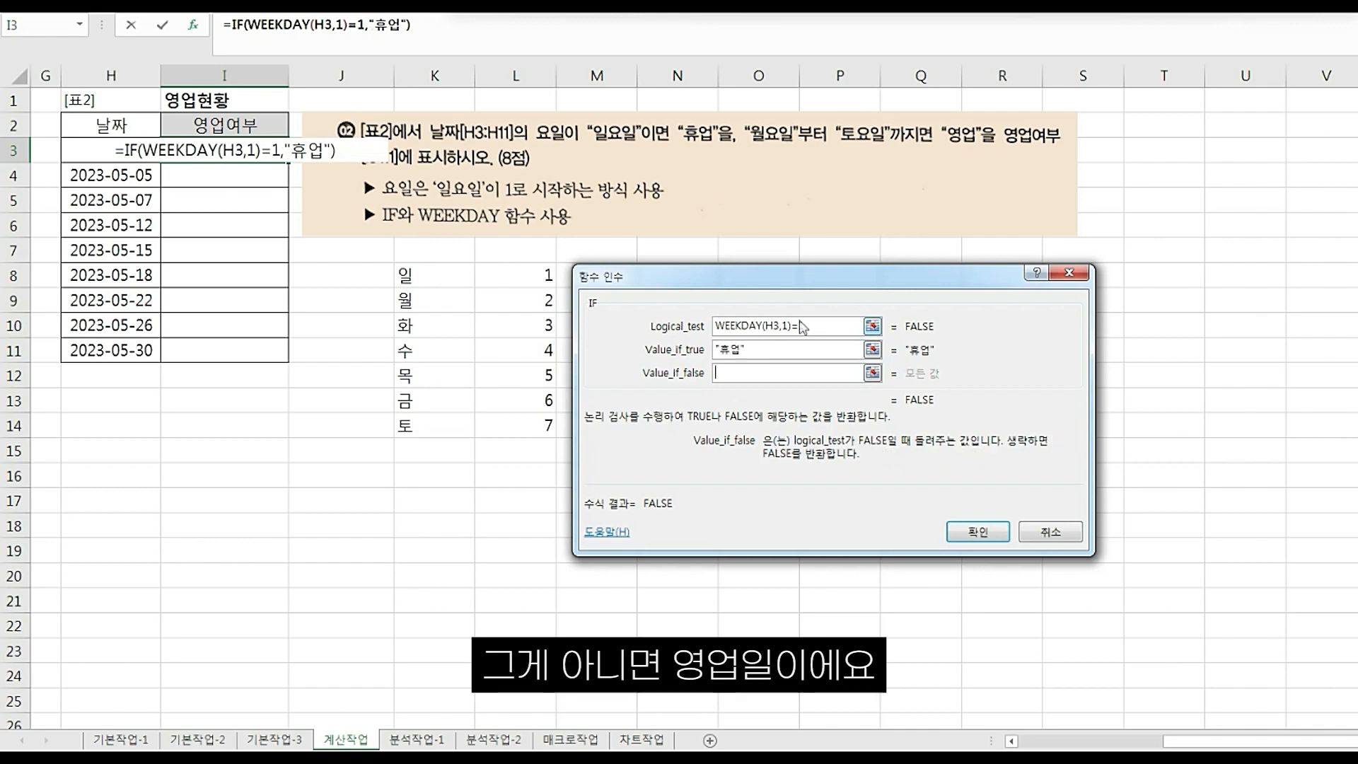
type("영업")
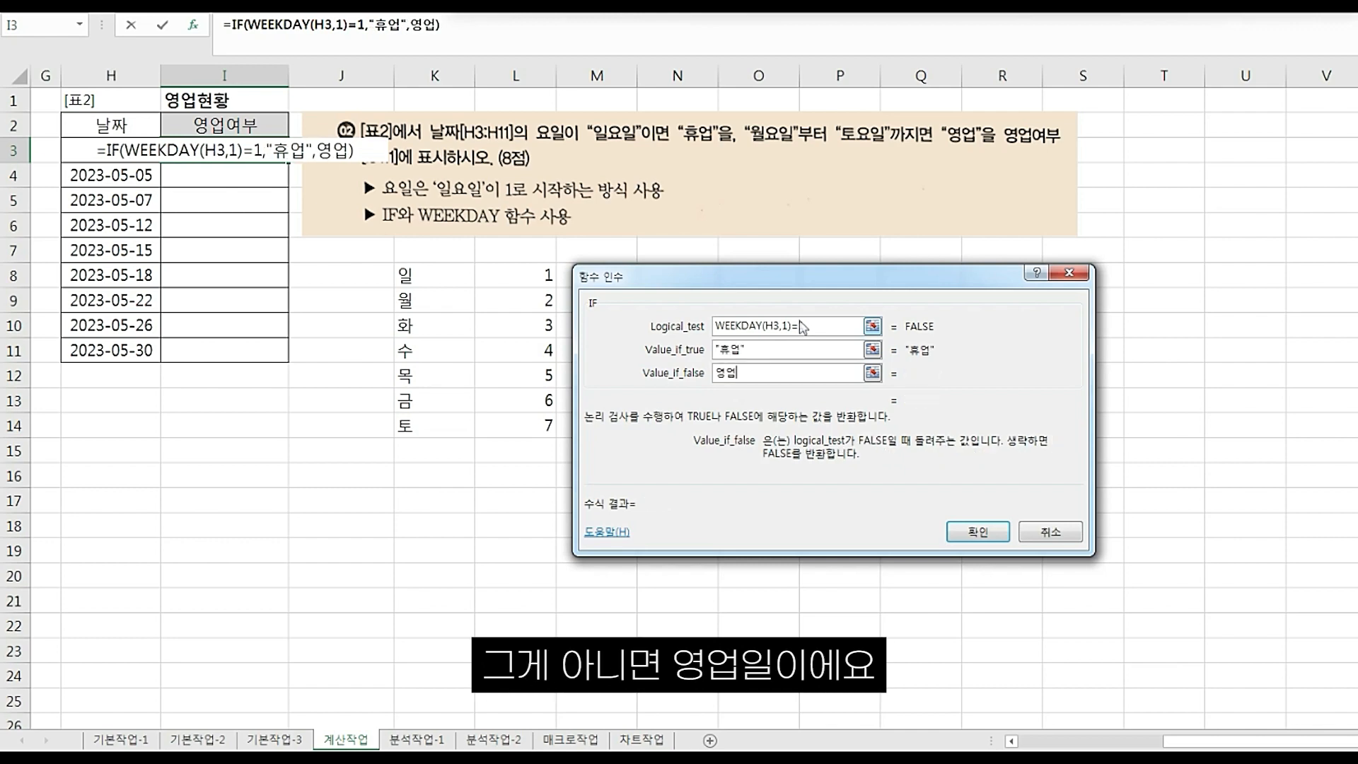
key("Return")
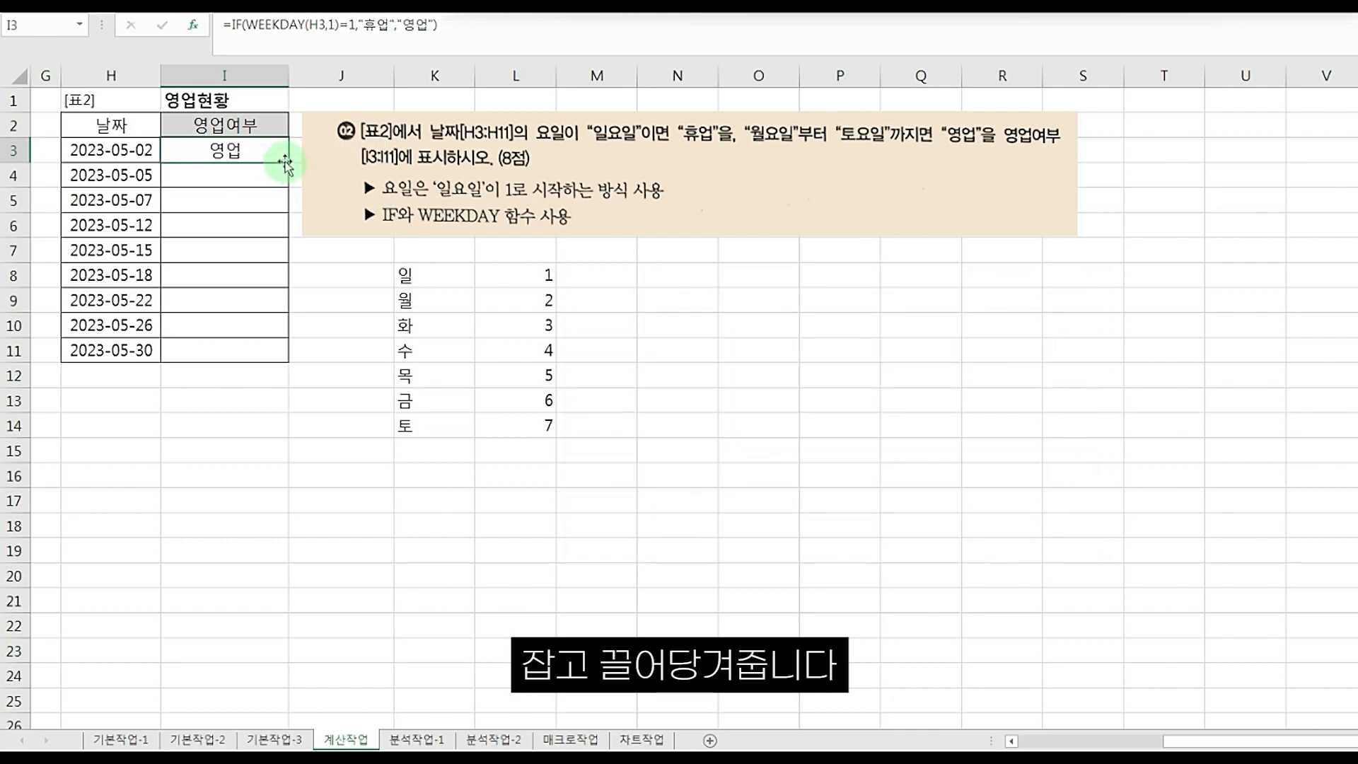
left_click_drag(288, 164, 285, 358)
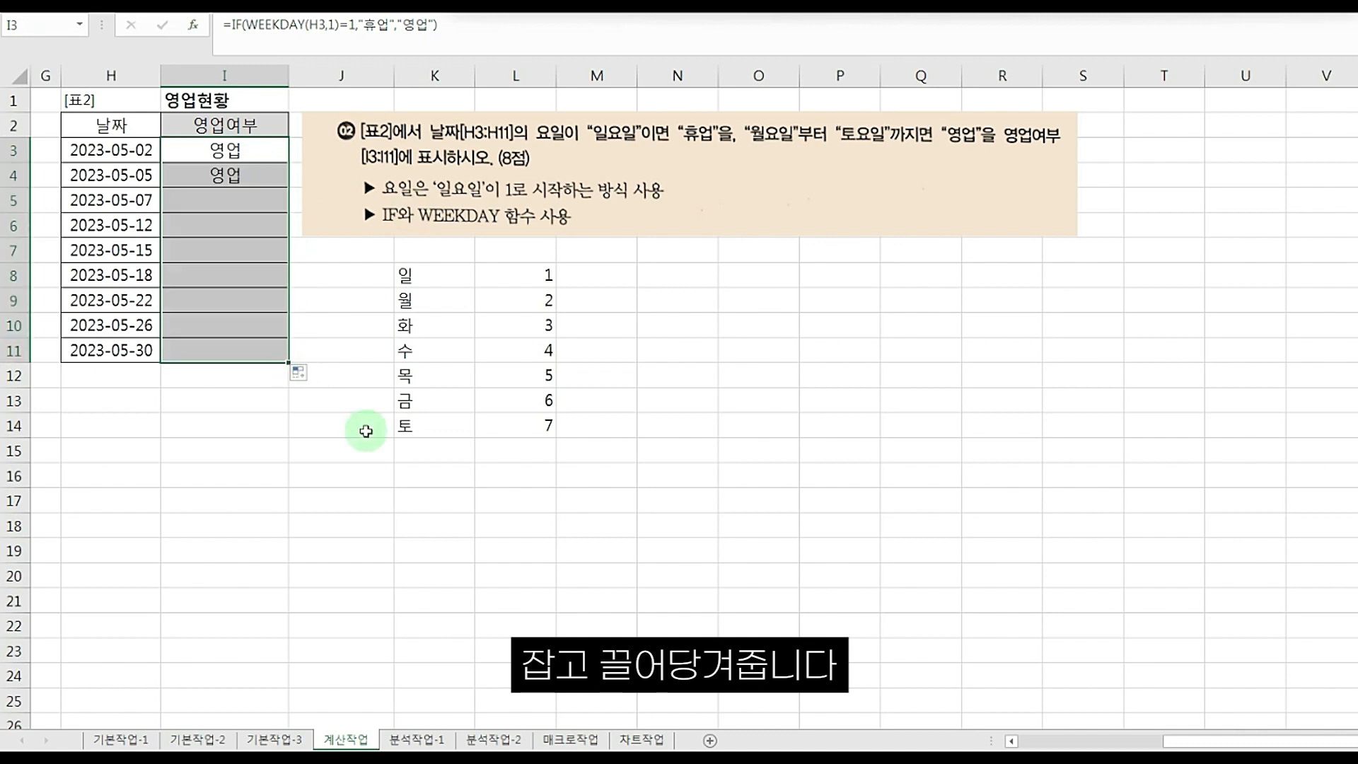
- Check the 영업 and 휴업 results against the dates in their rows
left_click(366, 431)
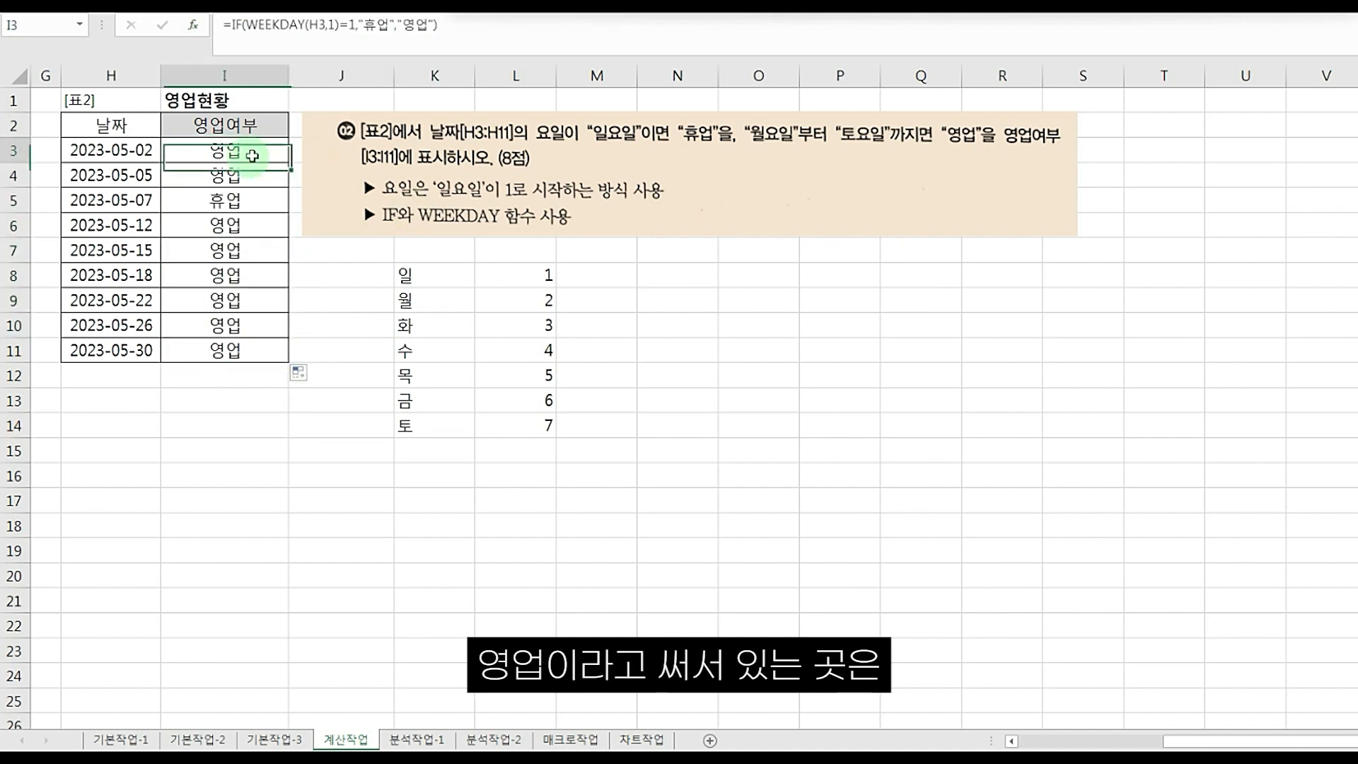
left_click_drag(252, 151, 146, 189)
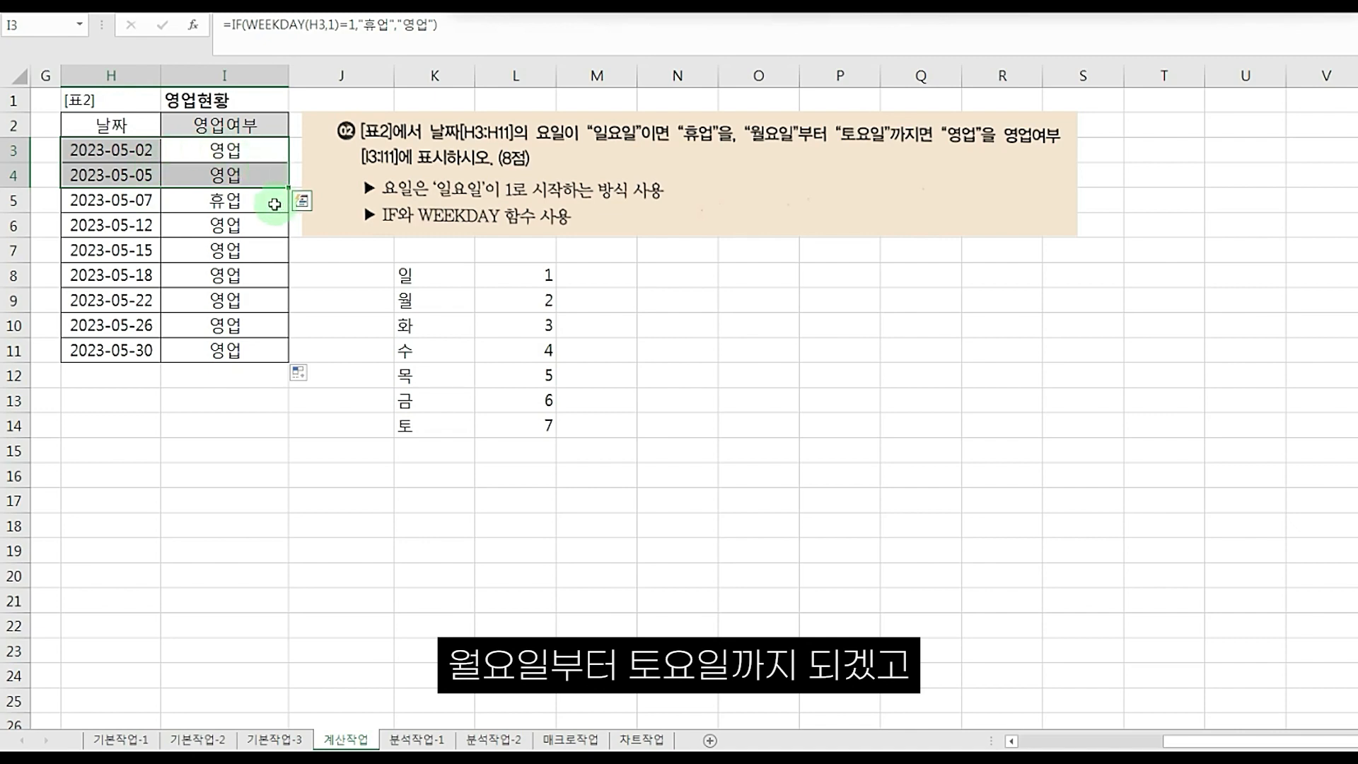
left_click_drag(265, 202, 124, 201)
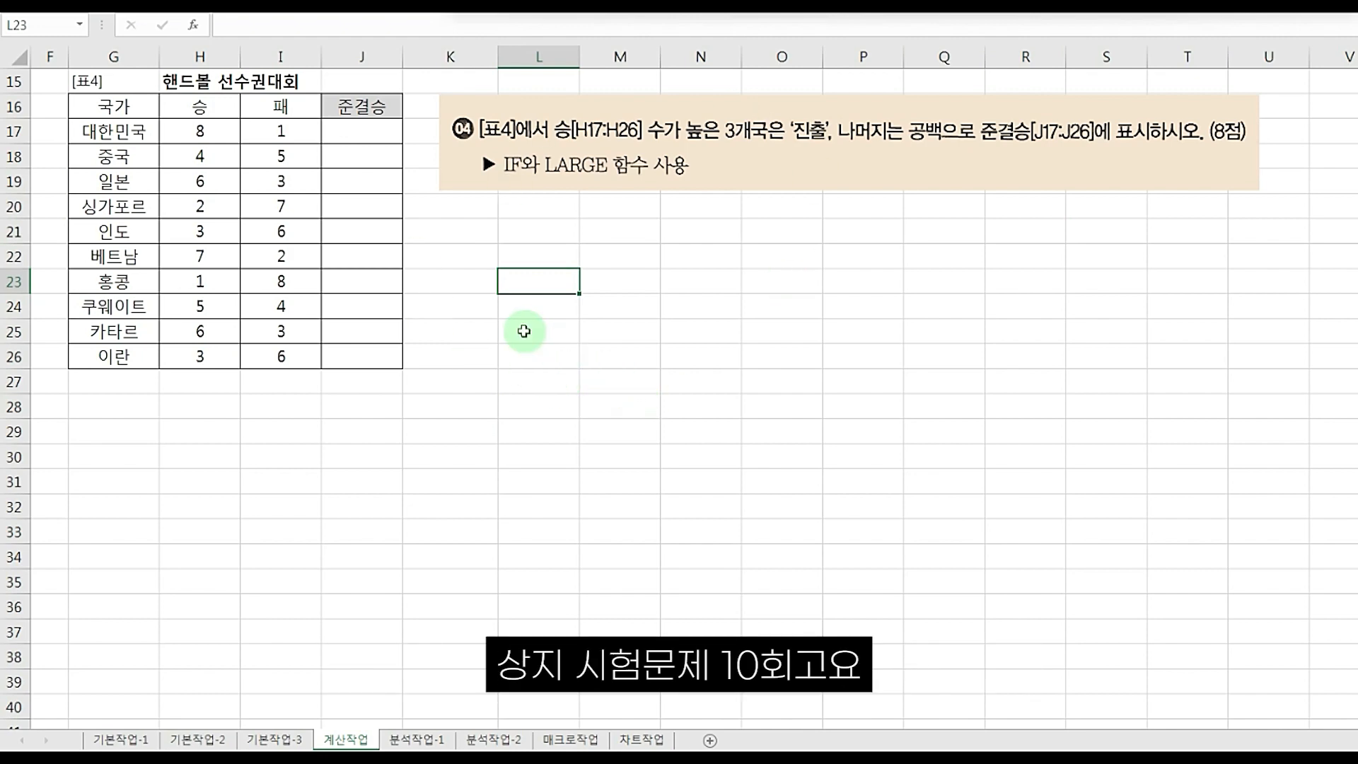
- Review exercise 04's conditions for marking 진출 or blank in the 준결승 column J17:J26
mouse_move(453, 106)
left_mouse_down()
mouse_move(479, 138)
mouse_move(453, 183)
left_mouse_up()
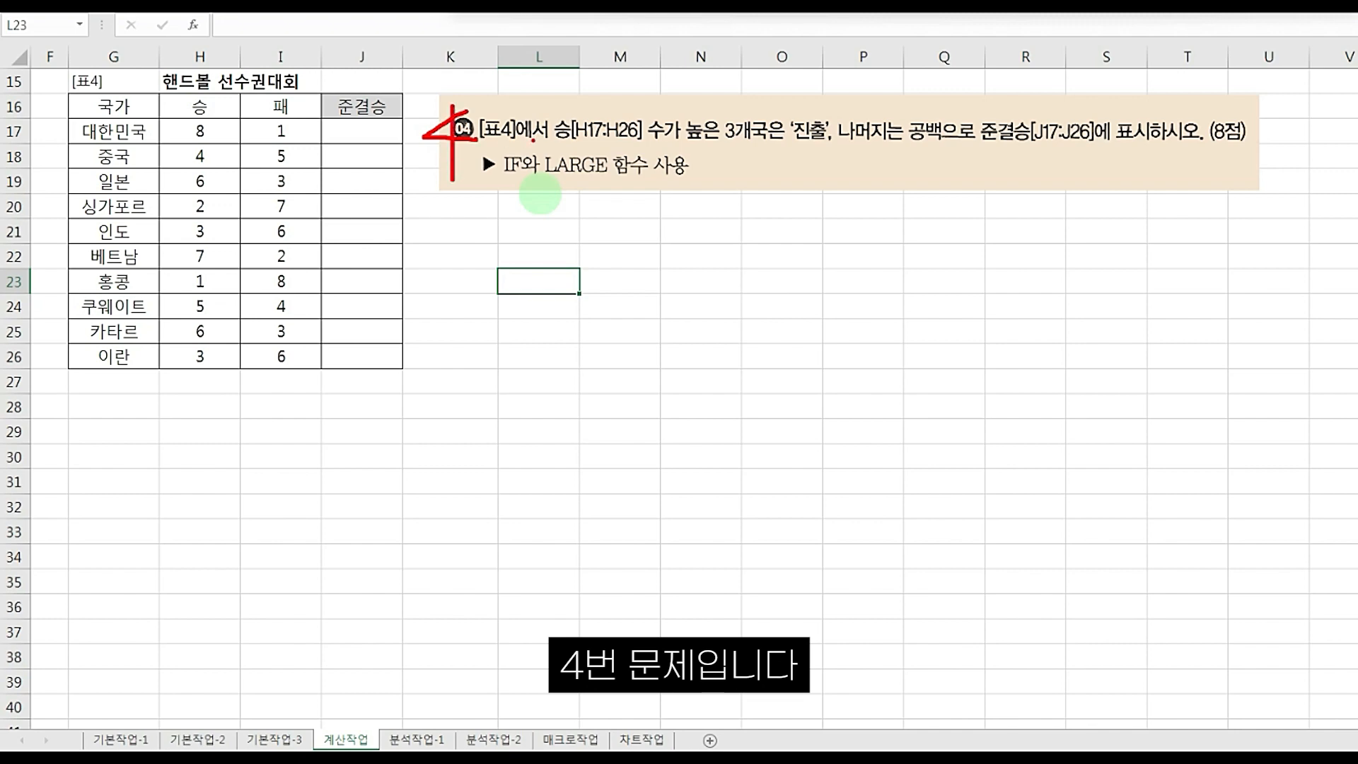
mouse_move(536, 140)
left_mouse_down()
mouse_move(762, 143)
mouse_move(762, 94)
left_mouse_up()
left_click_drag(753, 146, 1096, 144)
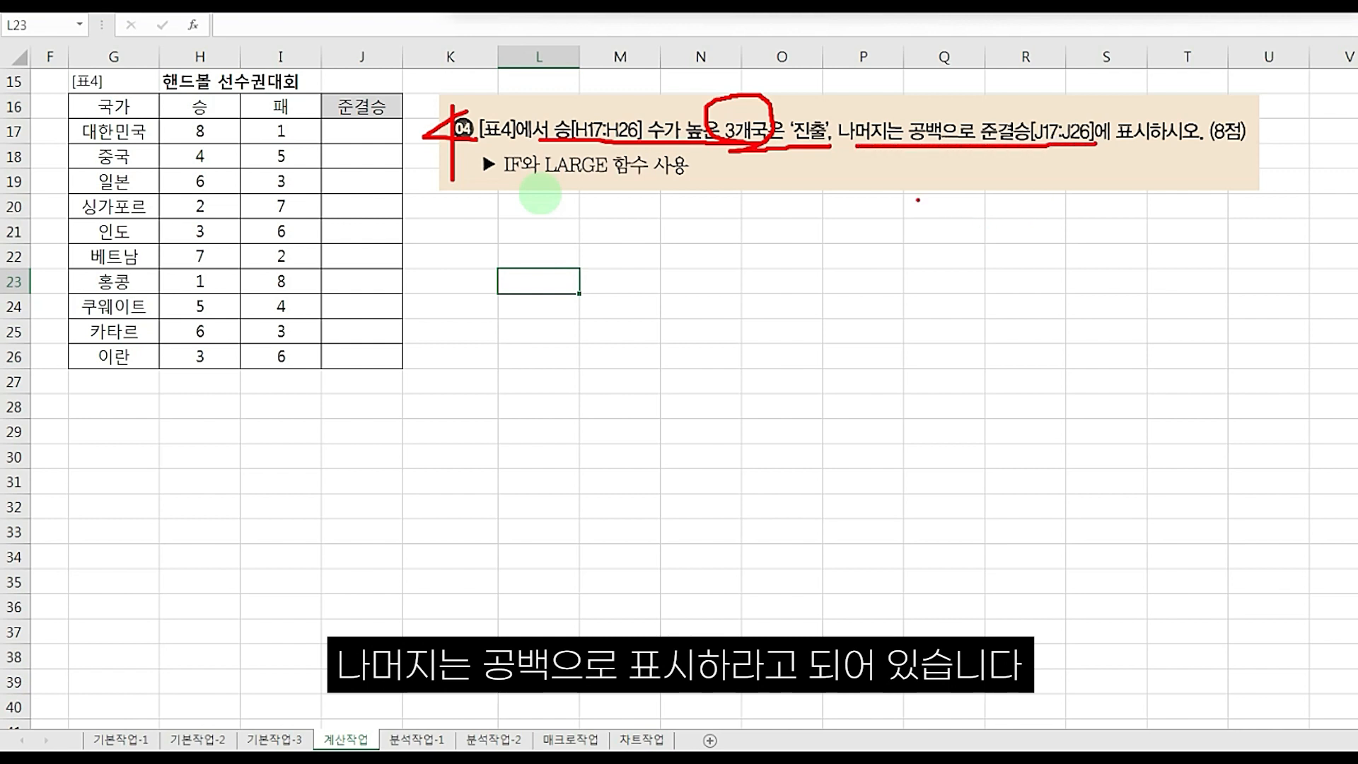
- Start an IF function in J17 and open its function arguments
left_click(340, 129)
type("=if()")
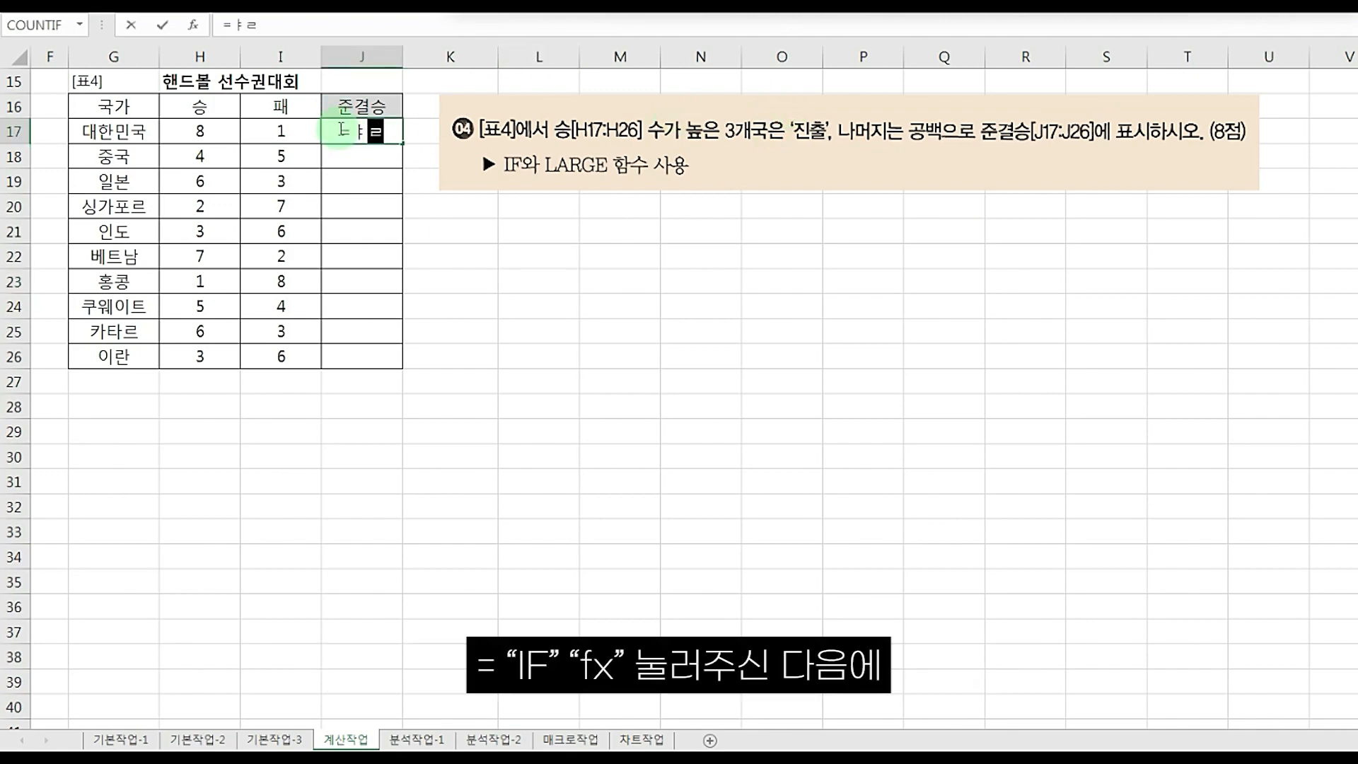
left_click(192, 25)
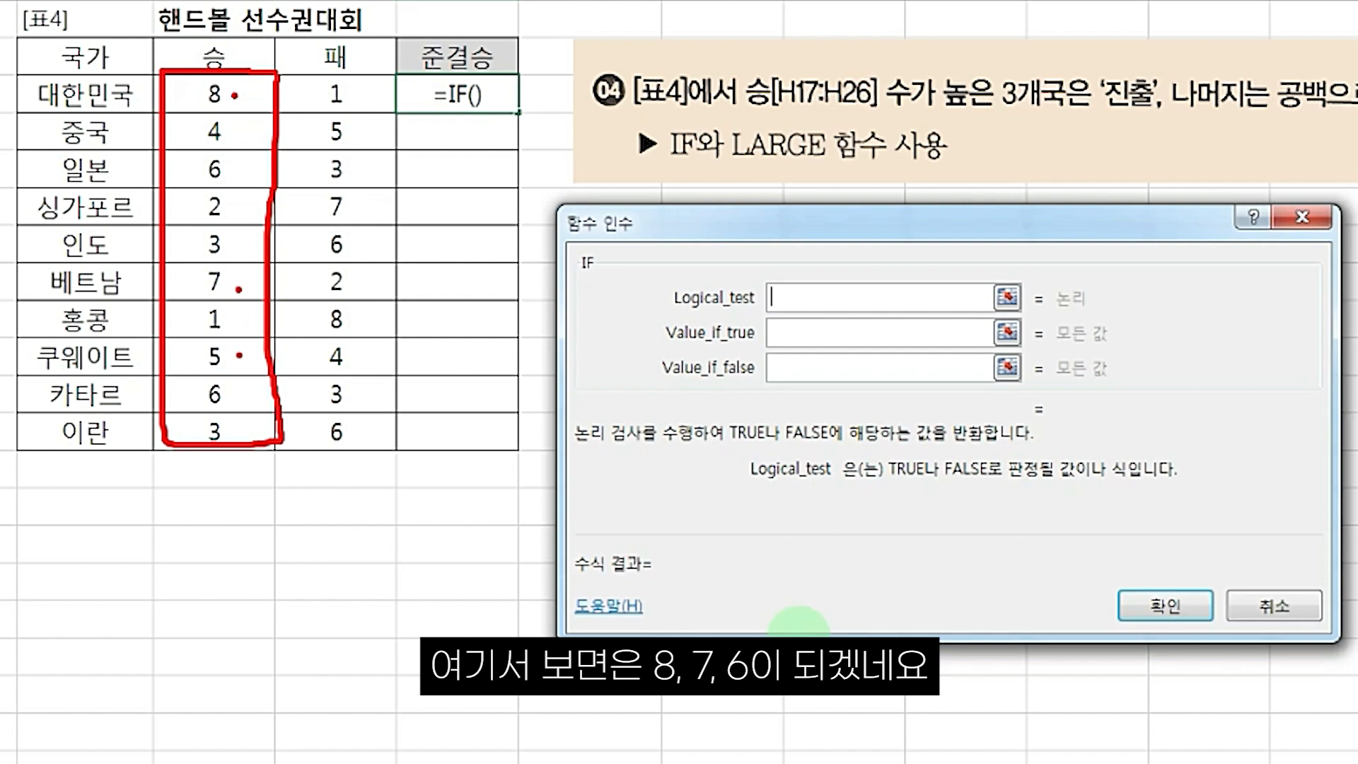
- Examine the 승 values to identify the third-highest score and the rows that should receive 진출
mouse_move(259, 375)
left_mouse_down()
mouse_move(150, 382)
mouse_move(255, 409)
mouse_move(268, 362)
left_mouse_up()
mouse_move(254, 150)
left_mouse_down()
mouse_move(170, 152)
mouse_move(283, 196)
mouse_move(256, 155)
mouse_move(210, 156)
left_mouse_up()
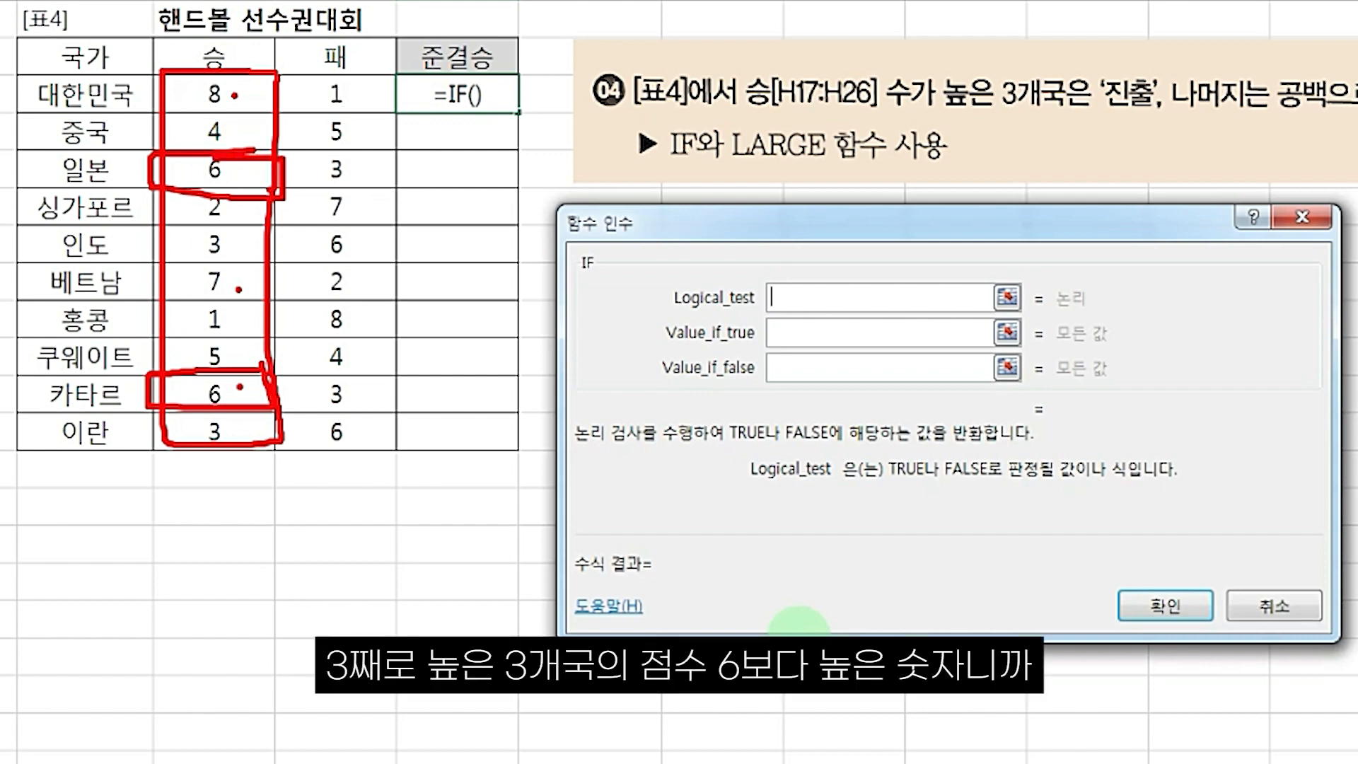
mouse_move(346, 515)
left_mouse_down()
mouse_move(293, 588)
mouse_move(292, 574)
left_mouse_up()
mouse_move(378, 594)
left_mouse_down()
mouse_move(426, 491)
mouse_move(414, 469)
mouse_move(472, 483)
left_mouse_up()
mouse_move(253, 397)
left_mouse_down()
mouse_move(163, 401)
mouse_move(237, 388)
left_mouse_up()
mouse_move(272, 186)
left_mouse_down()
mouse_move(246, 147)
mouse_move(244, 196)
left_mouse_up()
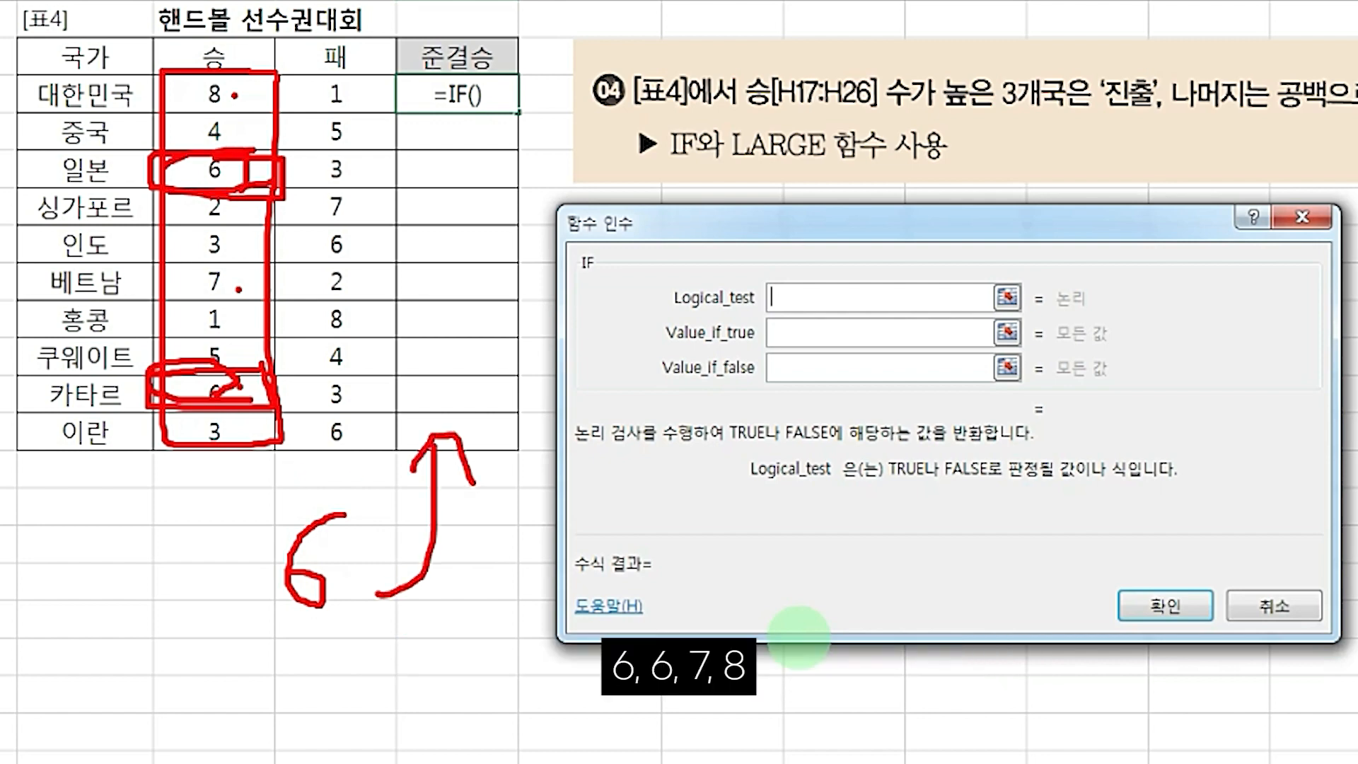
mouse_move(272, 292)
left_mouse_down()
mouse_move(181, 292)
mouse_move(260, 292)
left_mouse_up()
left_click_drag(244, 92, 259, 102)
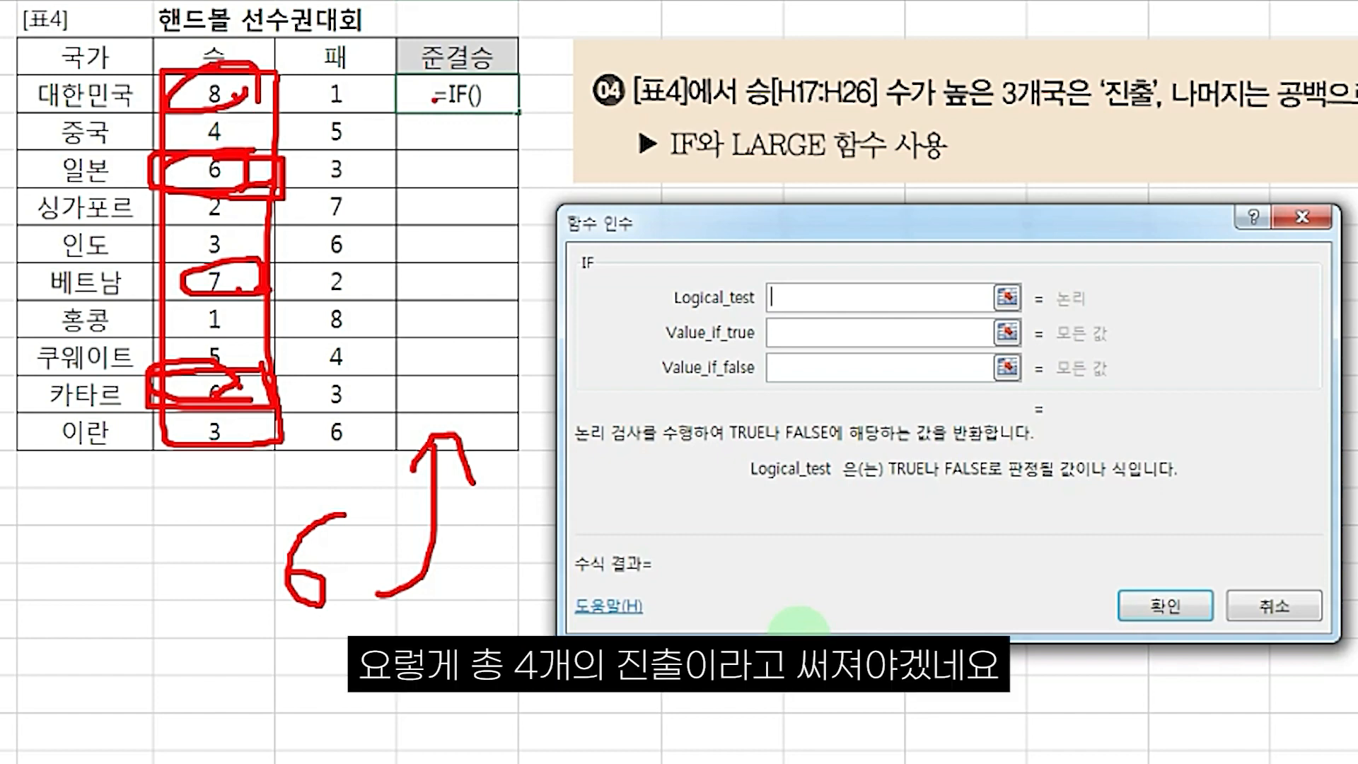
left_click_drag(436, 91, 497, 57)
left_click_drag(409, 155, 473, 141)
mouse_move(417, 283)
left_mouse_down()
mouse_move(424, 301)
mouse_move(476, 268)
left_mouse_up()
left_click_drag(420, 386, 493, 365)
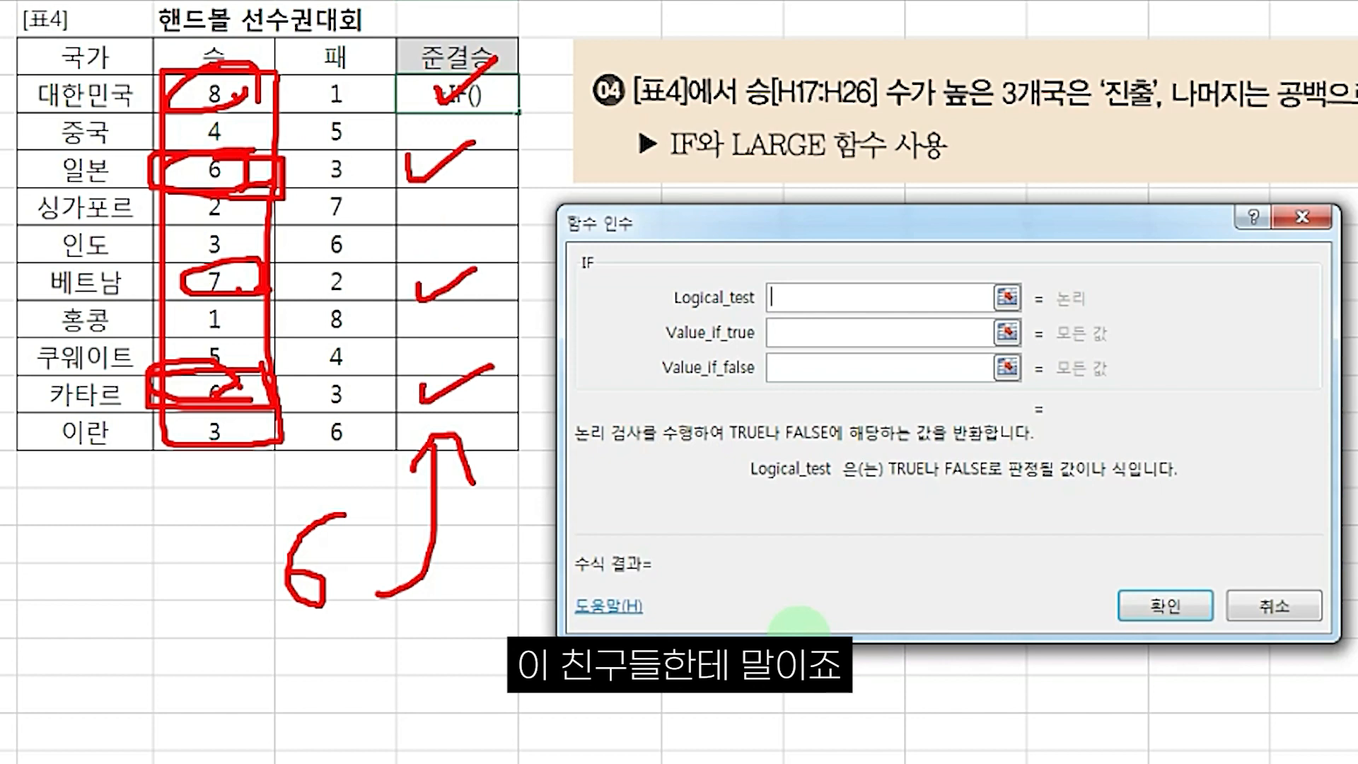
- Nest a LARGE function in the IF's logical test, with H17:H26 as the array and 3 as K
key("Escape")
type("la")
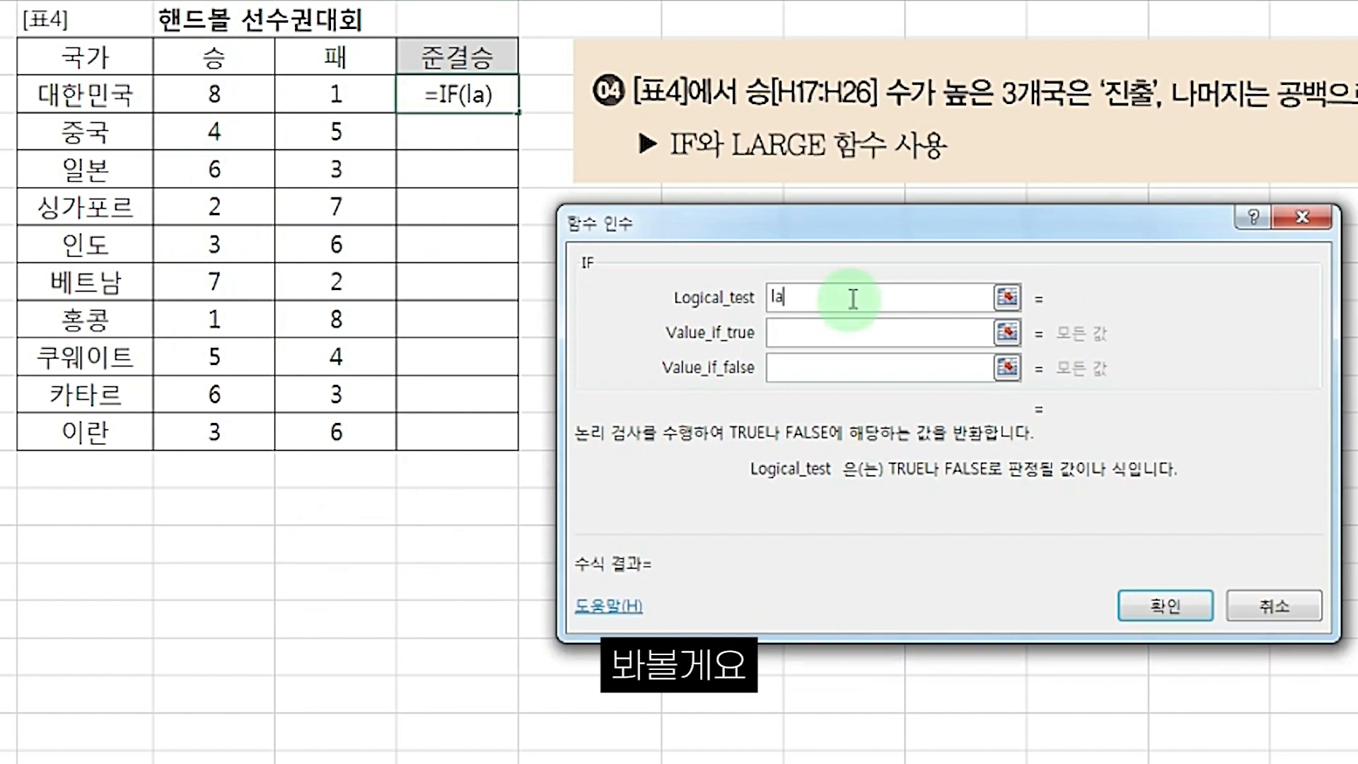
type("rge()")
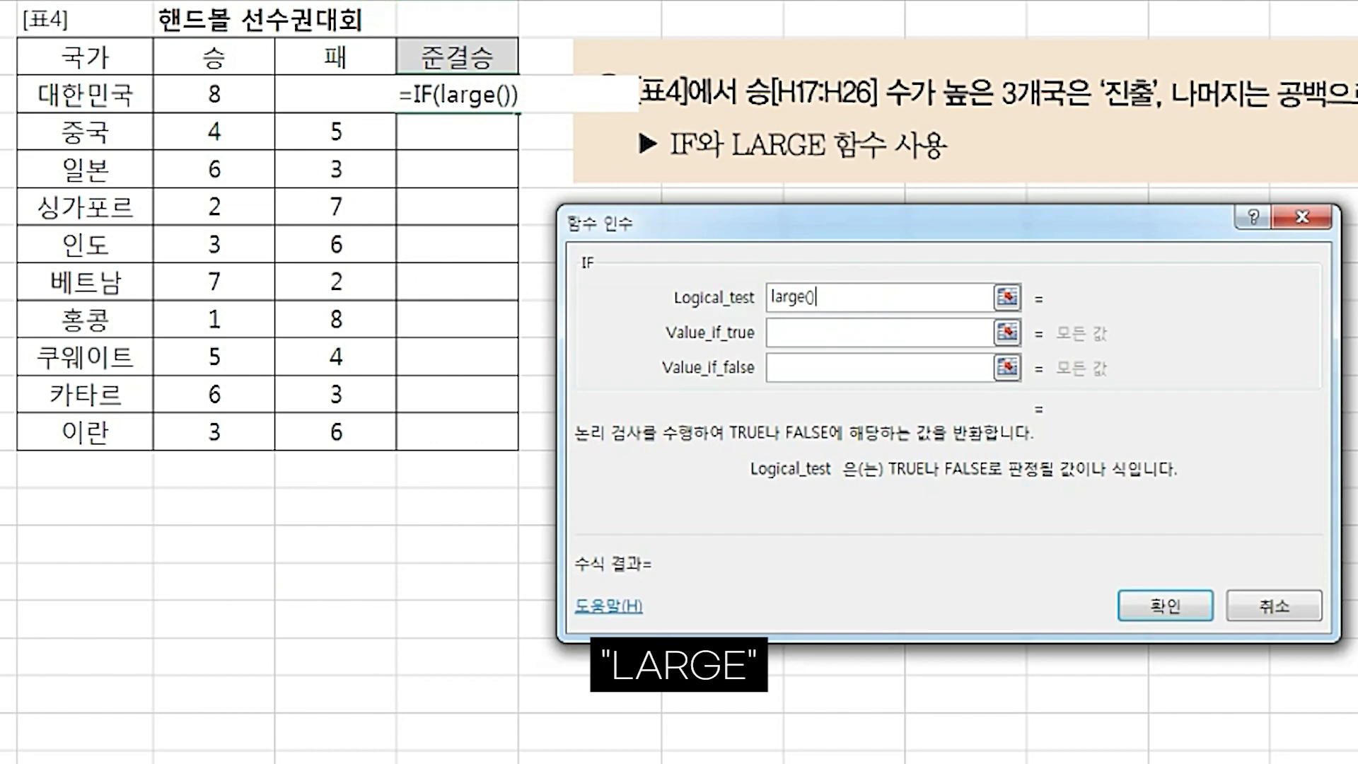
left_click(552, 2)
left_click(829, 294)
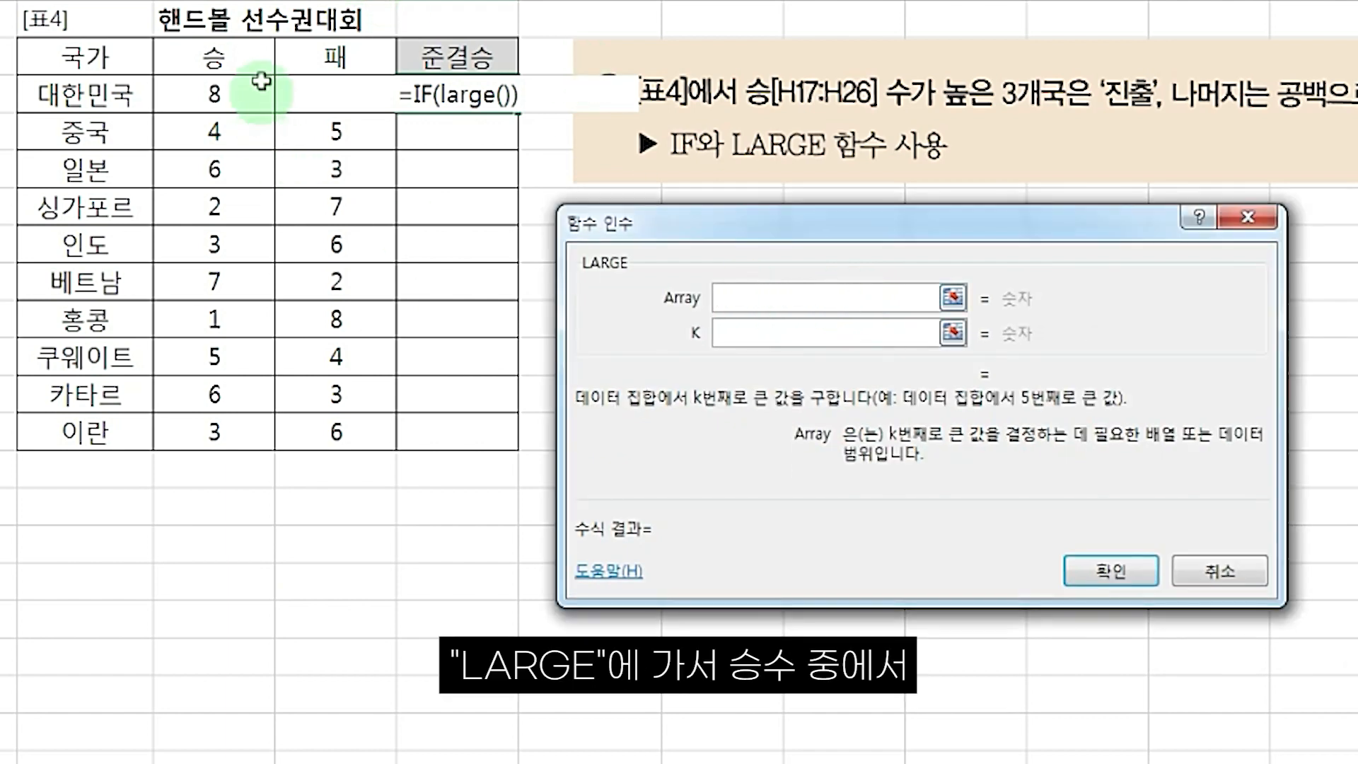
left_click_drag(252, 95, 257, 420)
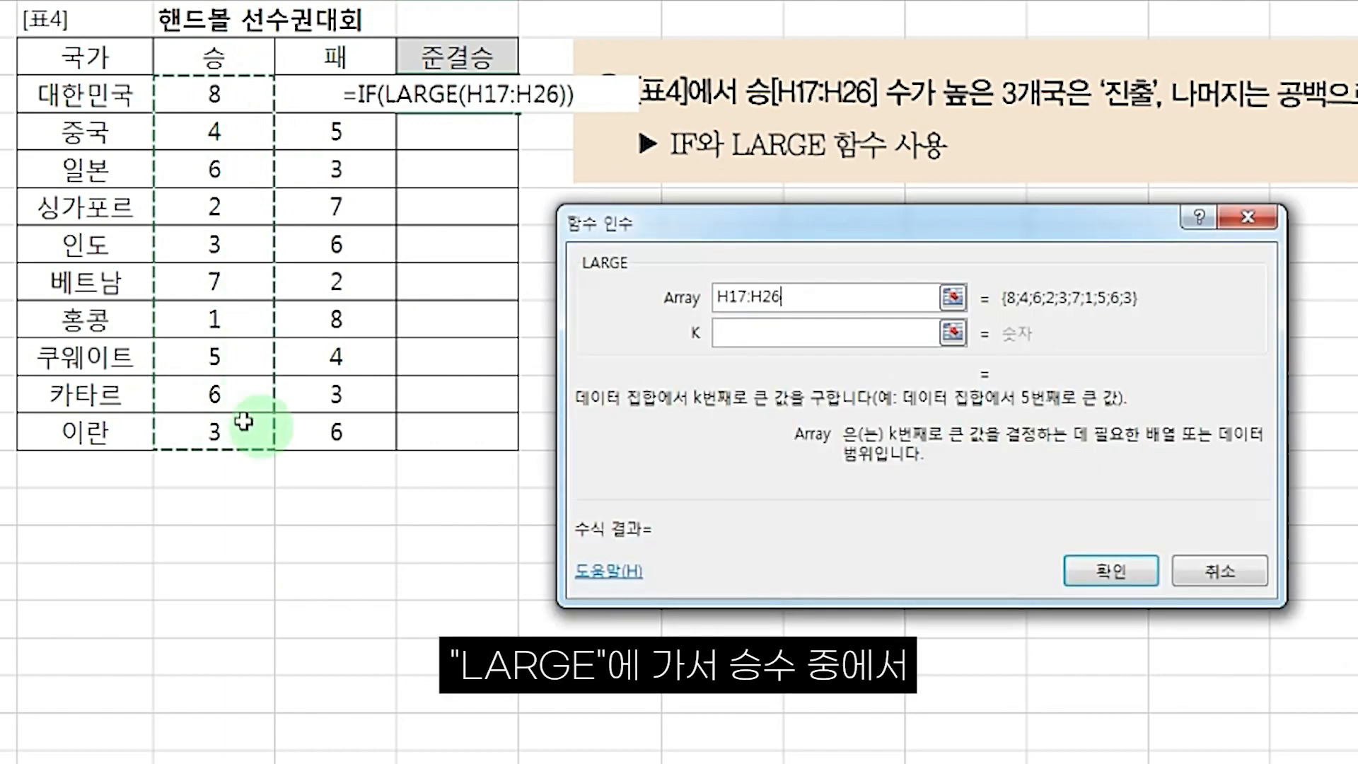
left_click(730, 339)
type("3")
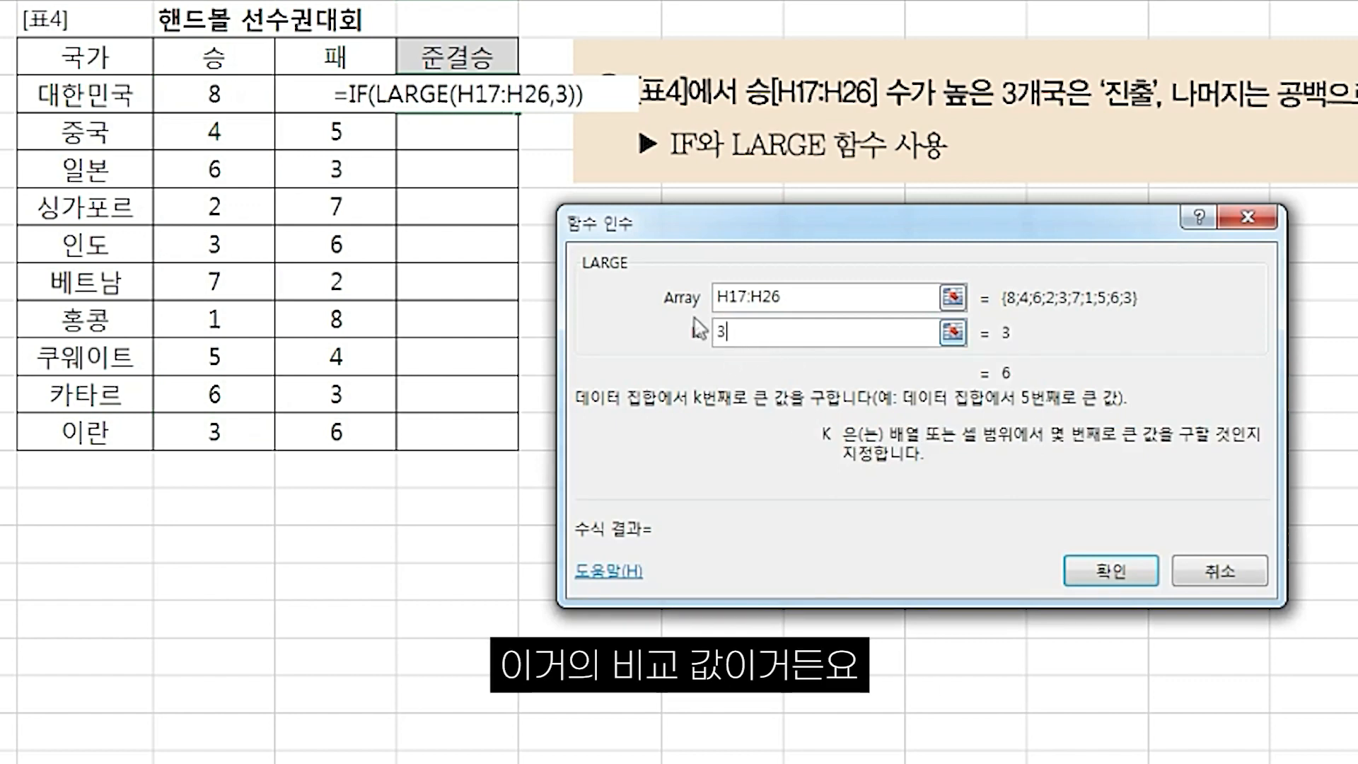
- Make the LARGE function's array an absolute reference, $H$17:$H$26
left_click(805, 297)
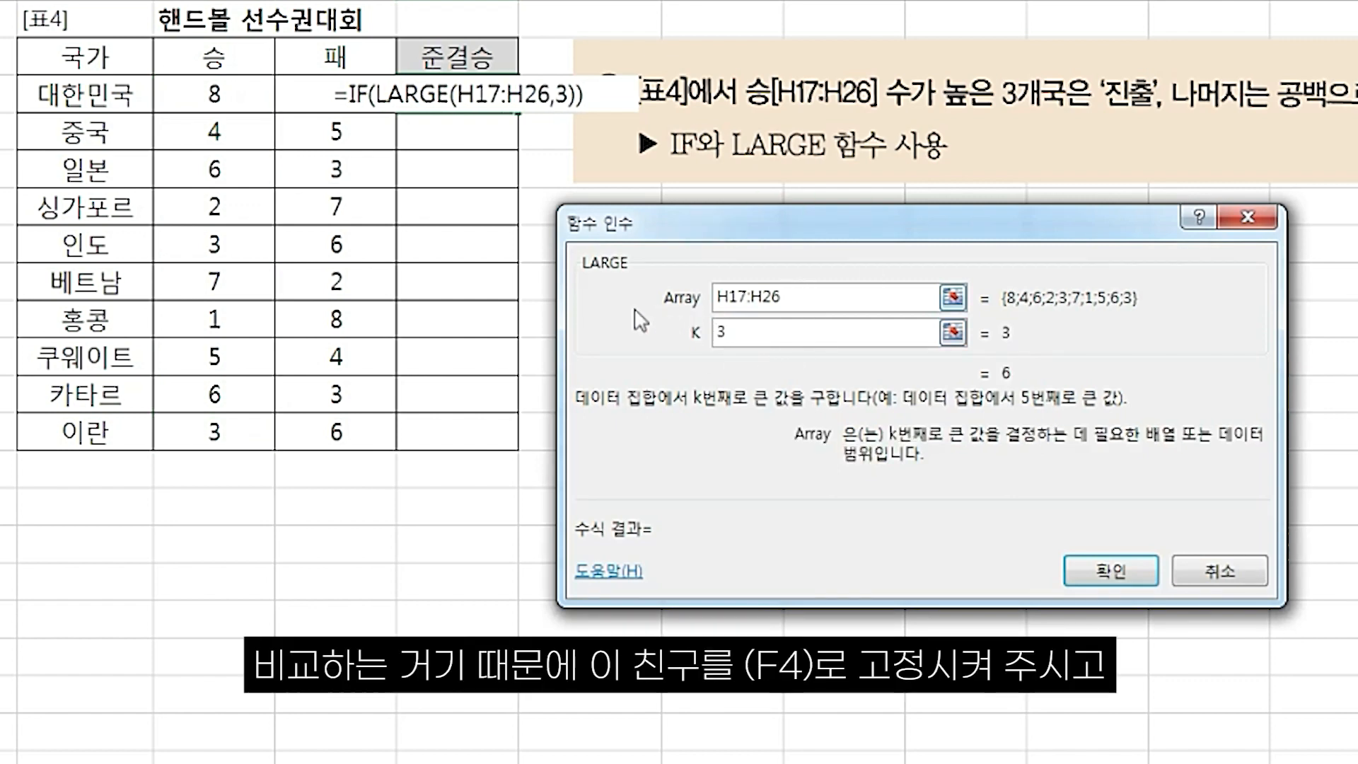
left_click_drag(807, 297, 668, 296)
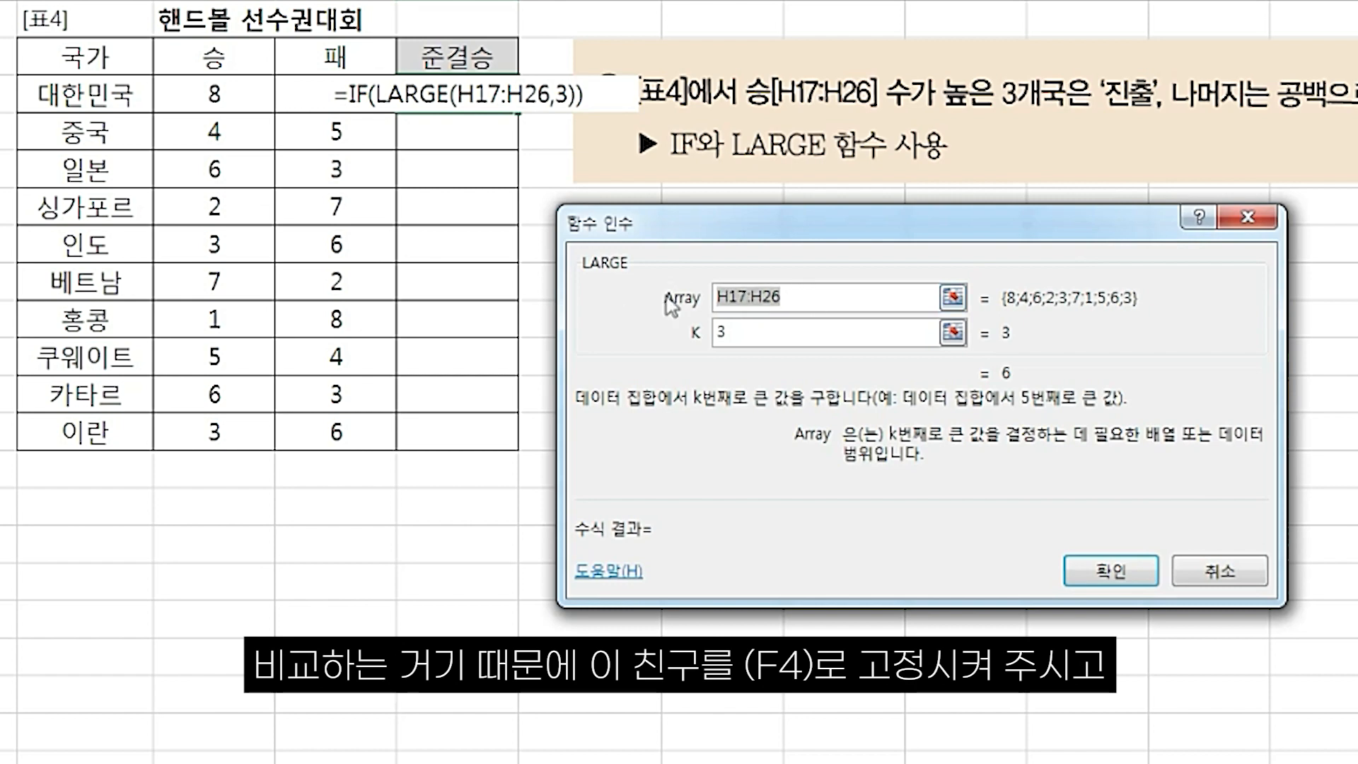
key("F4")
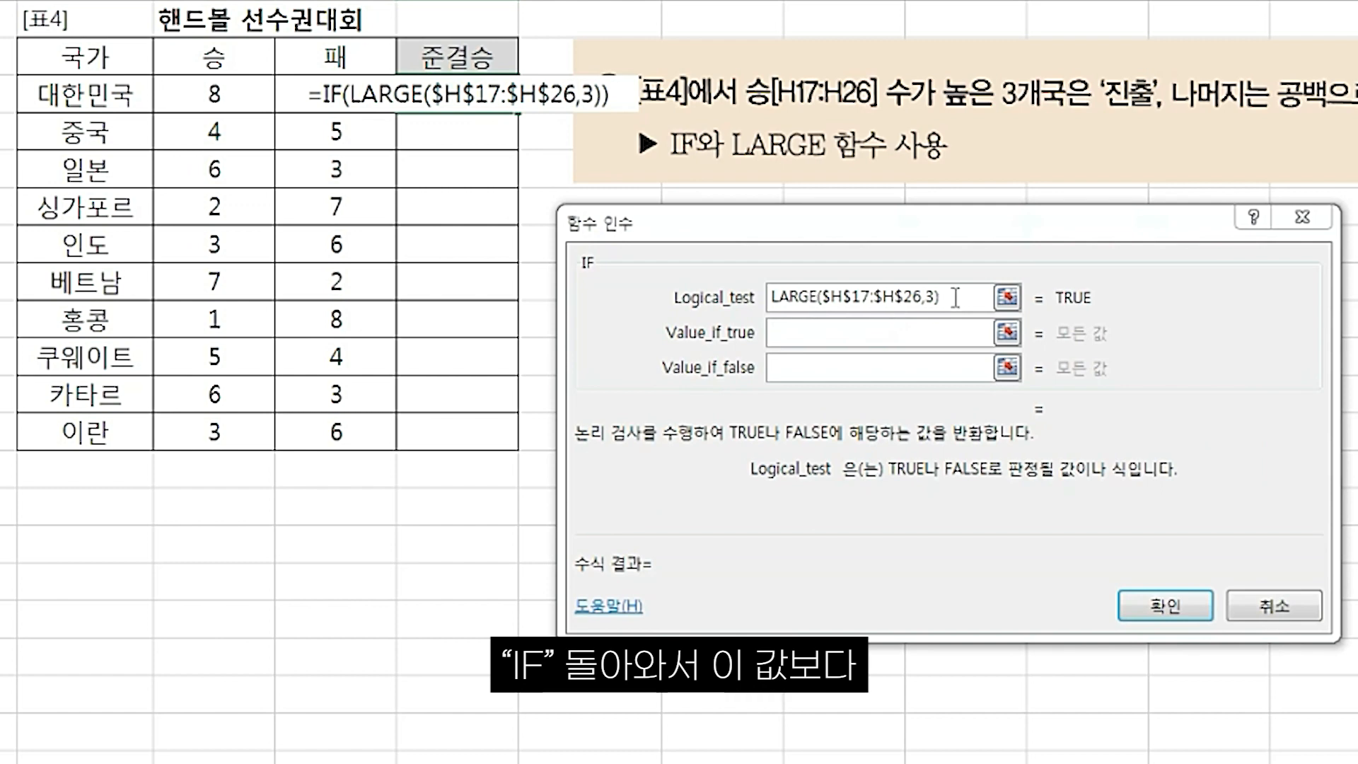
- Return to the IF arguments and complete the logical test as H17>=LARGE($H$17:$H$26,3)
left_click(777, 295)
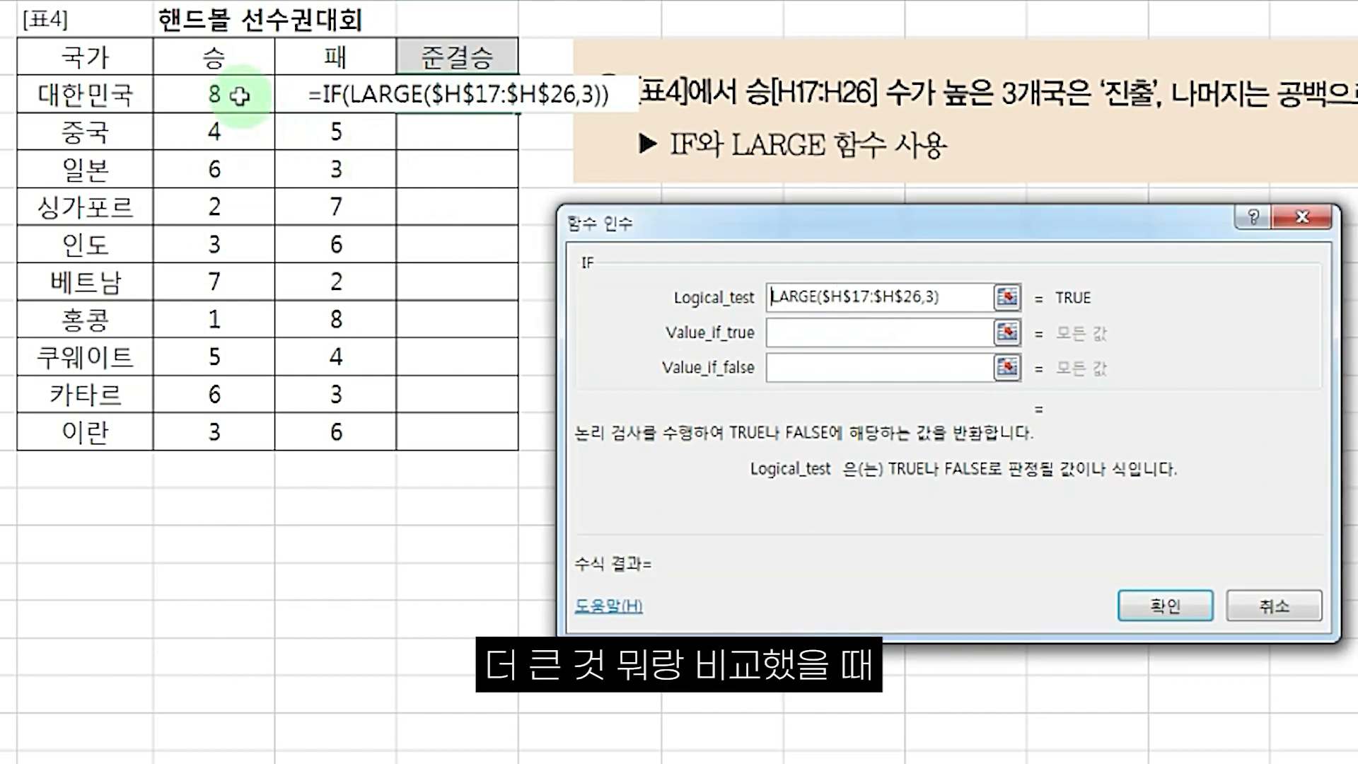
type(">=")
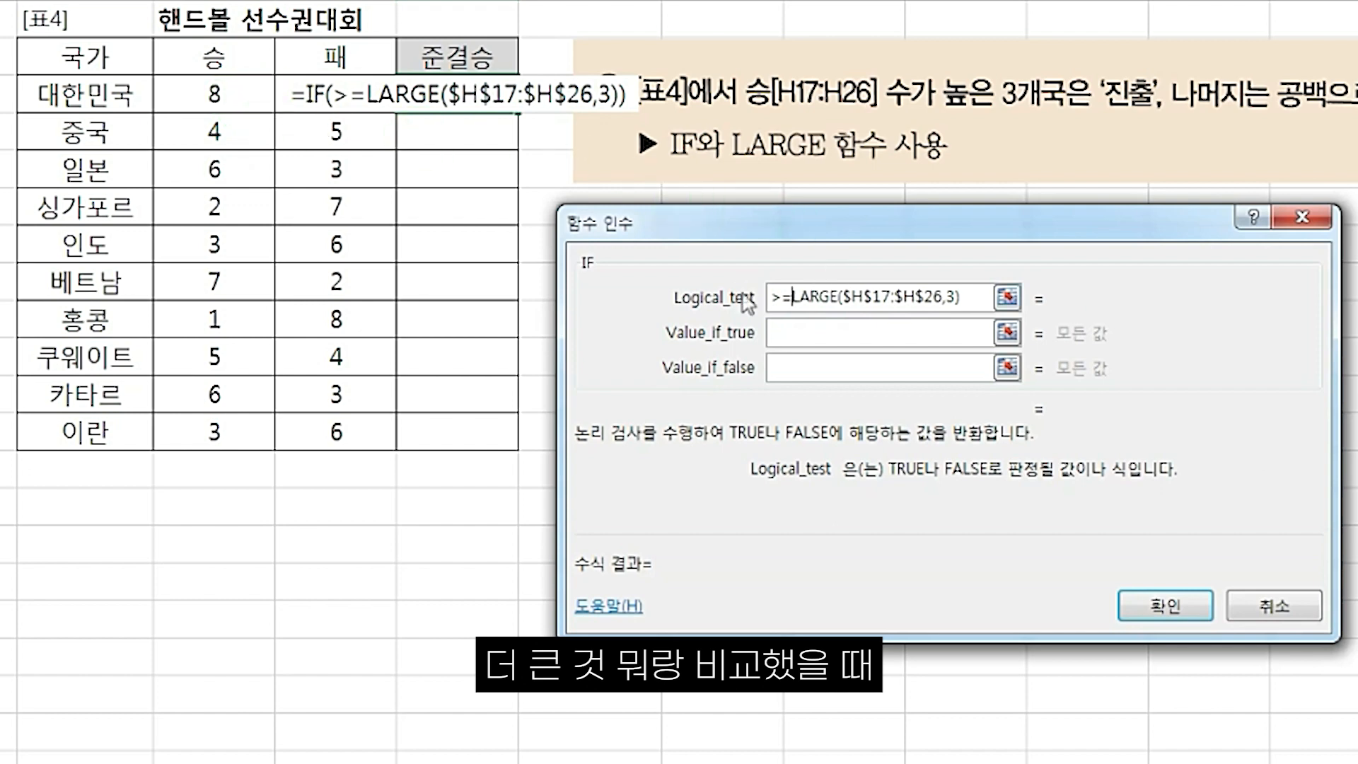
left_click(772, 297)
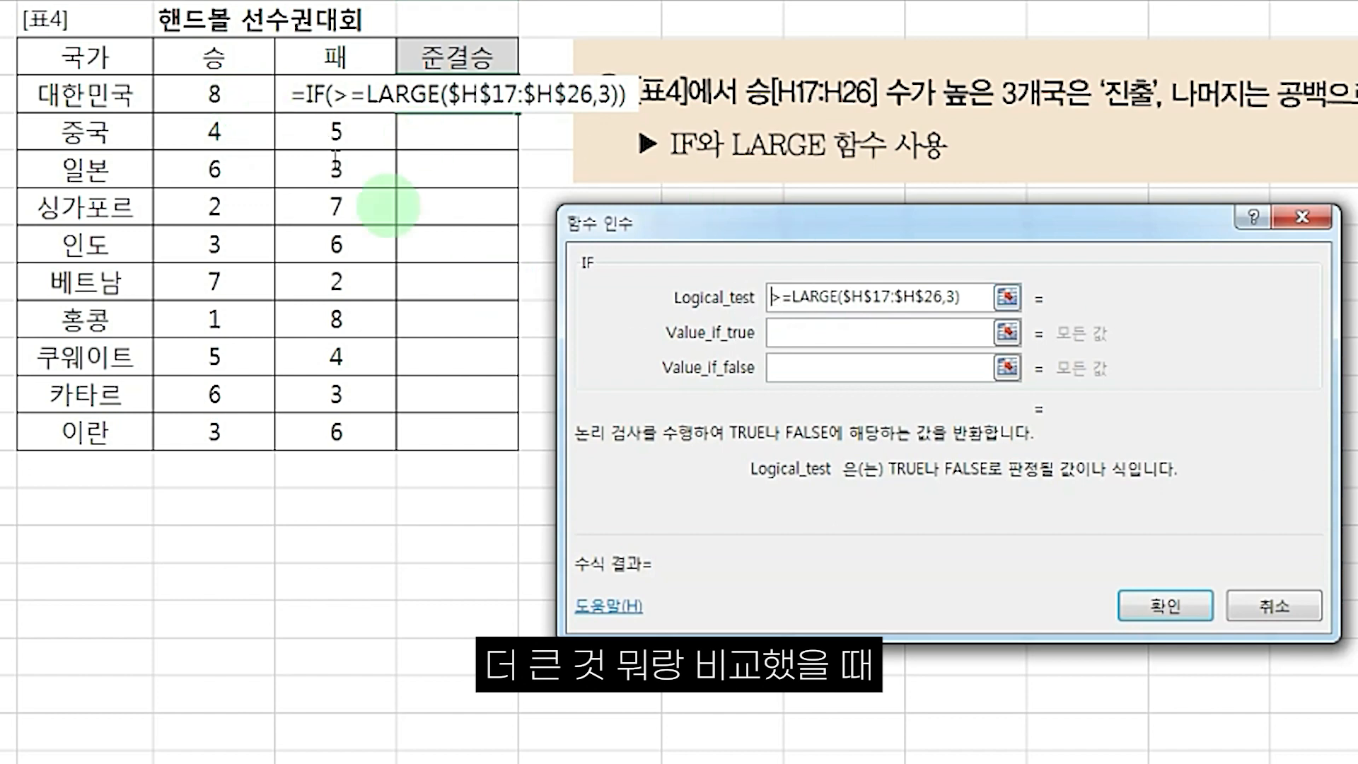
left_click(249, 96)
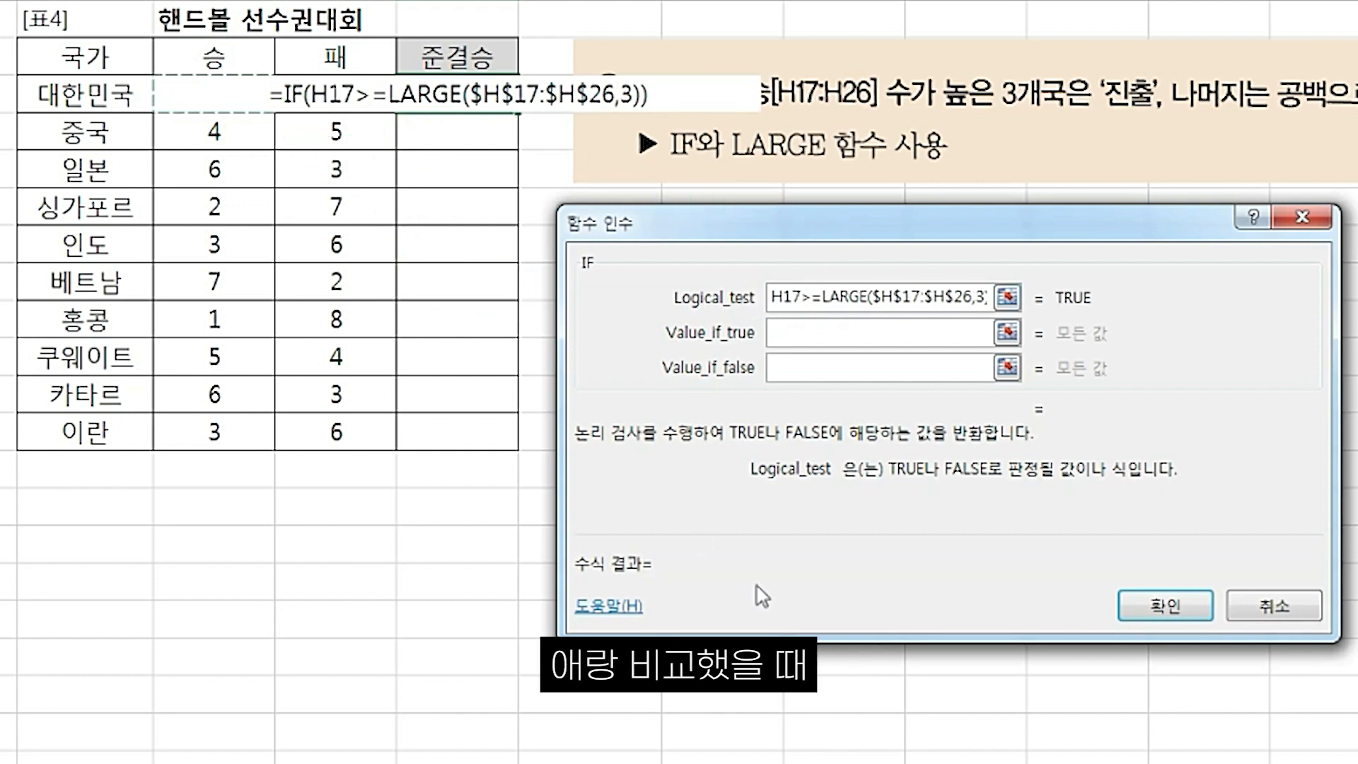
- Set the IF function's true value to "진출" and its false value to an empty string "", and confirm the formula
left_click(904, 333)
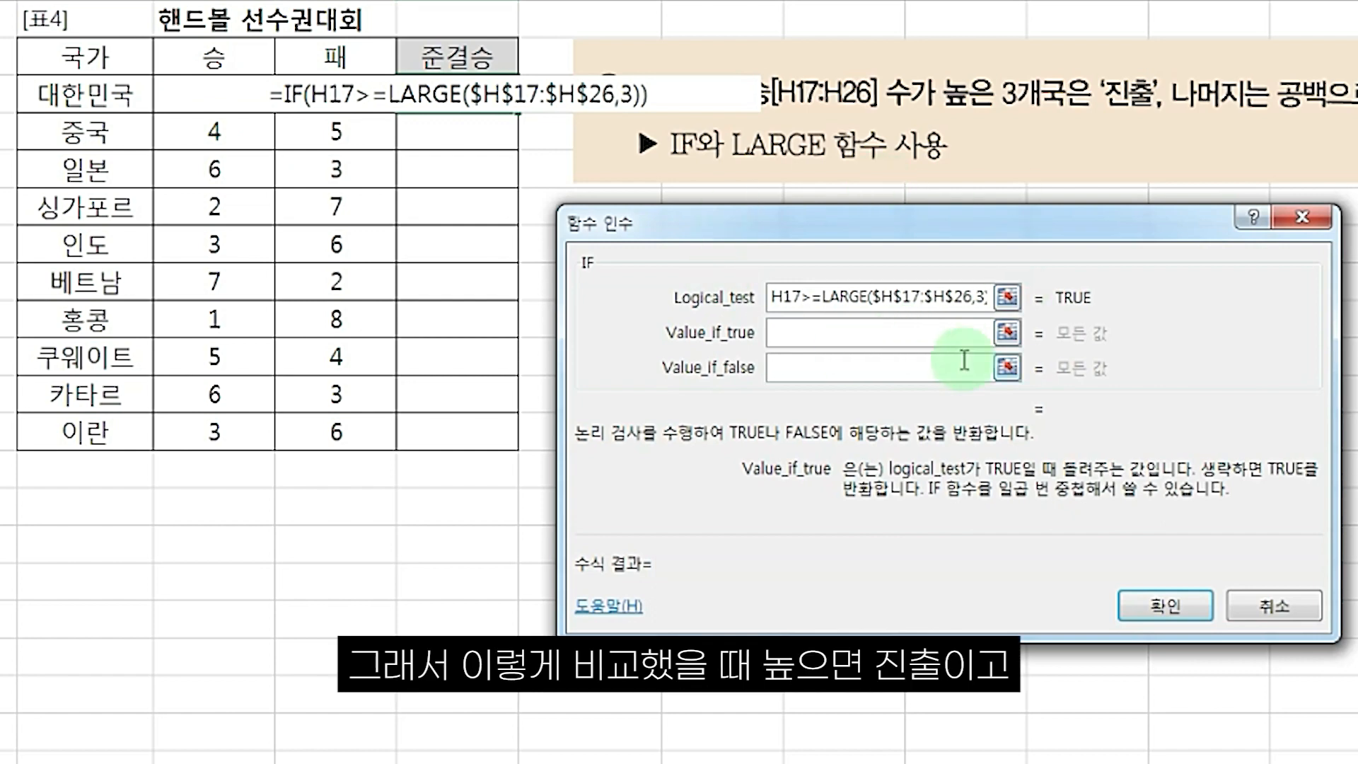
type("진출")
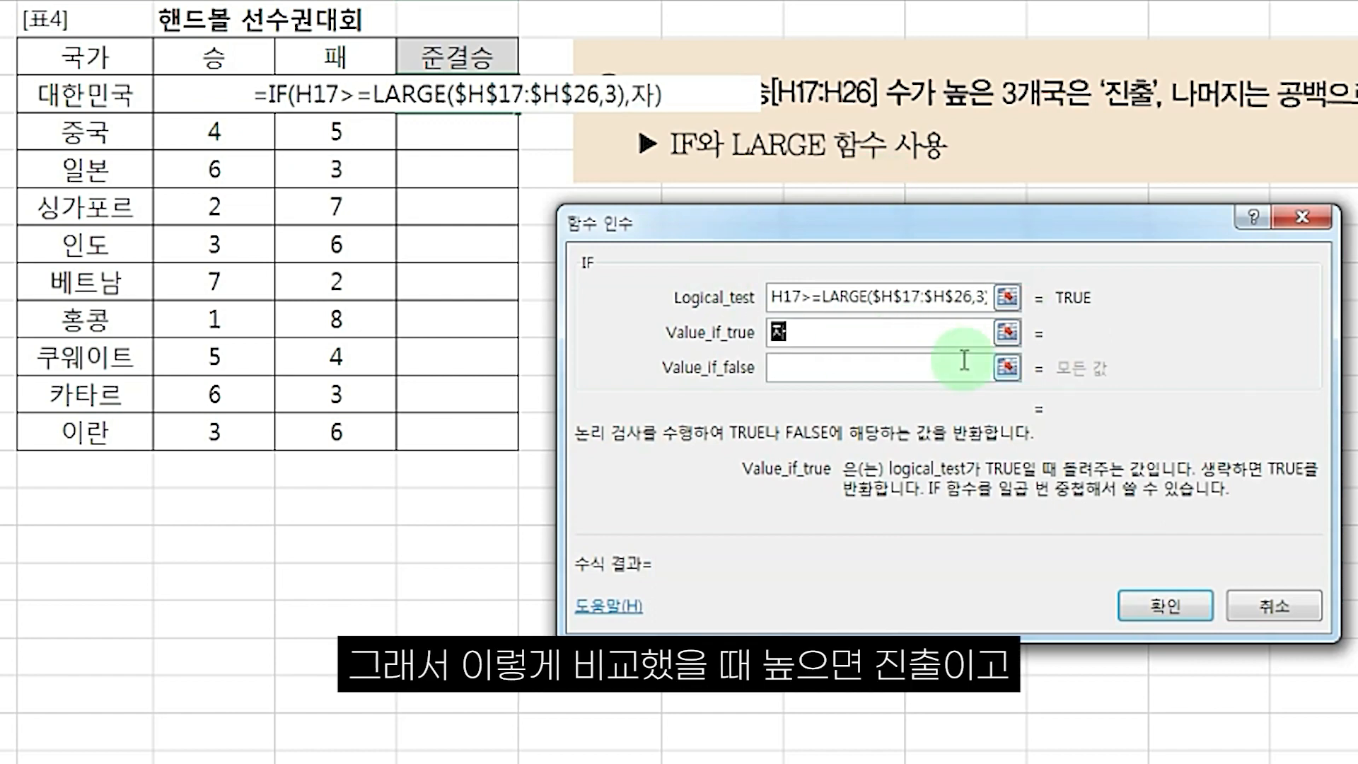
key("BackSpace")
key("BackSpace")
key("BackSpace")
key("BackSpace")
type("진출")
left_click(964, 364)
type("\"\"")
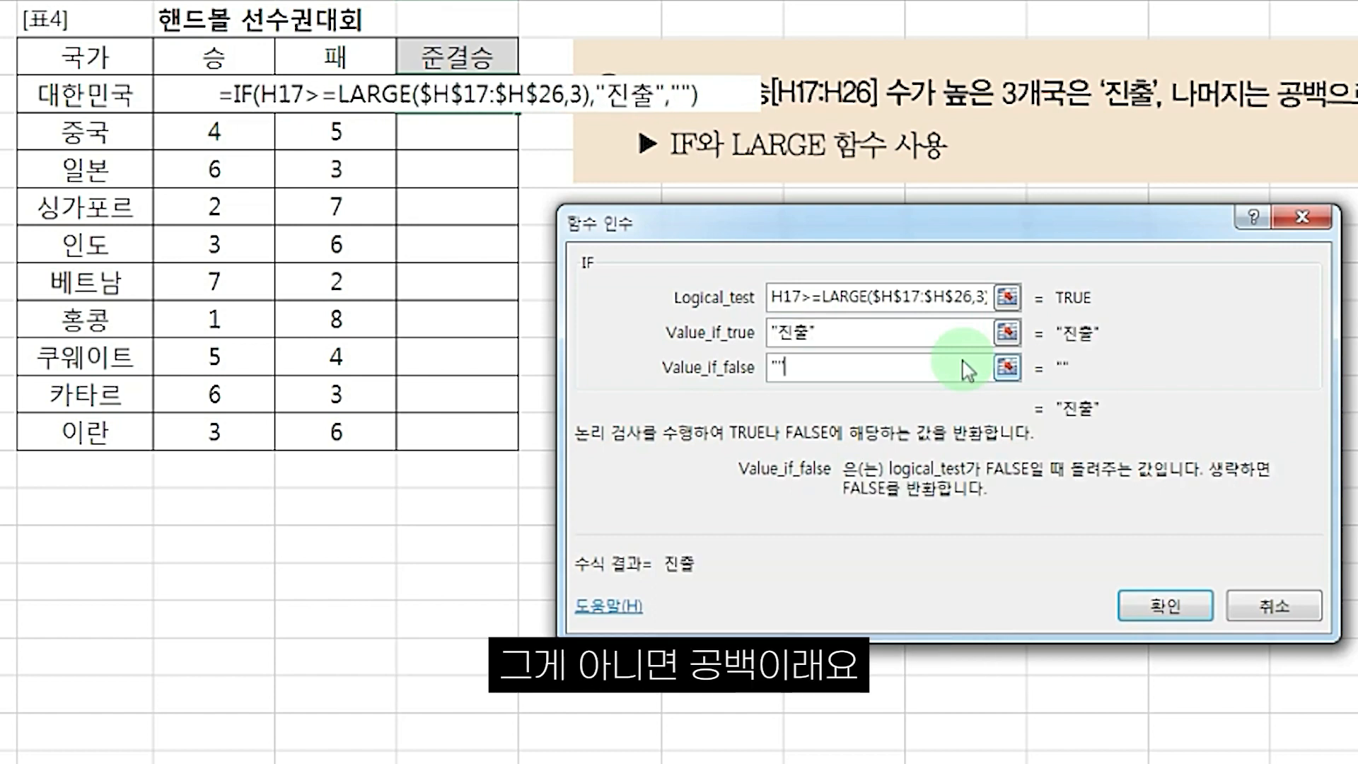
key("Return")
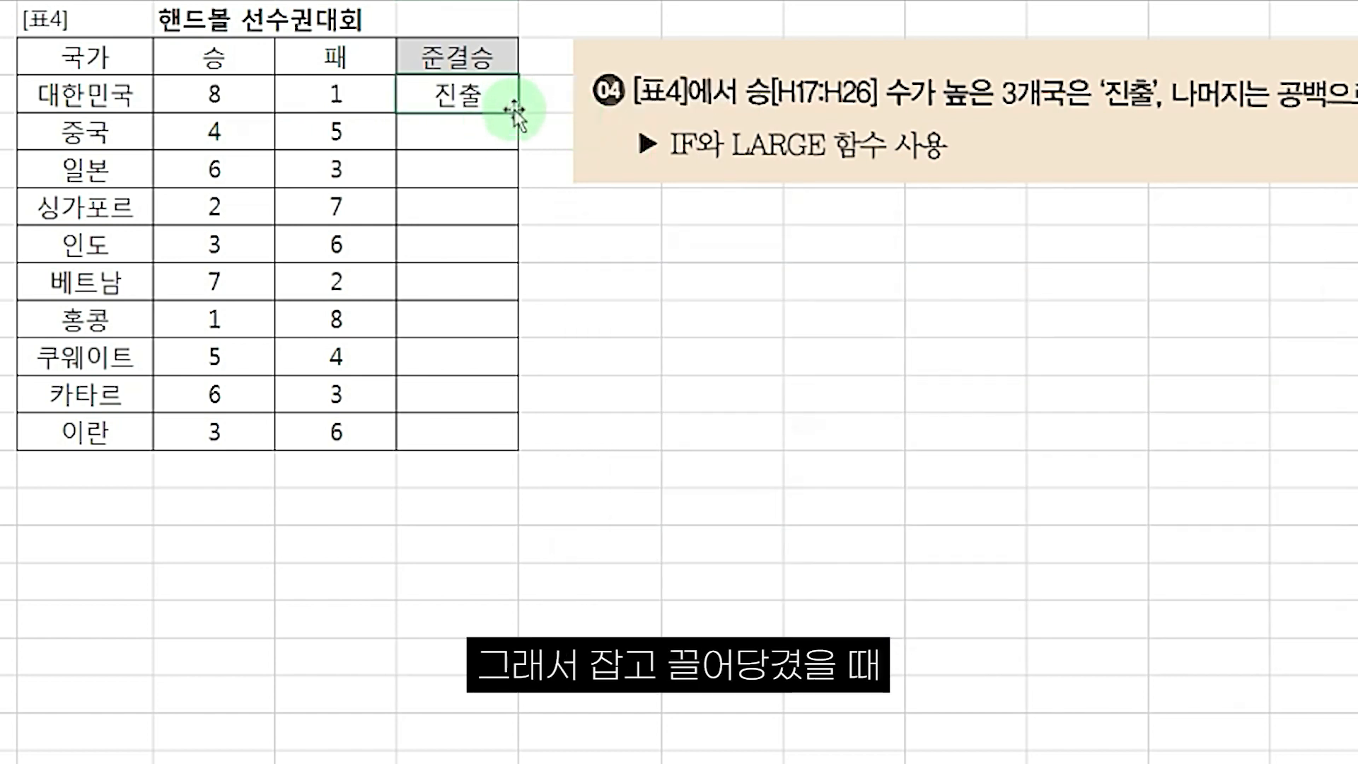
- Fill the J17 formula down the 준결승 column through J26
left_click_drag(518, 113, 522, 448)
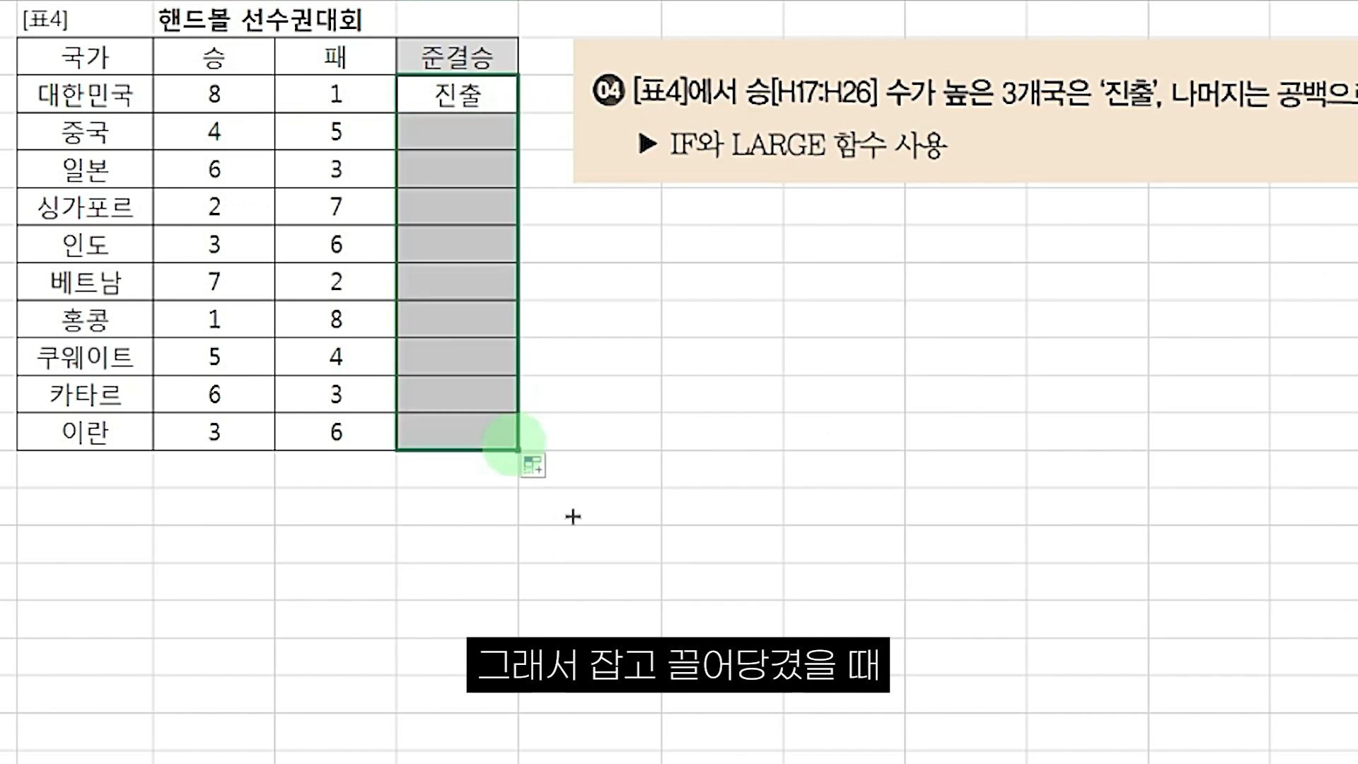
left_click(637, 568)
- Check the 준결승 results against the 승 values in the 일본, 베트남, 카타르 and 대한민국 rows
left_click_drag(200, 171, 452, 170)
left_click_drag(211, 292, 476, 289)
left_click_drag(230, 397, 456, 396)
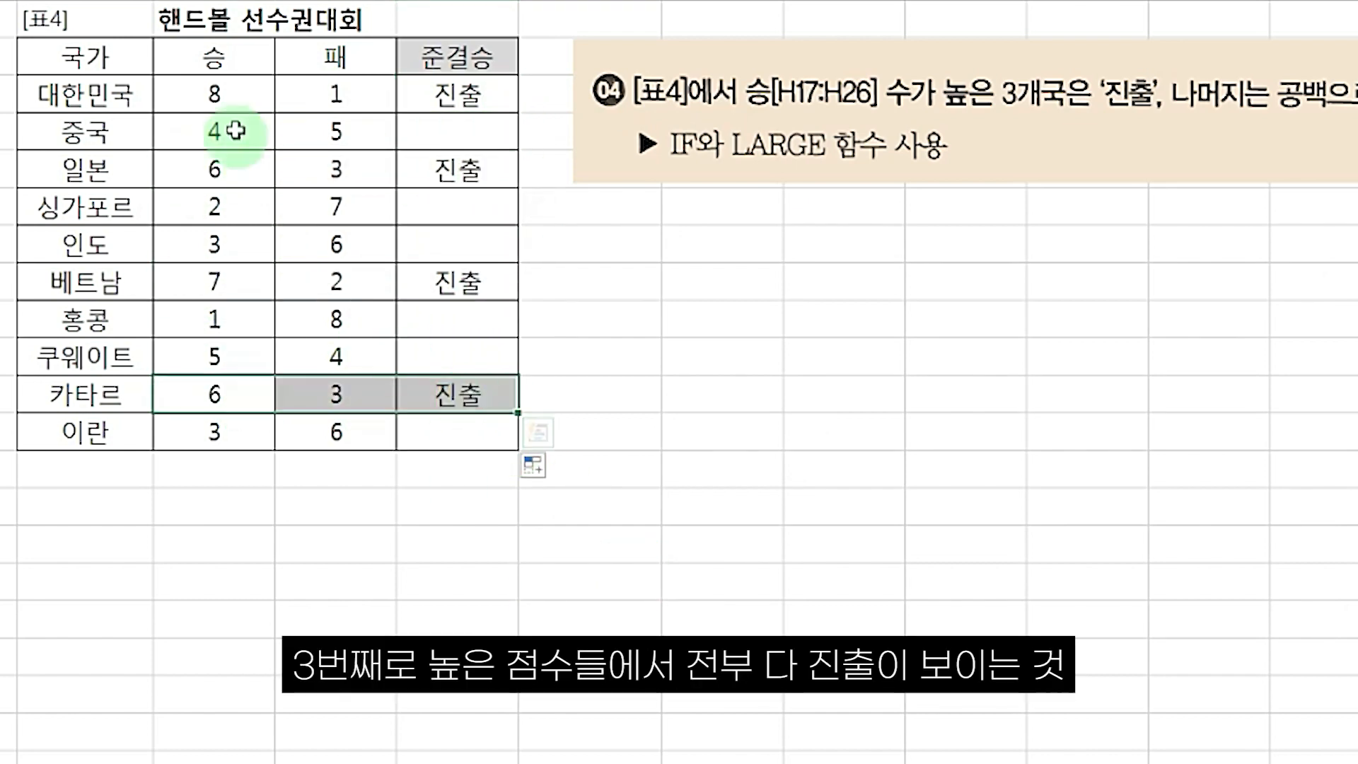
left_click_drag(203, 100, 456, 95)
left_click(783, 485)
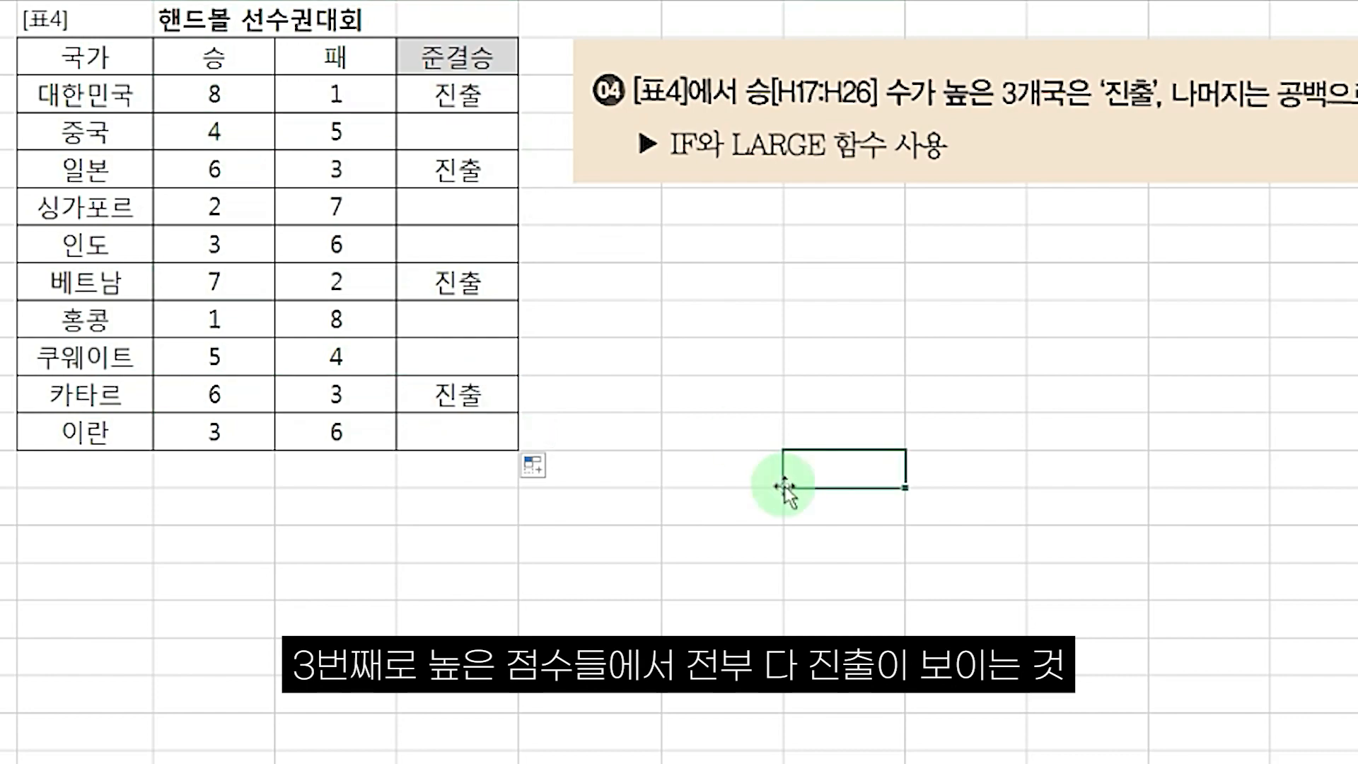